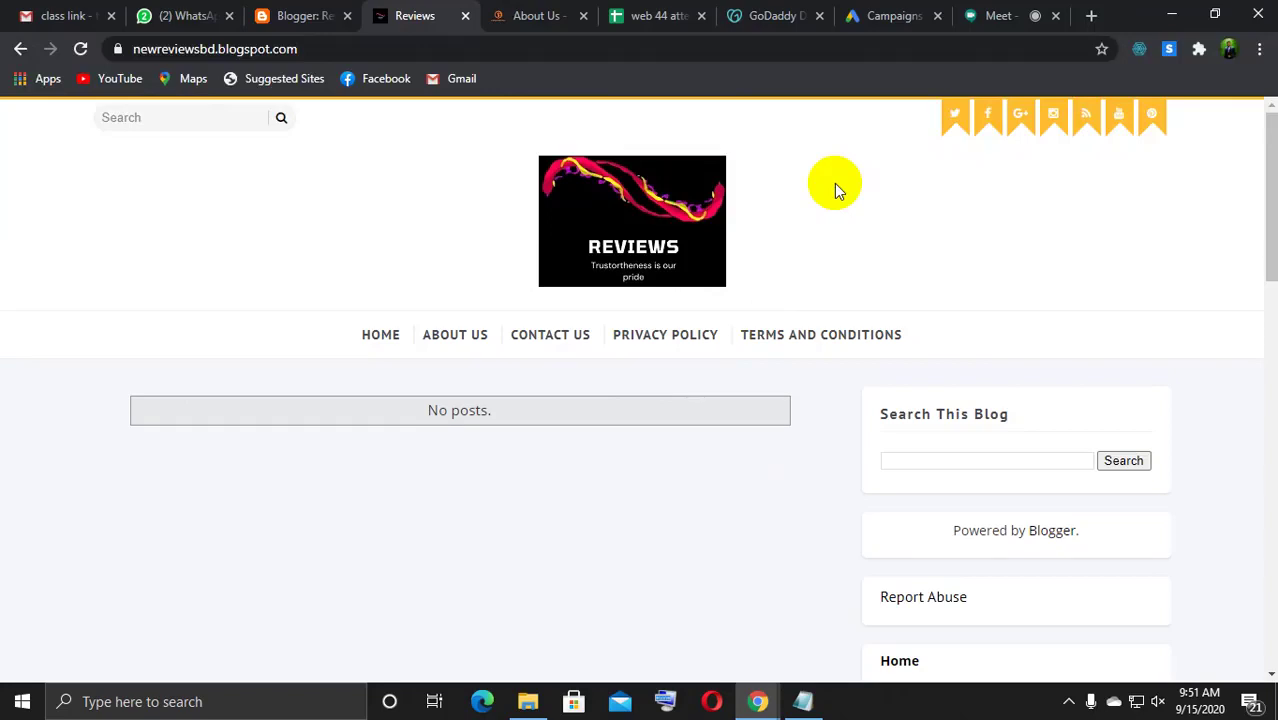
# Switch to Google Ads, dismiss the account security alert, and open Discover new keywords in Keyword Planner
pyautogui.click(905, 16)
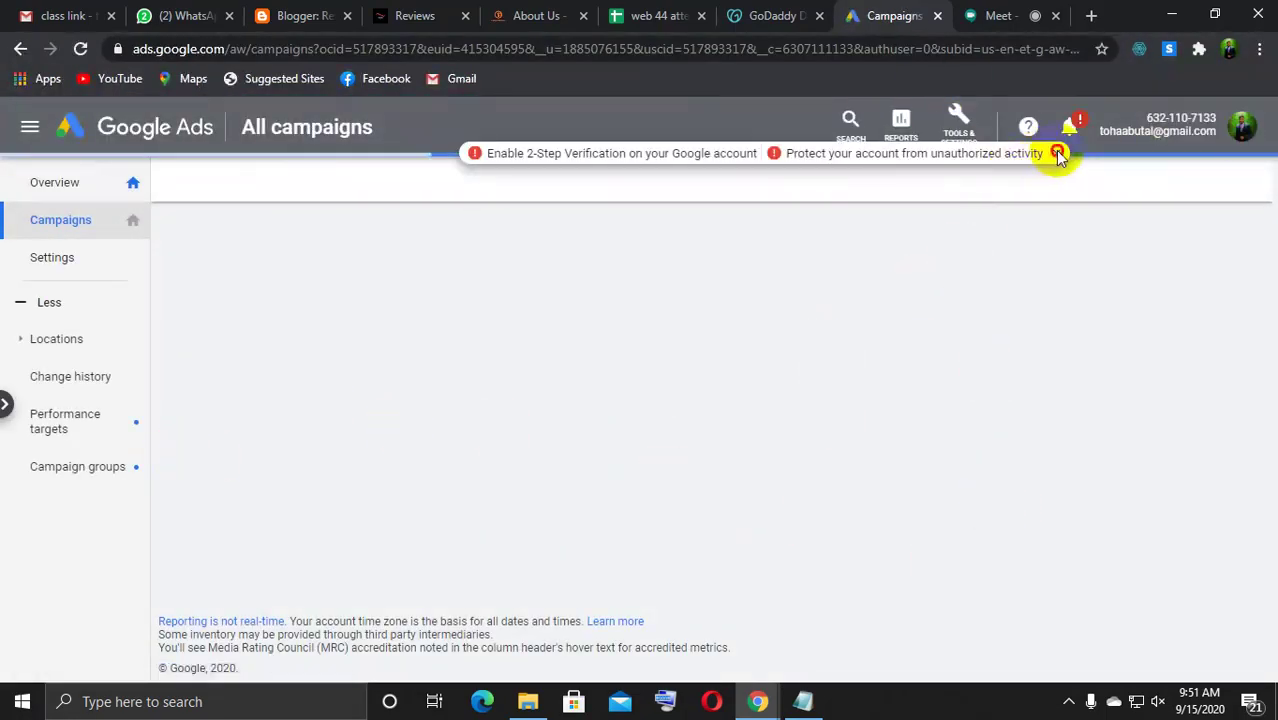
pyautogui.click(1056, 155)
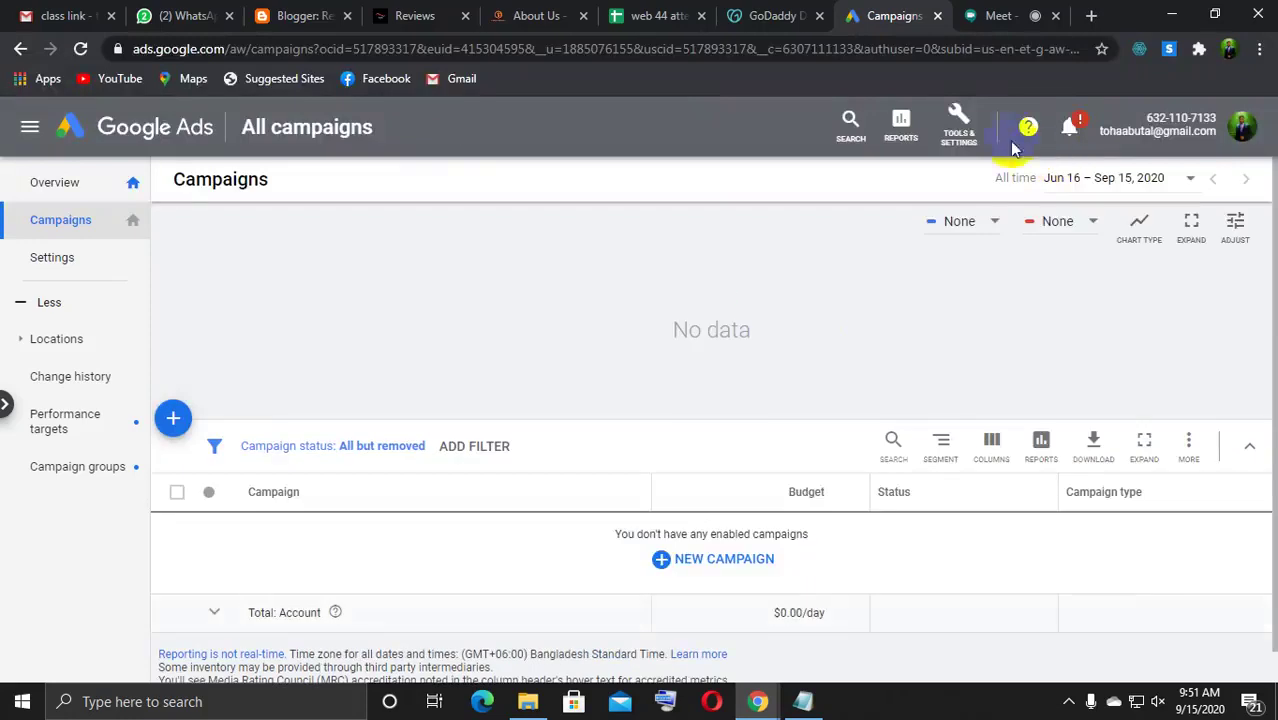
pyautogui.click(959, 125)
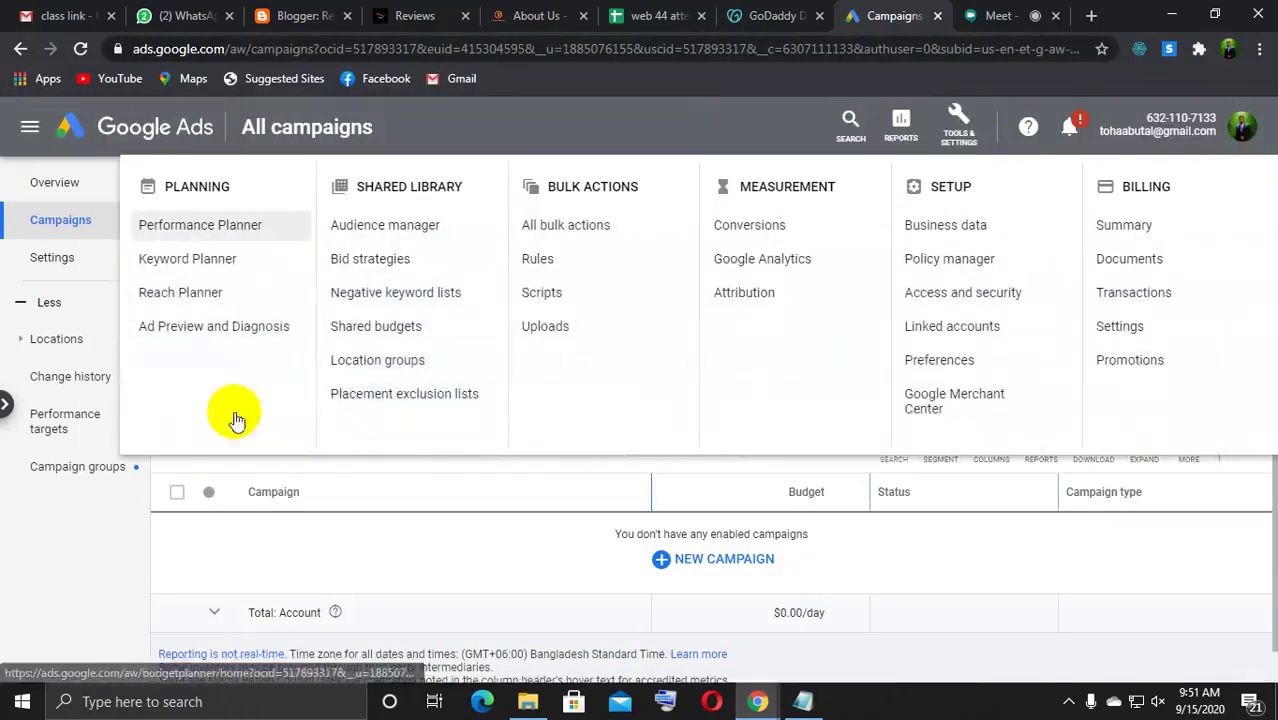
pyautogui.click(240, 259)
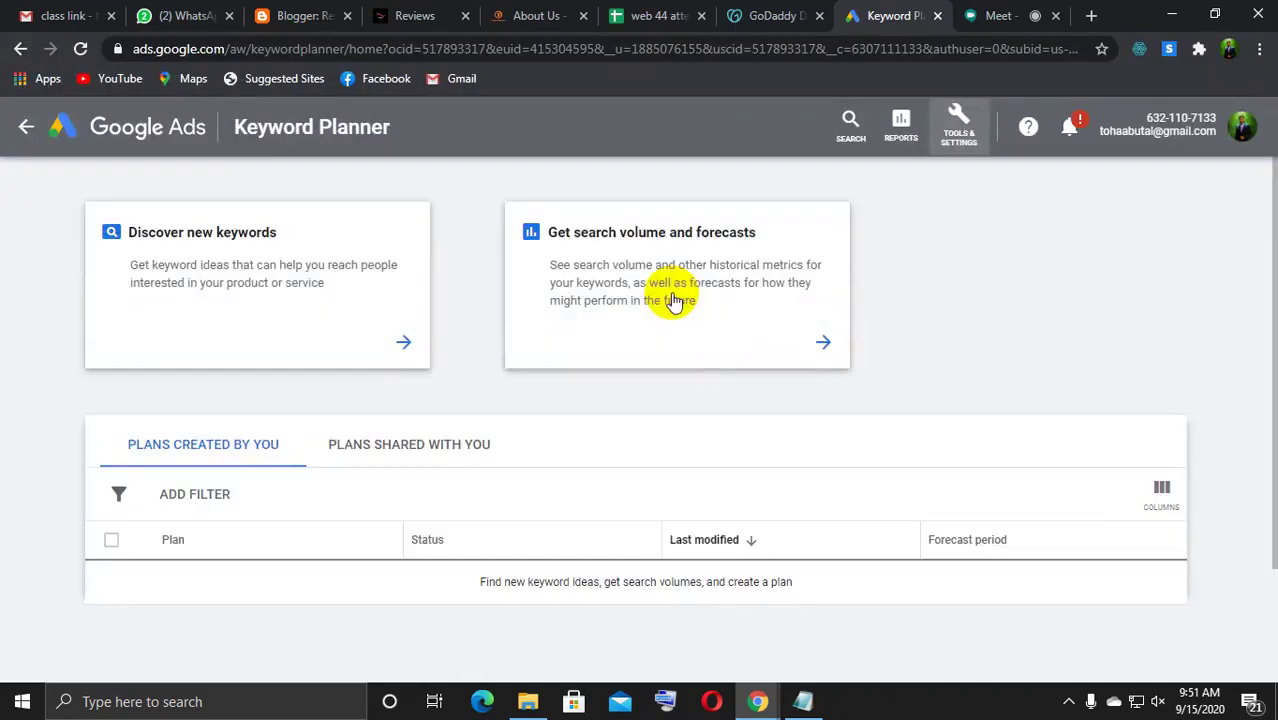
pyautogui.click(240, 234)
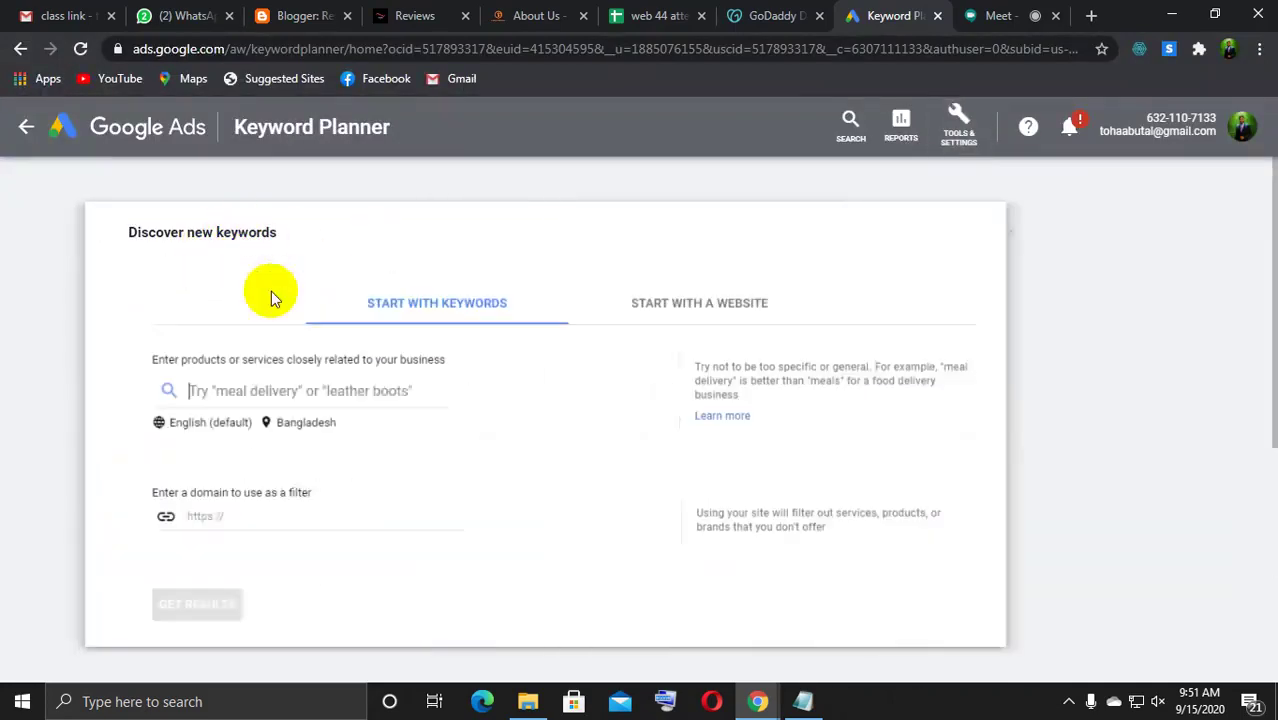
# Remove Bangladesh from the targeted locations so the keyword search covers all locations, and save the setting
pyautogui.click(312, 422)
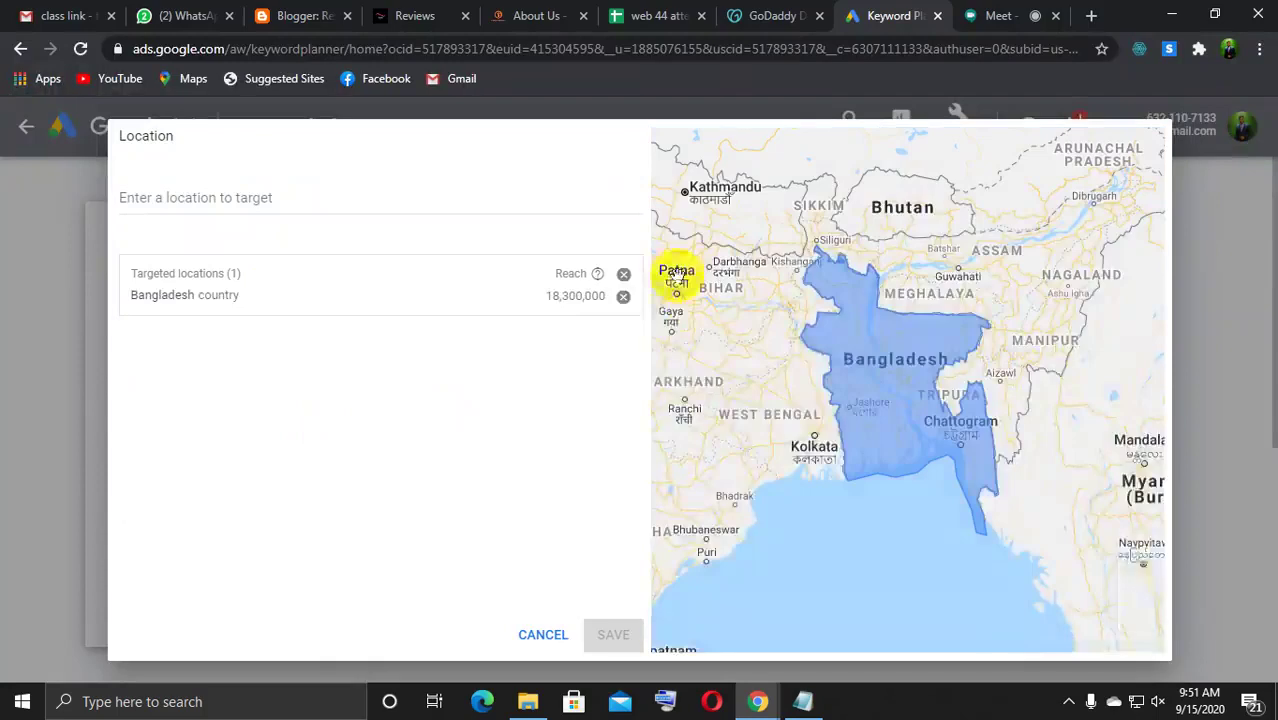
pyautogui.click(624, 296)
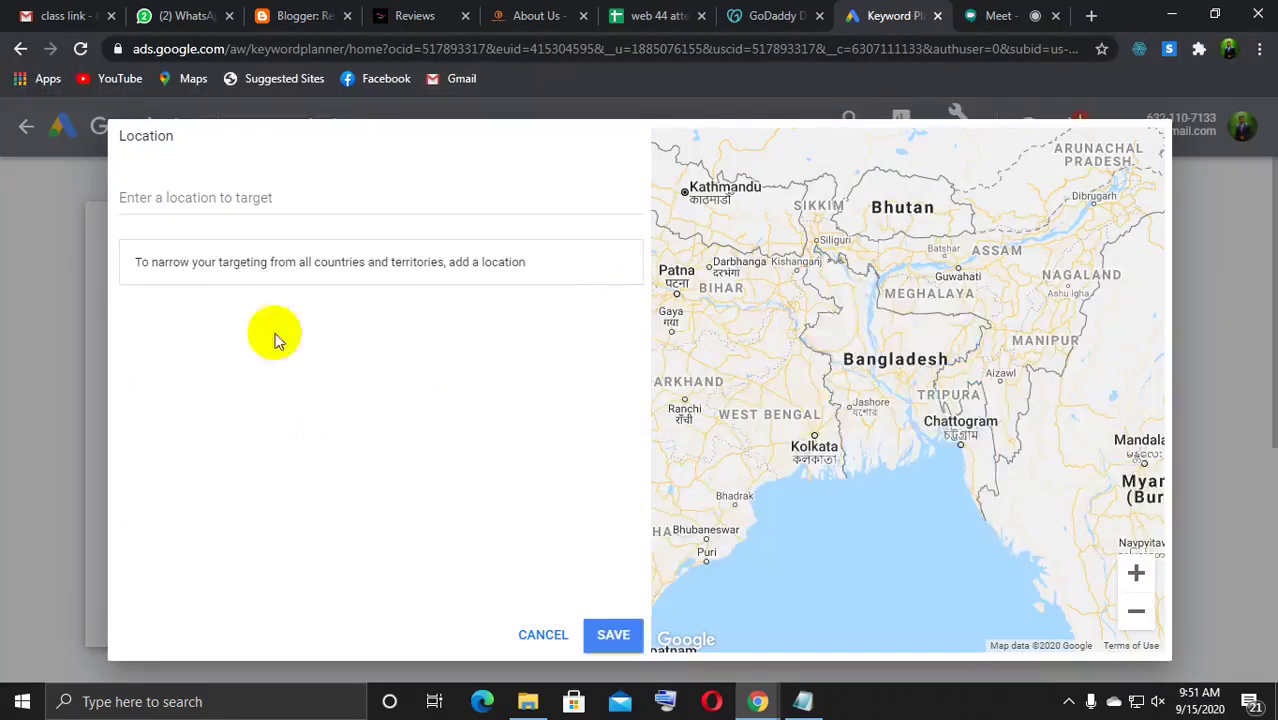
pyautogui.click(588, 634)
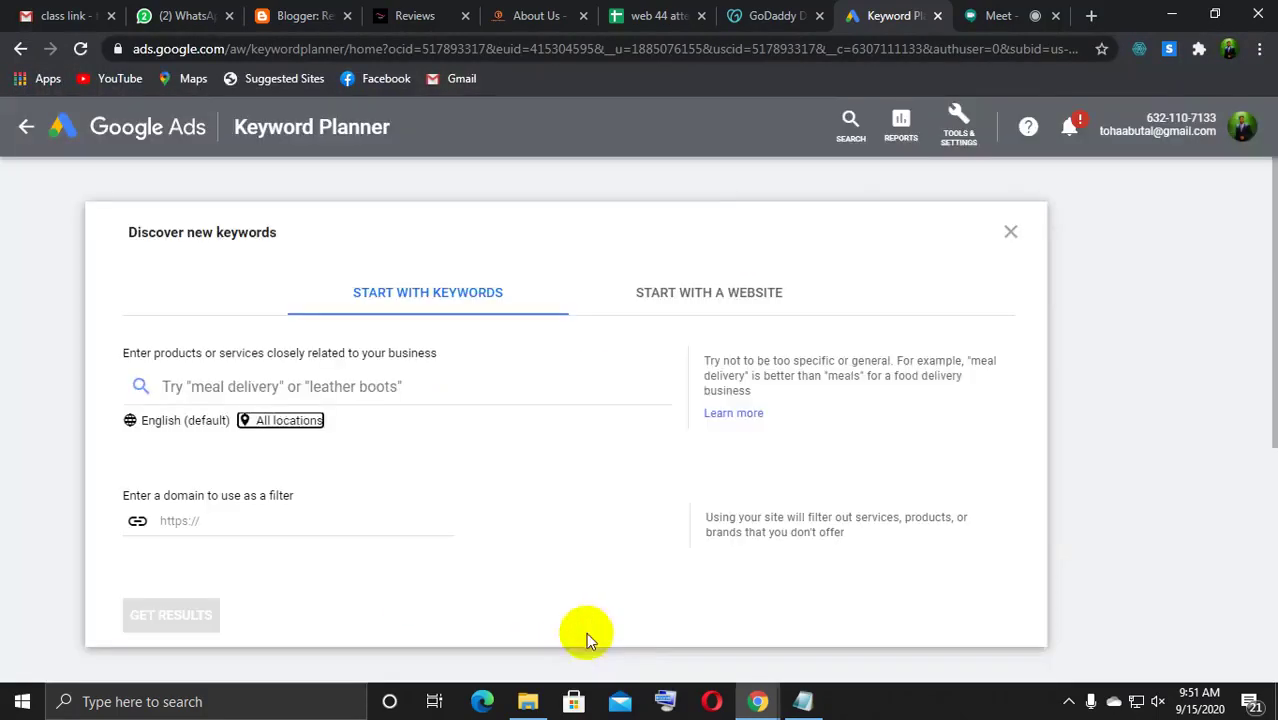
# Get keyword ideas for "Mobile review" and look through the monthly searches, competition and bid ranges
pyautogui.click(230, 376)
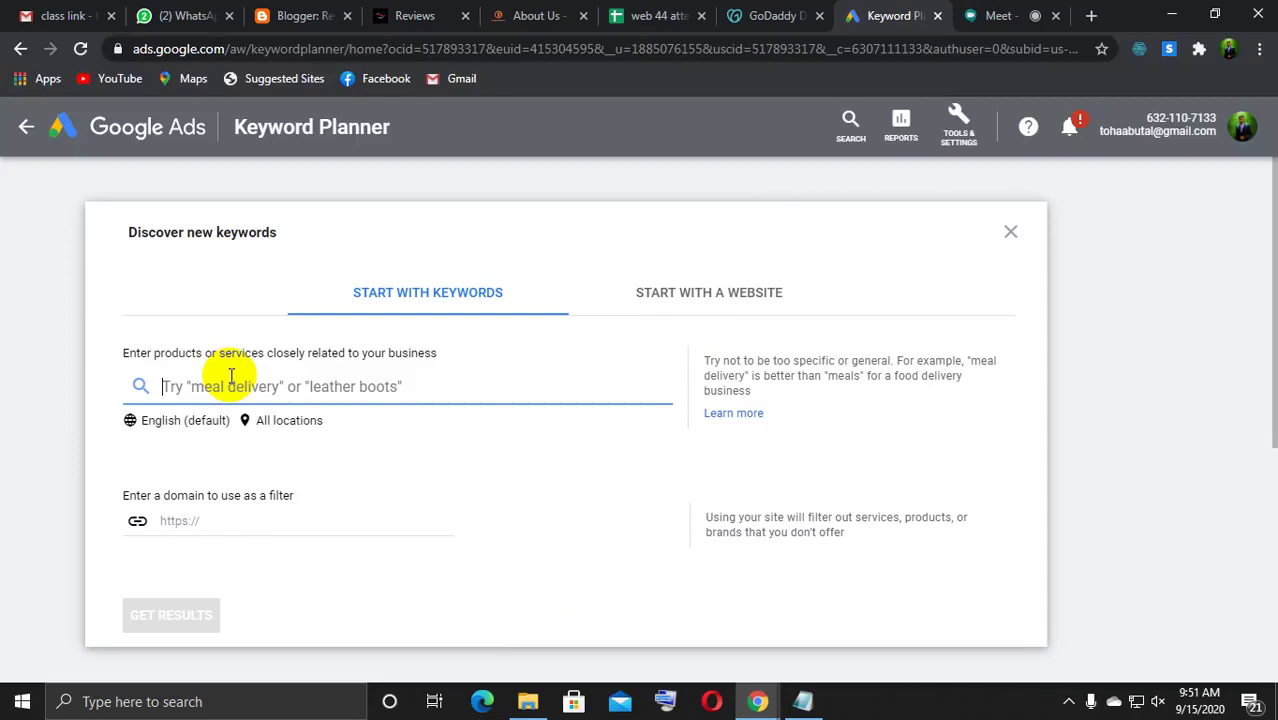
pyautogui.write('Mobile review')
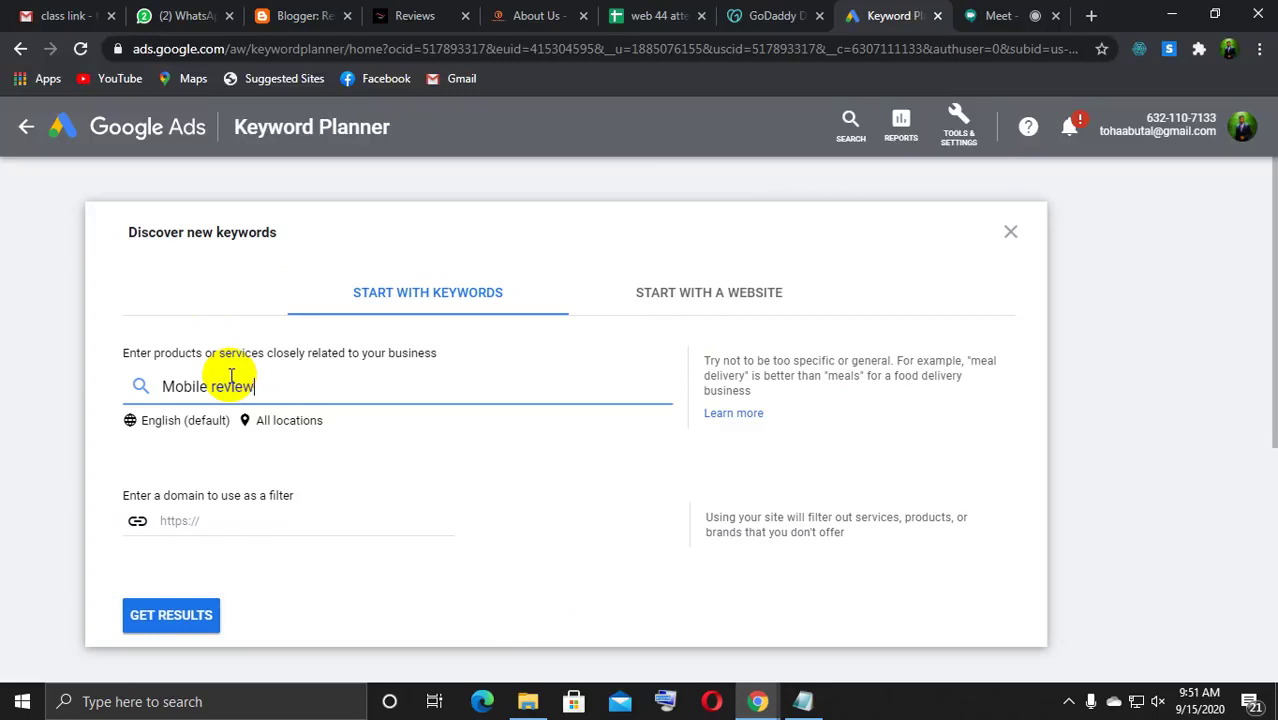
pyautogui.press('Return')
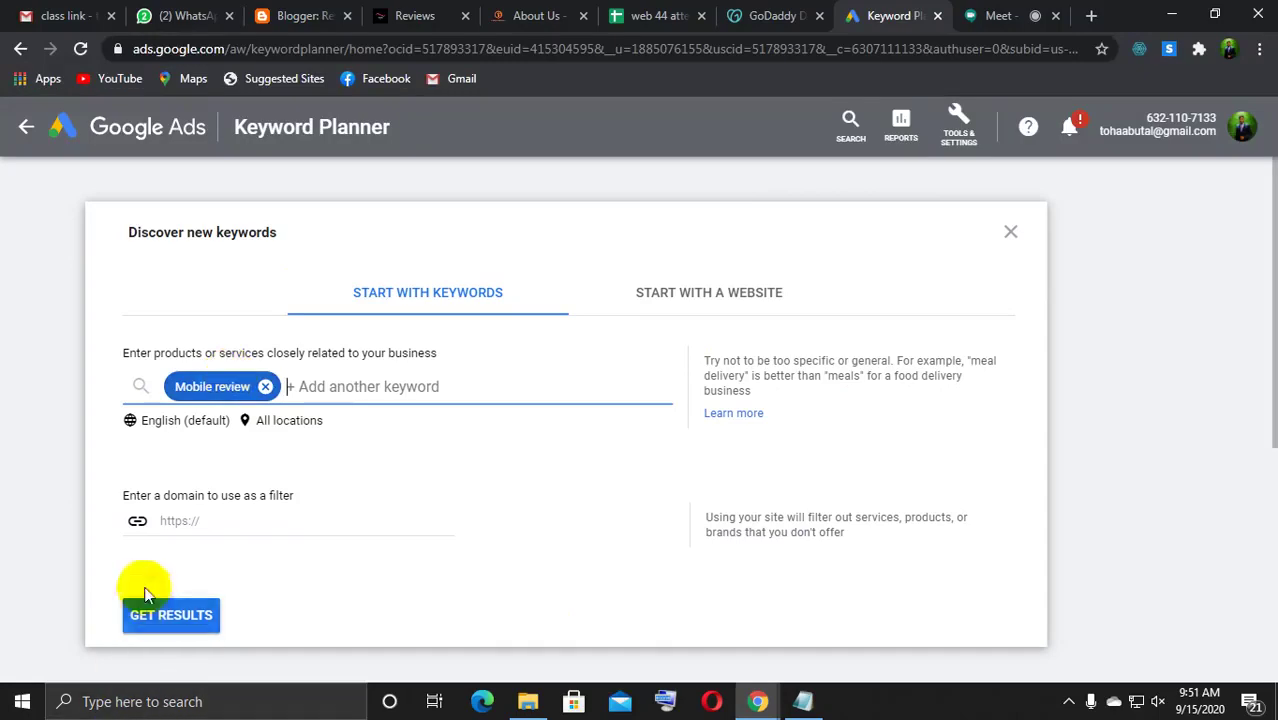
pyautogui.click(160, 614)
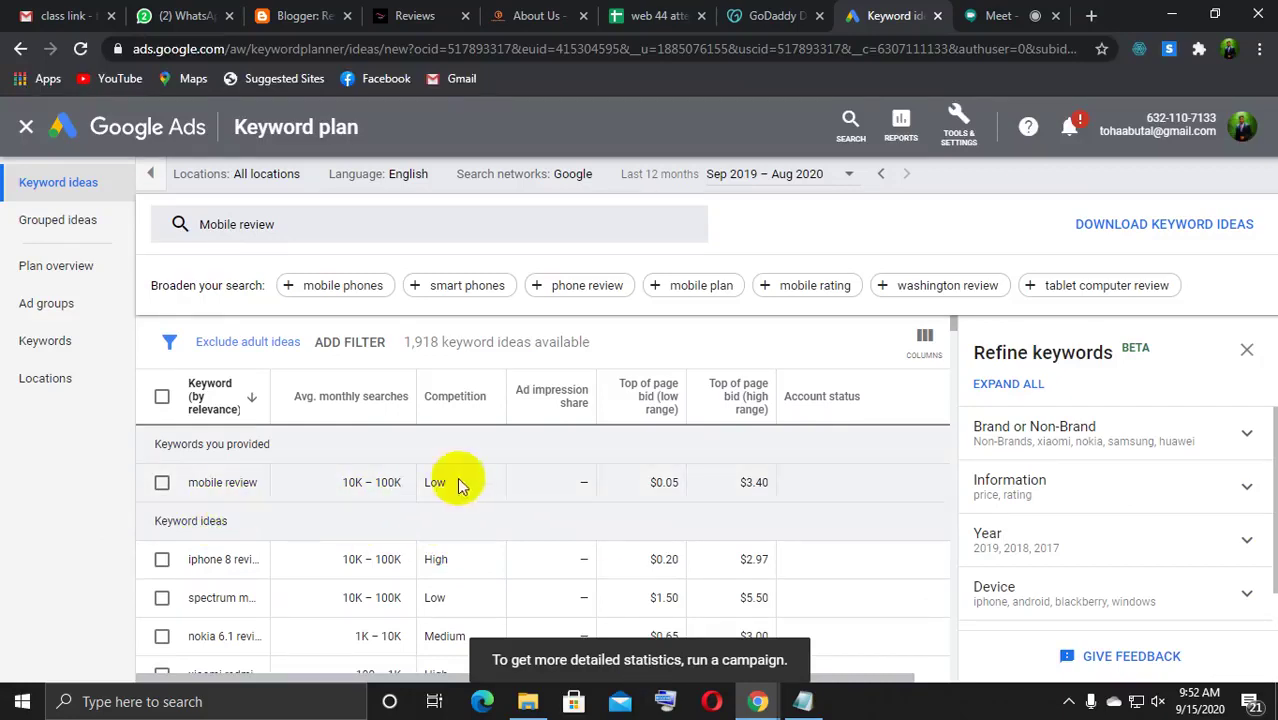
pyautogui.scroll(-1, 433, 520)
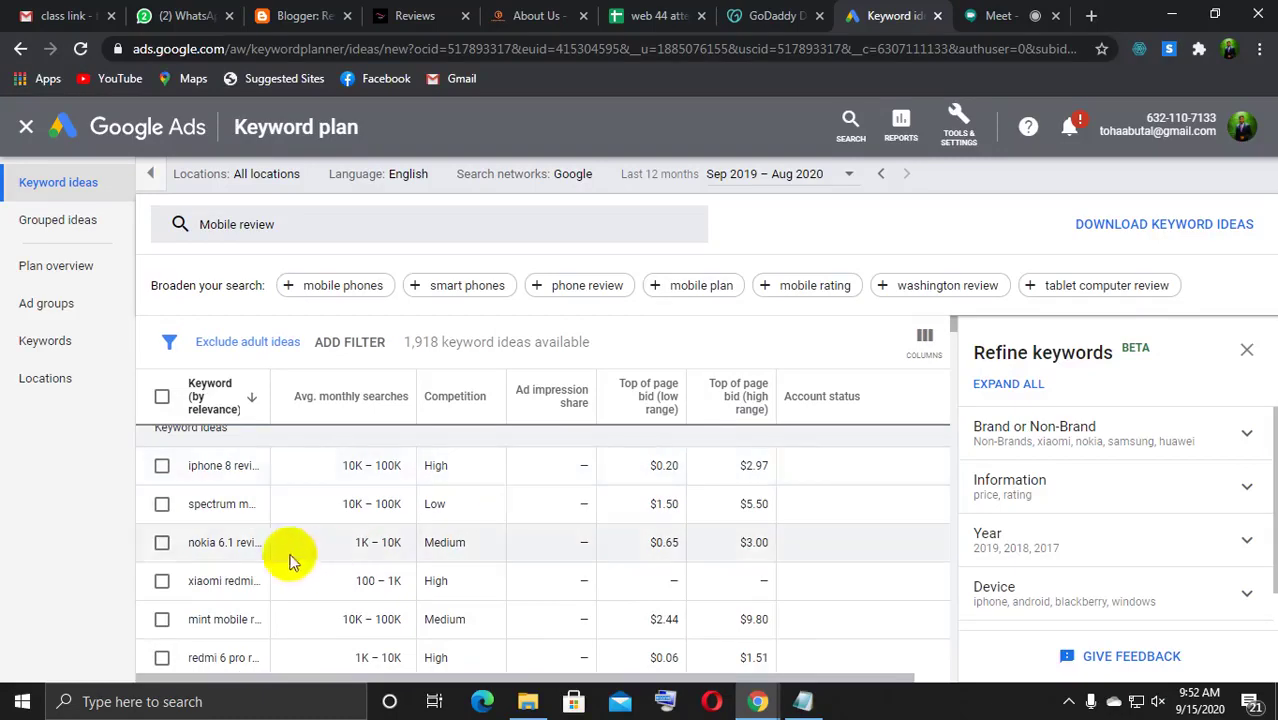
pyautogui.scroll(1, 258, 483)
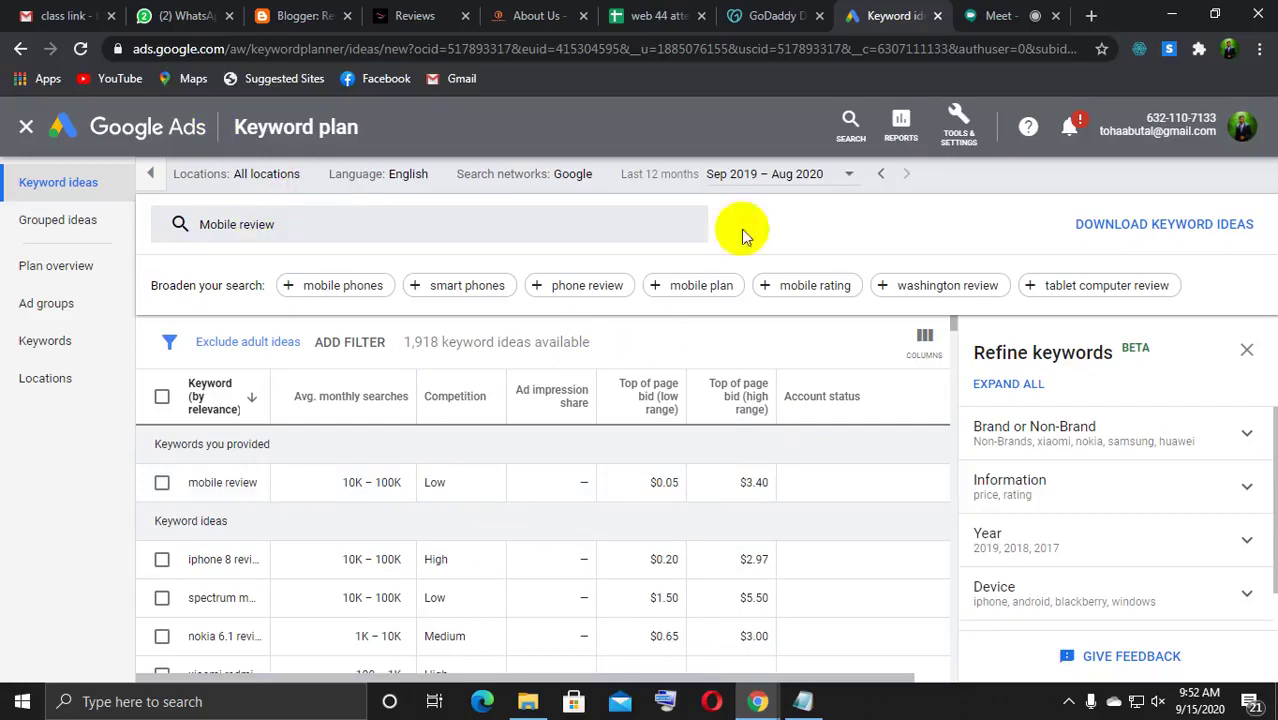
# Replace the search keyword with "Hotel review" and get its keyword ideas
pyautogui.click(438, 228)
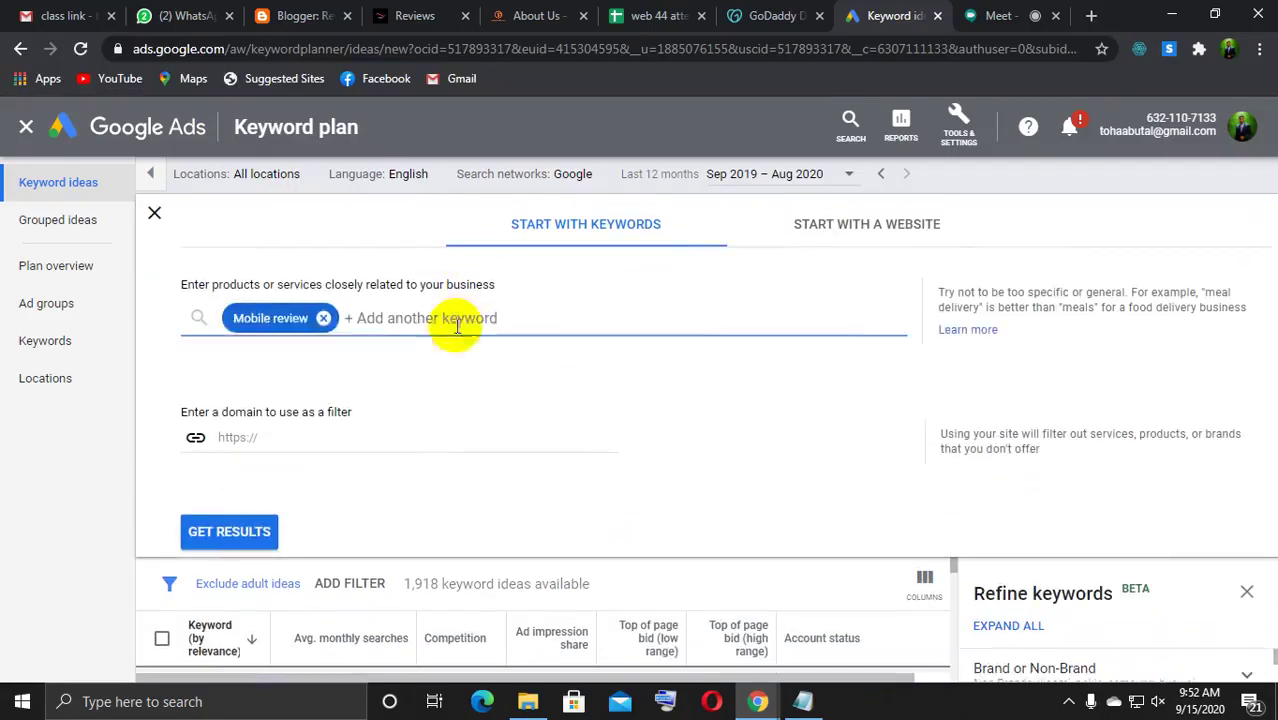
pyautogui.click(323, 319)
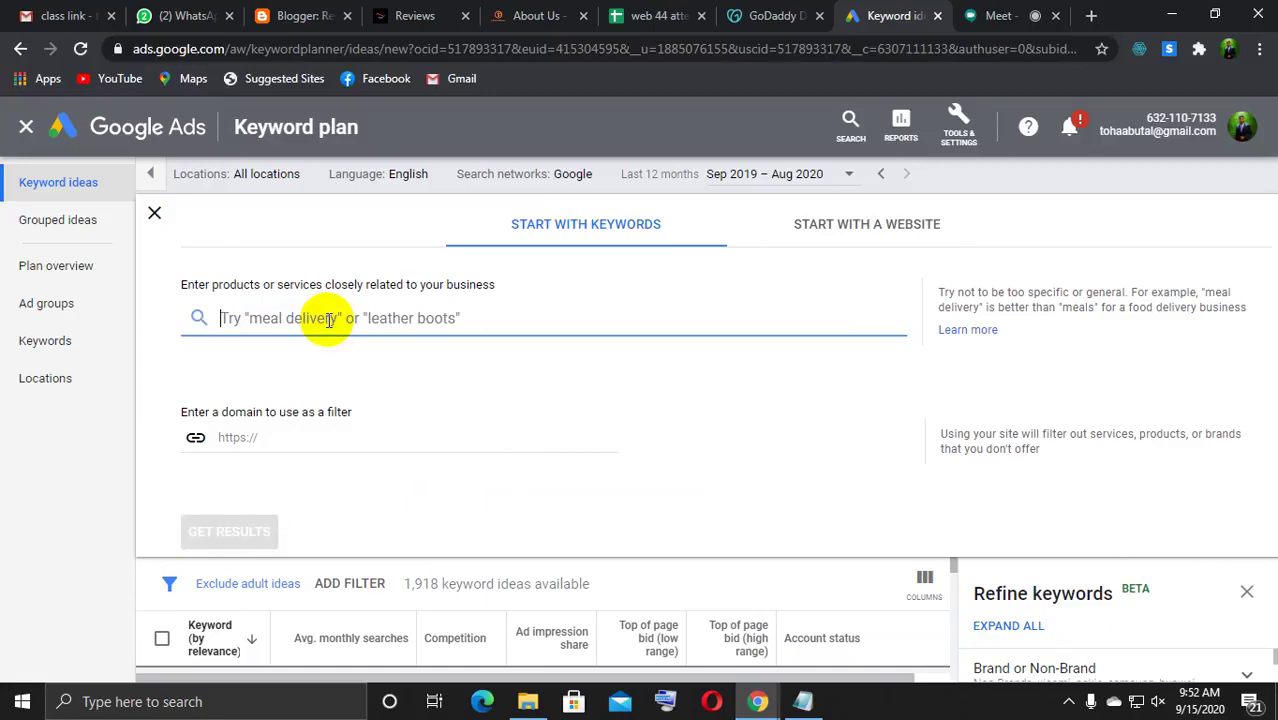
pyautogui.write('Hotel review')
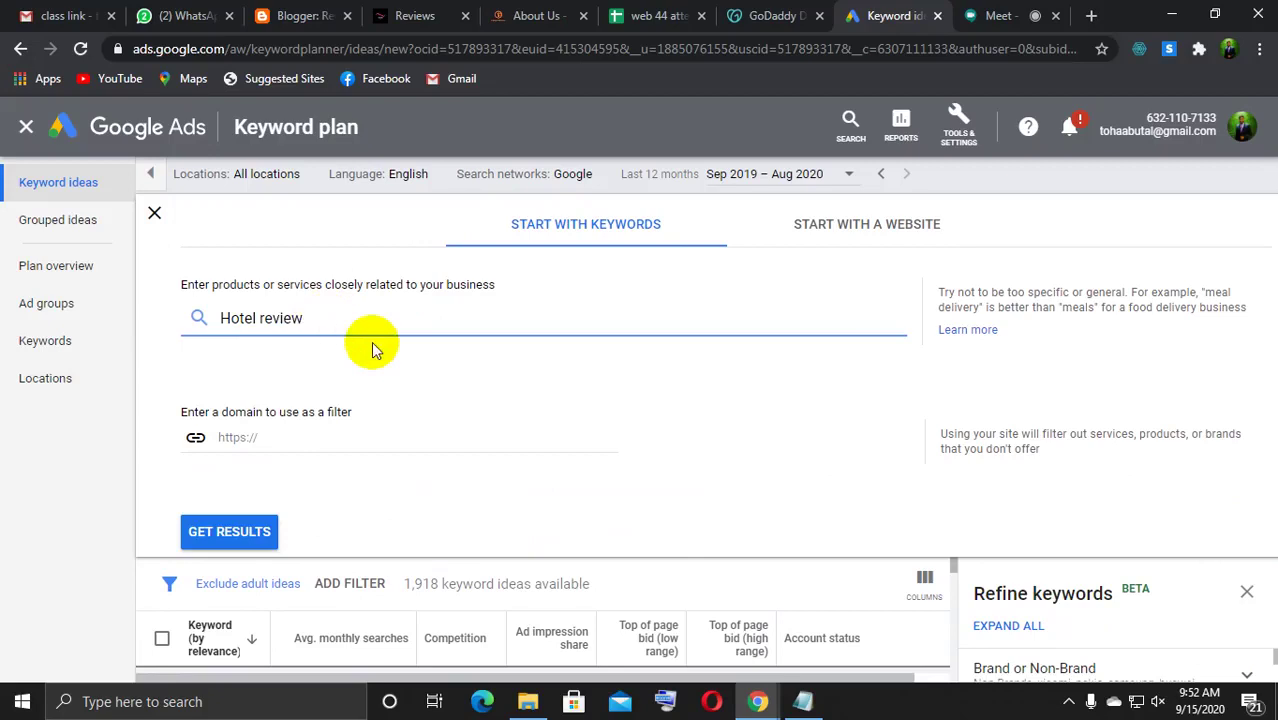
pyautogui.click(222, 531)
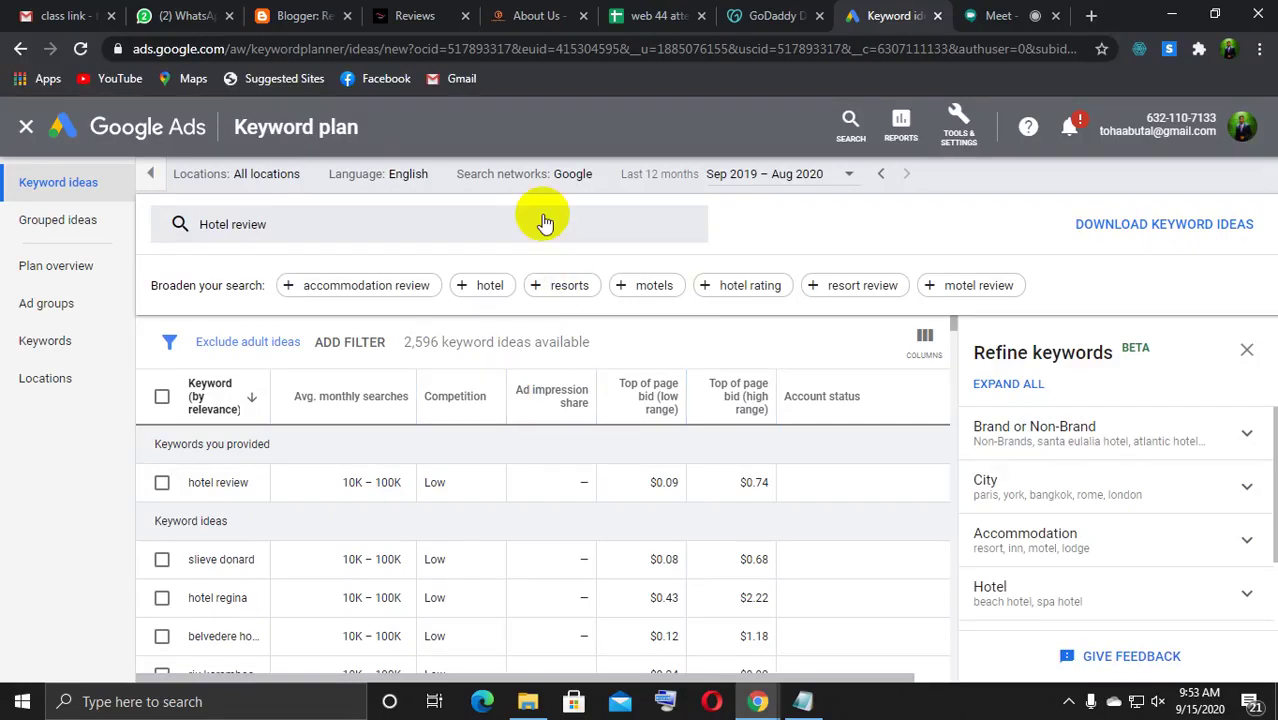
# Replace the search keyword with "food review" and get its keyword ideas
pyautogui.click(280, 226)
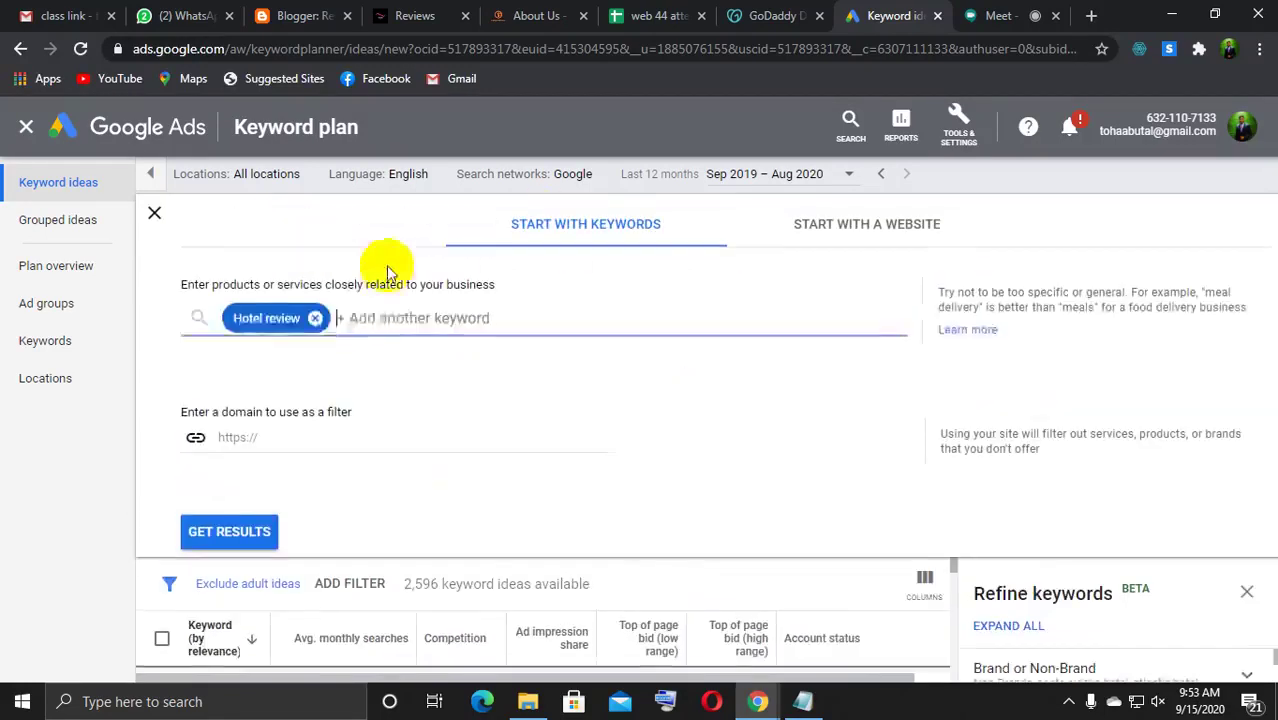
pyautogui.click(316, 319)
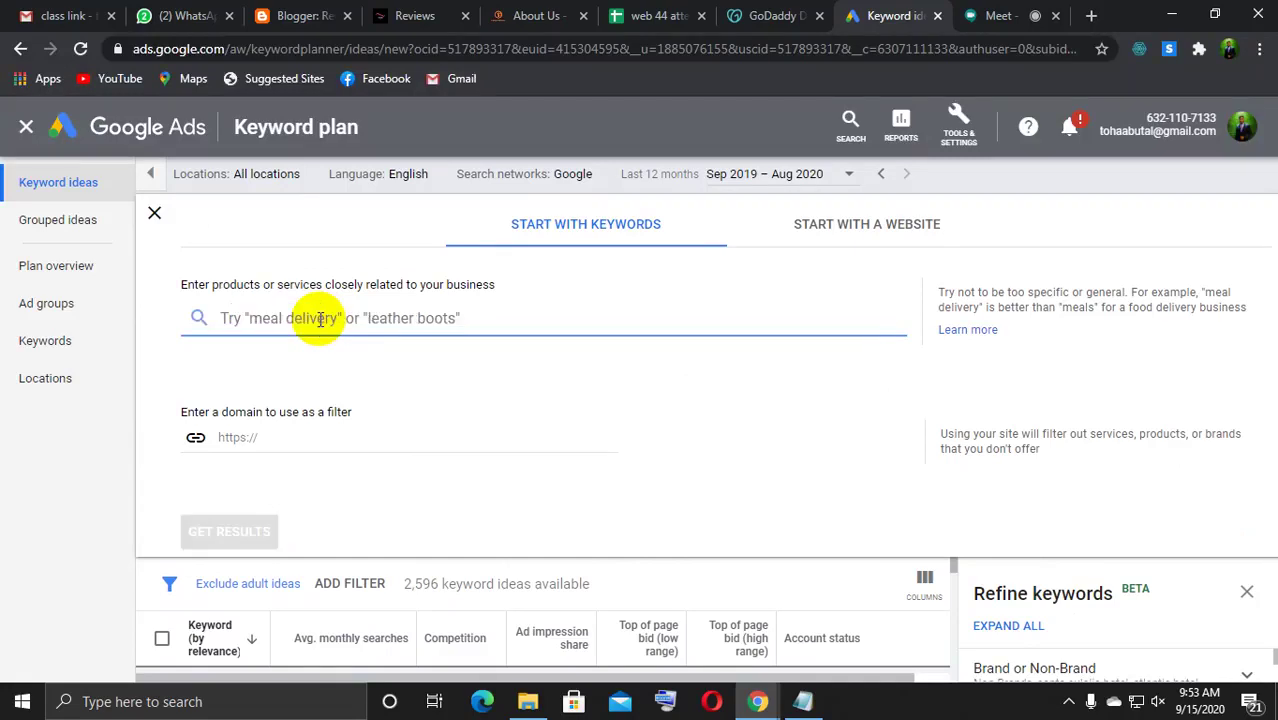
pyautogui.write('food review')
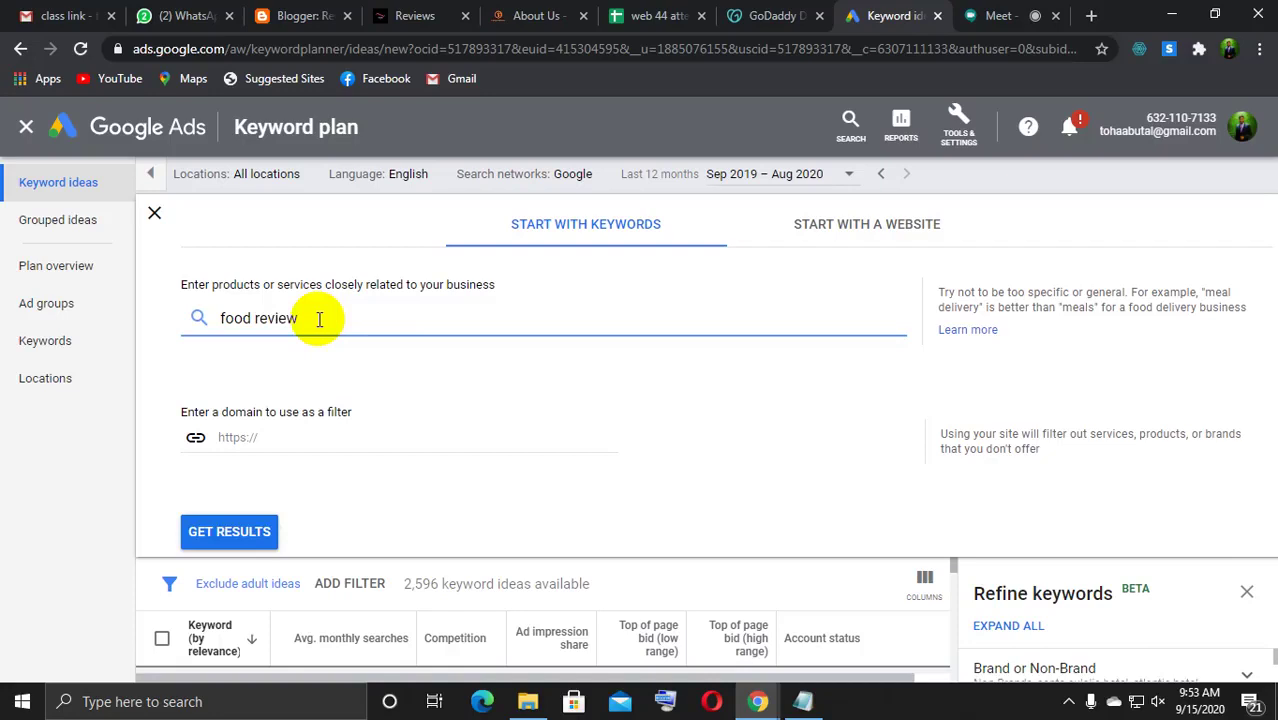
pyautogui.press('Return')
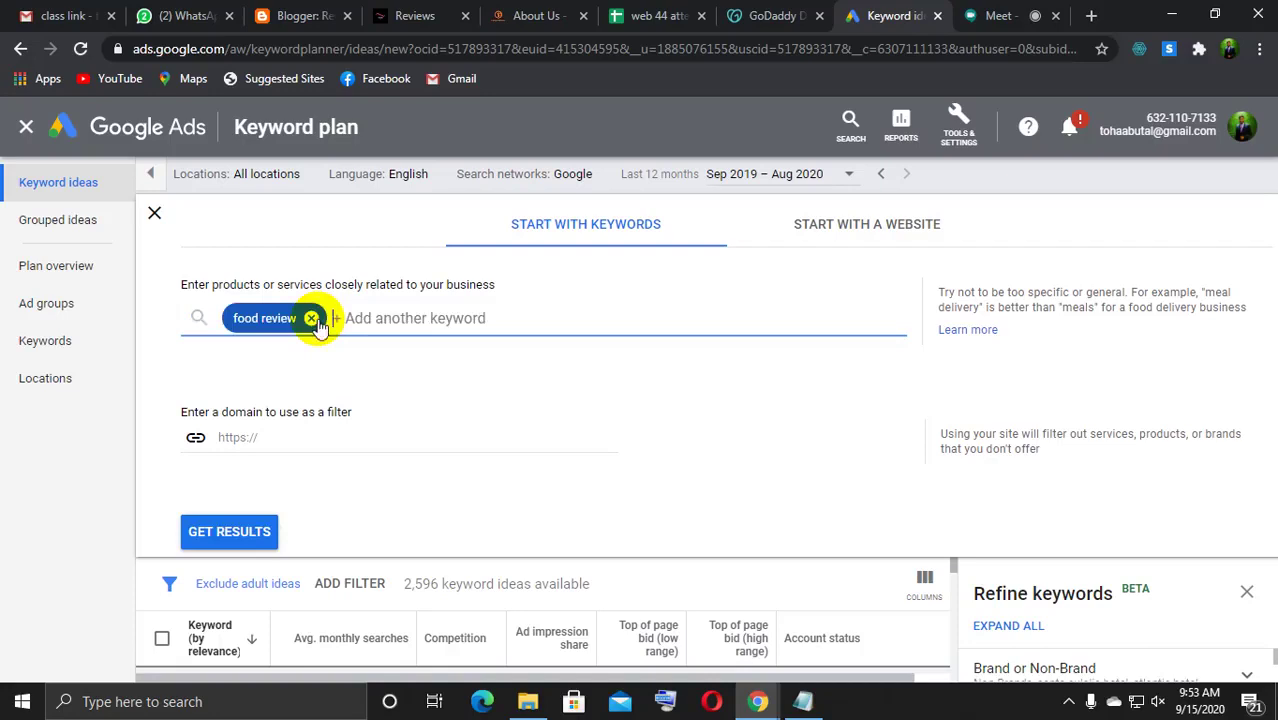
pyautogui.click(229, 531)
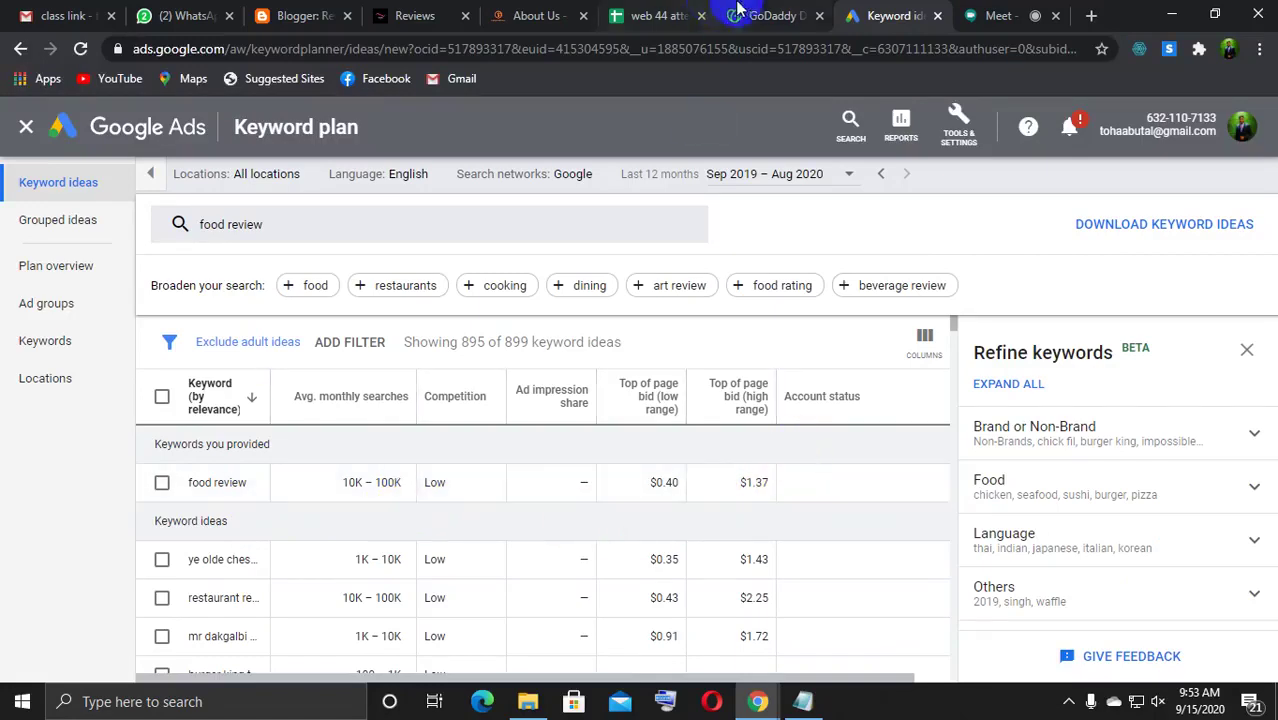
# Switch to the Google Meet call and select nearly the whole screen, about 1347 x 726 pixels, for a Lightshot screenshot
pyautogui.click(973, 17)
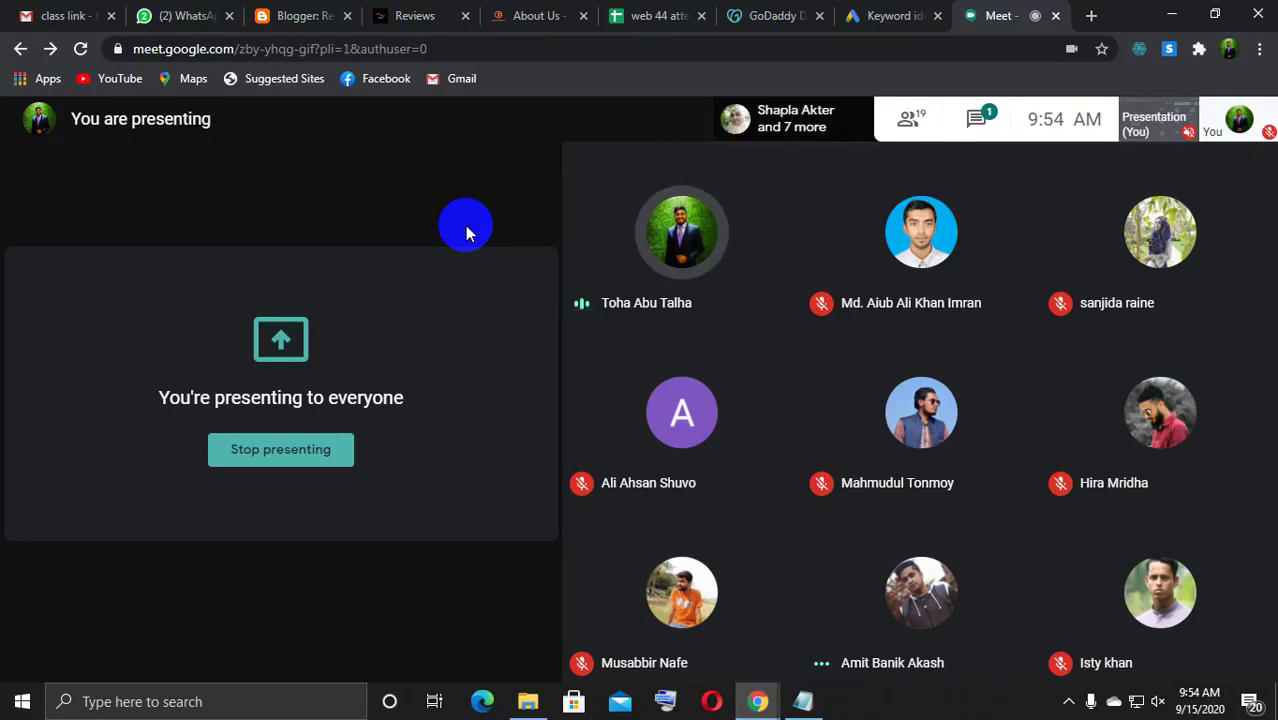
pyautogui.moveTo(1107, 266)
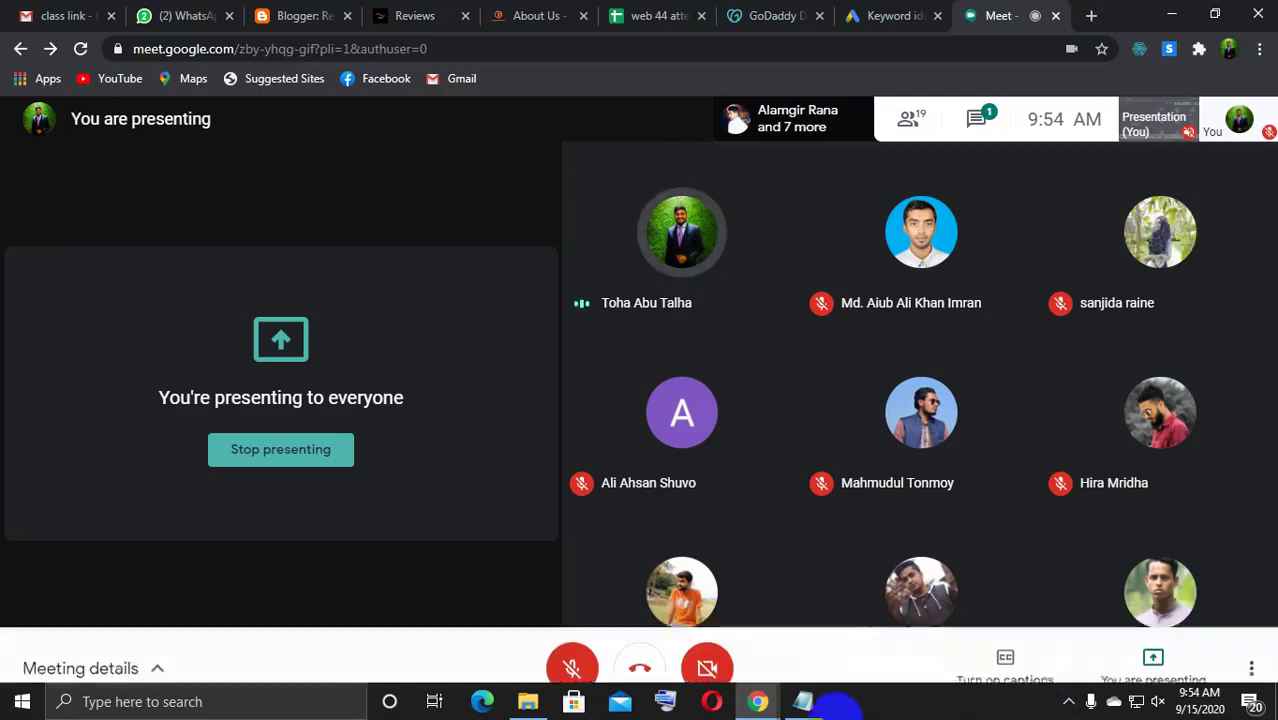
pyautogui.moveTo(736, 464)
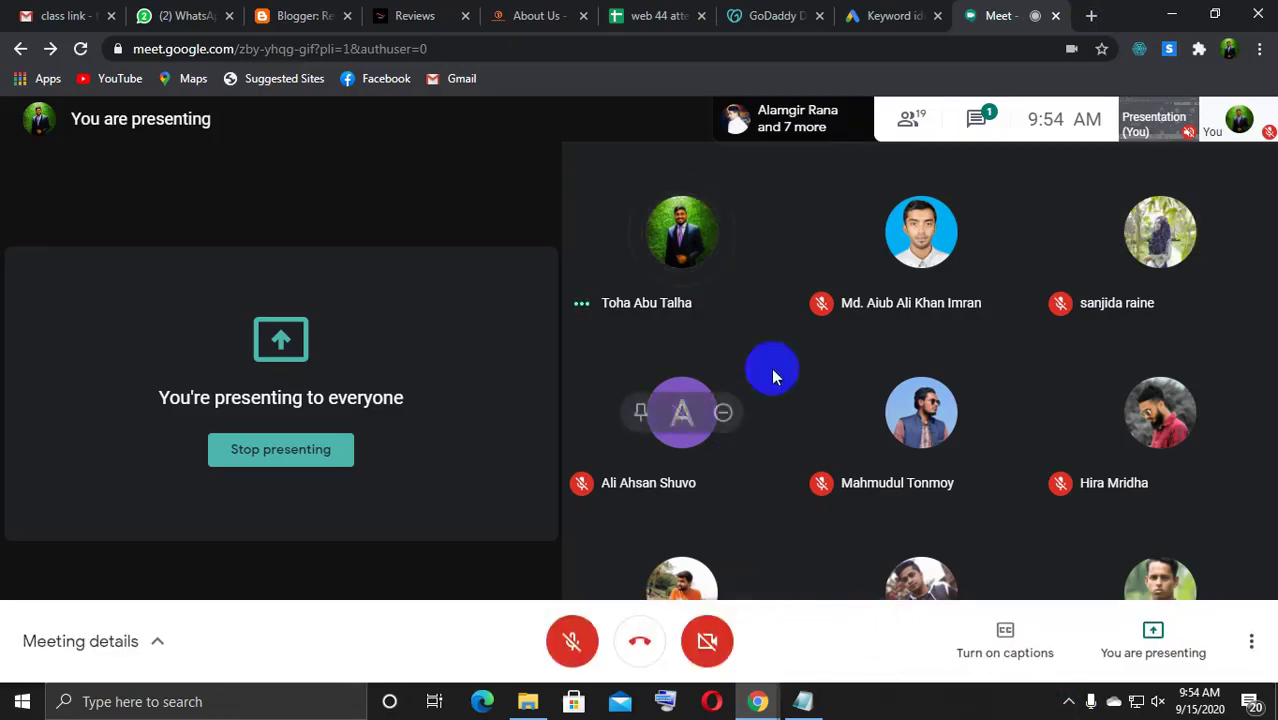
pyautogui.press('Print')
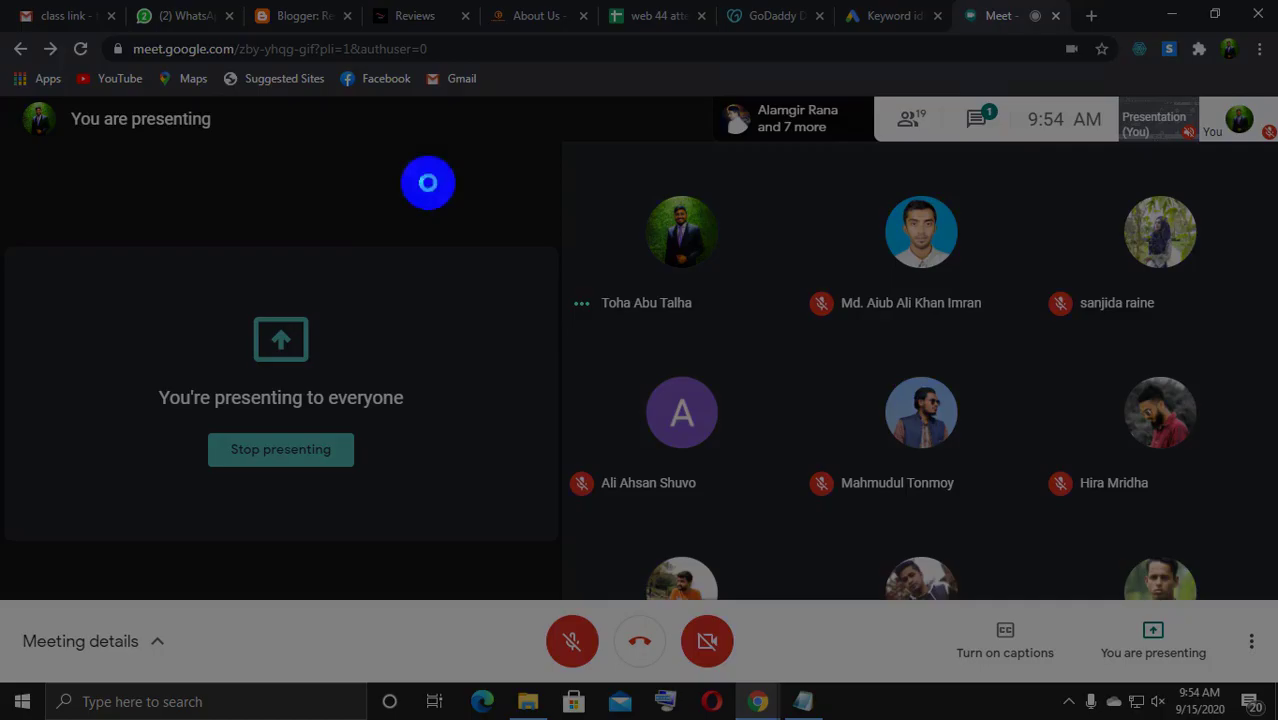
pyautogui.moveTo(3, 40); pyautogui.dragTo(1262, 712)
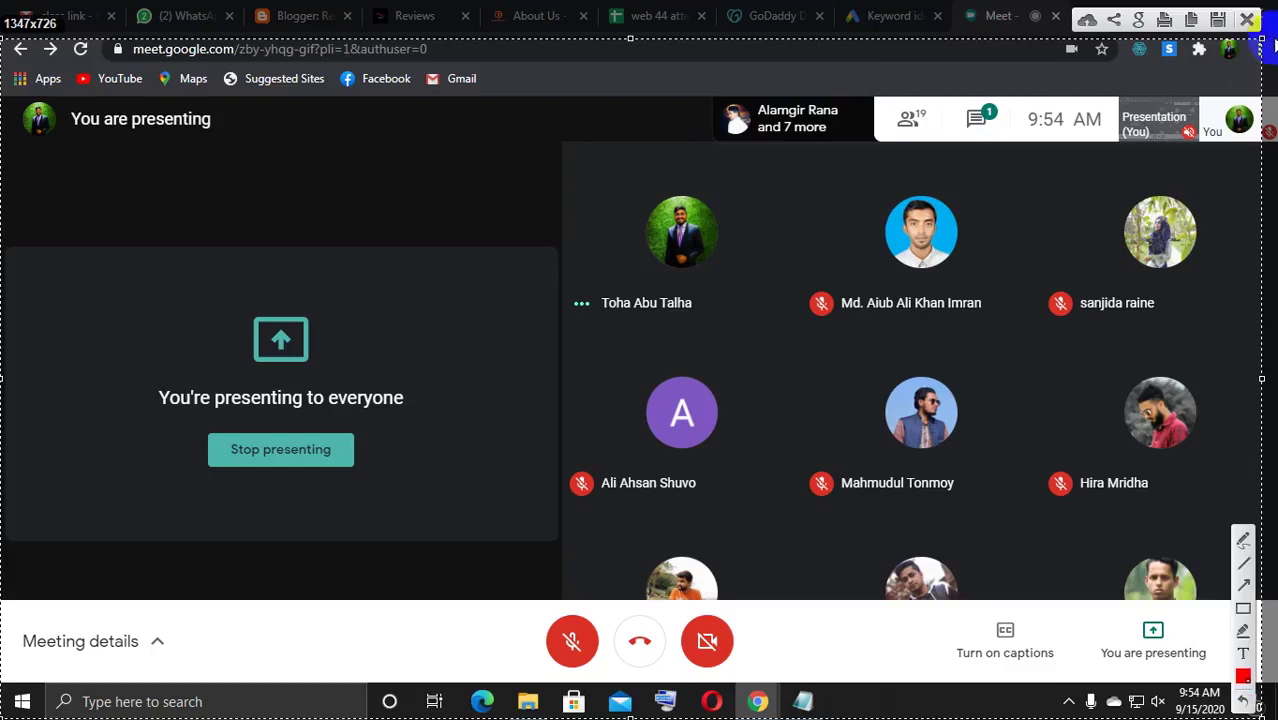
# Save the screenshot as a PNG named class29 in the "documents batch 18" folder and dismiss the save notification
pyautogui.hotkey('ctrl', 's')
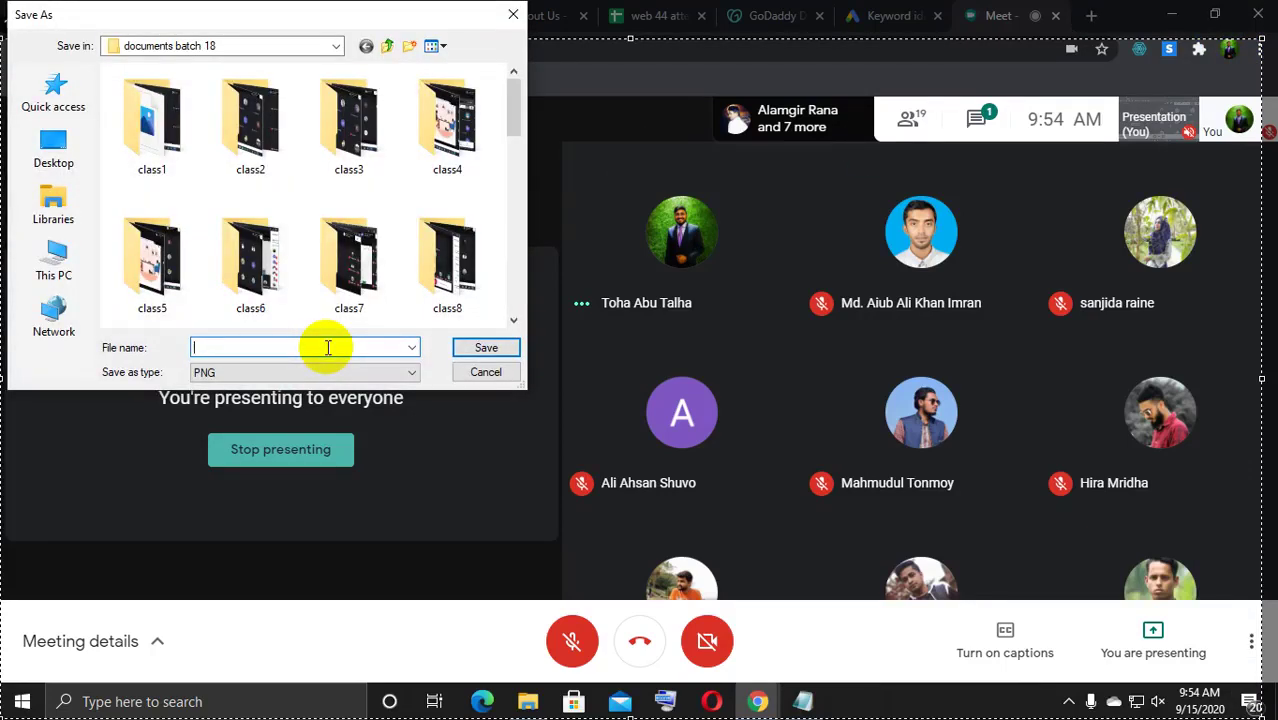
pyautogui.write('class')
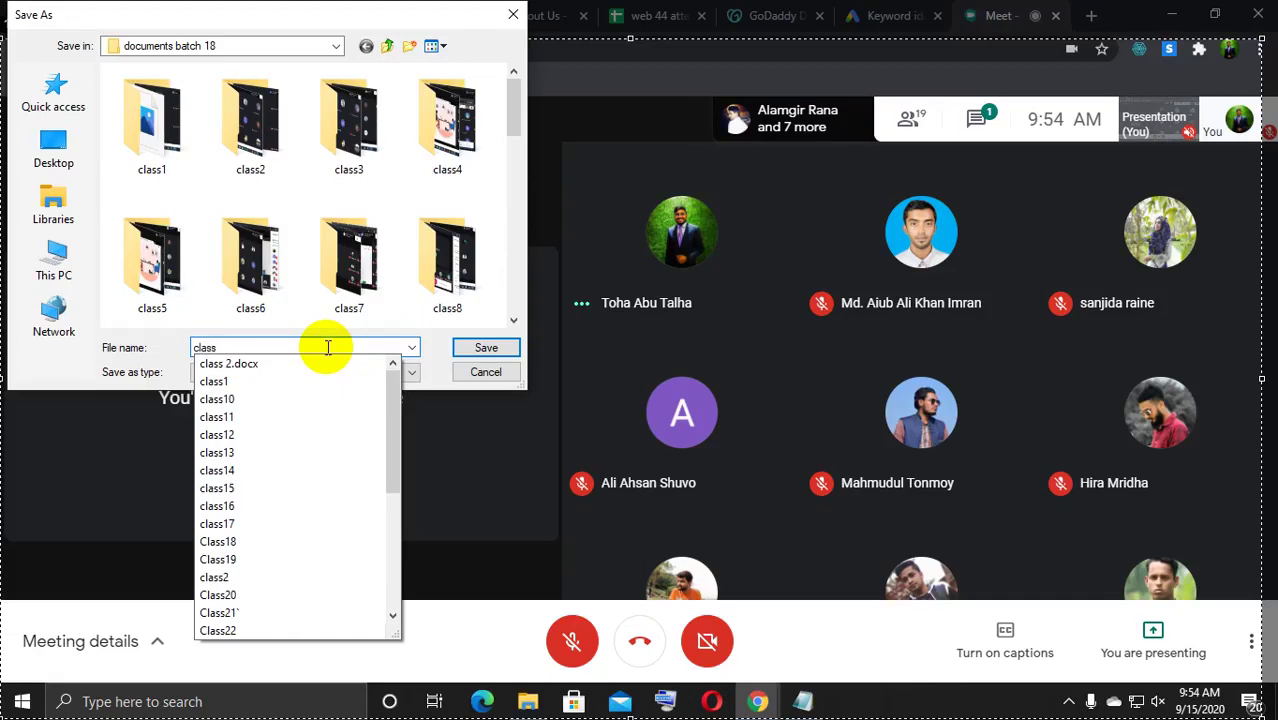
pyautogui.write('29')
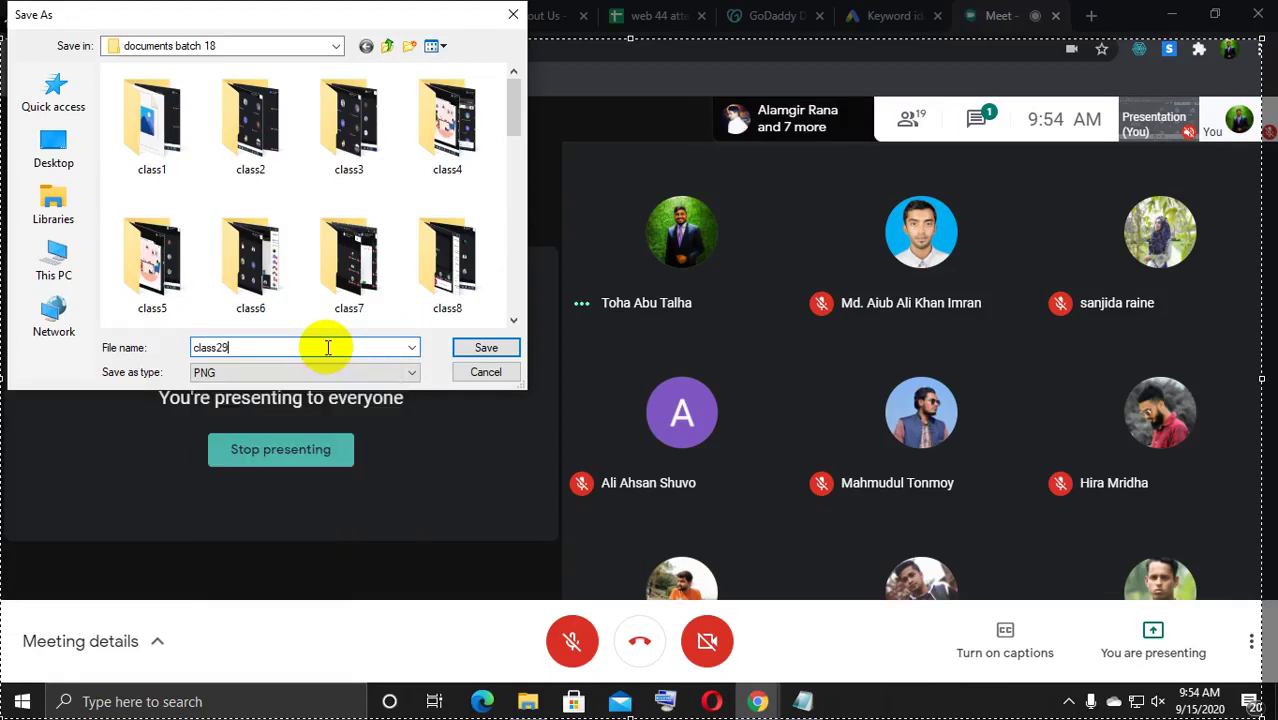
pyautogui.click(492, 346)
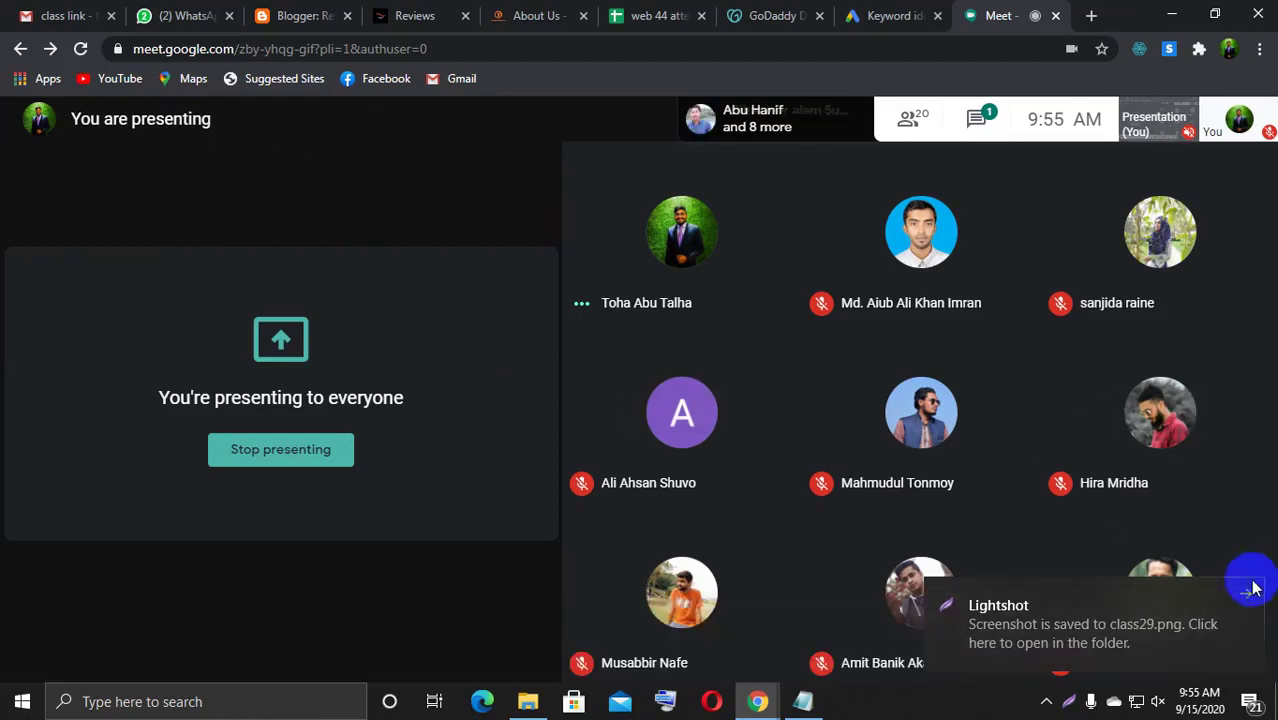
pyautogui.click(1246, 595)
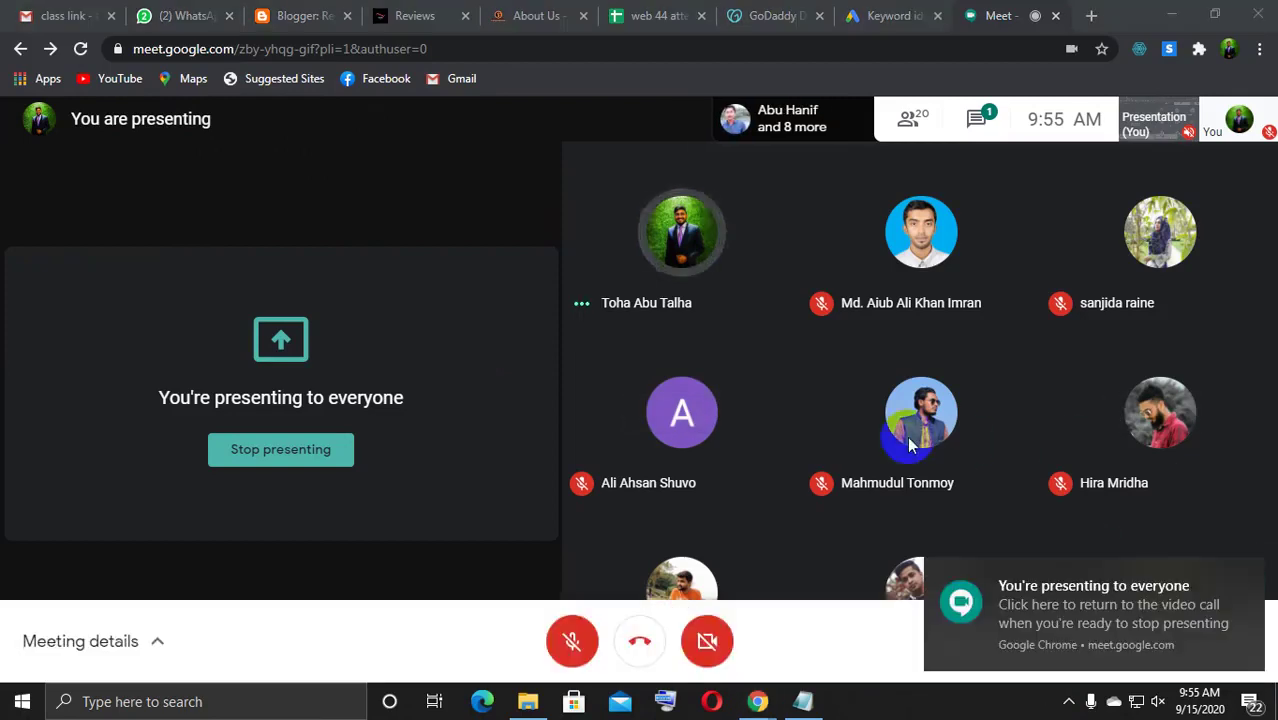
# Show the meeting's participant list and select nearly the whole screen, about 1347 x 726 pixels, for a Lightshot screenshot
pyautogui.click(910, 119)
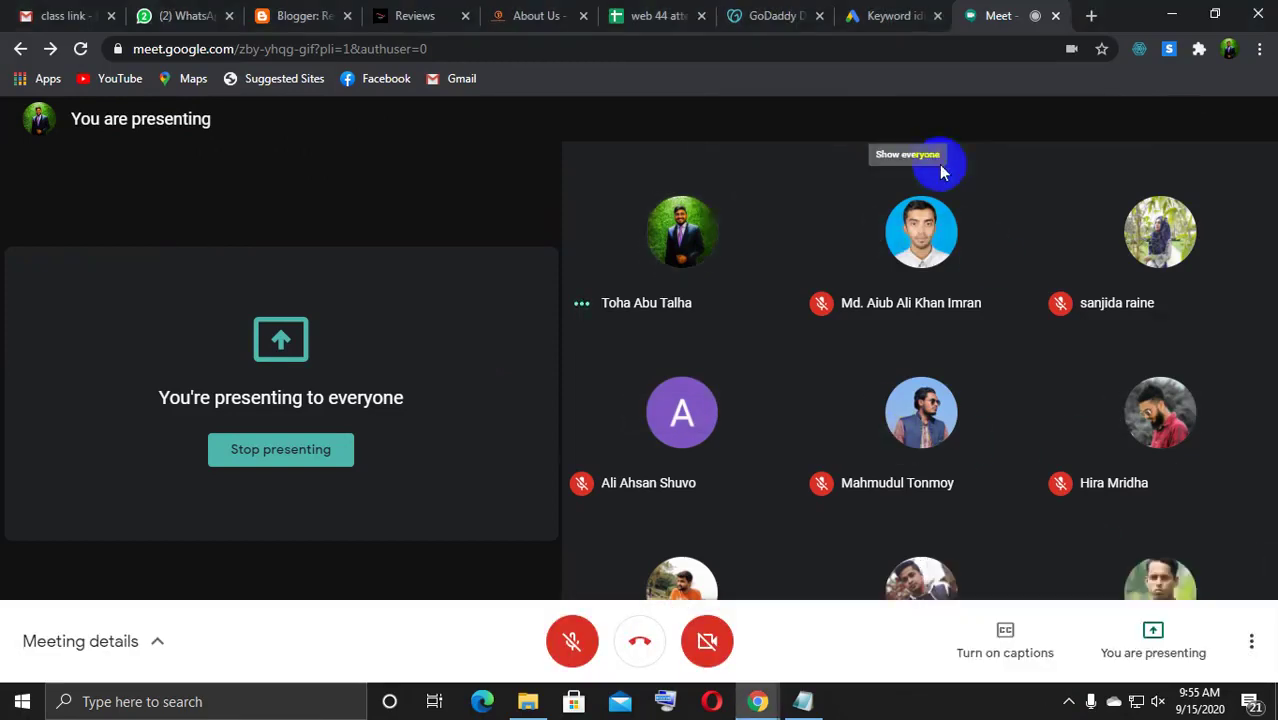
pyautogui.press('Print')
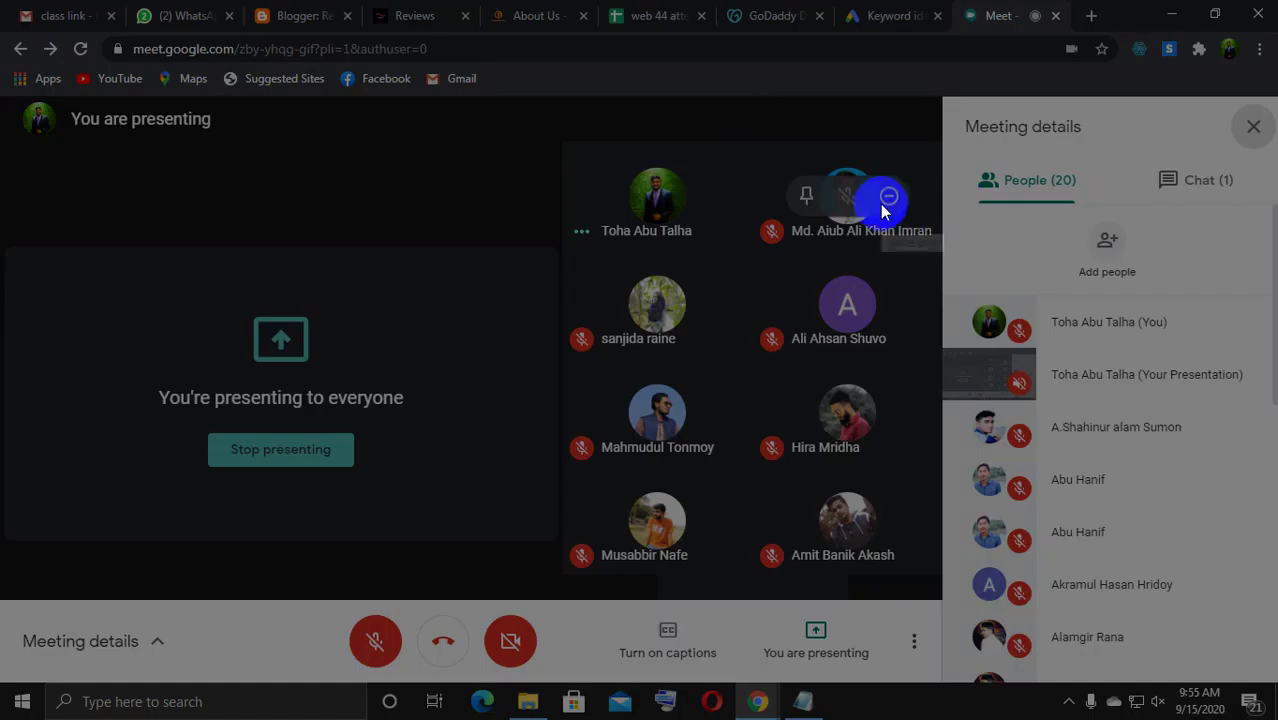
pyautogui.moveTo(3, 47); pyautogui.dragTo(1262, 716)
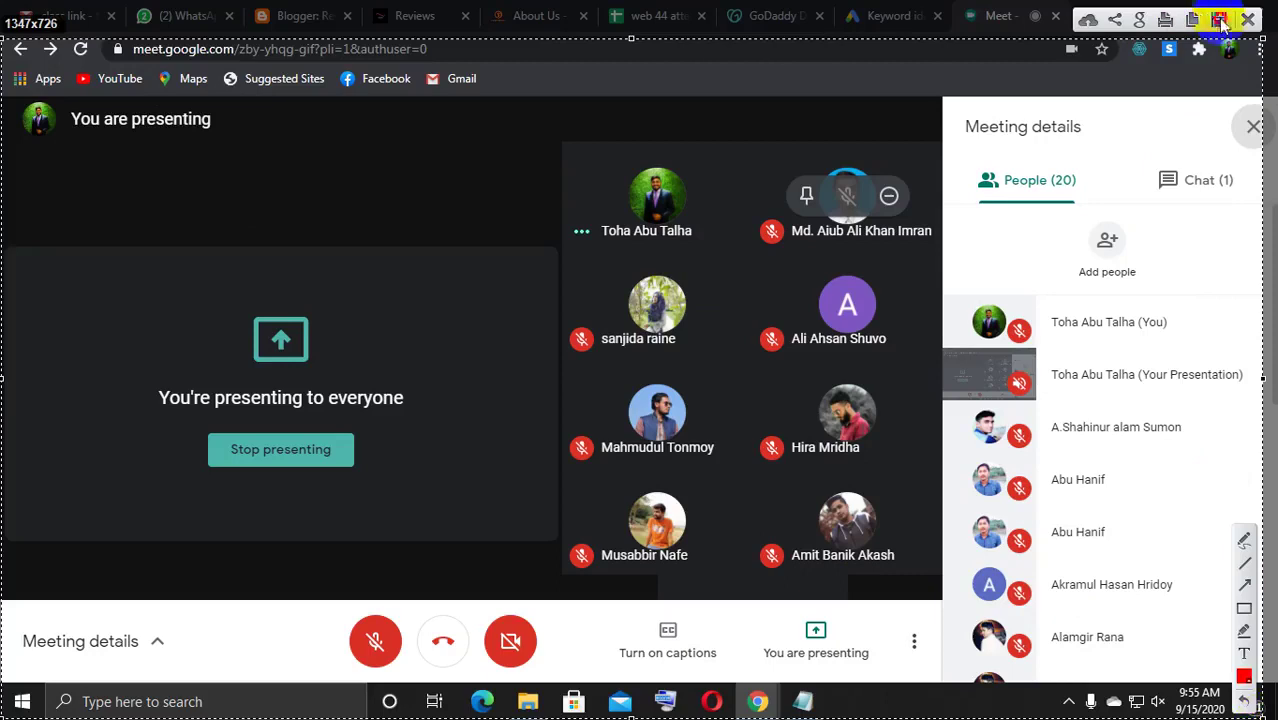
# Save the participant-list screenshot as a PNG named Class29(1) in the "documents batch 18" folder
pyautogui.click(1219, 20)
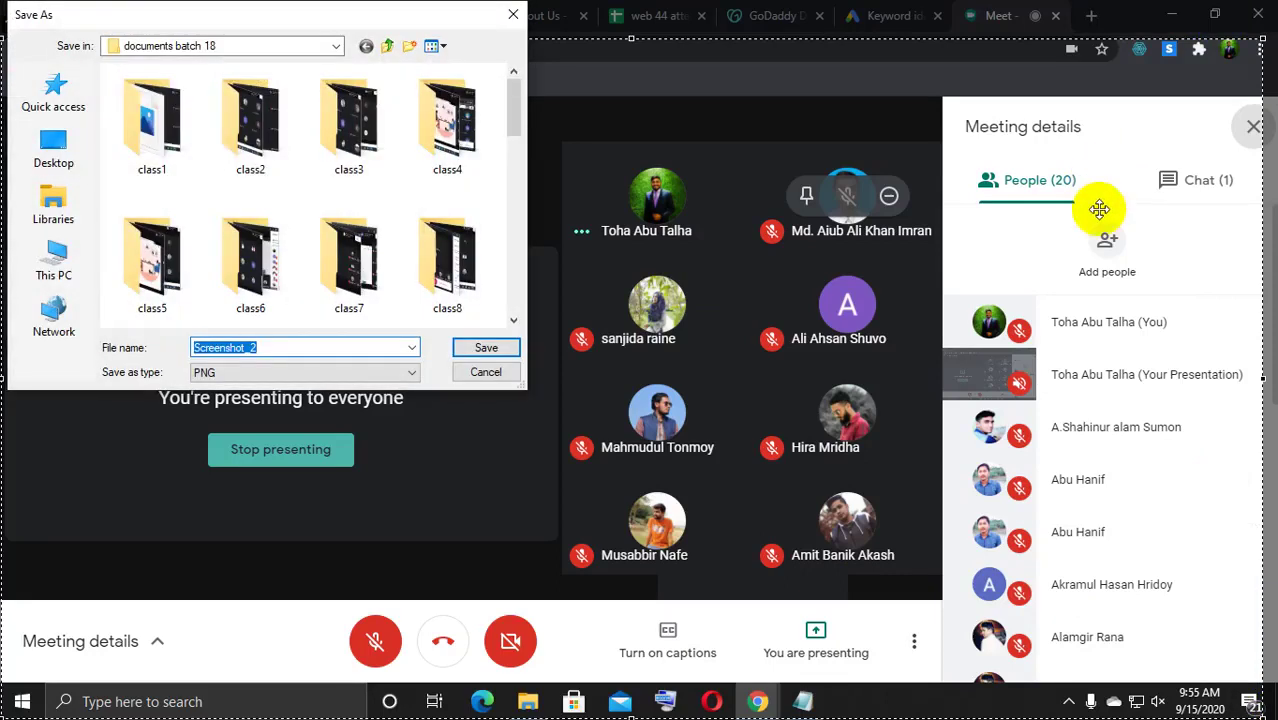
pyautogui.write('Clas')
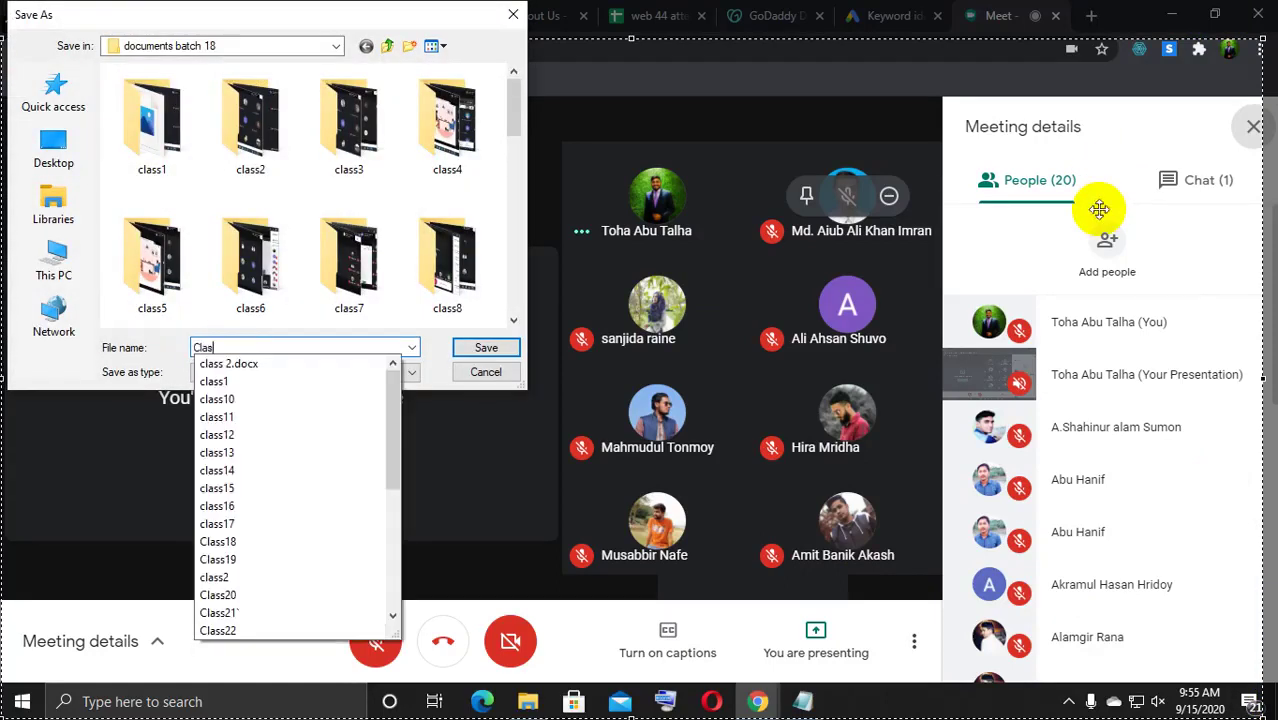
pyautogui.write('s29')
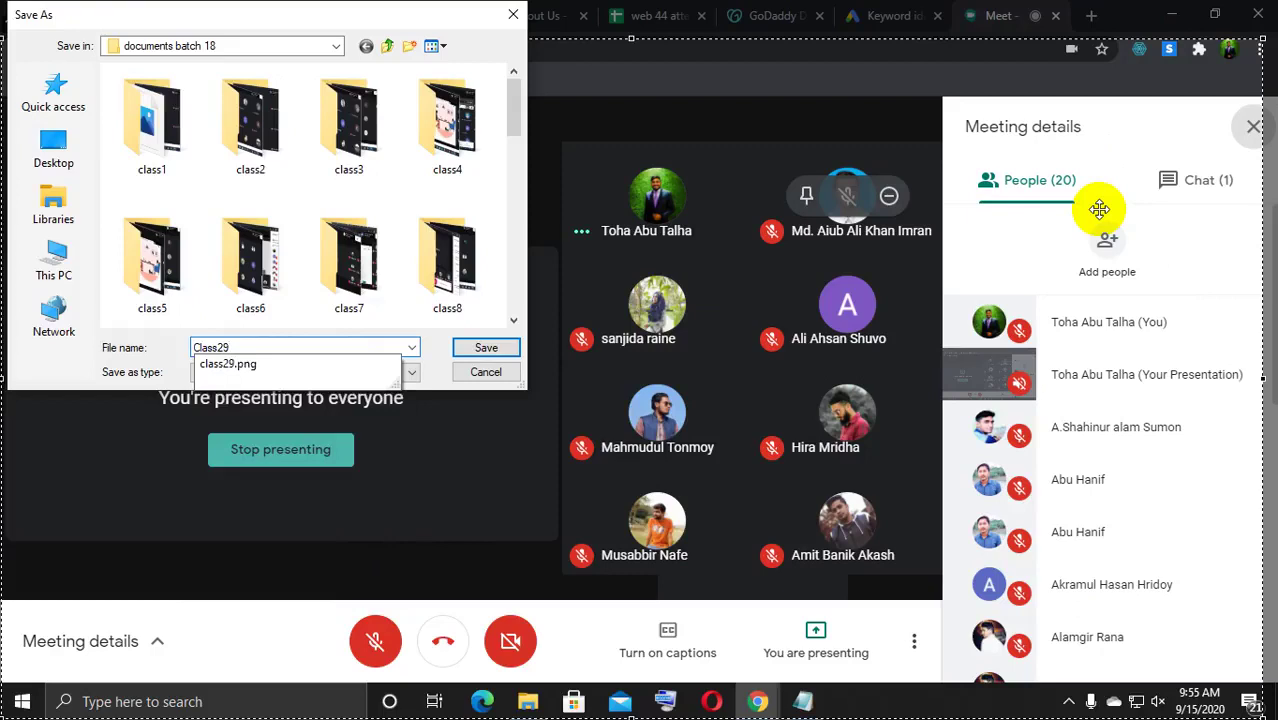
pyautogui.write('l')
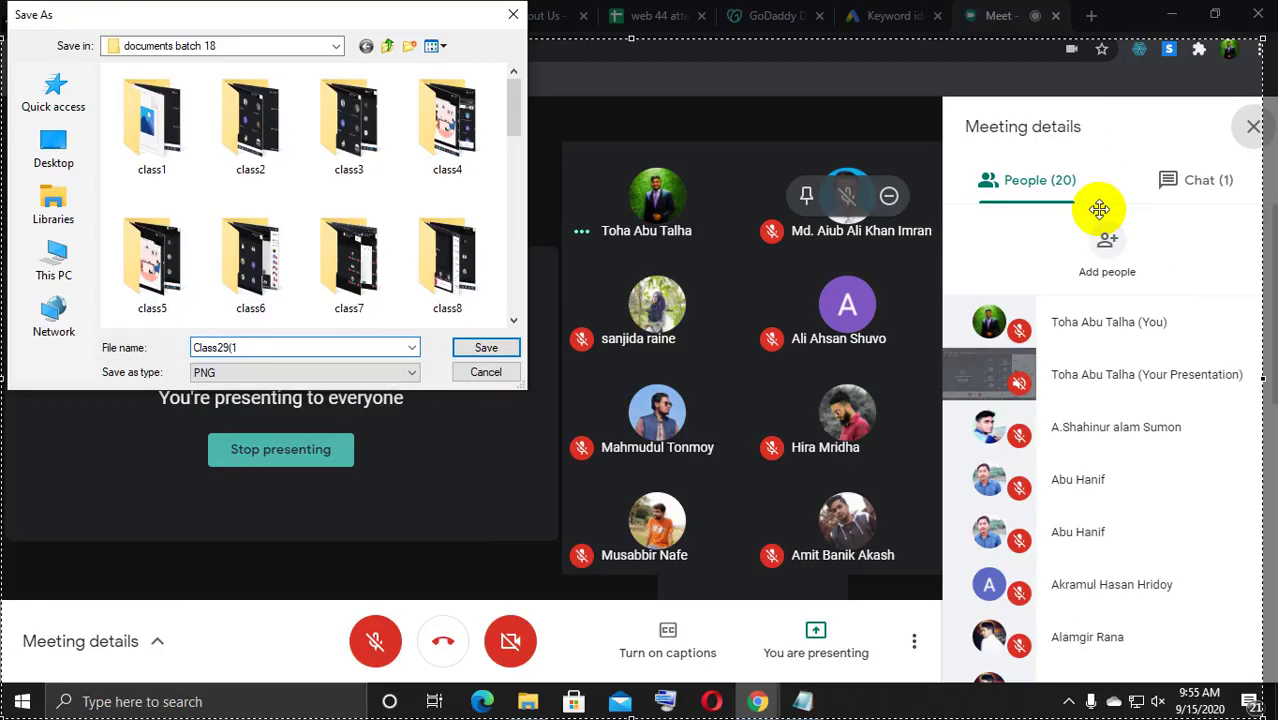
pyautogui.click(486, 348)
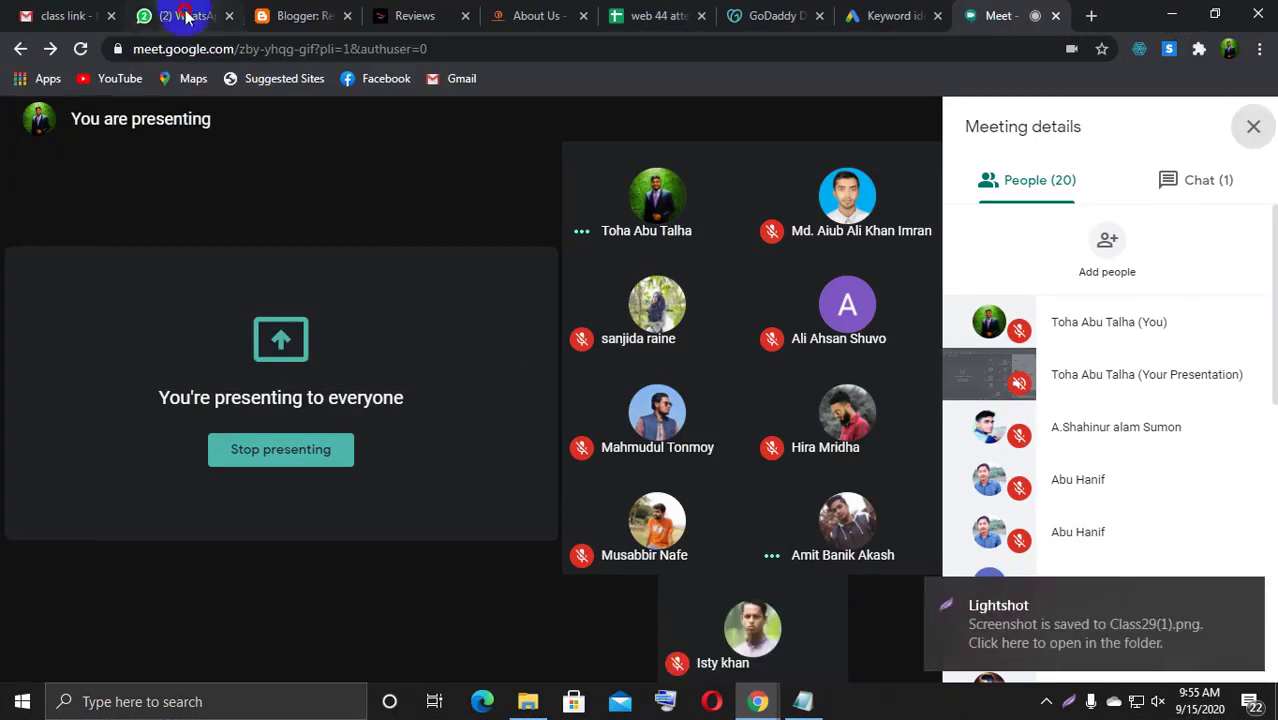
# Switch to WhatsApp Web and open the latest messages of the LEDP ALL DM Trainers group
pyautogui.click(185, 15)
pyautogui.click(165, 320)
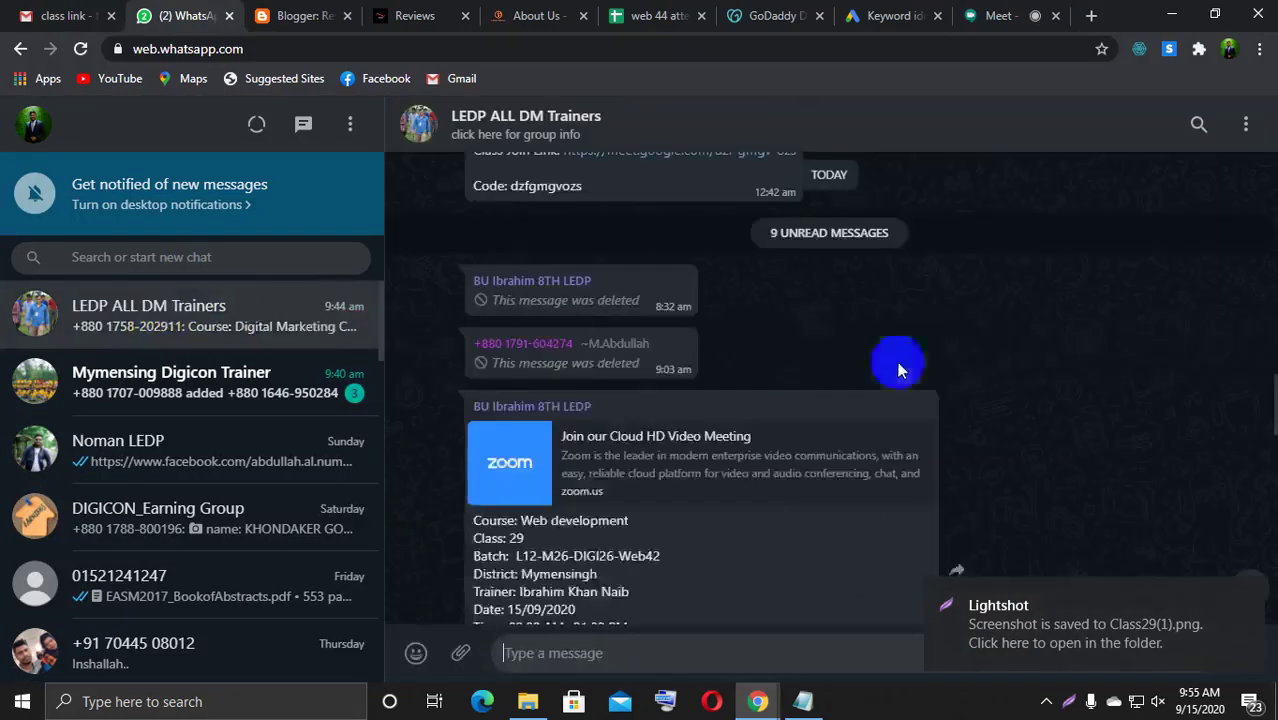
pyautogui.scroll(-10, 898, 367)
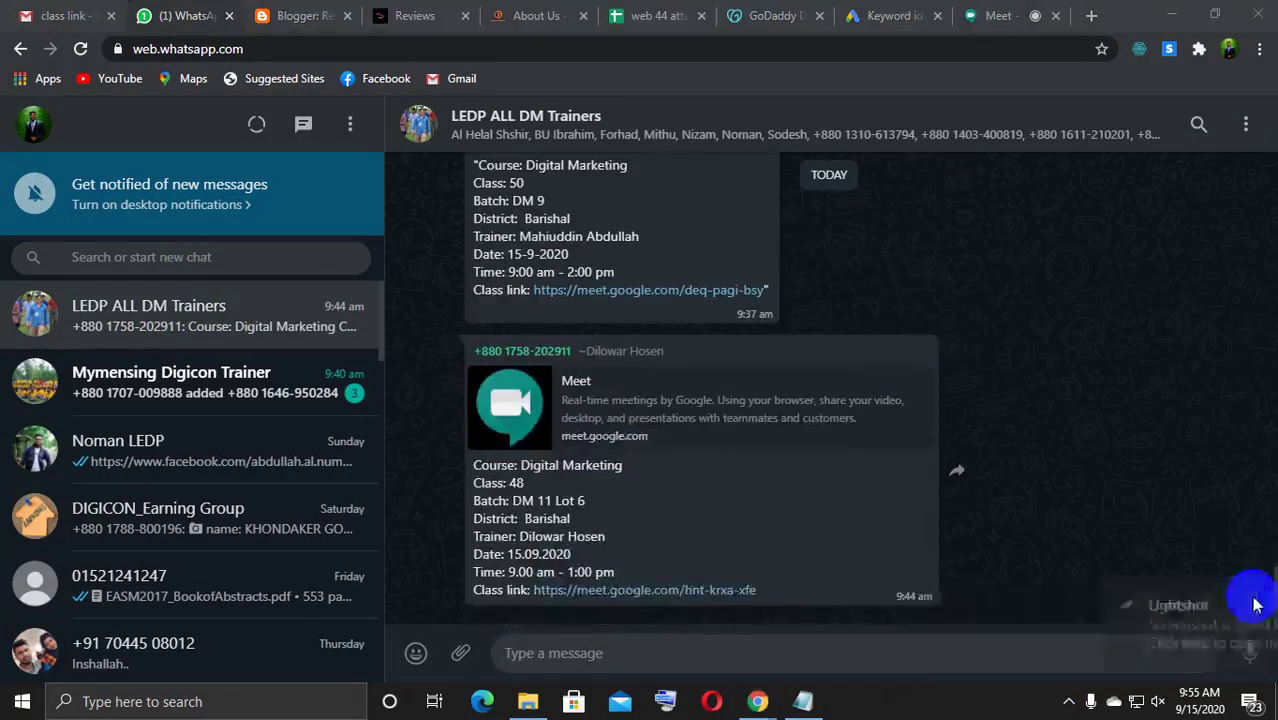
# Attach the Class29(1) image from LEDP > class > documents batch 18 on New Volume (E:) to the LEDP ALL DM Trainers chat
pyautogui.click(462, 650)
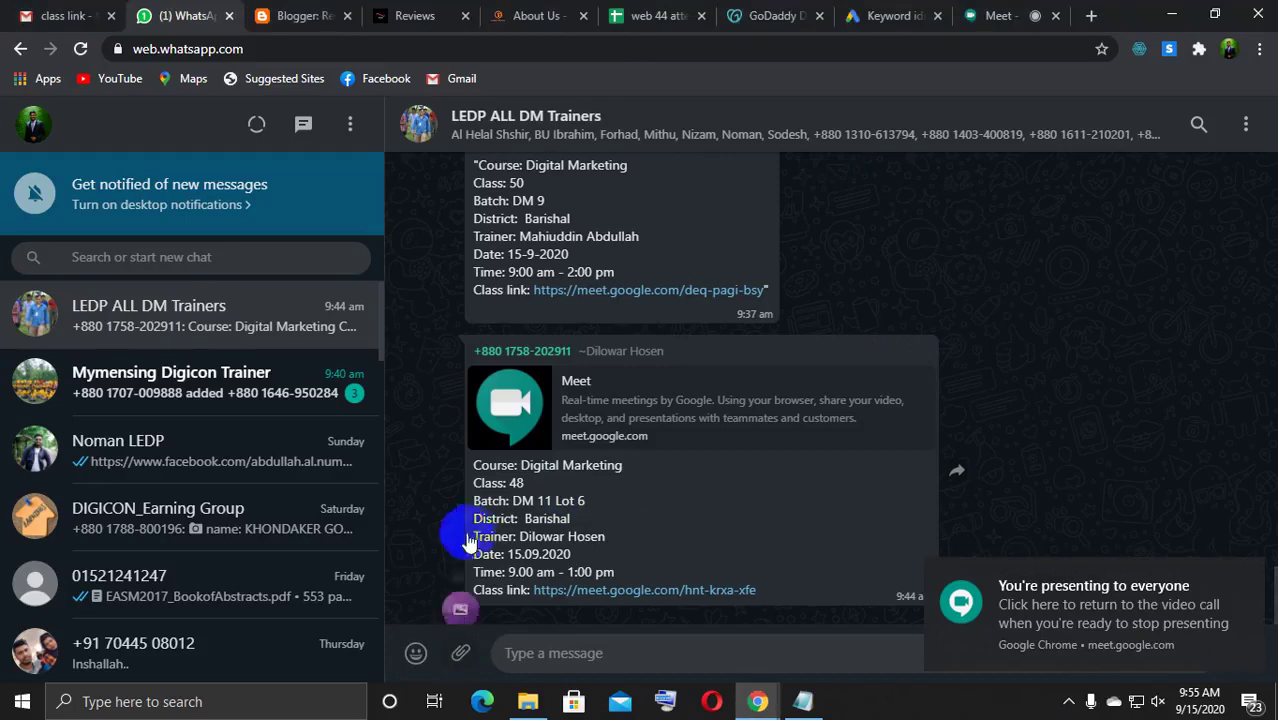
pyautogui.click(462, 604)
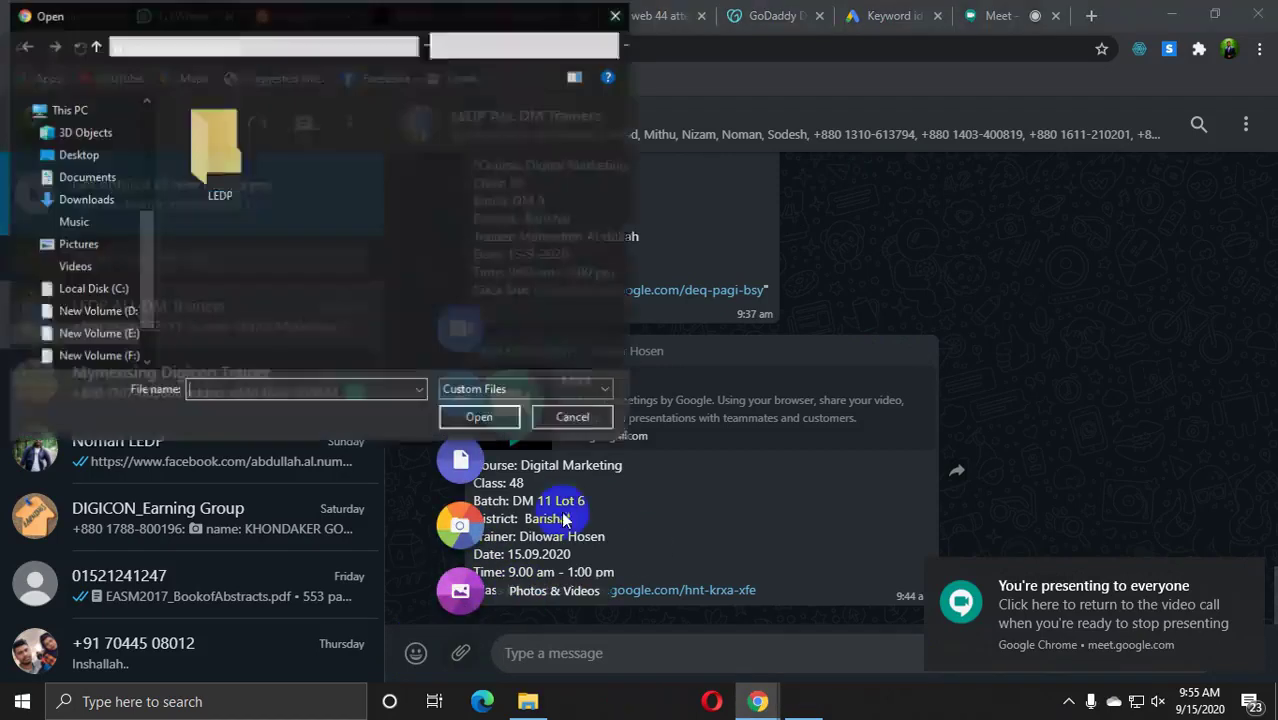
pyautogui.doubleClick(235, 190)
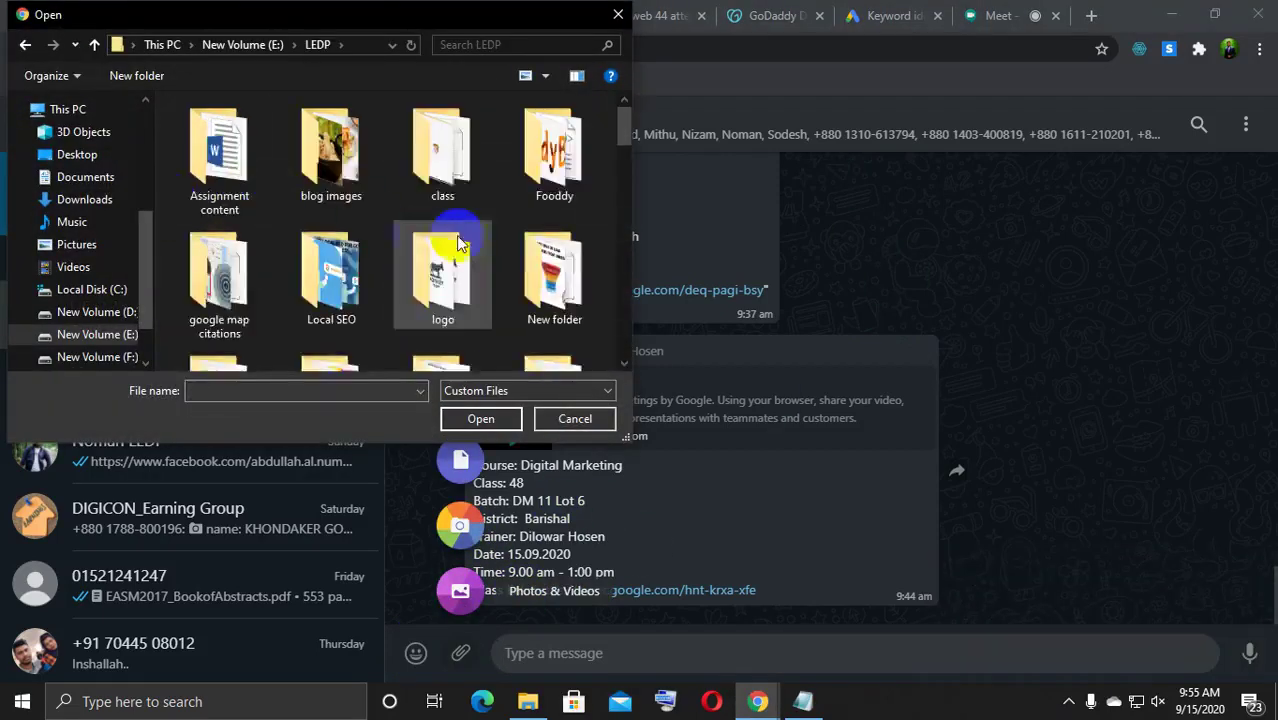
pyautogui.doubleClick(442, 152)
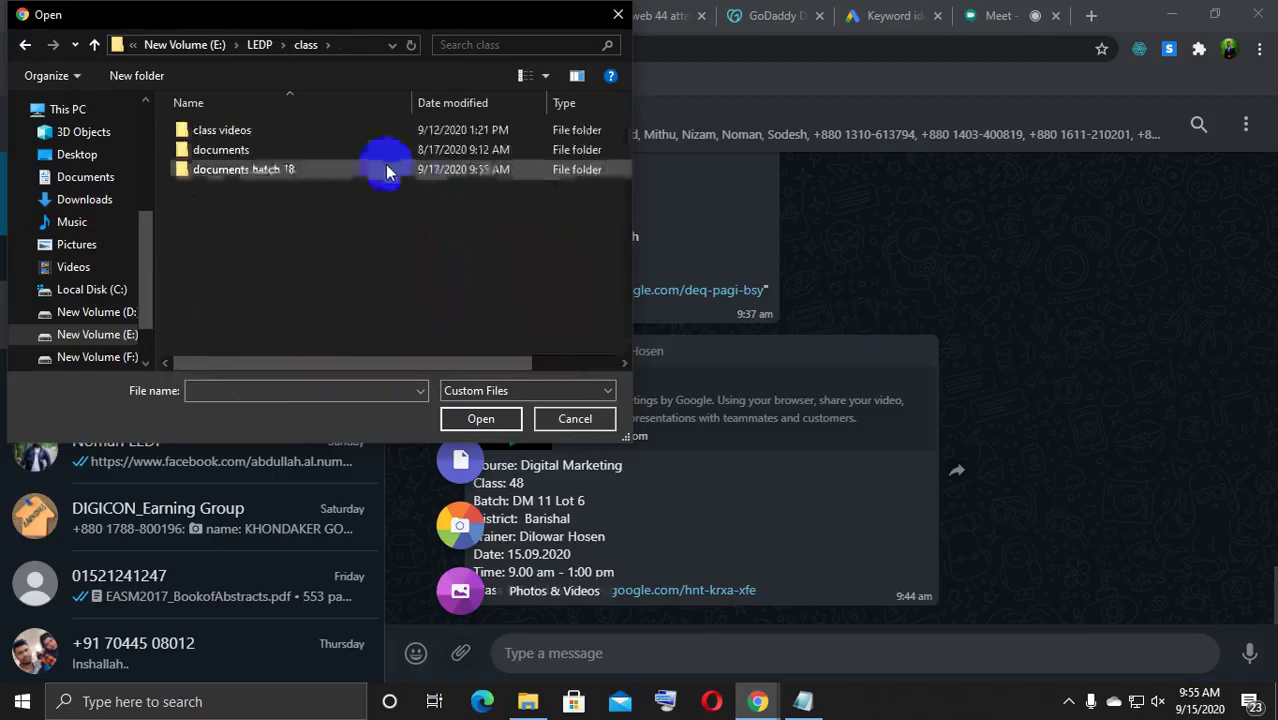
pyautogui.doubleClick(324, 170)
pyautogui.scroll(-5, 428, 214)
pyautogui.scroll(-1, 440, 230)
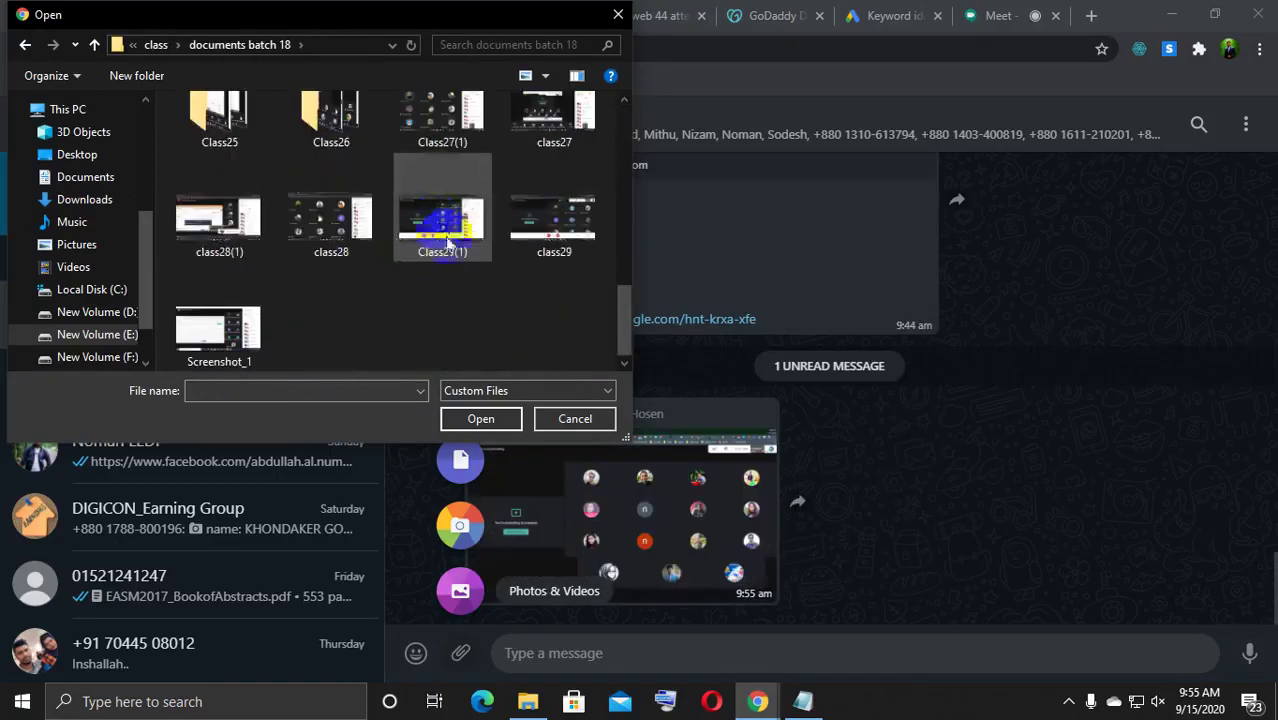
pyautogui.click(442, 222)
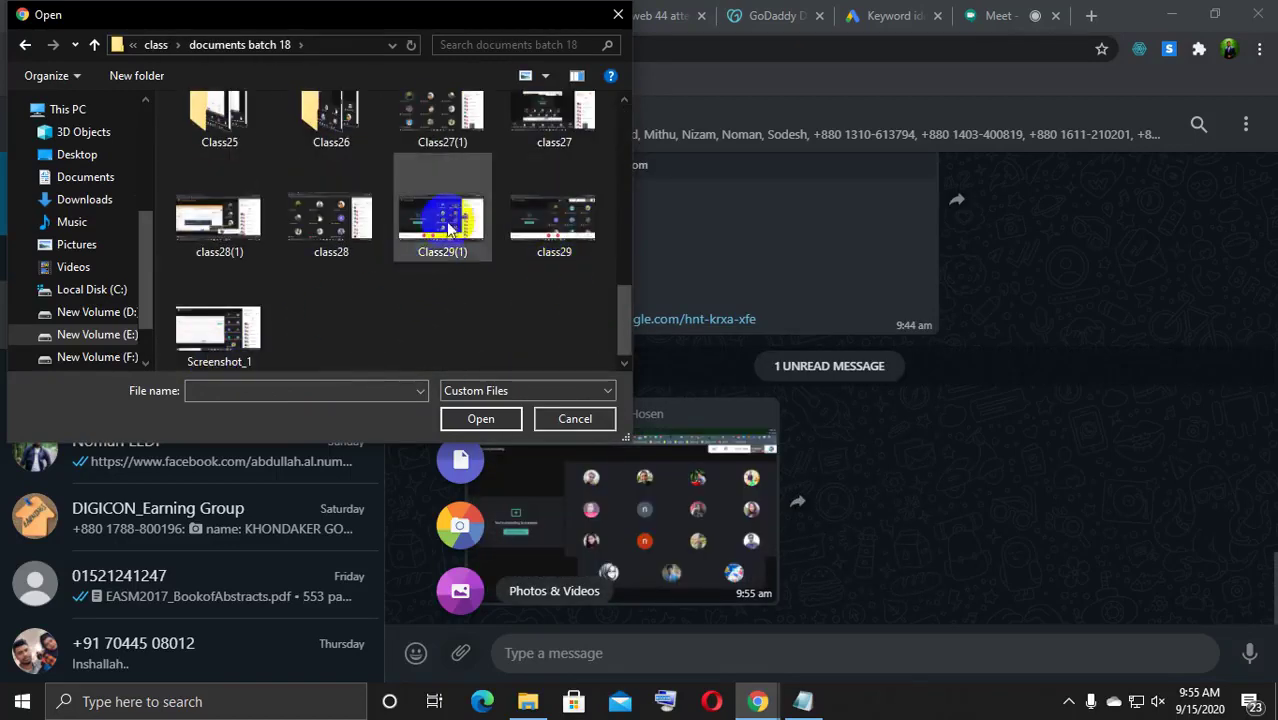
pyautogui.click(480, 420)
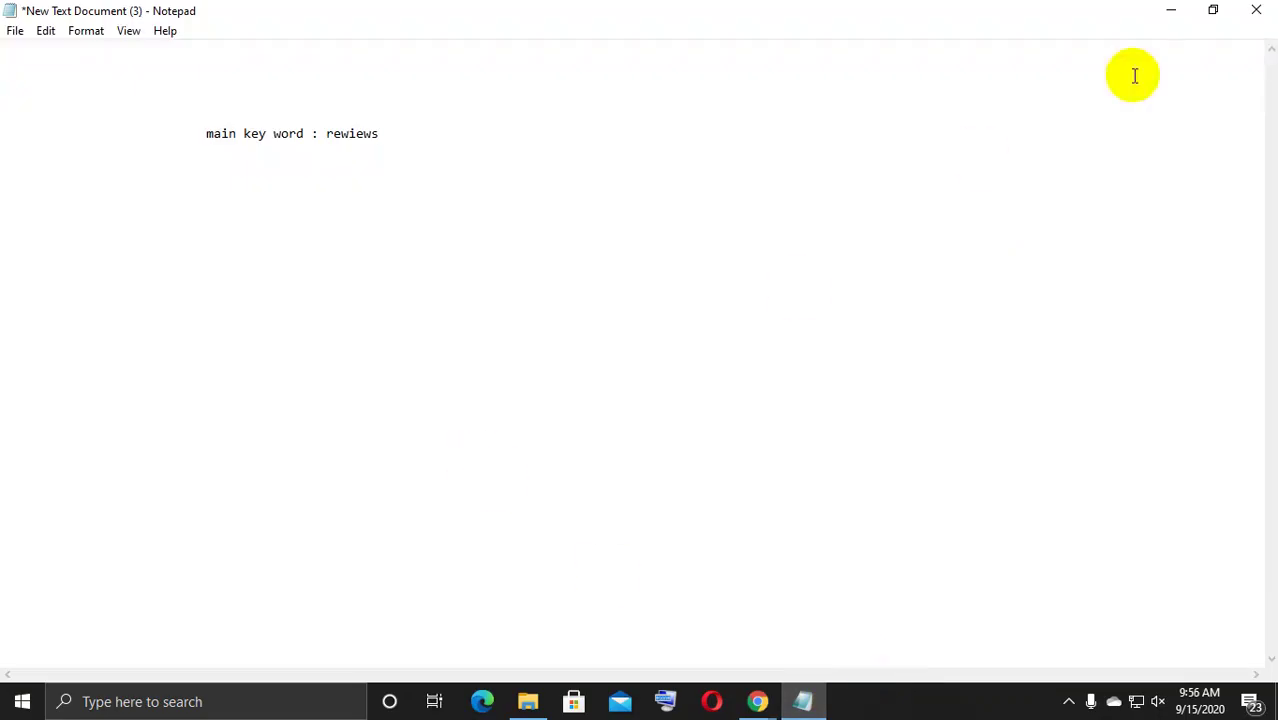
# Switch to File Explorer and open the "class" text file from the LEDP > class folder on New Volume (E:)
pyautogui.click(1171, 11)
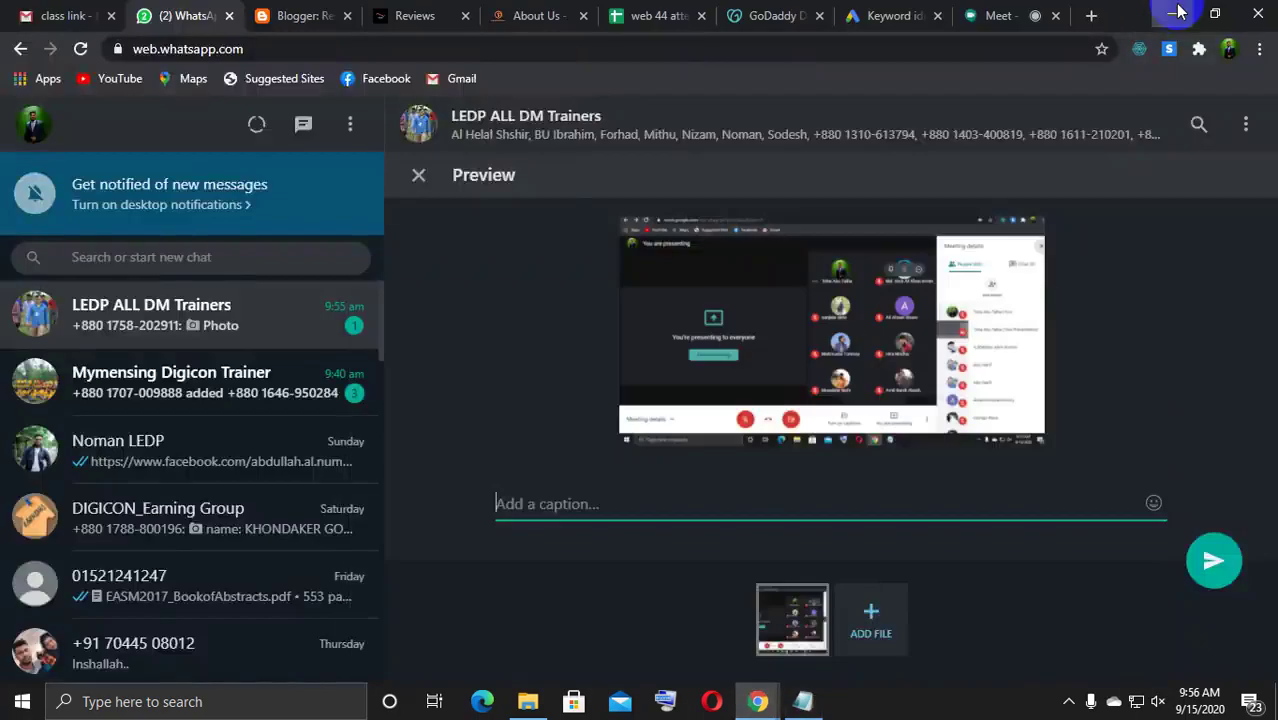
pyautogui.click(1178, 12)
pyautogui.doubleClick(35, 110)
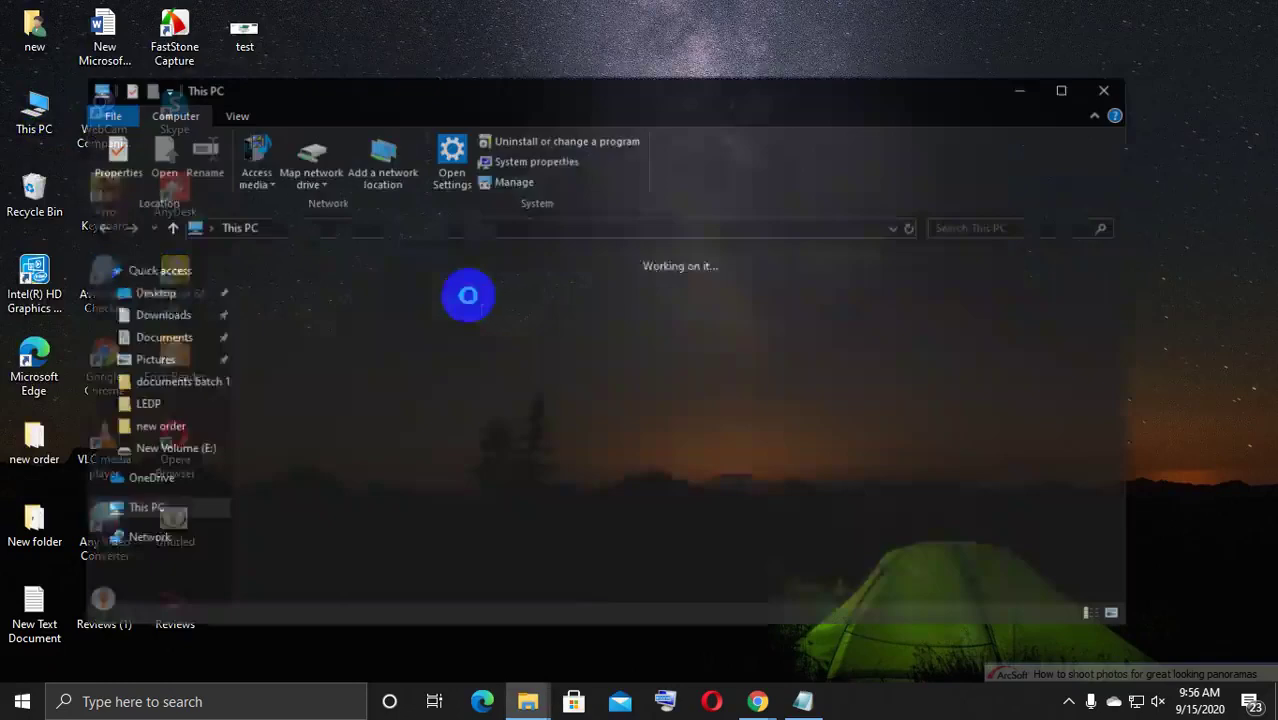
pyautogui.click(797, 488)
pyautogui.doubleClick(797, 488)
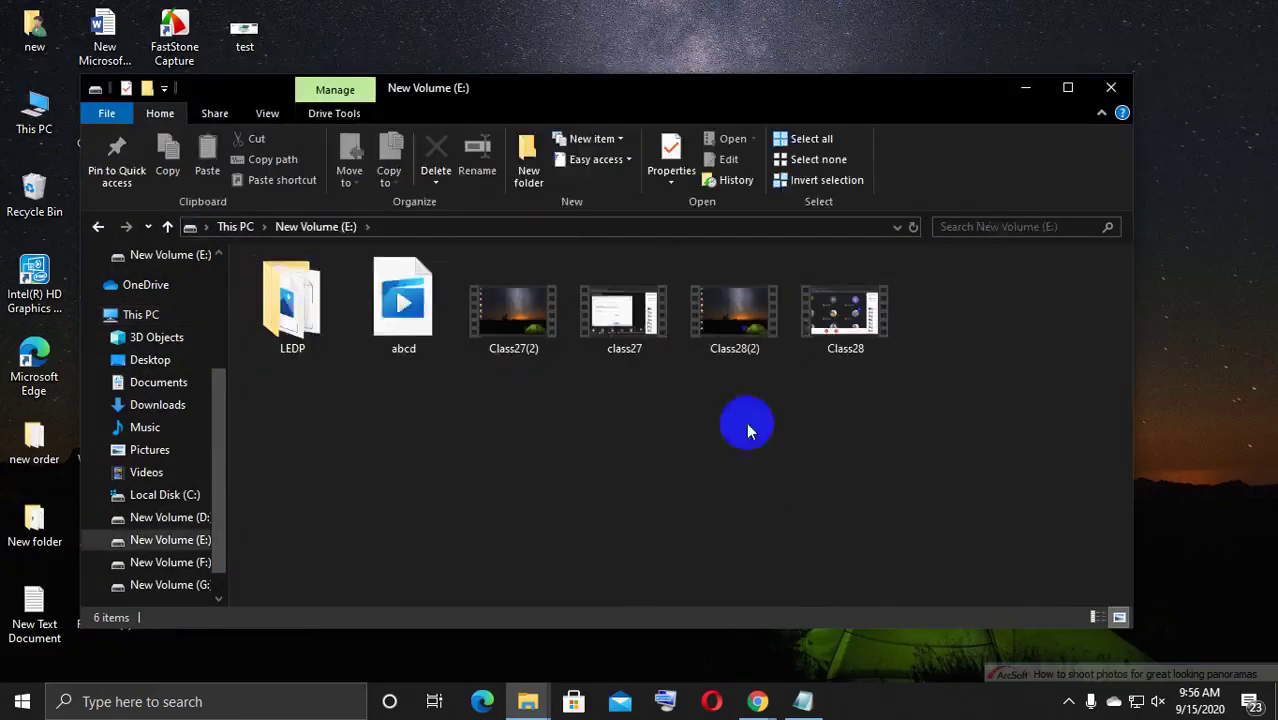
pyautogui.doubleClick(288, 328)
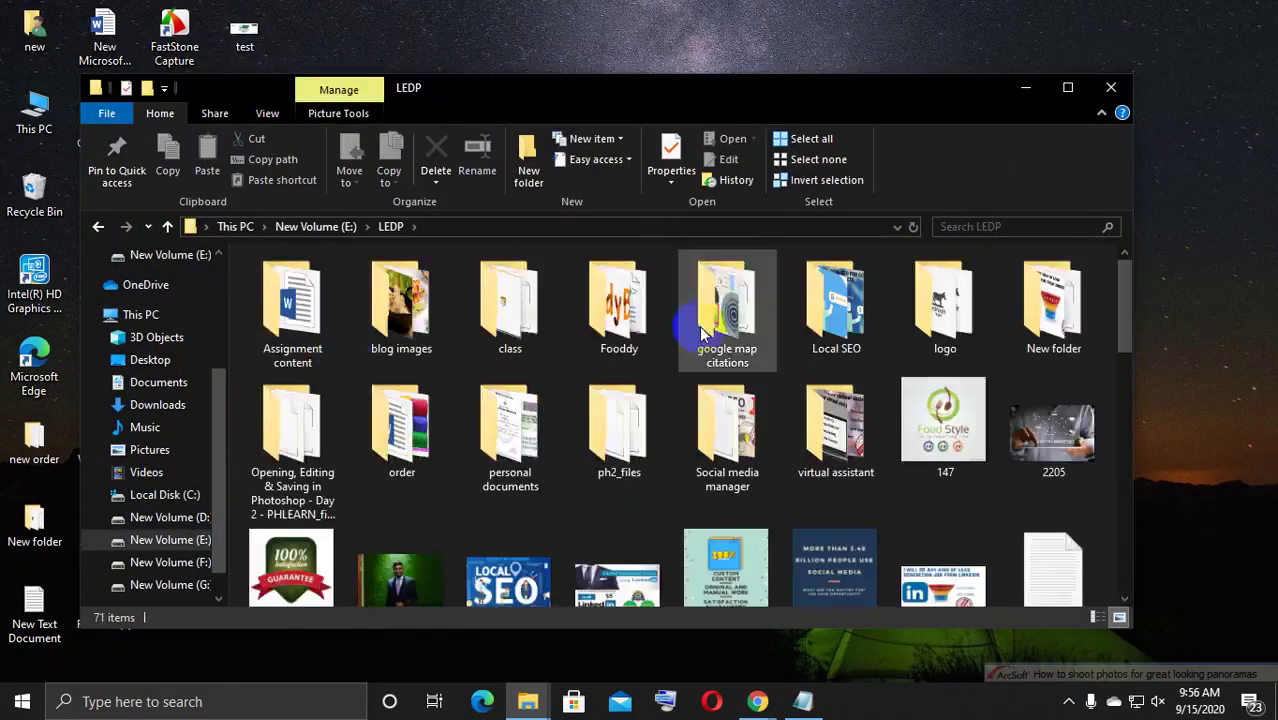
pyautogui.doubleClick(510, 305)
pyautogui.doubleClick(327, 420)
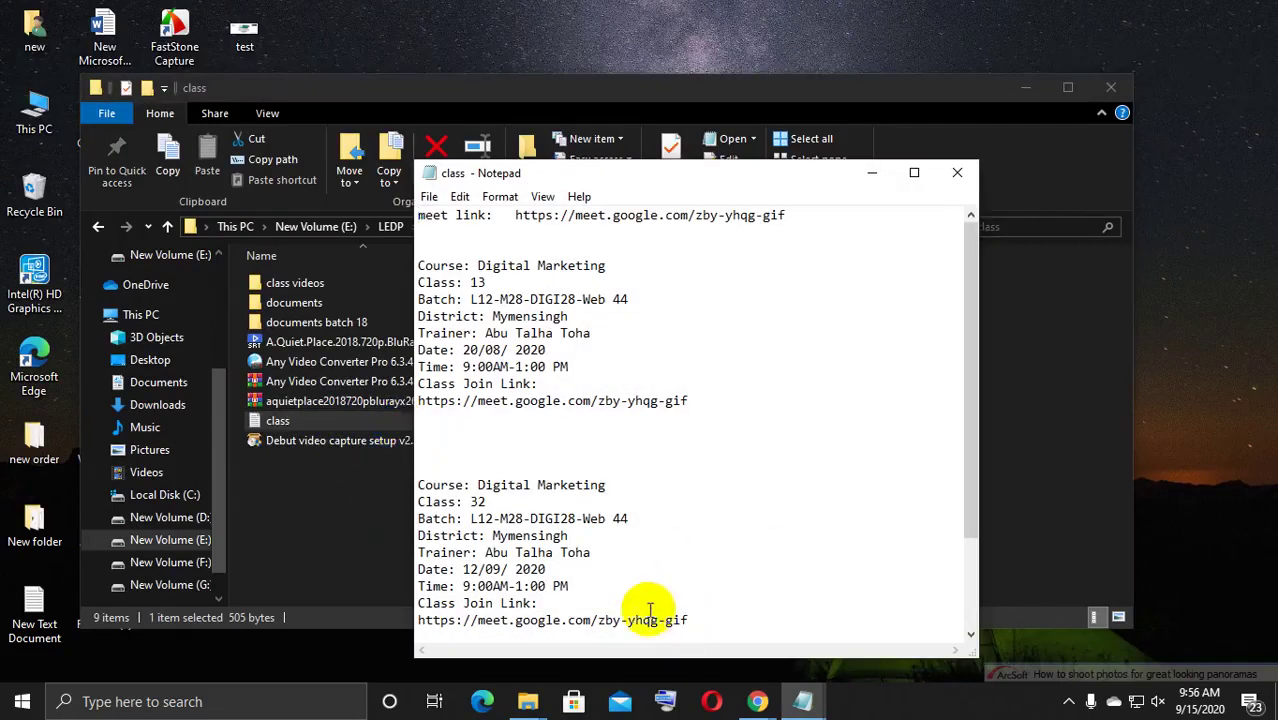
# Copy the line "Batch: L12-M28-DIGI28-Web 44" from the Class 32 entry and minimise the folder and text file windows
pyautogui.moveTo(628, 518); pyautogui.dragTo(371, 522)
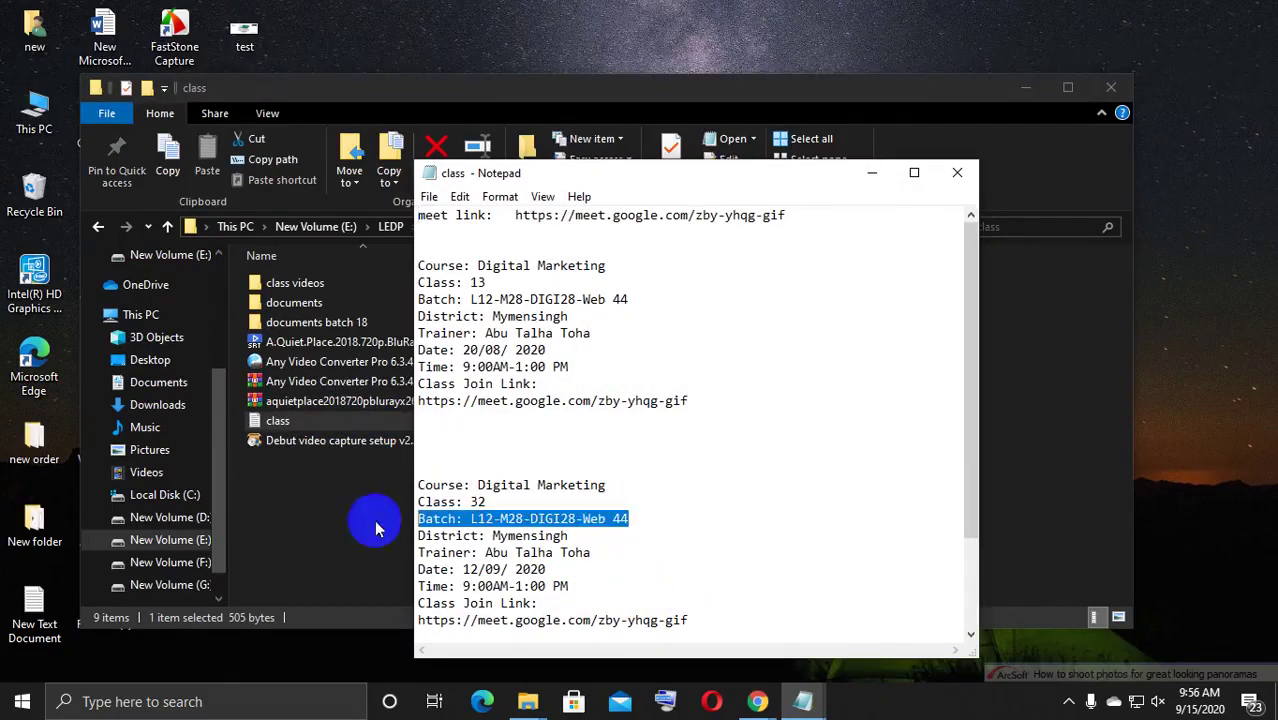
pyautogui.rightClick(608, 527)
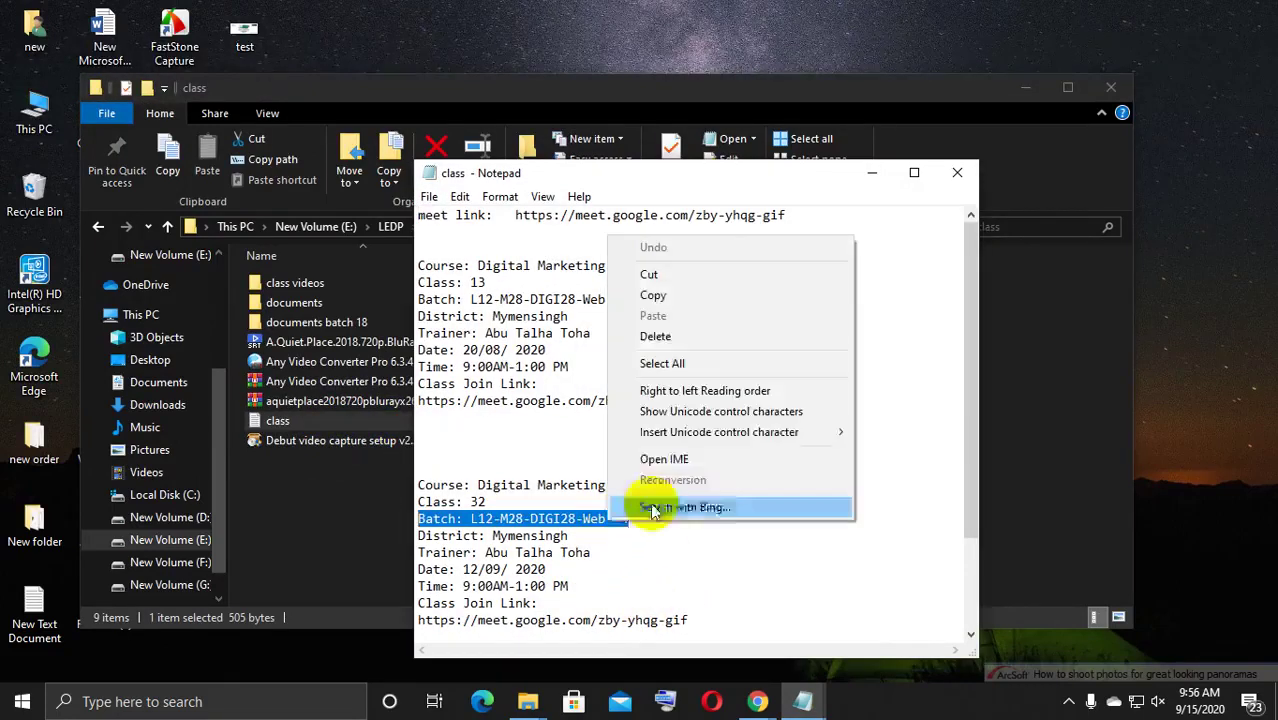
pyautogui.click(660, 293)
pyautogui.click(1024, 92)
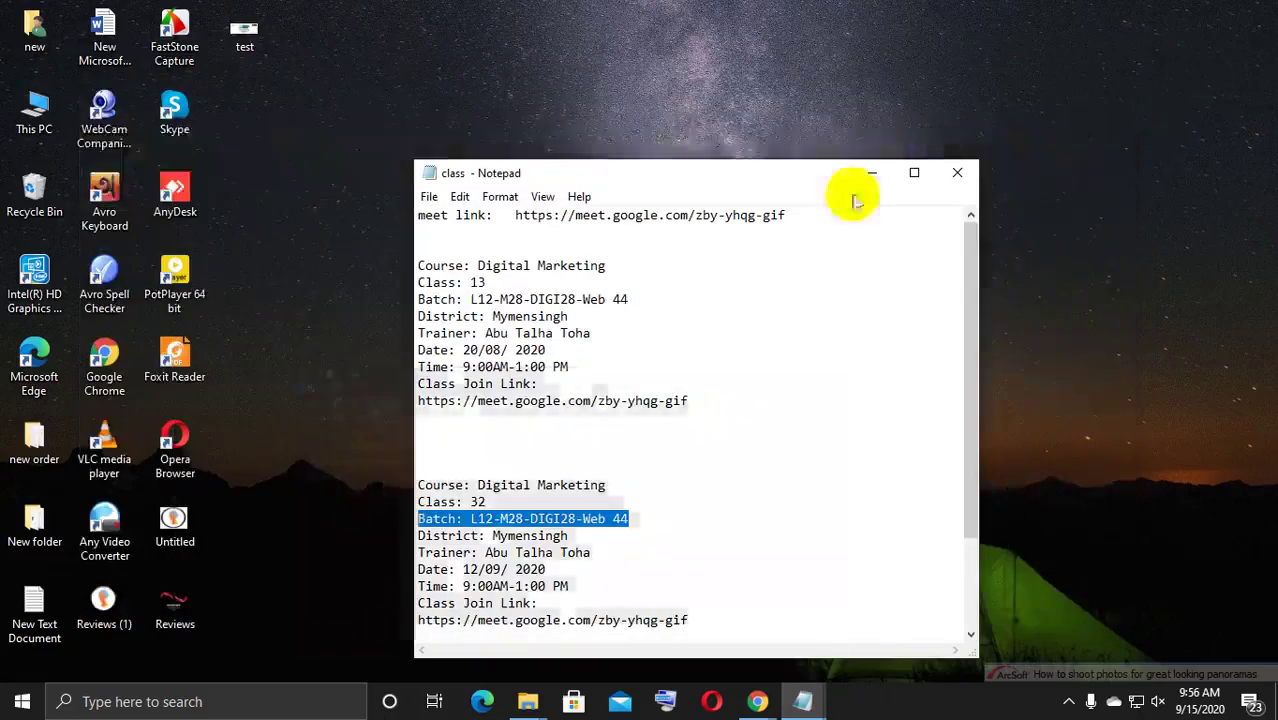
pyautogui.click(872, 173)
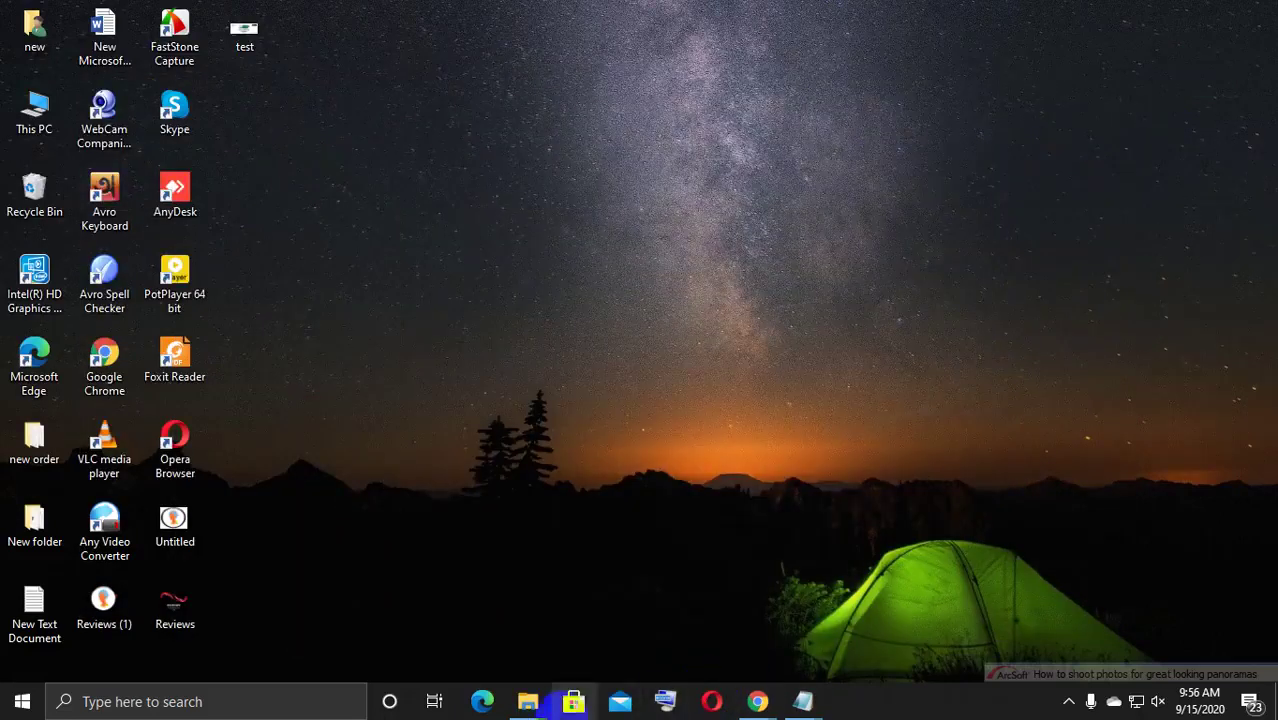
# Return to WhatsApp Web, caption the attached image "Batch: L12-M28-DIGI28-Web 44" and send it to the group
pyautogui.click(690, 632)
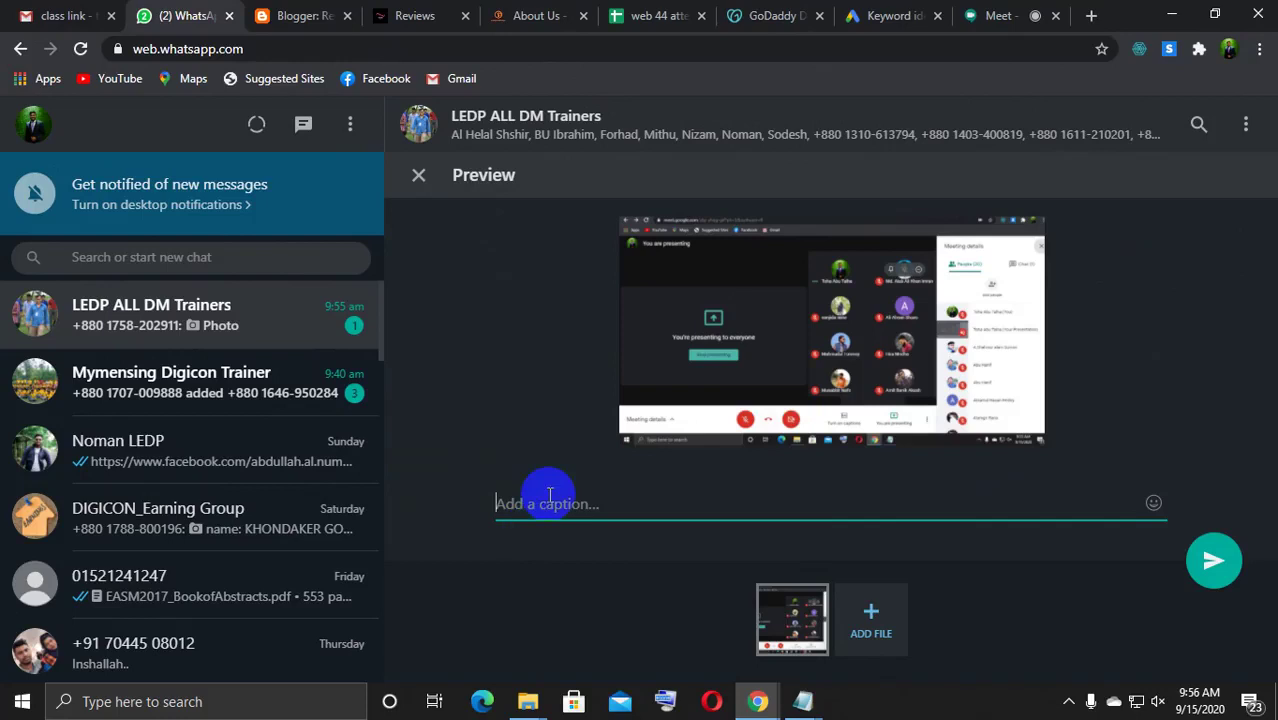
pyautogui.hotkey('ctrl', 'v')
pyautogui.click(1213, 560)
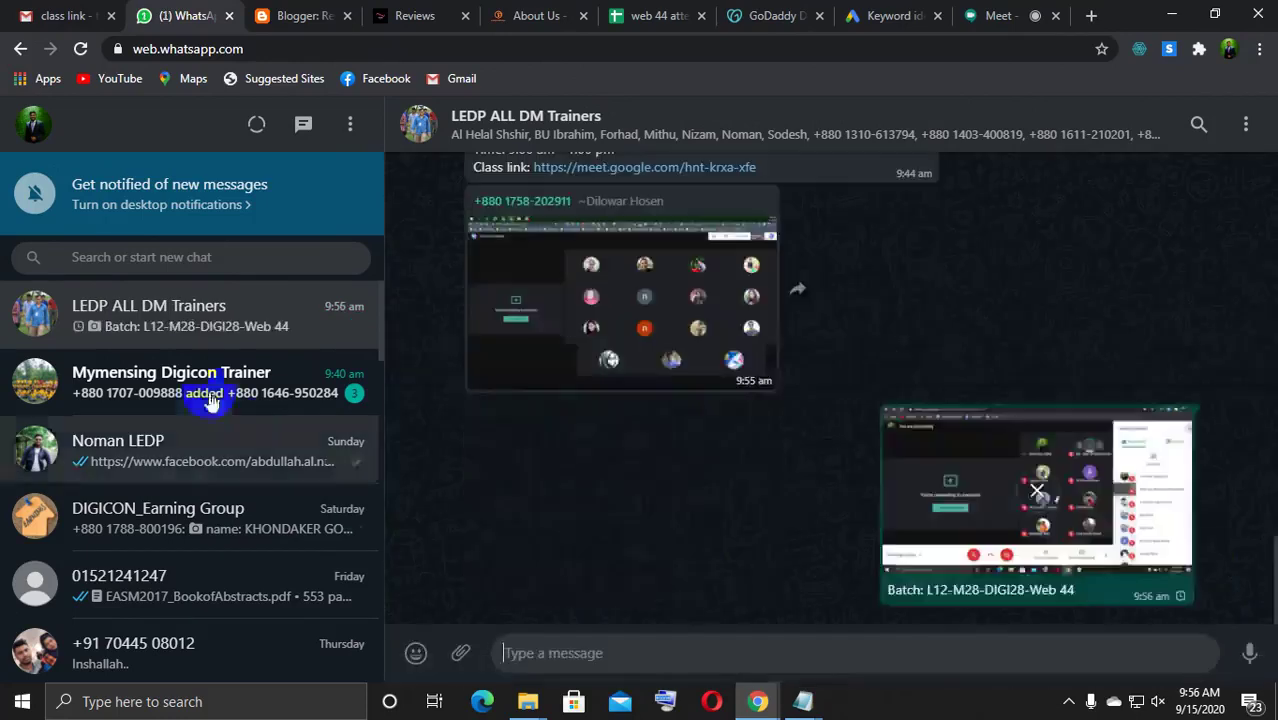
# Send the Class29(1) image to the Mymensing Digicon Trainer group with the caption "Batch: L12-M28-DIGI28-Web 44"
pyautogui.click(195, 392)
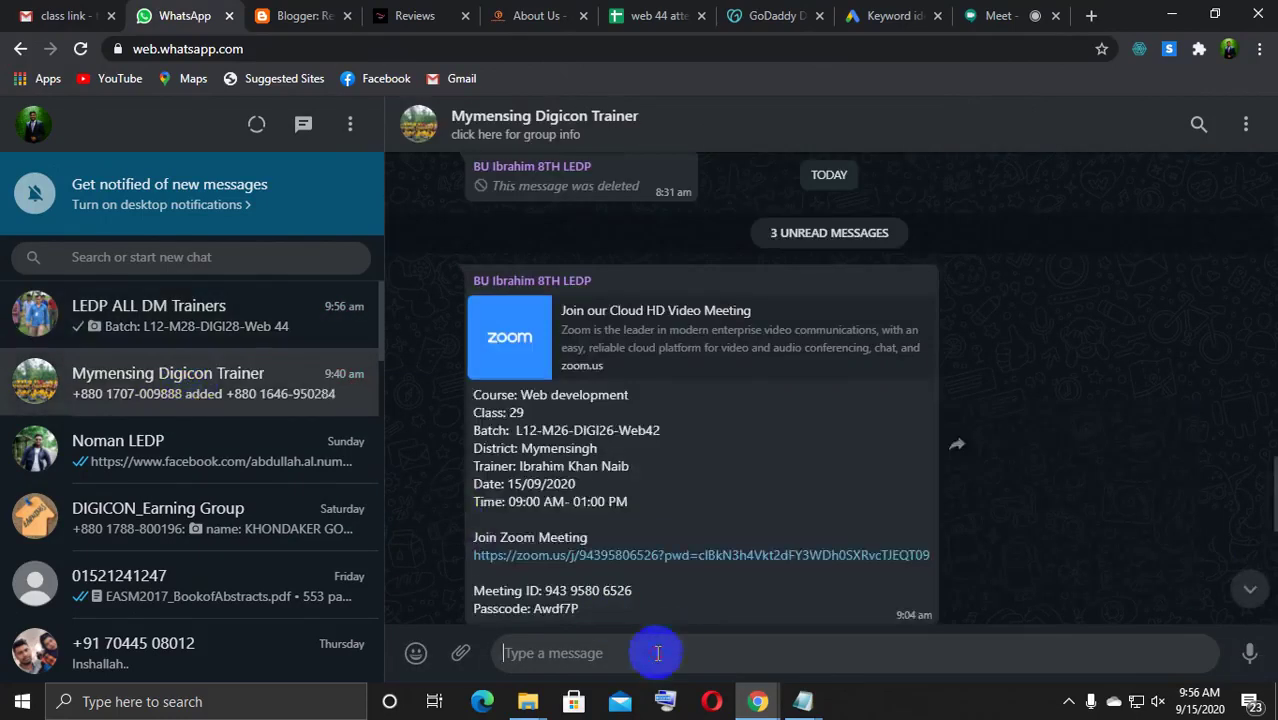
pyautogui.click(460, 653)
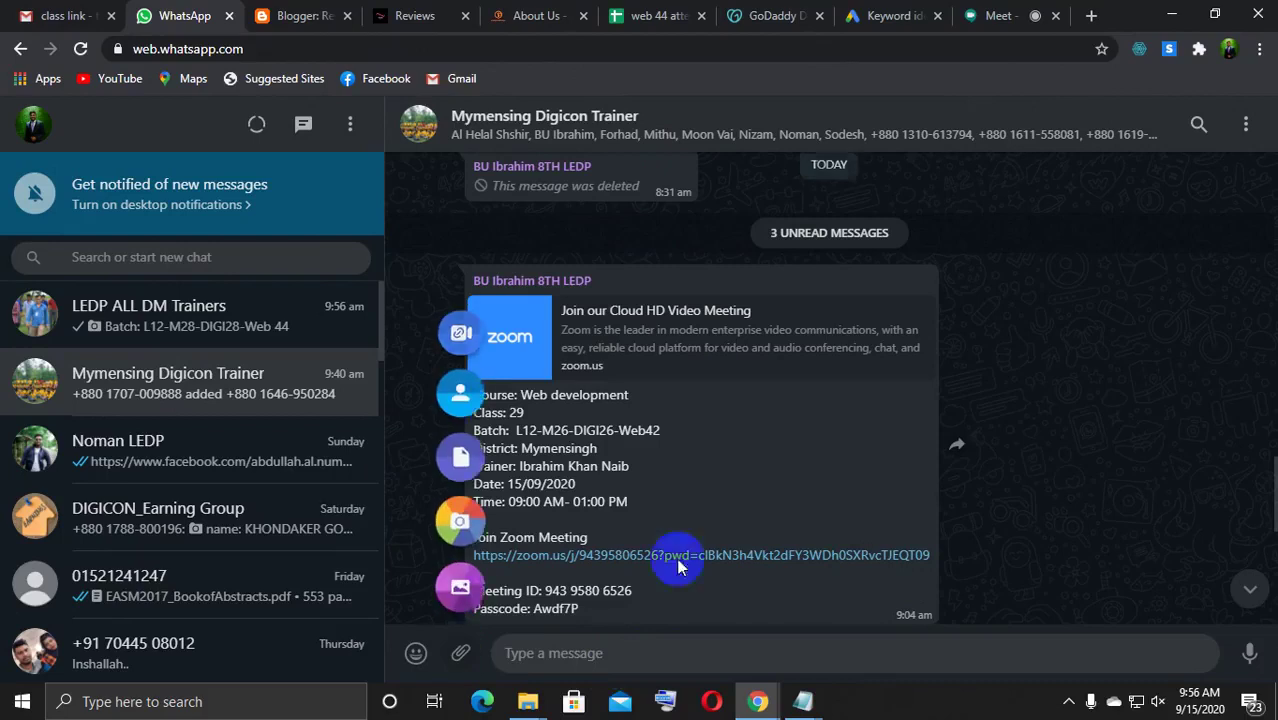
pyautogui.click(460, 587)
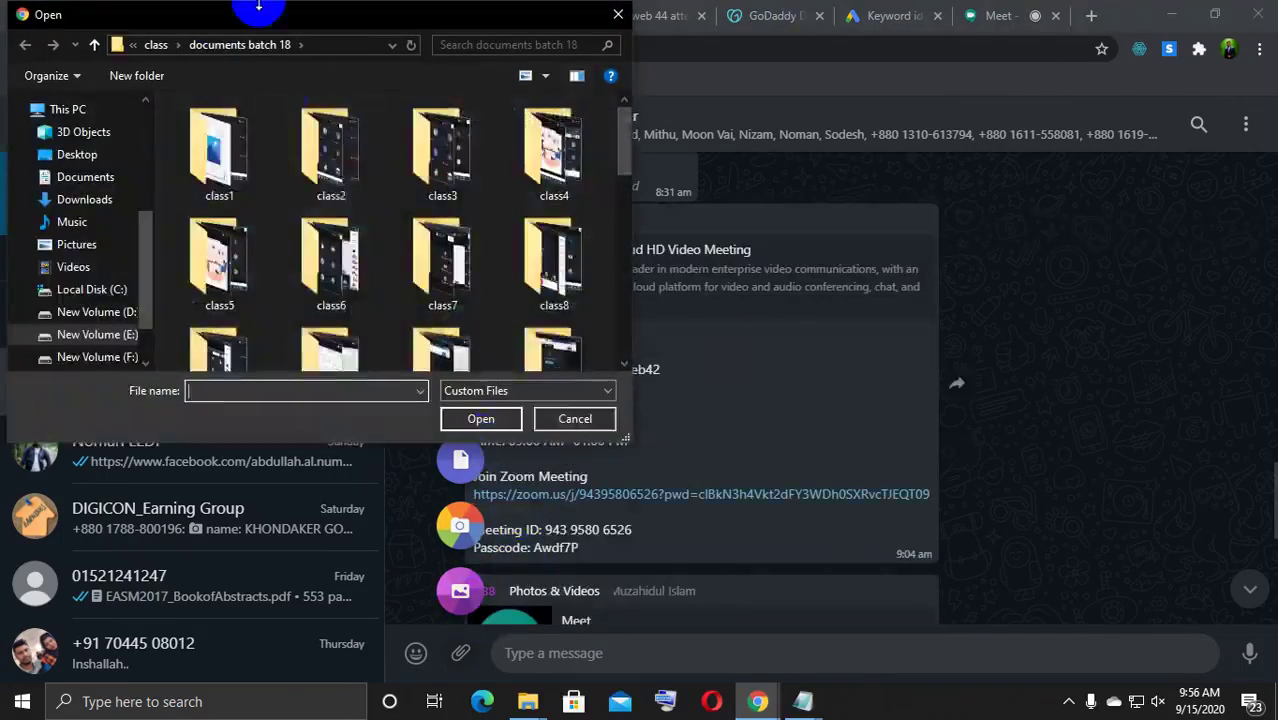
pyautogui.scroll(-5, 305, 130)
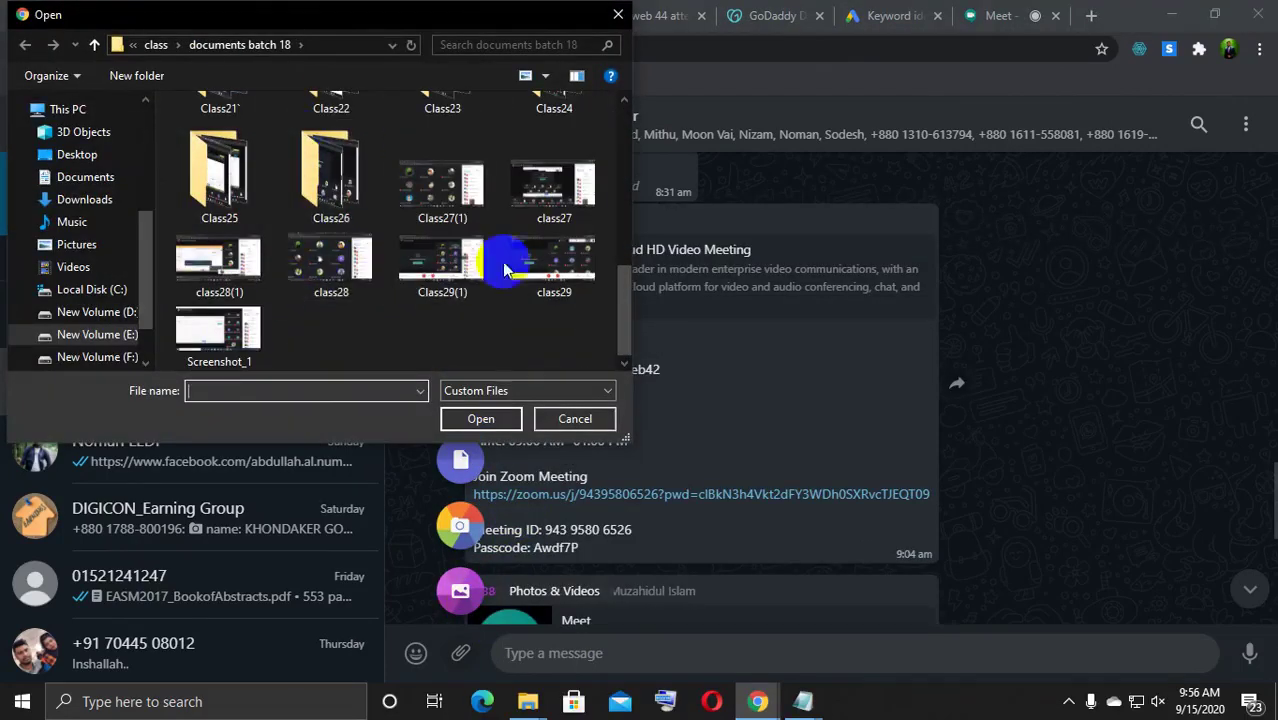
pyautogui.click(478, 266)
pyautogui.click(478, 418)
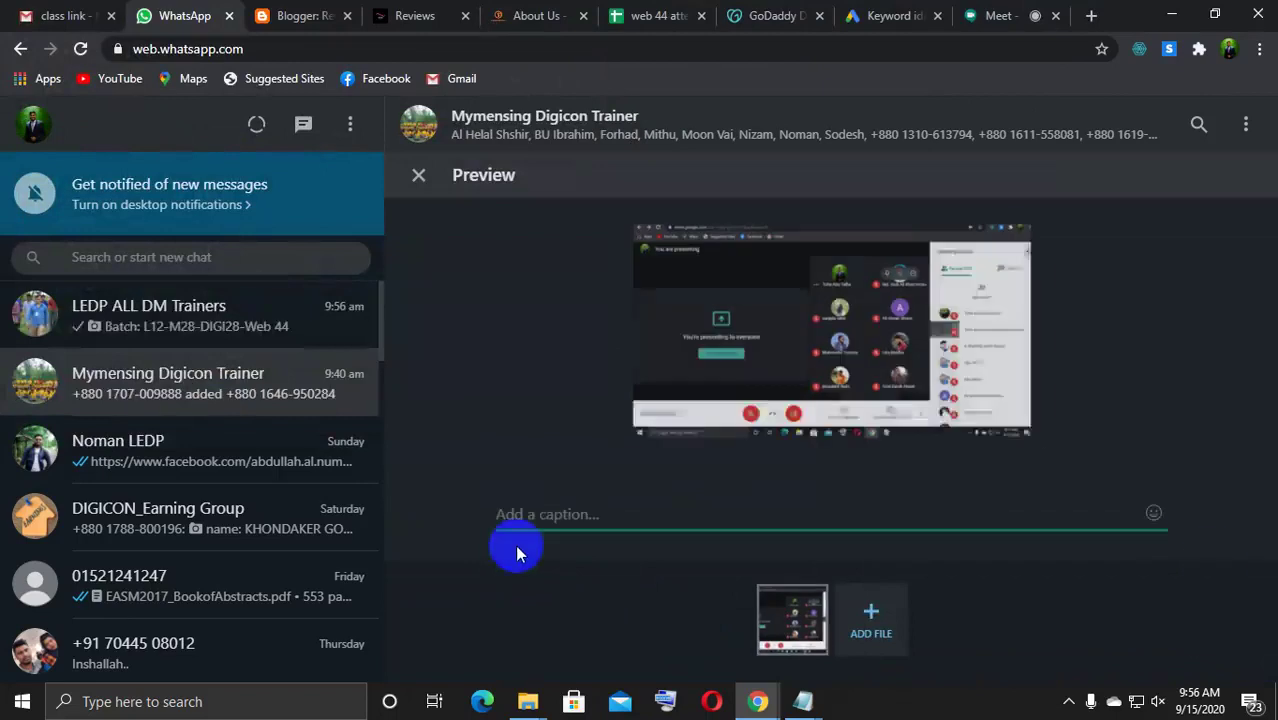
pyautogui.hotkey('ctrl', 'v')
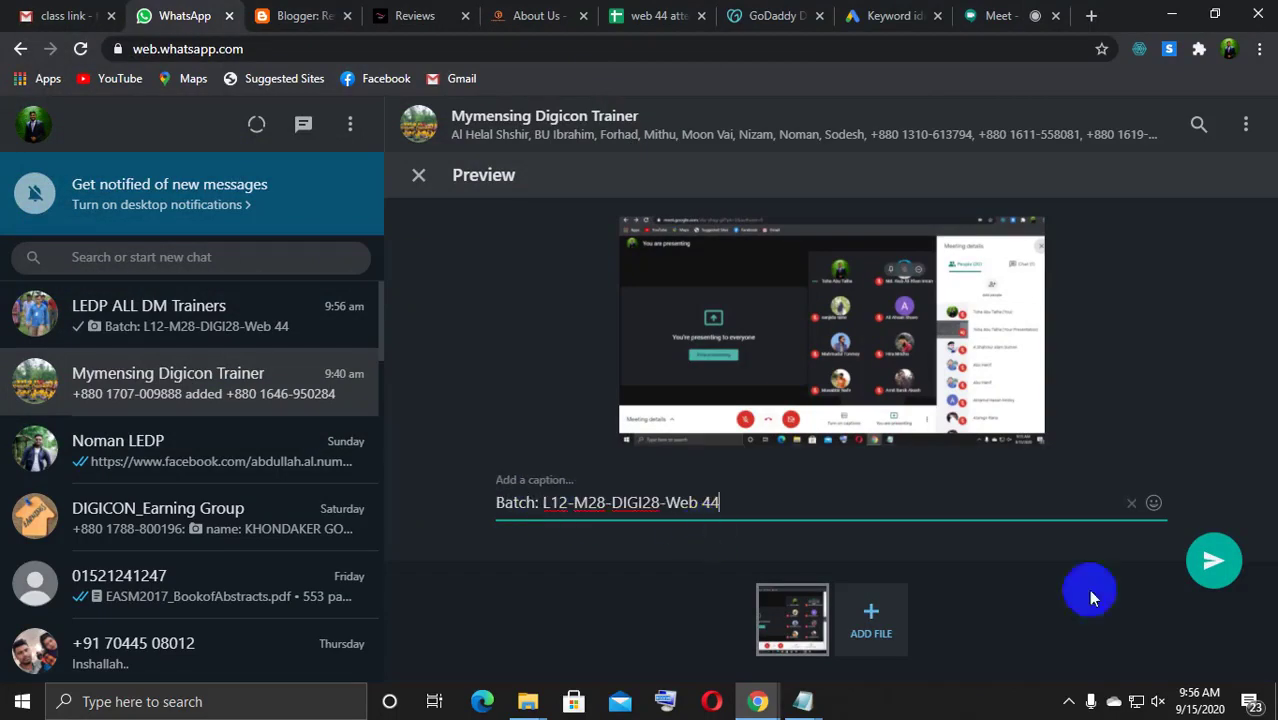
pyautogui.click(1240, 563)
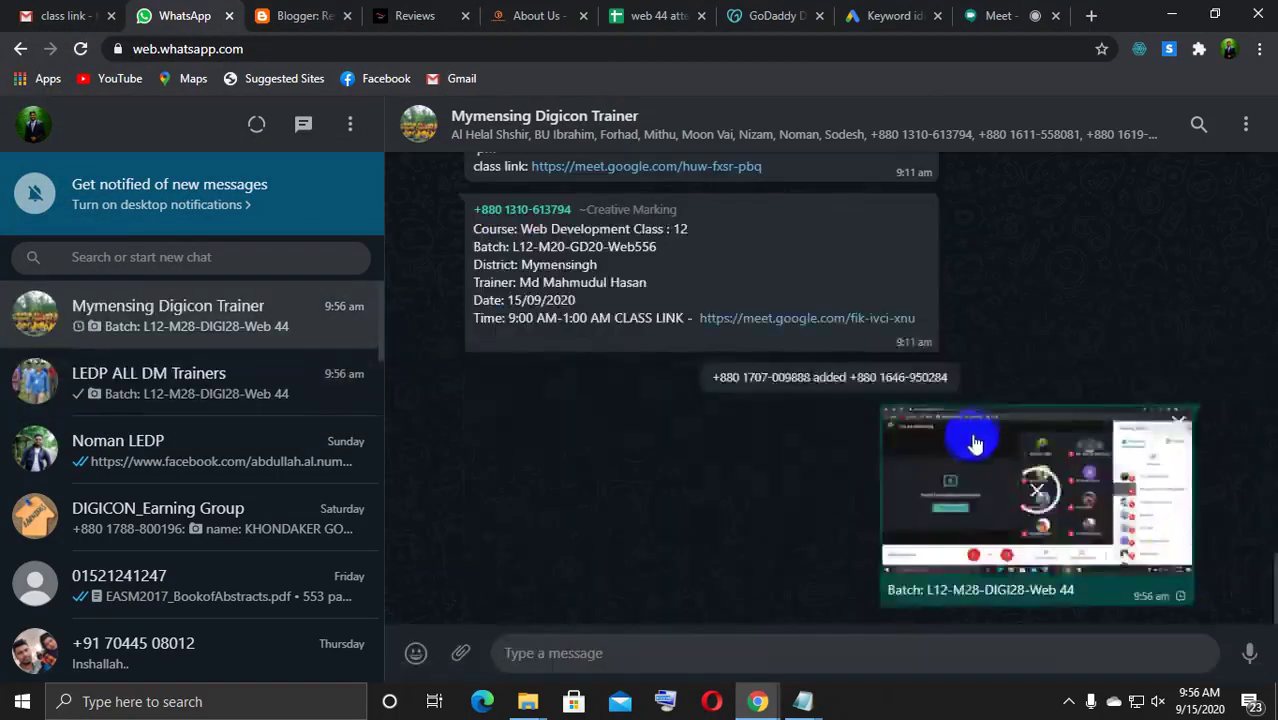
# Open the LEDP ALL DM Trainers chat and review the sent class screenshot and the recent class posts
pyautogui.scroll(1, 850, 410)
pyautogui.click(198, 384)
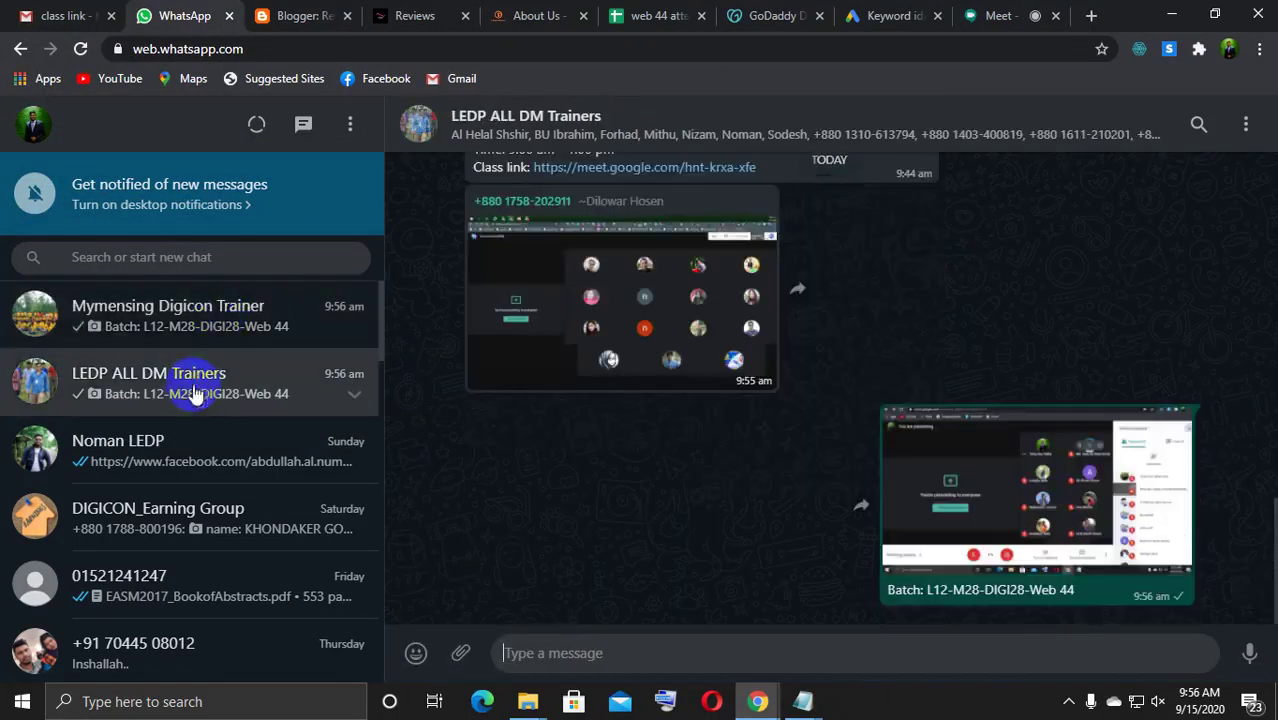
pyautogui.scroll(5, 894, 380)
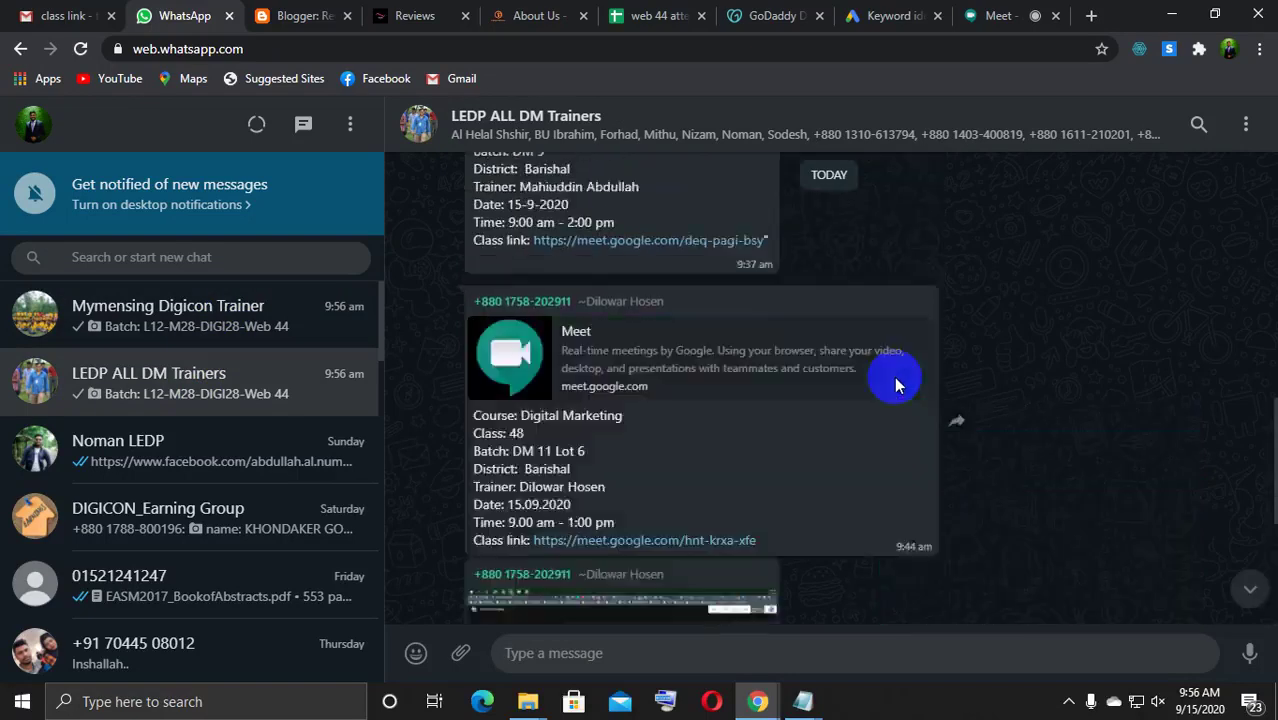
pyautogui.scroll(-5, 894, 380)
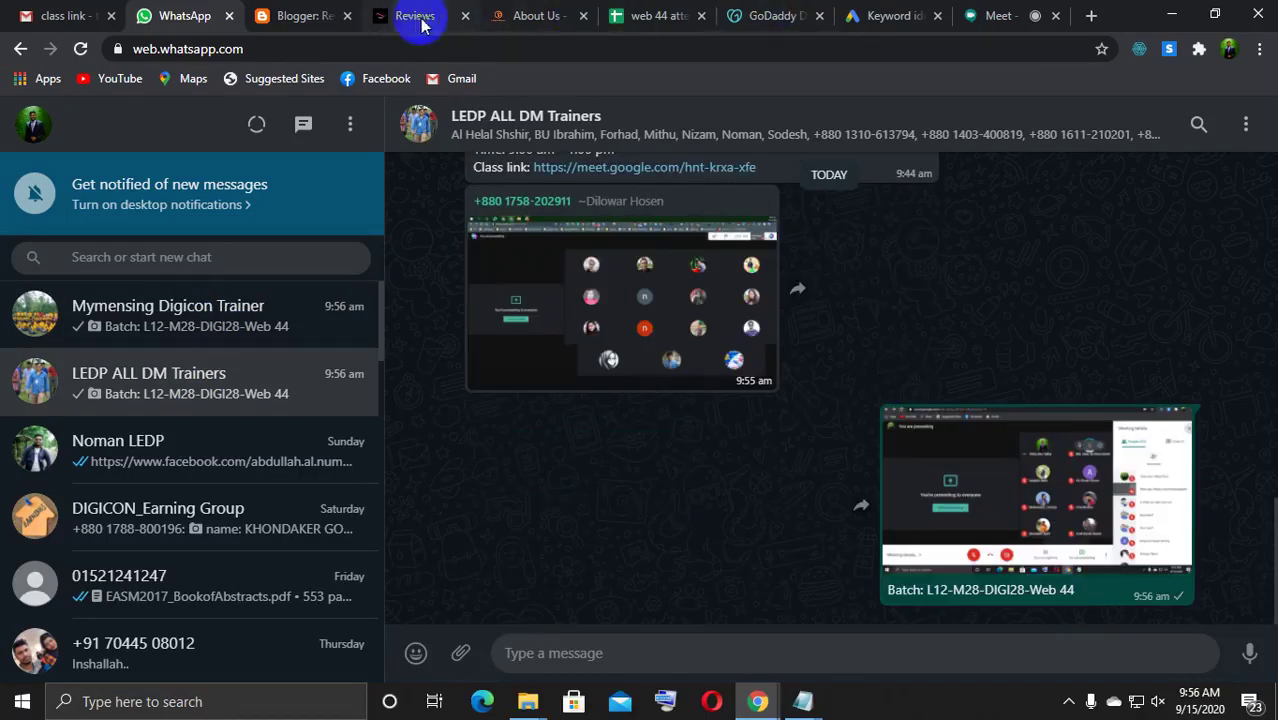
# Search Google for "ubersuggest" in a new browser tab, open the neilpatel.com Ubersuggest page and dismiss its notification request
pyautogui.click(879, 18)
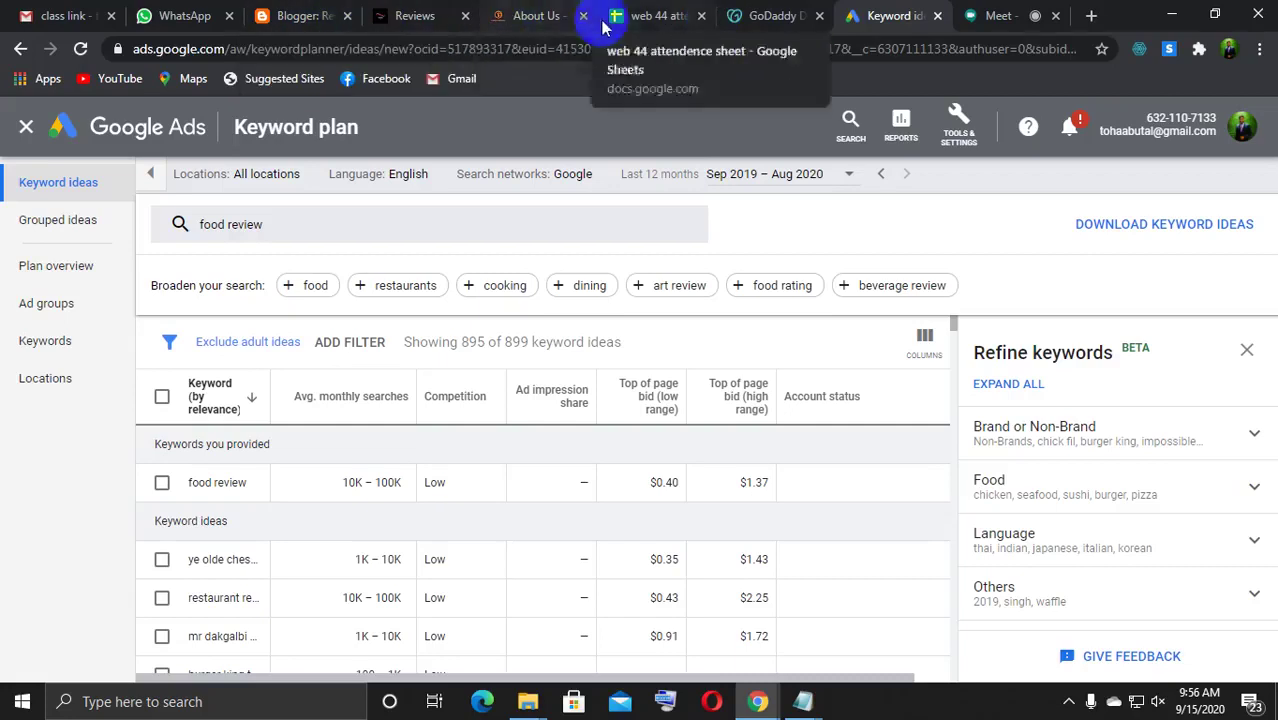
pyautogui.click(972, 22)
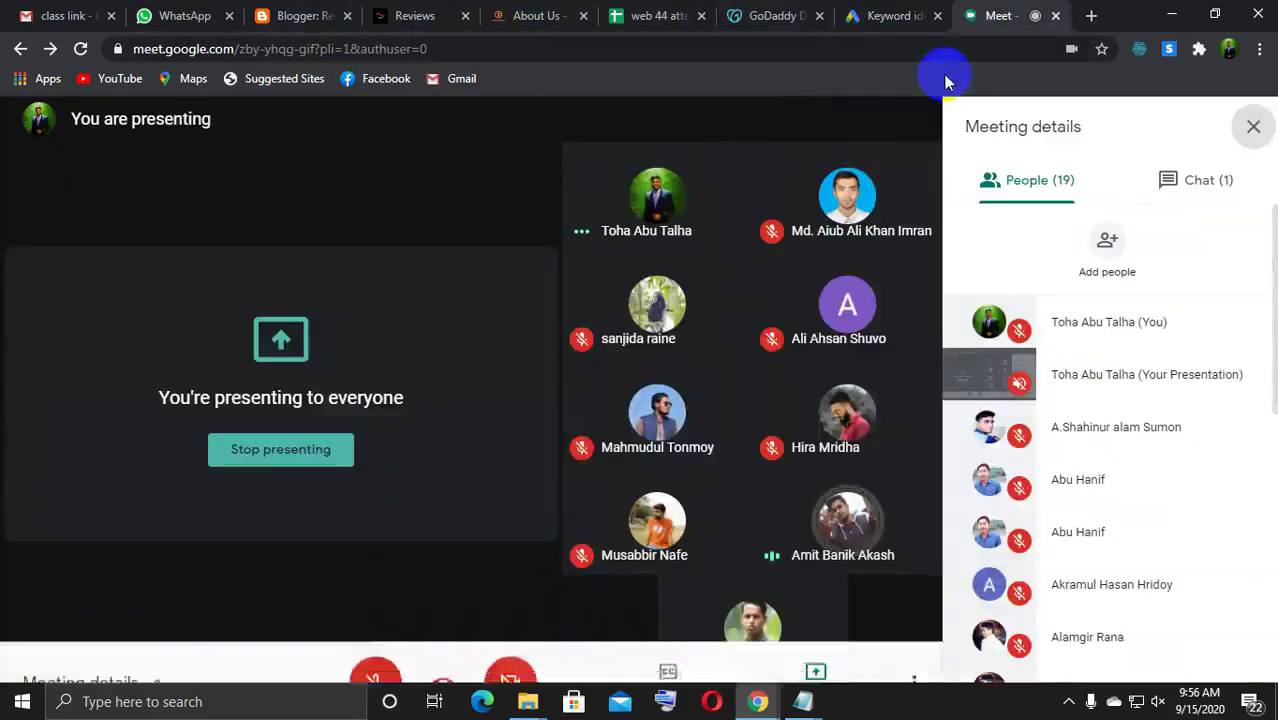
pyautogui.click(1093, 16)
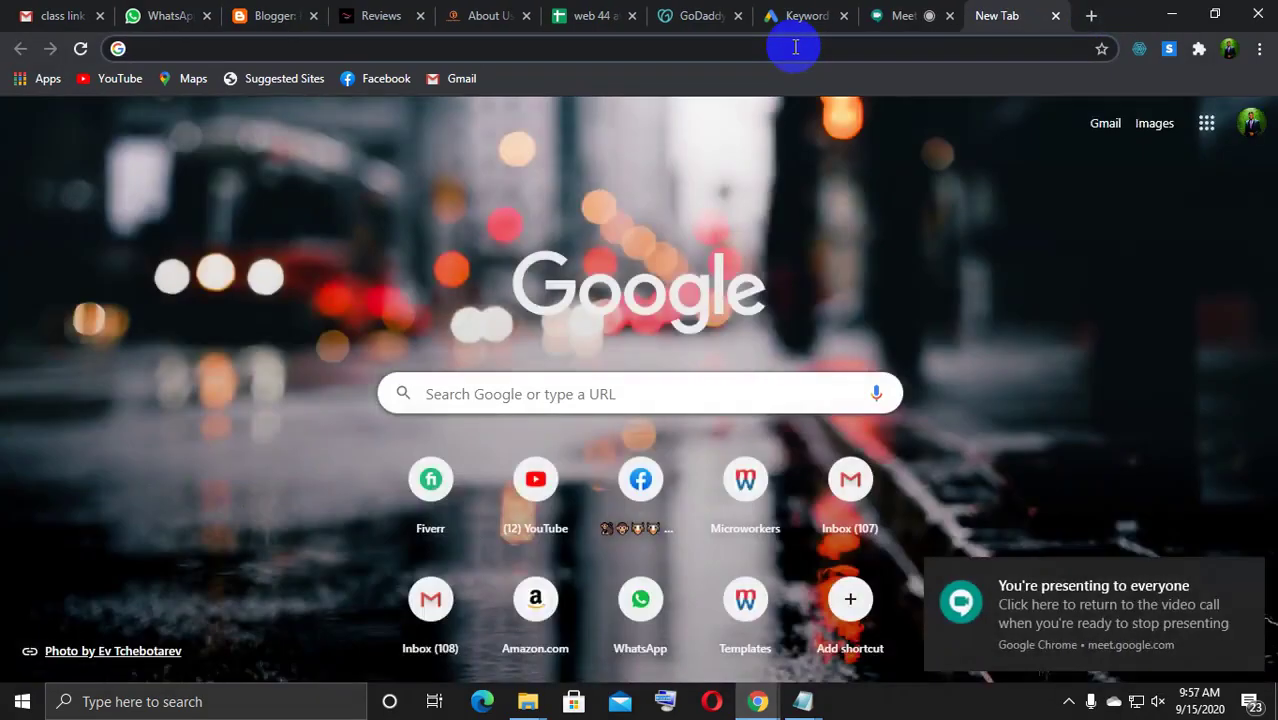
pyautogui.write('u')
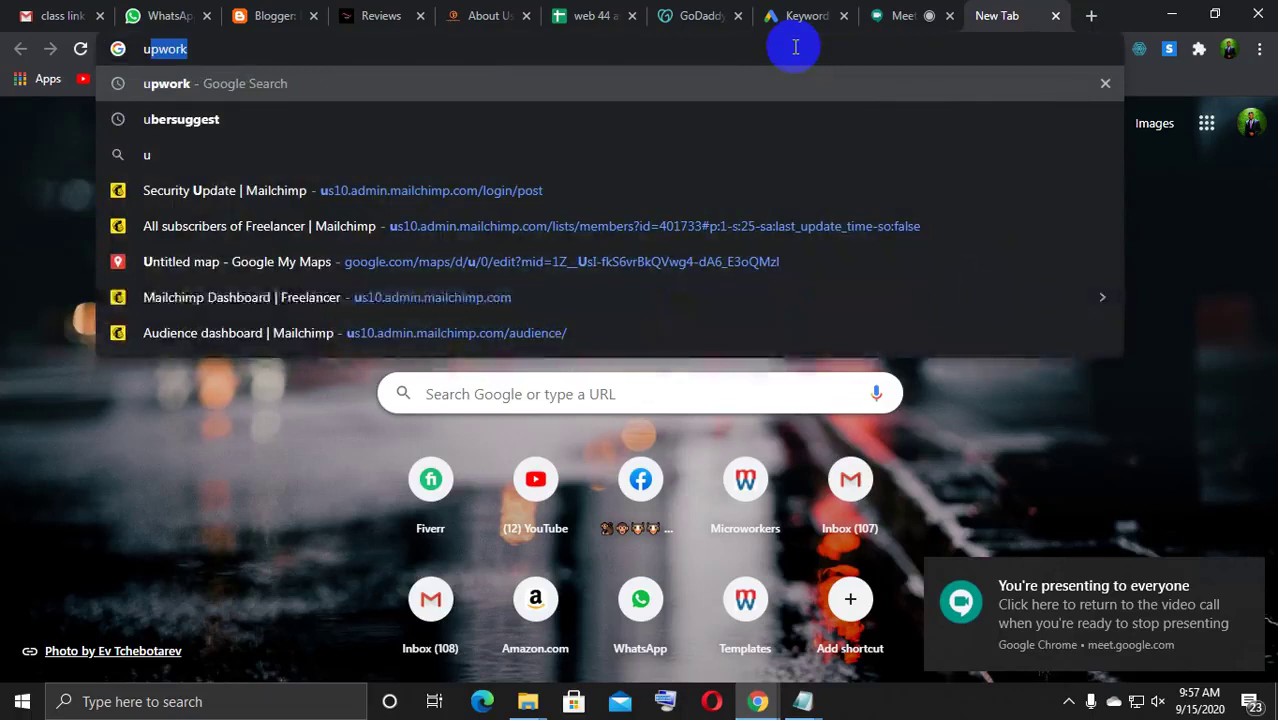
pyautogui.click(211, 128)
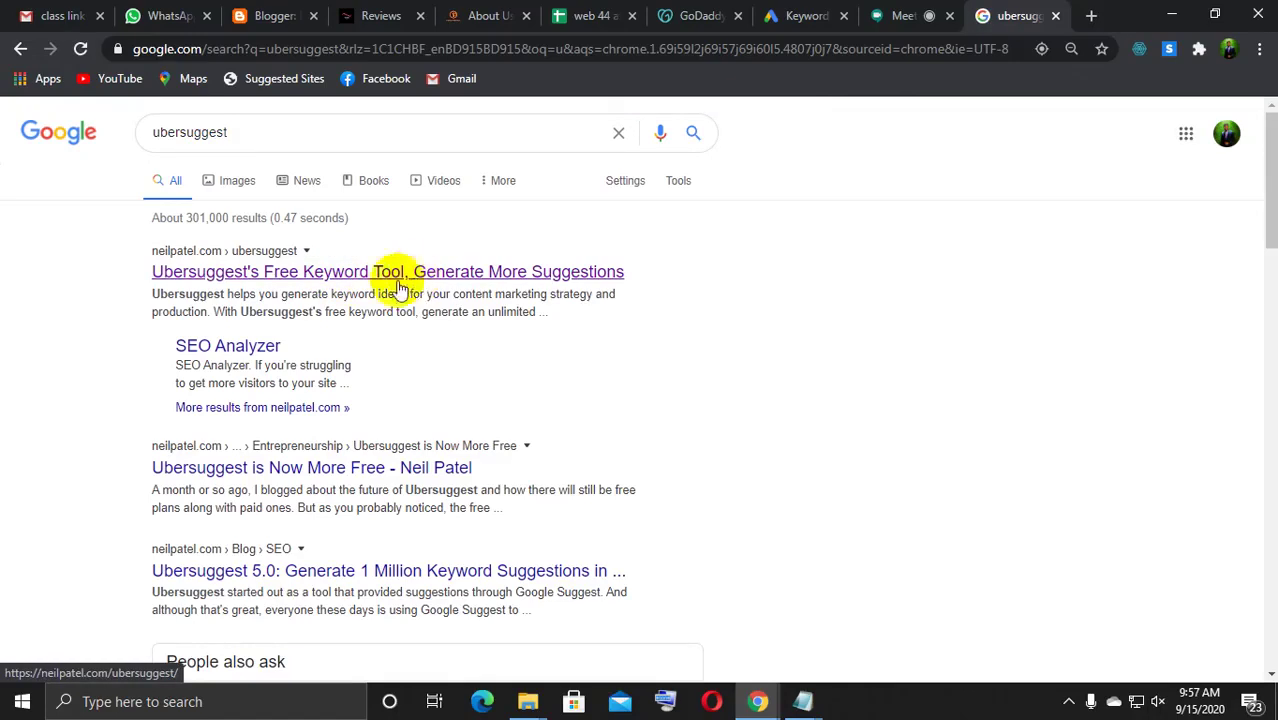
pyautogui.click(330, 272)
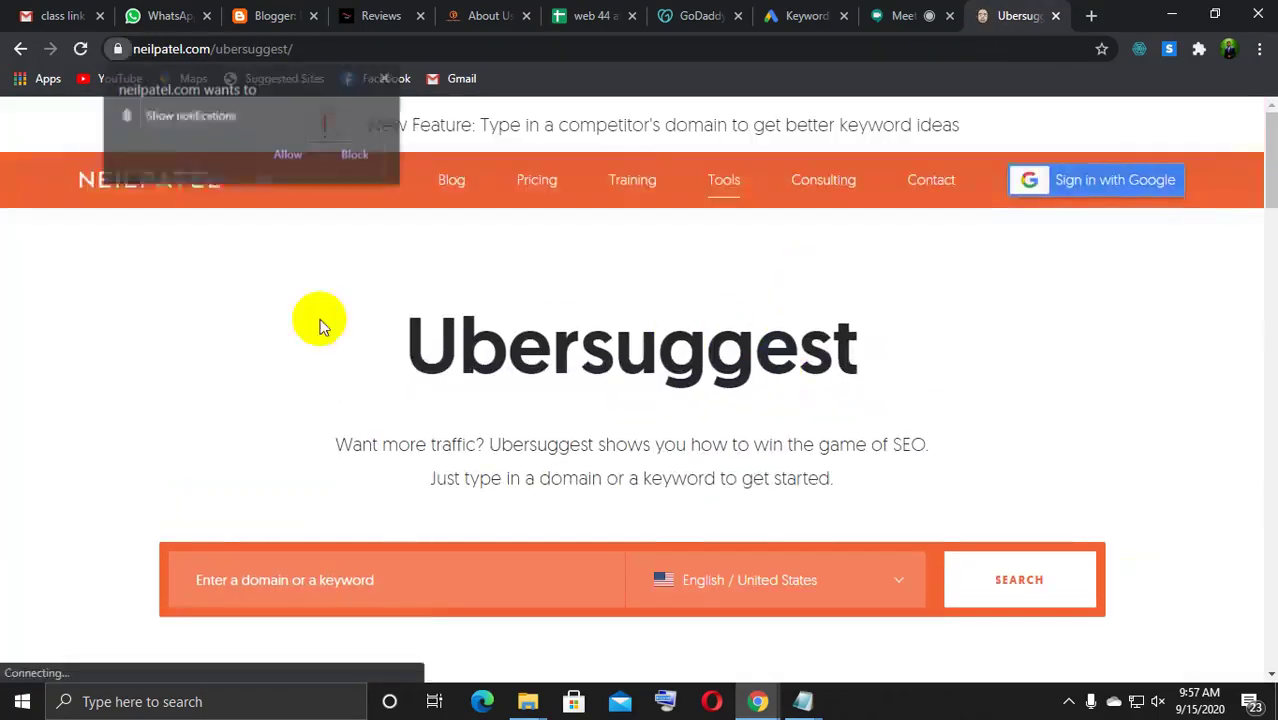
pyautogui.click(390, 82)
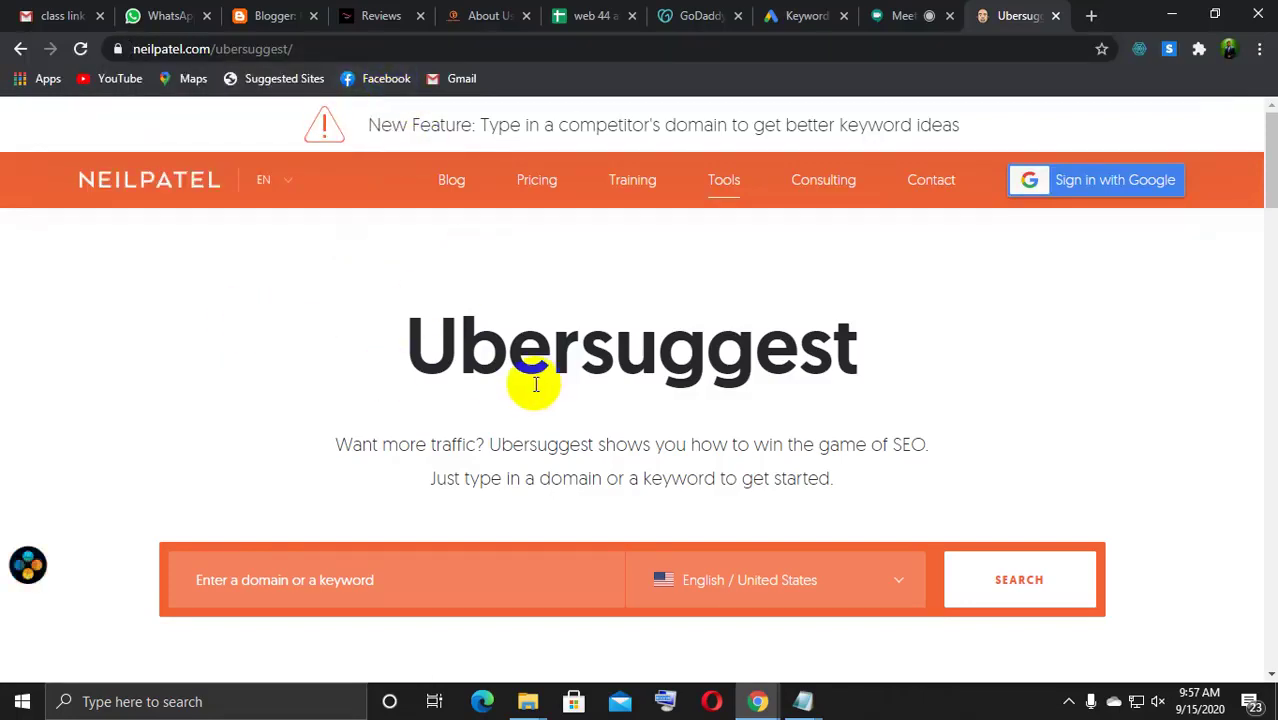
# Run an Ubersuggest search for the keyword "hotel review" with the locale English / United States
pyautogui.scroll(-5, 538, 385)
pyautogui.scroll(4, 538, 390)
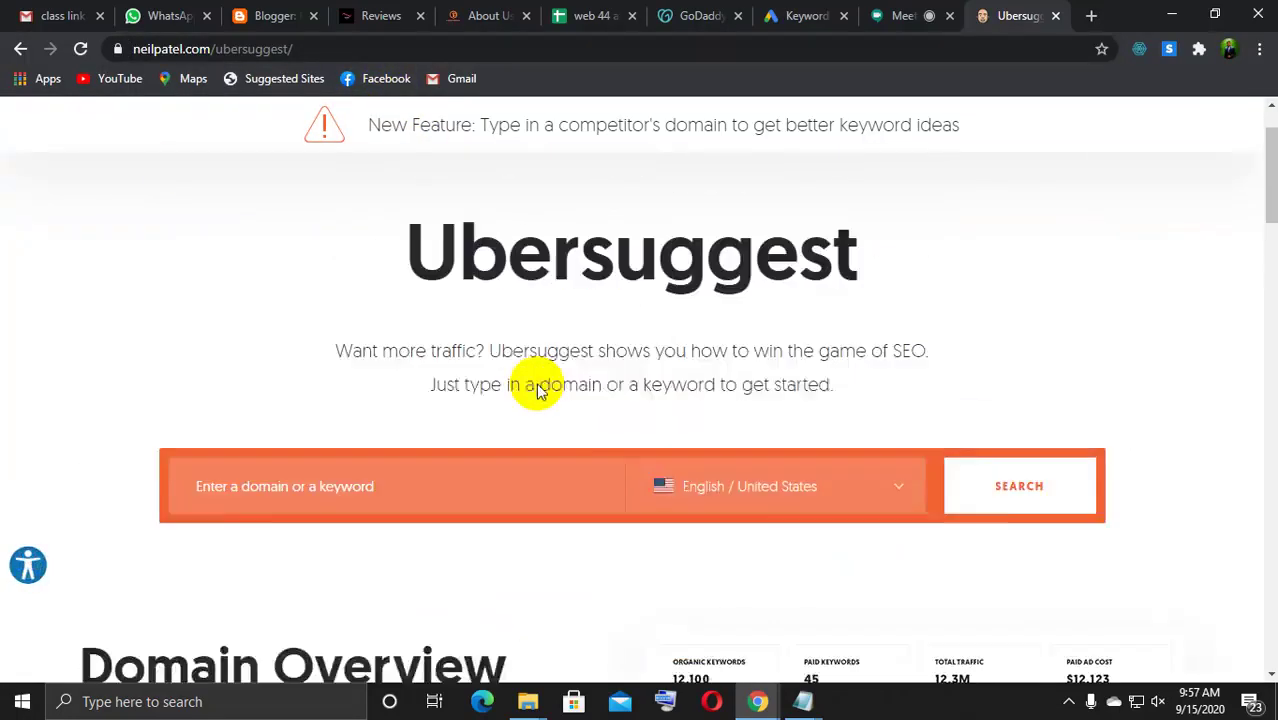
pyautogui.scroll(1, 538, 385)
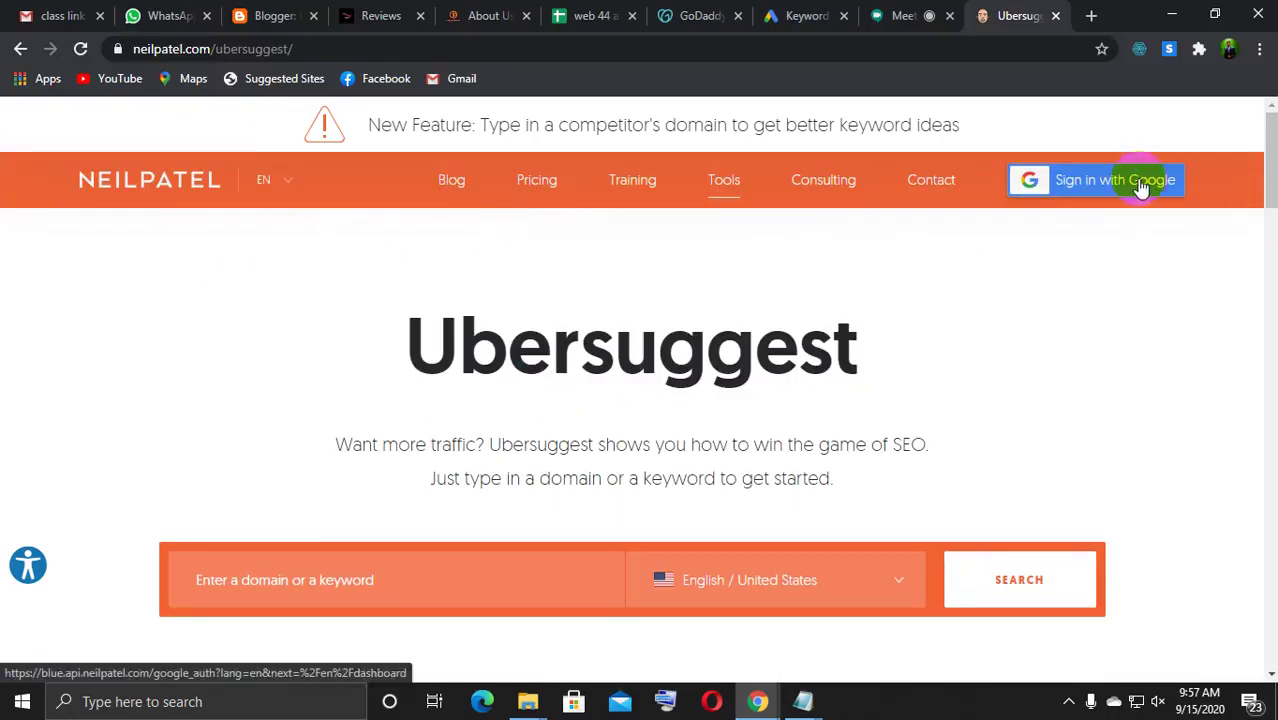
pyautogui.click(471, 571)
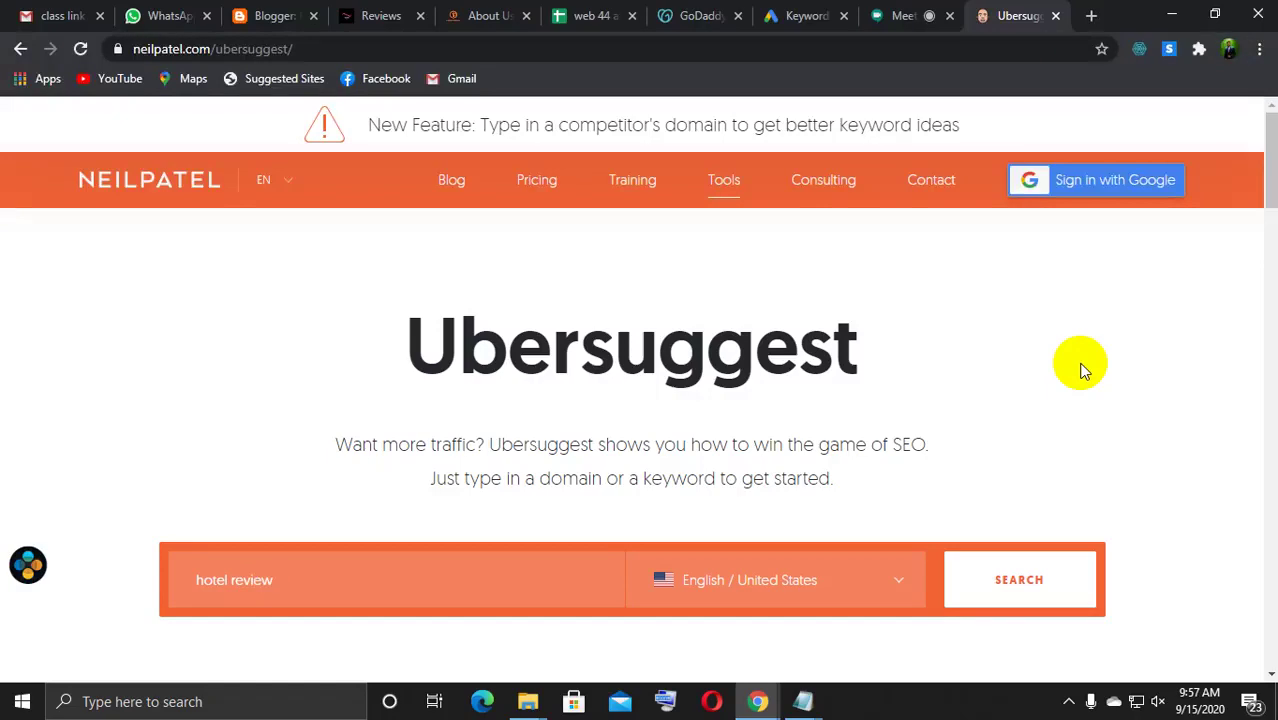
pyautogui.click(847, 598)
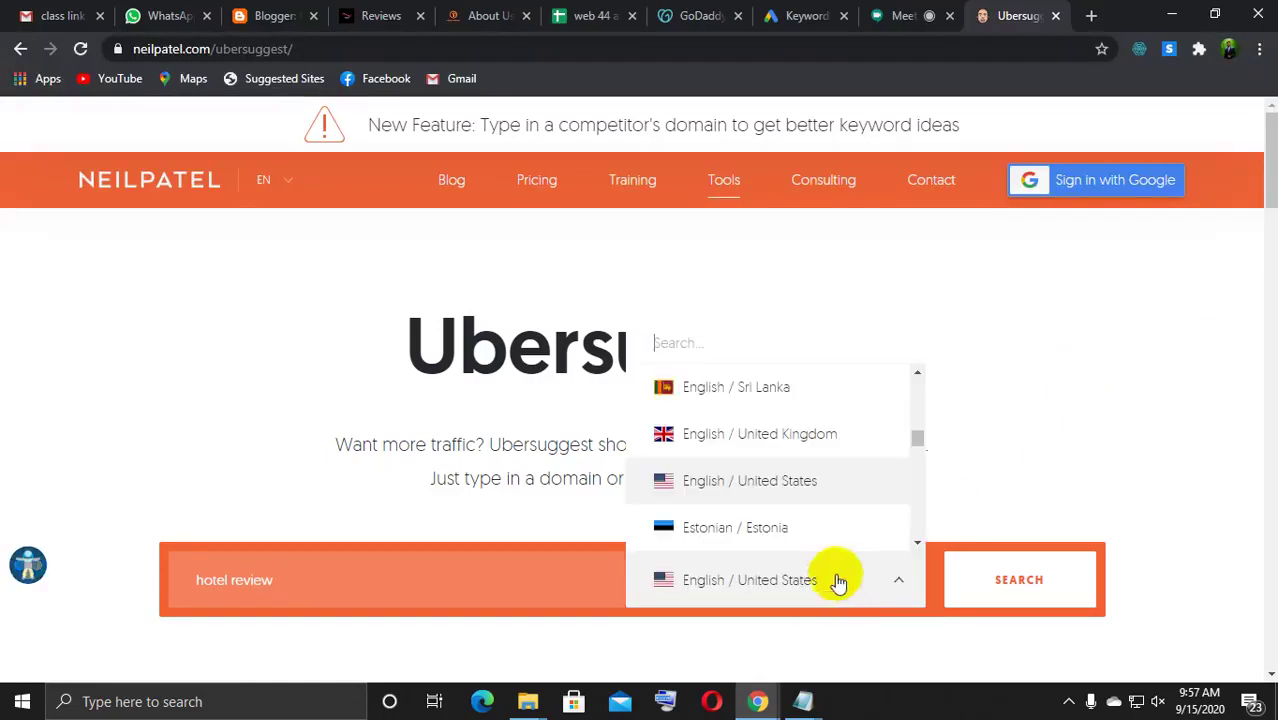
pyautogui.click(1036, 531)
pyautogui.click(1033, 585)
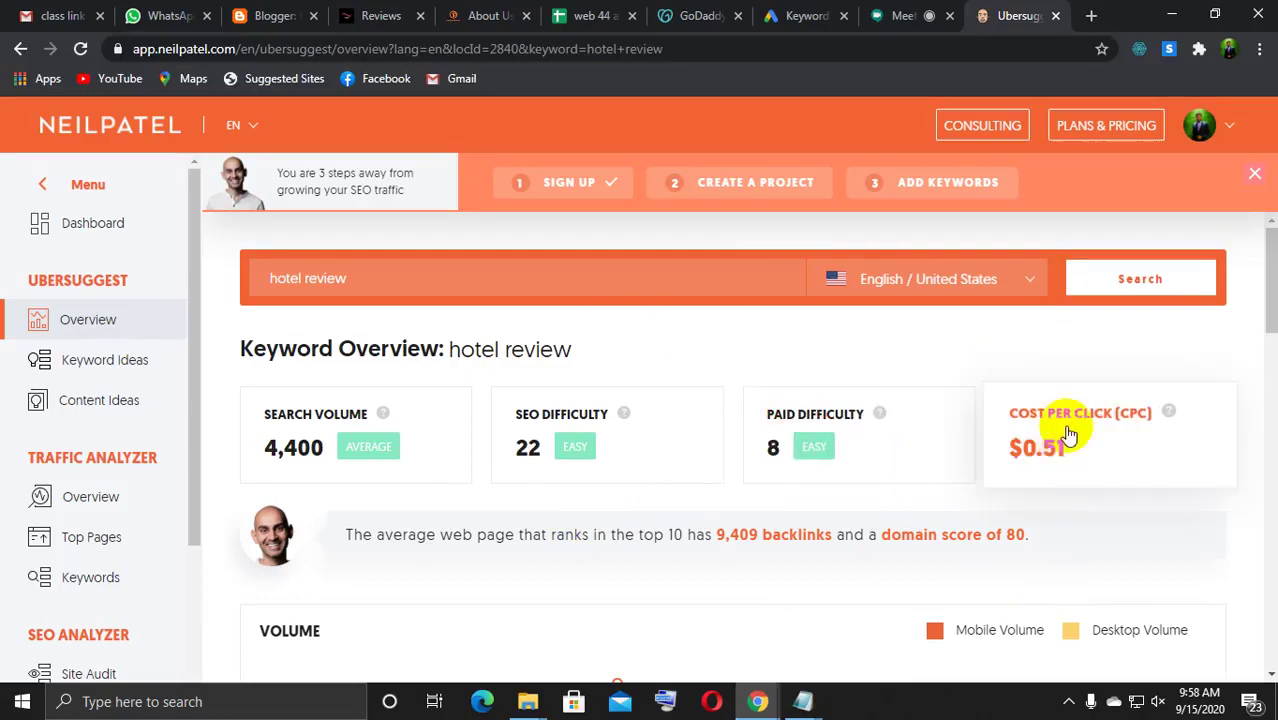
# Examine the hotel review keyword overview and its keyword ideas, and dismiss the Ubersuggest webinar banner
pyautogui.scroll(-5, 1064, 428)
pyautogui.scroll(-15, 1068, 432)
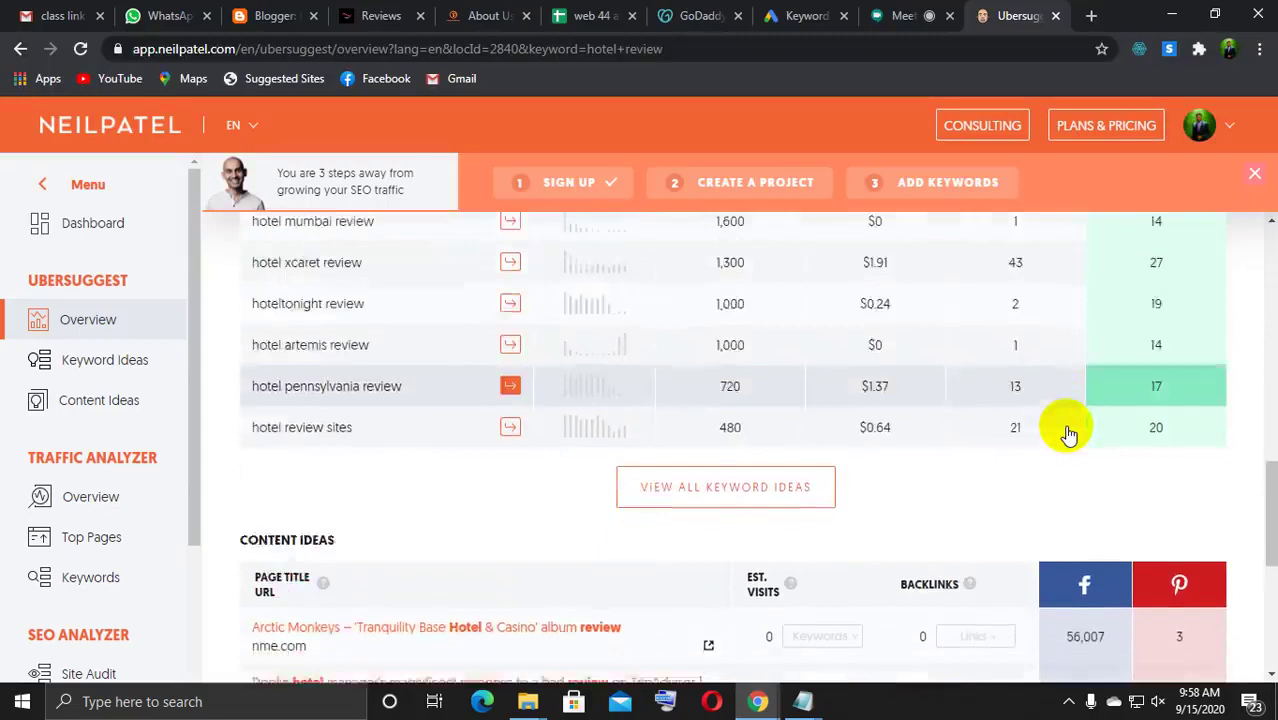
pyautogui.scroll(20, 993, 554)
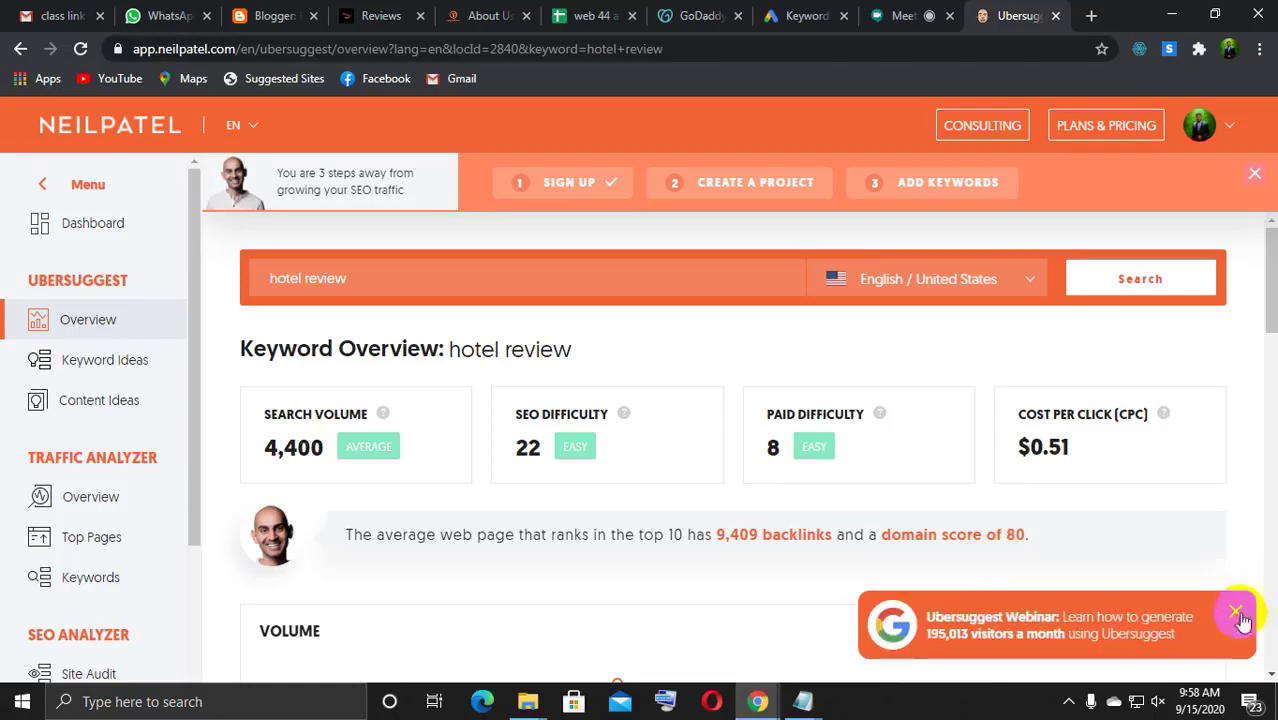
pyautogui.click(1237, 612)
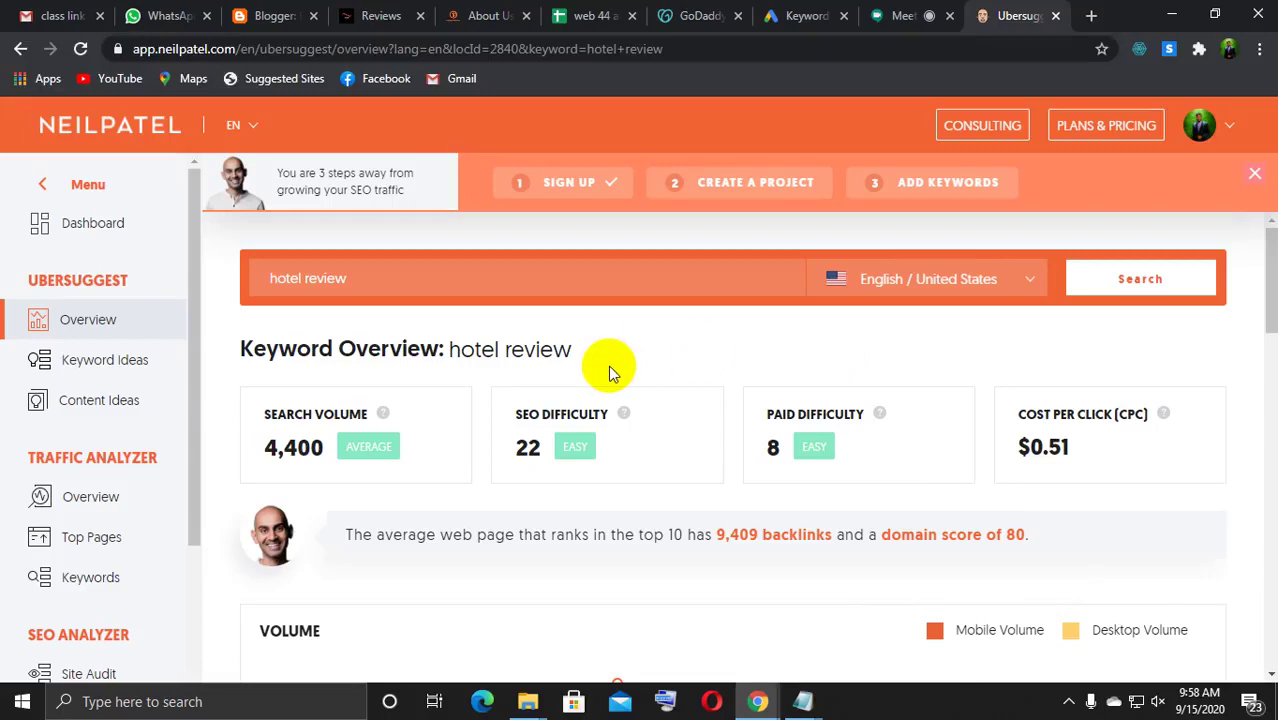
# Try to find a "world wide" option in the language and location list, clear the entry and close the list
pyautogui.click(1025, 290)
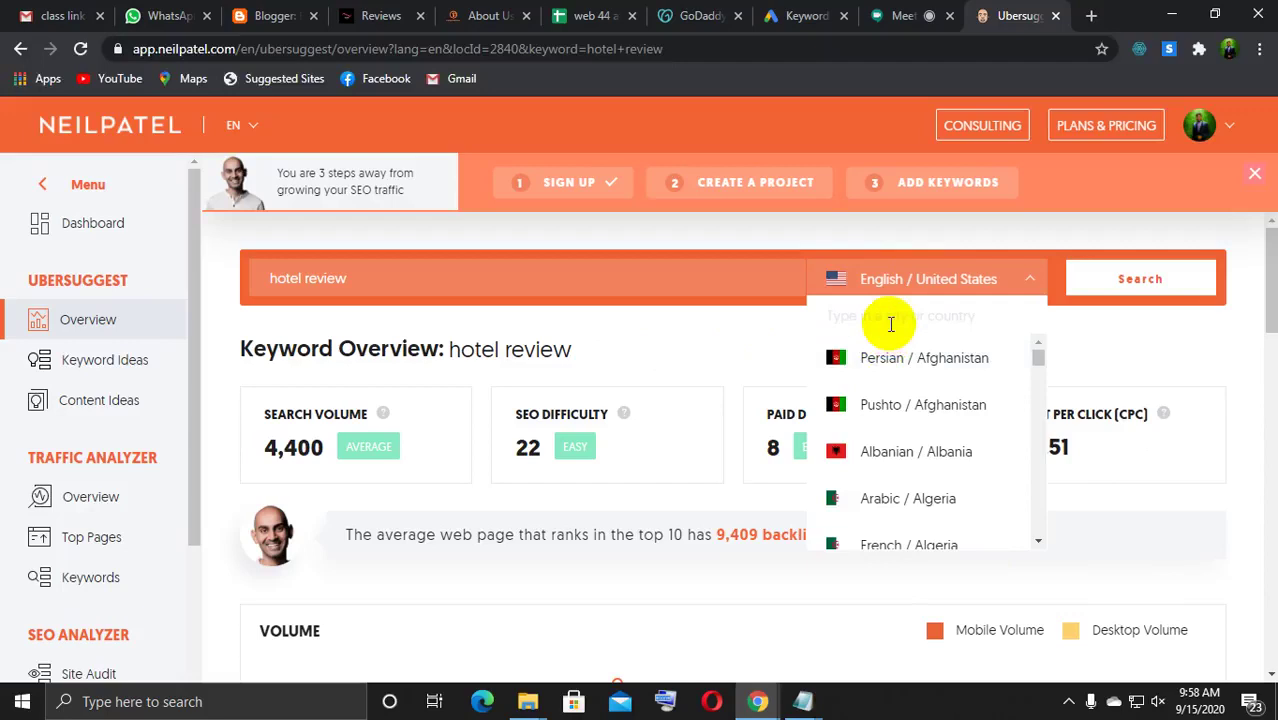
pyautogui.write('world')
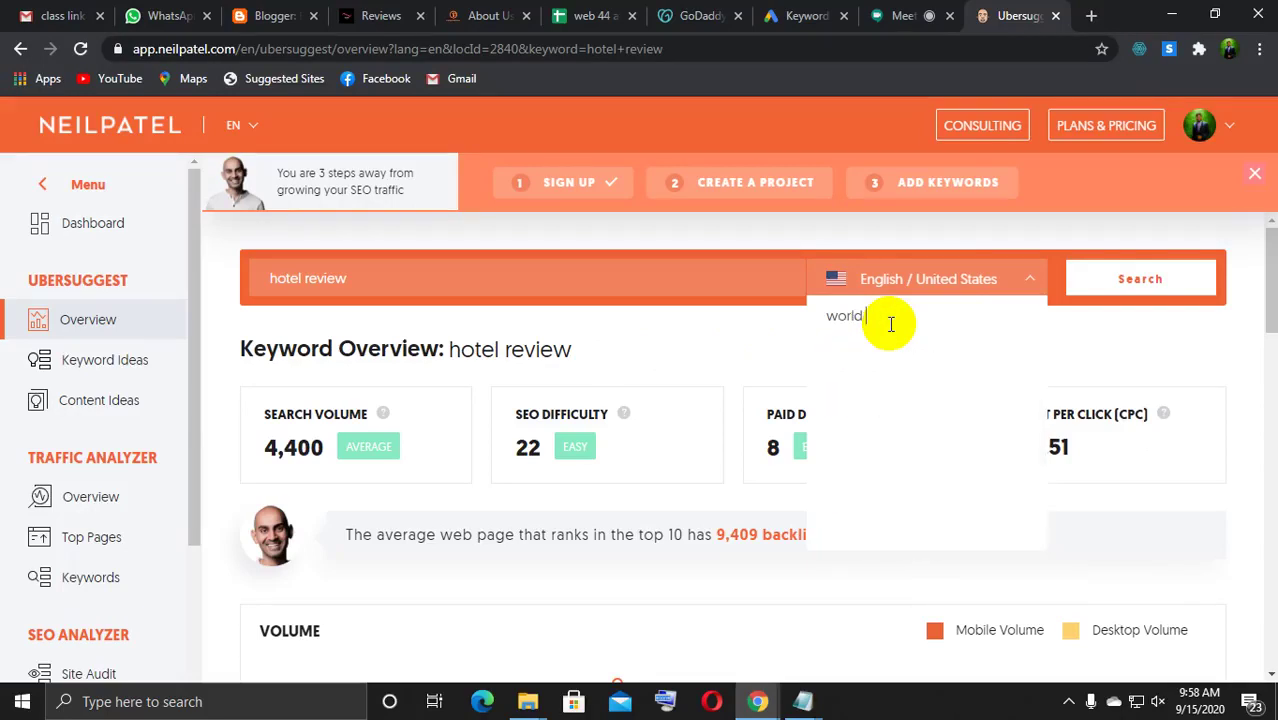
pyautogui.write(' wide')
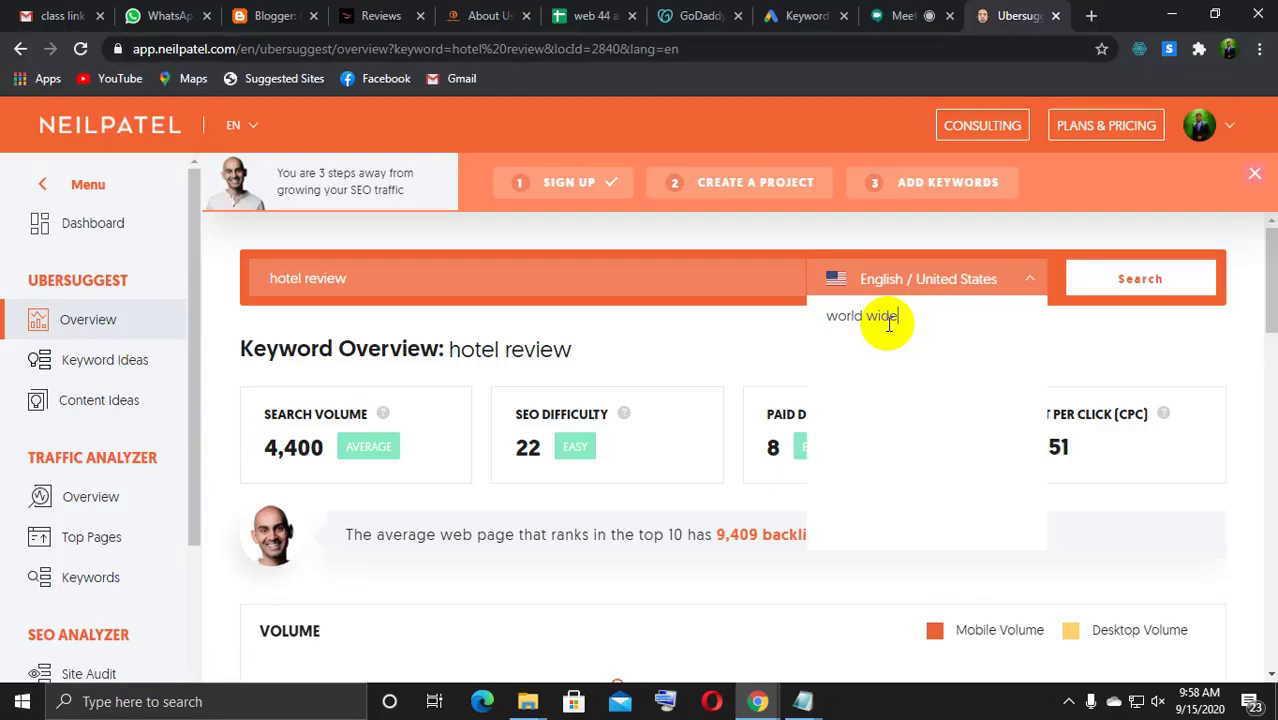
pyautogui.press('BackSpace')
pyautogui.press('BackSpace')
pyautogui.press('BackSpace')
pyautogui.press('BackSpace')
pyautogui.press('BackSpace')
pyautogui.press('BackSpace')
pyautogui.press('BackSpace')
pyautogui.press('BackSpace')
pyautogui.press('BackSpace')
pyautogui.press('BackSpace')
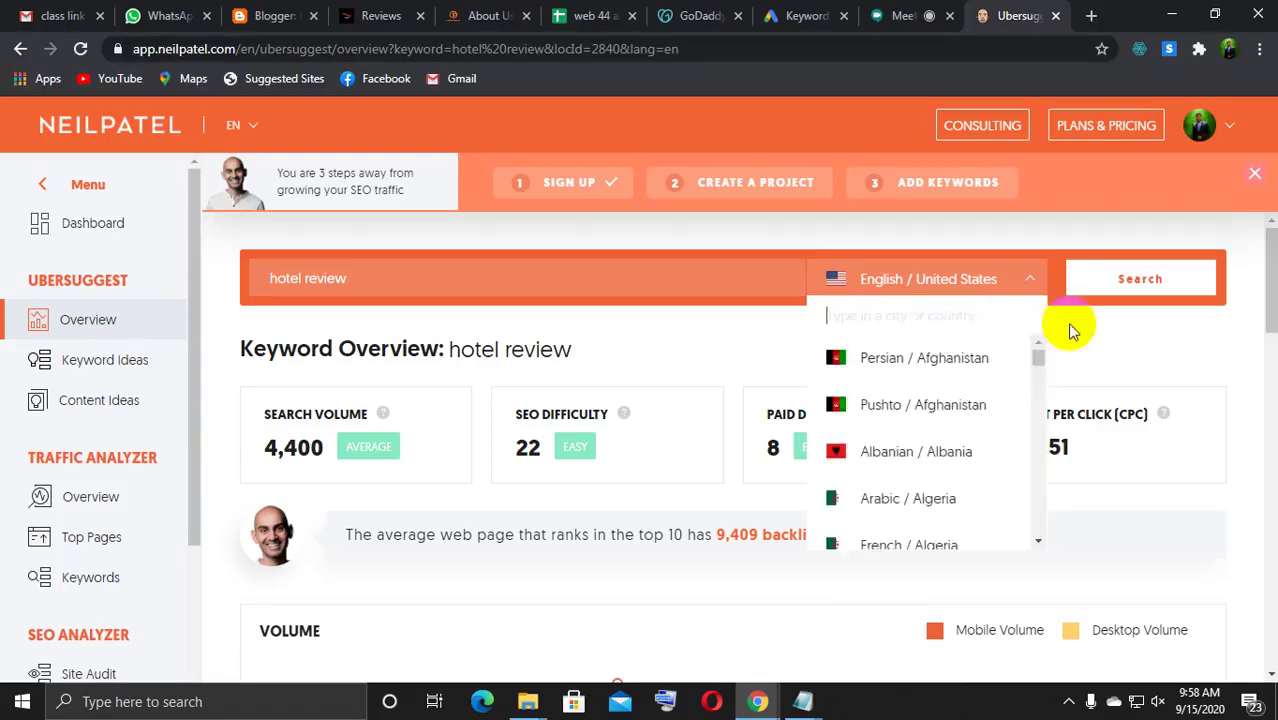
pyautogui.click(1110, 349)
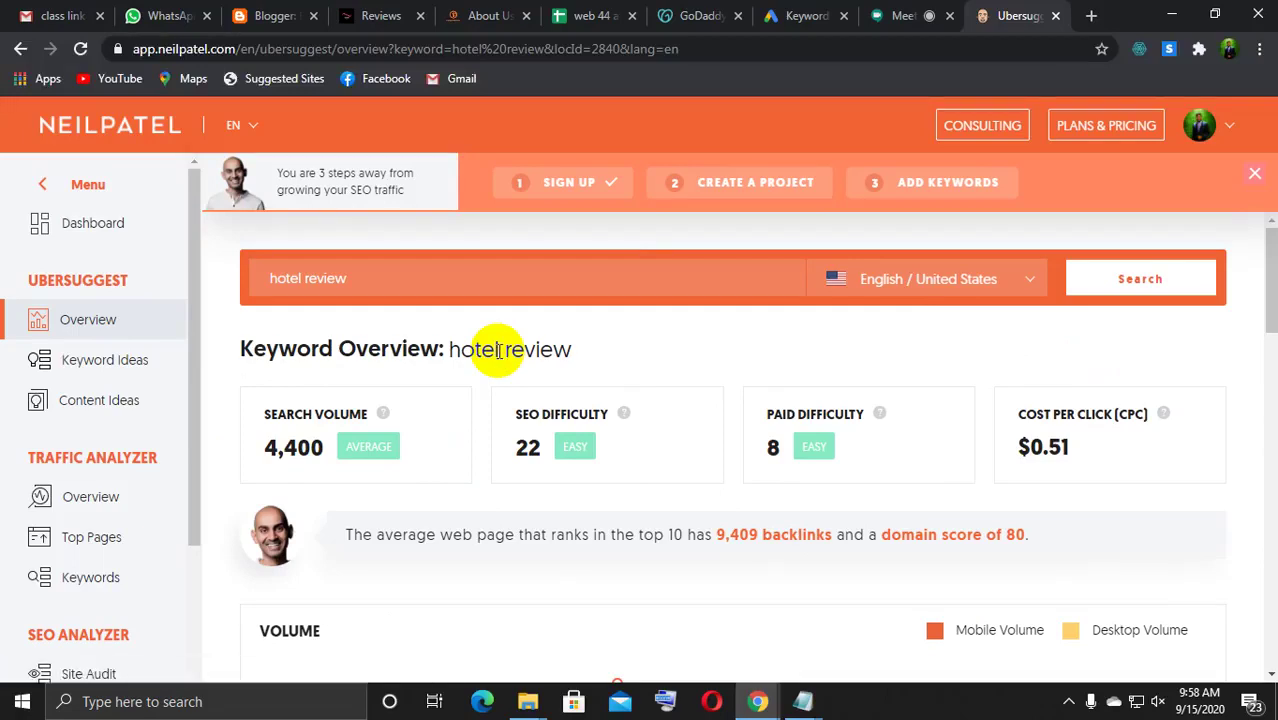
pyautogui.click(505, 281)
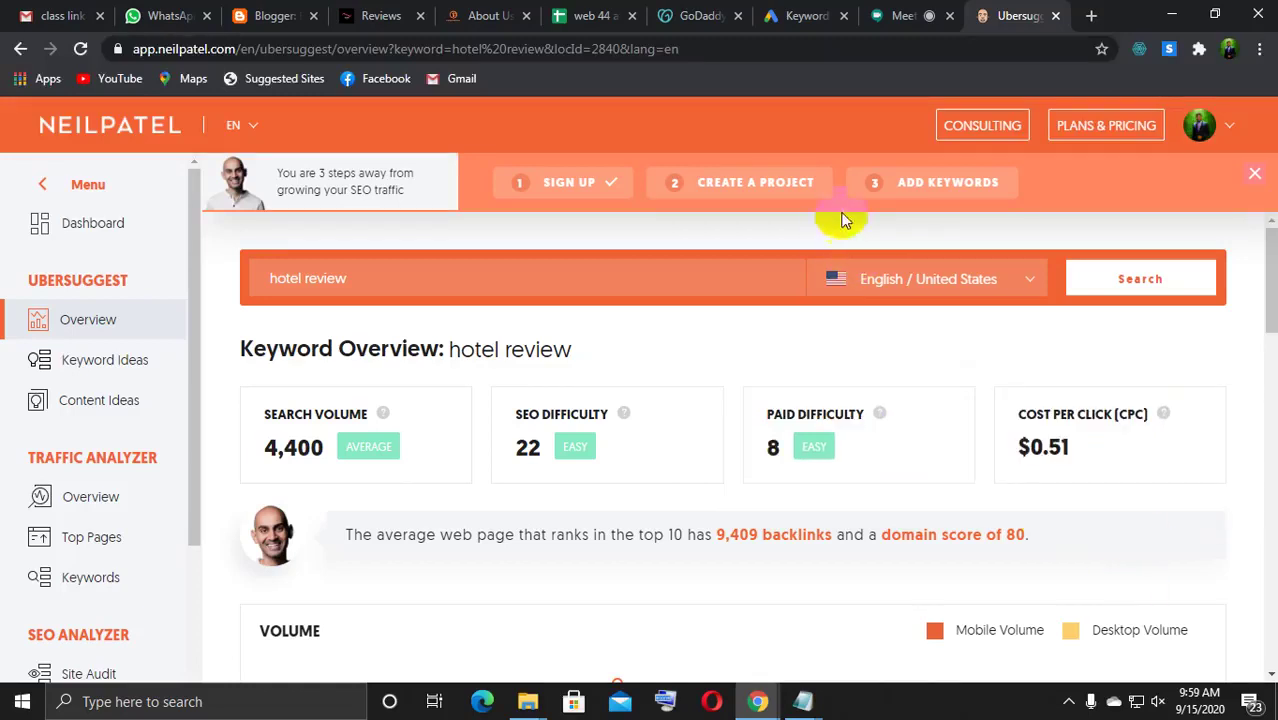
# Switch to Google Ads Keyword Planner, replace the keyword "food review" with "hotel review" and get the results
pyautogui.click(792, 15)
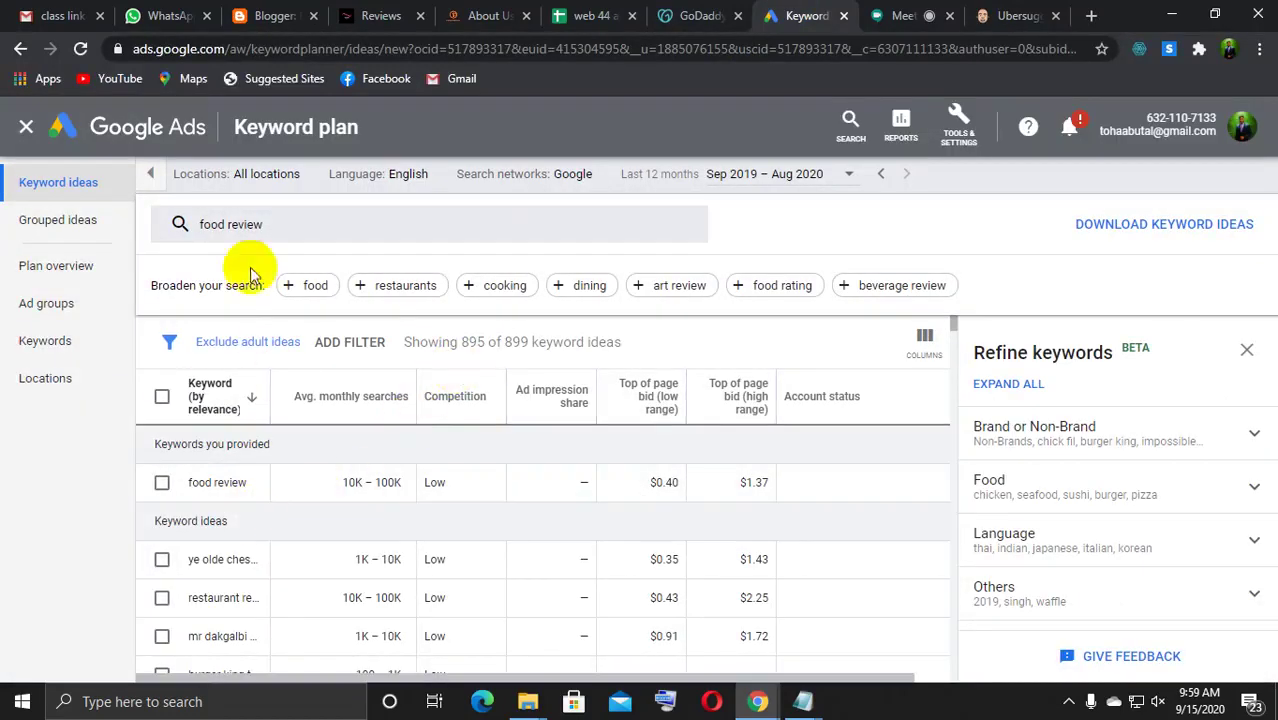
pyautogui.click(335, 237)
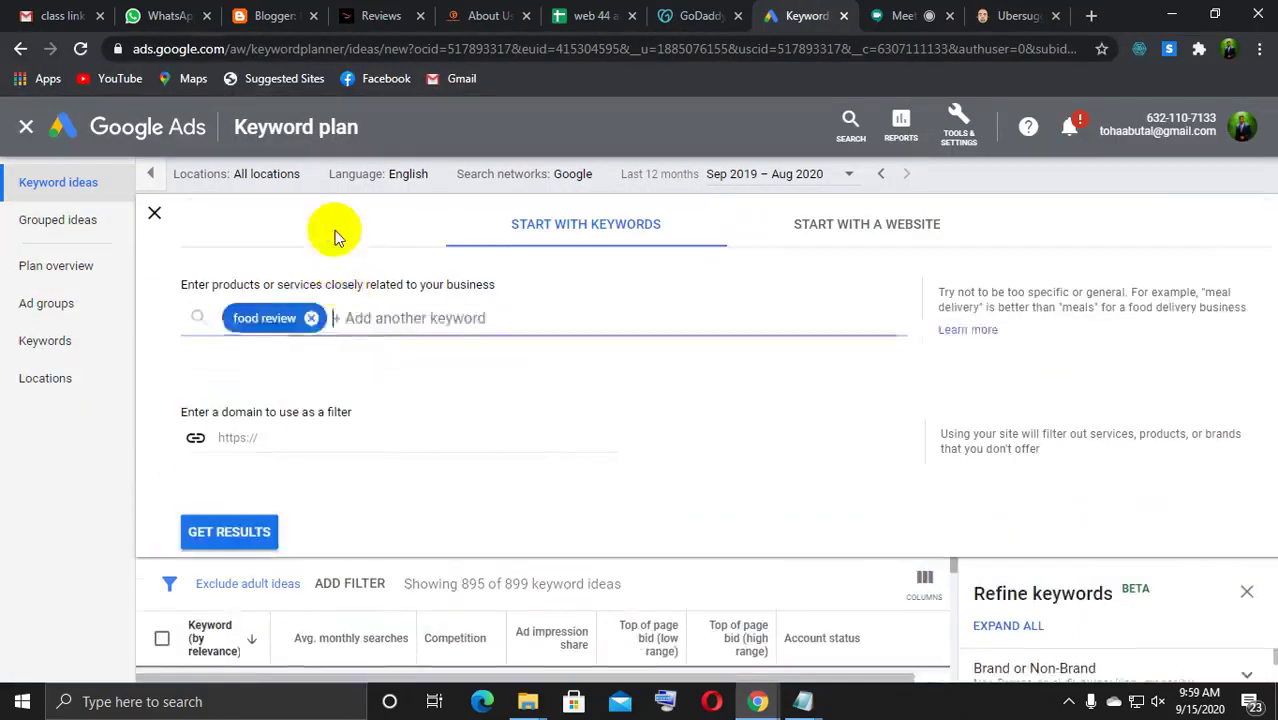
pyautogui.click(316, 316)
pyautogui.write('ho')
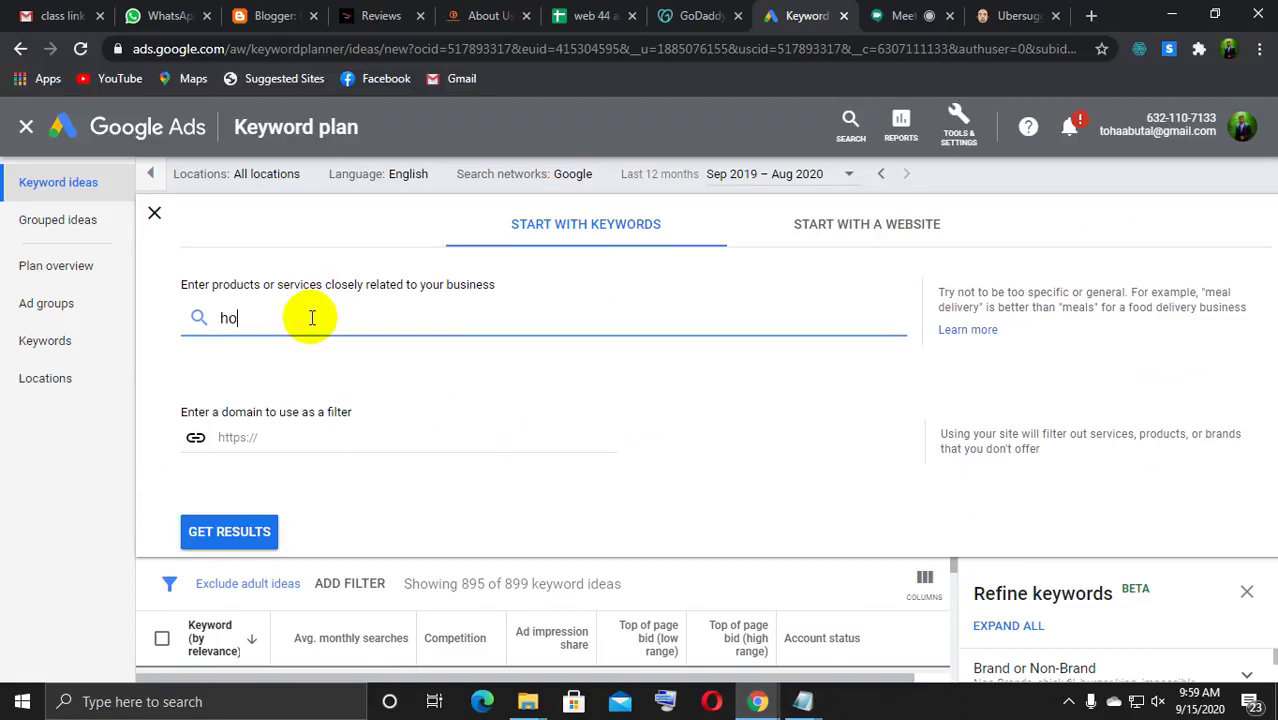
pyautogui.write('tel review')
pyautogui.press('Return')
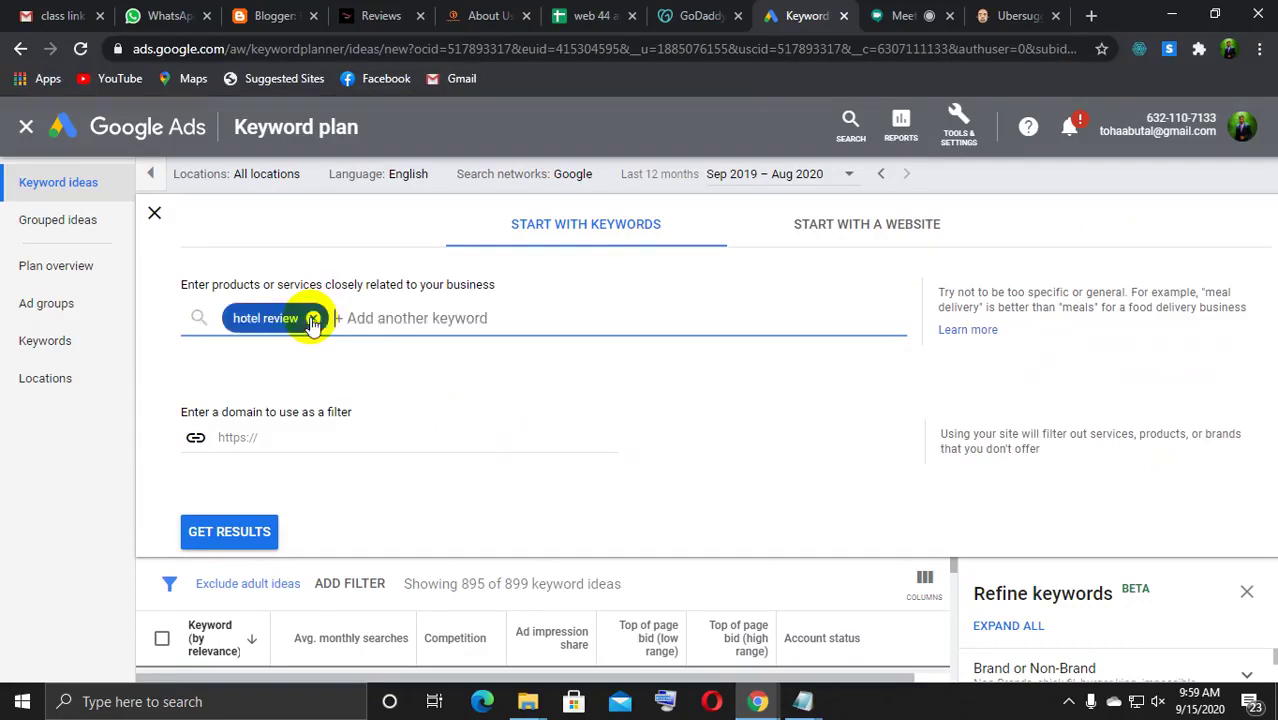
pyautogui.click(222, 528)
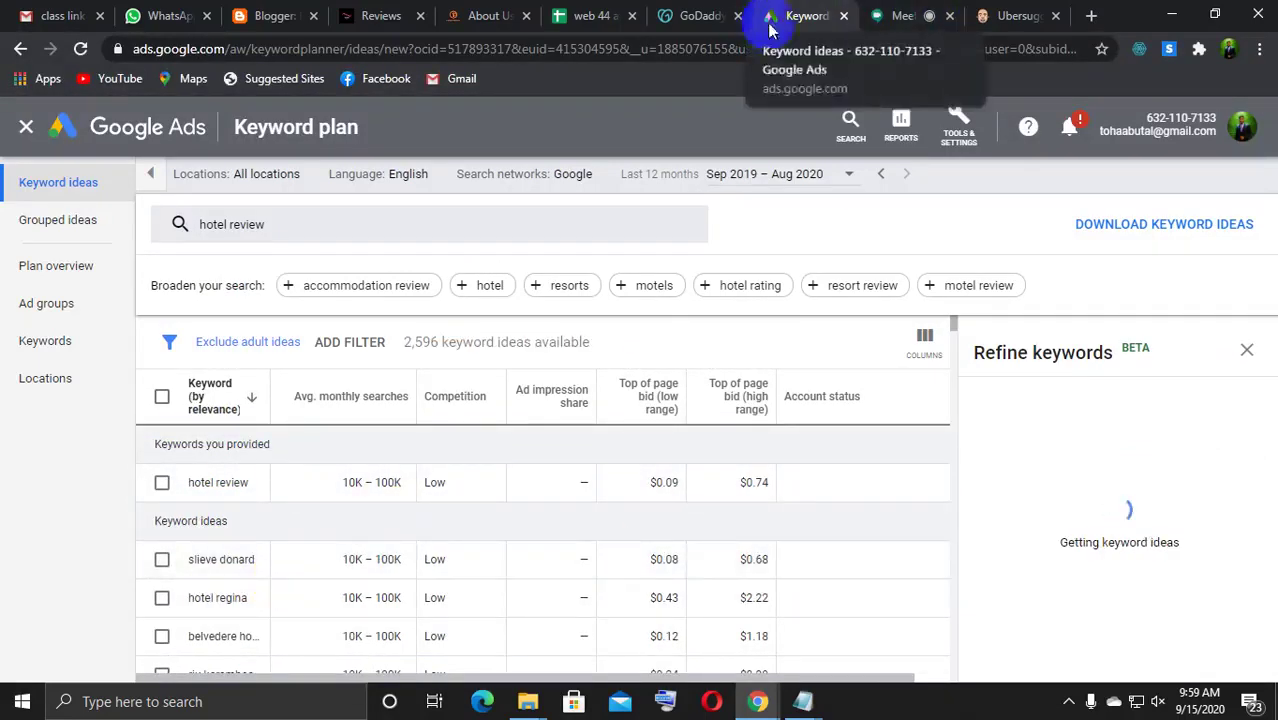
# Return to Ubersuggest and examine the hotel review cost per click, monthly volume chart, SEO clicks and searchers' age range
pyautogui.click(990, 18)
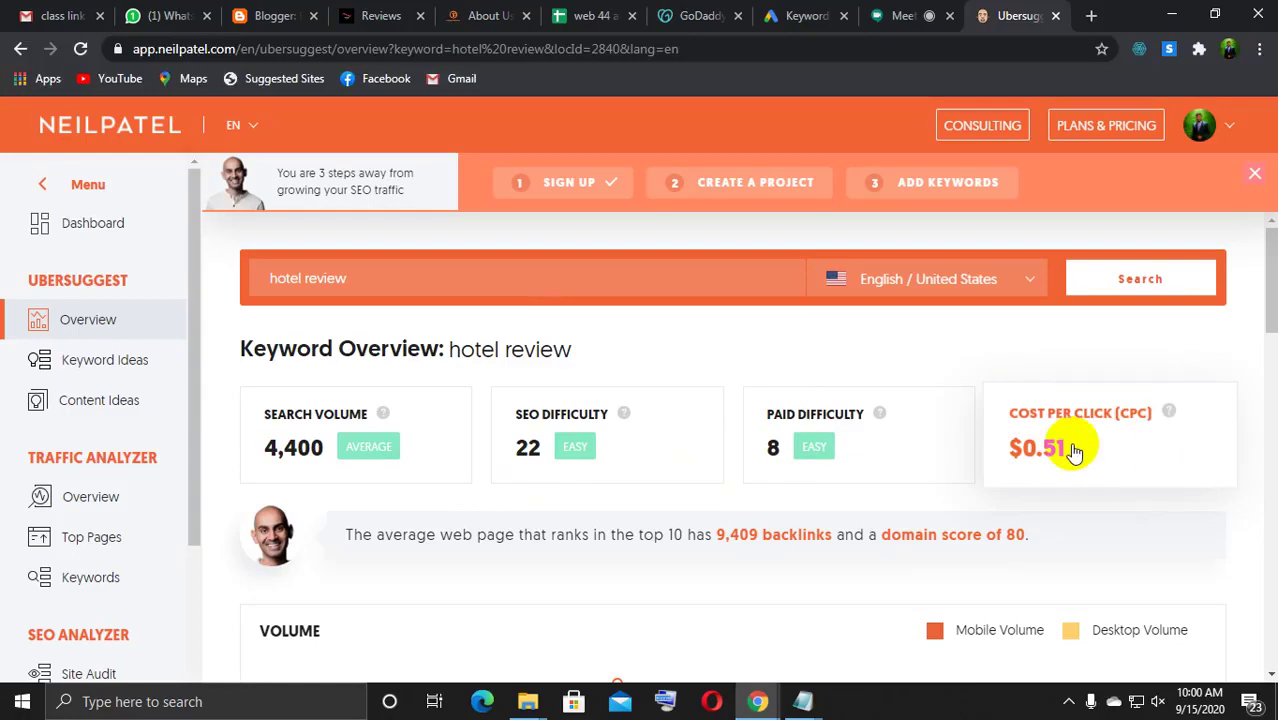
pyautogui.scroll(-1, 813, 536)
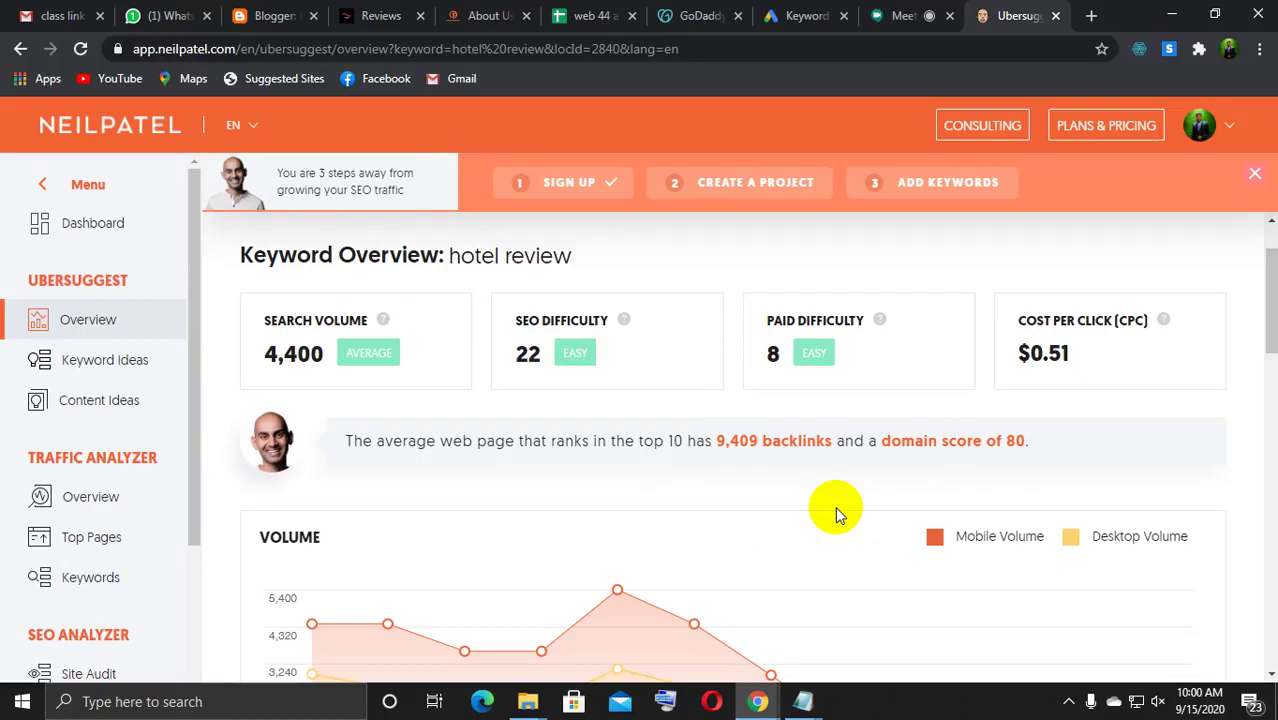
pyautogui.scroll(-2, 835, 506)
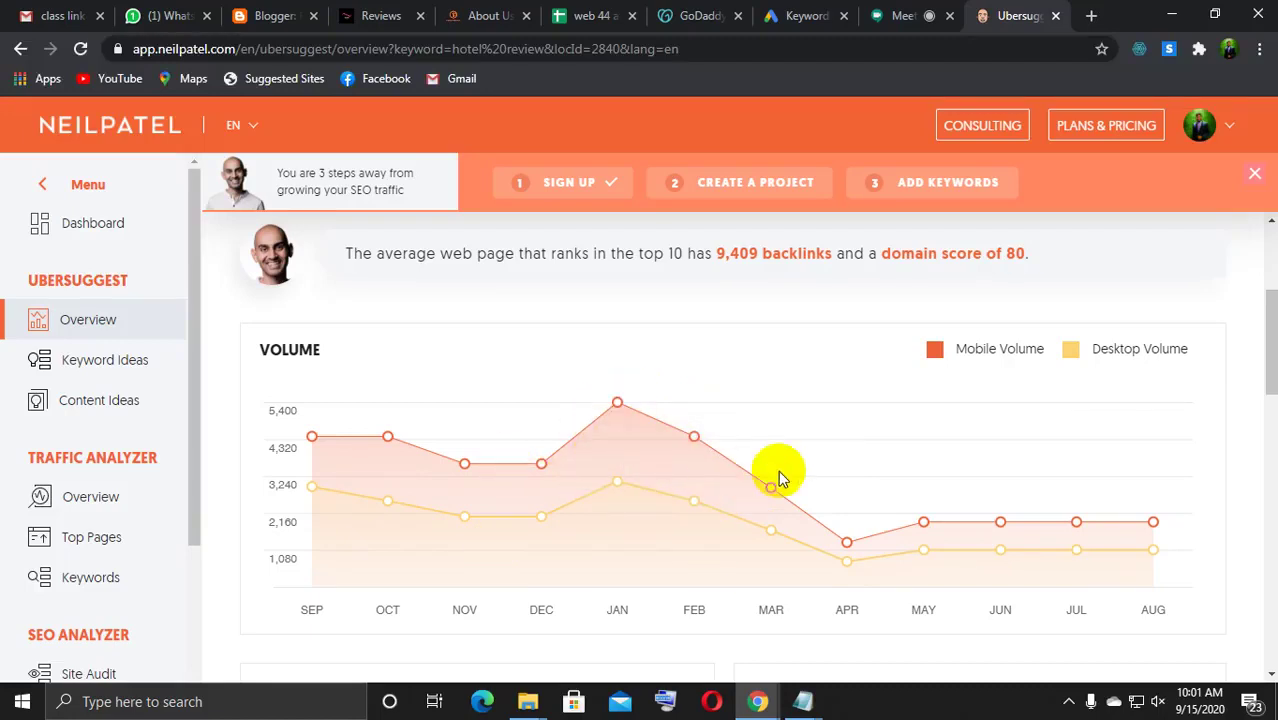
pyautogui.scroll(-3, 778, 470)
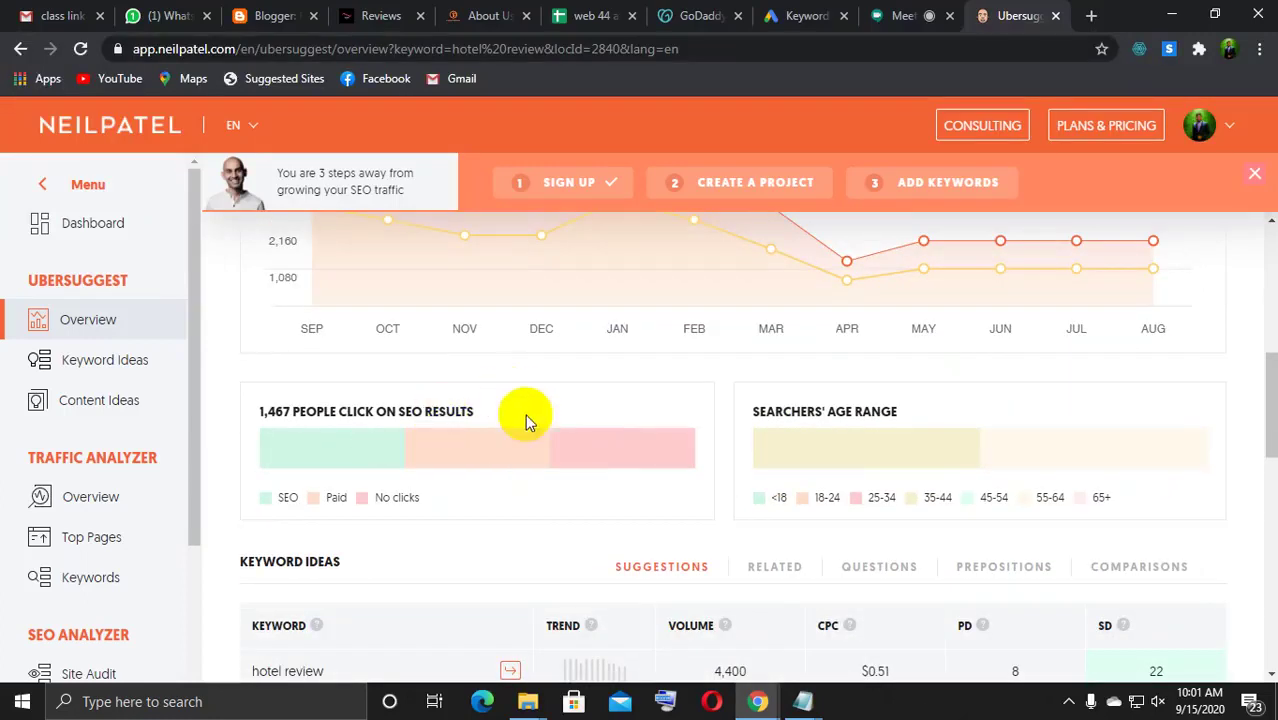
pyautogui.moveTo(251, 434); pyautogui.dragTo(463, 455)
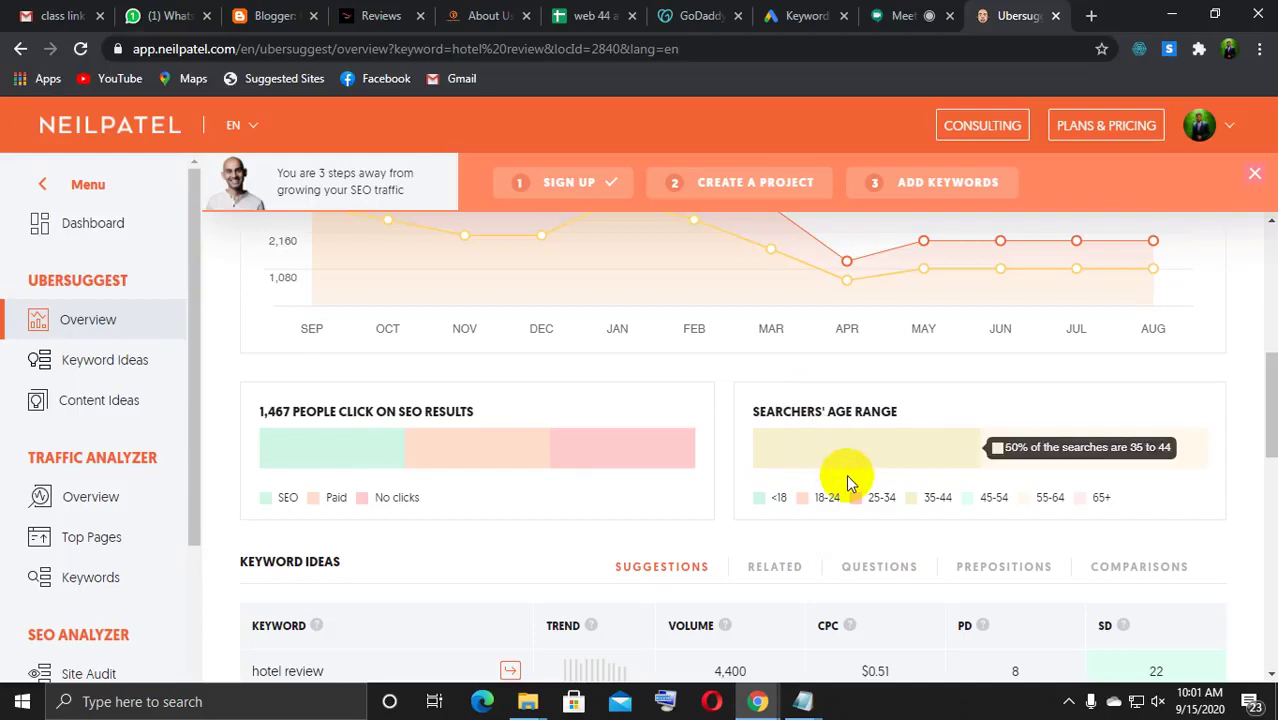
pyautogui.scroll(5, 585, 394)
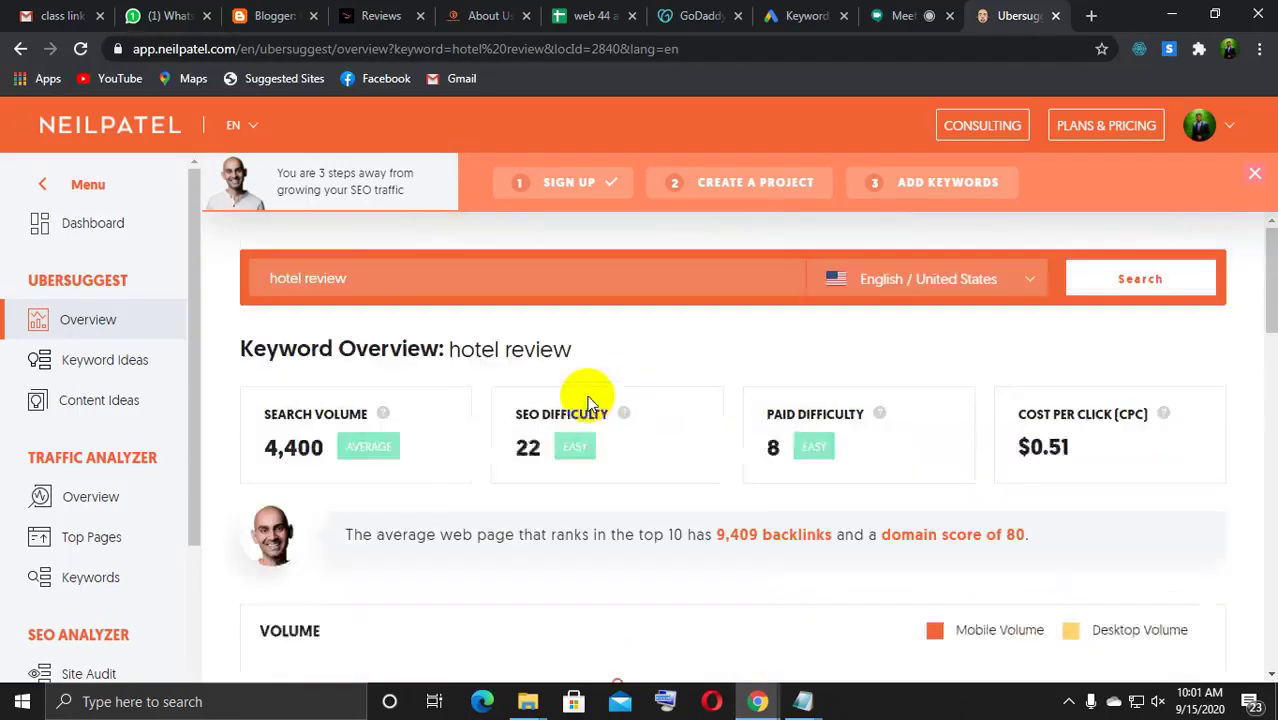
# Examine the hotel review keyword ideas table in Ubersuggest, comparing the suggested keywords' trend, volume, cost per click and difficulty values
pyautogui.scroll(-5, 590, 395)
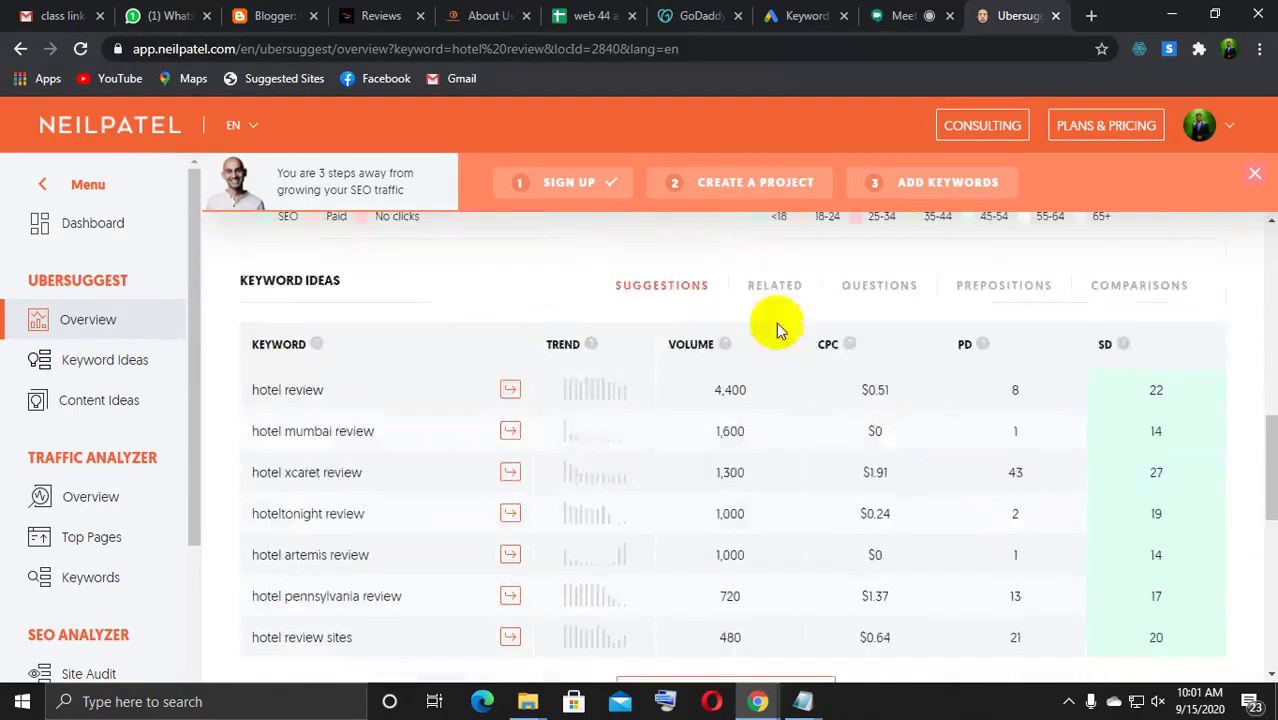
pyautogui.scroll(2, 776, 322)
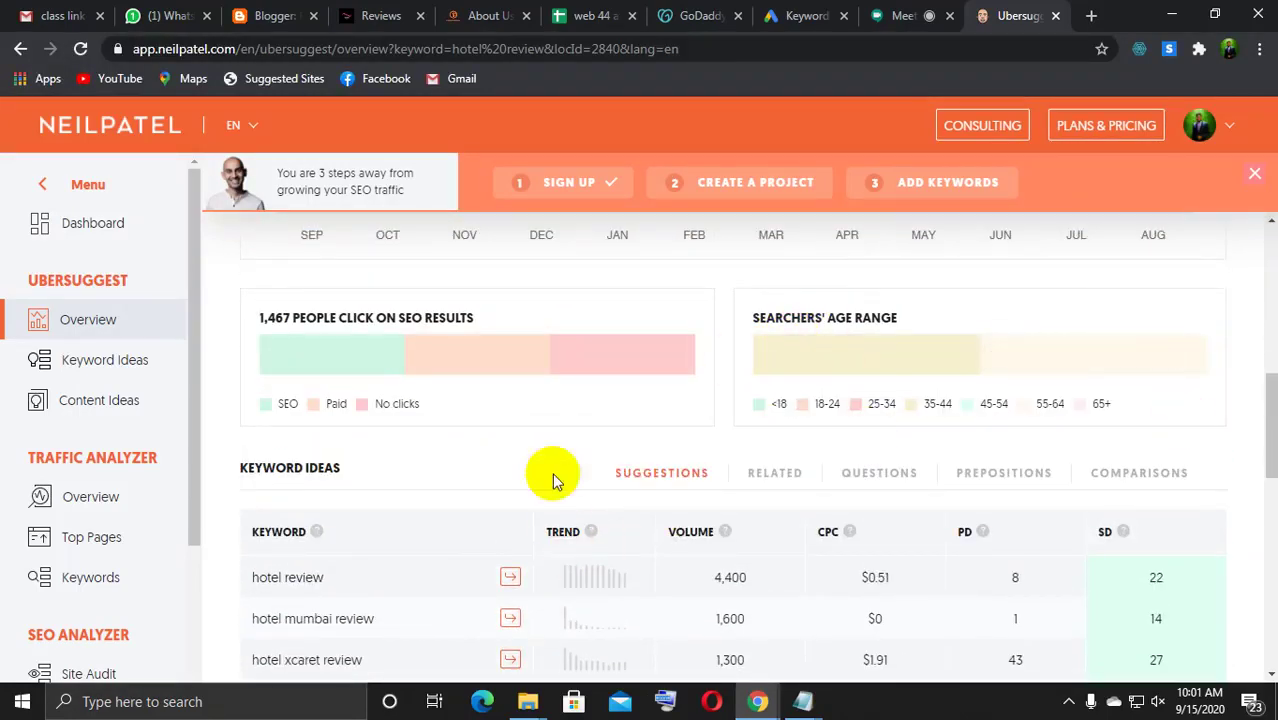
pyautogui.scroll(-1, 564, 468)
pyautogui.scroll(-1, 404, 415)
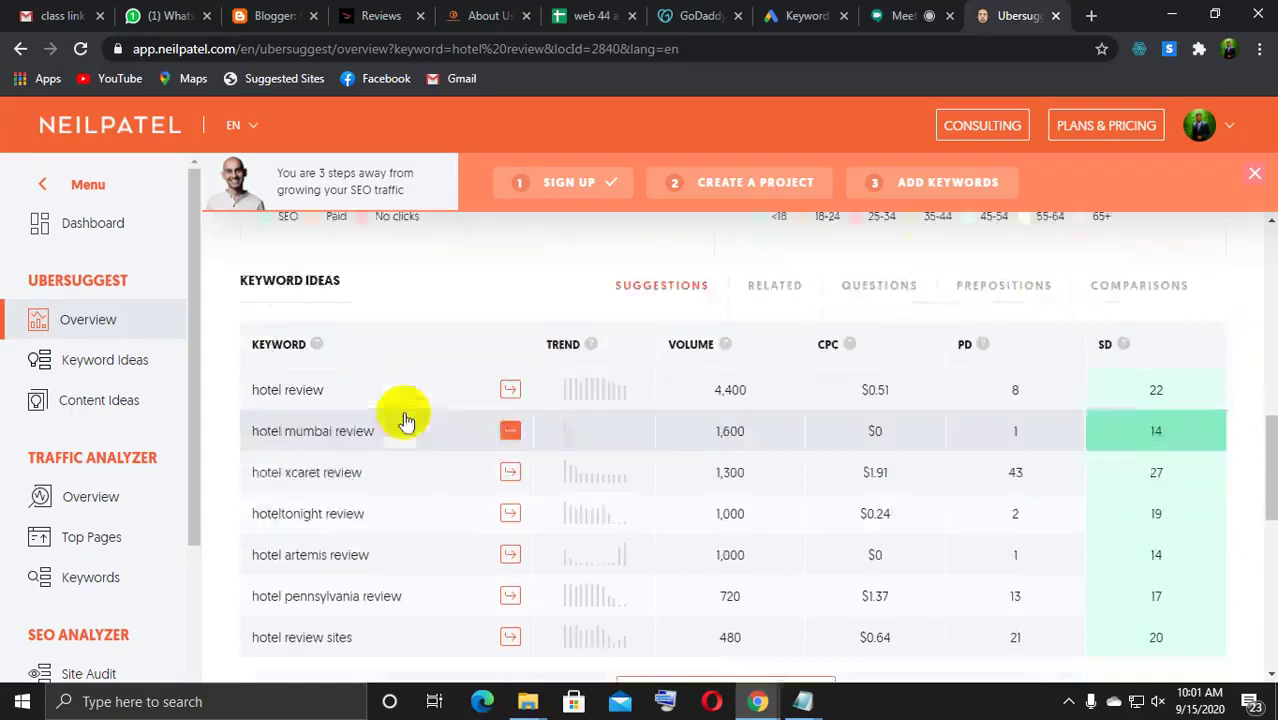
pyautogui.scroll(-2, 406, 420)
pyautogui.scroll(5, 406, 440)
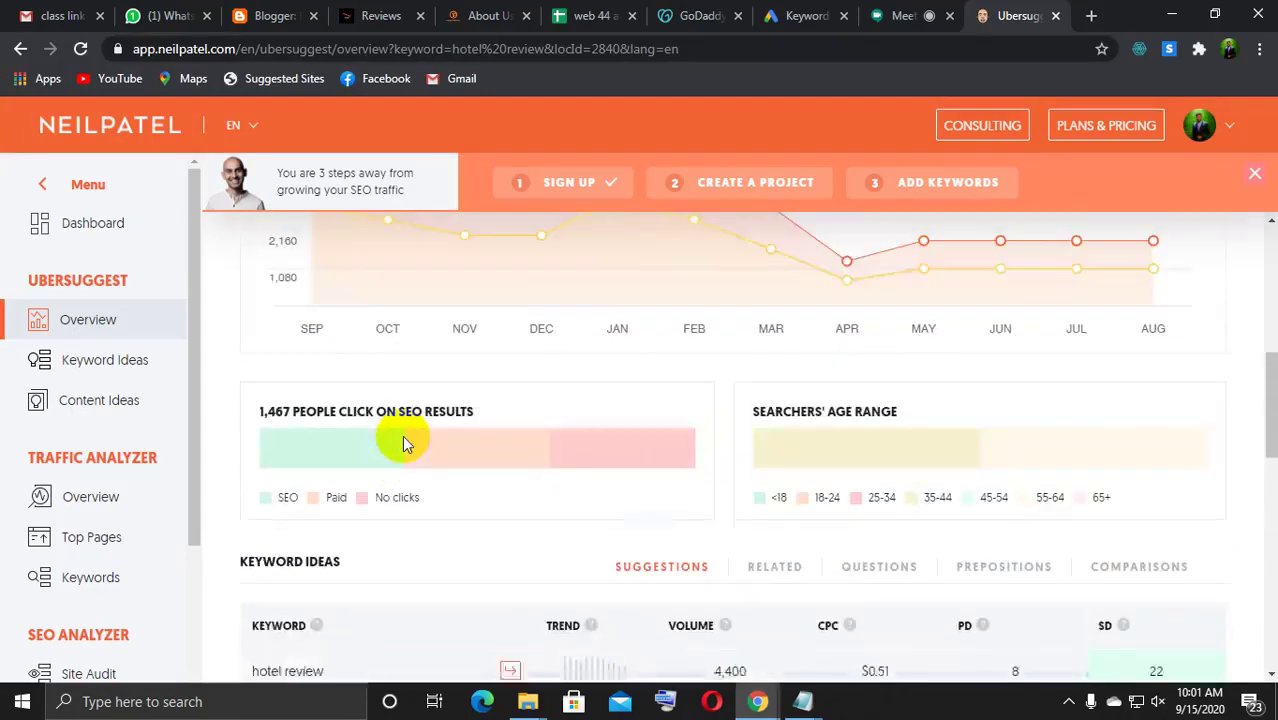
pyautogui.scroll(-2, 404, 443)
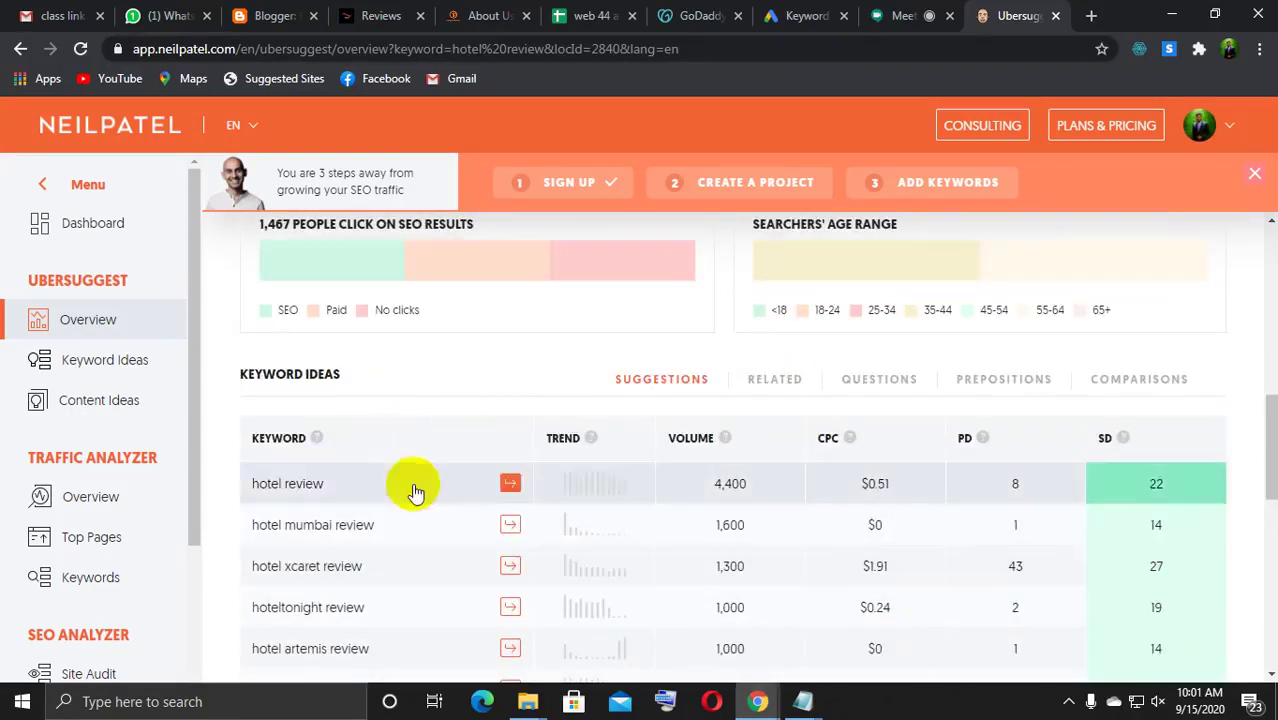
pyautogui.scroll(-2, 410, 494)
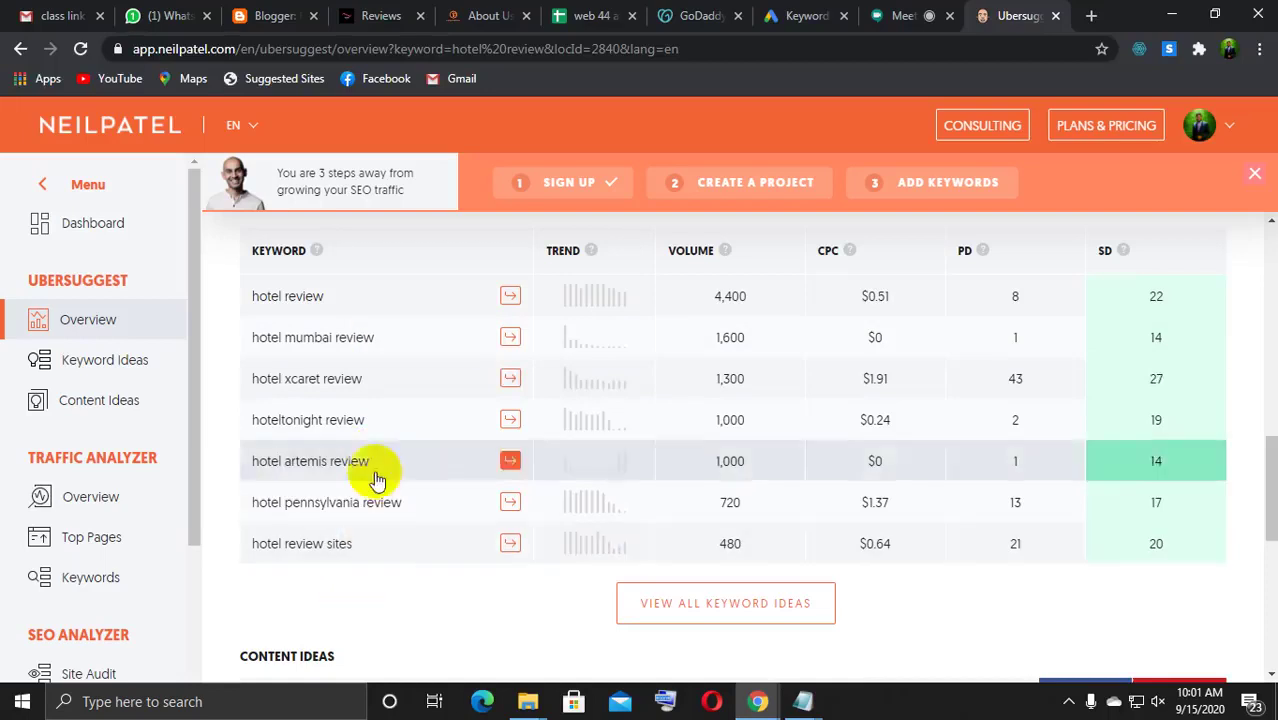
pyautogui.scroll(12, 420, 410)
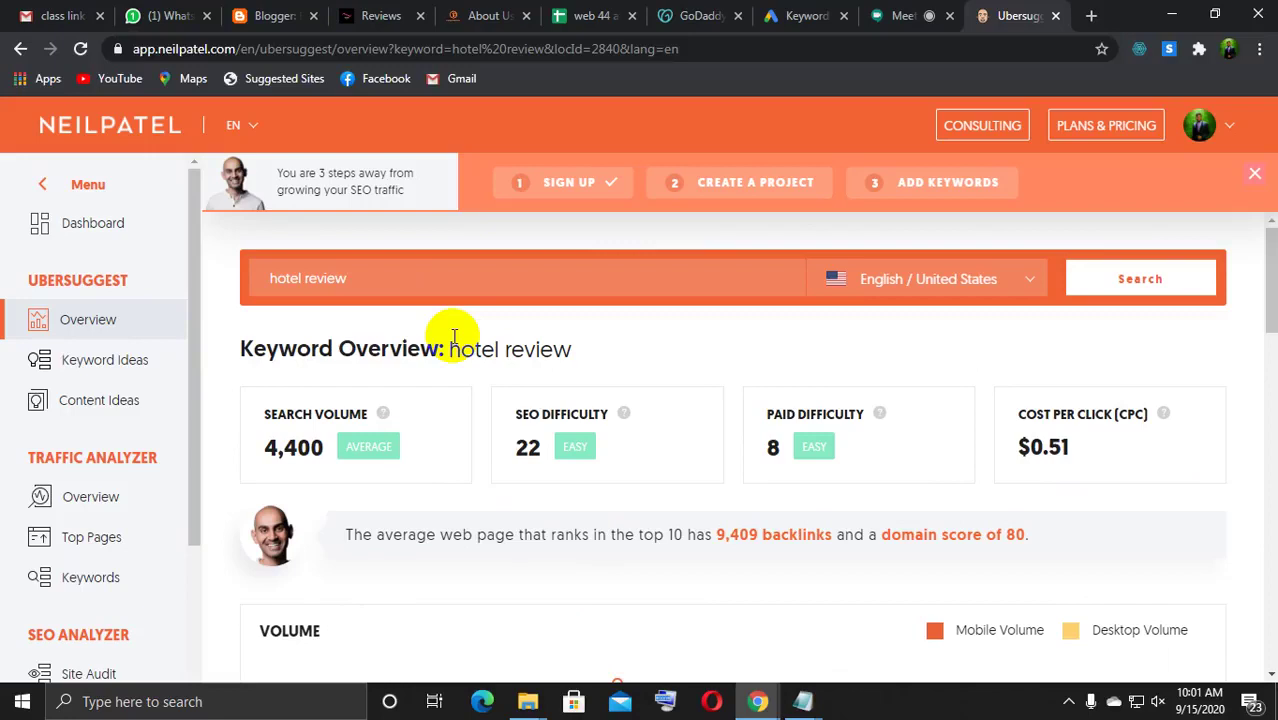
# Review the hotel review volume chart and the content ideas table with its page titles, estimated visits, backlinks and social shares
pyautogui.scroll(-4, 479, 531)
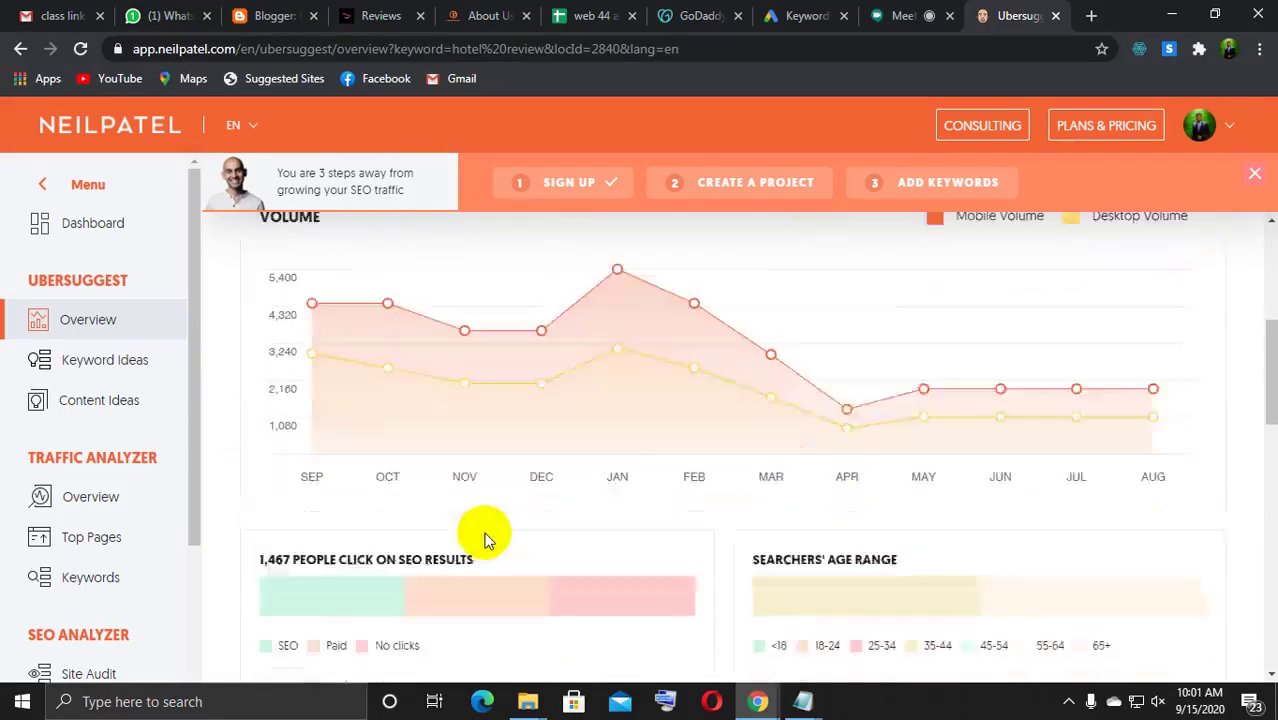
pyautogui.scroll(-4, 484, 536)
pyautogui.scroll(5, 513, 352)
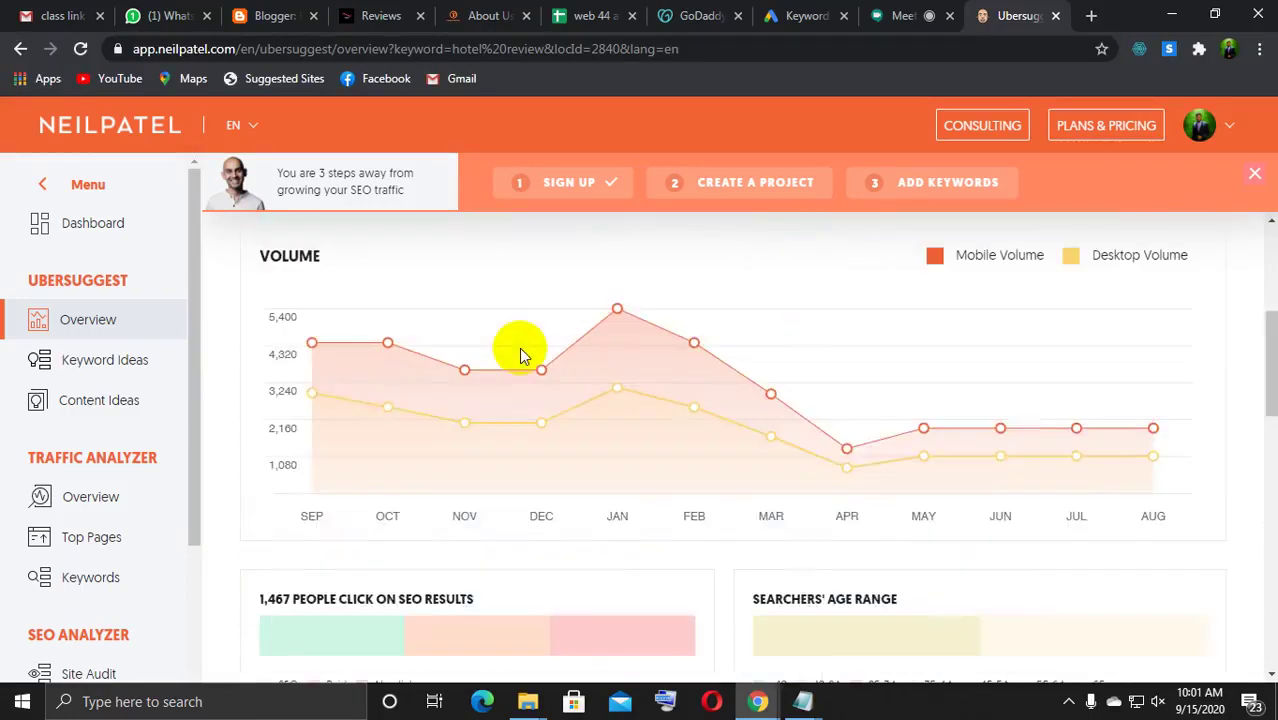
pyautogui.scroll(-6, 519, 347)
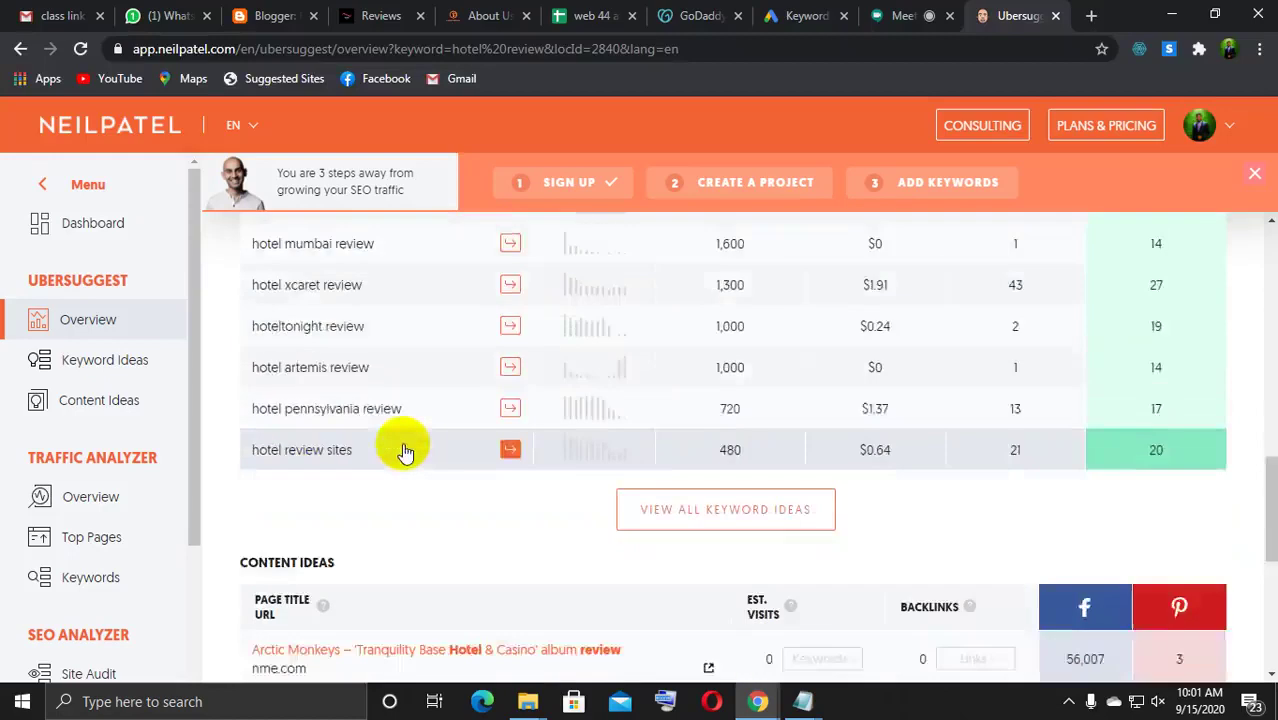
pyautogui.scroll(-2, 405, 452)
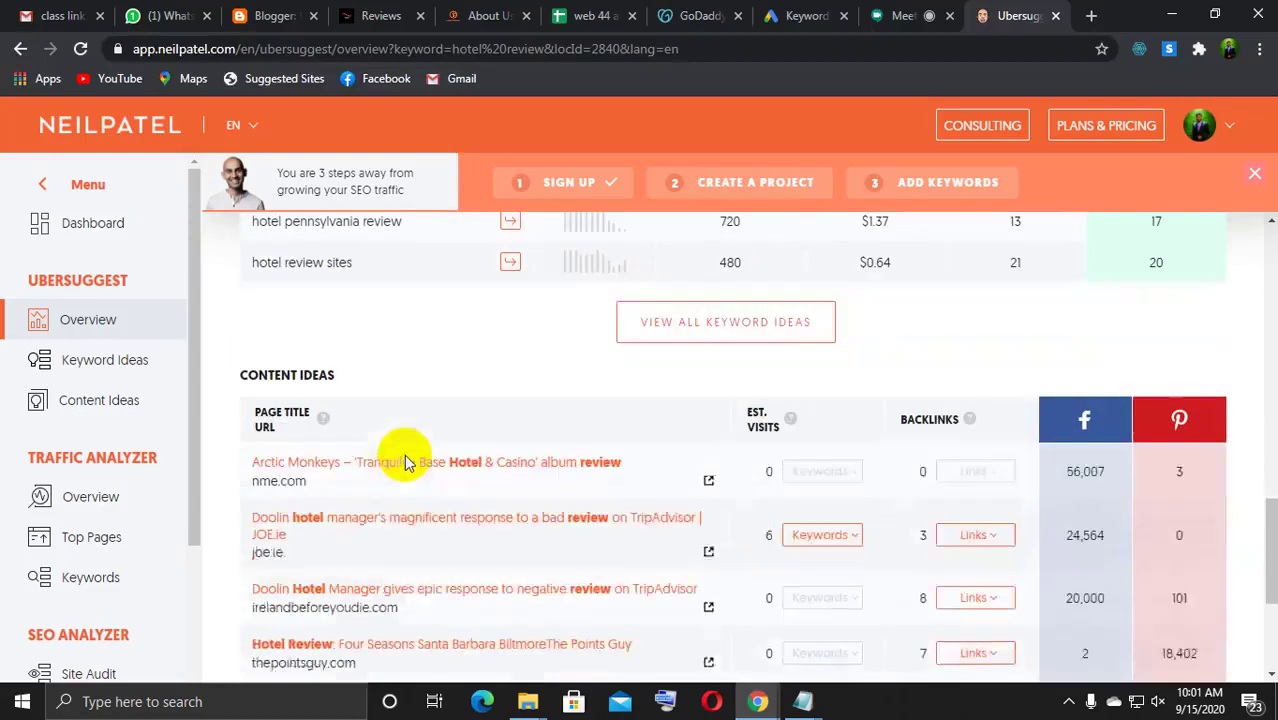
pyautogui.click(695, 330)
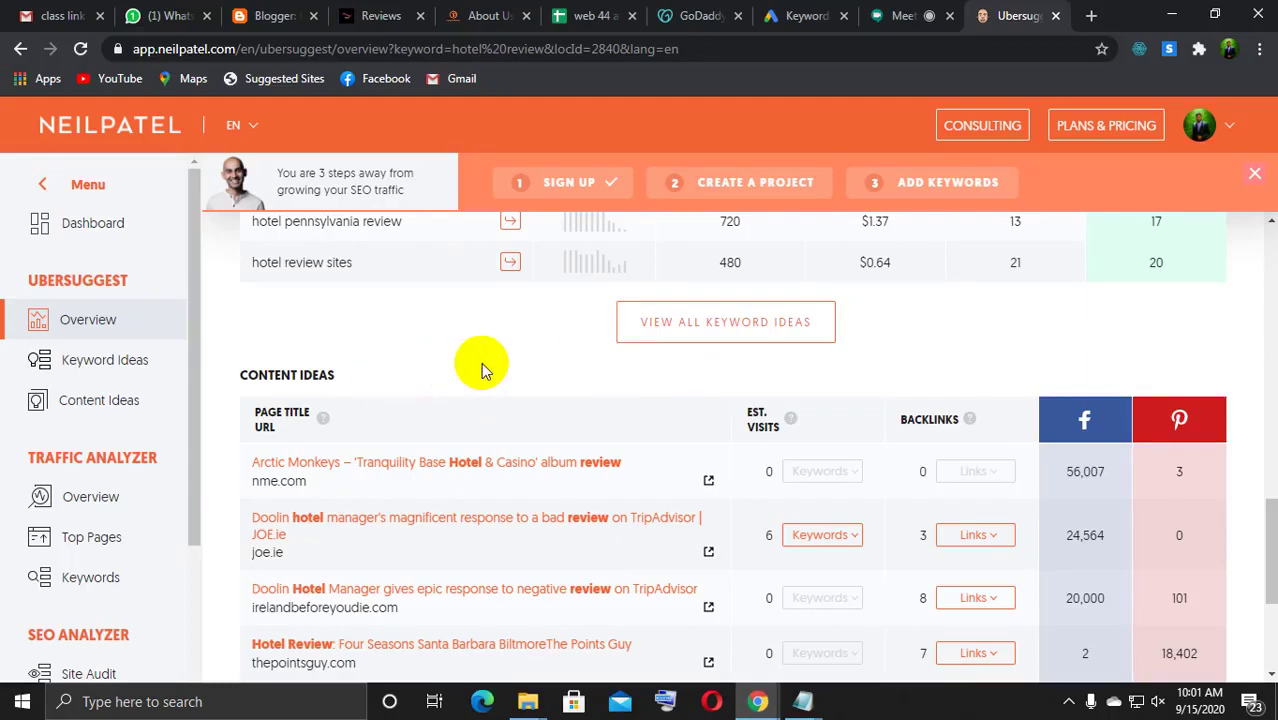
pyautogui.scroll(-3, 481, 362)
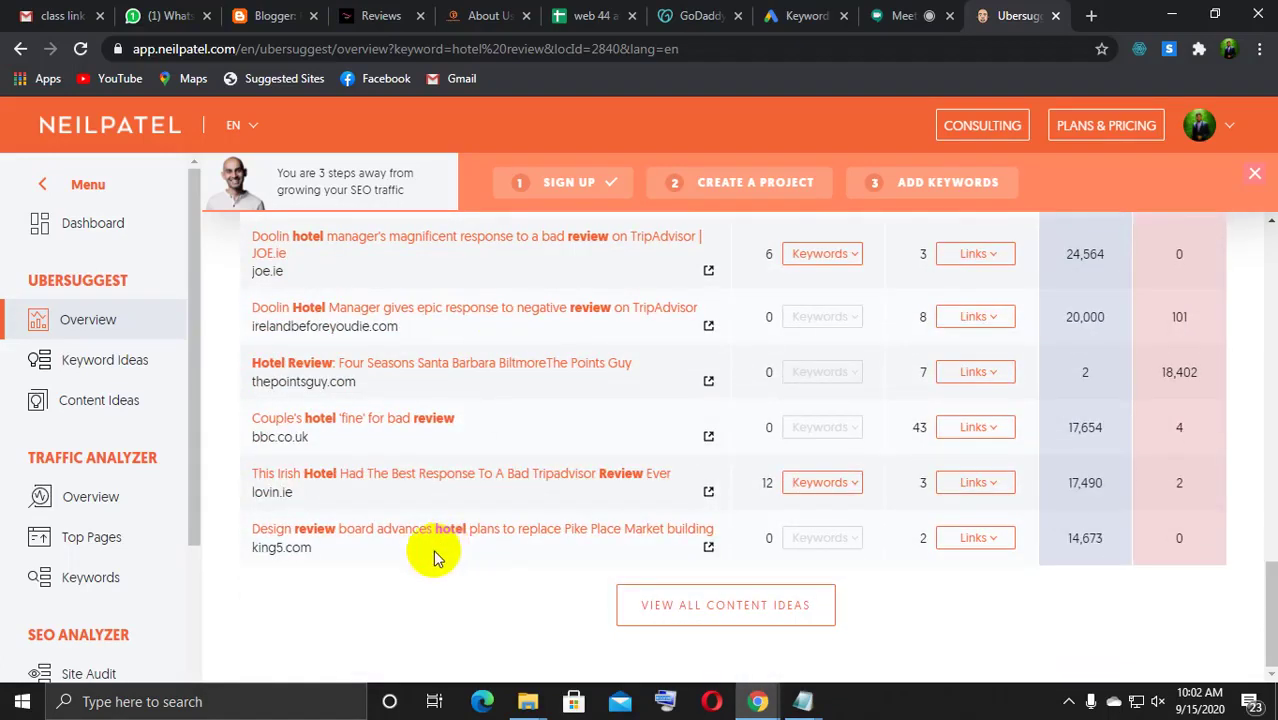
pyautogui.scroll(4, 433, 557)
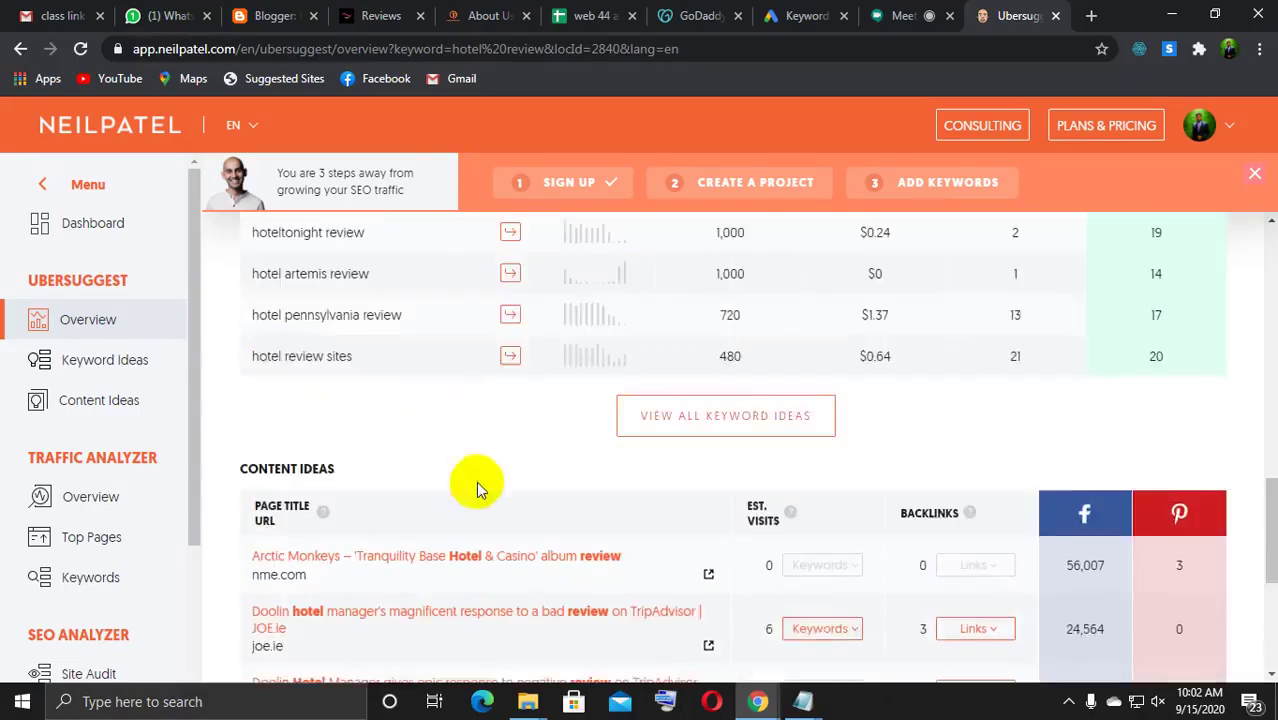
pyautogui.scroll(-4, 479, 485)
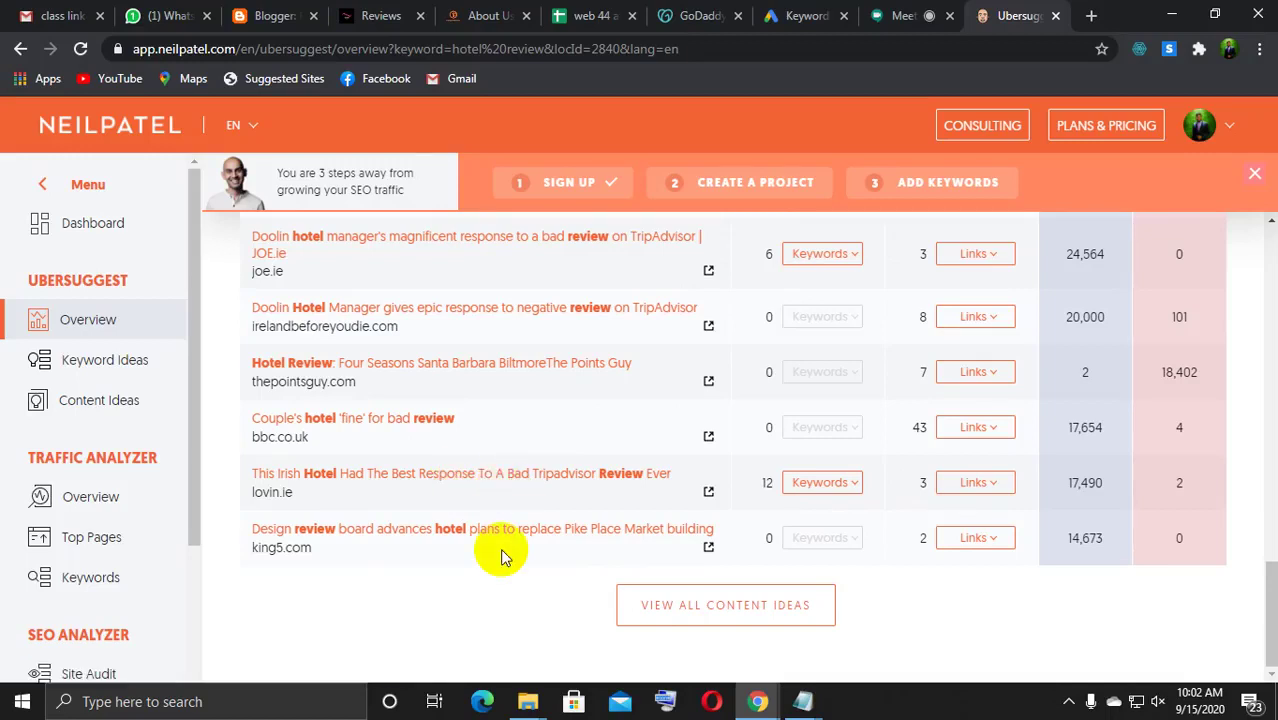
pyautogui.scroll(15, 503, 557)
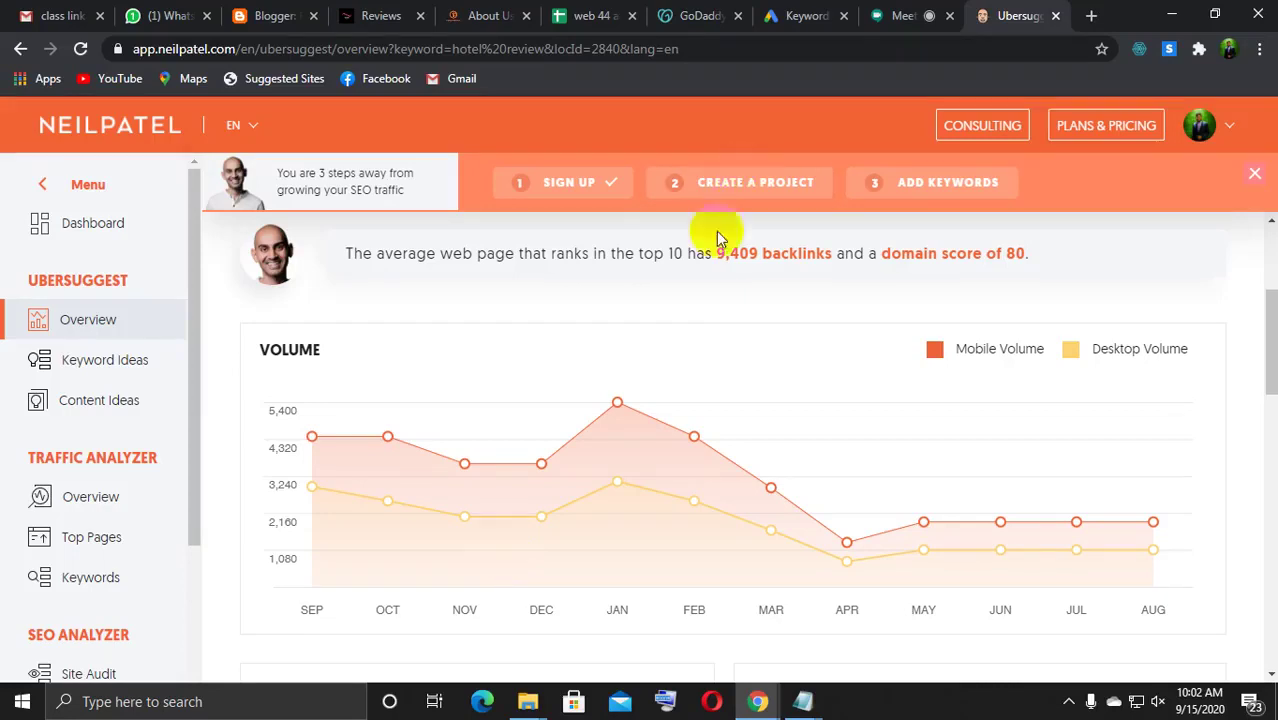
pyautogui.scroll(3, 700, 303)
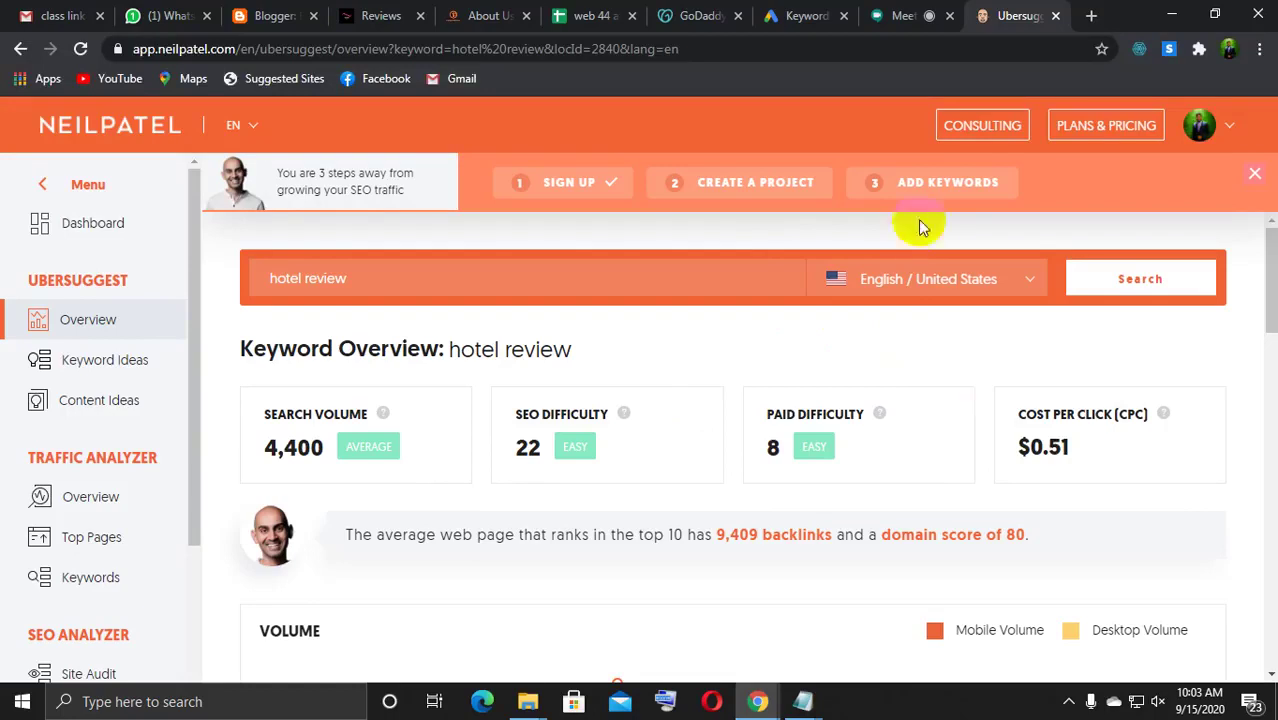
# Switch to the Google Meet call to check the meeting participants, and return to the Ubersuggest overview
pyautogui.click(900, 15)
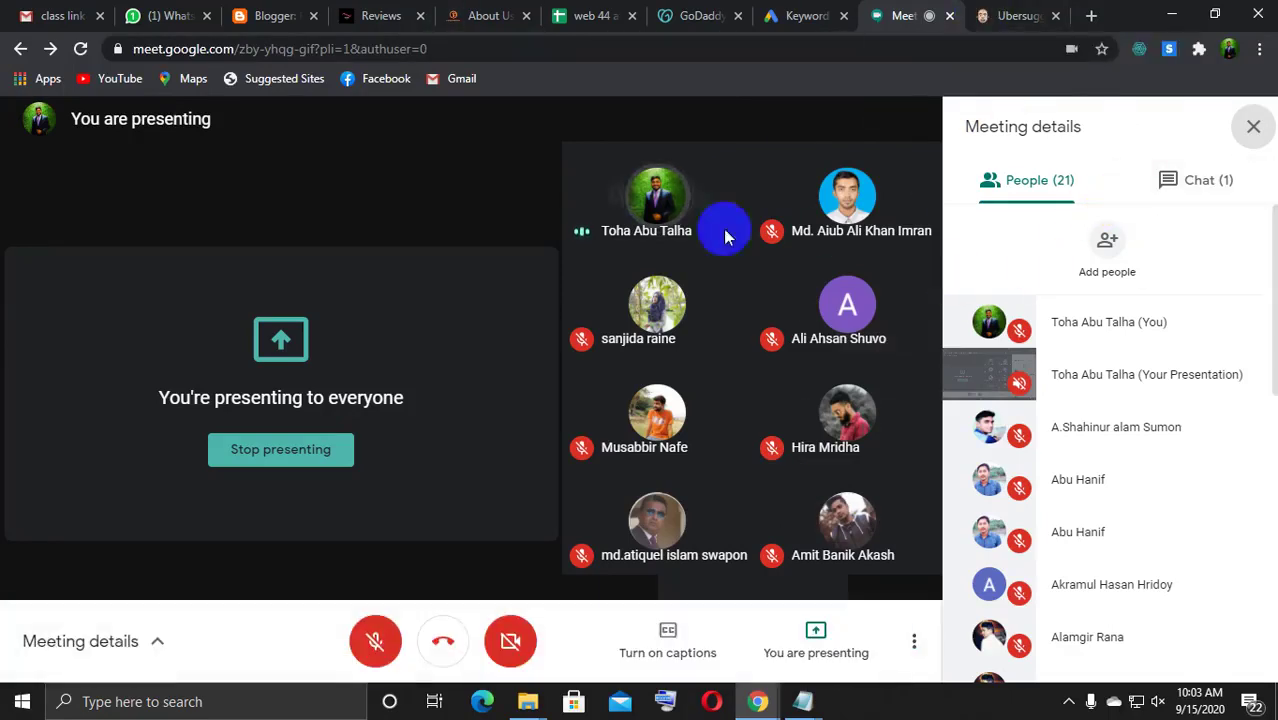
pyautogui.click(1004, 18)
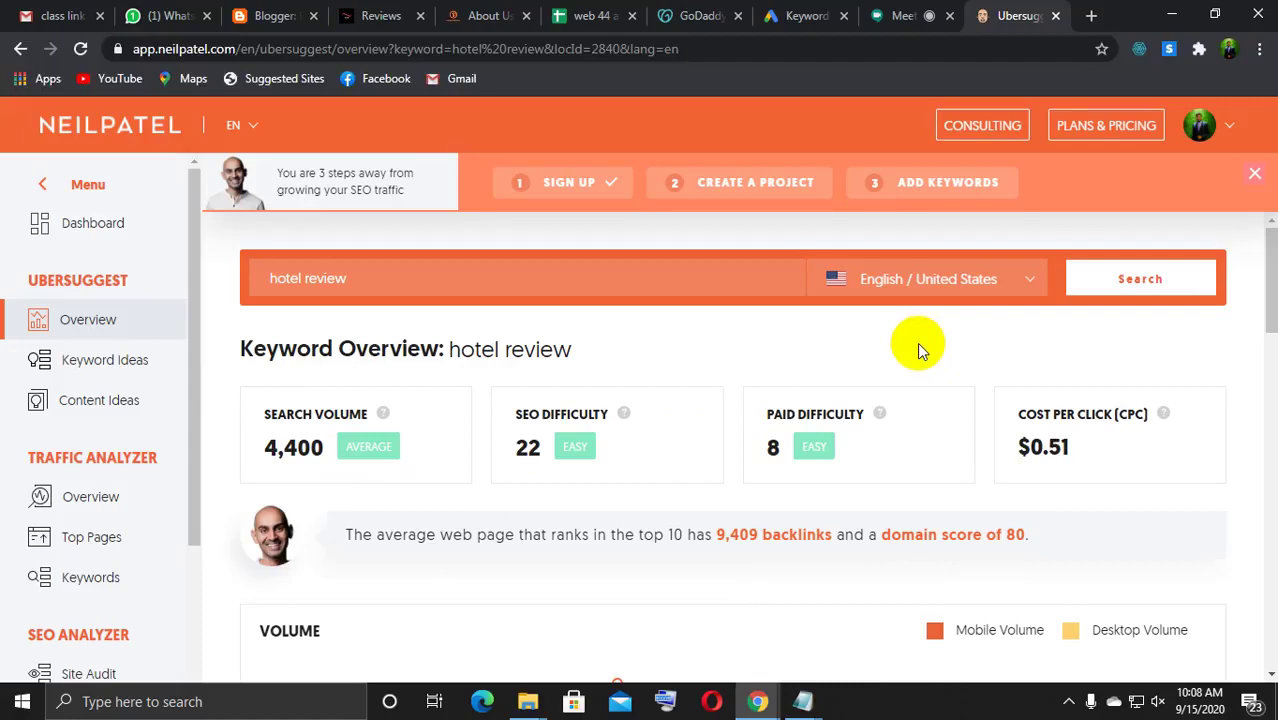
# Search Google for "mobile review" in a new browser tab and look through the ranking sites and related questions
pyautogui.click(1090, 16)
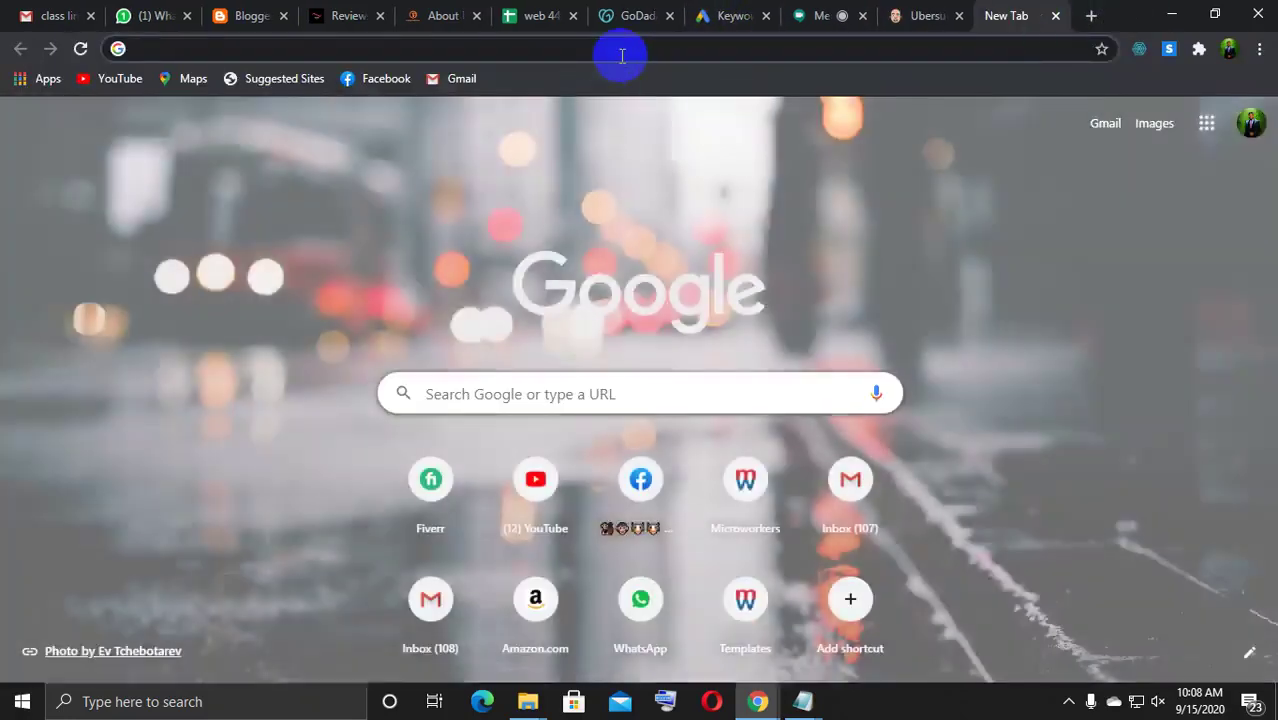
pyautogui.click(621, 50)
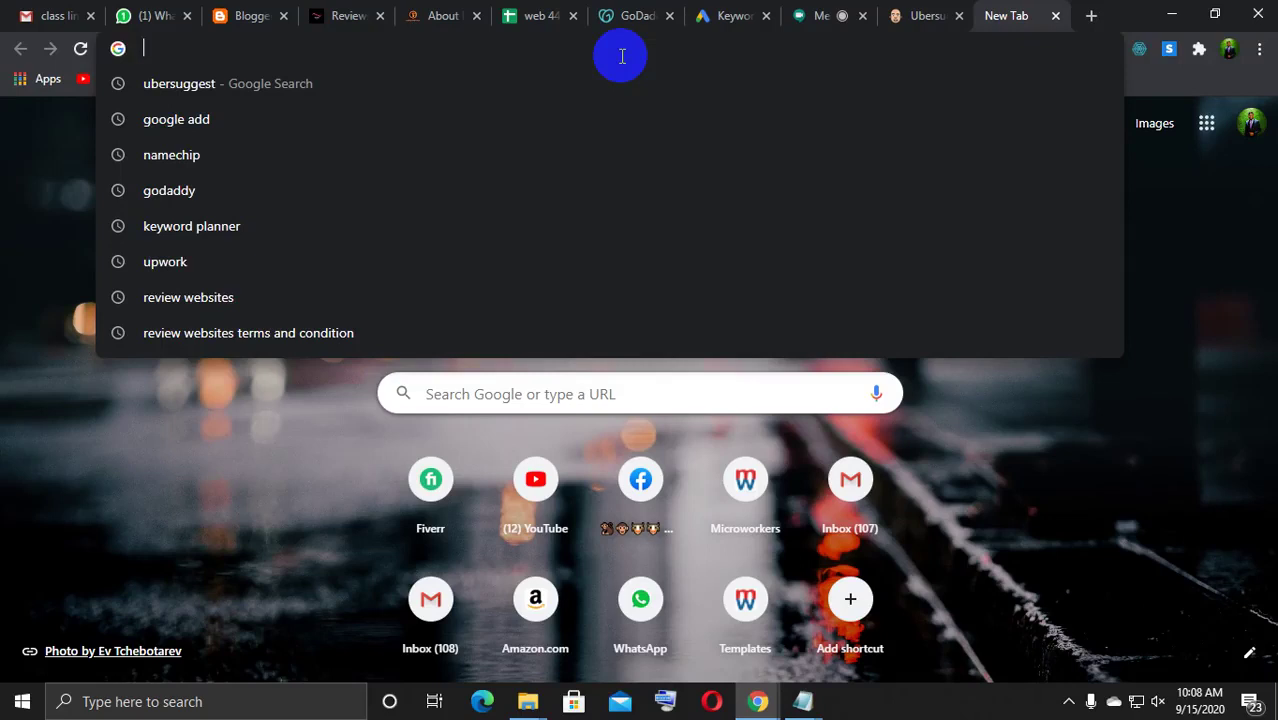
pyautogui.write('rev')
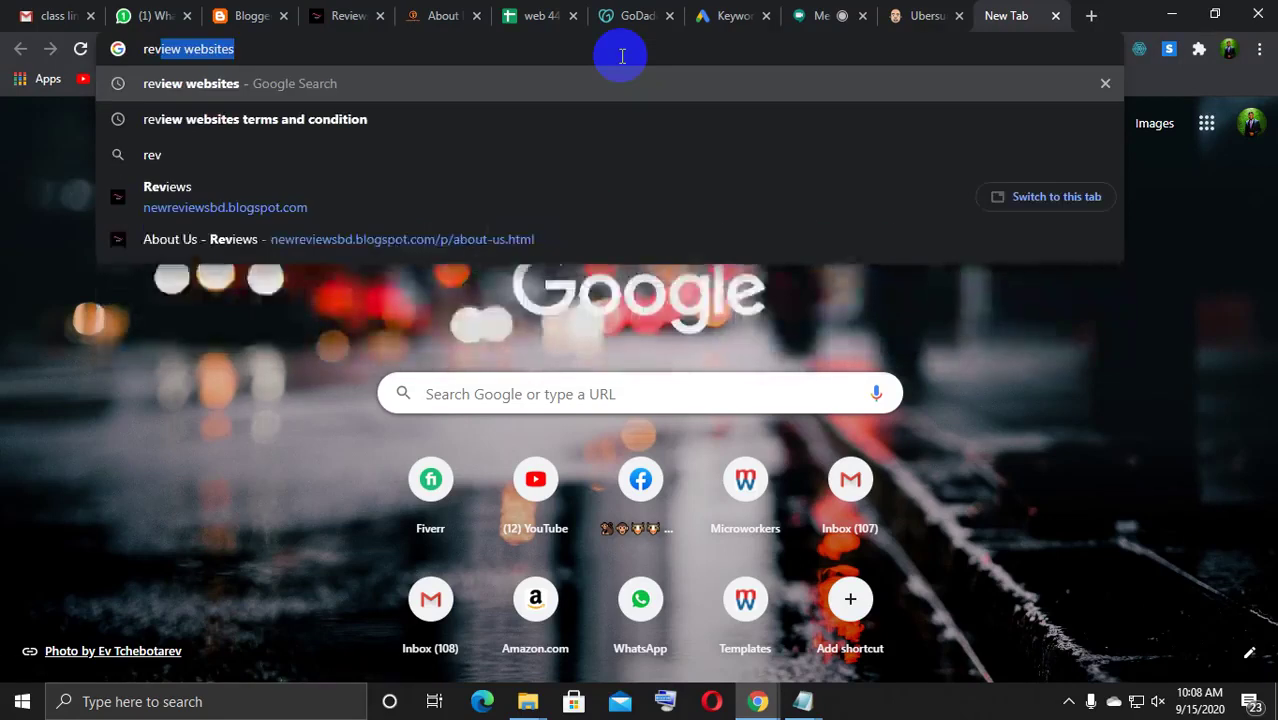
pyautogui.press('BackSpace')
pyautogui.press('BackSpace')
pyautogui.press('BackSpace')
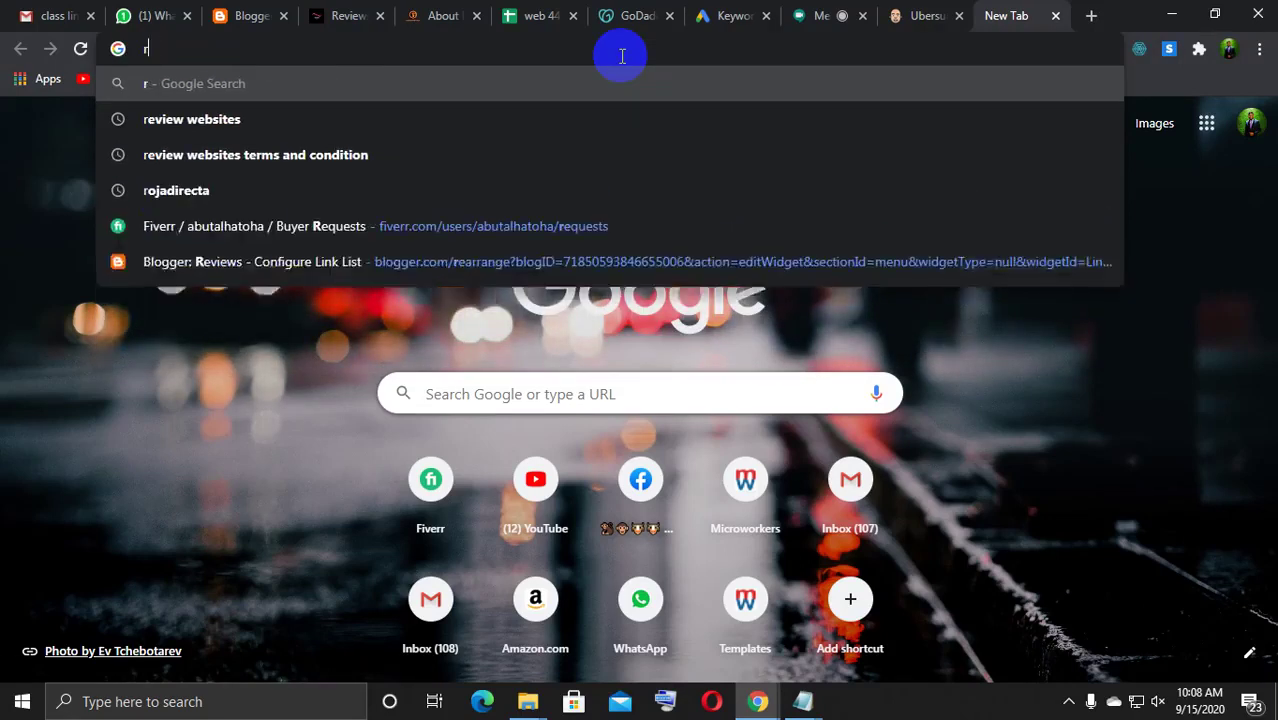
pyautogui.press('BackSpace')
pyautogui.write('mobile review')
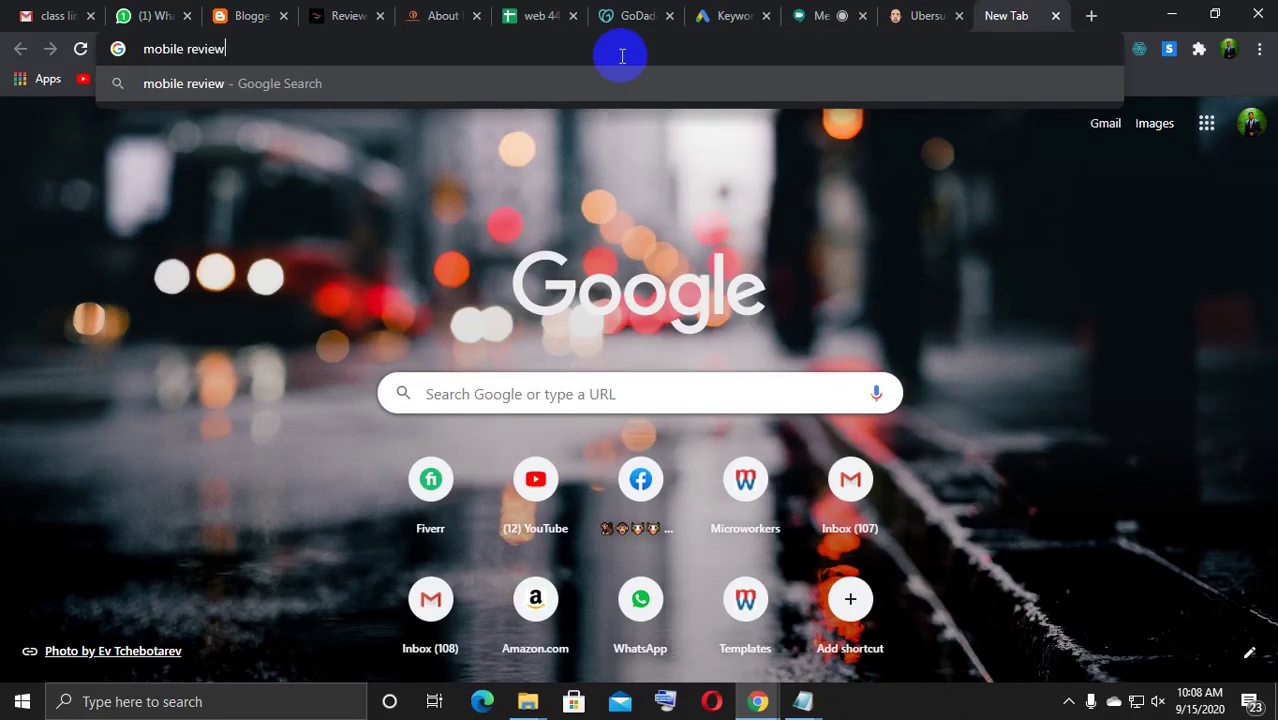
pyautogui.press('Return')
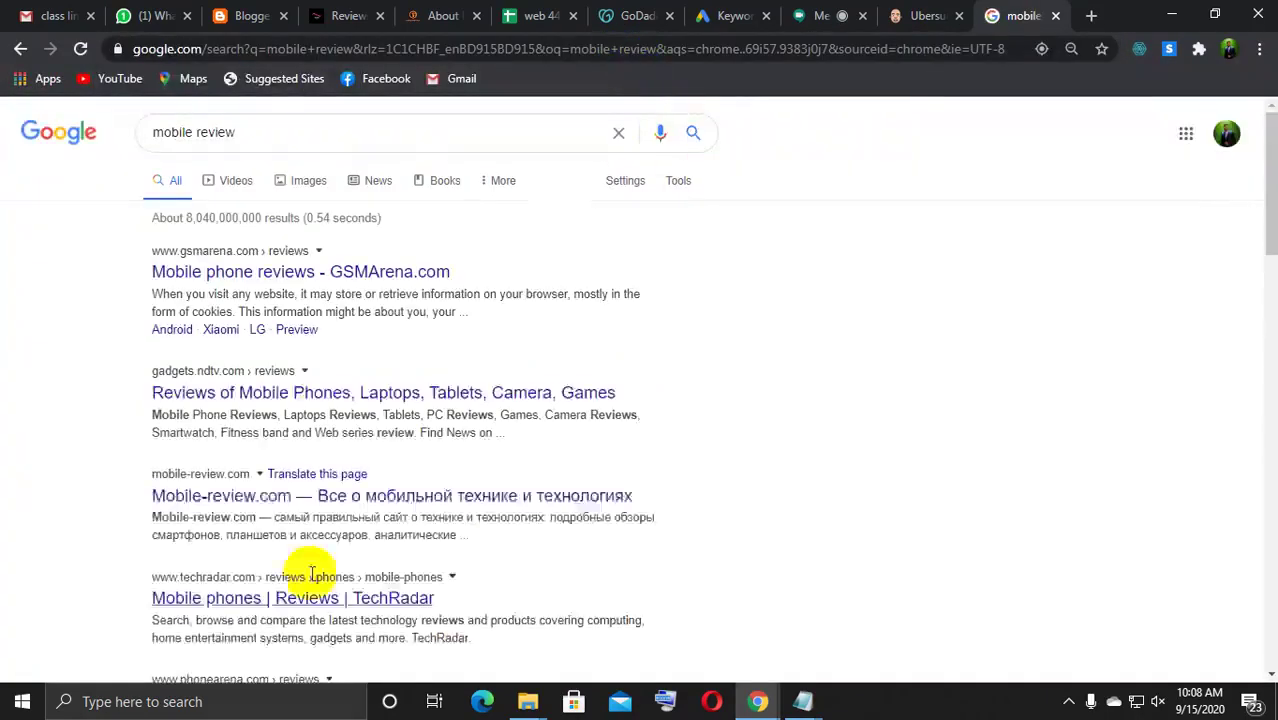
pyautogui.scroll(-6, 322, 371)
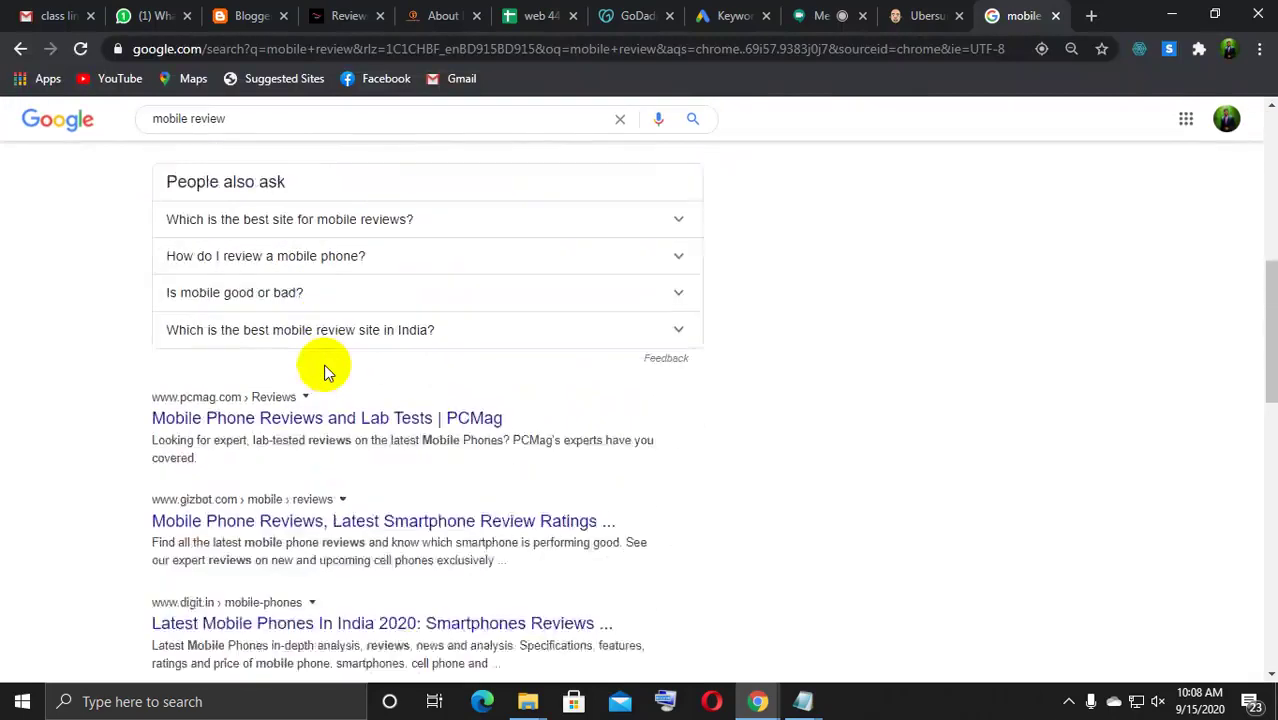
pyautogui.scroll(-3, 326, 368)
pyautogui.scroll(10, 340, 360)
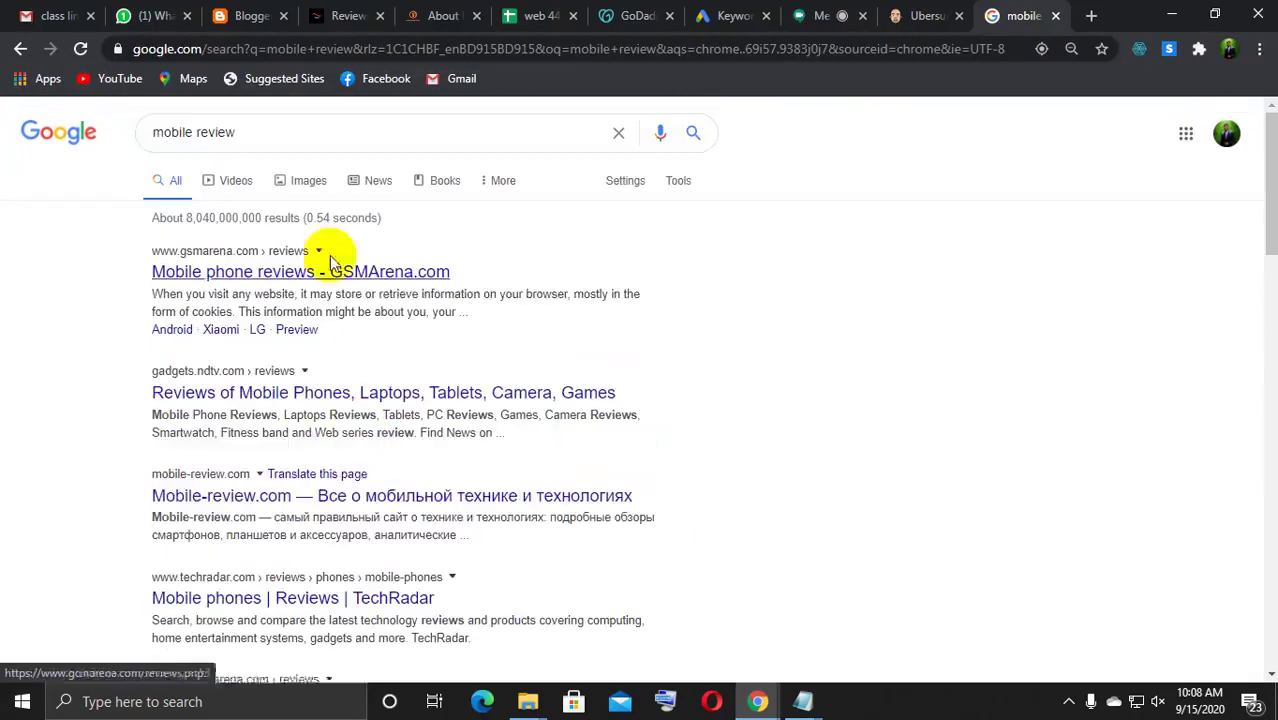
# Replace the Google query with "photography", run the search and look through the results page
pyautogui.click(328, 128)
pyautogui.press('BackSpace')
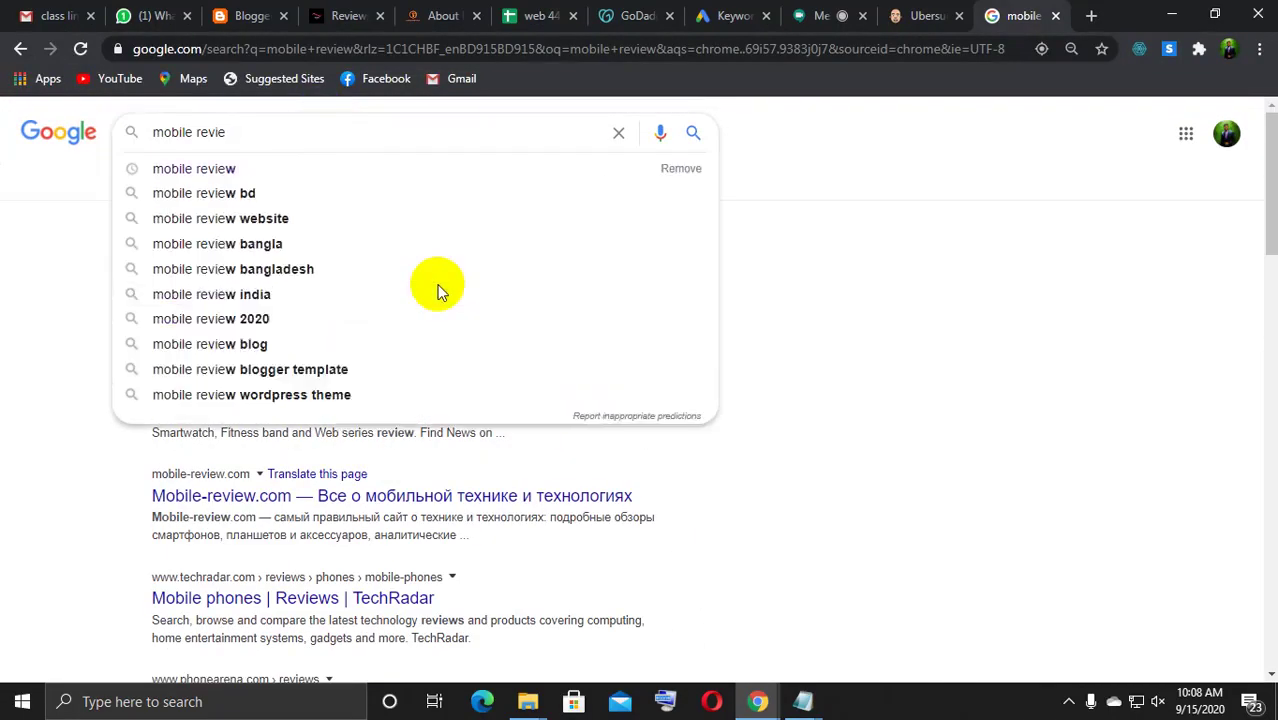
pyautogui.press('BackSpace')
pyautogui.press('BackSpace')
pyautogui.press('BackSpace')
pyautogui.press('BackSpace')
pyautogui.press('BackSpace')
pyautogui.press('BackSpace')
pyautogui.press('BackSpace')
pyautogui.press('BackSpace')
pyautogui.press('BackSpace')
pyautogui.press('BackSpace')
pyautogui.press('BackSpace')
pyautogui.press('BackSpace')
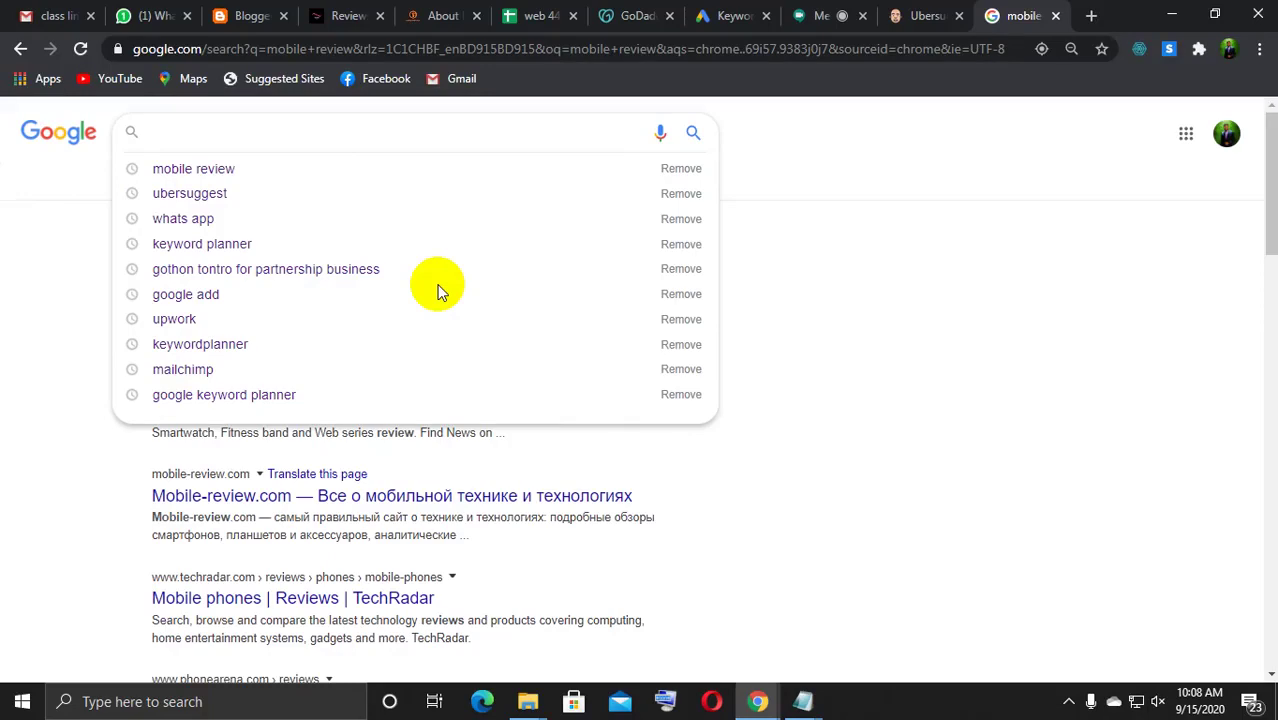
pyautogui.write('pg')
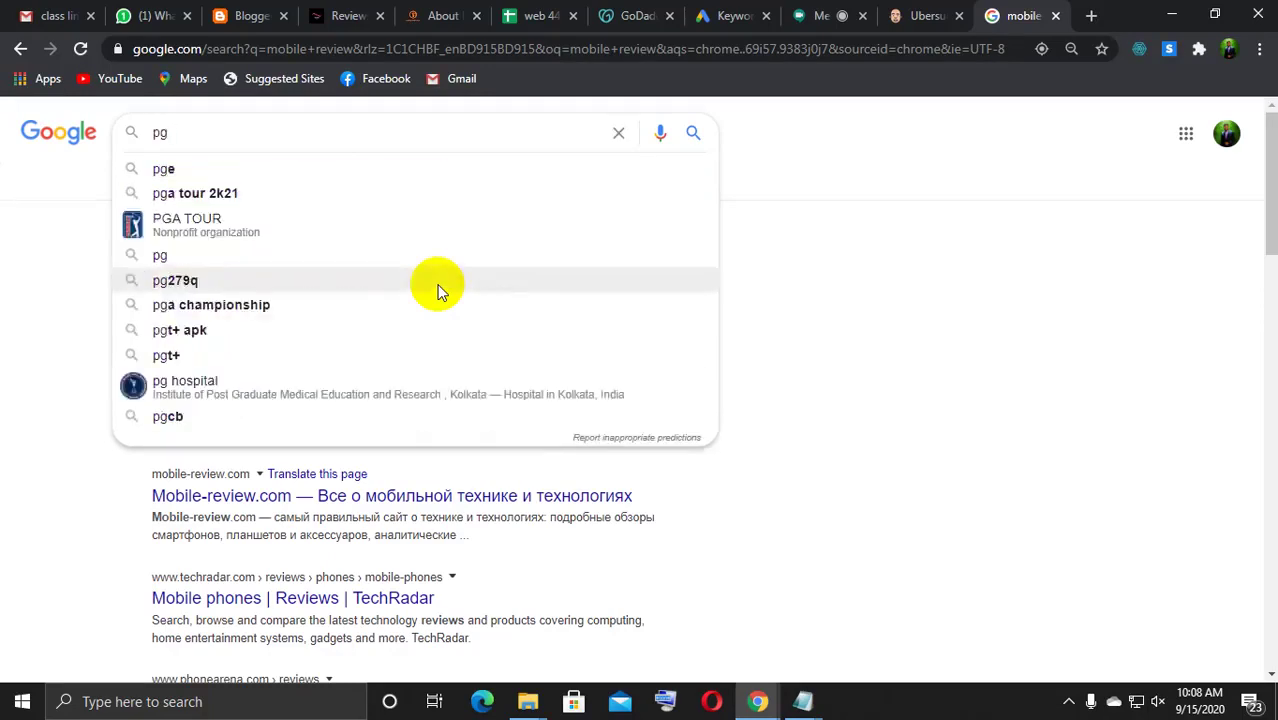
pyautogui.press('BackSpace')
pyautogui.write('f')
pyautogui.press('BackSpace')
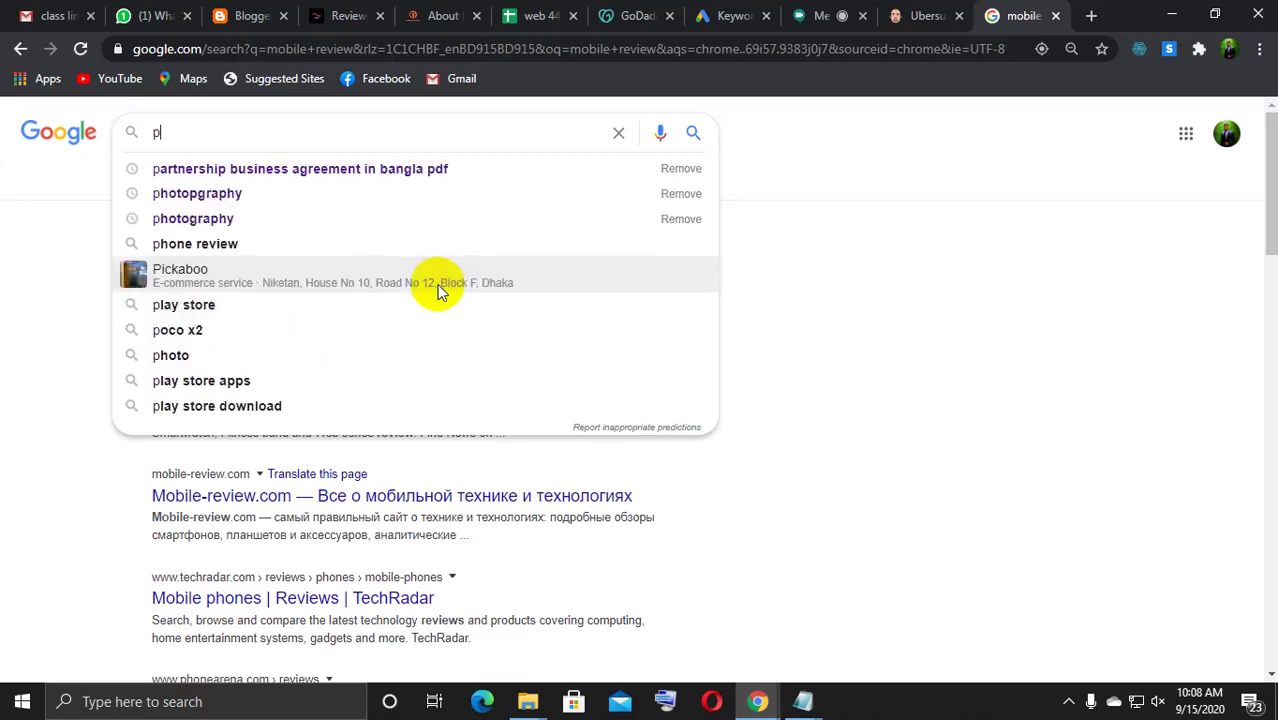
pyautogui.write('hotogra')
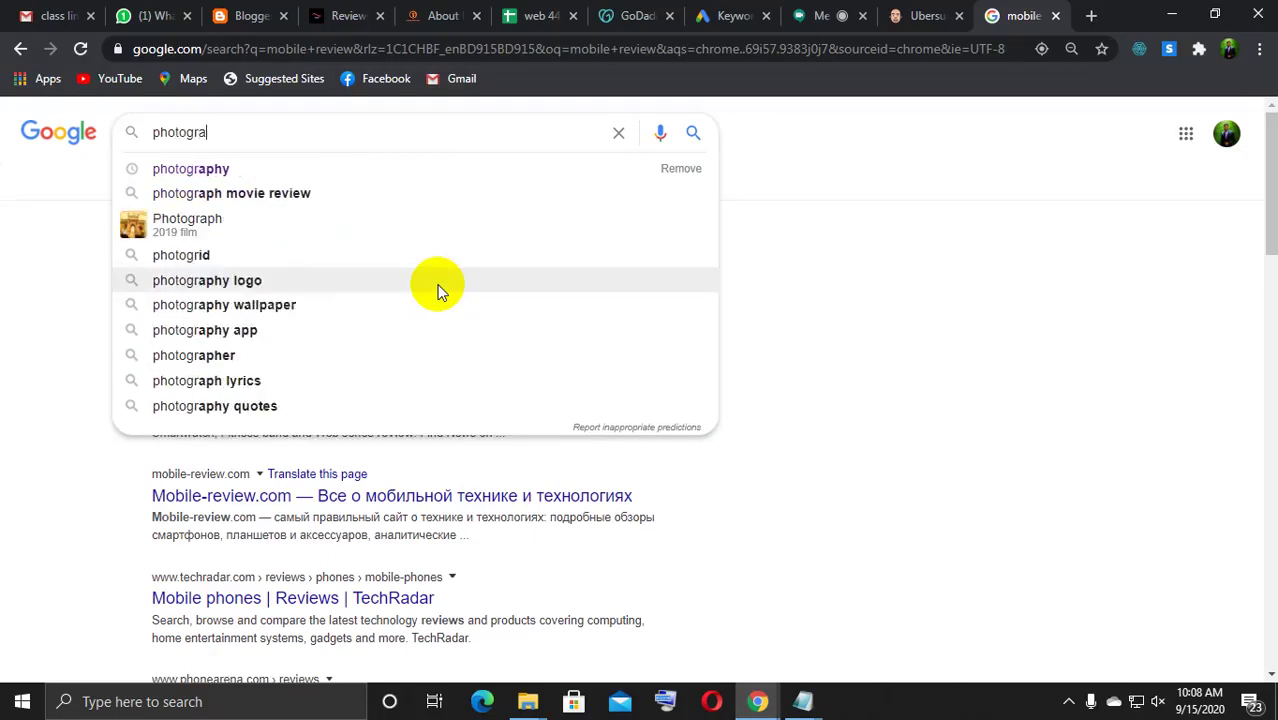
pyautogui.write('phy')
pyautogui.press('Return')
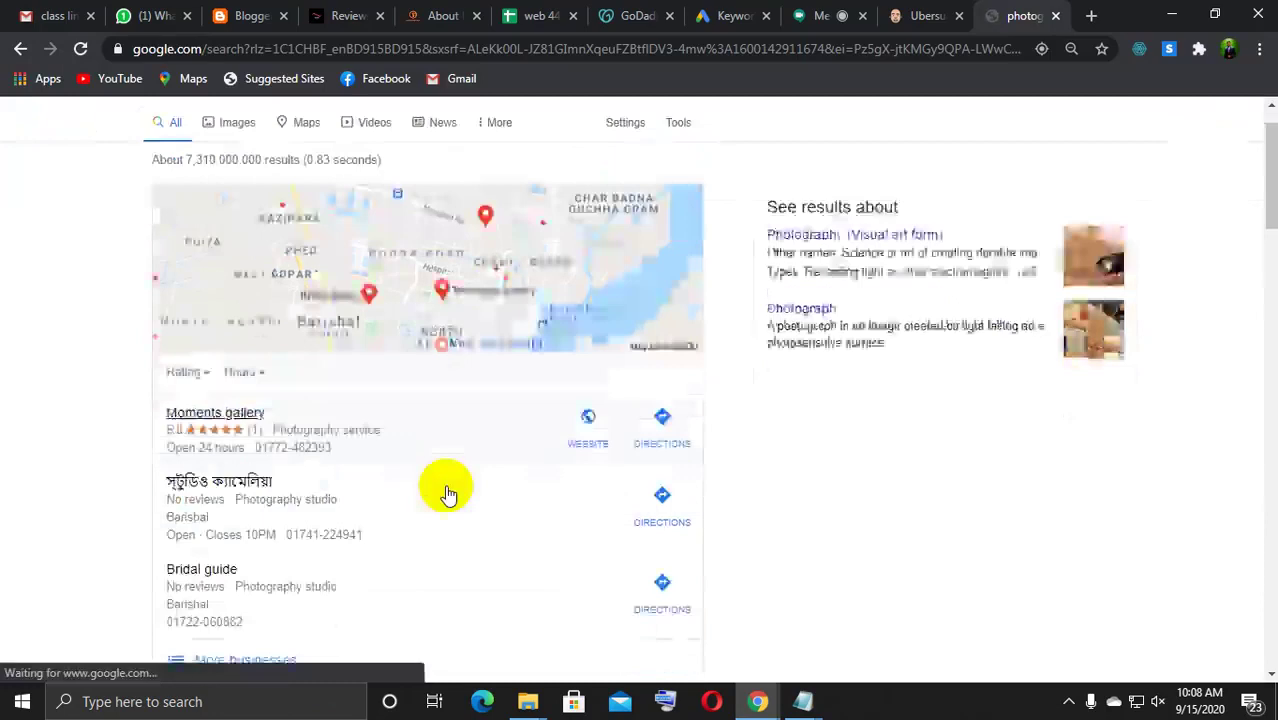
pyautogui.scroll(-7, 442, 491)
pyautogui.scroll(-8, 447, 491)
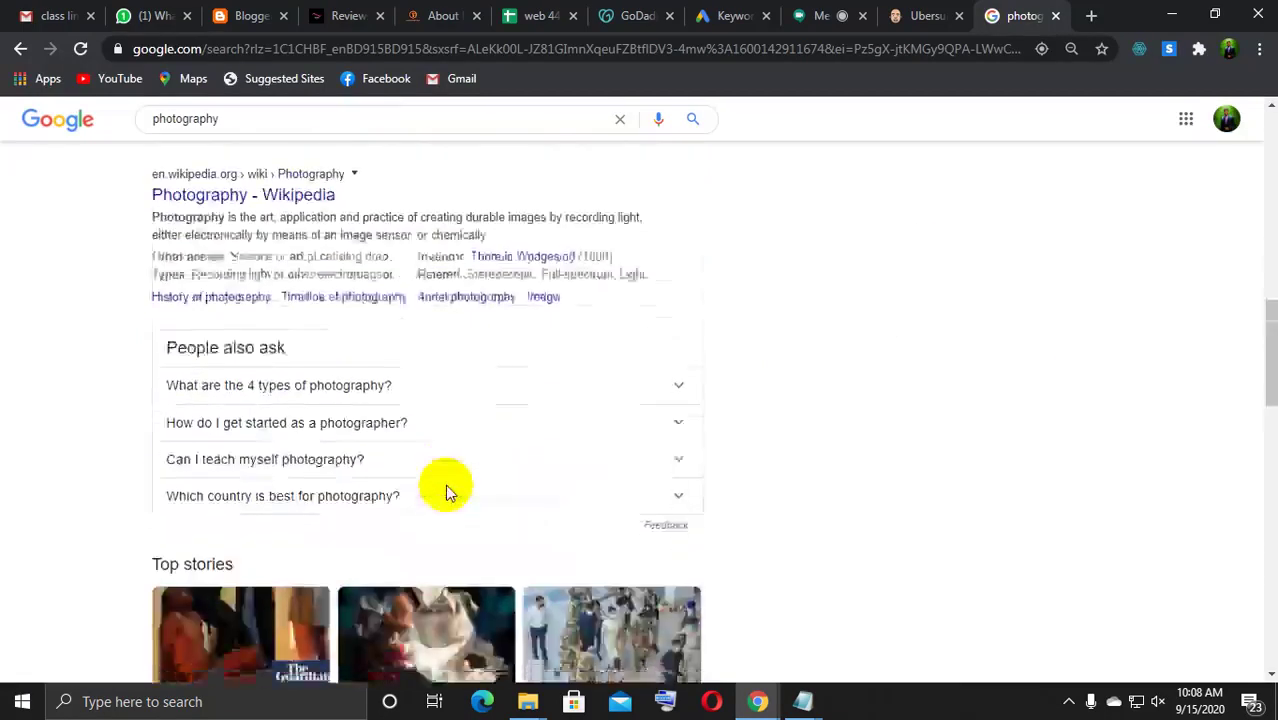
pyautogui.scroll(-10, 450, 491)
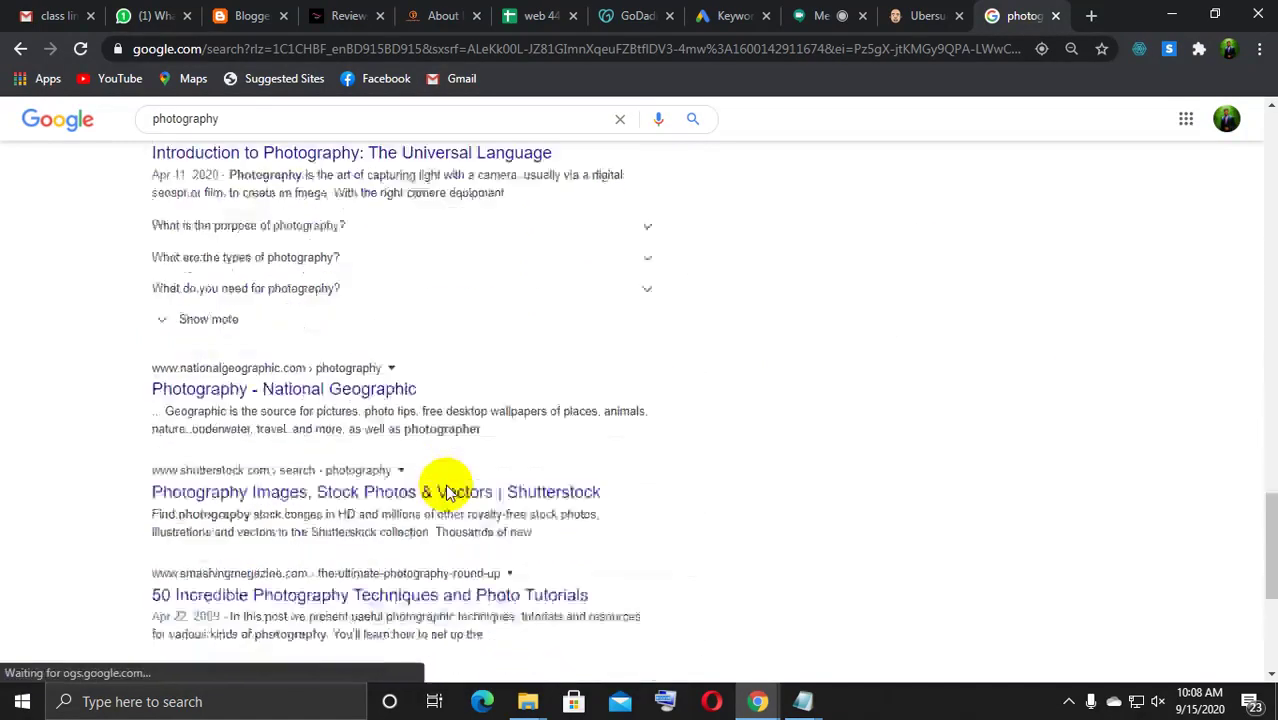
# Open page 2 of the "photography" results, dismiss the project offer on the Ubersuggest overview and return to the Google results
pyautogui.click(544, 595)
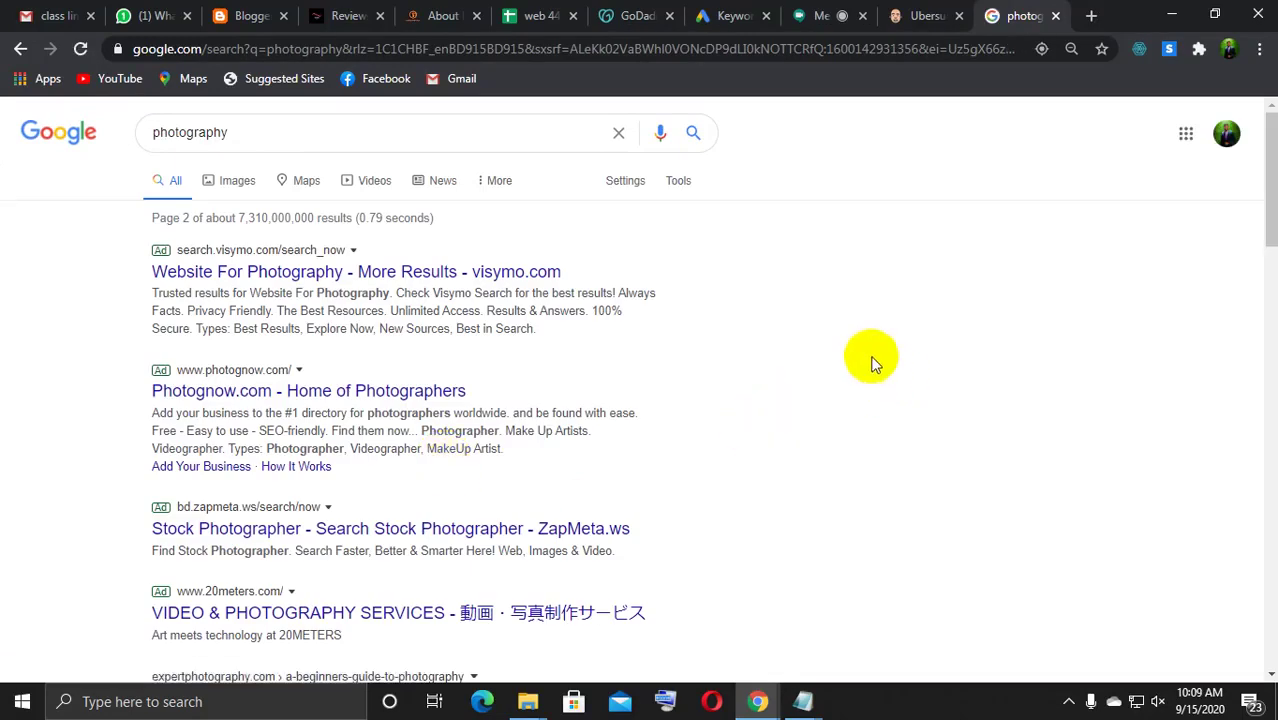
pyautogui.click(918, 15)
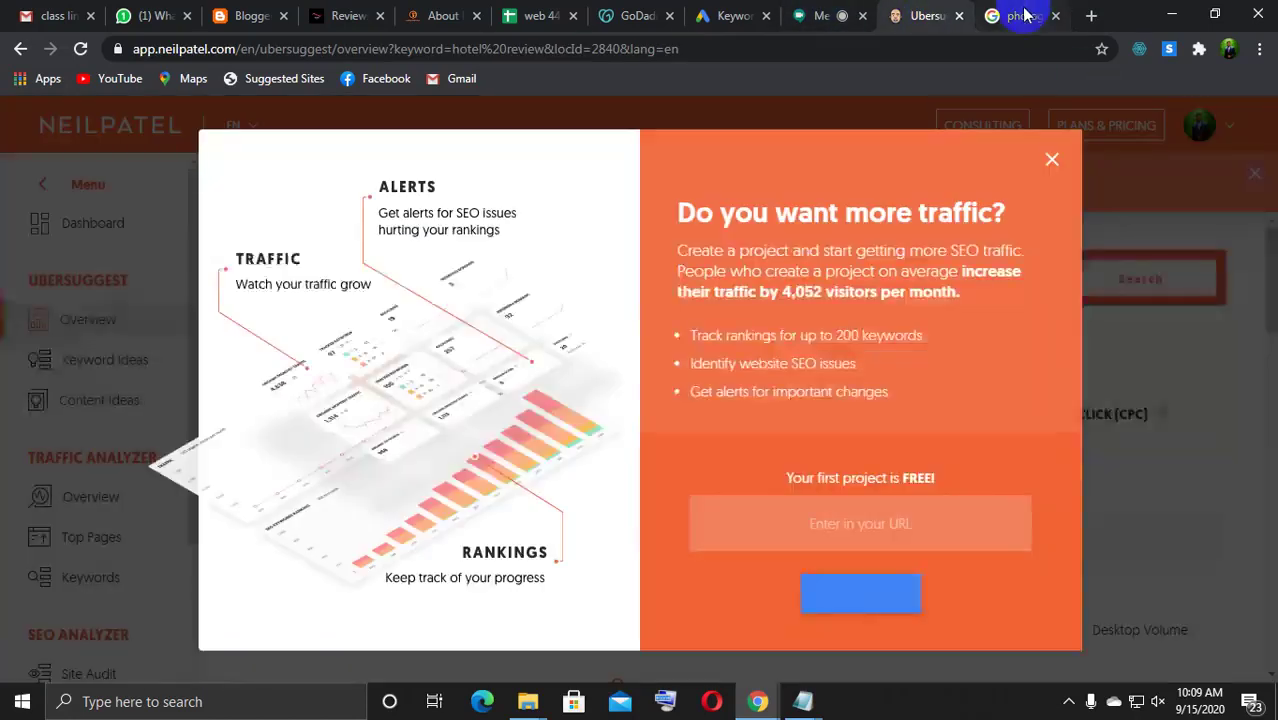
pyautogui.click(1050, 166)
pyautogui.click(1022, 16)
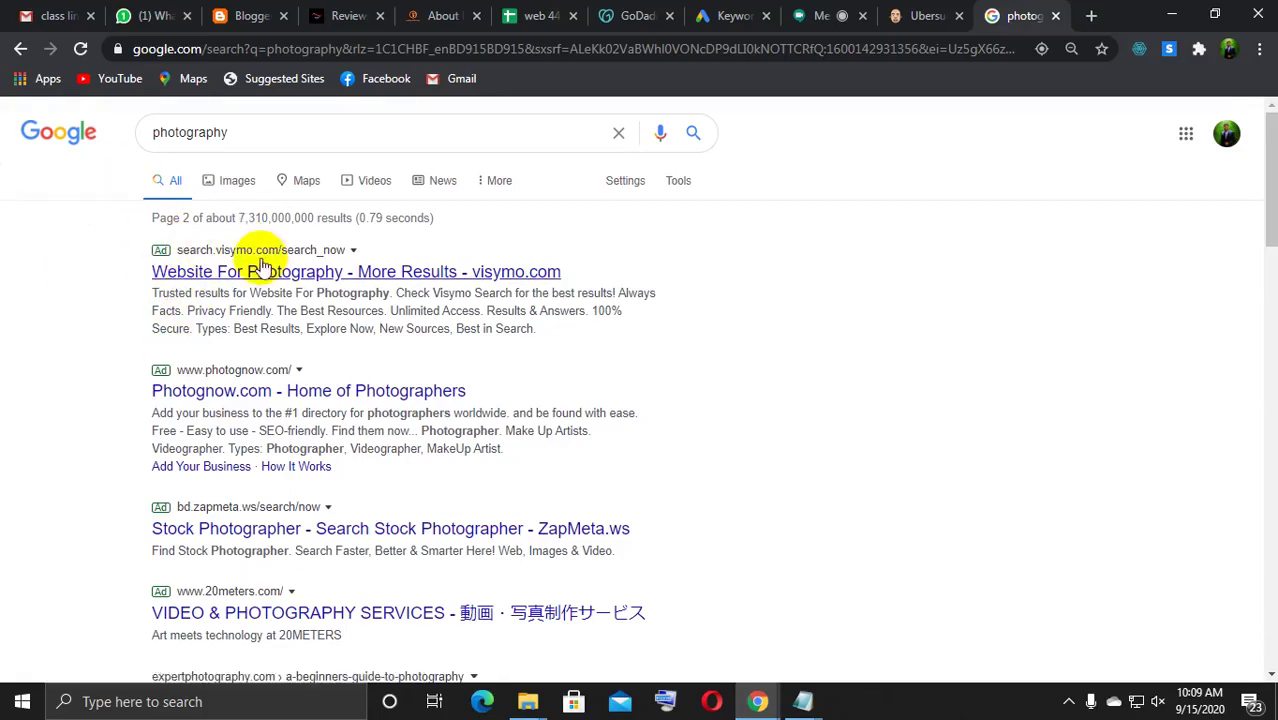
# Open The Guardian photography result and the "Photography for Beginners (The Ultimate Guide in 2020)" result in new tabs
pyautogui.scroll(-3, 282, 476)
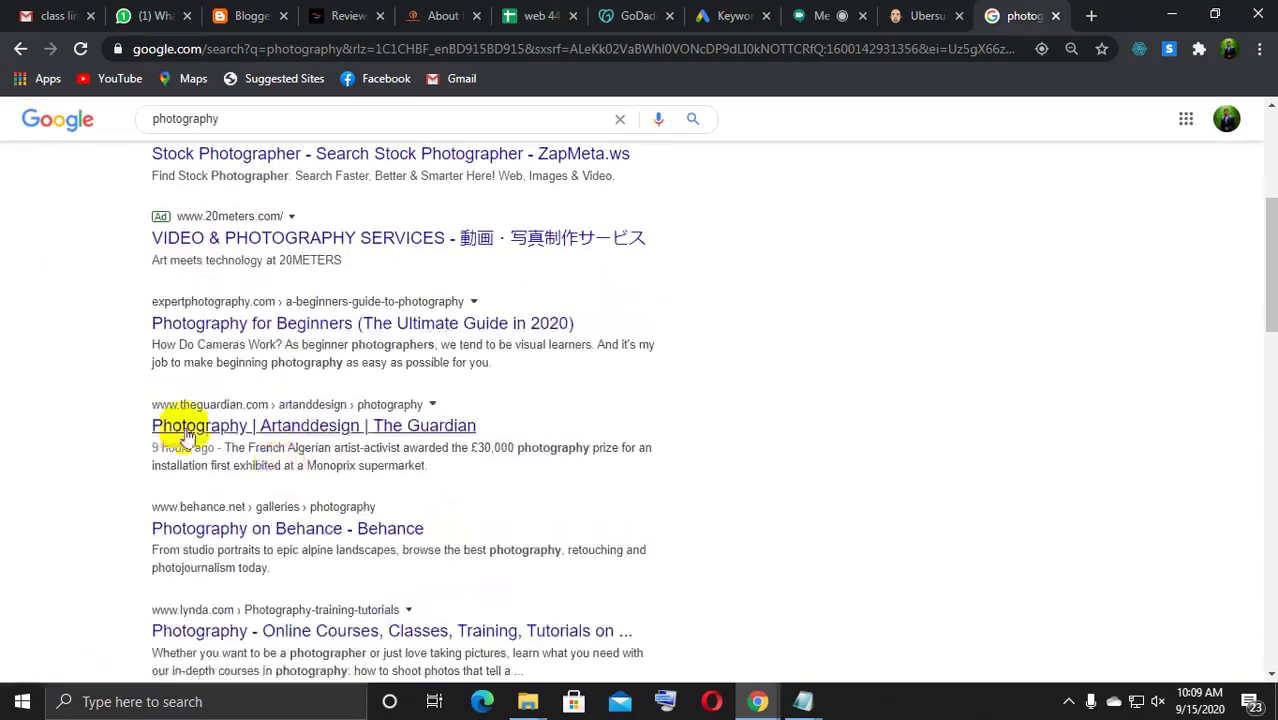
pyautogui.rightClick(253, 425)
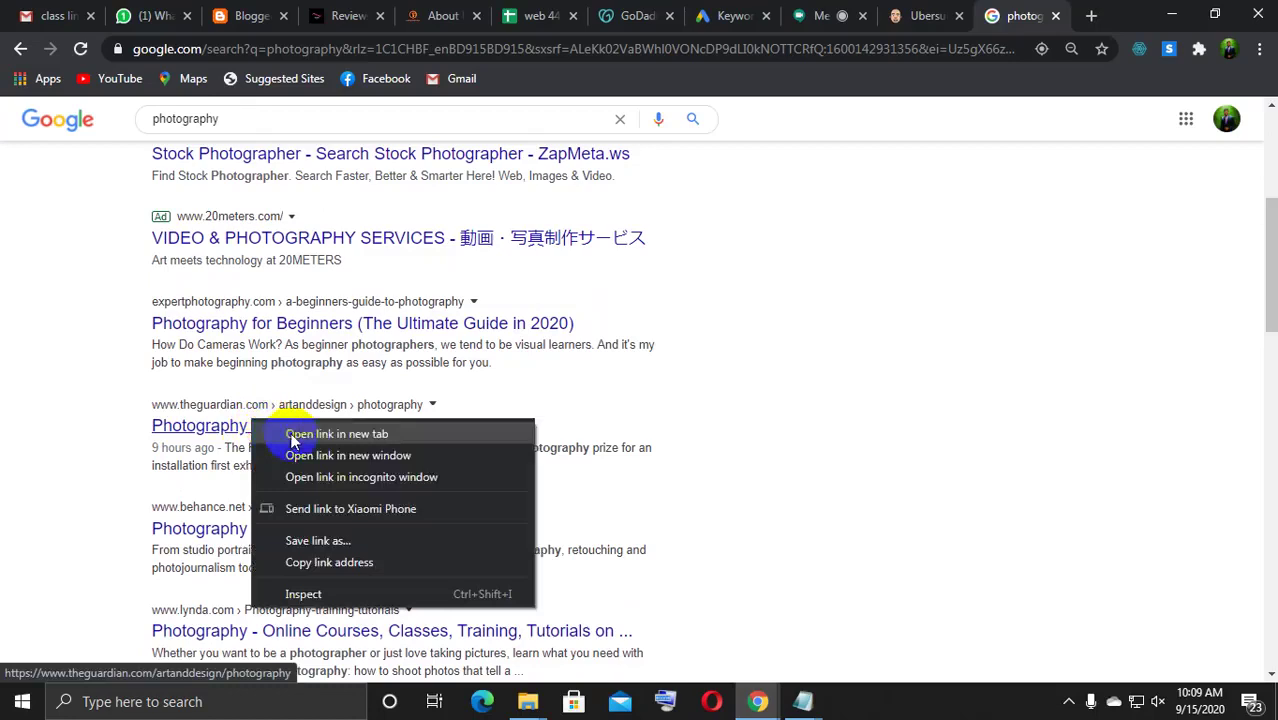
pyautogui.click(291, 433)
pyautogui.rightClick(216, 322)
pyautogui.click(280, 331)
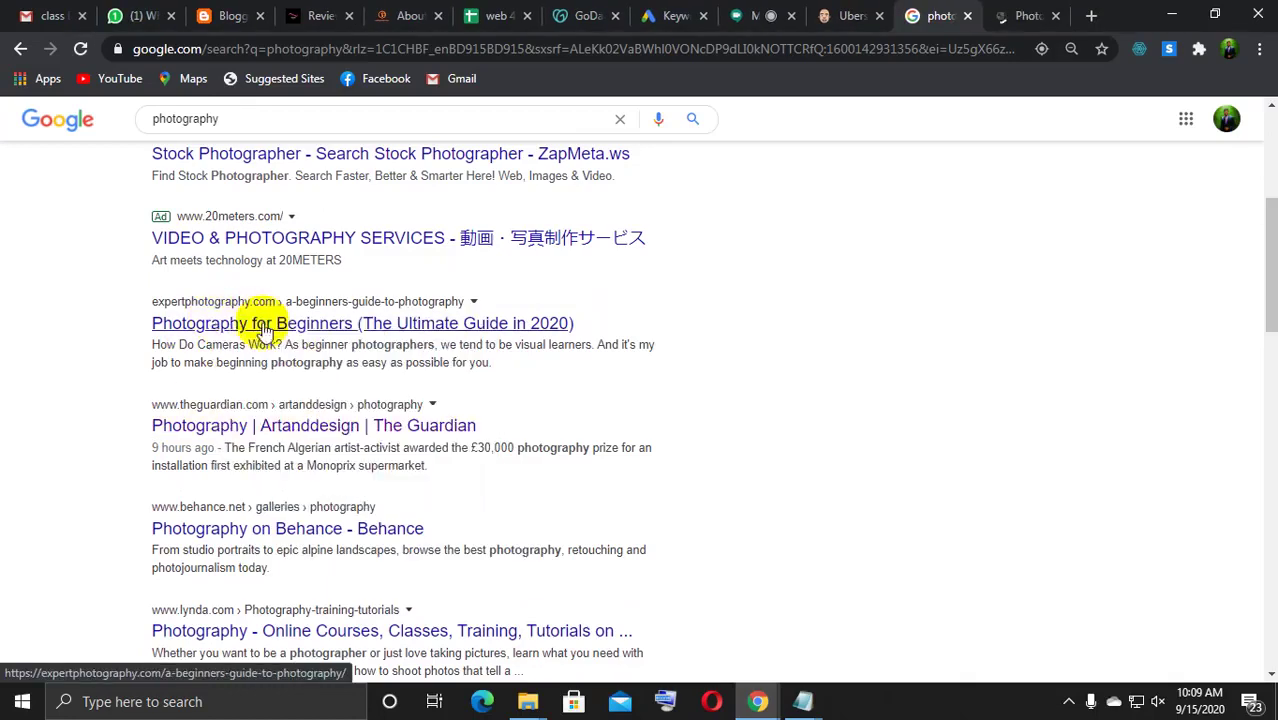
# Compare the paid ads with the organic listings on page 2 of the "photography" results
pyautogui.scroll(3, 318, 420)
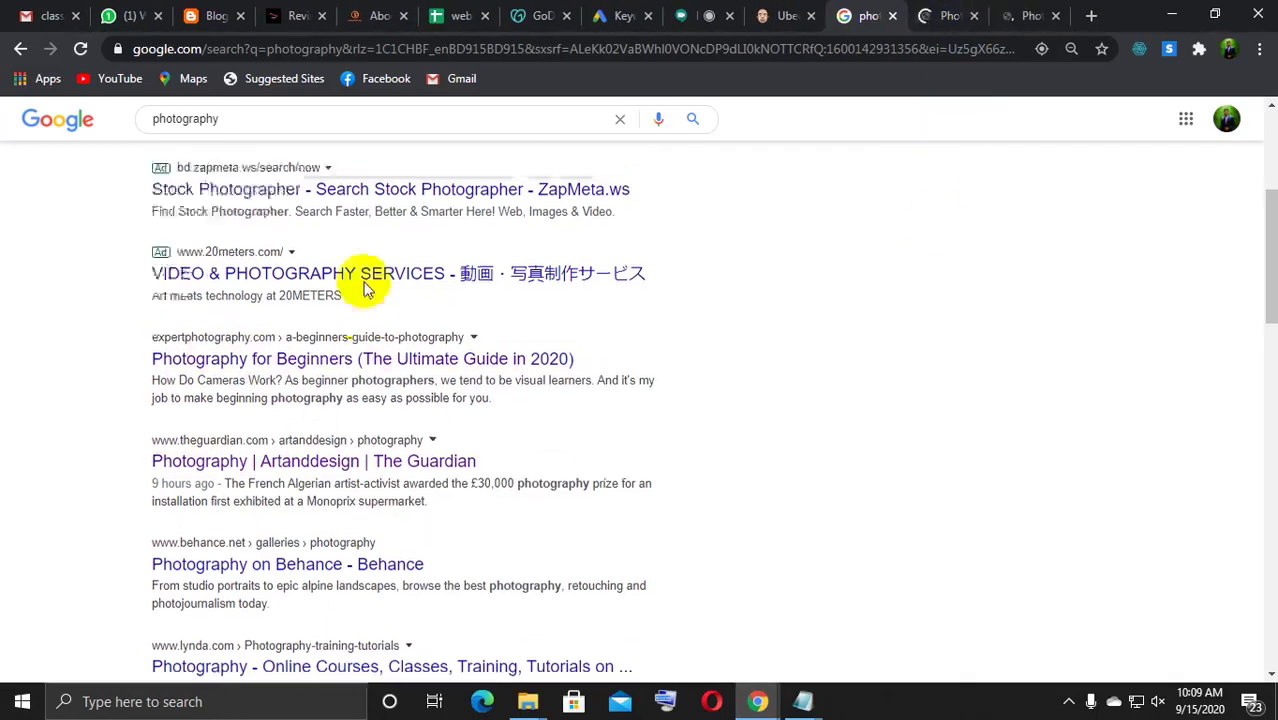
pyautogui.scroll(-1, 222, 519)
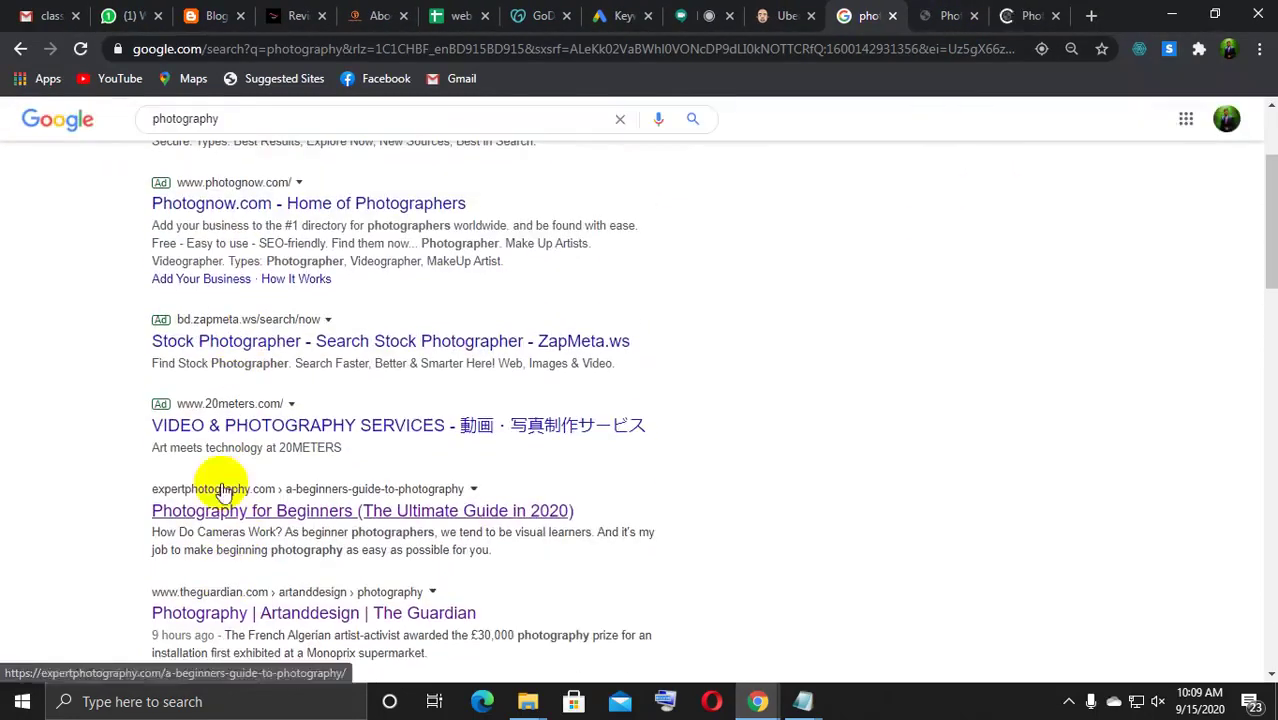
pyautogui.scroll(4, 214, 437)
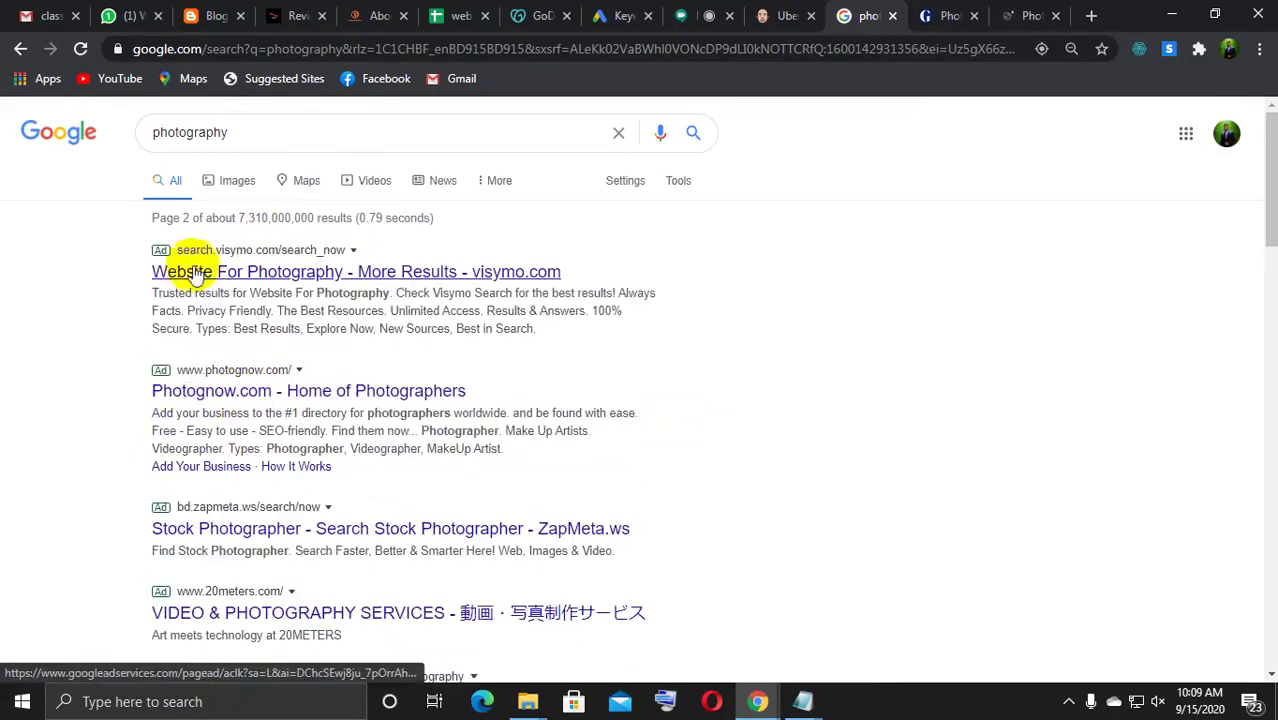
pyautogui.scroll(-4, 300, 543)
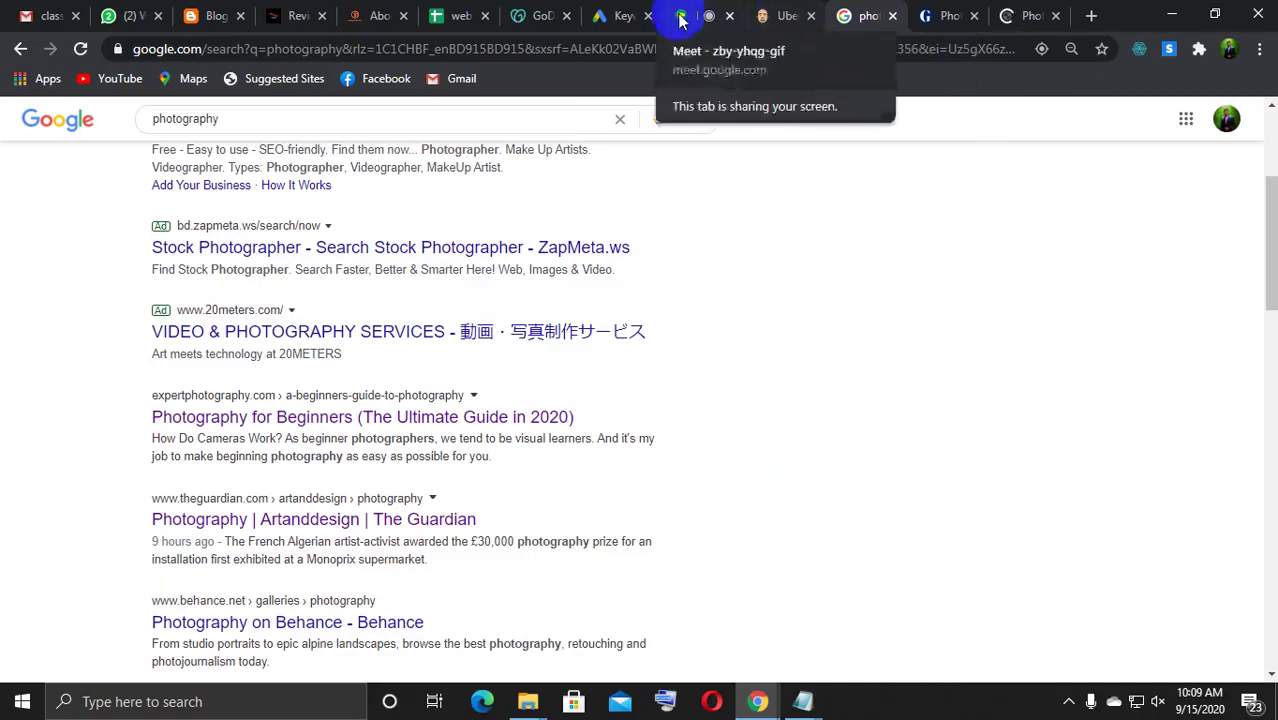
# Switch to Google Ads Keyword Planner and examine the low and high top of page bid columns for "hotel review"
pyautogui.click(625, 15)
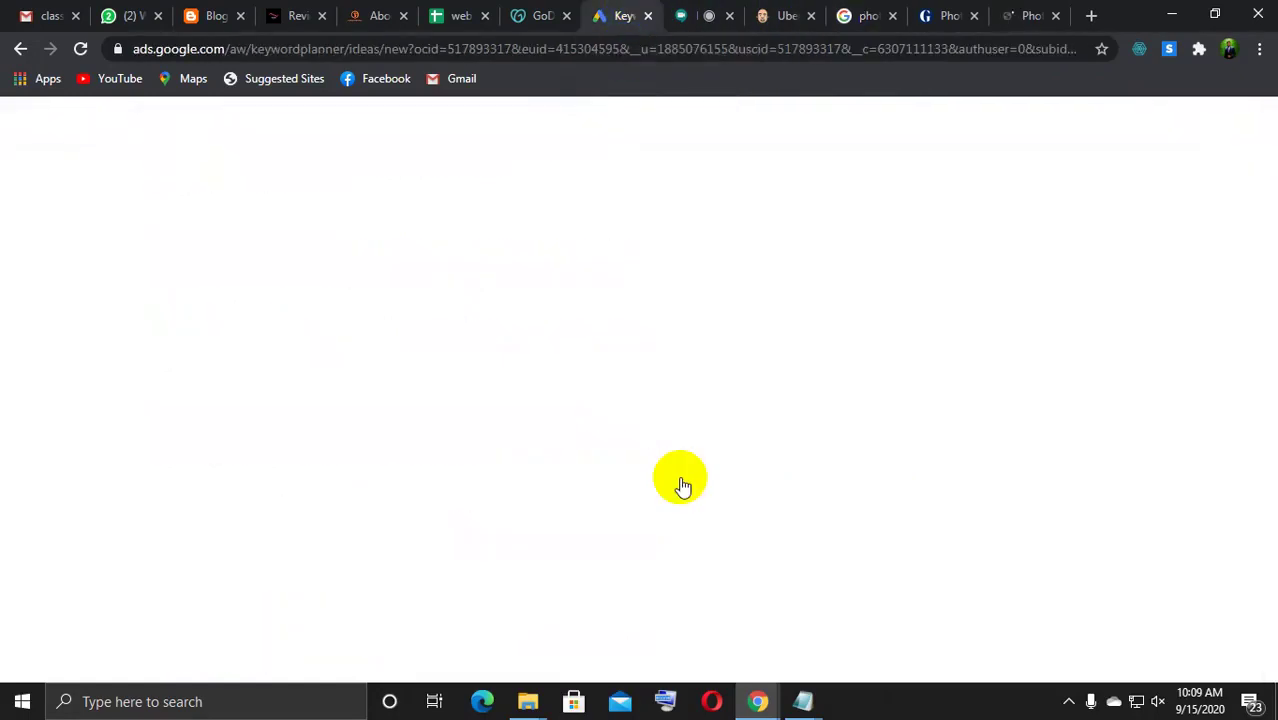
pyautogui.click(617, 55)
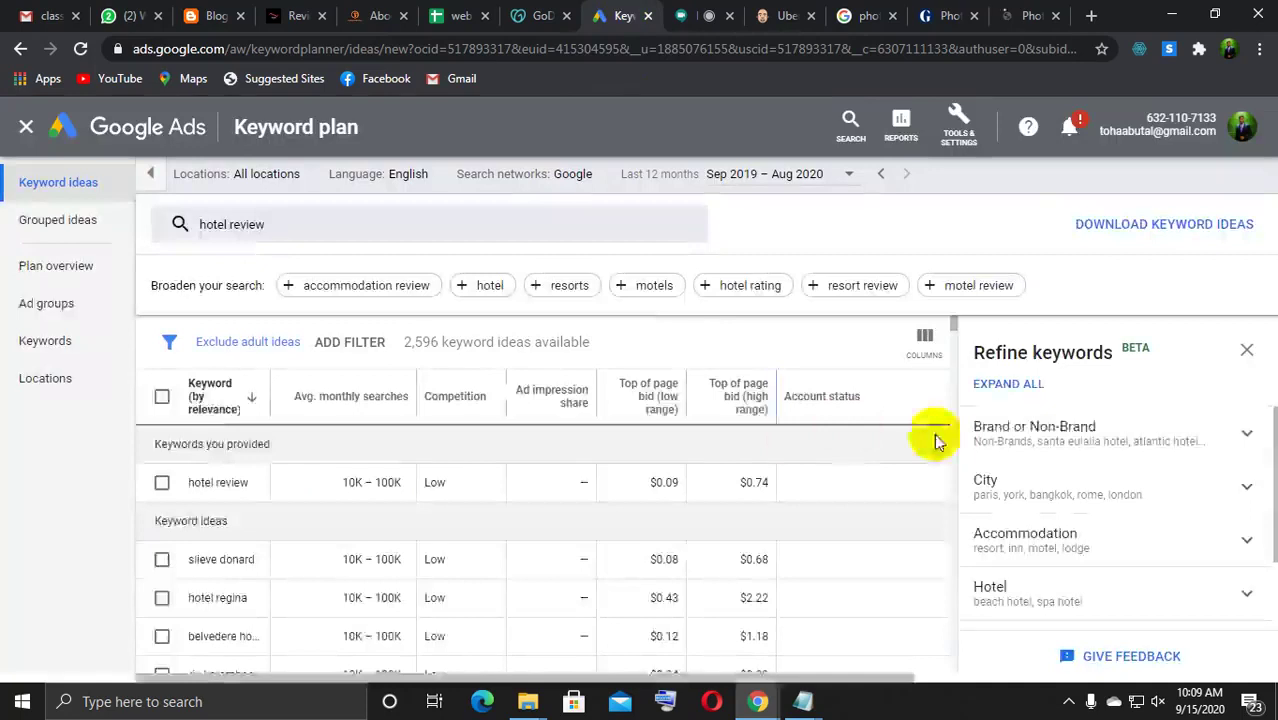
pyautogui.scroll(-1, 790, 442)
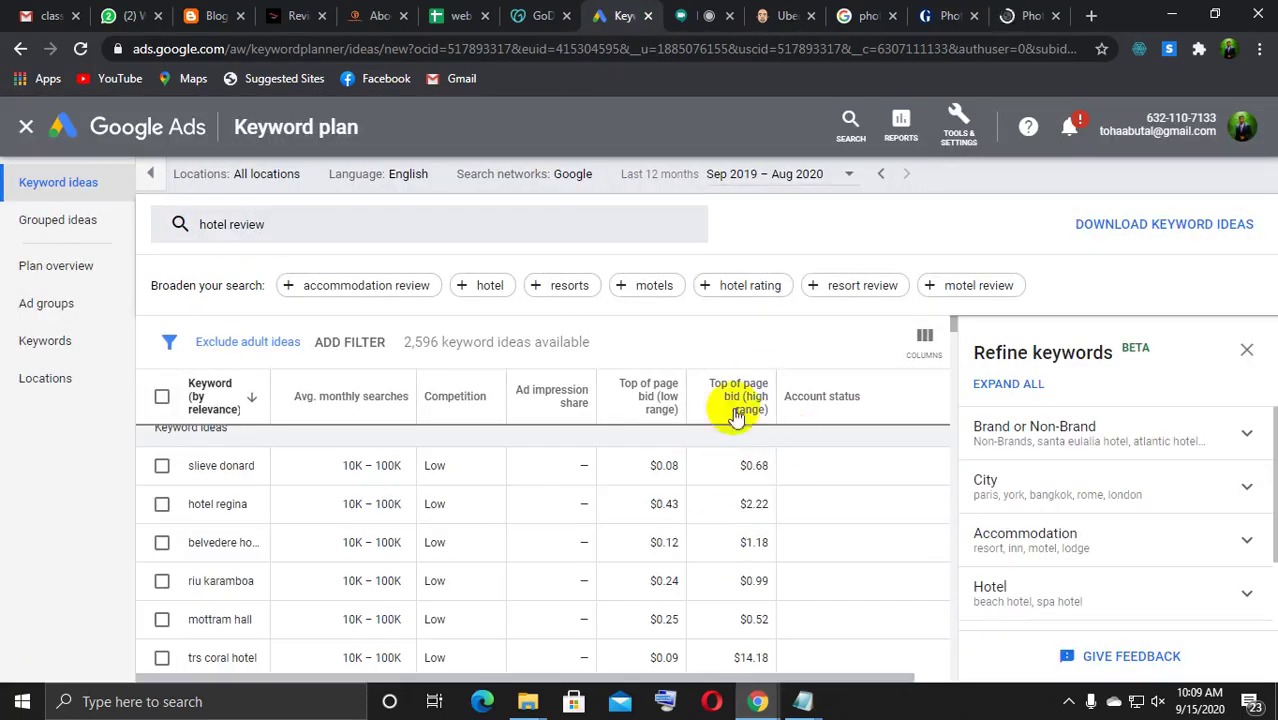
pyautogui.scroll(1, 730, 440)
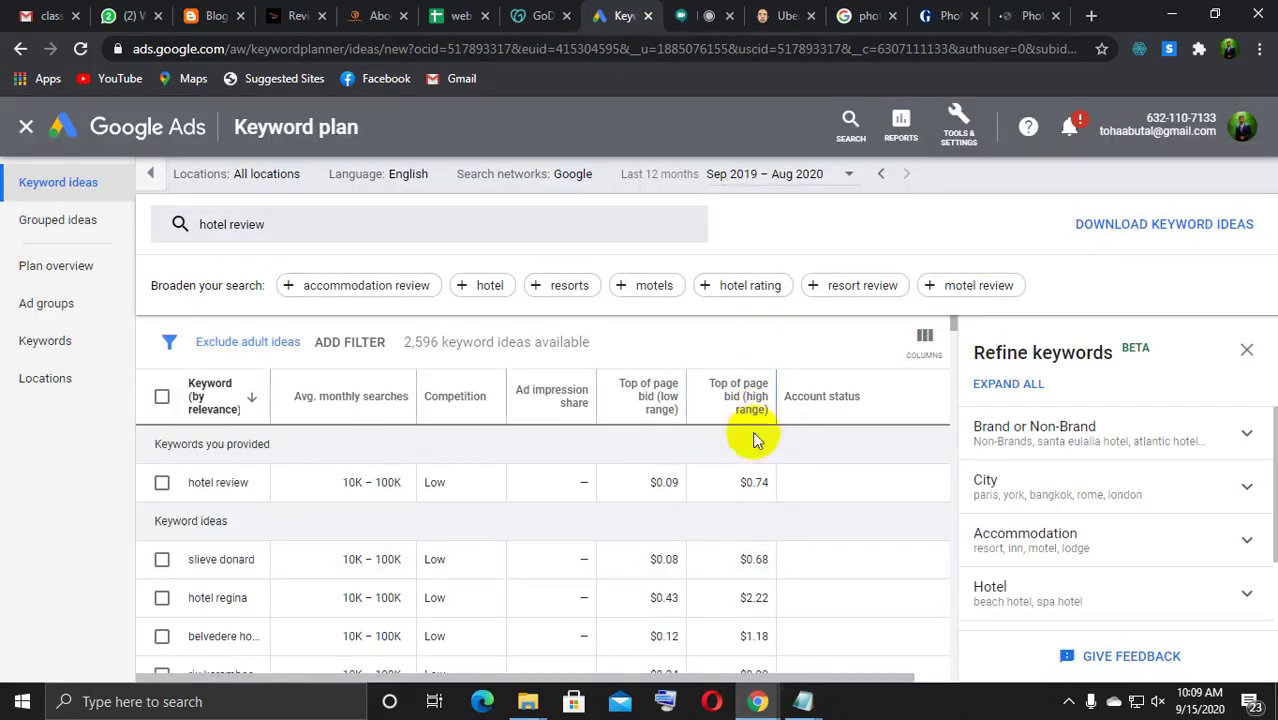
pyautogui.moveTo(752, 408)
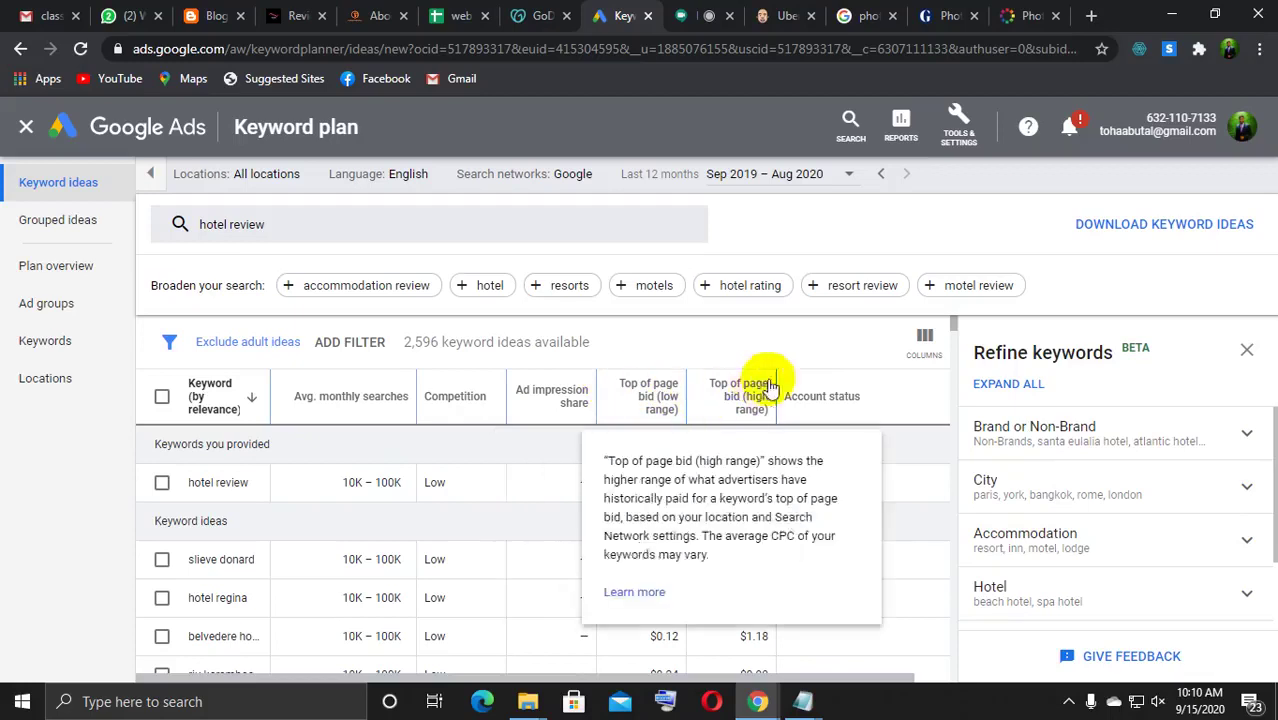
pyautogui.moveTo(667, 406)
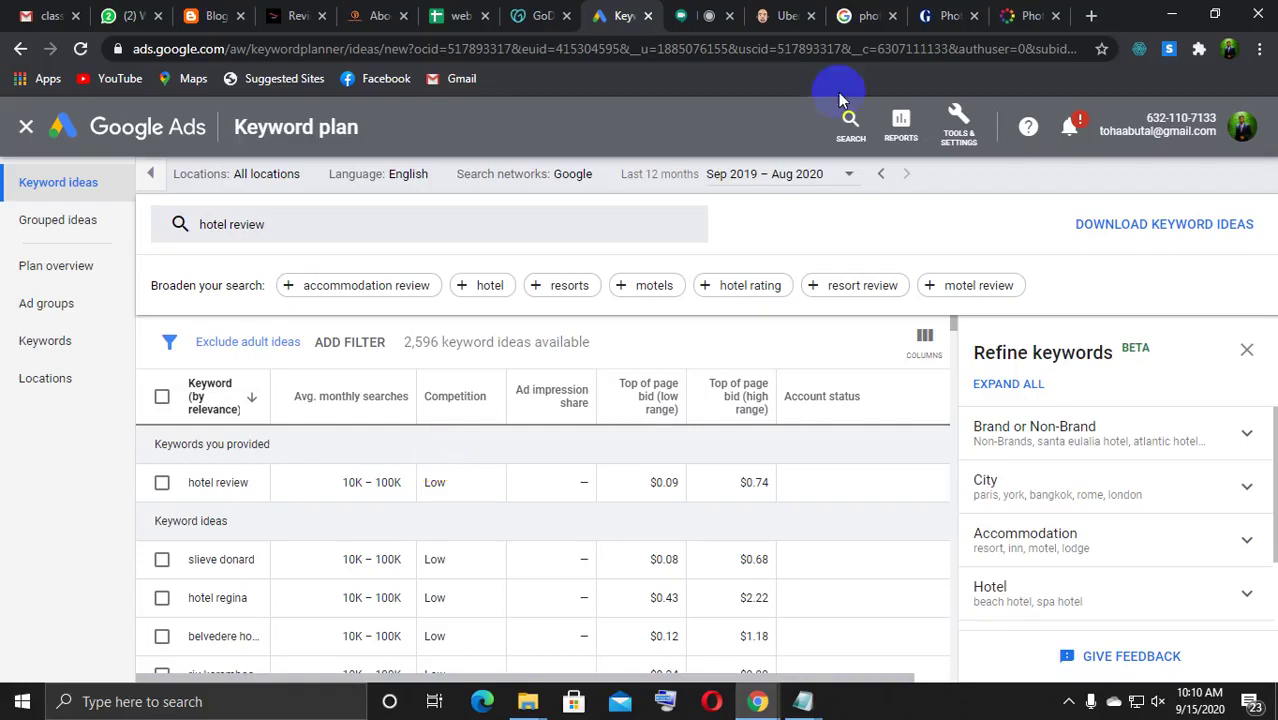
# Return to the Google "photography" results and review how the ads are placed above the organic listings
pyautogui.click(858, 15)
pyautogui.scroll(3, 300, 500)
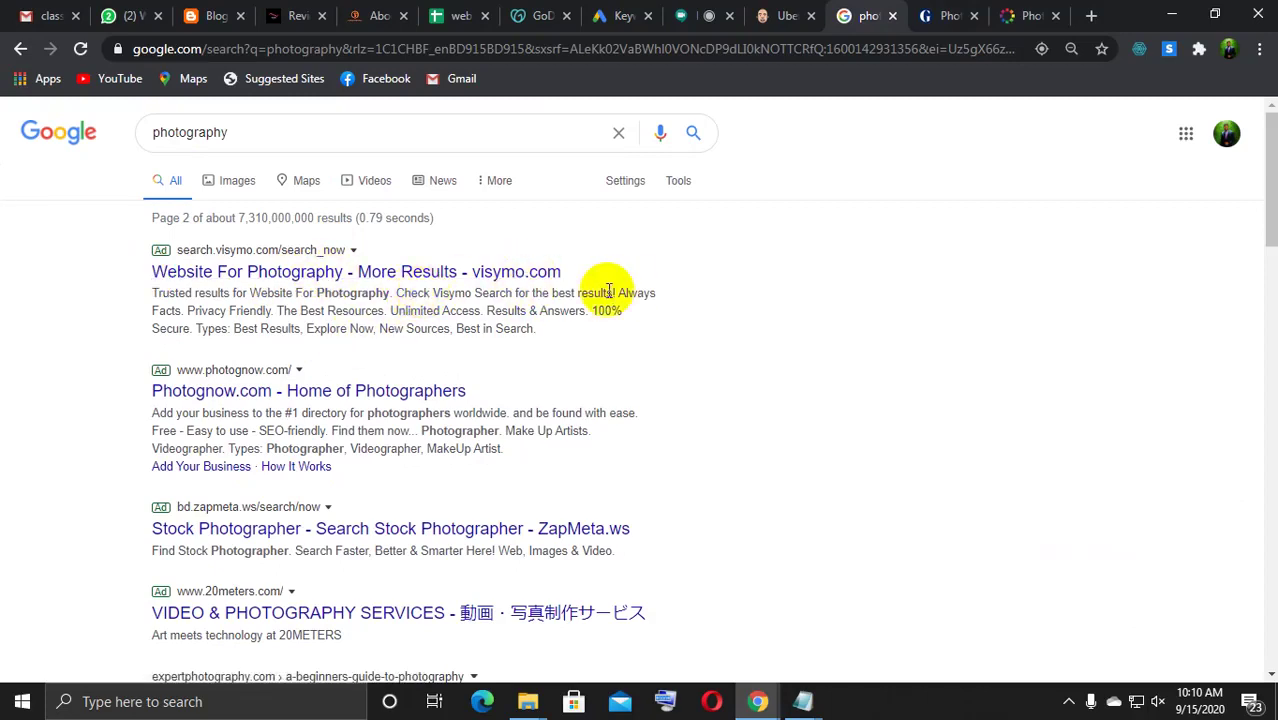
pyautogui.scroll(-5, 605, 291)
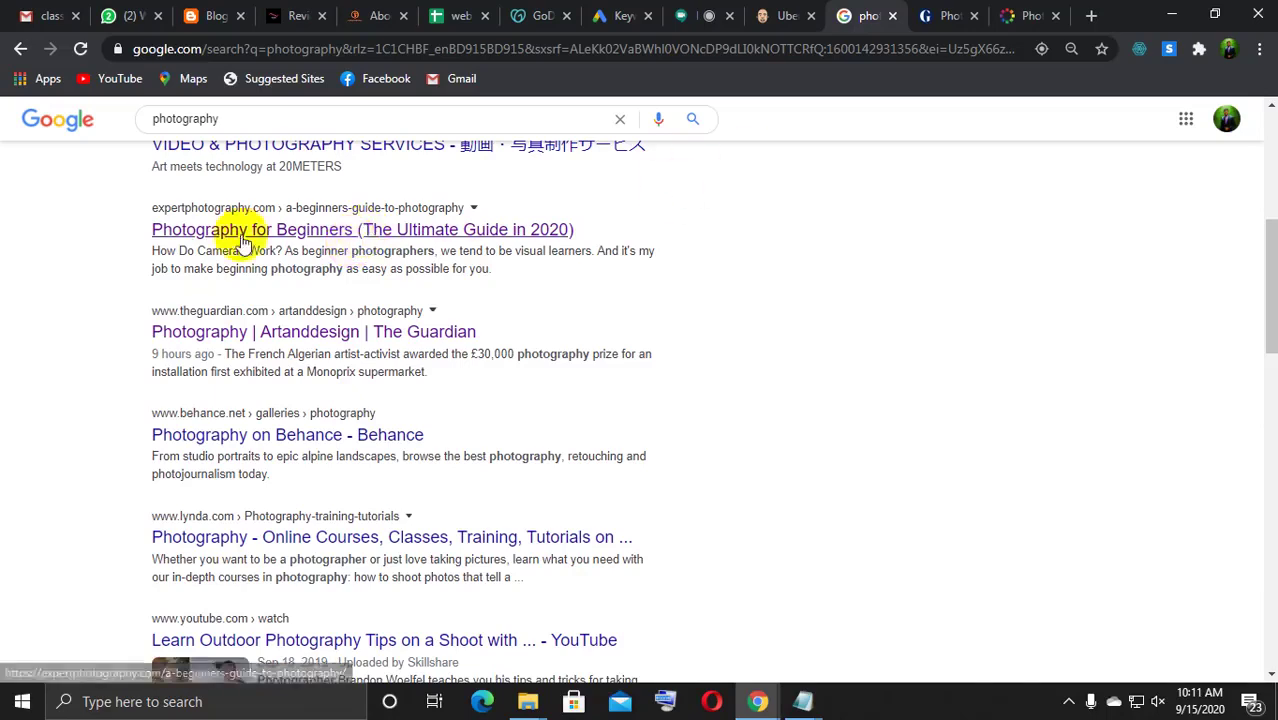
pyautogui.scroll(5, 525, 252)
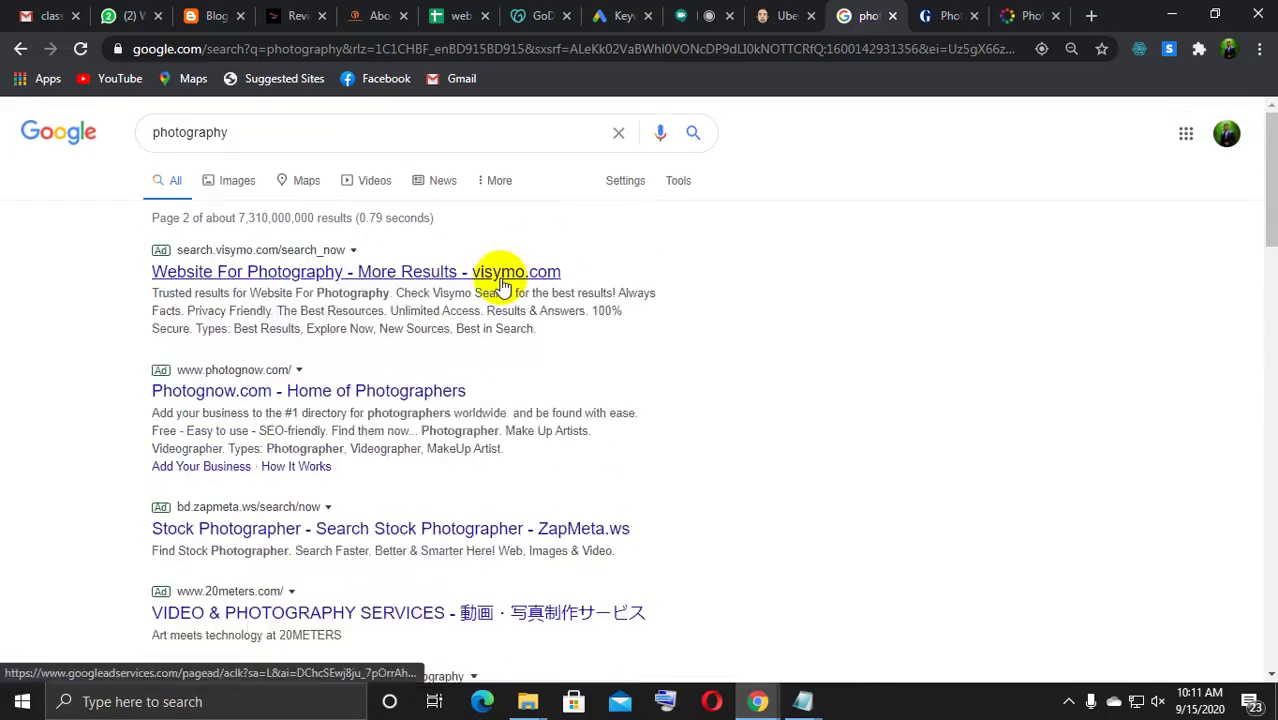
pyautogui.scroll(-4, 503, 287)
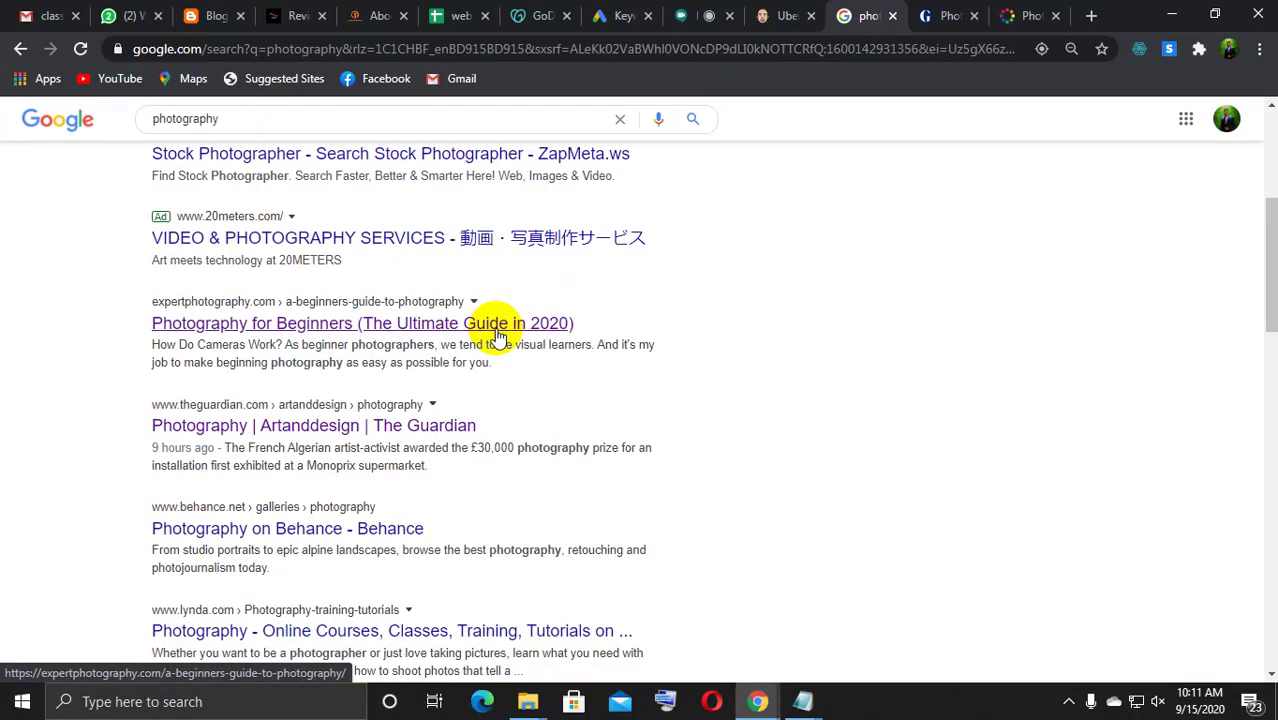
pyautogui.scroll(4, 978, 345)
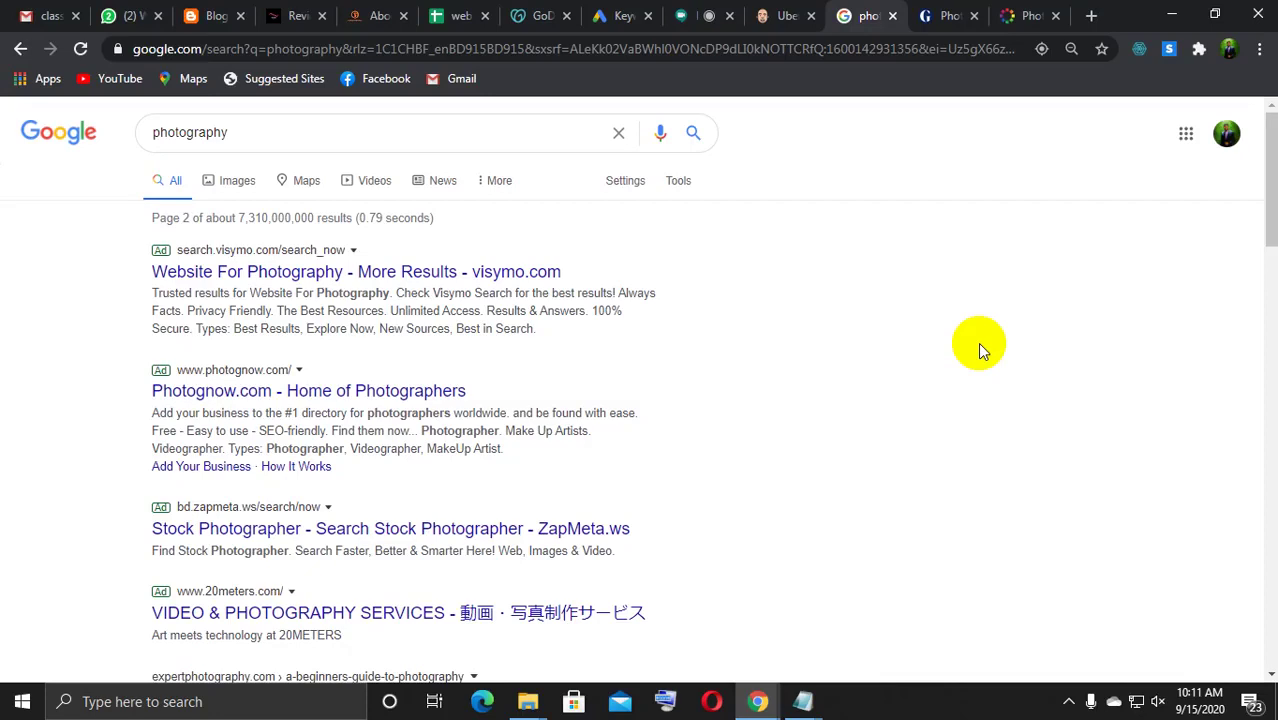
# Recheck the "hotel review" bid range in Keyword Planner, and open the visymo.com ad from the Google results in a new tab
pyautogui.click(615, 15)
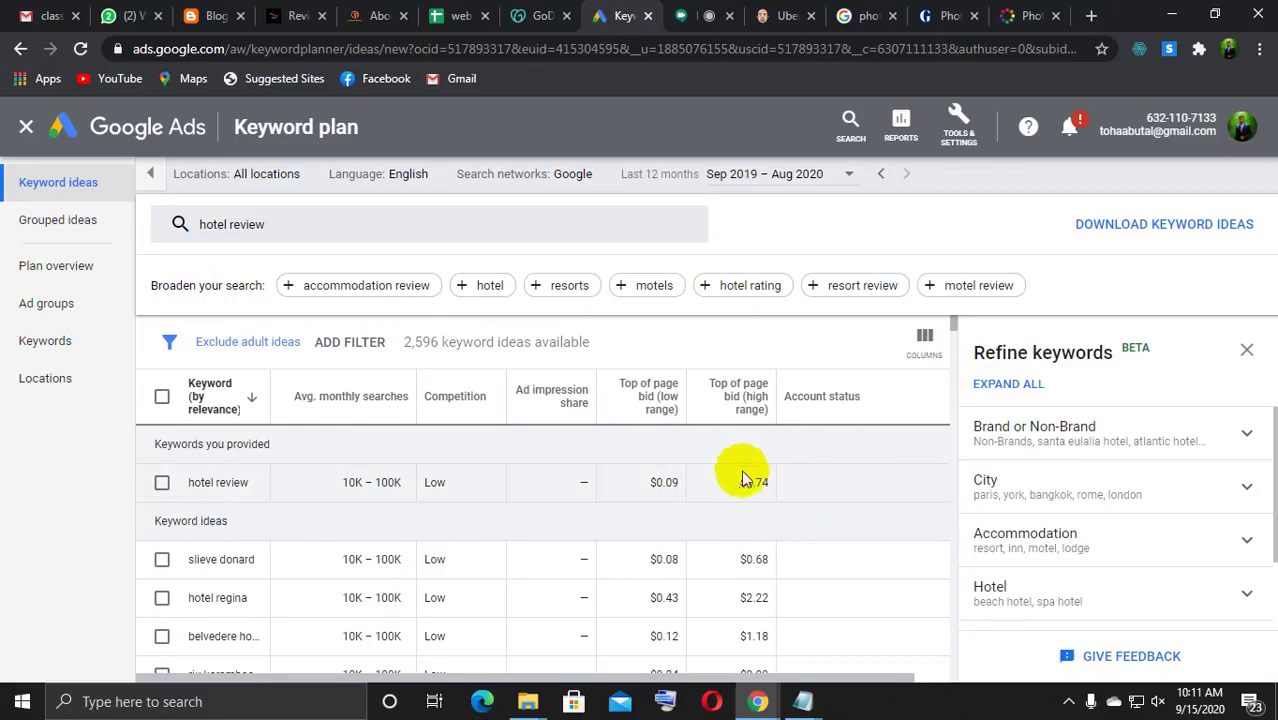
pyautogui.click(867, 18)
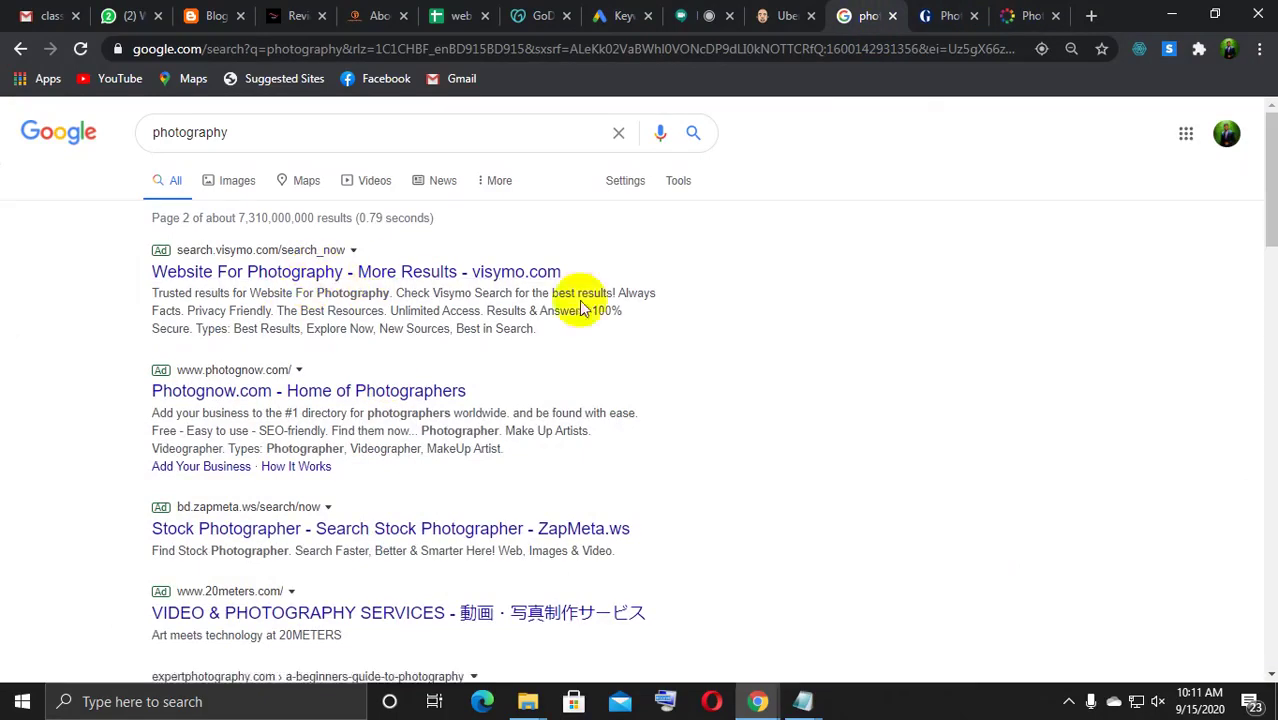
pyautogui.rightClick(326, 280)
pyautogui.click(365, 289)
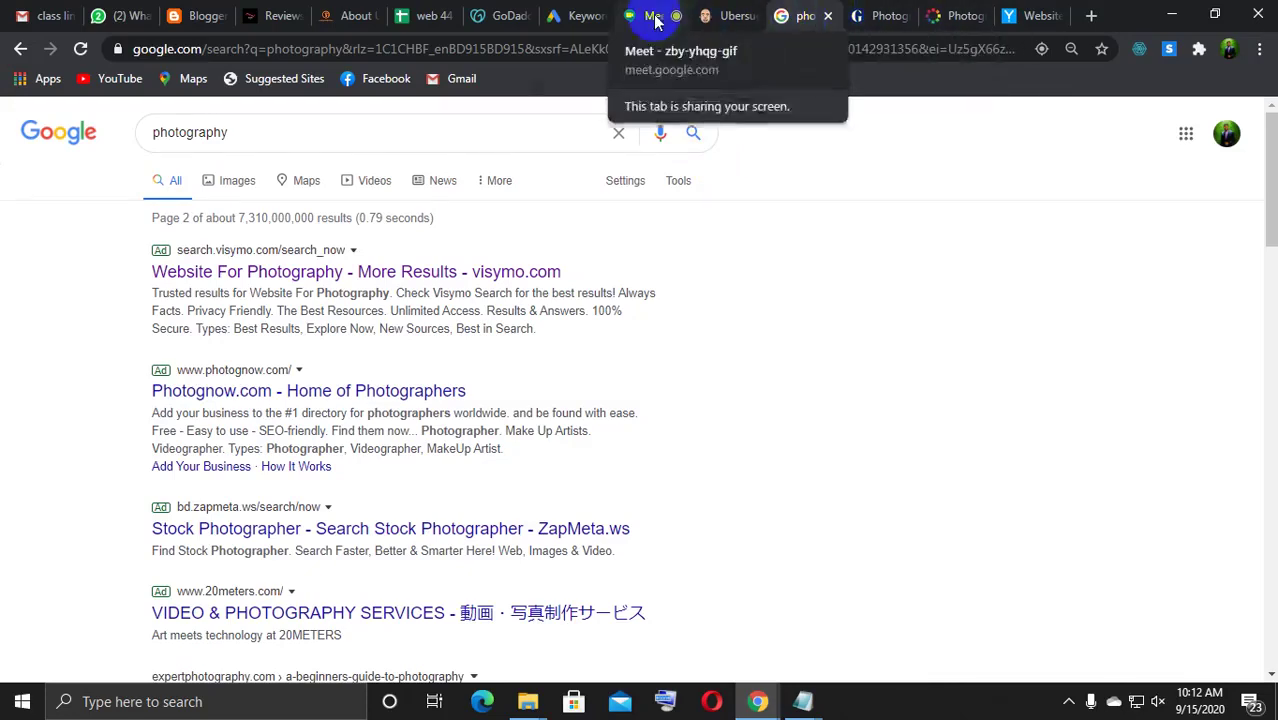
# Revisit the "hotel review" keyword ideas in Keyword Planner, and return to Google to look through the photography ads and organic results
pyautogui.click(556, 13)
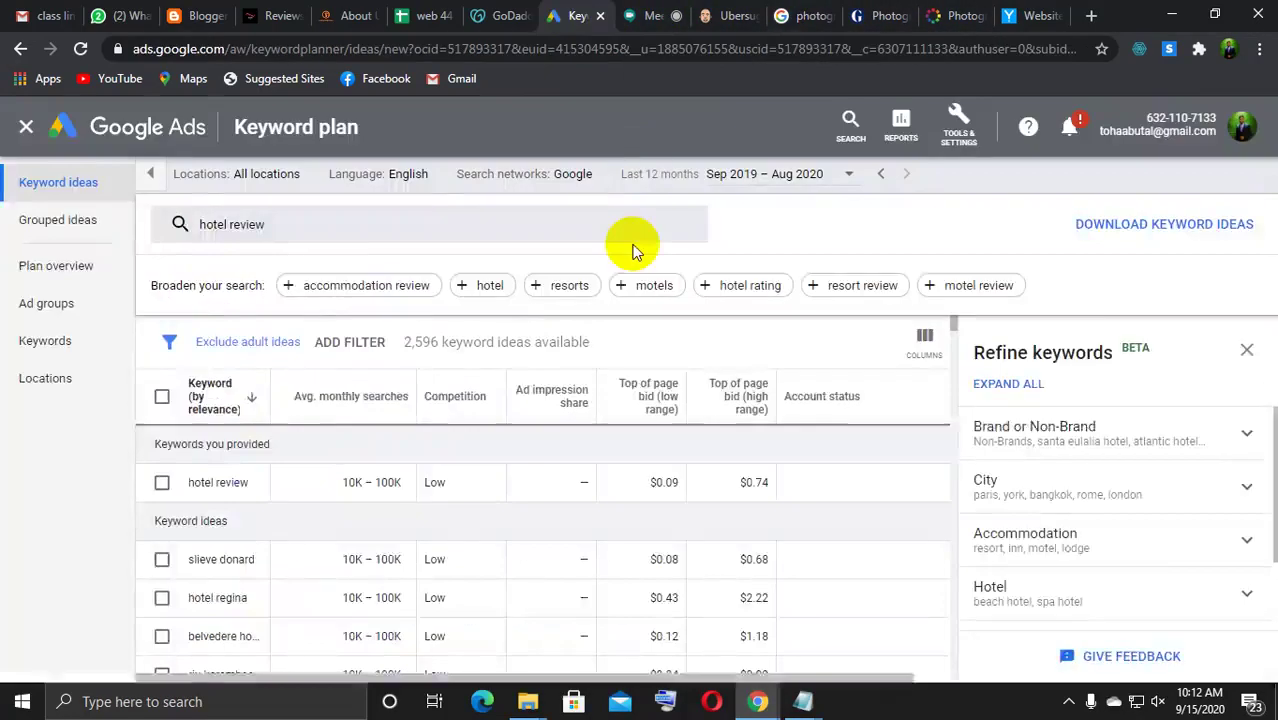
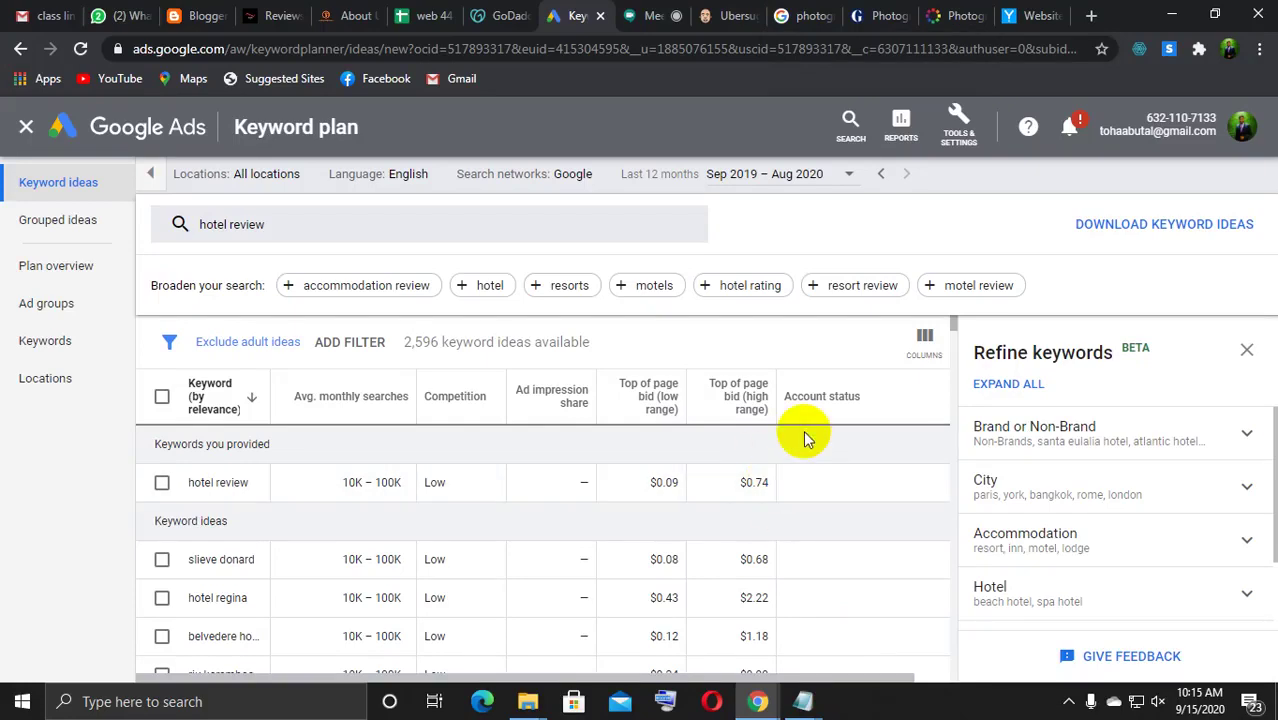
pyautogui.click(797, 17)
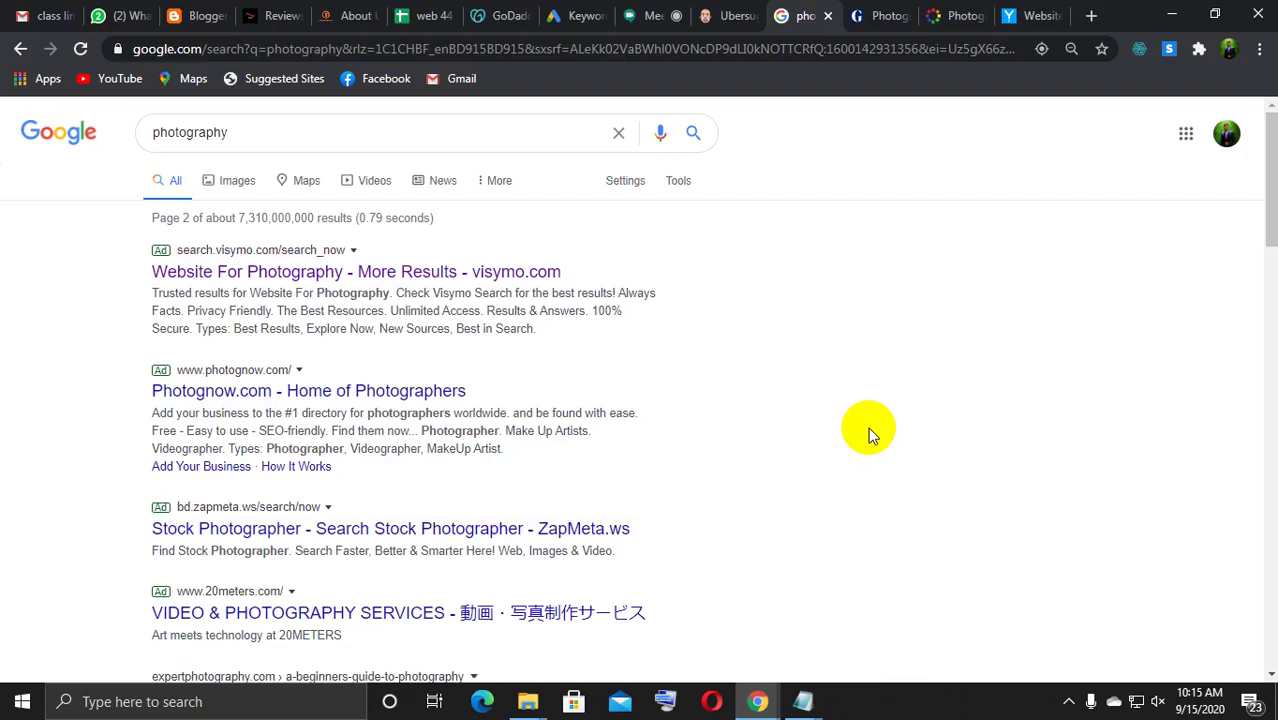
pyautogui.scroll(-2, 868, 427)
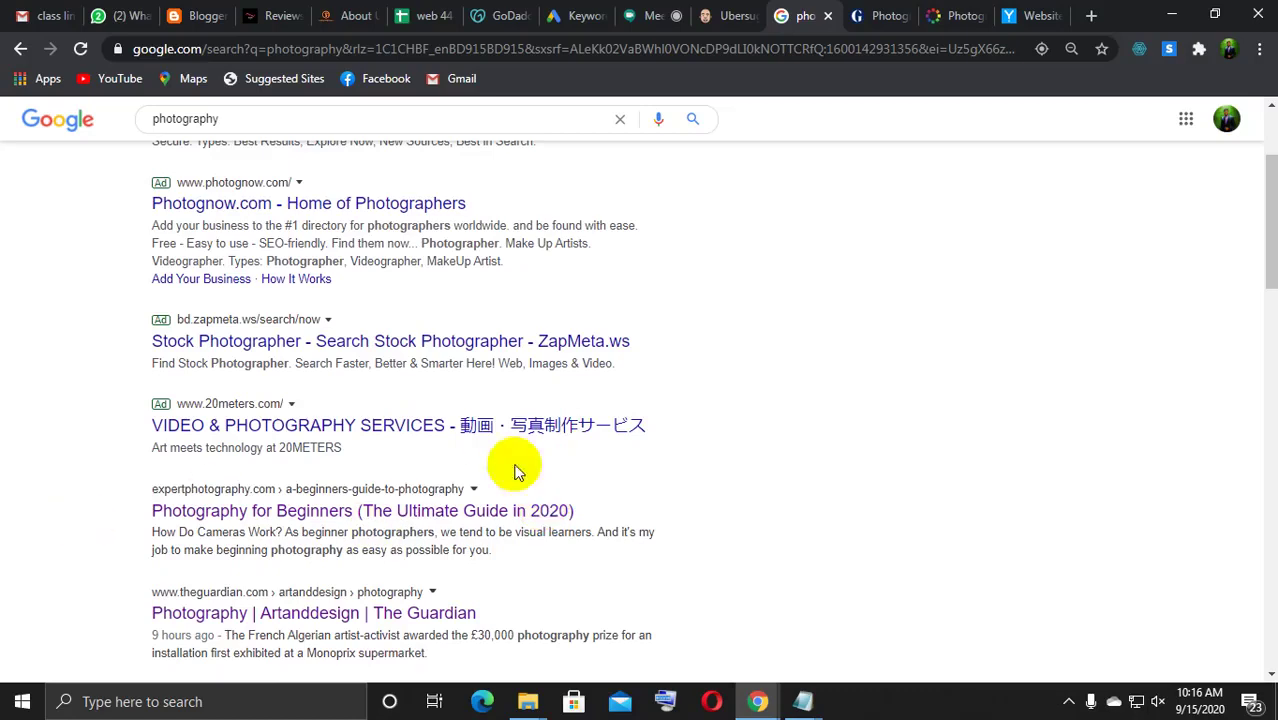
pyautogui.scroll(3, 713, 448)
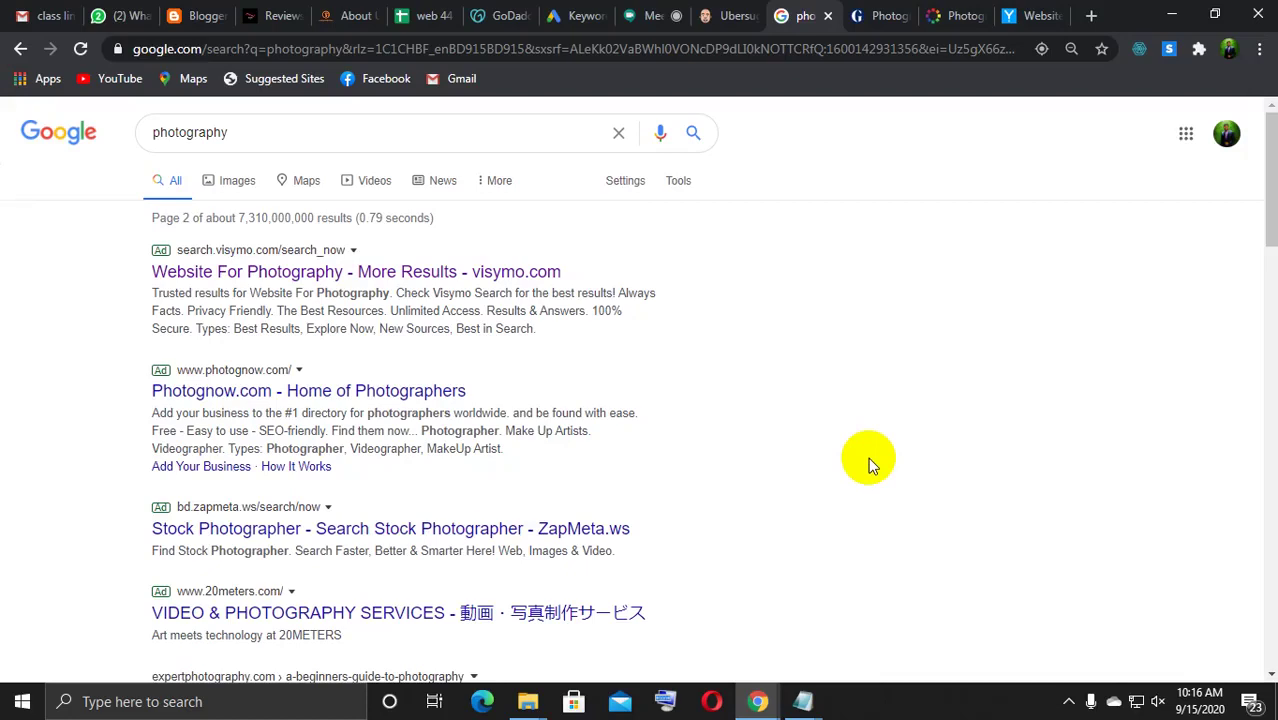
pyautogui.scroll(-3, 868, 457)
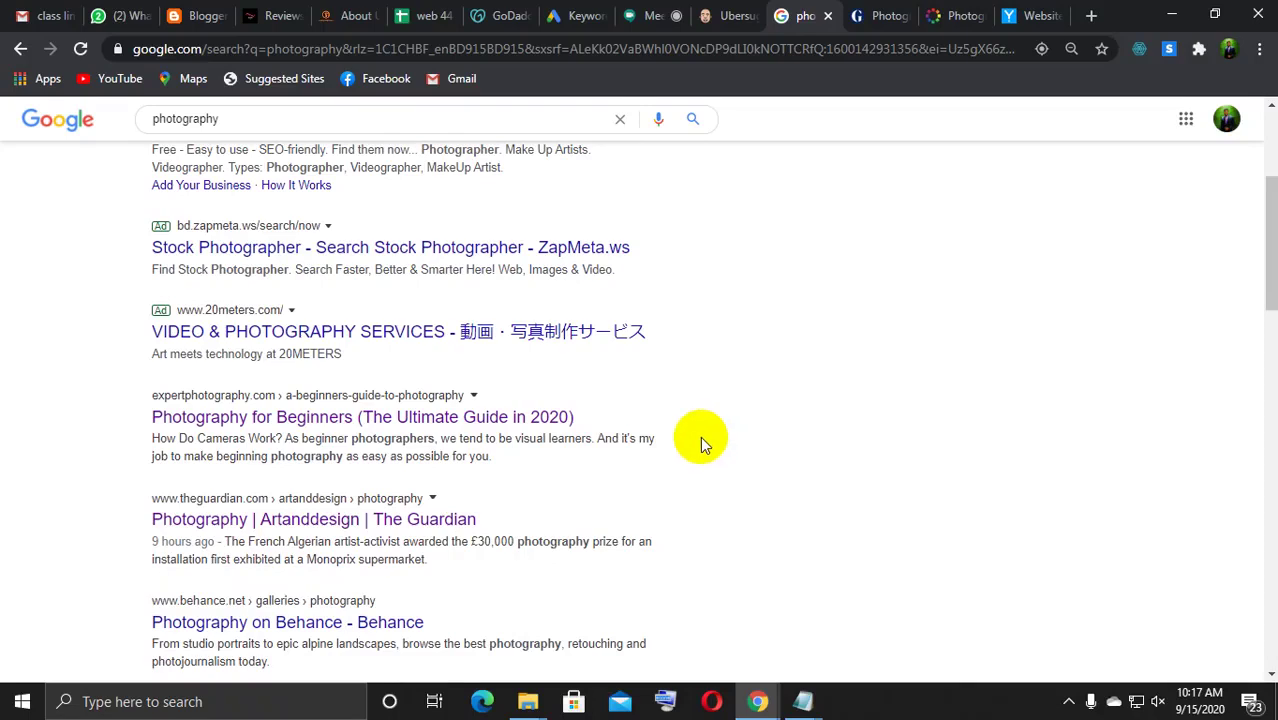
pyautogui.scroll(4, 705, 435)
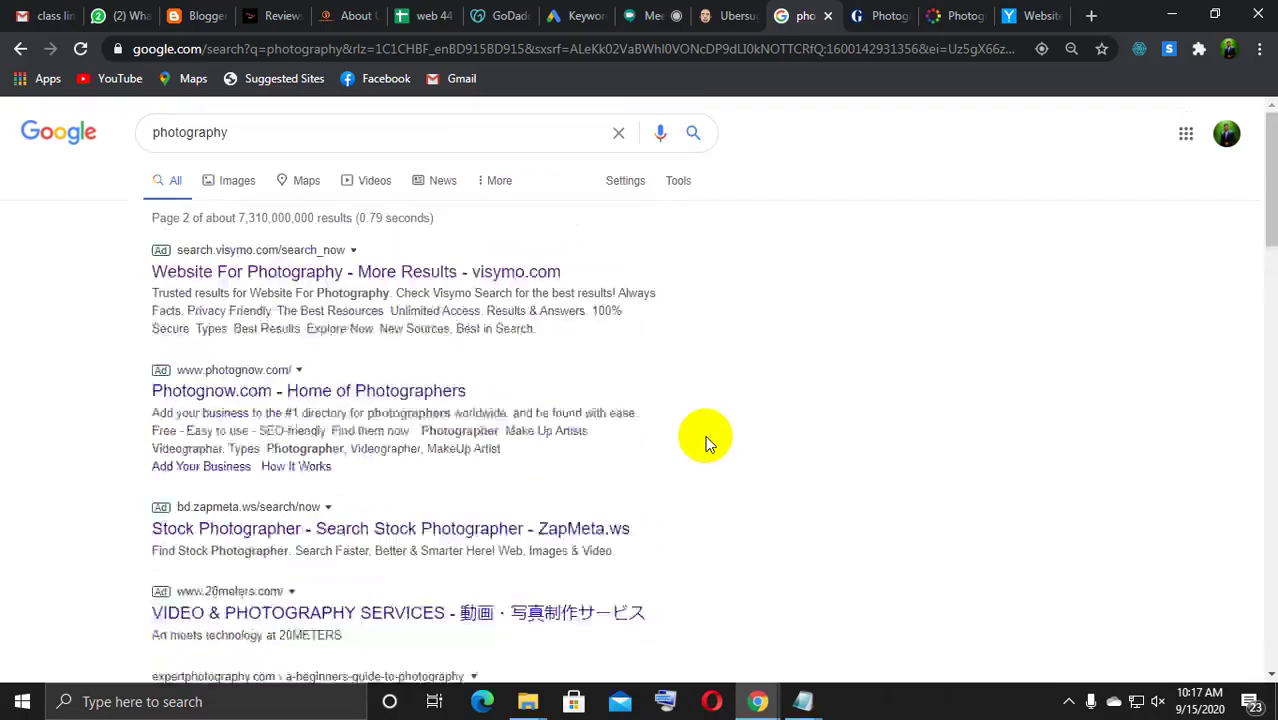
pyautogui.scroll(-6, 713, 406)
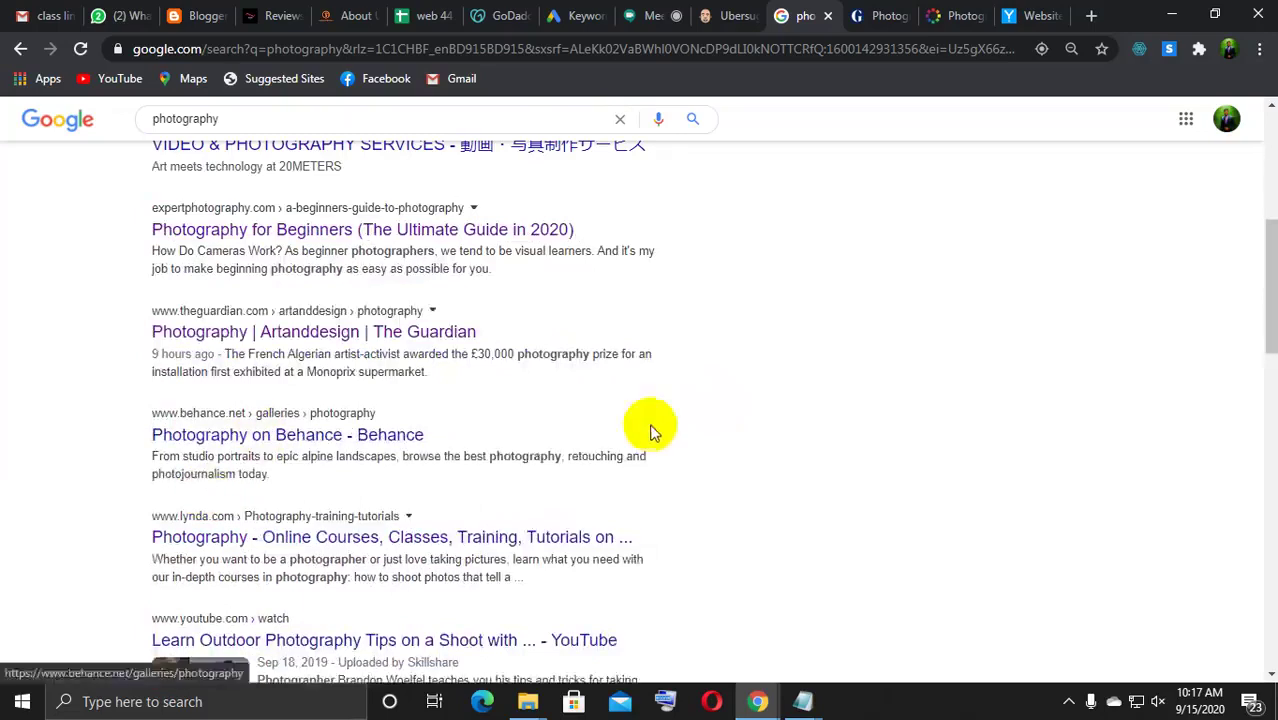
pyautogui.scroll(2, 884, 376)
pyautogui.scroll(3, 886, 372)
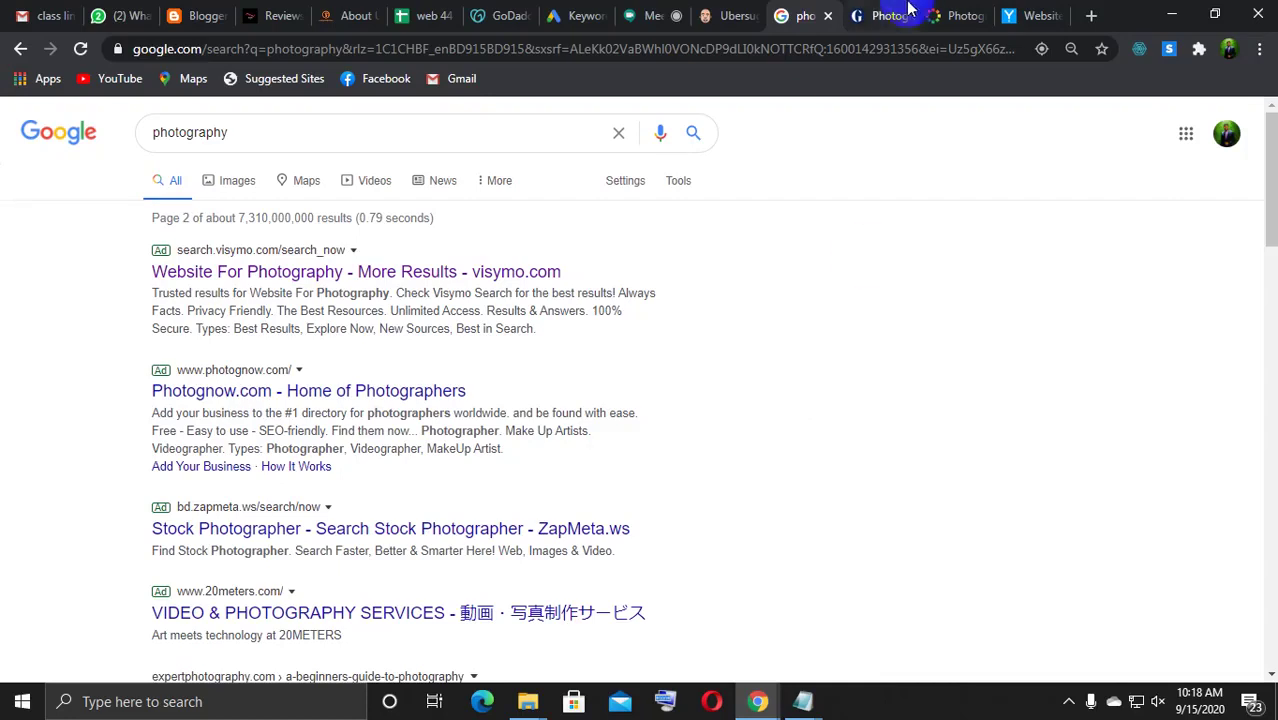
# Switch to the Ubersuggest overview for "hotel review" and review its search volume, difficulty and cost per click metrics
pyautogui.click(728, 15)
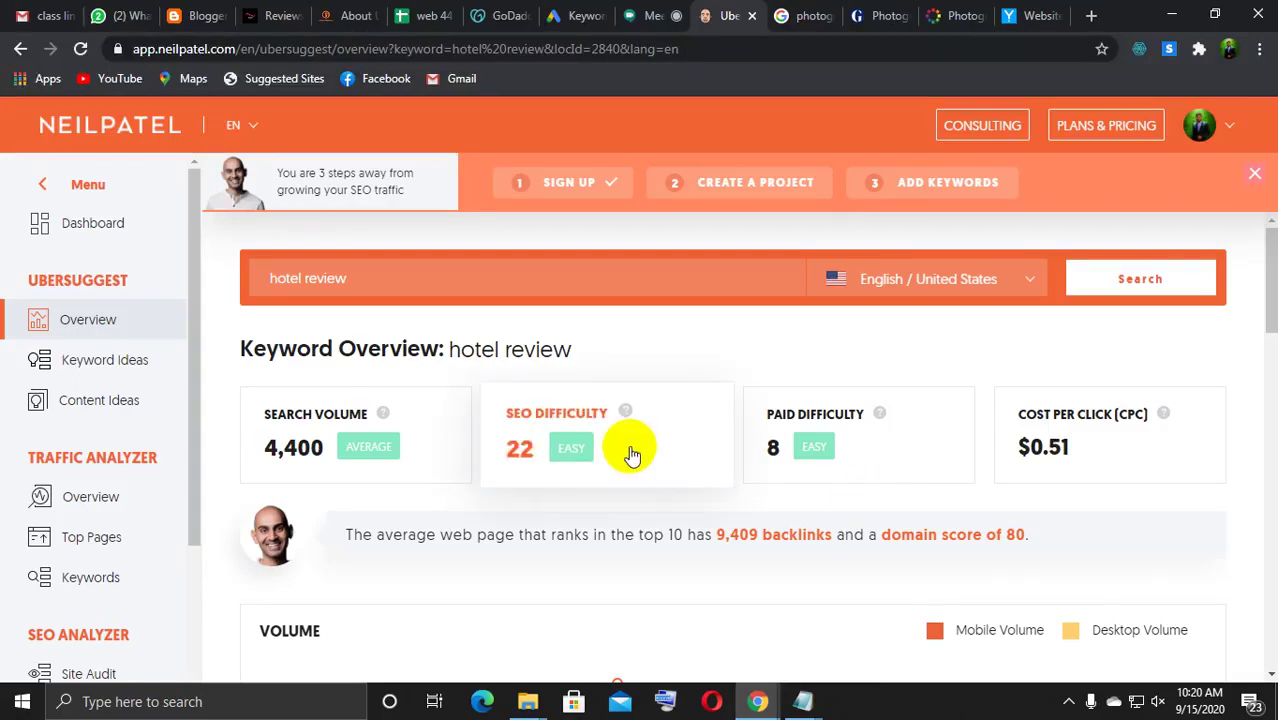
pyautogui.click(730, 48)
pyautogui.click(797, 52)
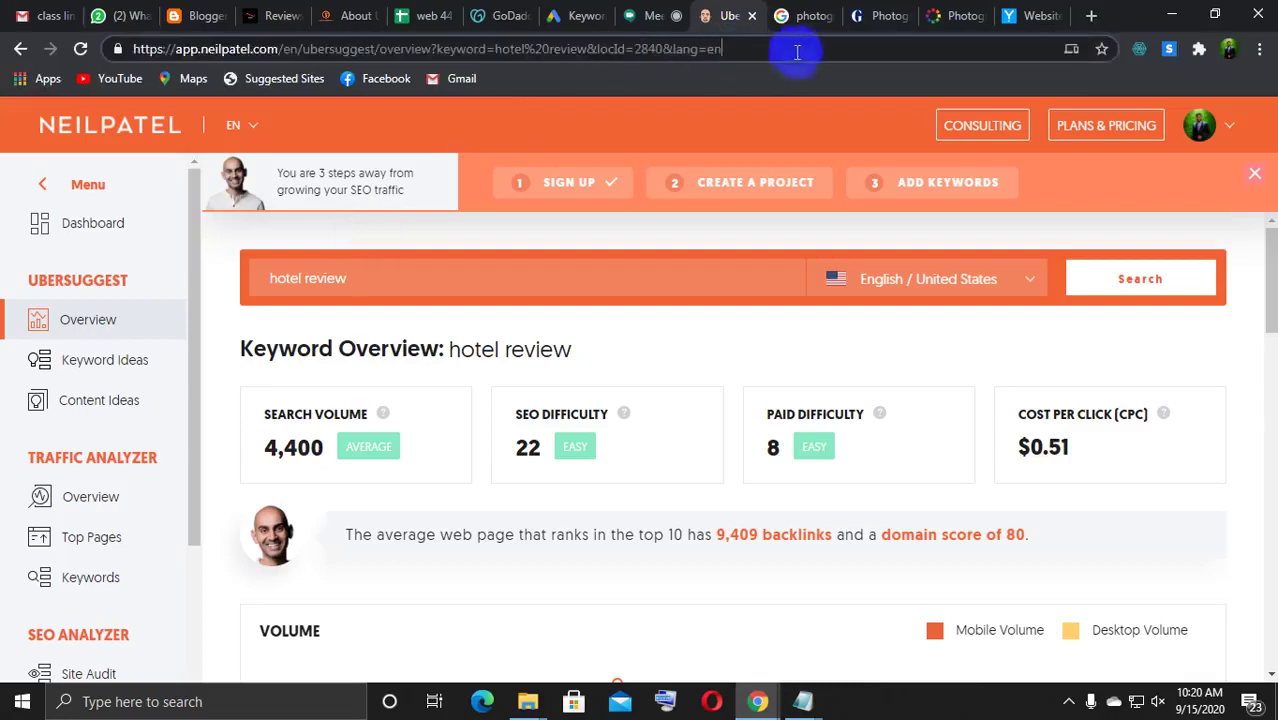
pyautogui.moveTo(797, 52); pyautogui.dragTo(127, 87)
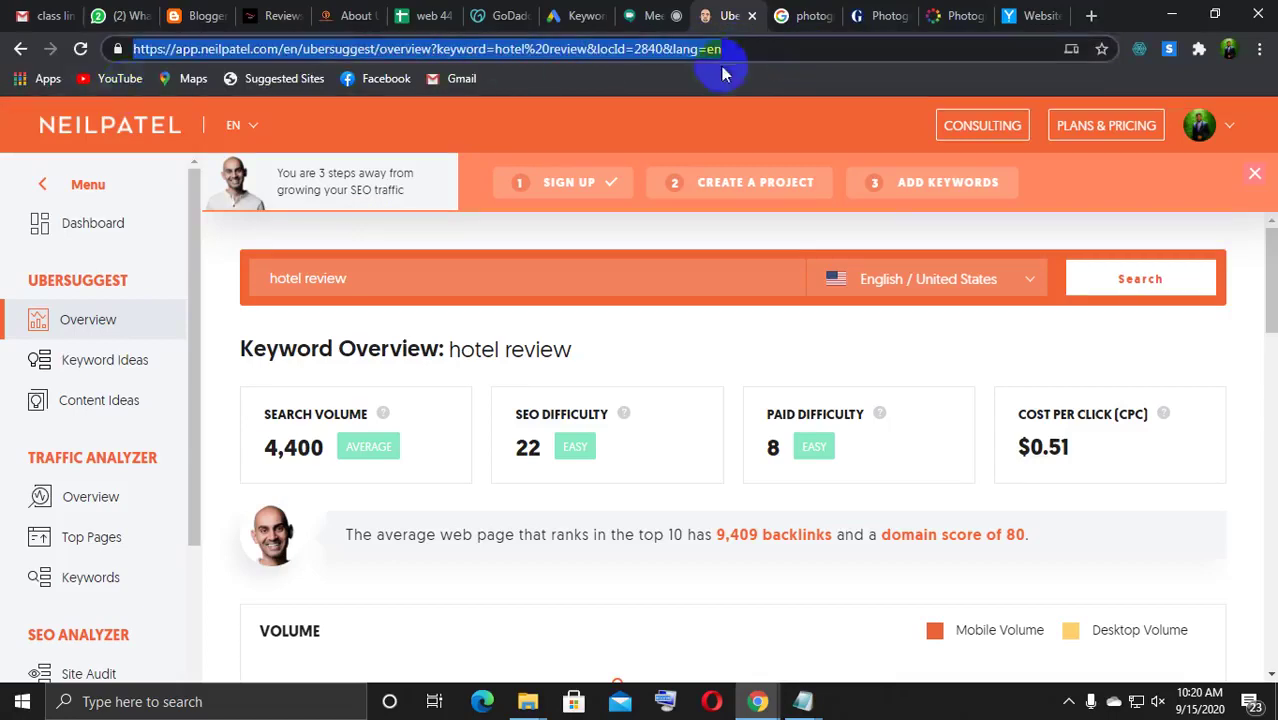
pyautogui.click(757, 46)
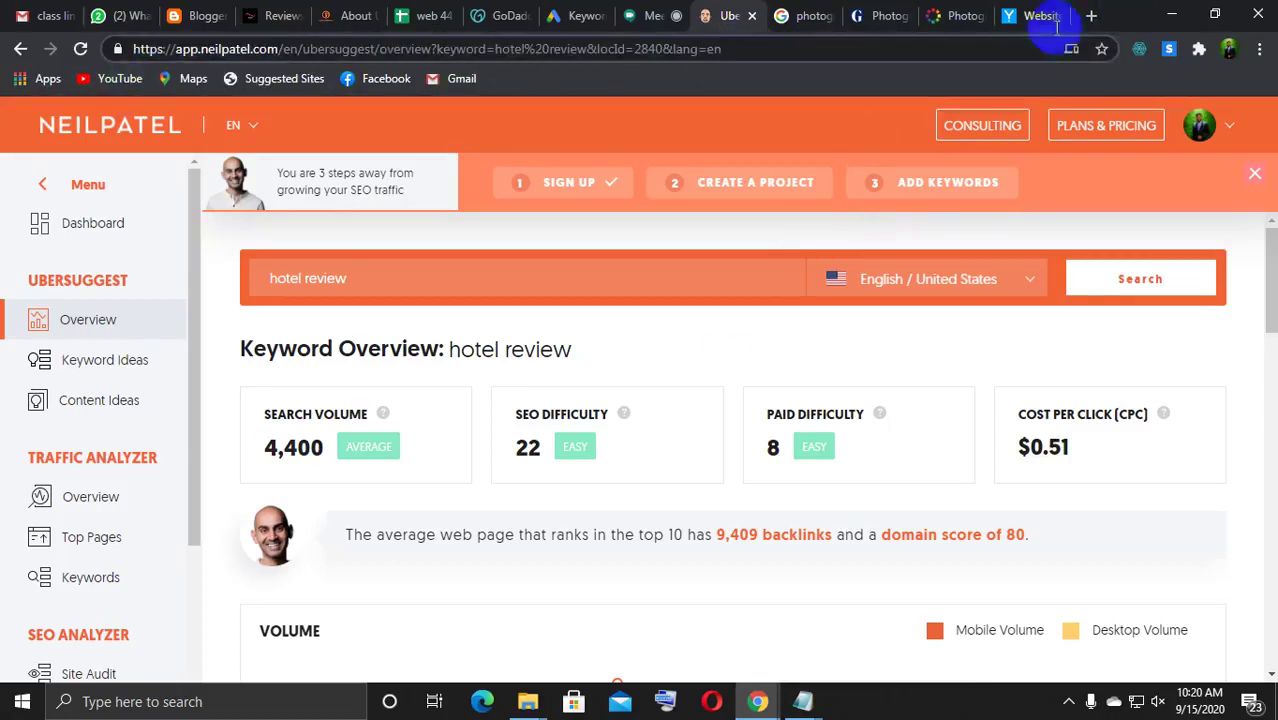
# Search Google for "ubersuggest" in a new tab and open the Ubersuggest free keyword tool page
pyautogui.click(1093, 17)
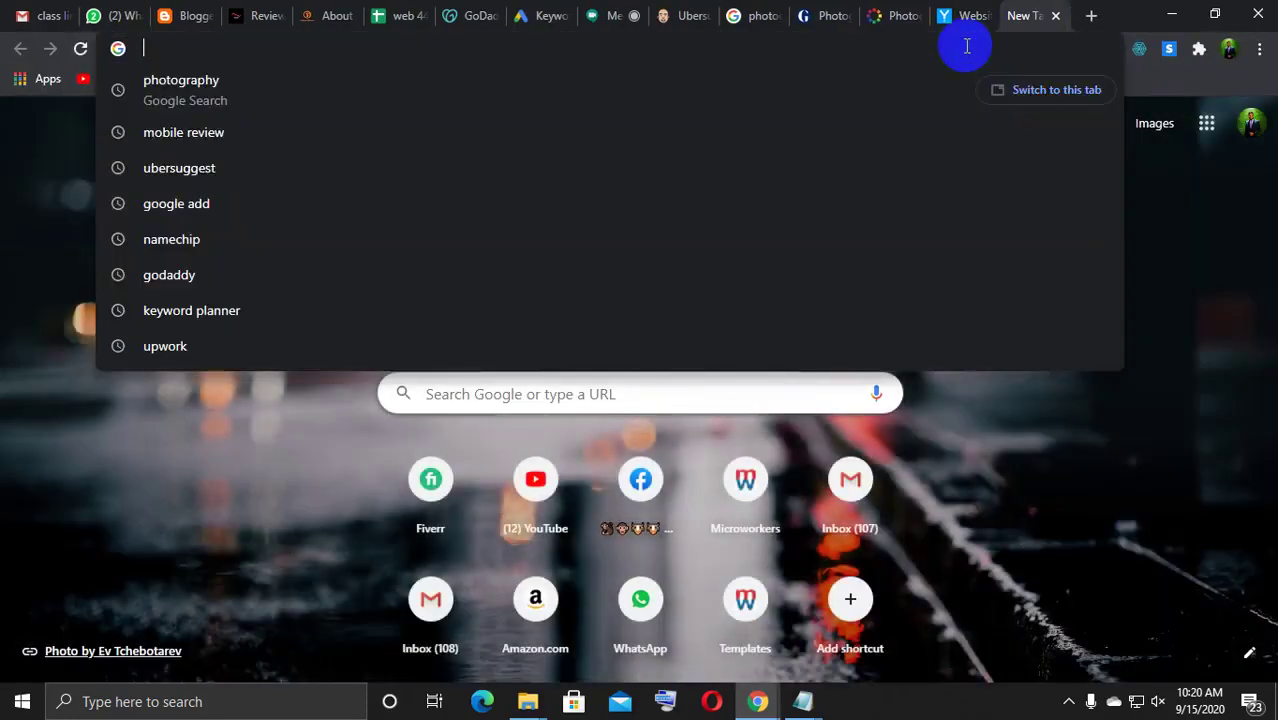
pyautogui.write('u')
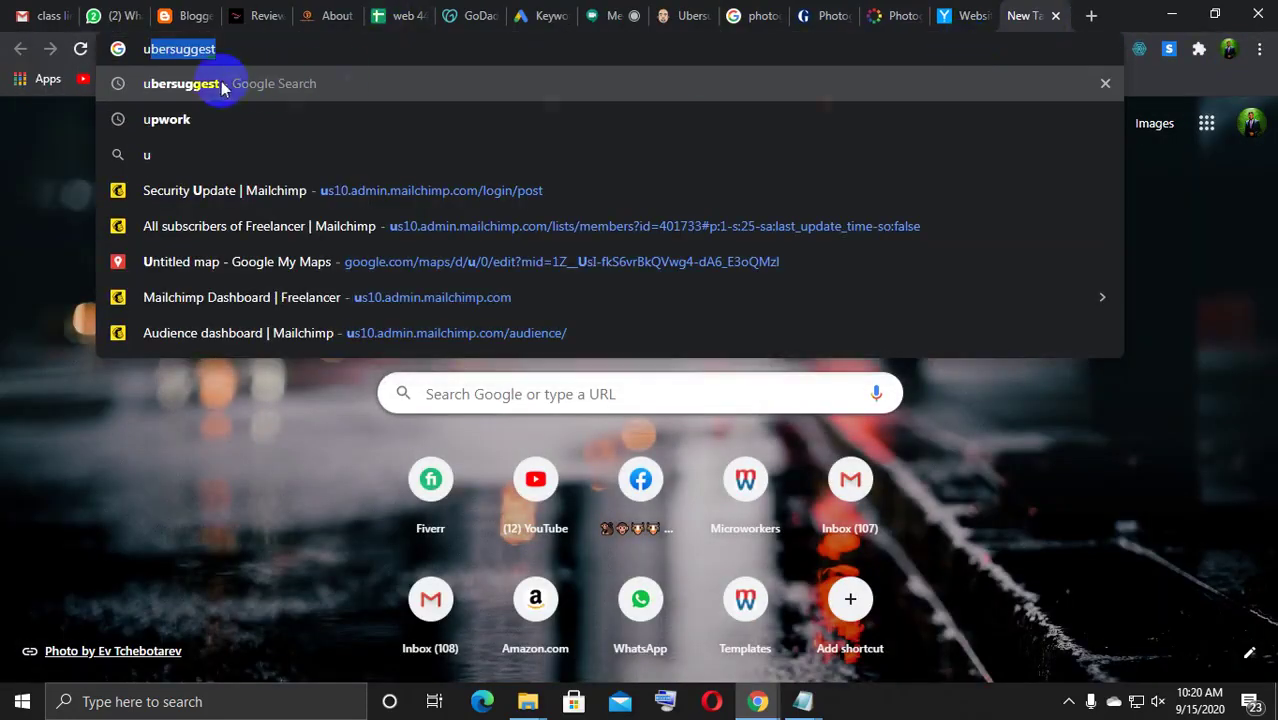
pyautogui.press('Return')
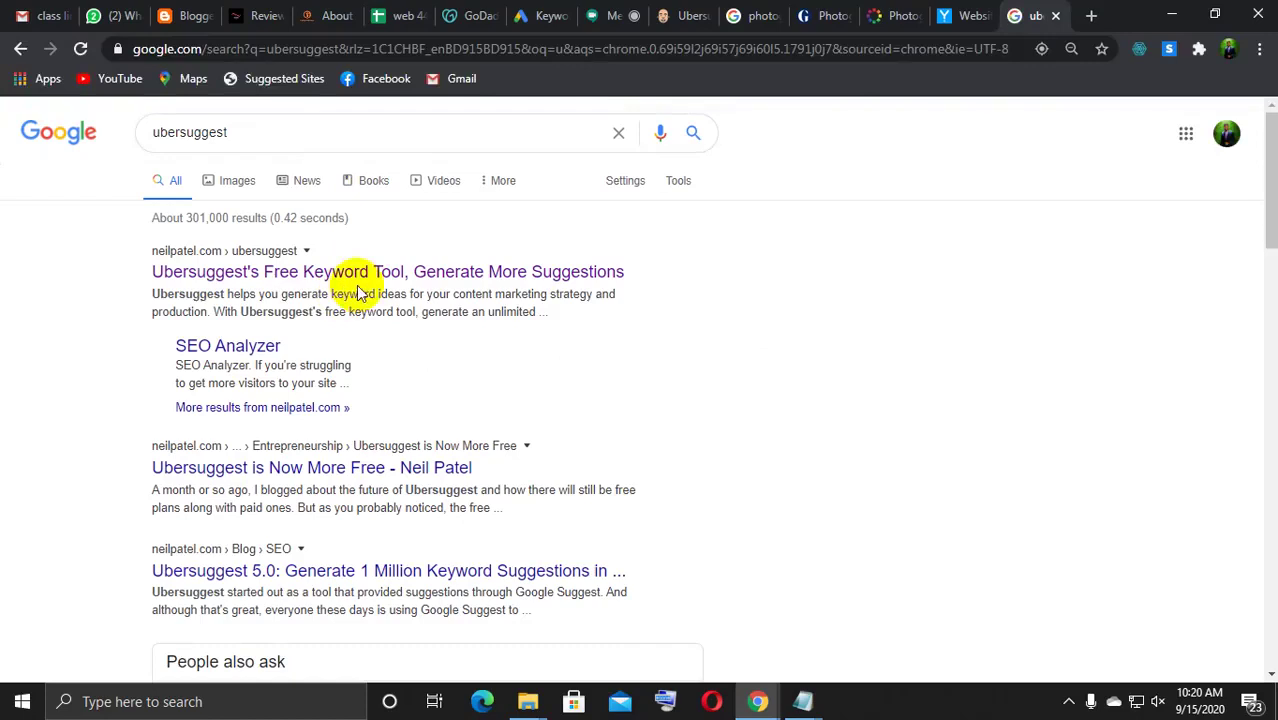
pyautogui.click(366, 272)
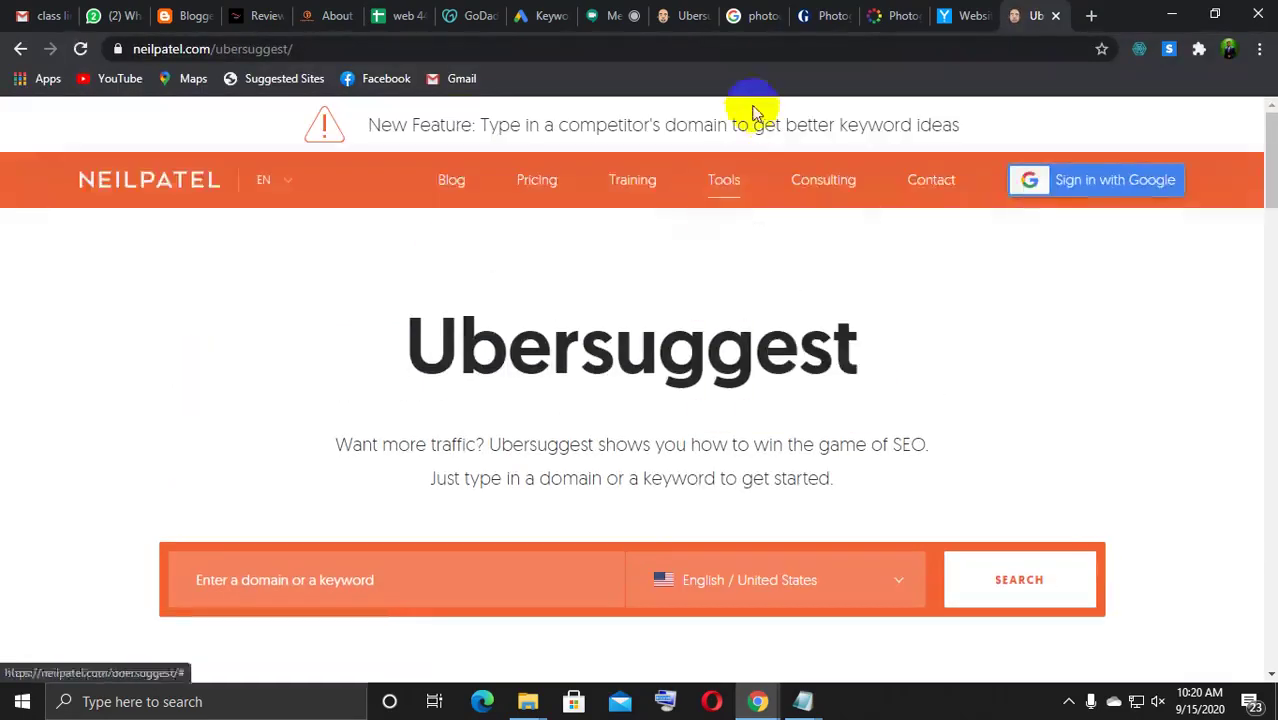
# Copy the full web address of the Ubersuggest home page
pyautogui.click(527, 48)
pyautogui.click(605, 48)
pyautogui.moveTo(594, 46); pyautogui.dragTo(208, 49)
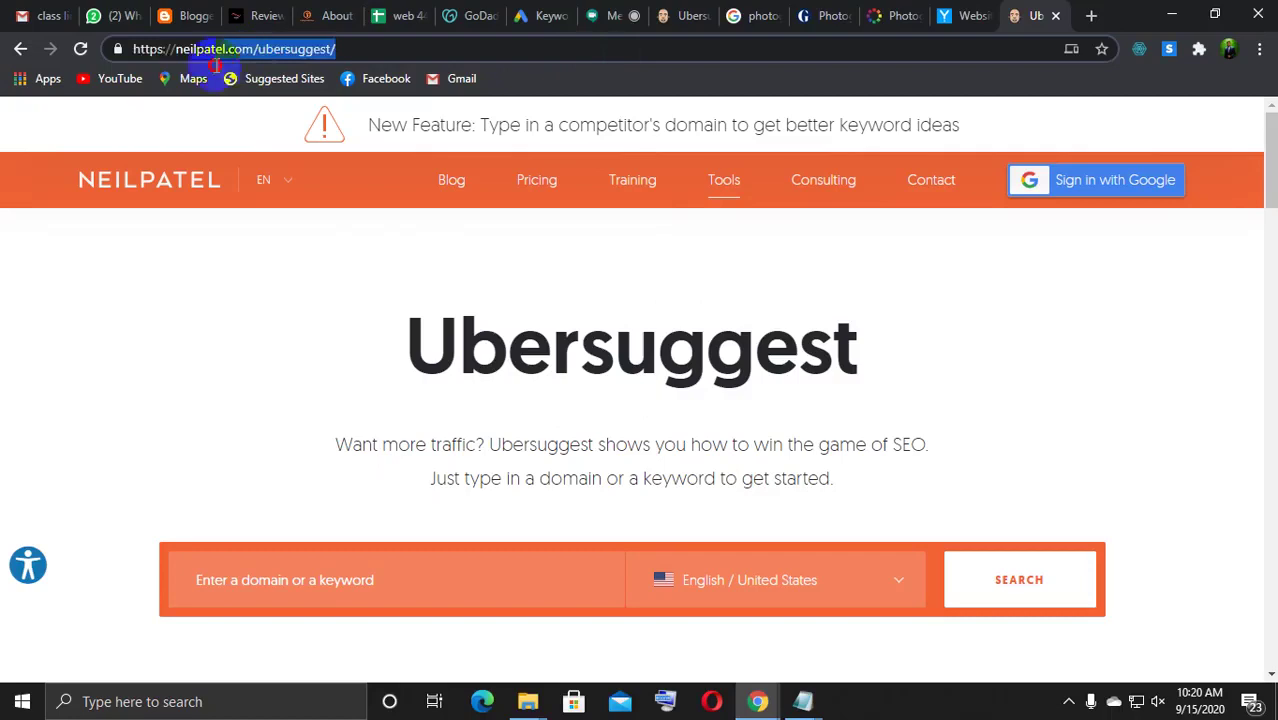
pyautogui.rightClick(205, 48)
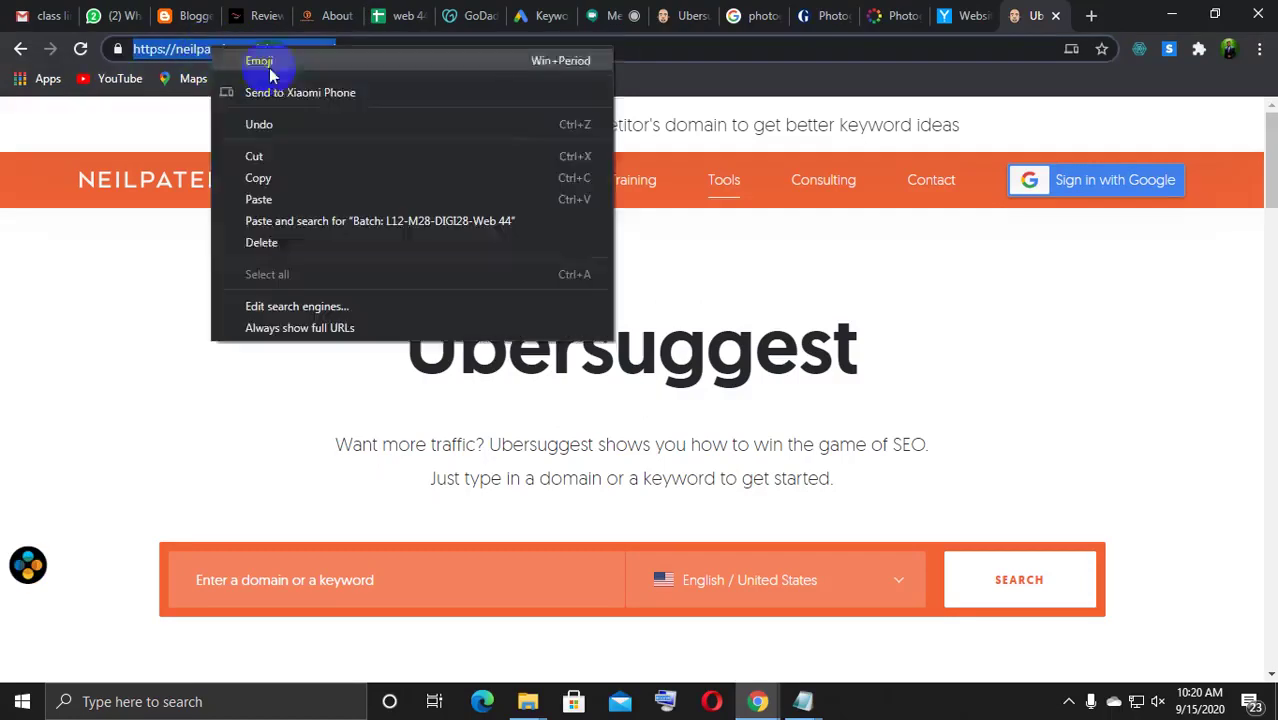
pyautogui.click(280, 178)
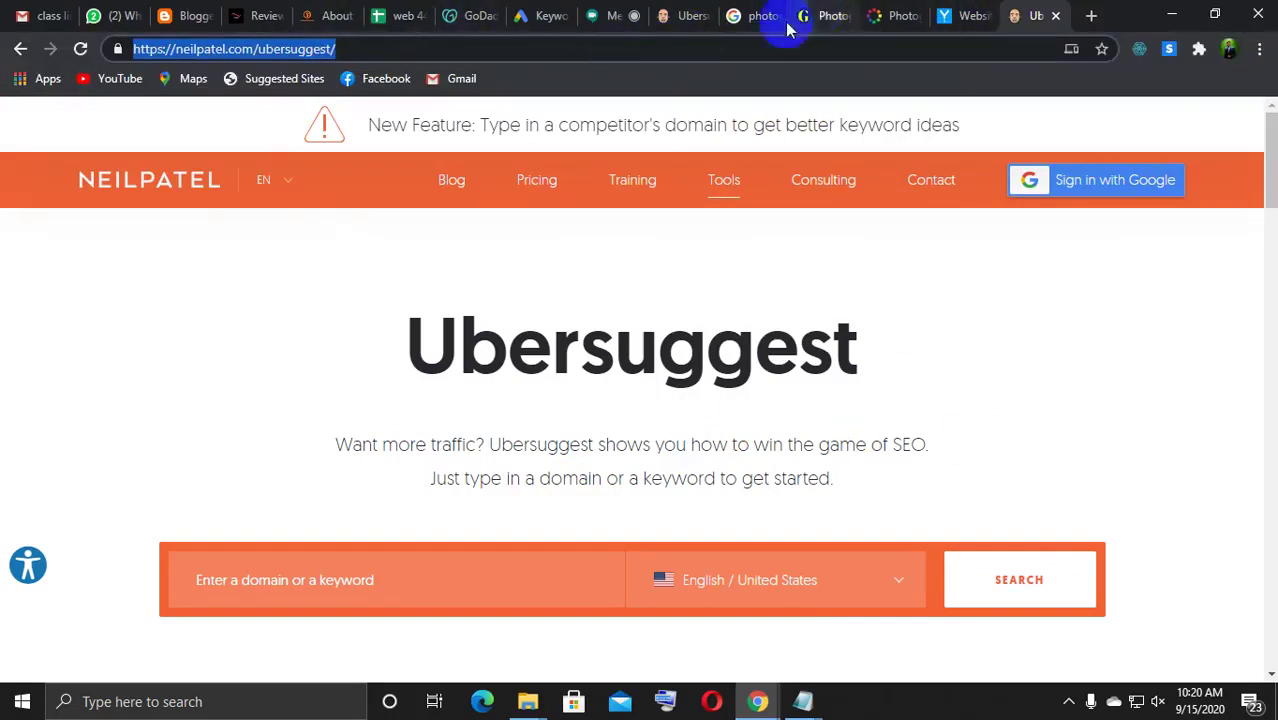
pyautogui.click(605, 15)
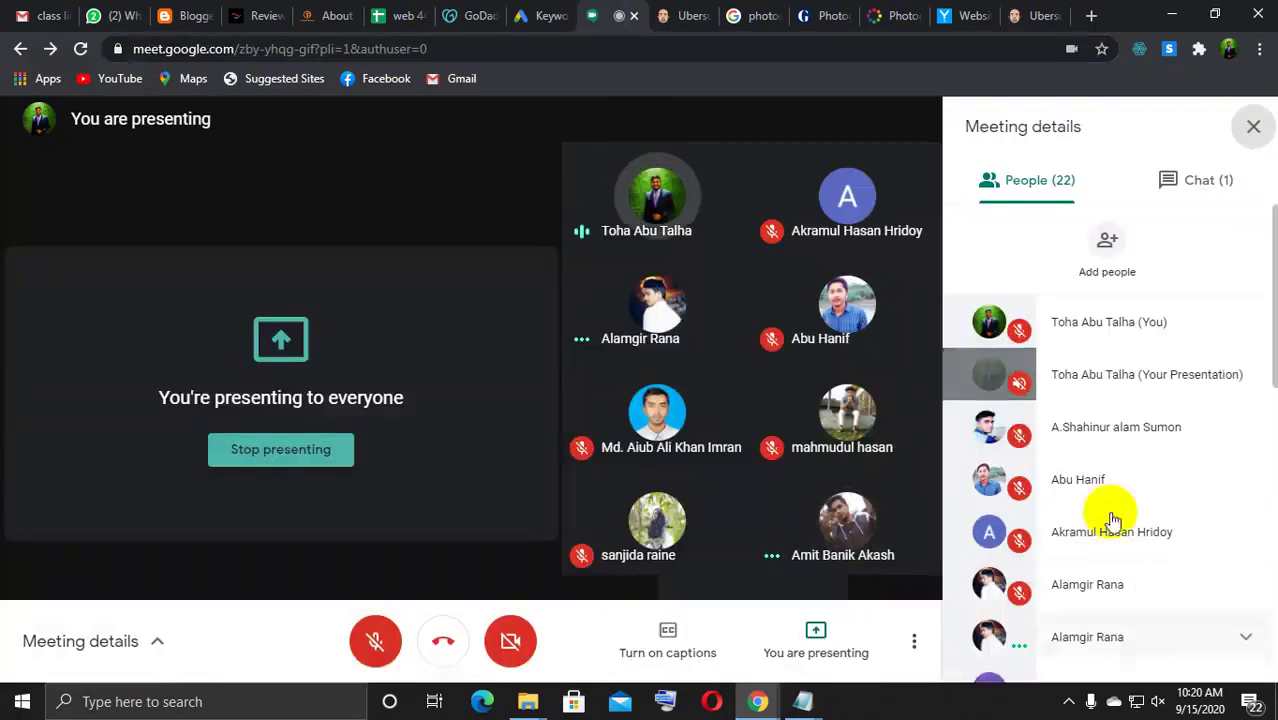
pyautogui.click(1199, 180)
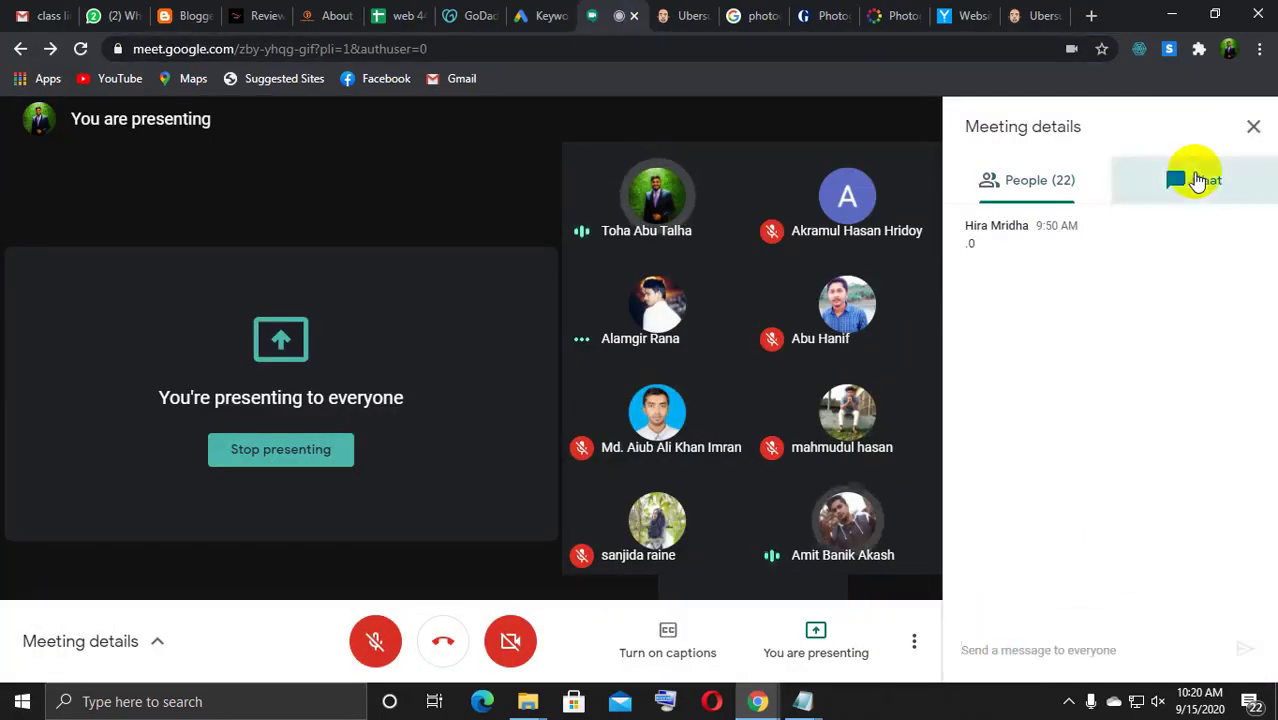
pyautogui.rightClick(1020, 650)
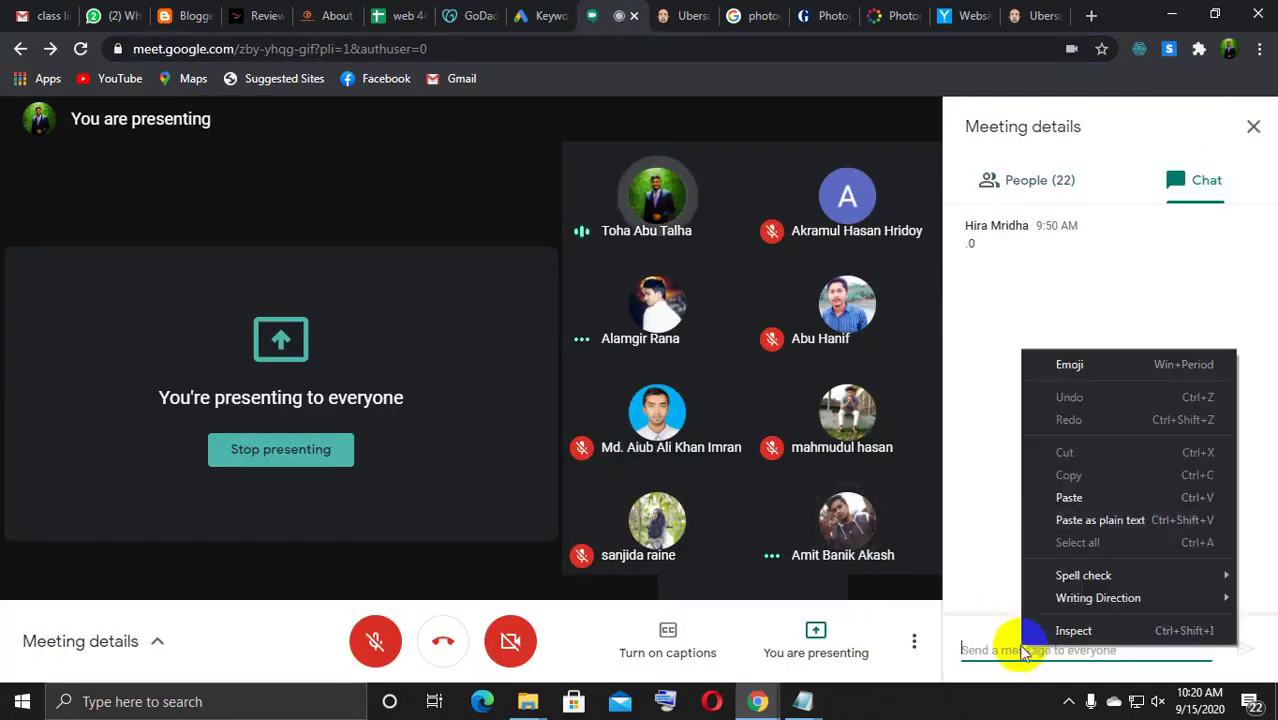
pyautogui.click(1123, 498)
pyautogui.click(1250, 652)
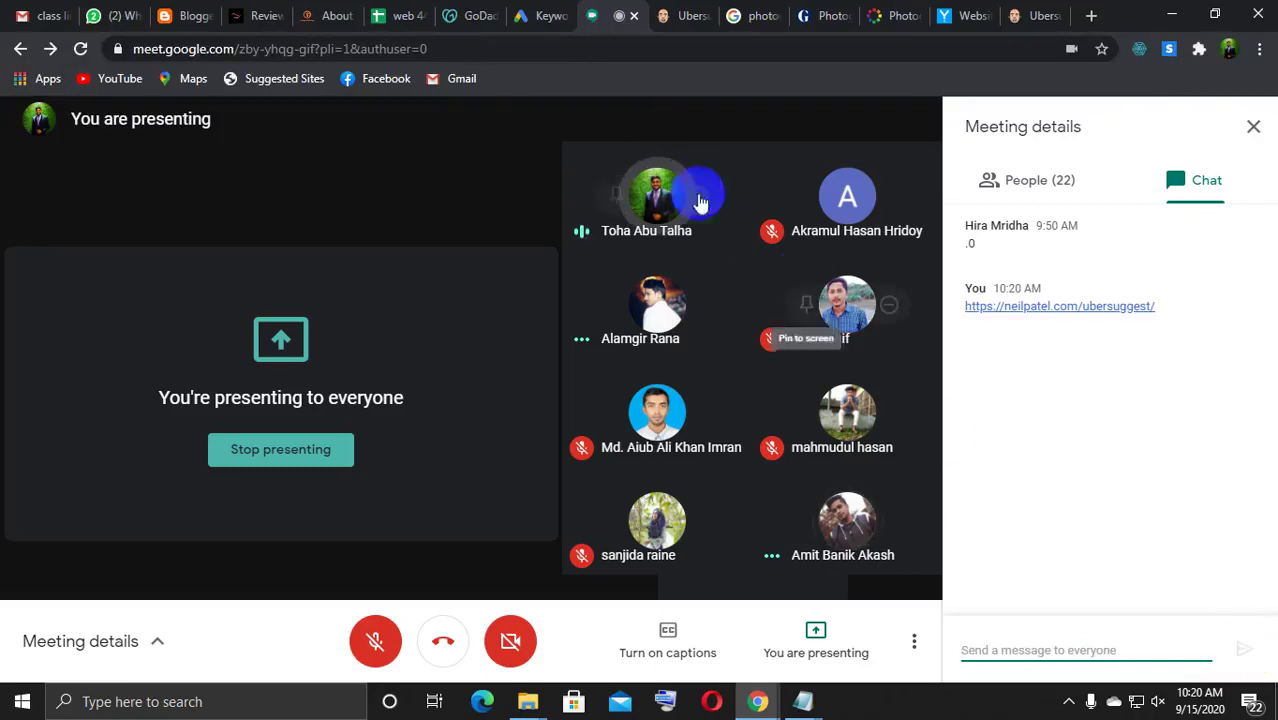
# Dismiss the presenting notification, close the extra Ubersuggest home page tab, and return to the "hotel review" keyword overview
pyautogui.click(1045, 15)
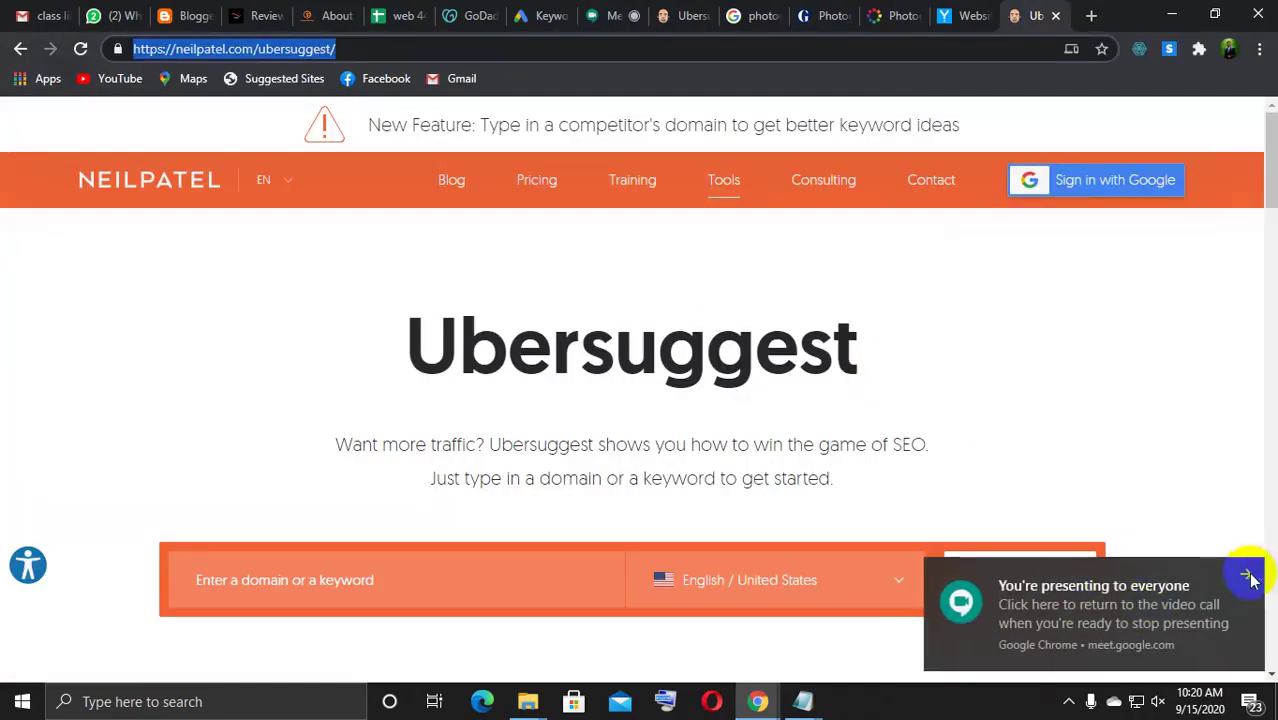
pyautogui.click(1245, 578)
pyautogui.click(1055, 16)
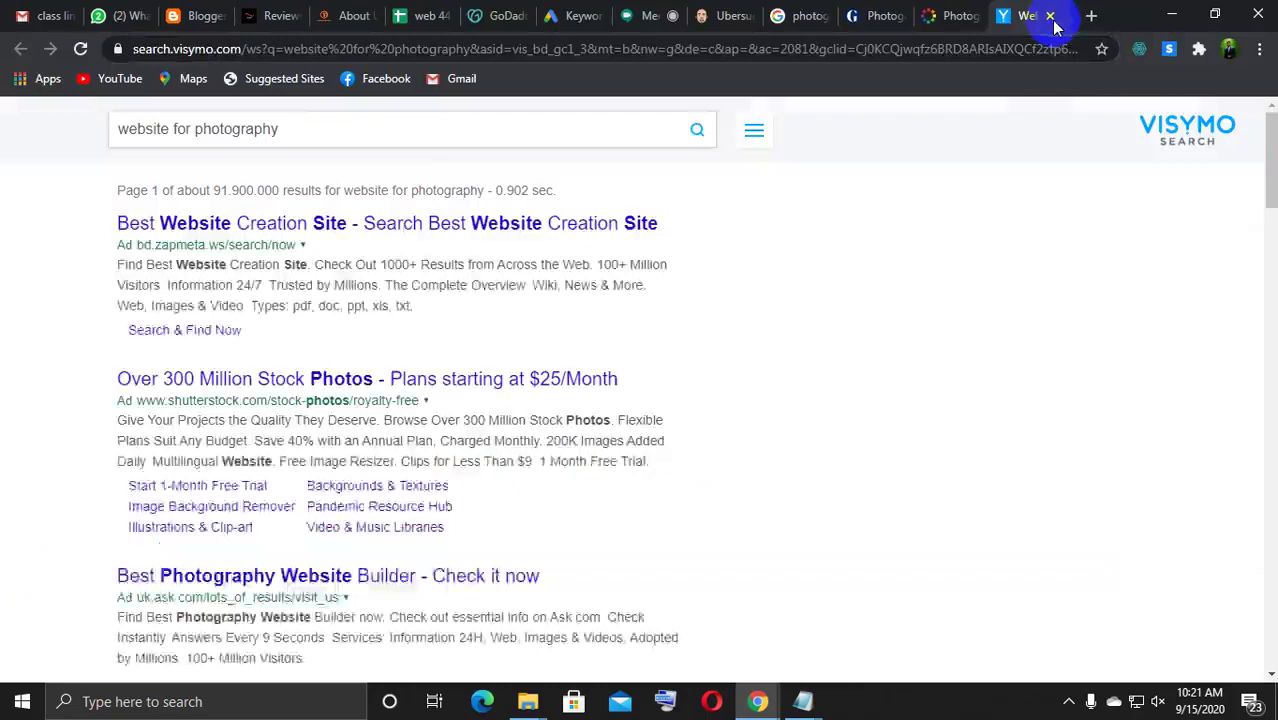
pyautogui.click(725, 15)
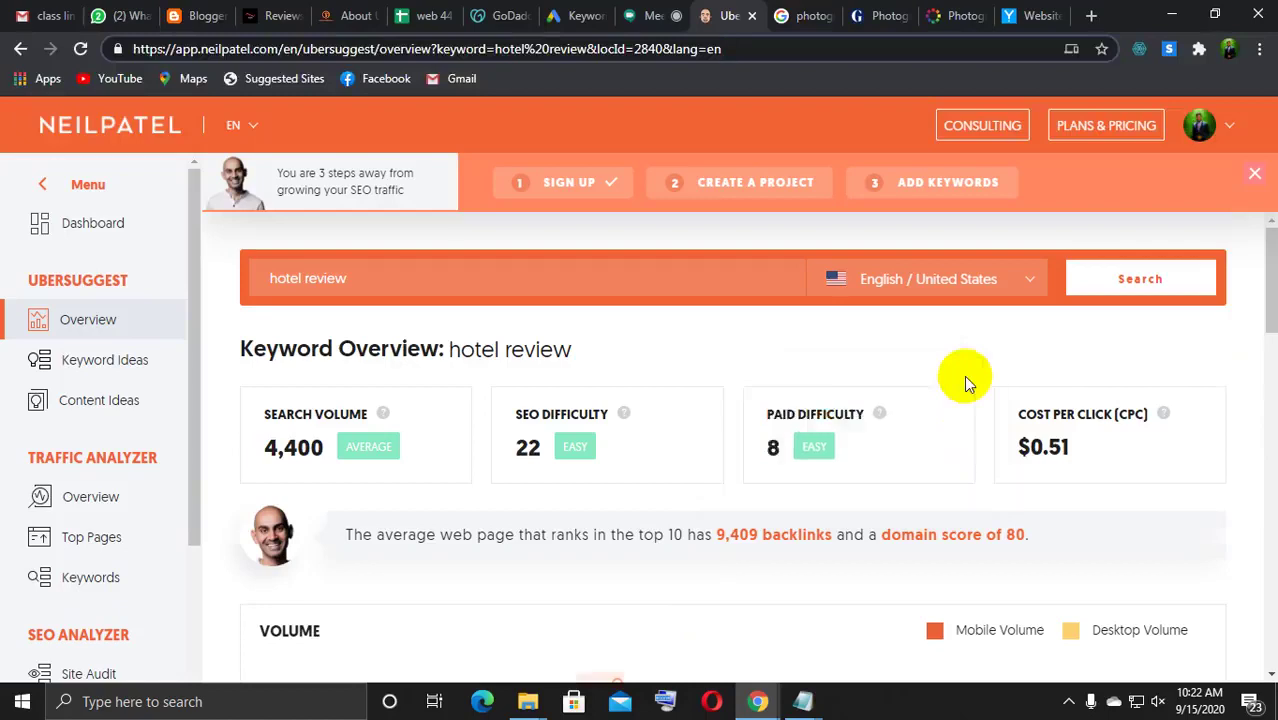
# Examine the "hotel review" overview metrics together with the monthly mobile and desktop search volume chart
pyautogui.scroll(-2, 930, 420)
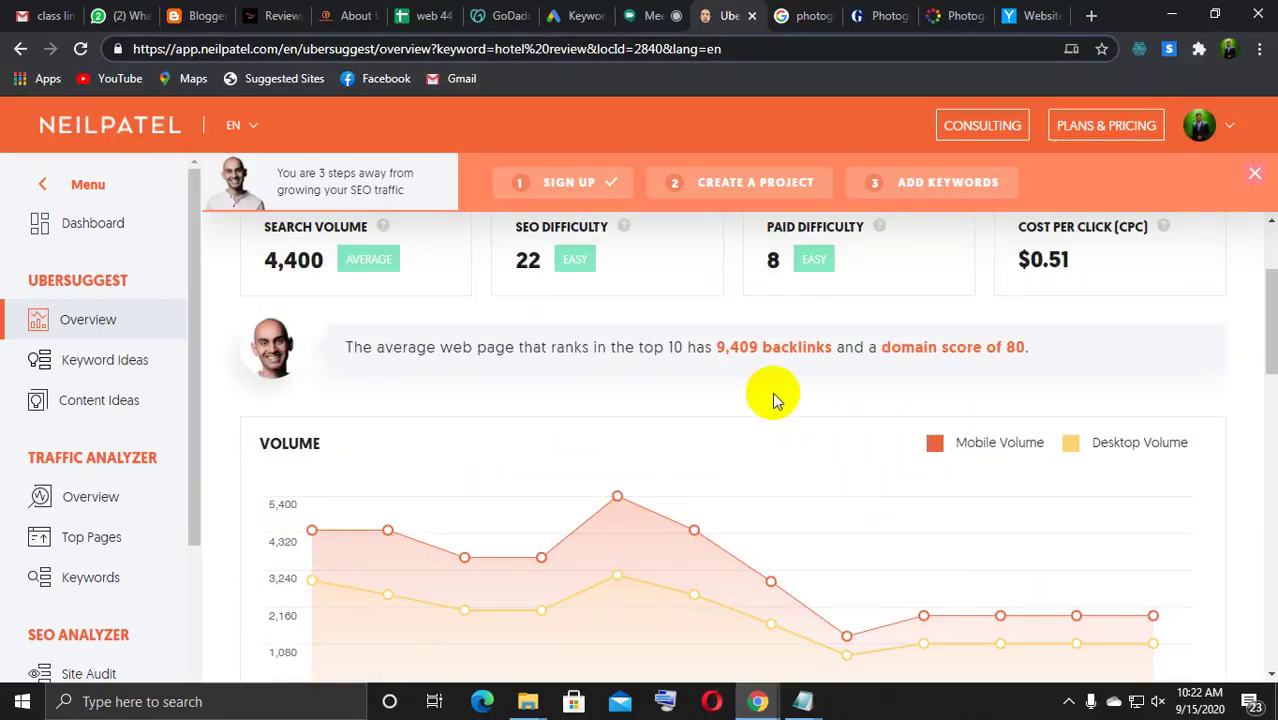
pyautogui.scroll(-4, 772, 397)
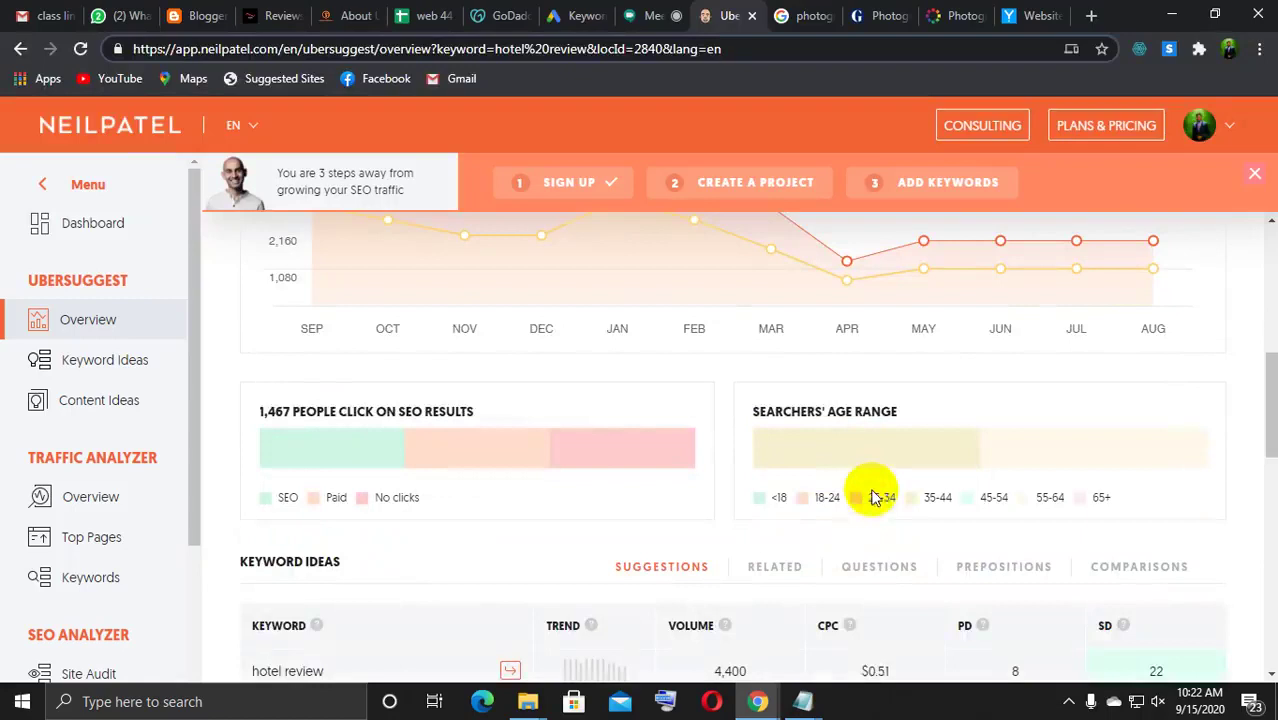
pyautogui.scroll(2, 930, 365)
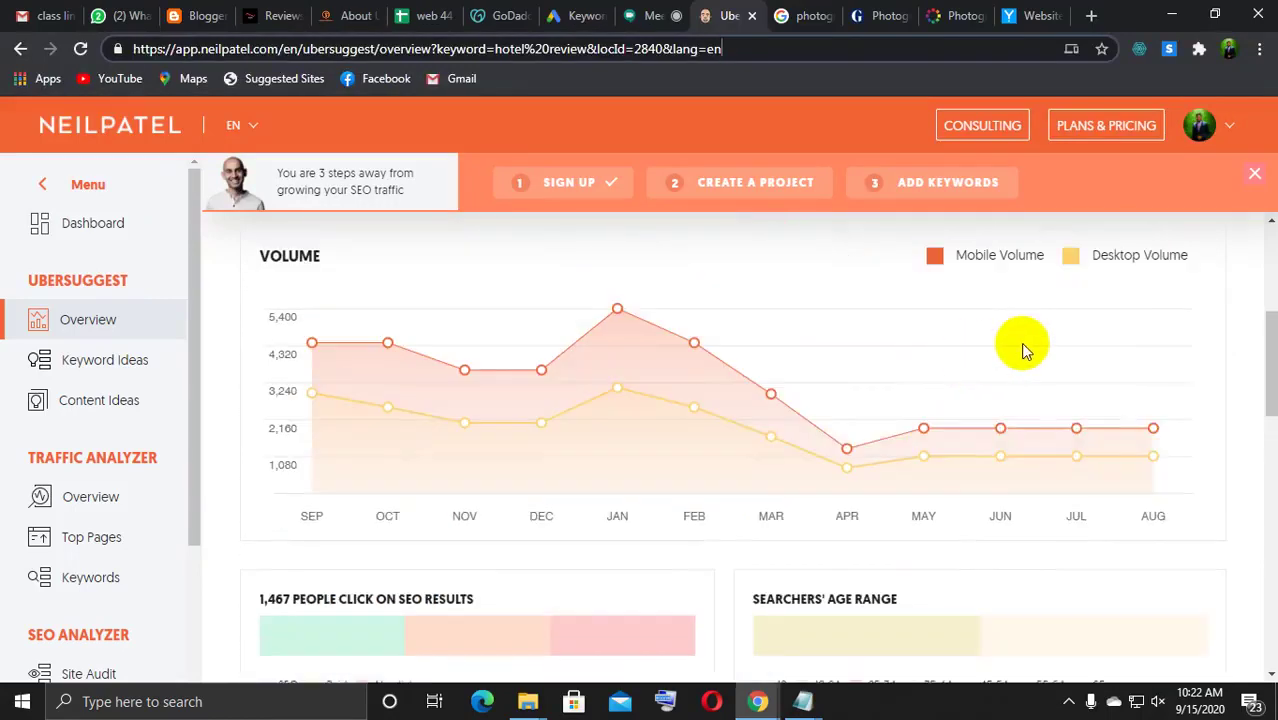
pyautogui.scroll(2, 1020, 345)
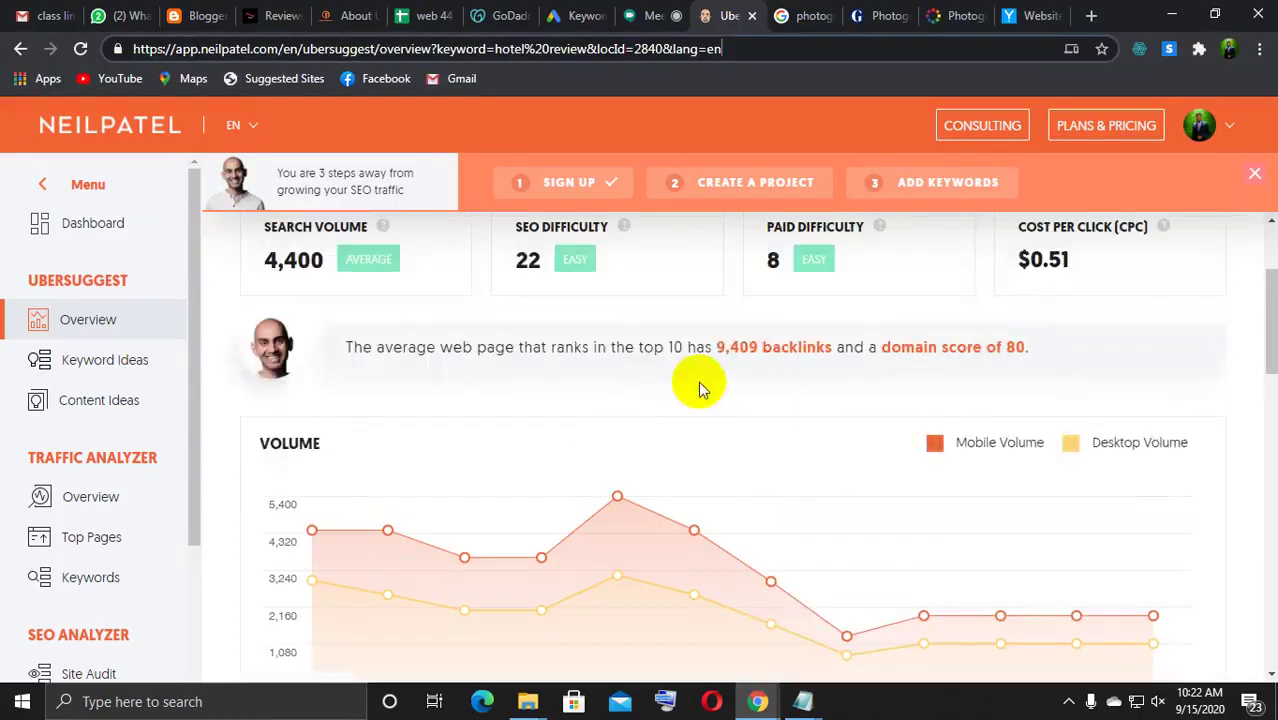
pyautogui.scroll(1, 699, 383)
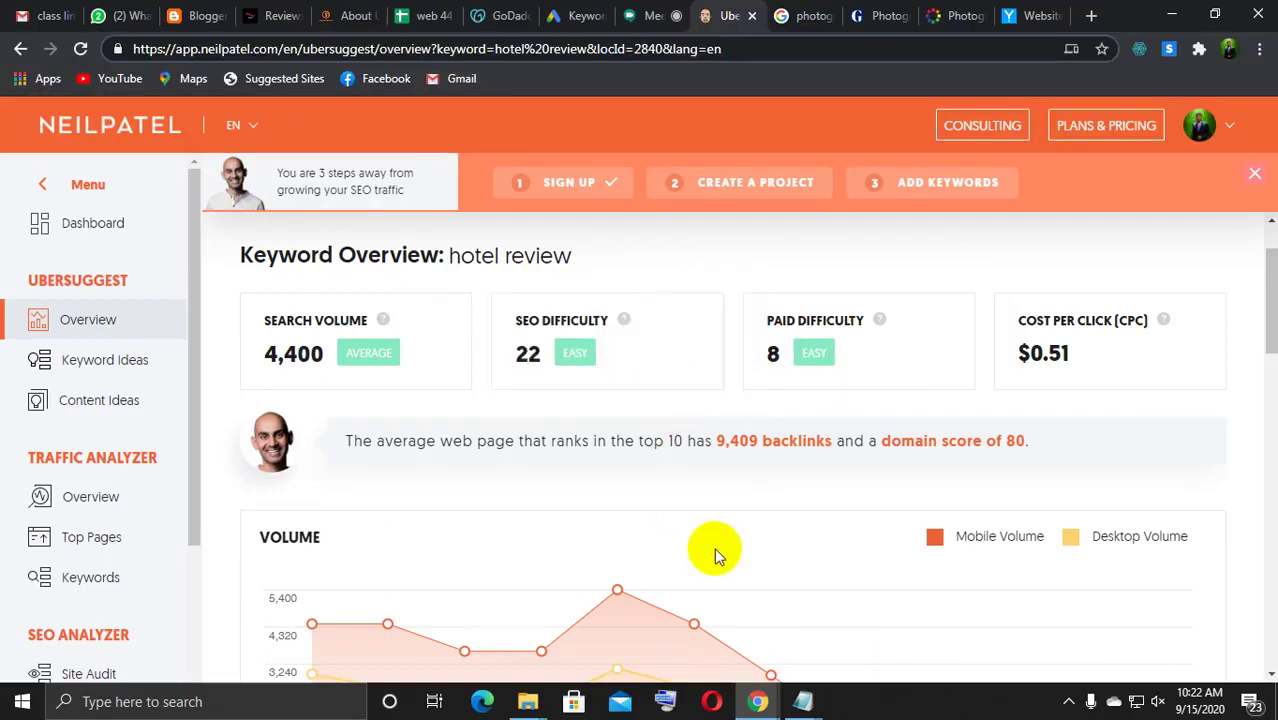
pyautogui.scroll(-1, 716, 553)
pyautogui.scroll(-4, 716, 553)
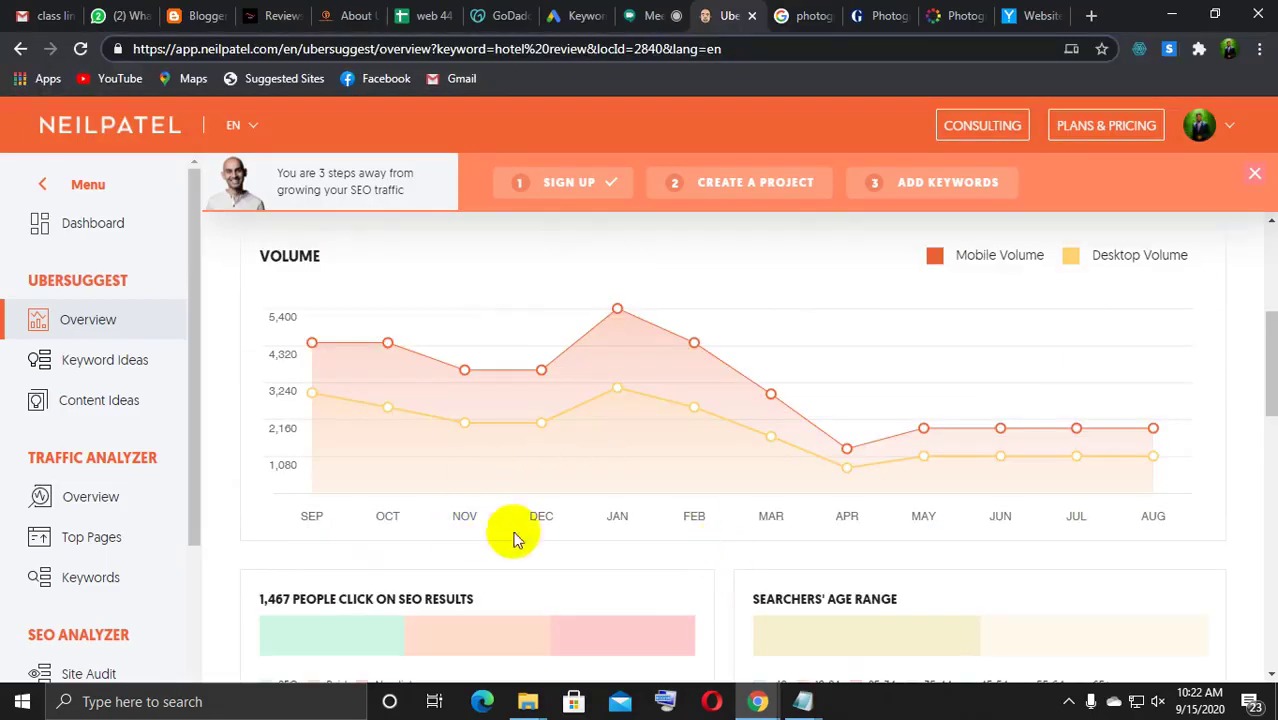
# Examine the split of SEO, paid and no-click results and the searchers' age range for "hotel review"
pyautogui.scroll(-1, 703, 505)
pyautogui.scroll(-2, 703, 505)
pyautogui.moveTo(861, 351)
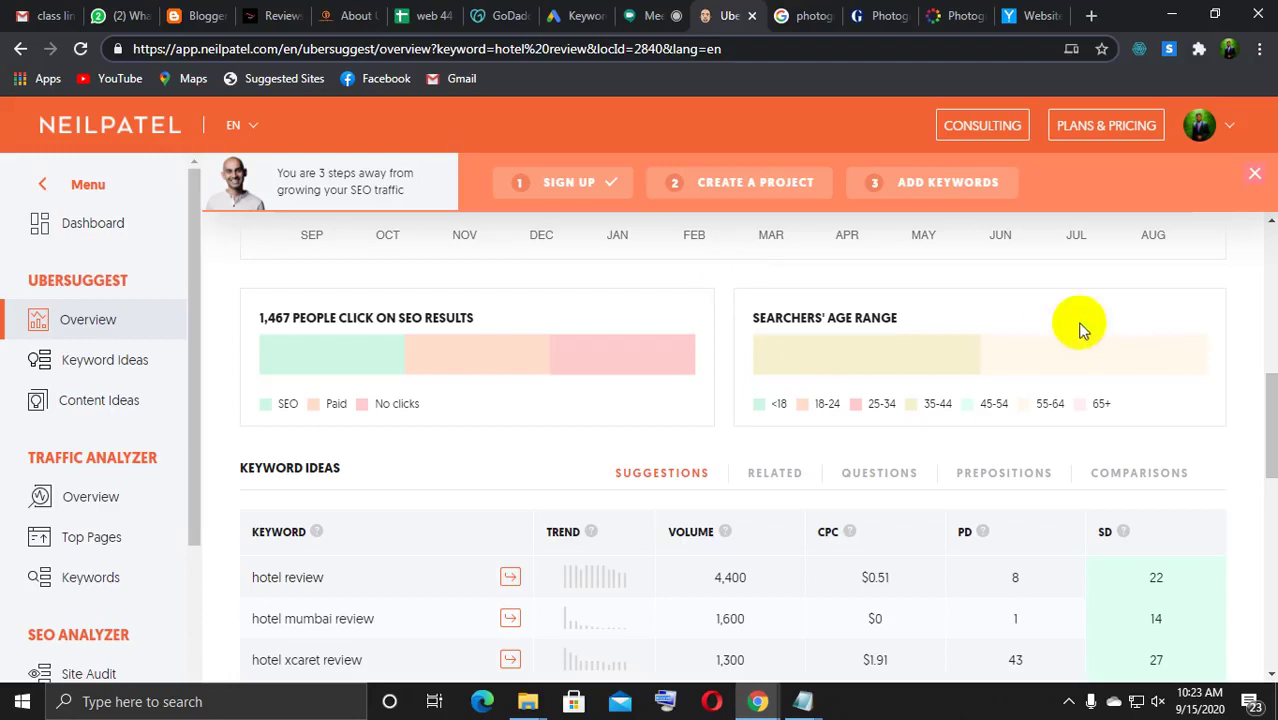
pyautogui.moveTo(1155, 337)
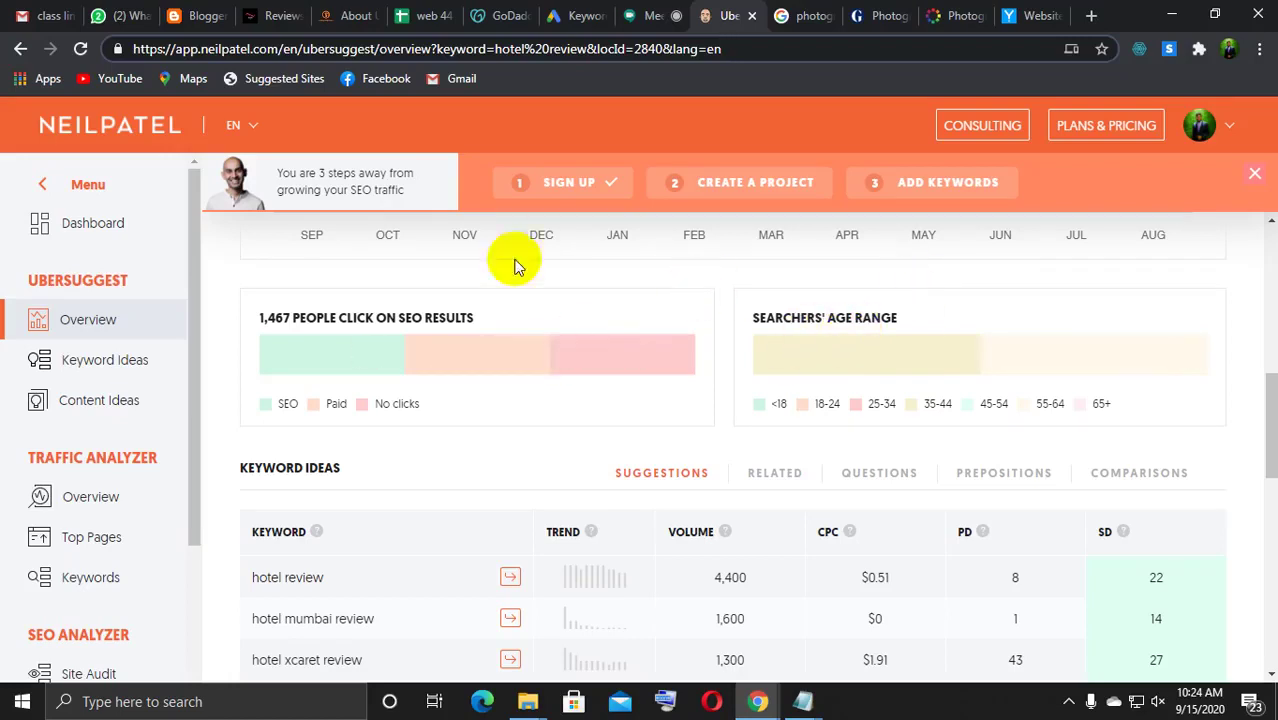
pyautogui.scroll(5, 518, 265)
pyautogui.scroll(-5, 575, 328)
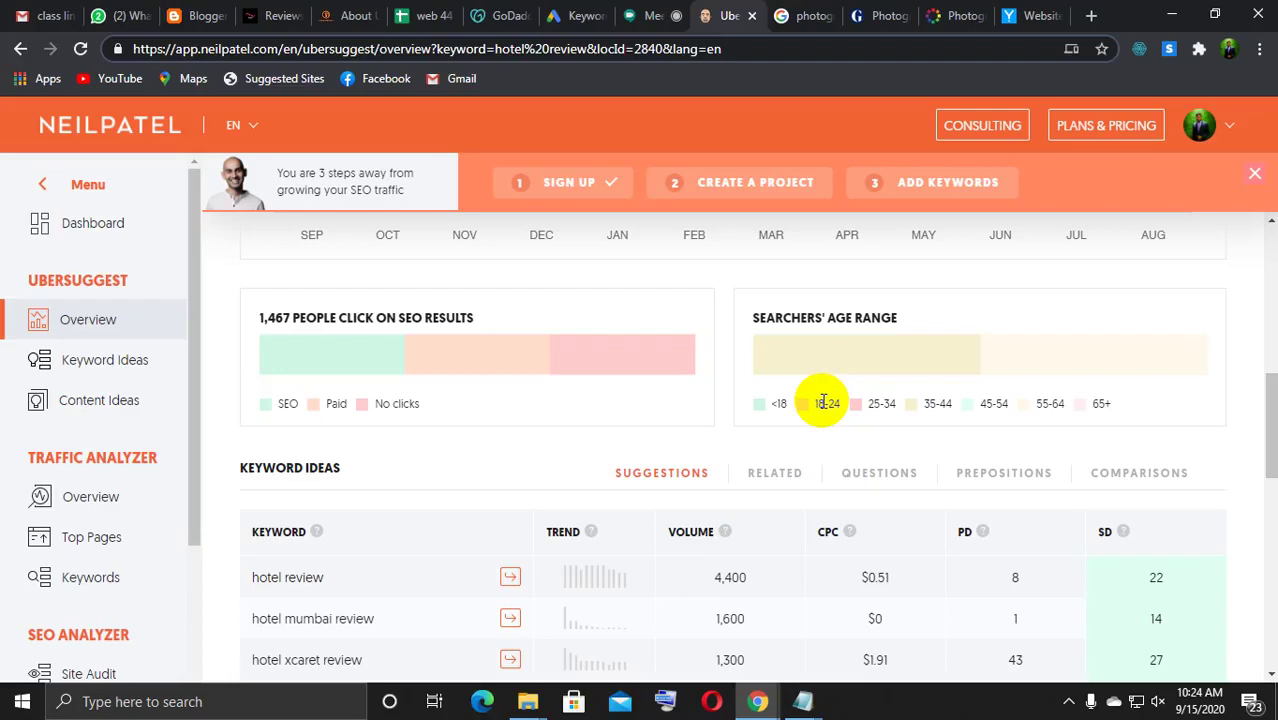
pyautogui.moveTo(1030, 350)
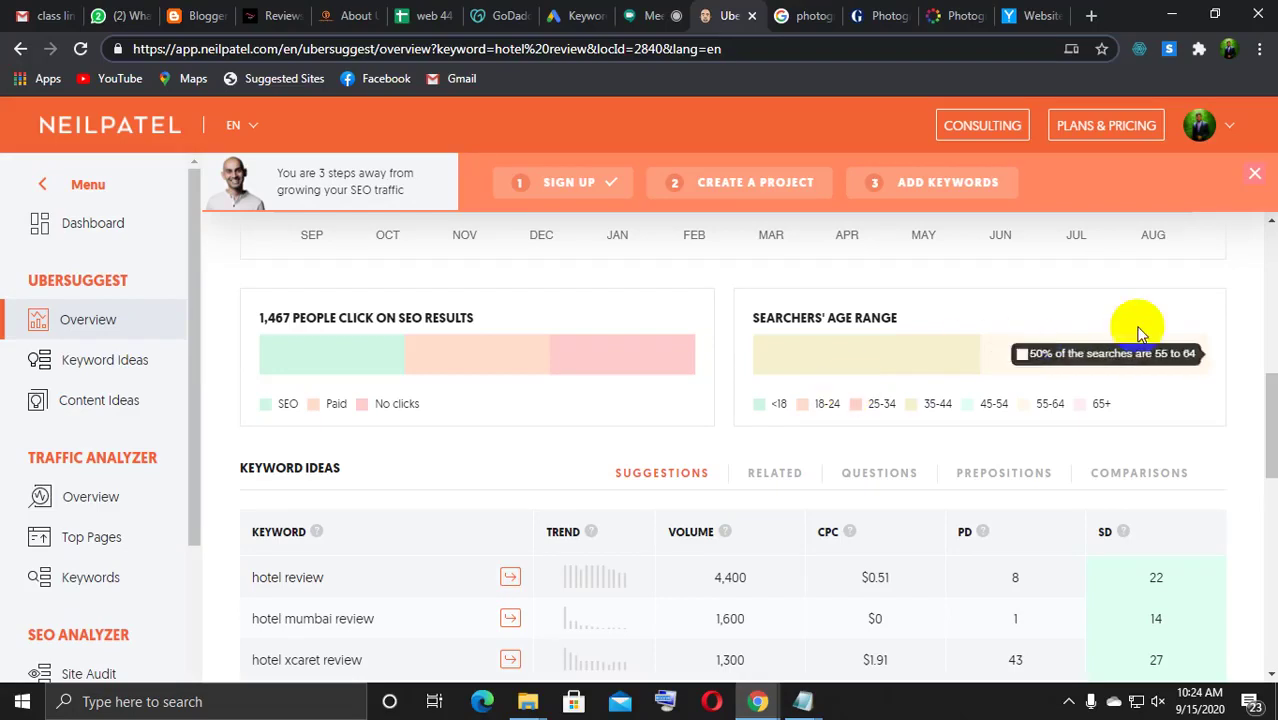
# Recheck the monthly volume chart, and look over the suggested keyword ideas for "hotel review"
pyautogui.scroll(3, 1137, 332)
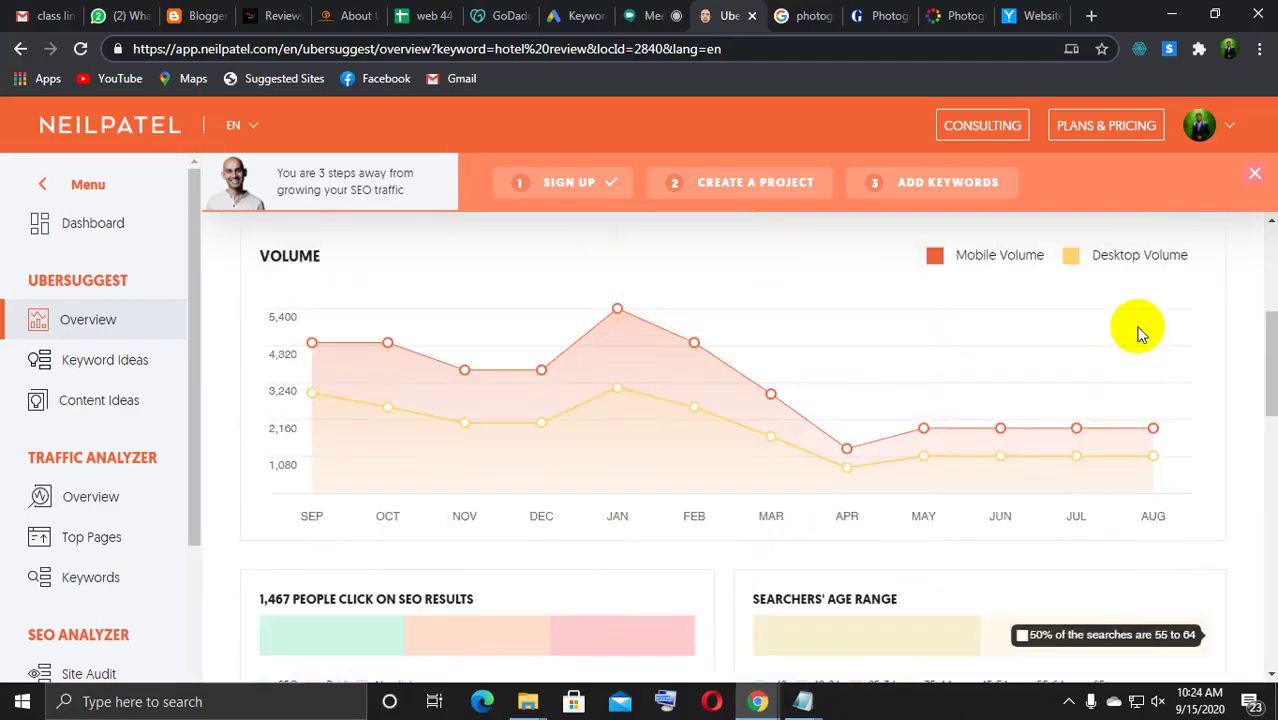
pyautogui.scroll(-2, 1140, 332)
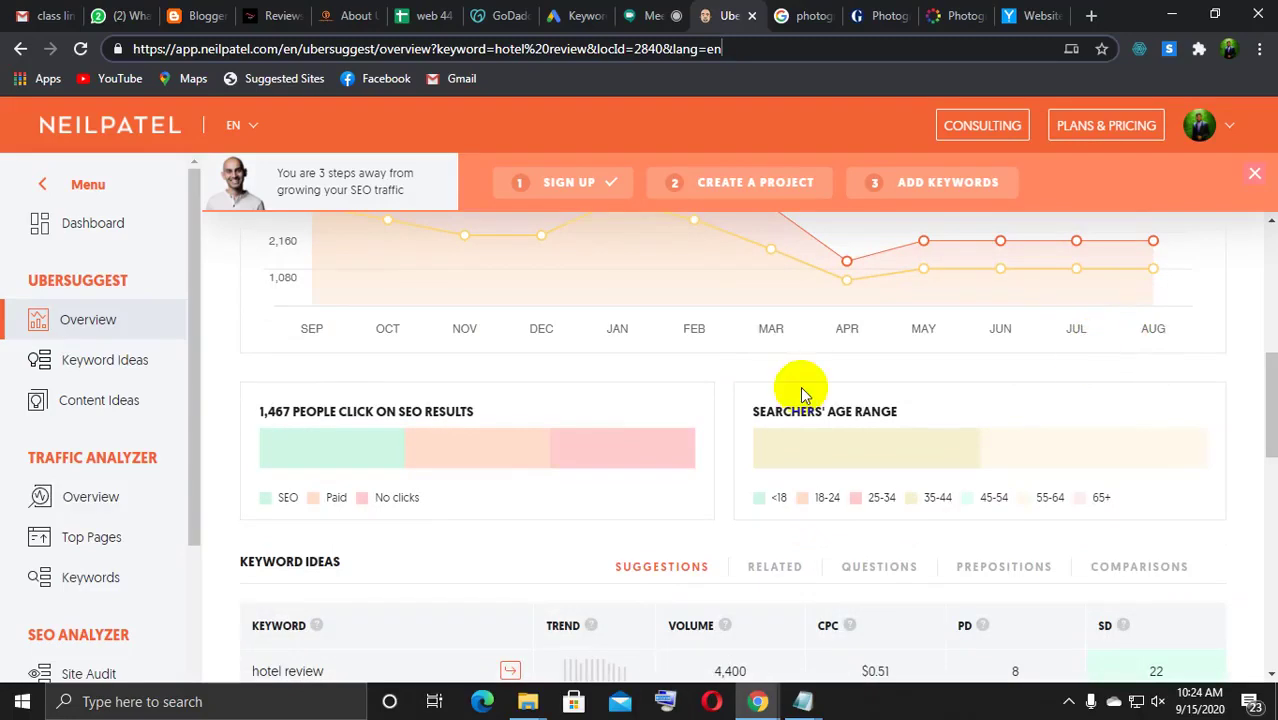
pyautogui.scroll(-2, 800, 393)
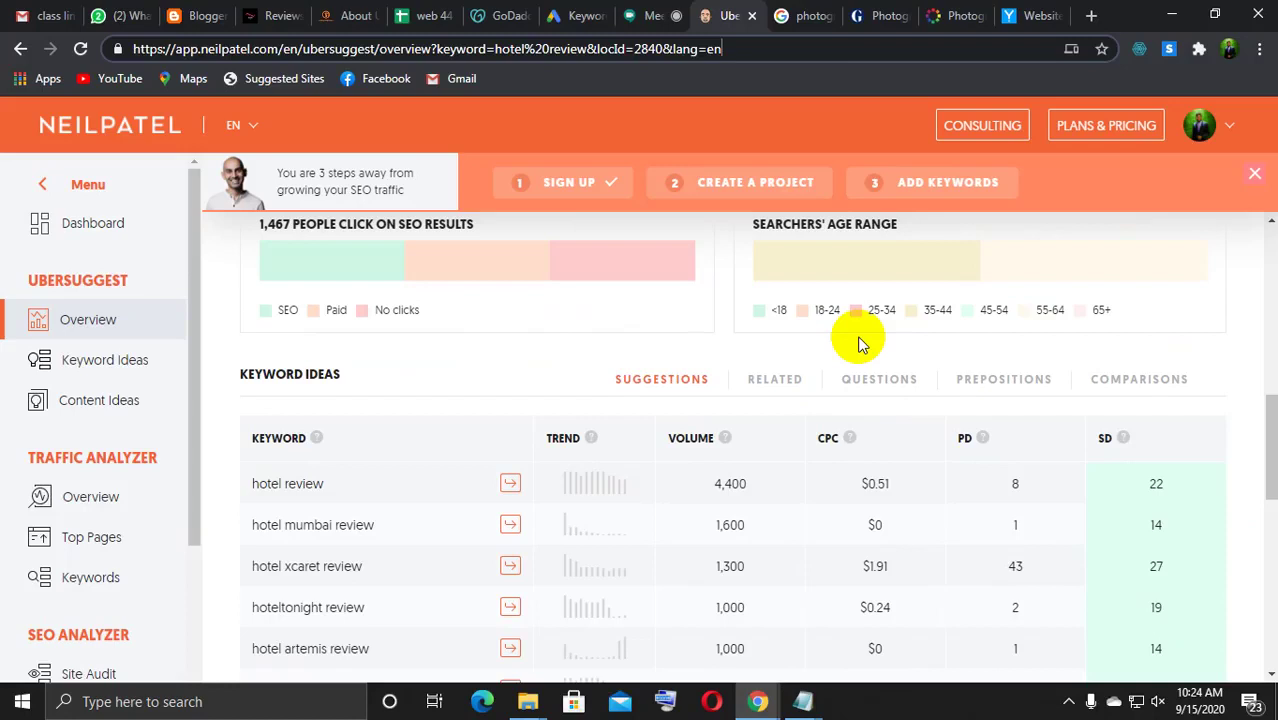
# Highlight the heading about people clicking on SEO results, and compare that figure with the keyword's overall search volume
pyautogui.scroll(1, 712, 322)
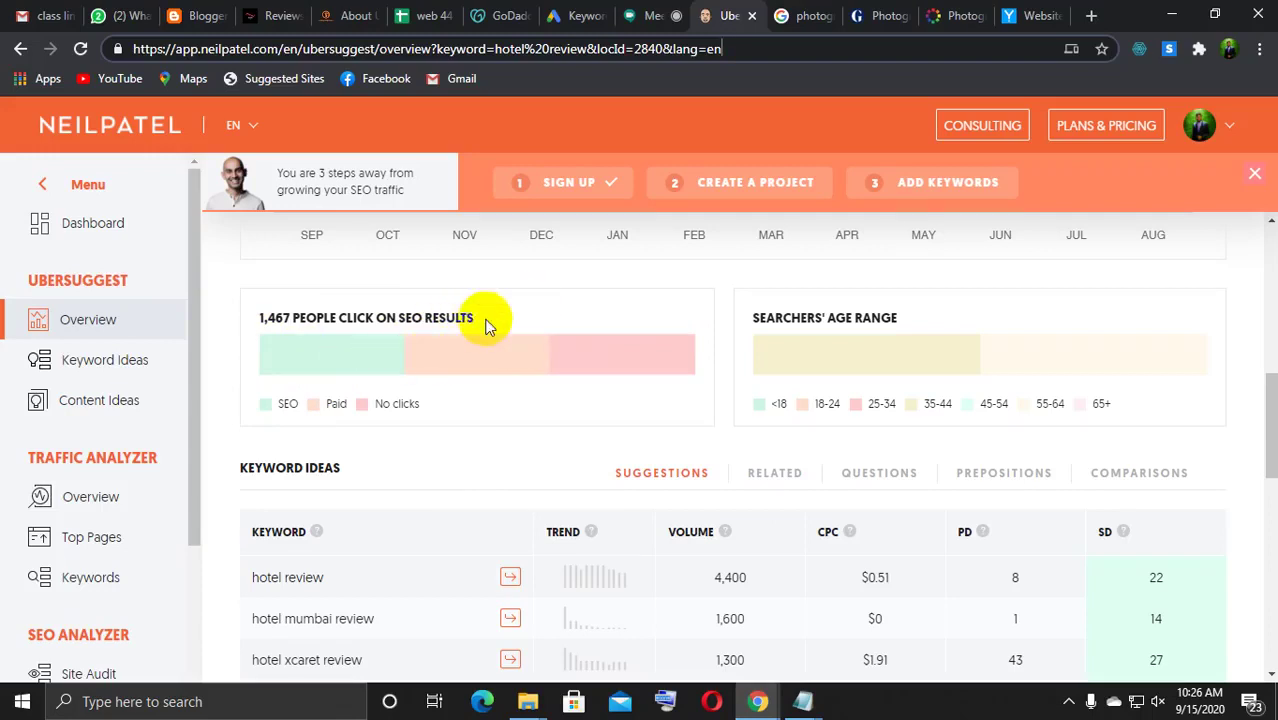
pyautogui.moveTo(478, 319); pyautogui.dragTo(248, 311)
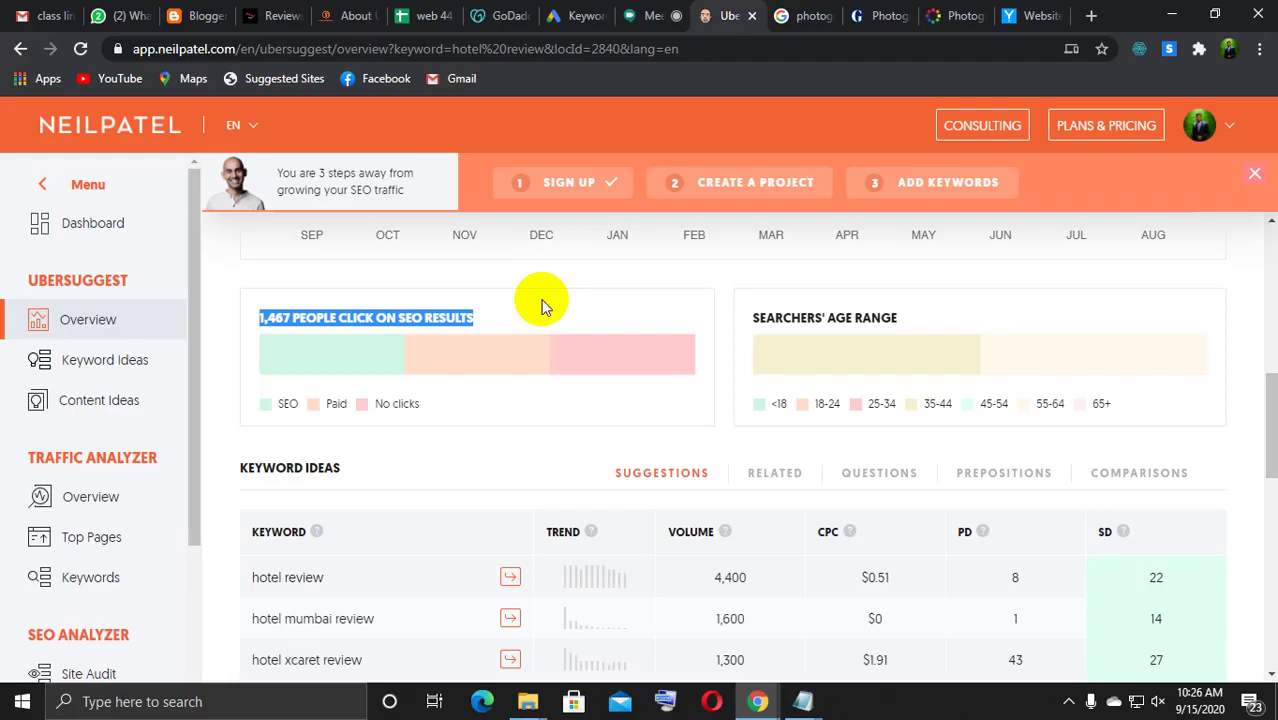
pyautogui.scroll(5, 552, 300)
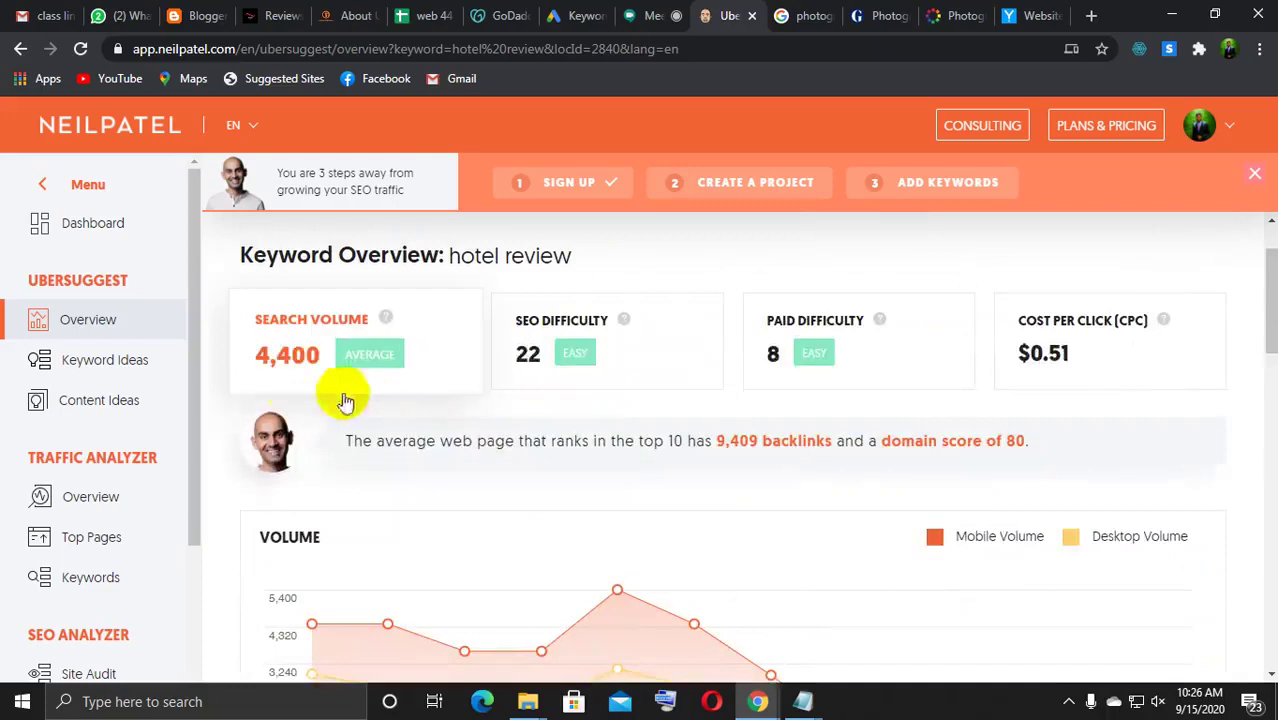
pyautogui.scroll(-5, 456, 434)
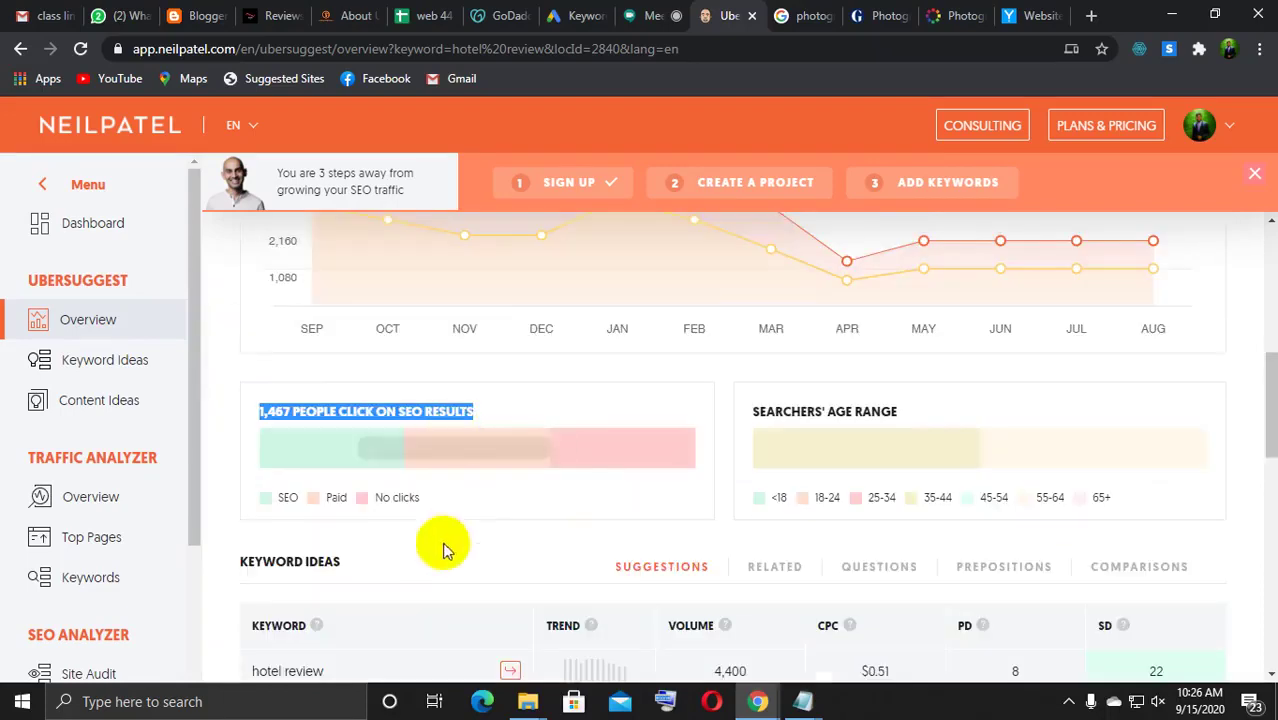
# Clear the text highlight, and review the "hotel review" overview metrics and monthly volume chart again
pyautogui.click(592, 405)
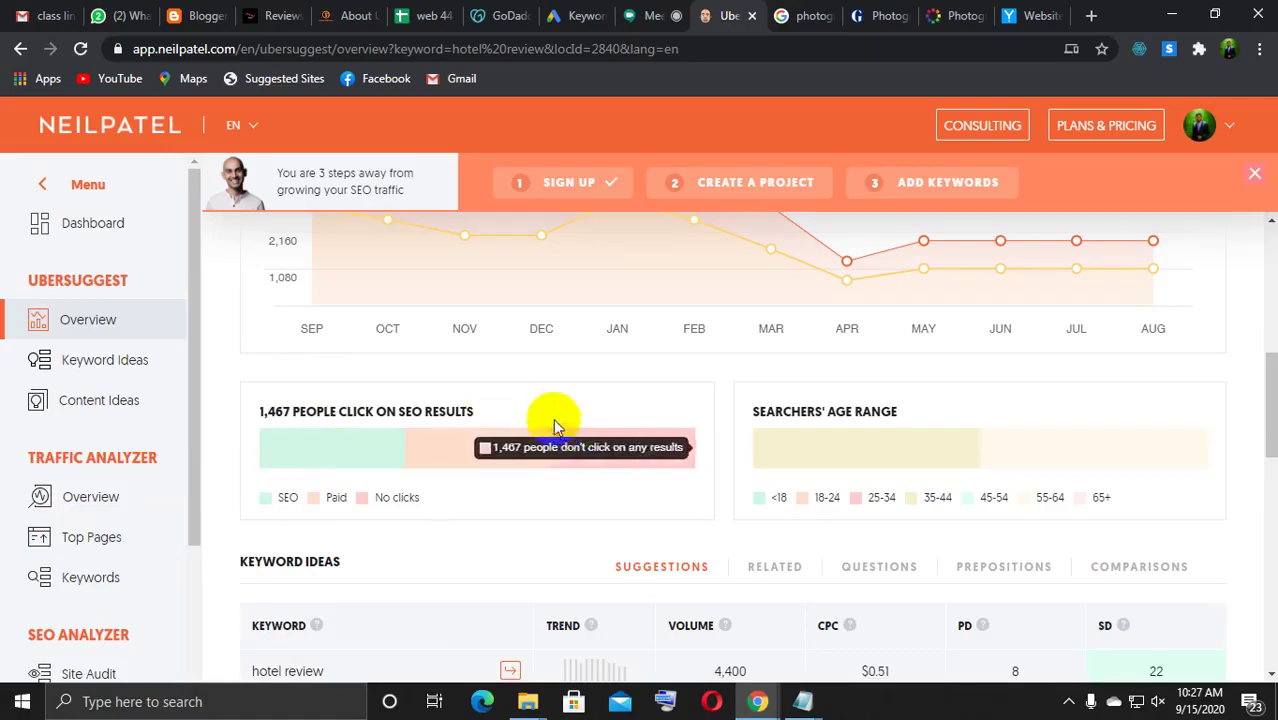
pyautogui.scroll(6, 556, 425)
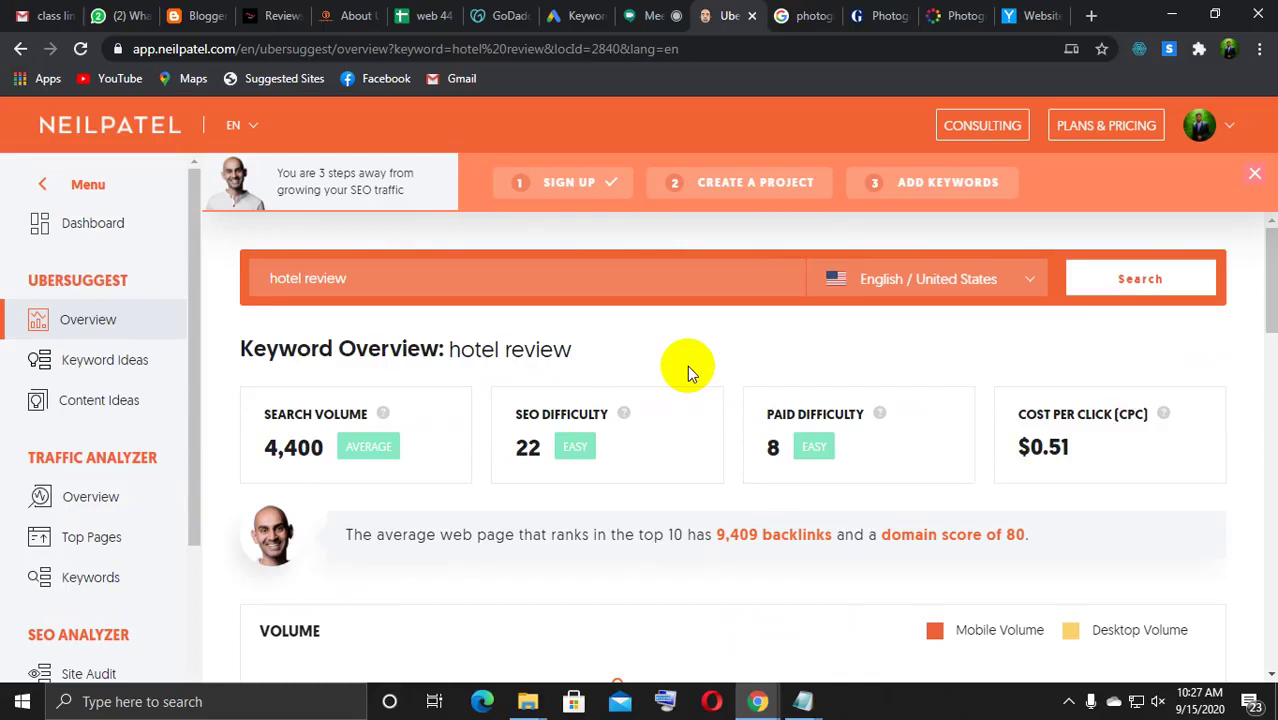
pyautogui.scroll(-3, 688, 367)
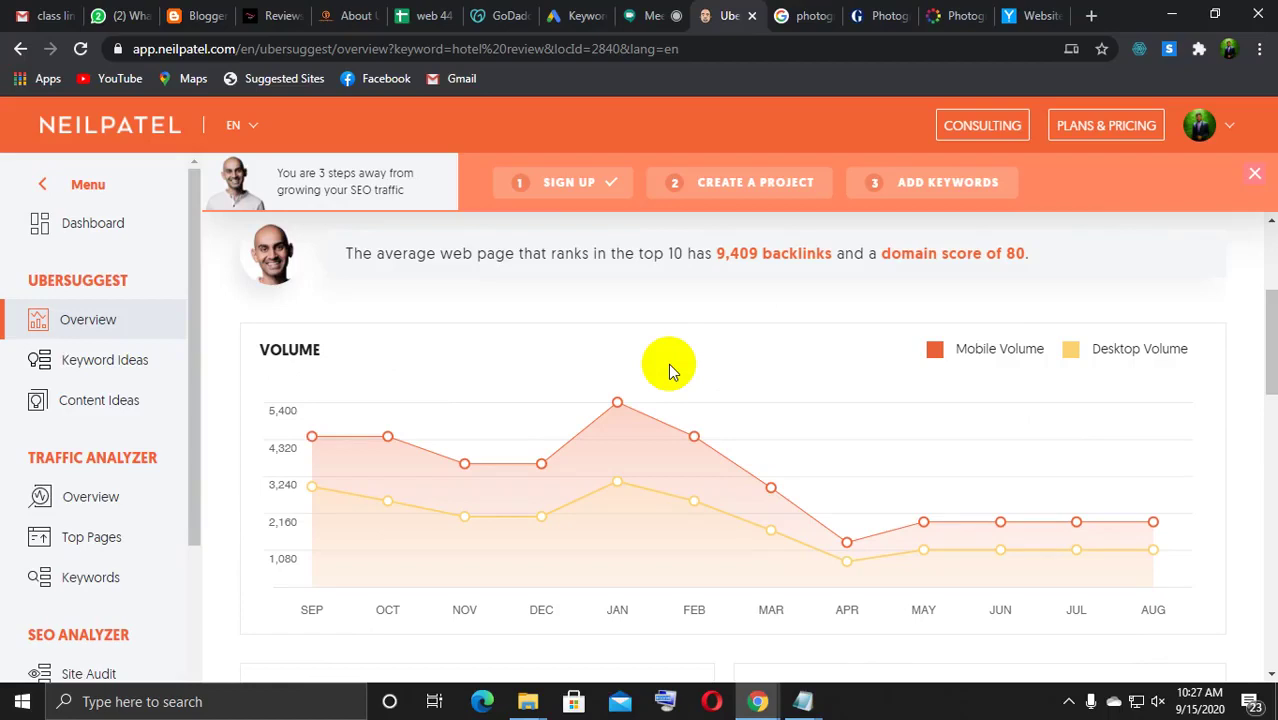
# Switch to Google Meet to admit the waiting participant to the call, and return to the Ubersuggest overview
pyautogui.click(650, 14)
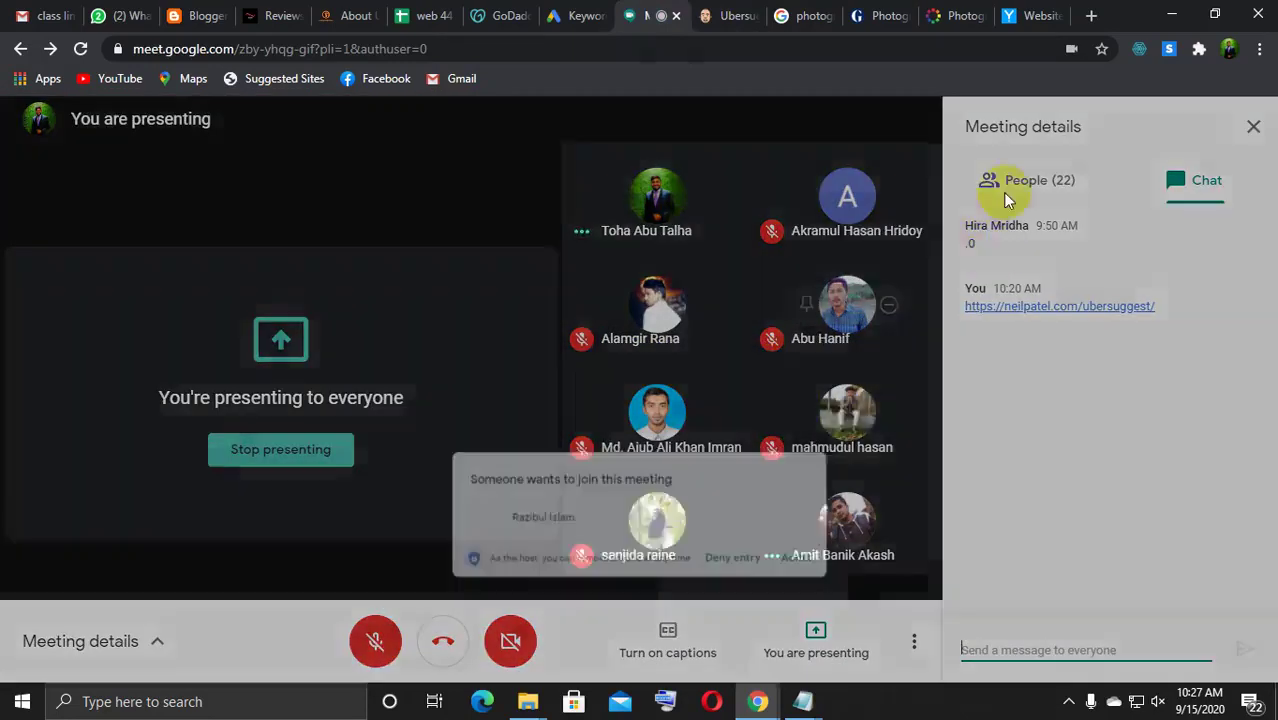
pyautogui.click(836, 442)
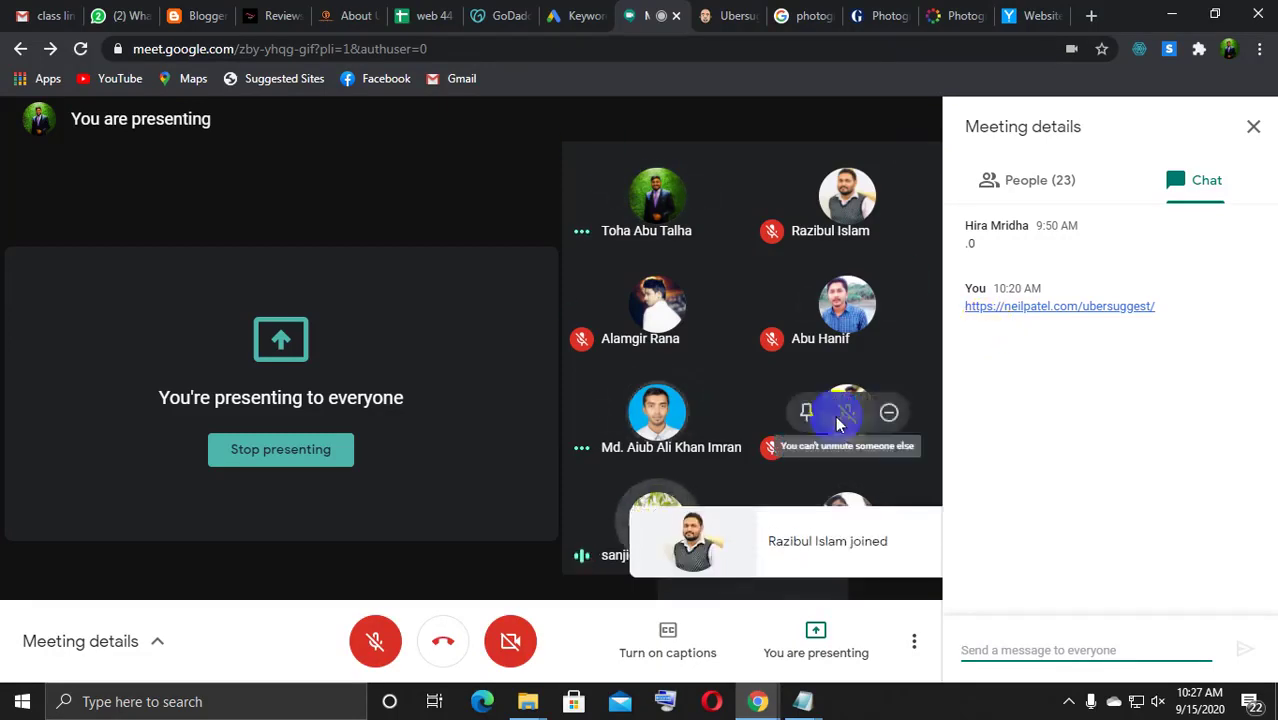
pyautogui.click(735, 17)
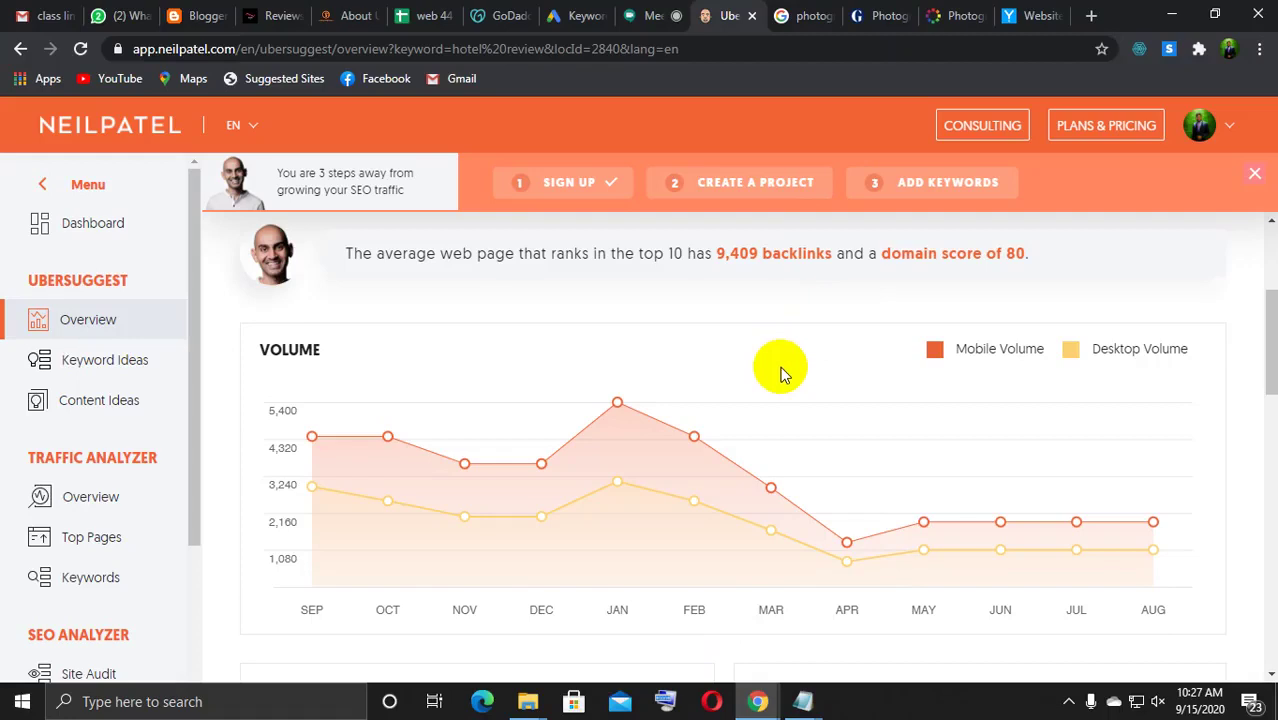
# Examine how "hotel review" searches split between SEO, paid and no clicks, and compare this with the overview metrics
pyautogui.scroll(-3, 780, 370)
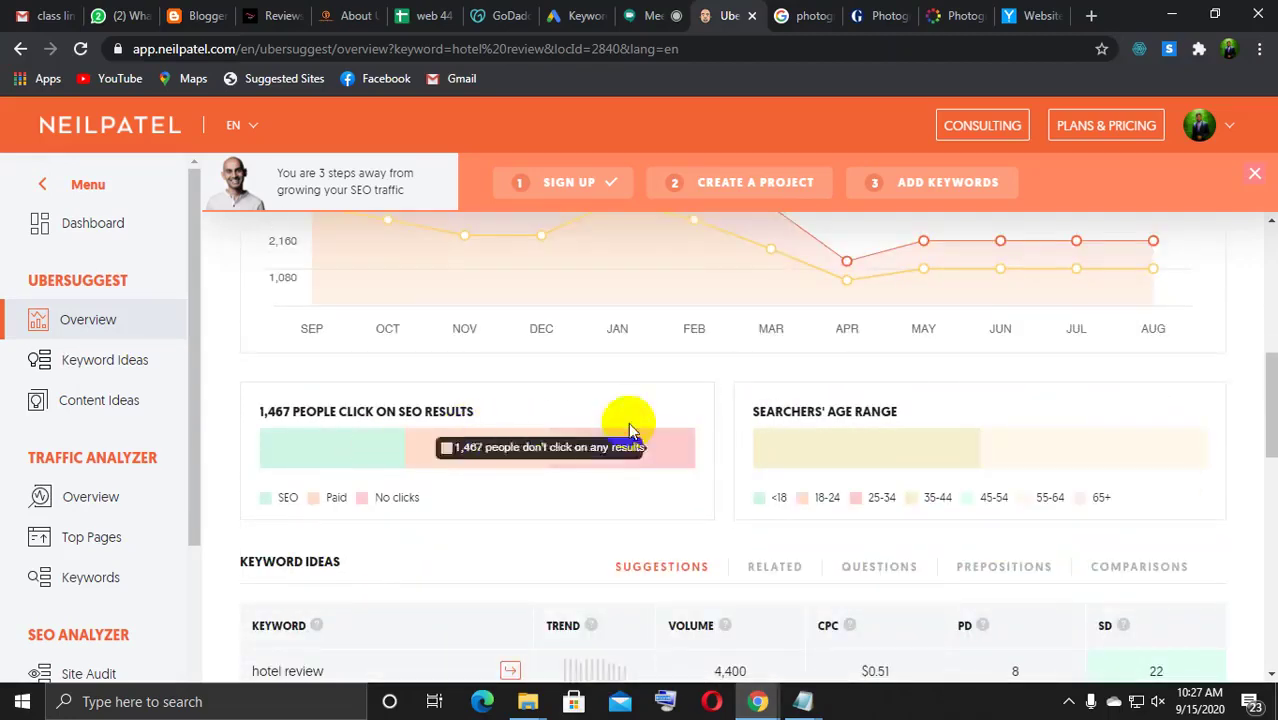
pyautogui.scroll(3, 814, 446)
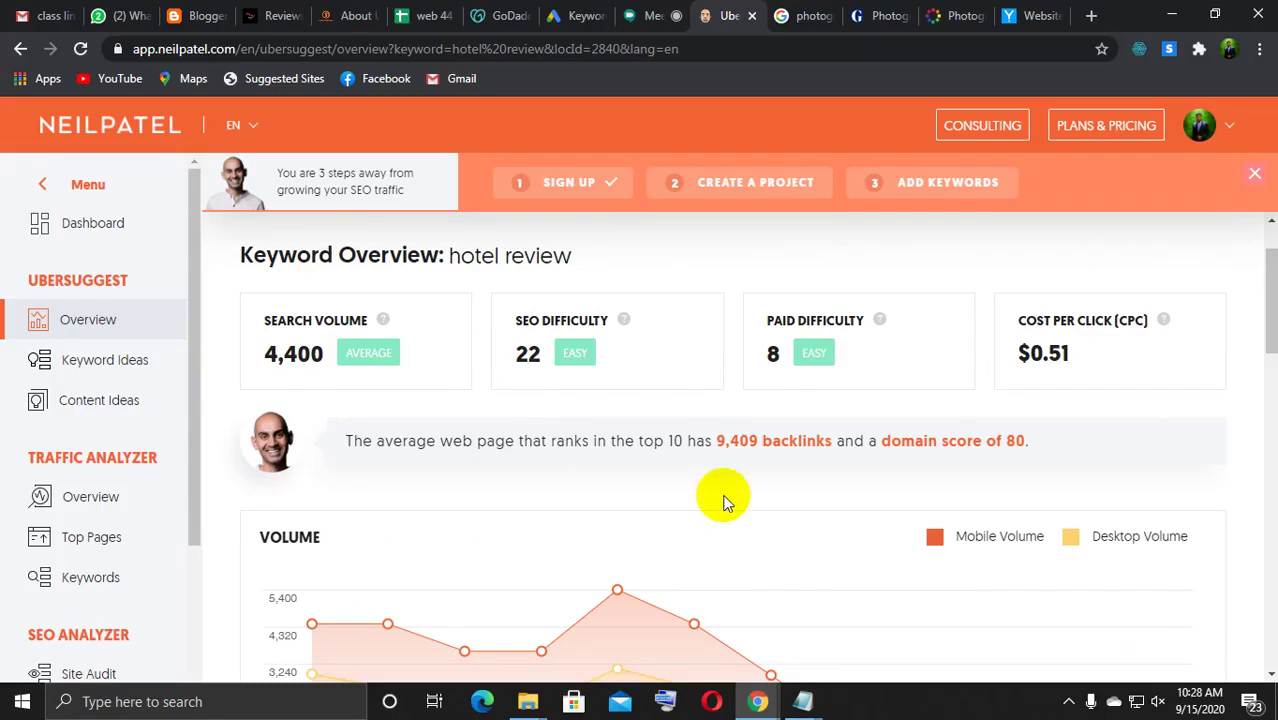
pyautogui.scroll(-1, 724, 500)
pyautogui.scroll(-3, 724, 500)
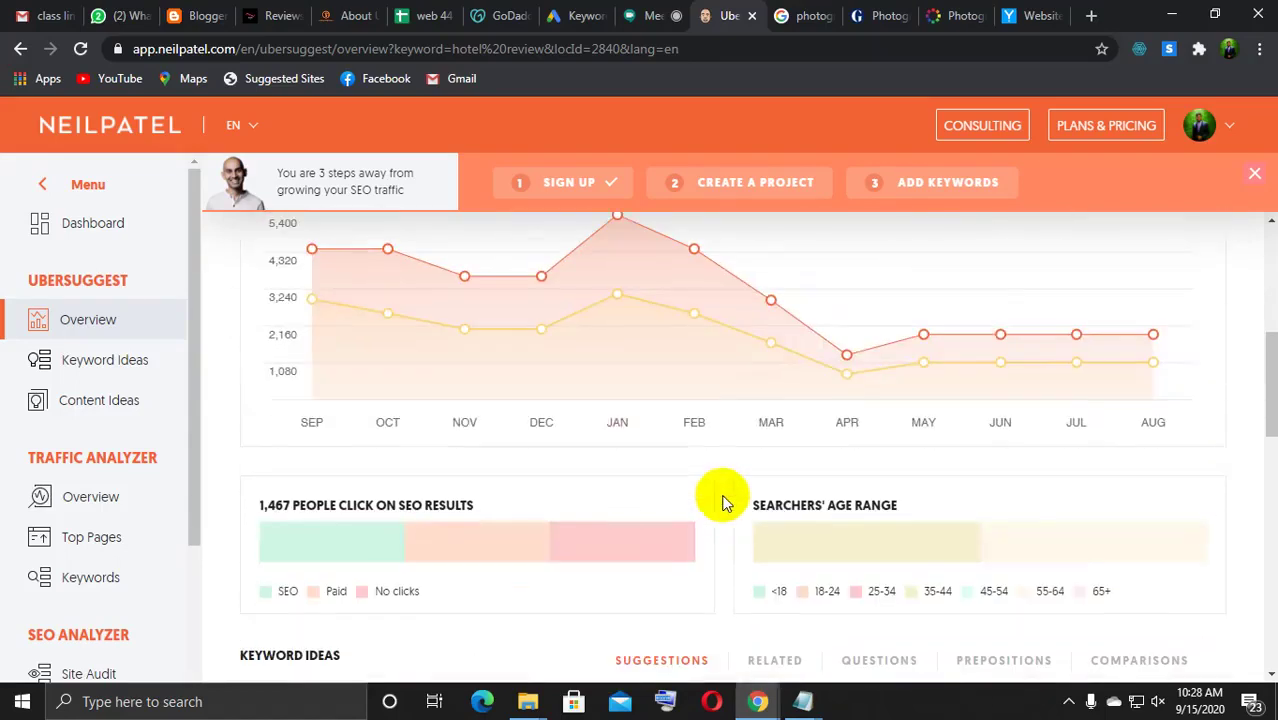
pyautogui.moveTo(650, 562)
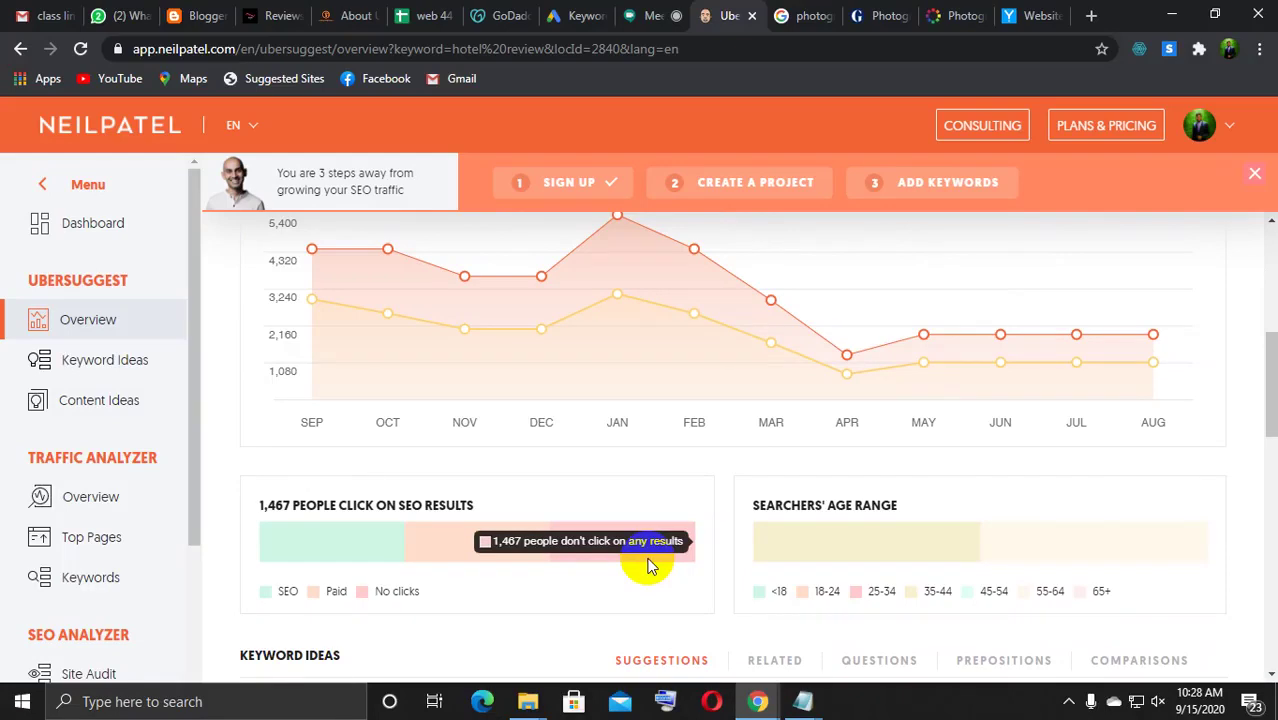
pyautogui.scroll(4, 695, 385)
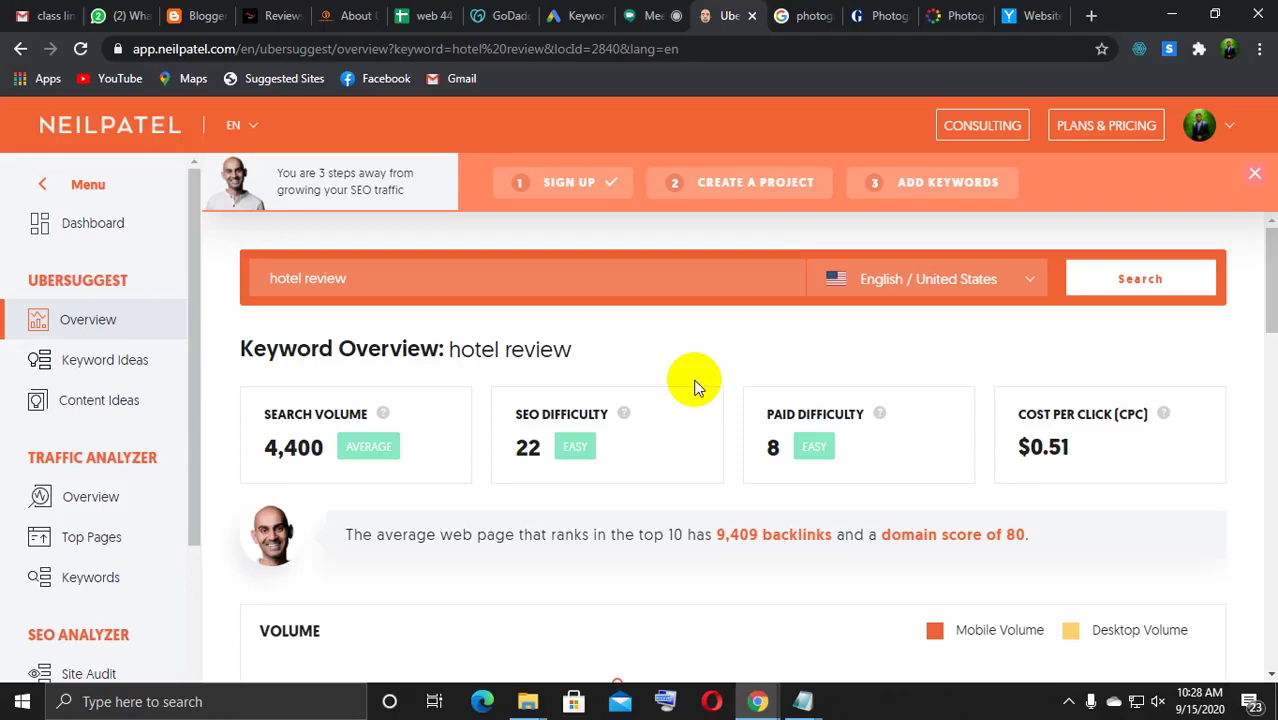
# Compare the monthly searches and bid range for "hotel review" in Google Ads Keyword Planner with the Ubersuggest metrics
pyautogui.click(575, 15)
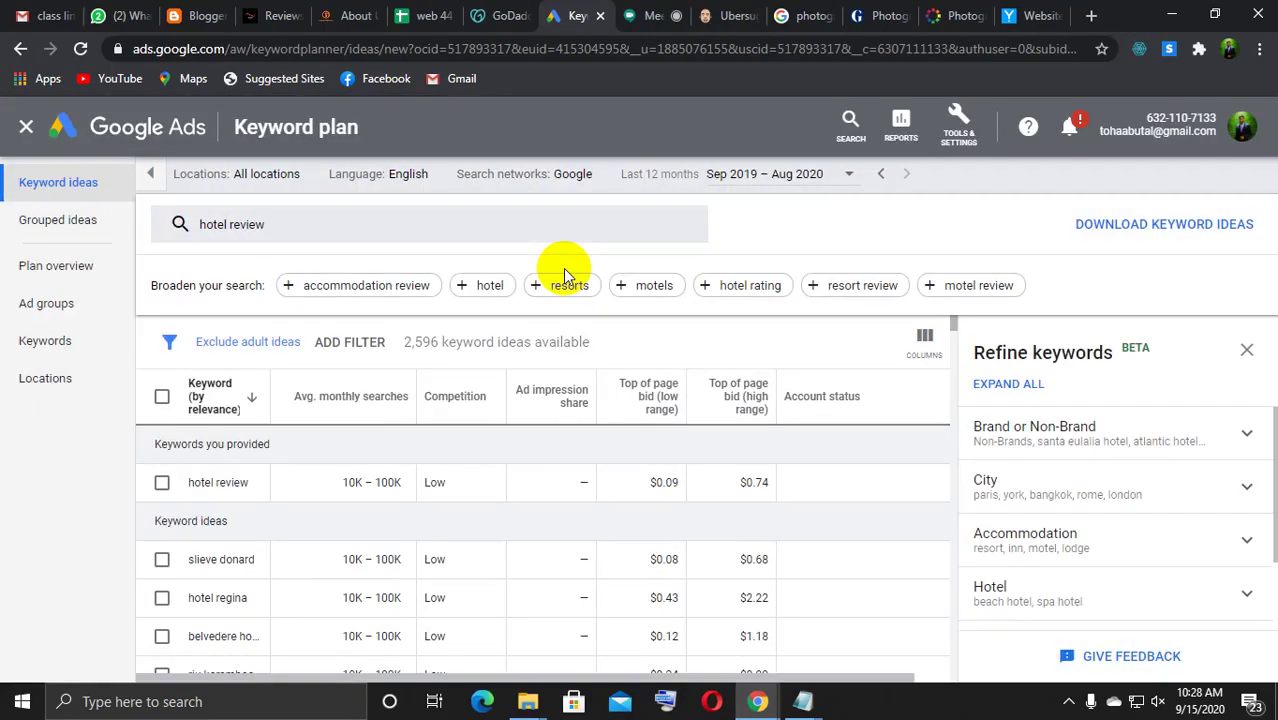
pyautogui.click(736, 15)
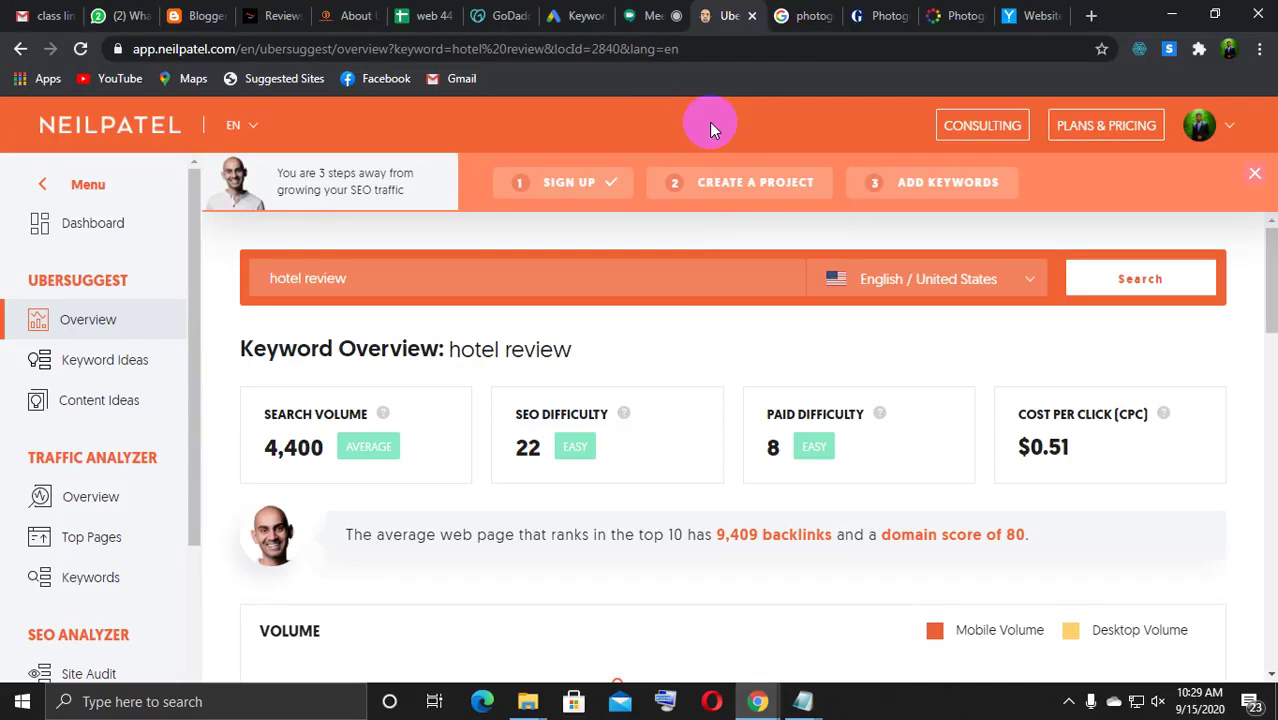
# Switch to Google Meet and look through the list of people in the call
pyautogui.click(648, 15)
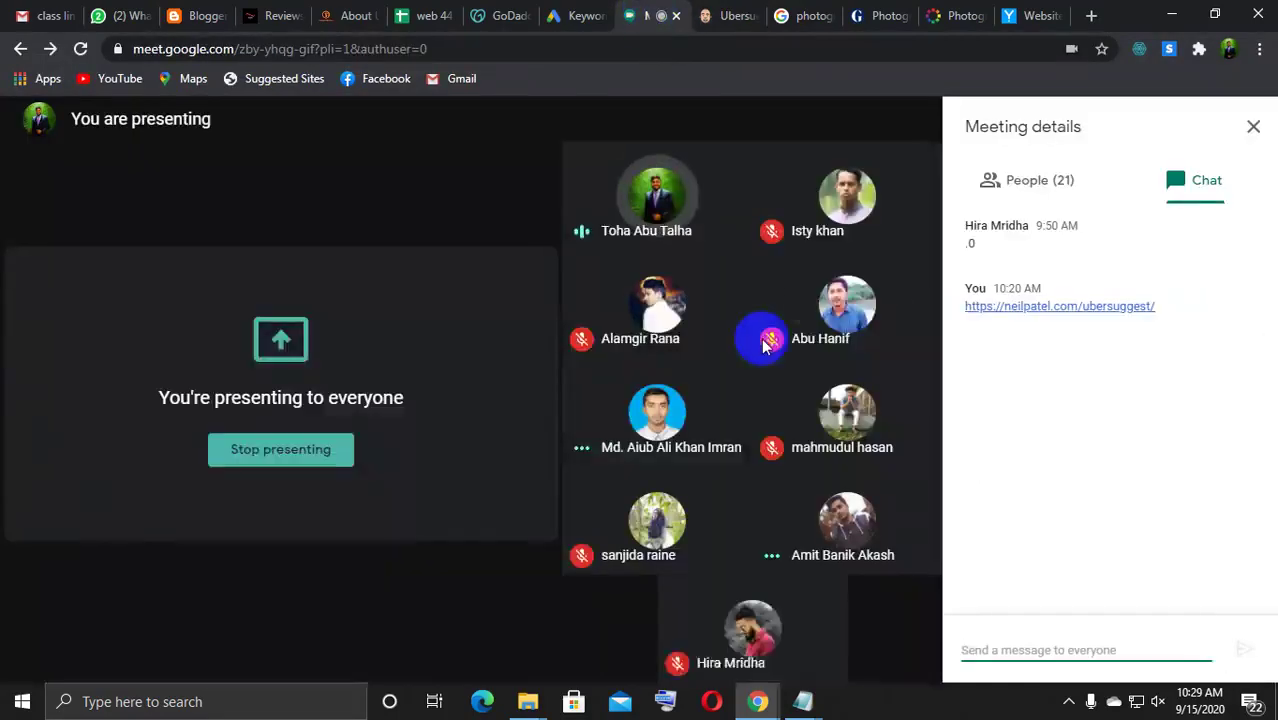
pyautogui.click(1048, 185)
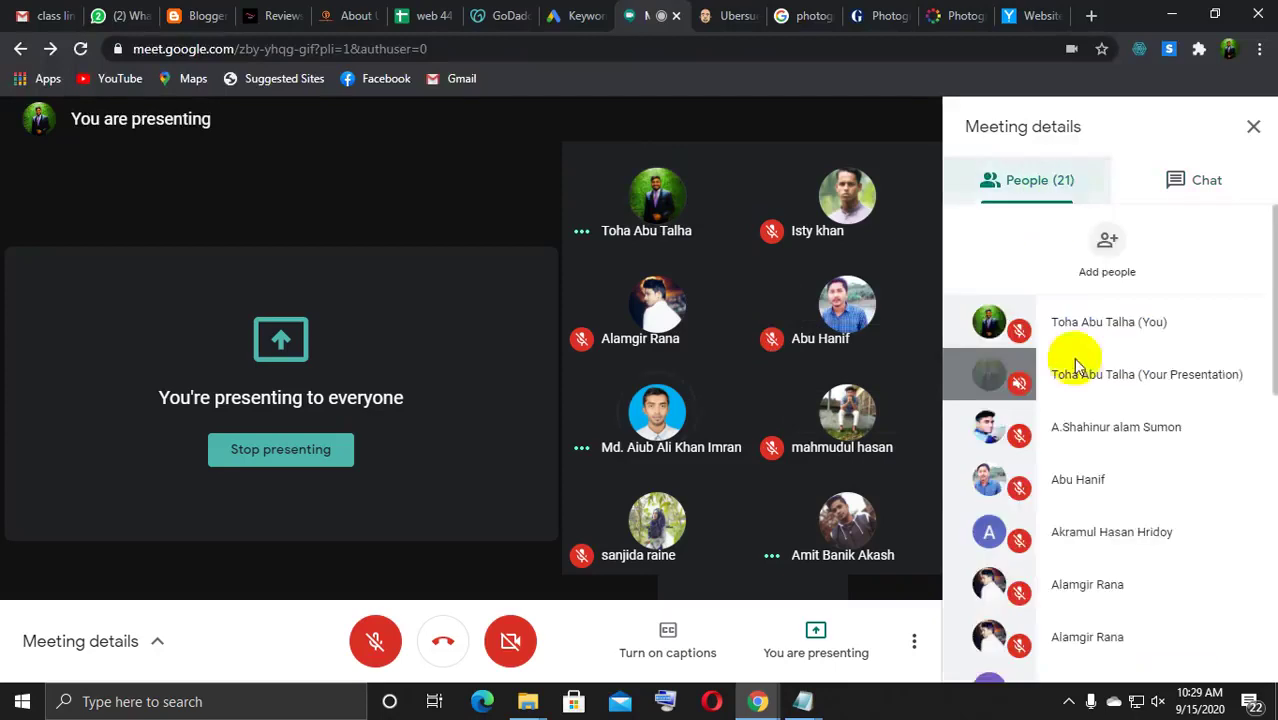
pyautogui.scroll(-7, 1078, 360)
pyautogui.scroll(6, 1078, 400)
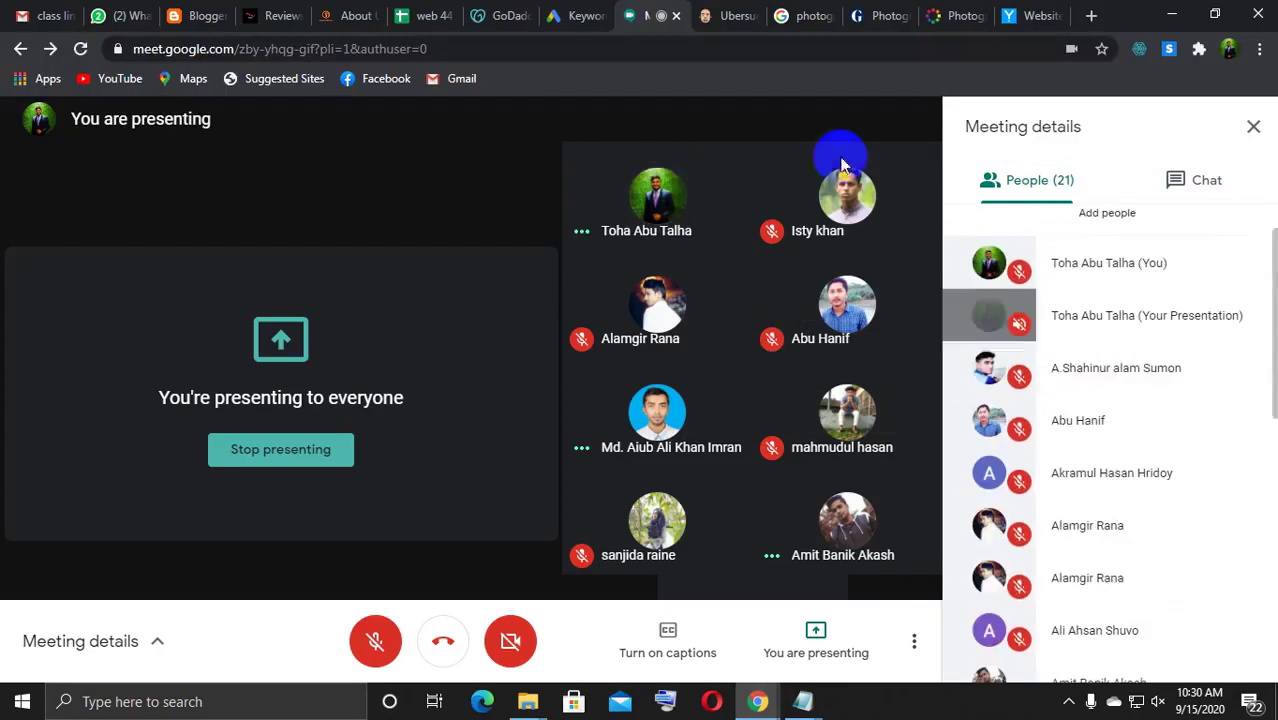
# Return to Ubersuggest and highlight the heading about people clicking on SEO results for "hotel review"
pyautogui.click(728, 17)
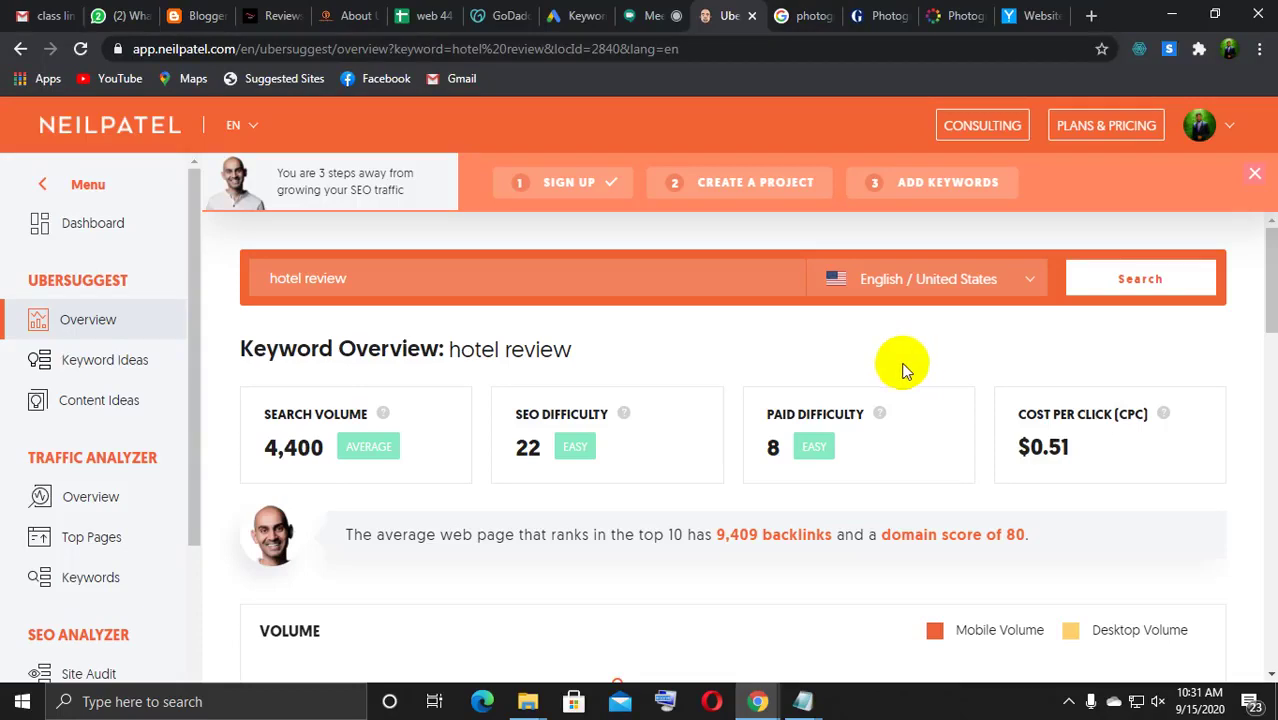
pyautogui.scroll(-5, 906, 368)
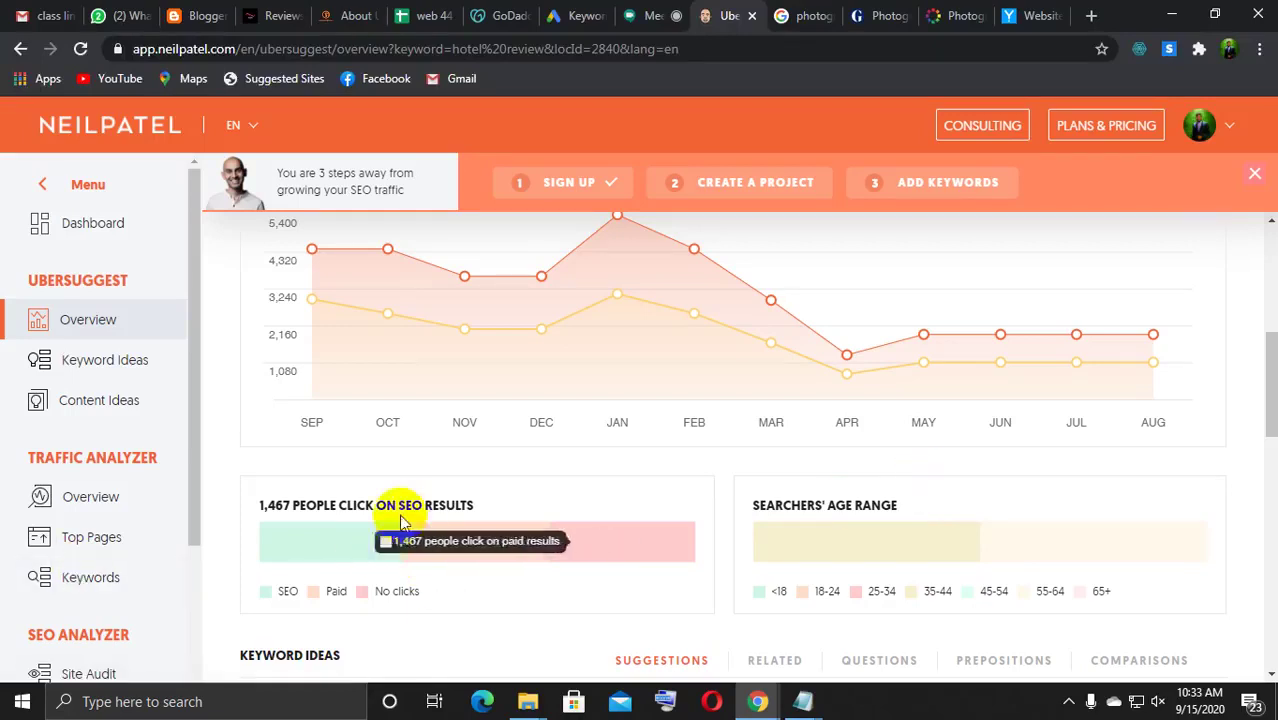
pyautogui.moveTo(474, 505); pyautogui.dragTo(428, 503)
pyautogui.click(252, 516)
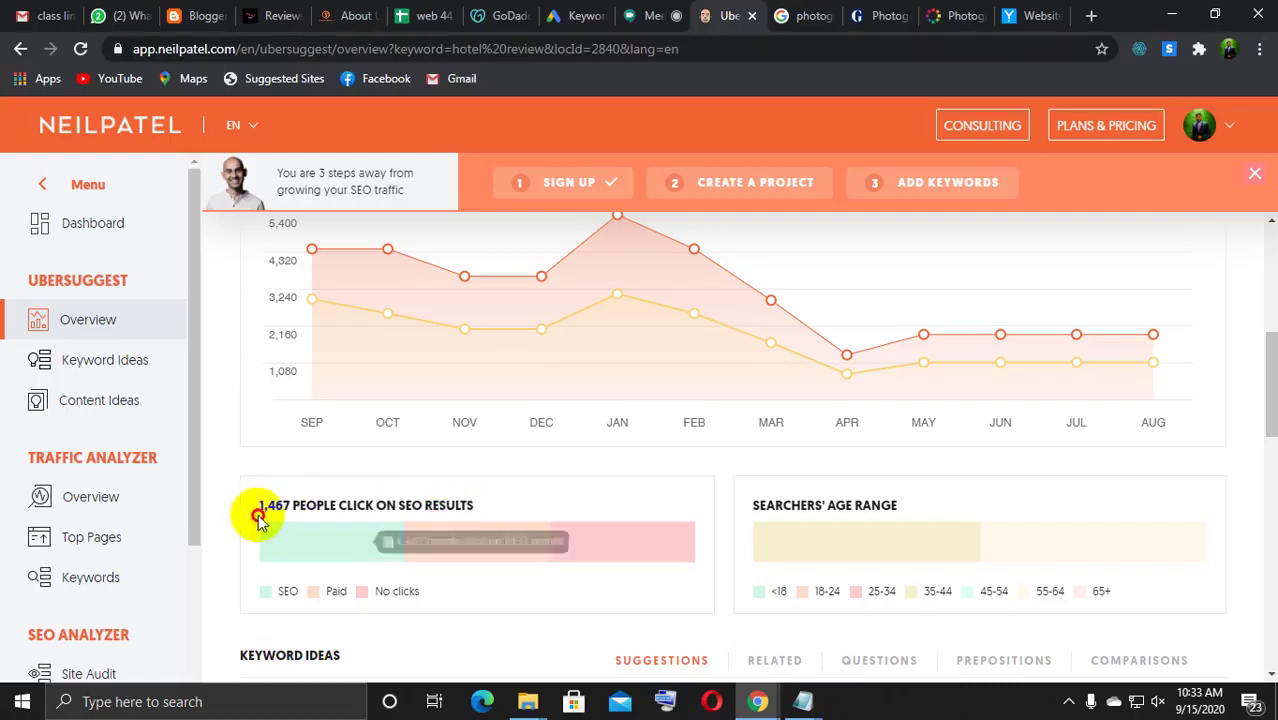
pyautogui.tripleClick(252, 516)
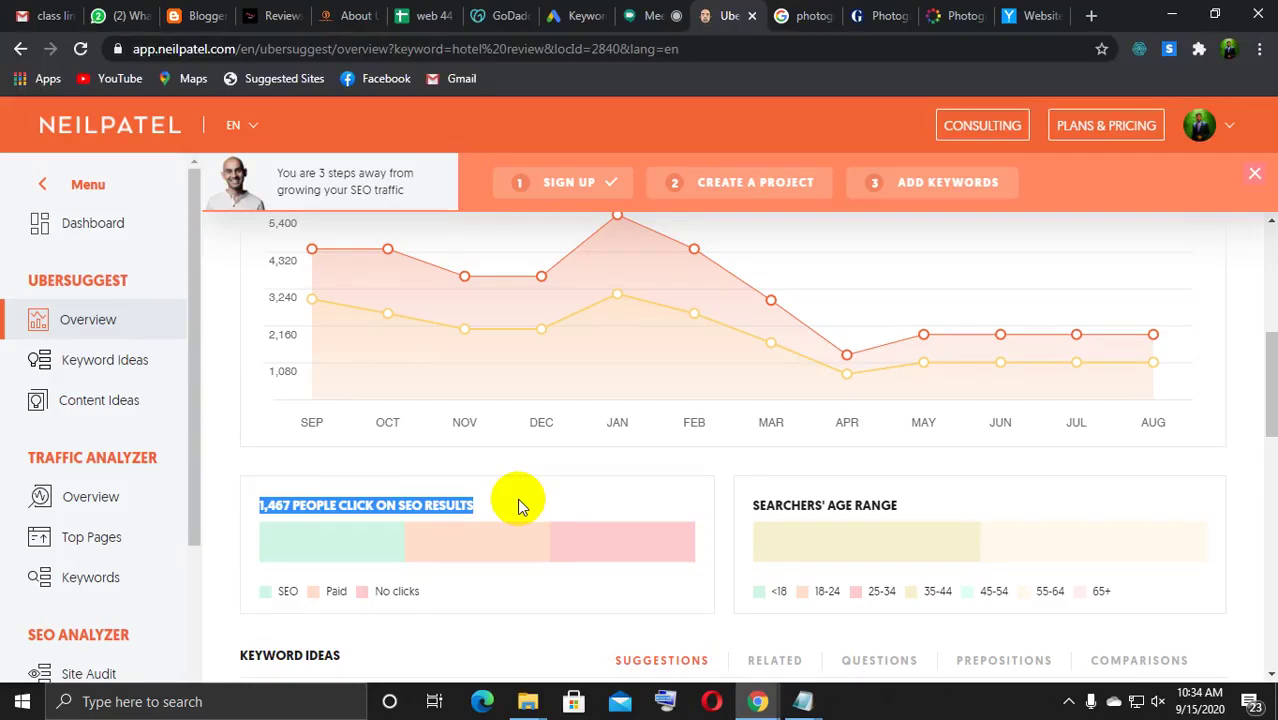
# Compare the highlighted SEO click figure with the search volume and SEO difficulty of "hotel review"
pyautogui.scroll(5, 517, 498)
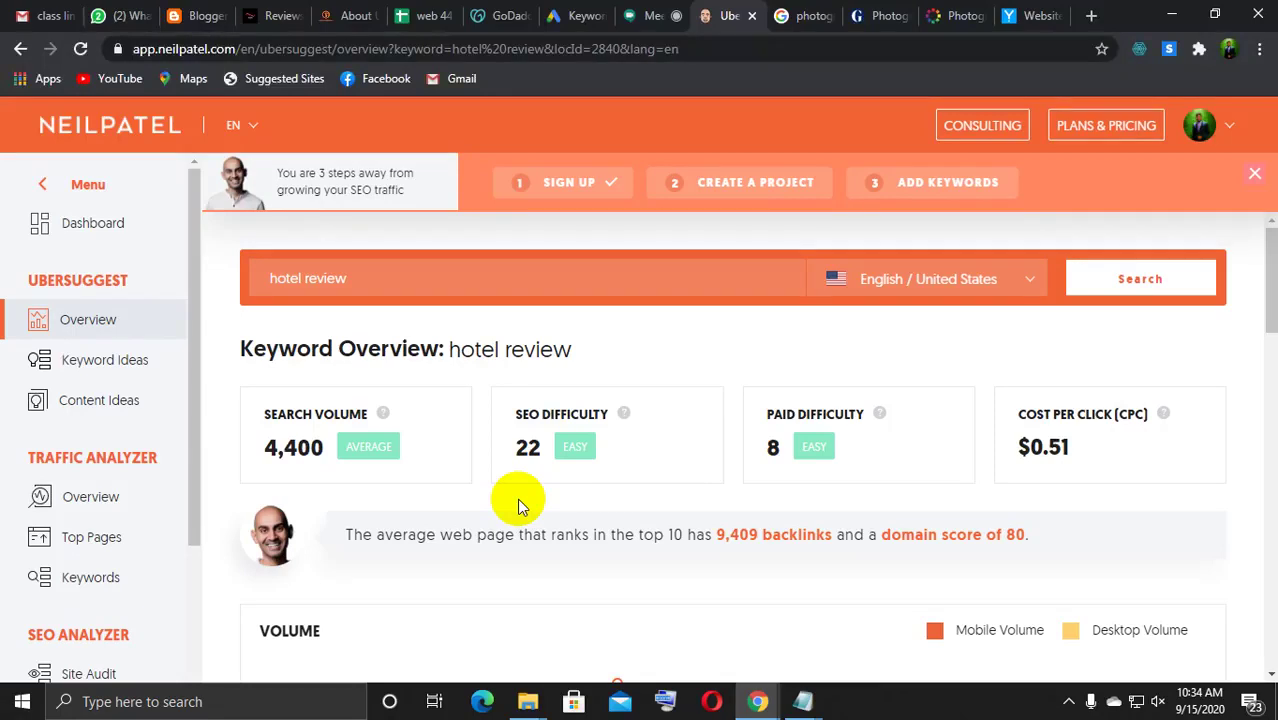
pyautogui.scroll(-4, 600, 500)
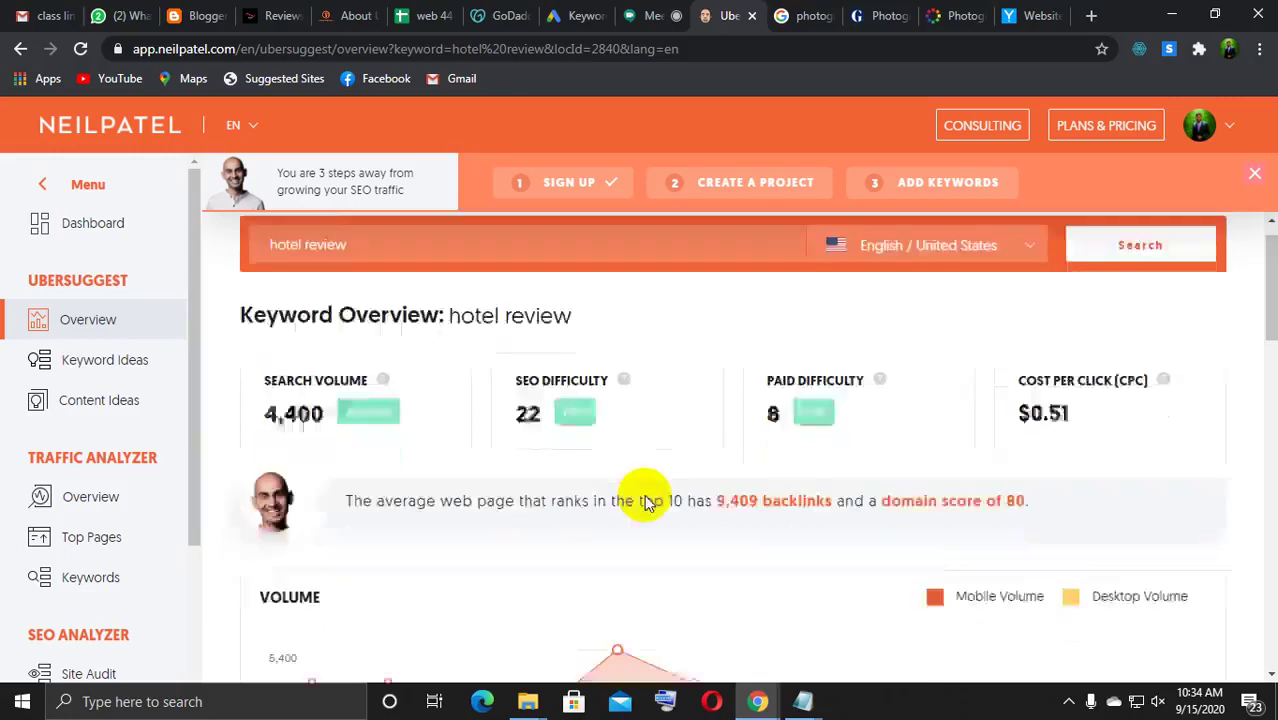
pyautogui.scroll(-1, 1017, 348)
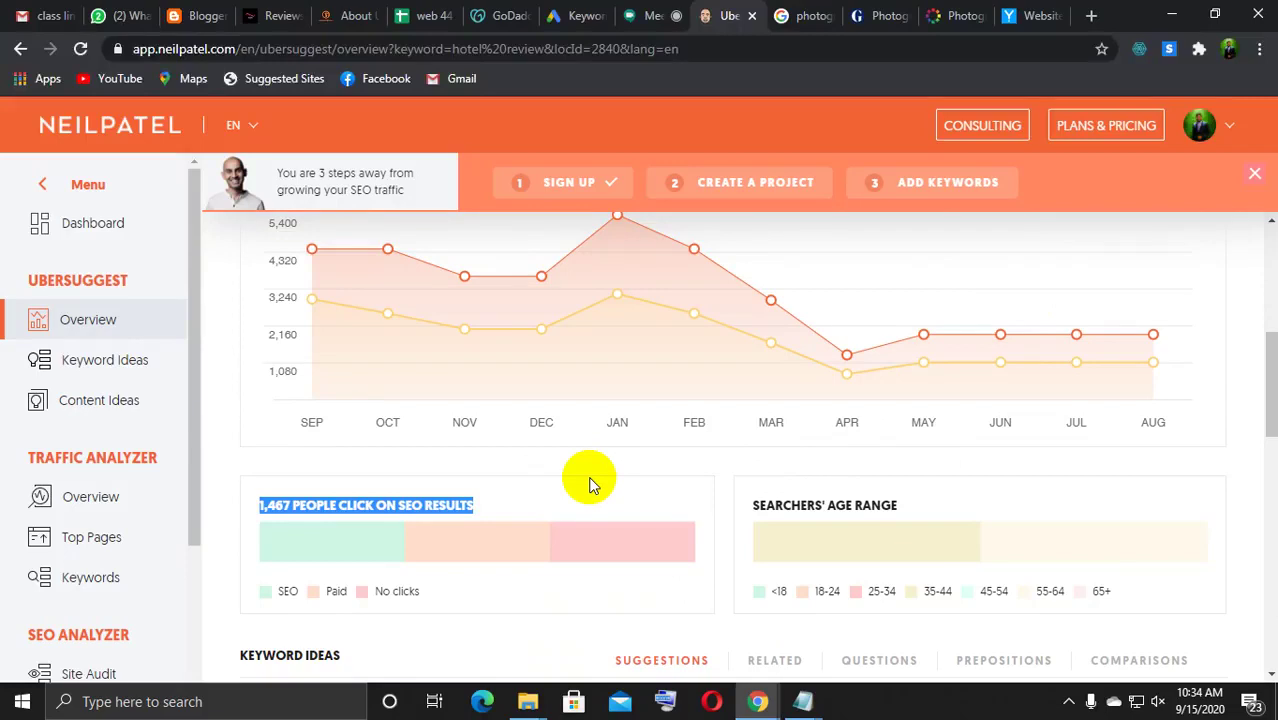
pyautogui.scroll(5, 590, 483)
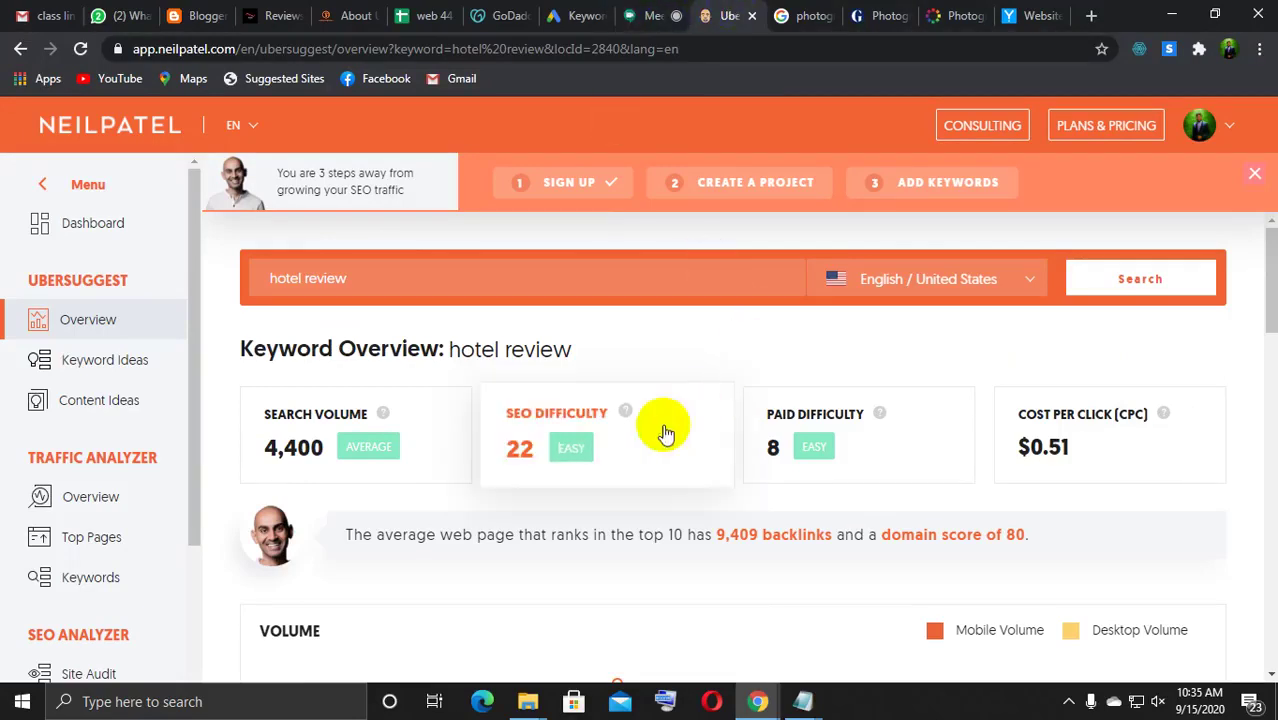
# Check the "hotel review" row in the suggested keyword ideas, and clear the highlight on the SEO clicks heading
pyautogui.scroll(-10, 687, 408)
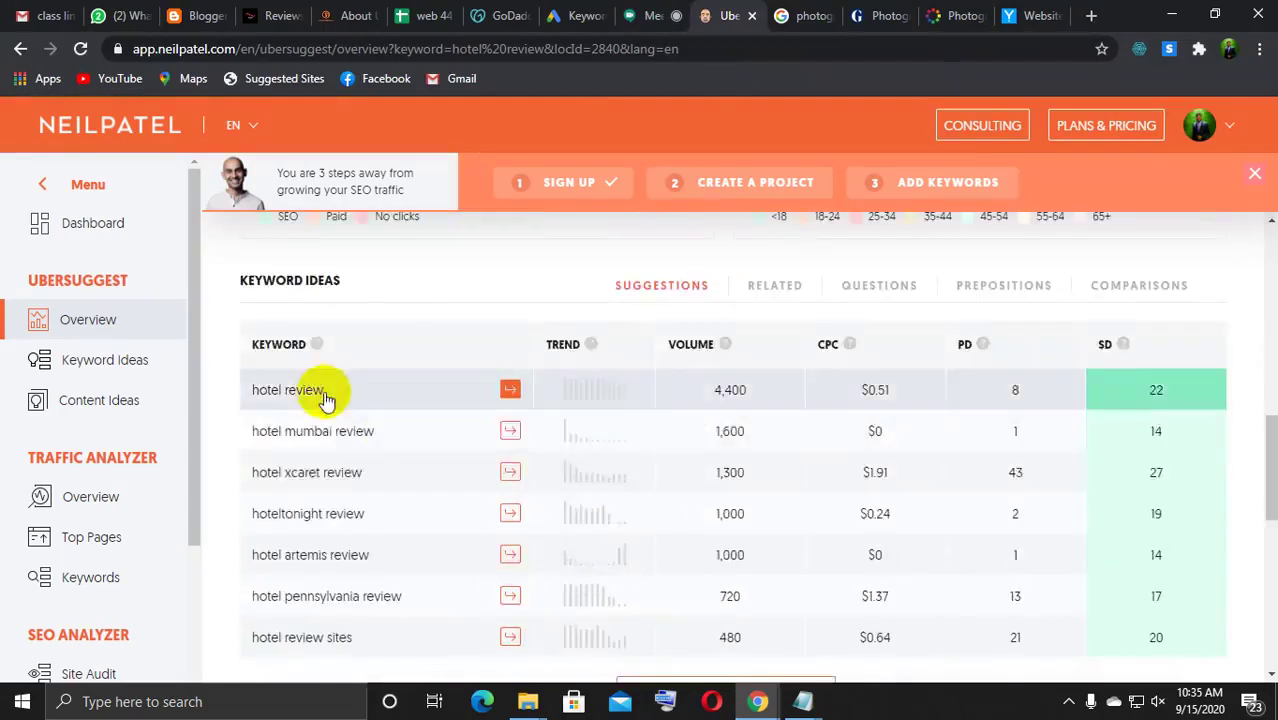
pyautogui.scroll(2, 325, 398)
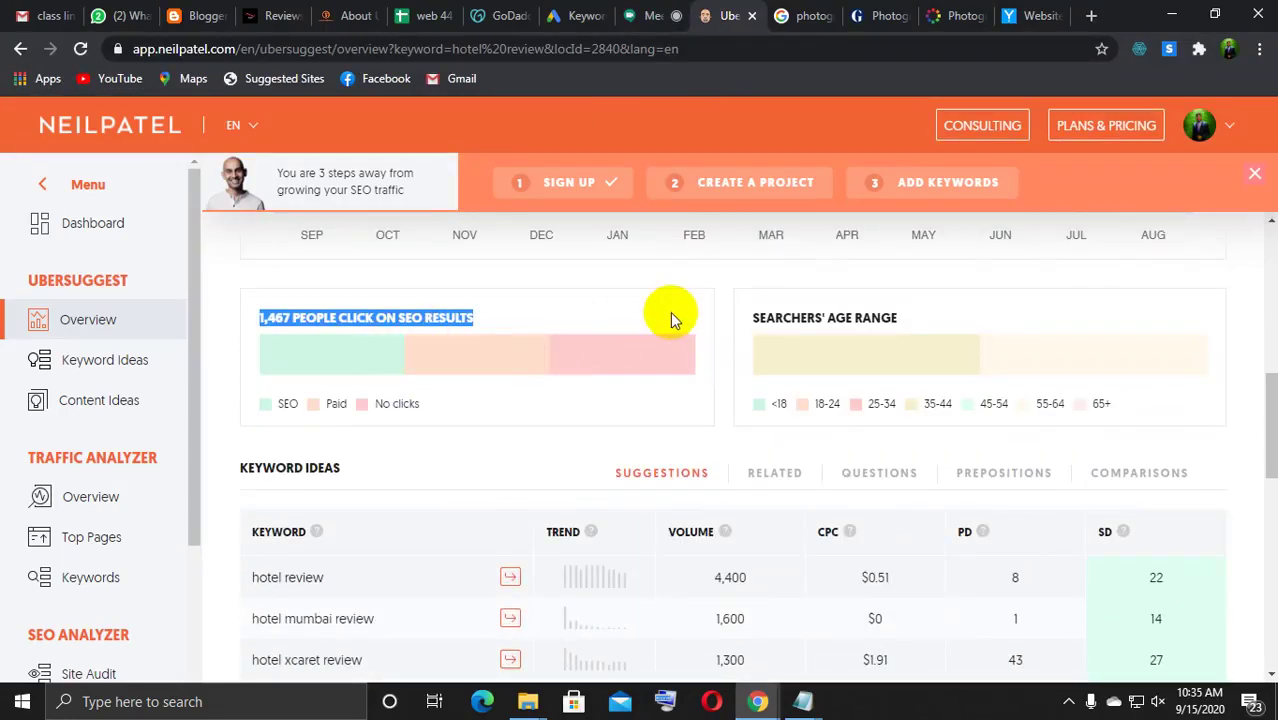
pyautogui.click(489, 306)
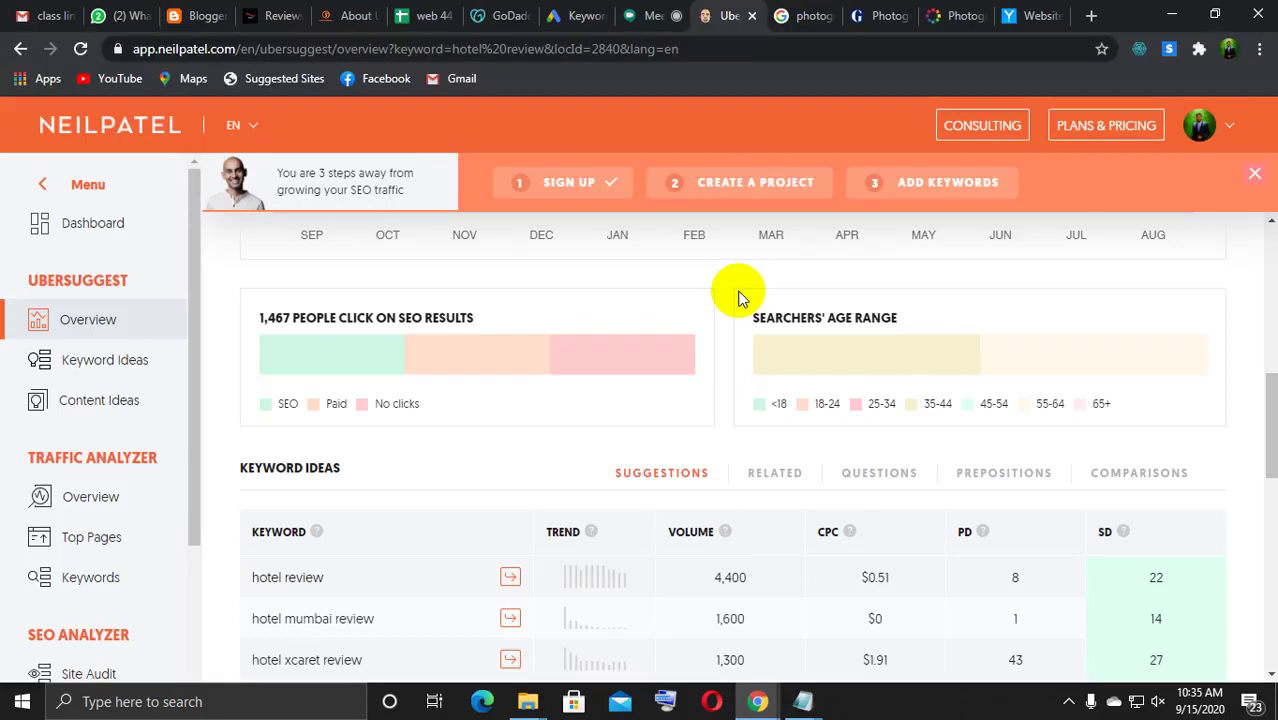
# Switch to the Google search for "photography" and look over its ads and organic results
pyautogui.click(805, 15)
pyautogui.scroll(-5, 451, 536)
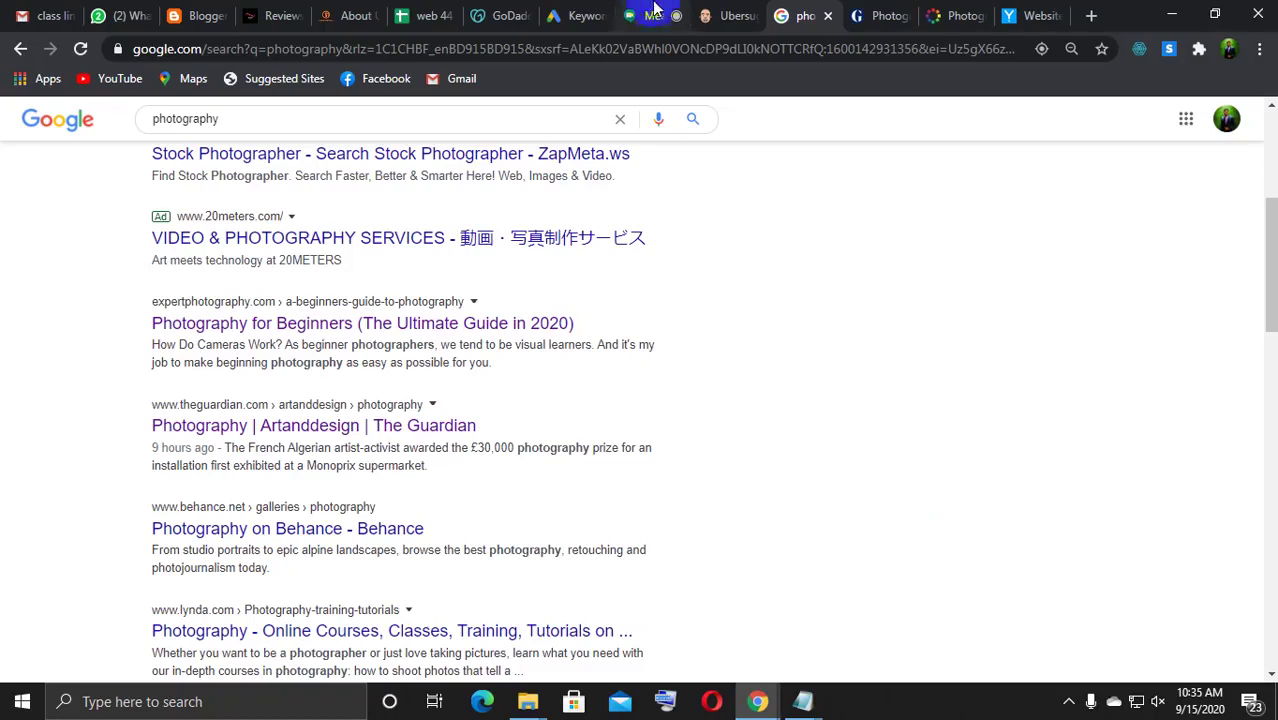
pyautogui.click(560, 15)
pyautogui.click(740, 17)
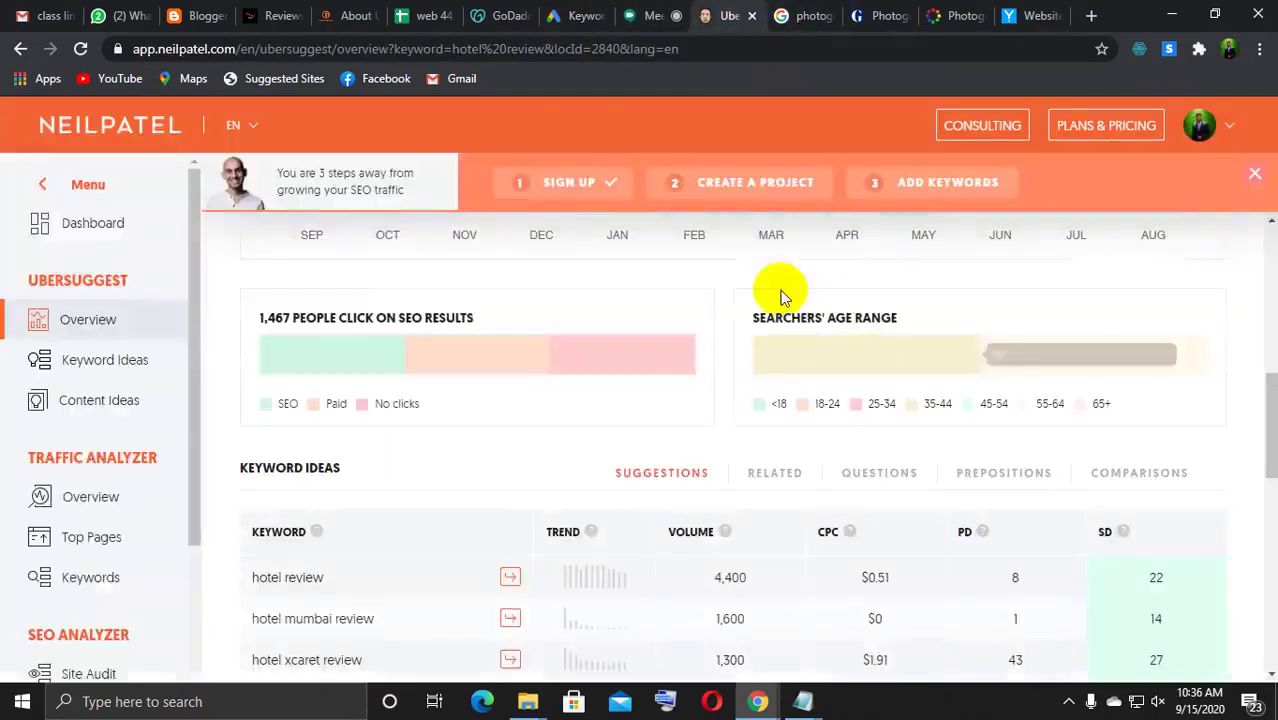
pyautogui.click(585, 28)
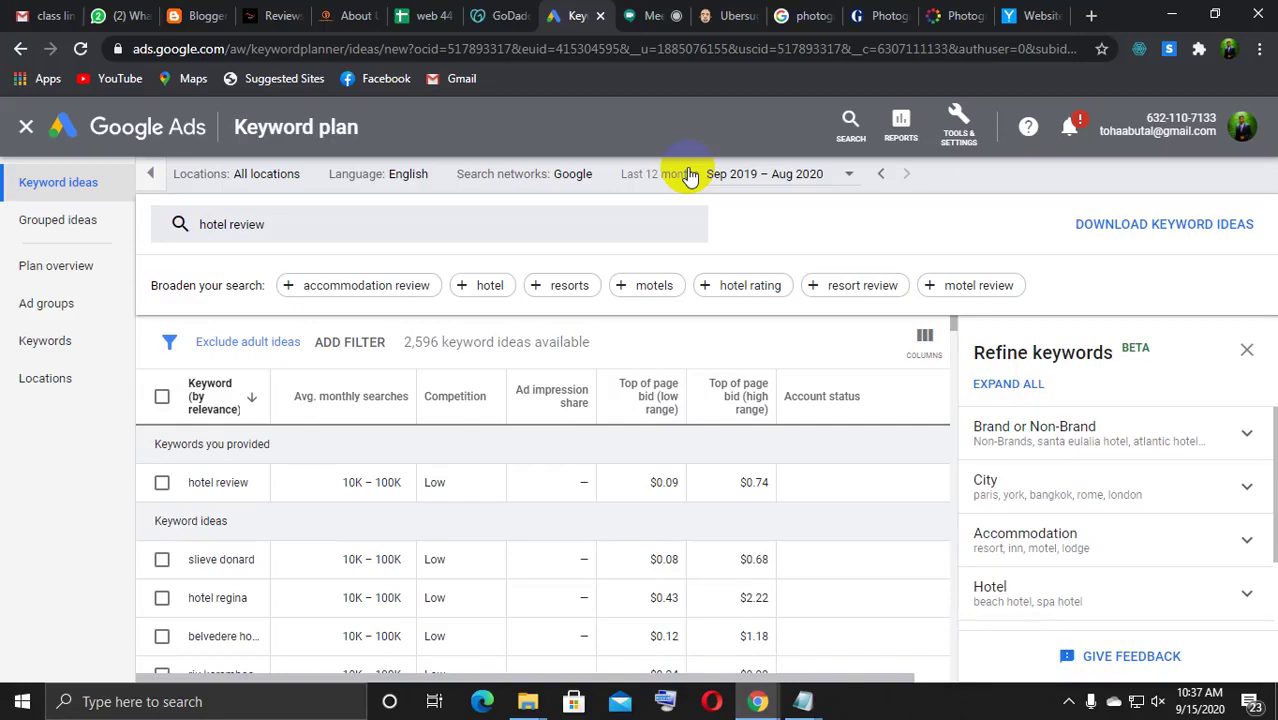
pyautogui.click(735, 18)
pyautogui.click(648, 16)
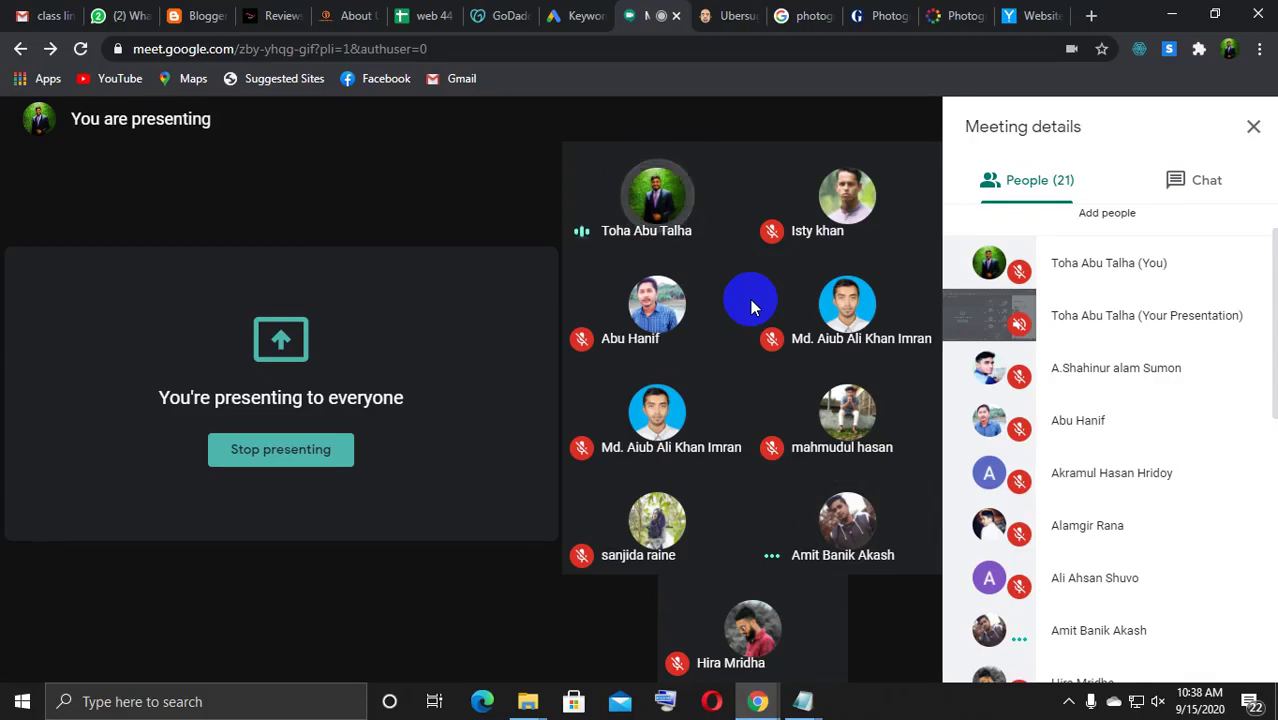
# Open the live Reviews blog from Blogger and go to the home page of the Food Hunter site
pyautogui.click(205, 16)
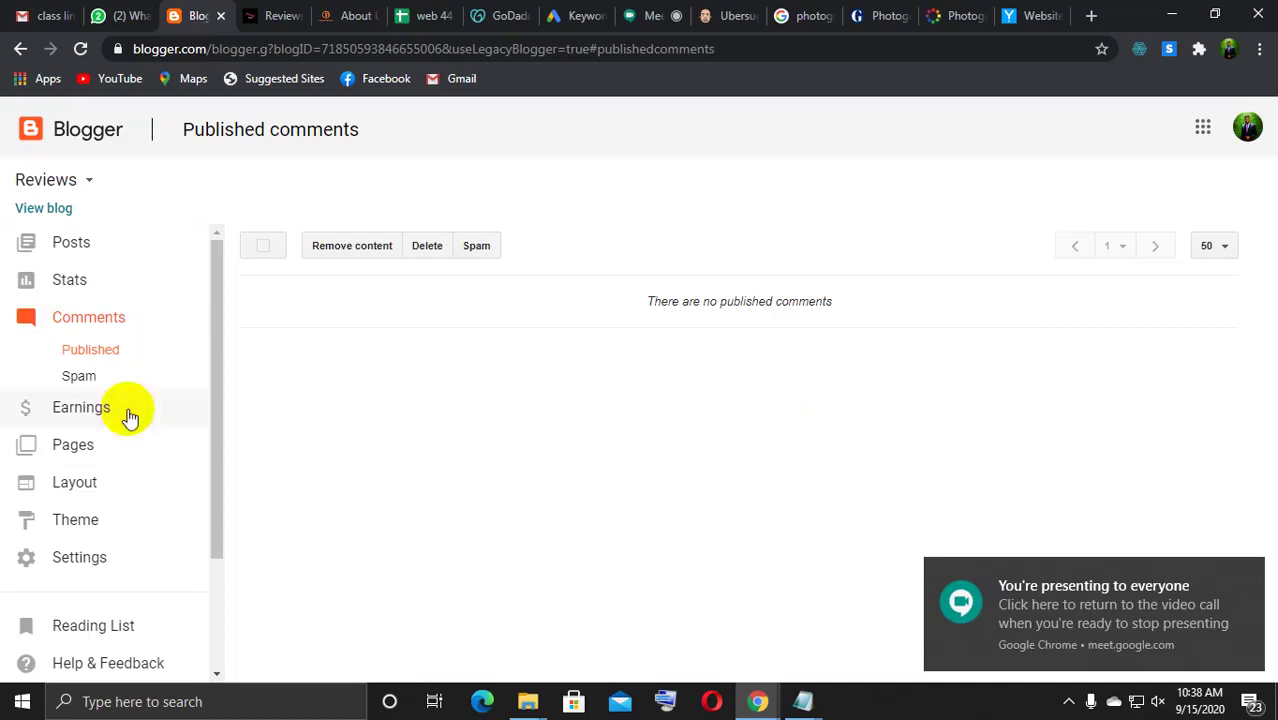
pyautogui.click(62, 208)
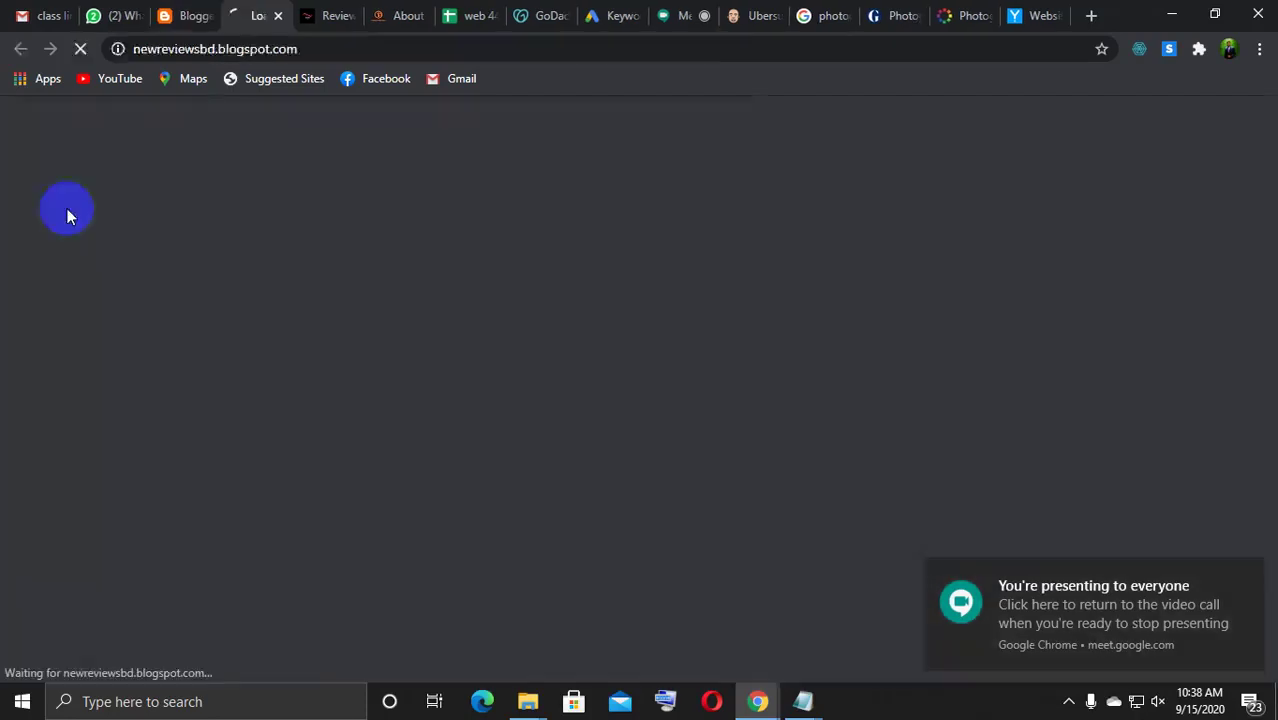
pyautogui.click(335, 15)
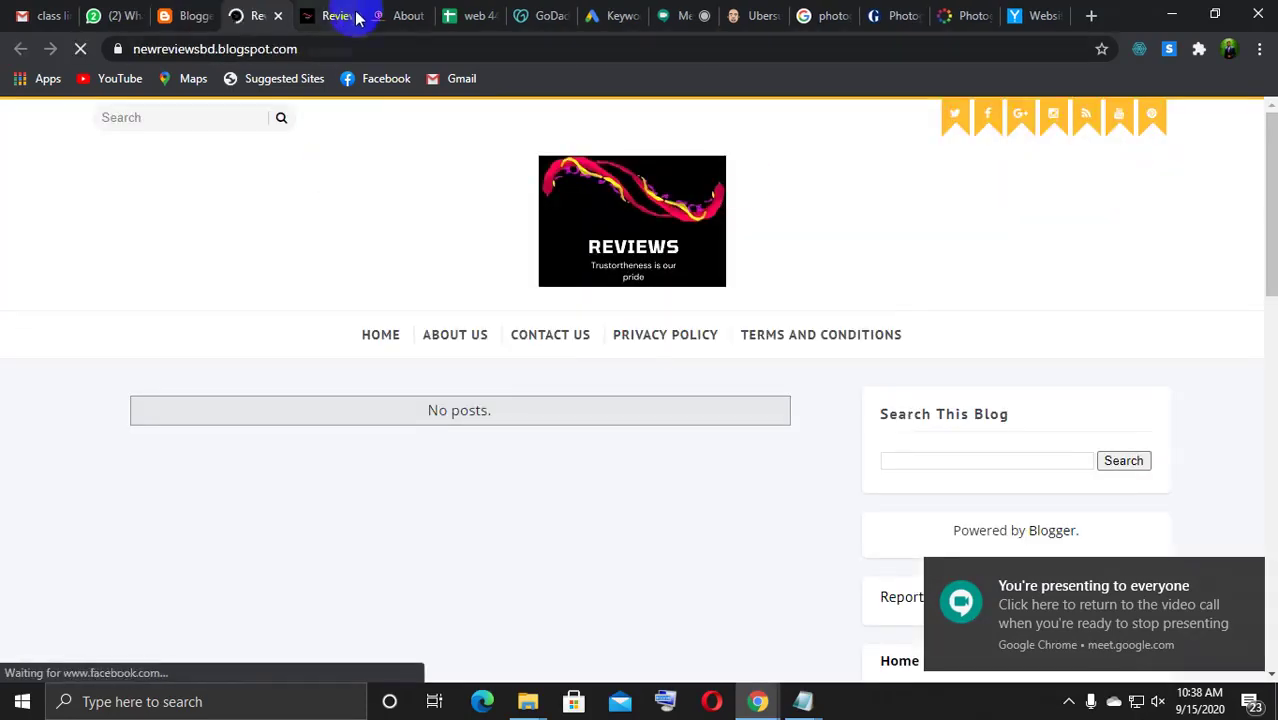
pyautogui.click(350, 17)
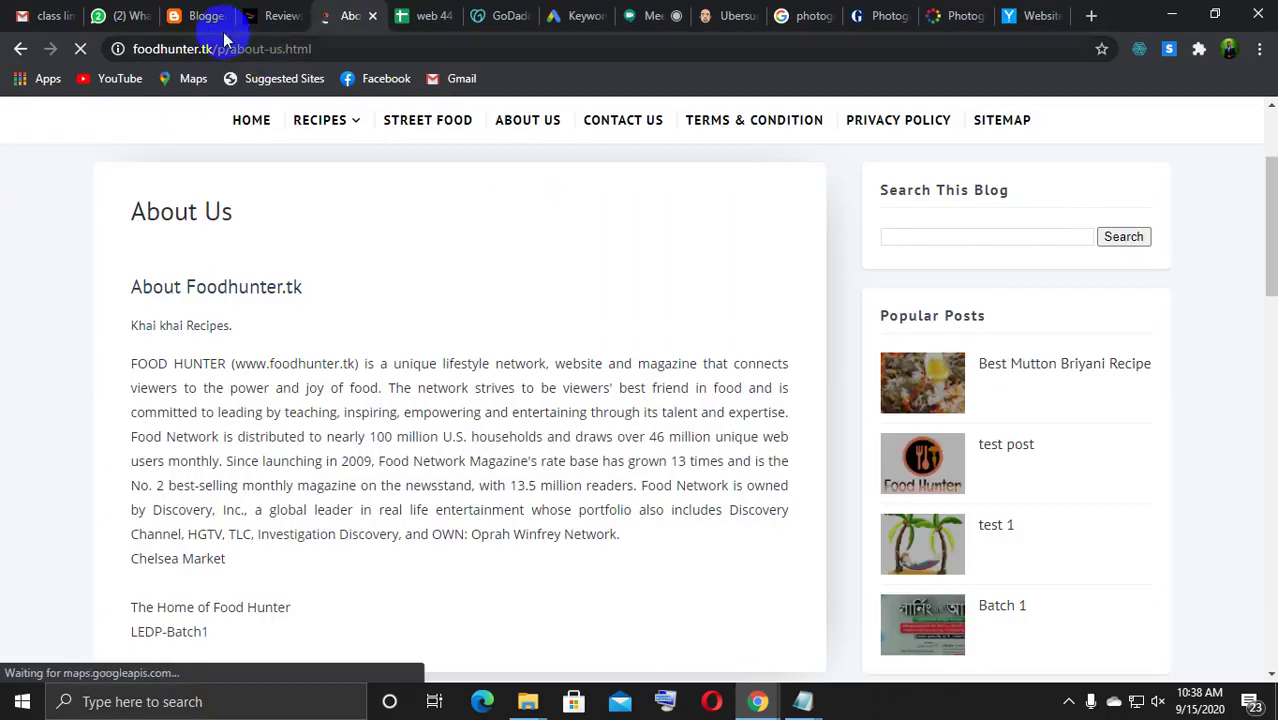
pyautogui.click(253, 122)
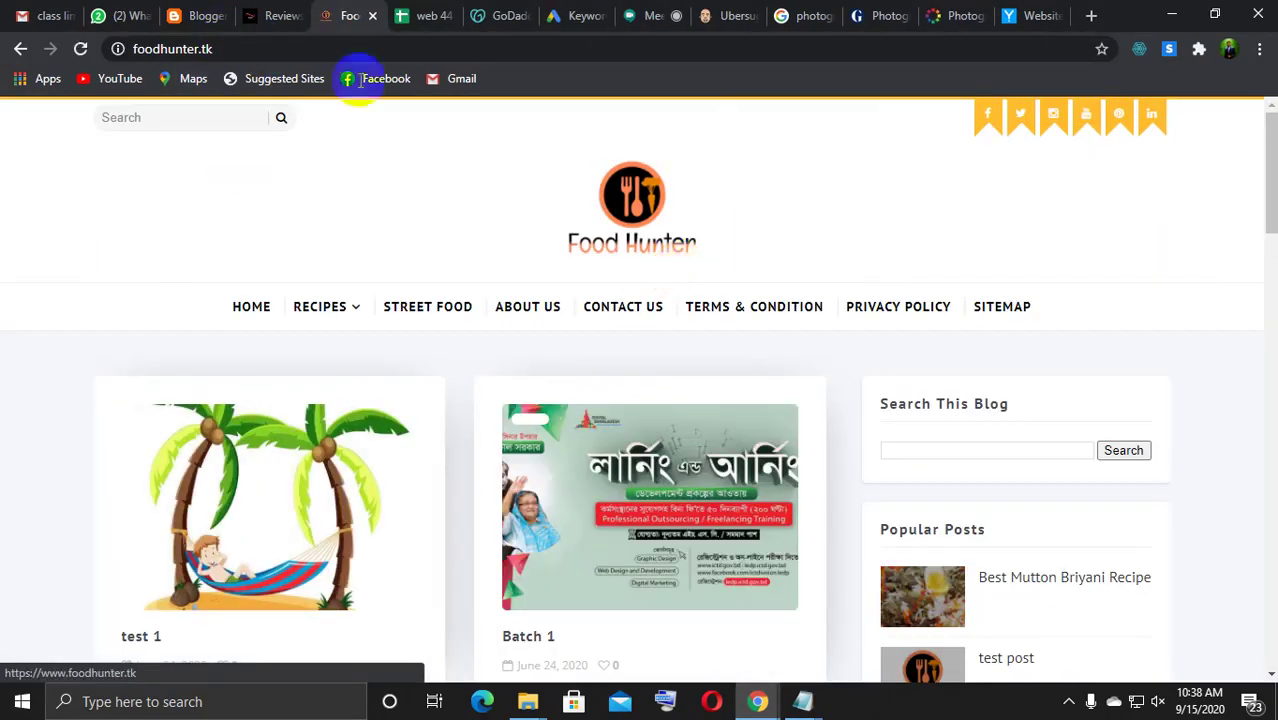
# Examine the Reviews blog's About Us page and return to the blog's home page
pyautogui.click(278, 16)
pyautogui.click(382, 338)
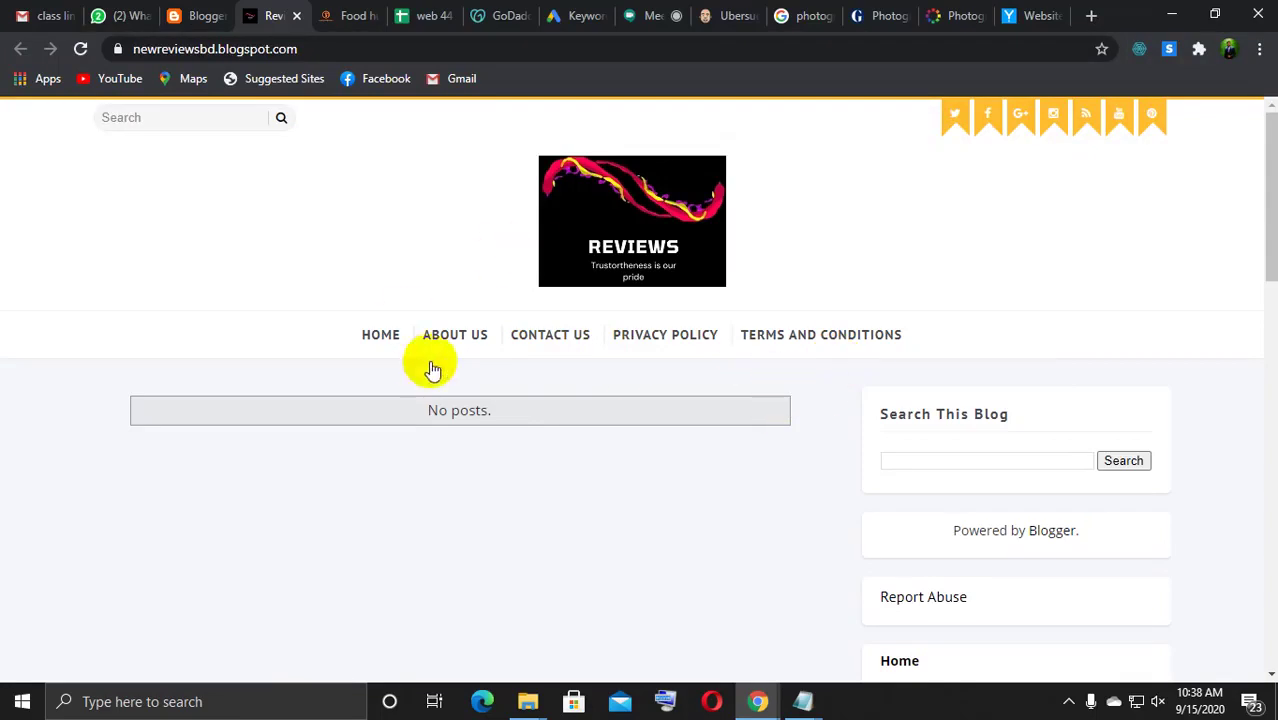
pyautogui.click(462, 339)
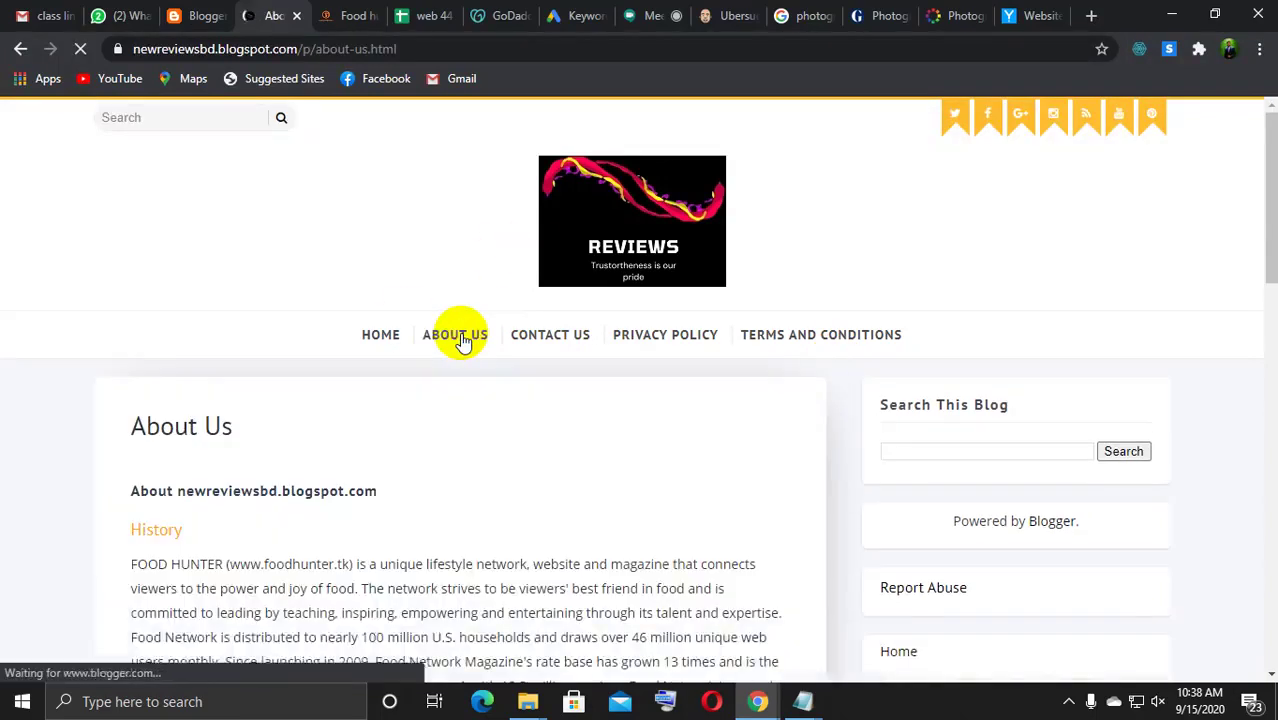
pyautogui.scroll(-5, 491, 395)
pyautogui.scroll(5, 491, 395)
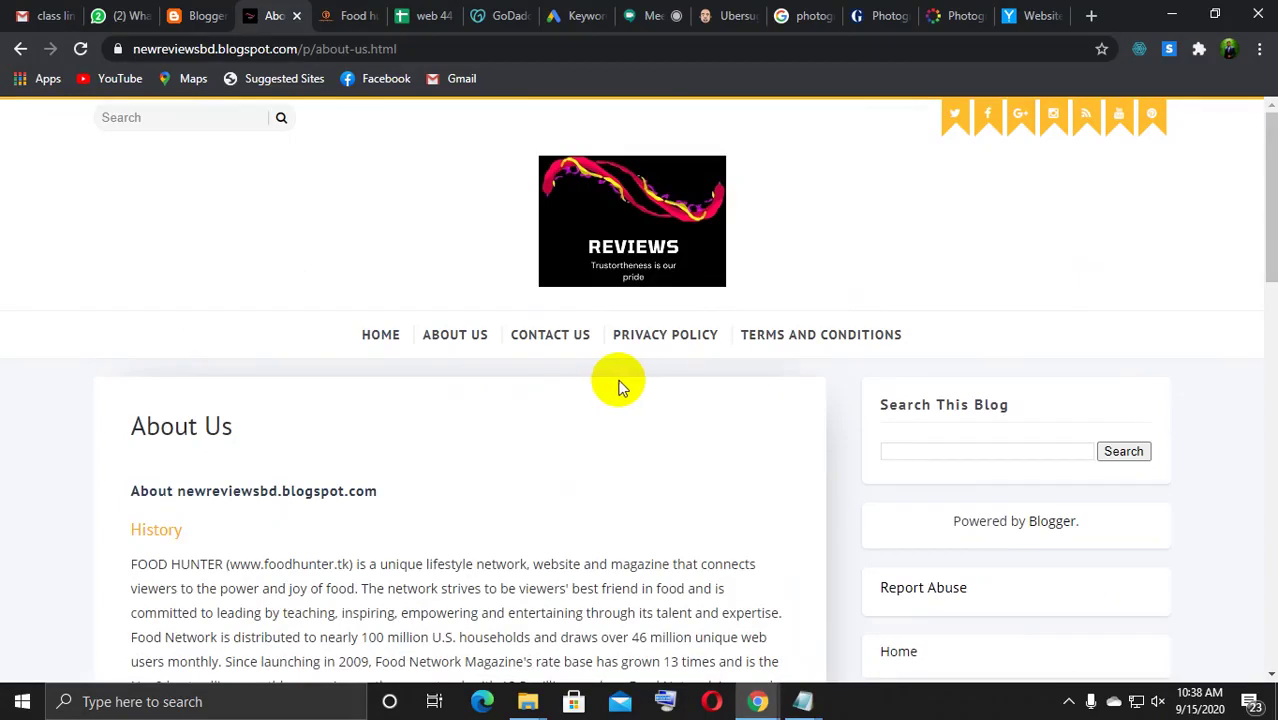
pyautogui.click(385, 345)
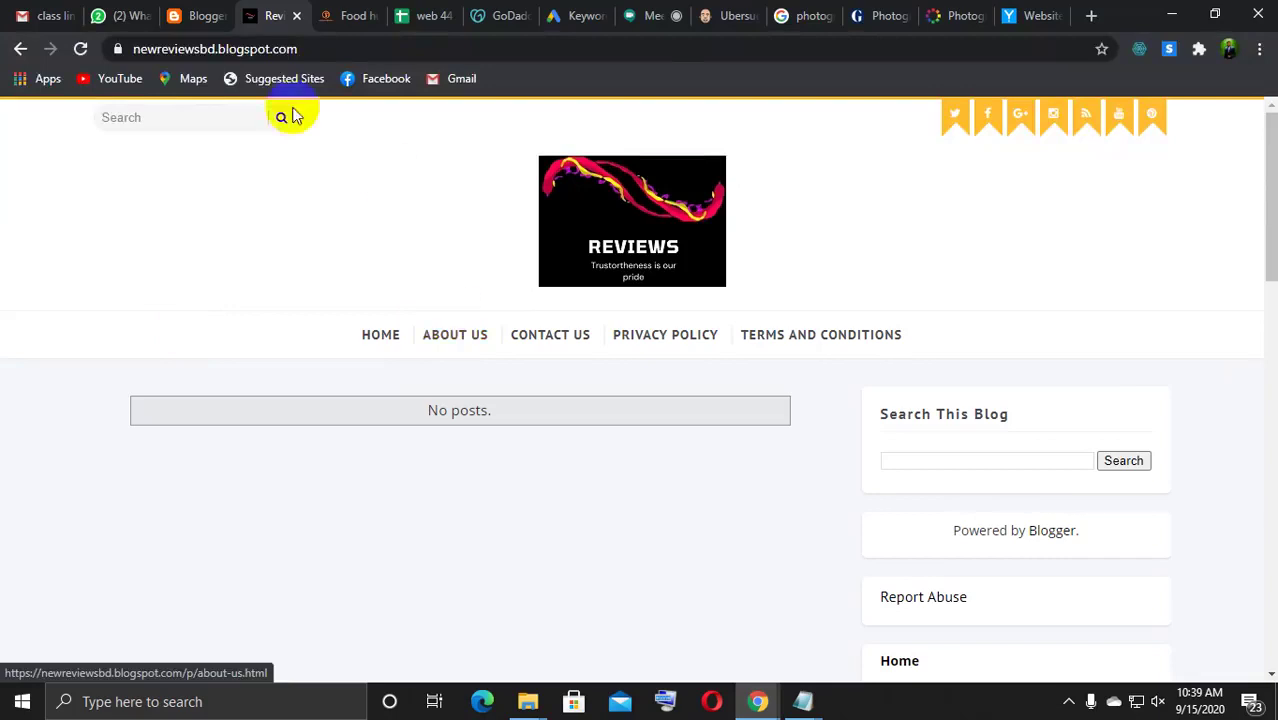
# Open the Layout page of the Reviews blog in Blogger and look through its gadget sections
pyautogui.click(196, 16)
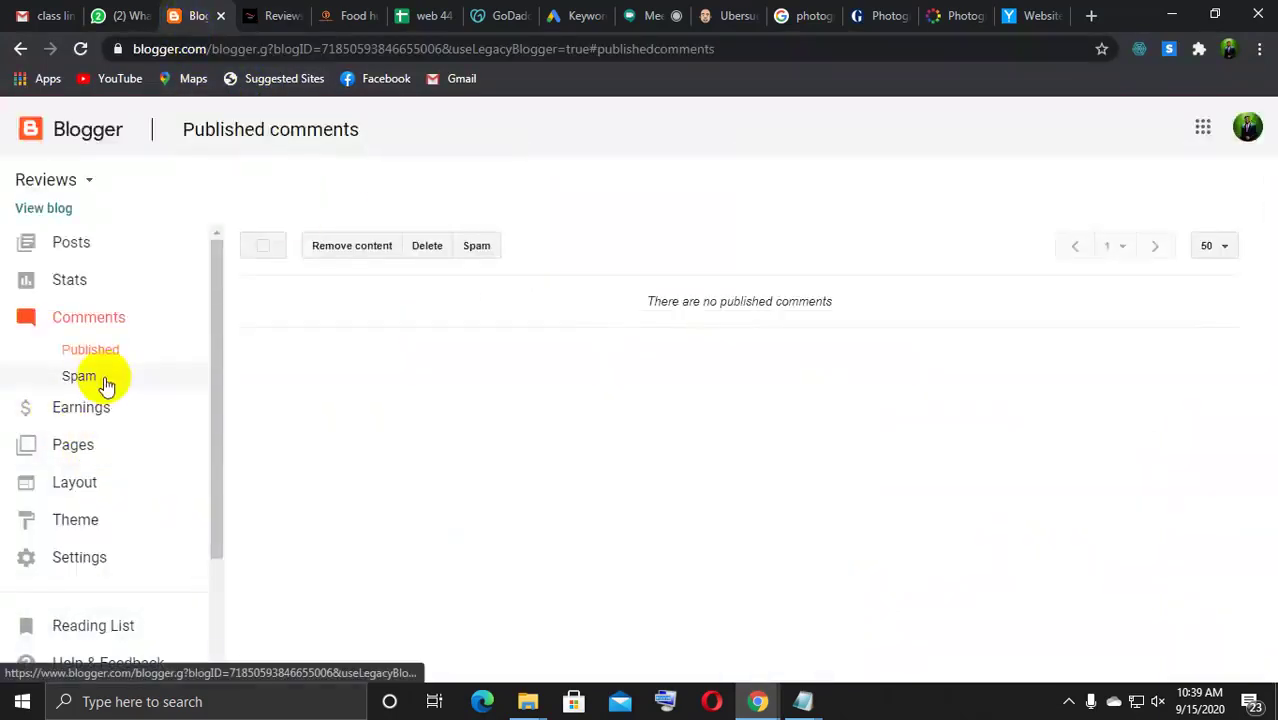
pyautogui.click(88, 482)
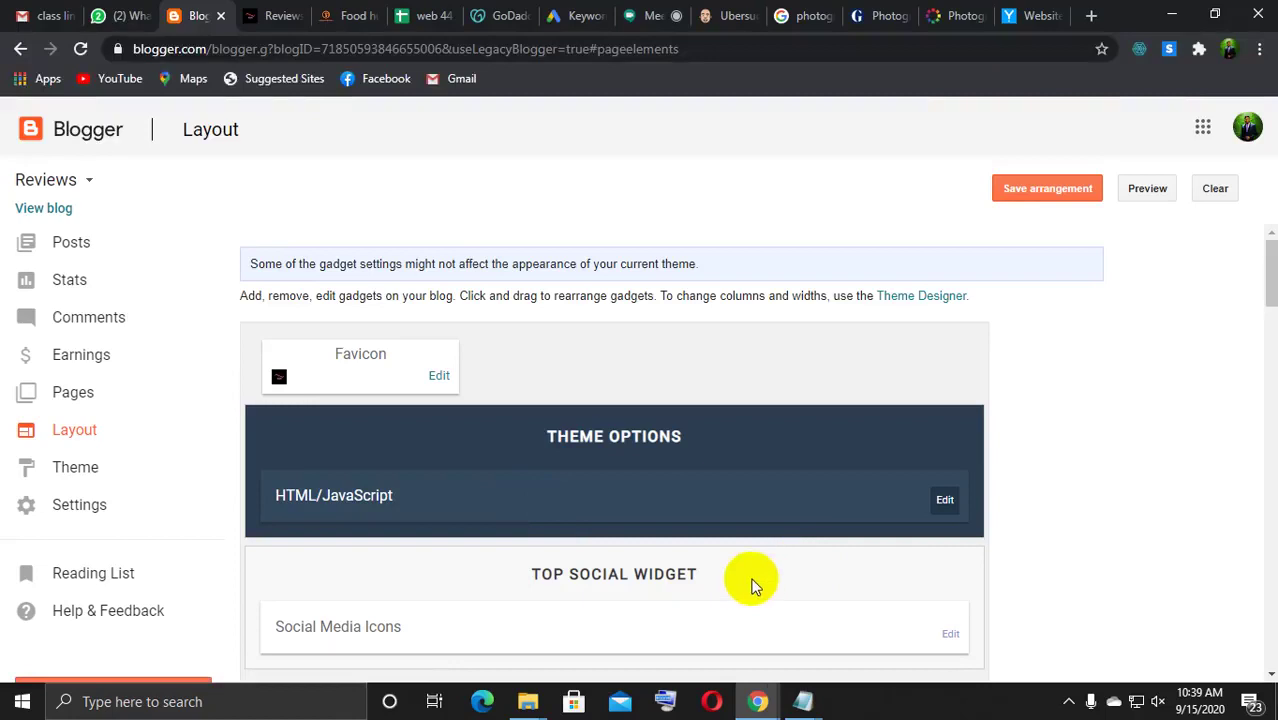
pyautogui.scroll(-2, 755, 583)
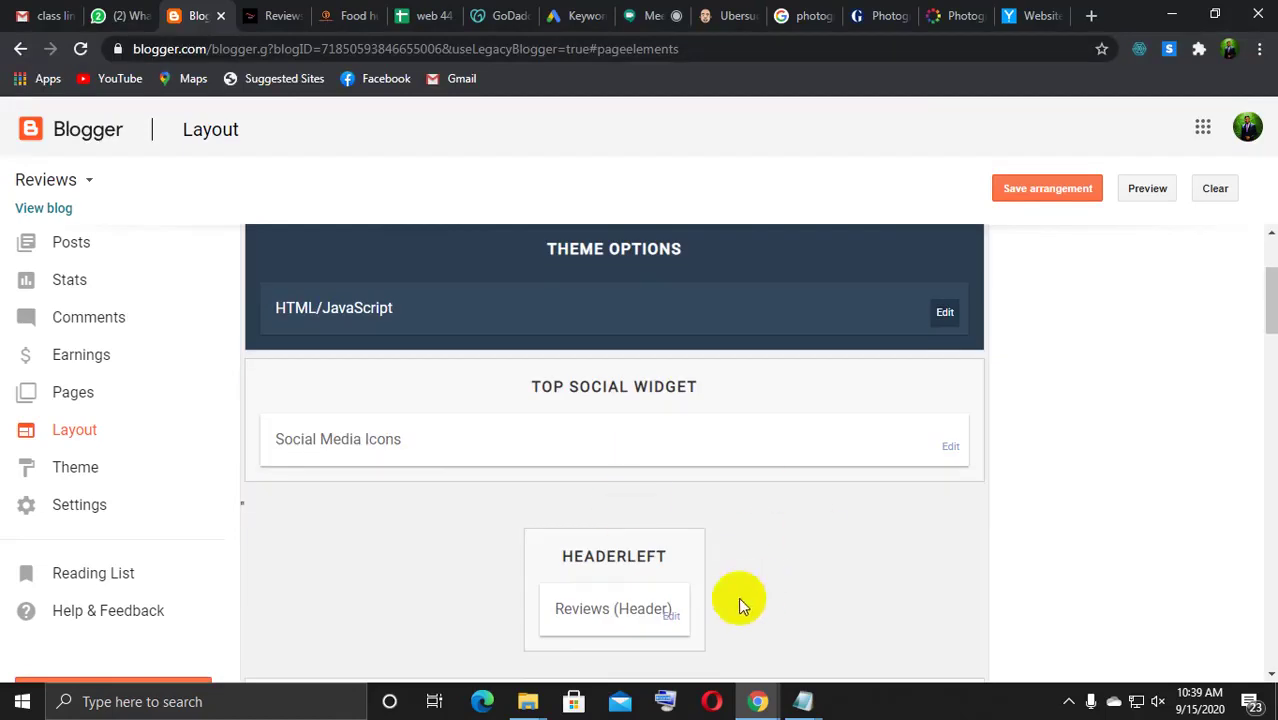
pyautogui.scroll(-4, 675, 460)
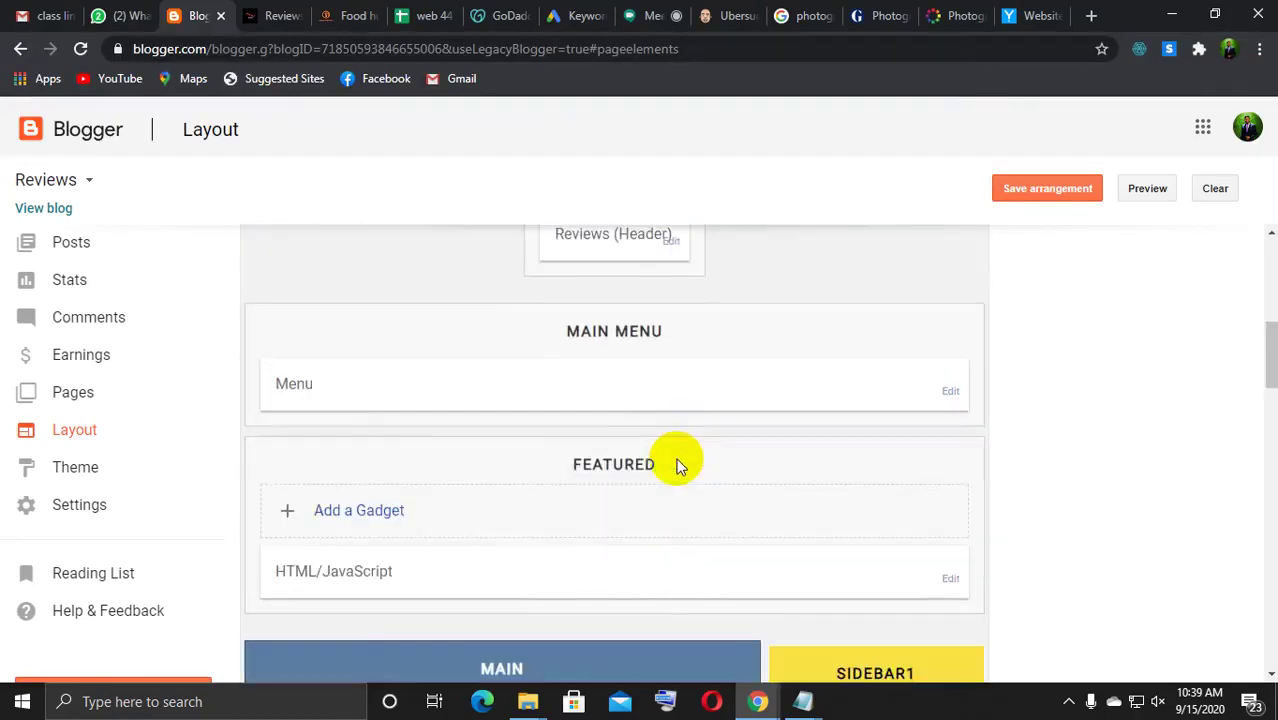
pyautogui.scroll(6, 675, 462)
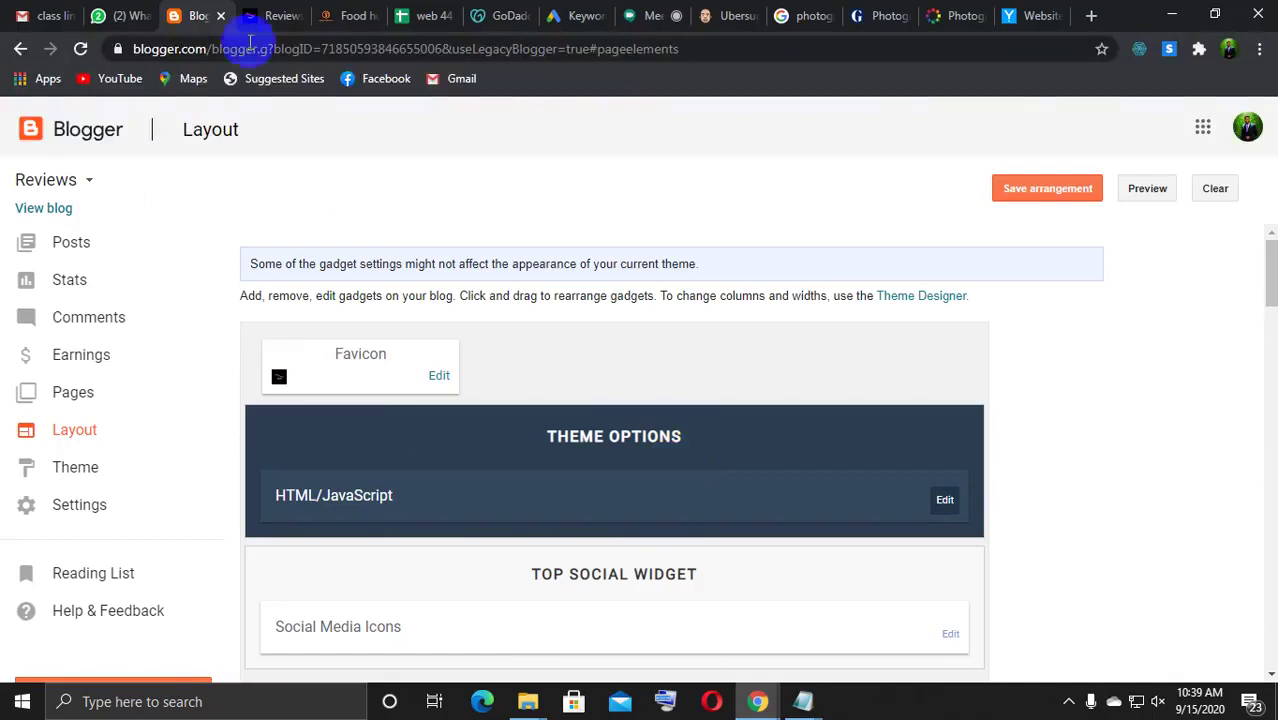
# Compare the Food Hunter site's navigation menu with the Reviews blog's menu and layout
pyautogui.click(340, 15)
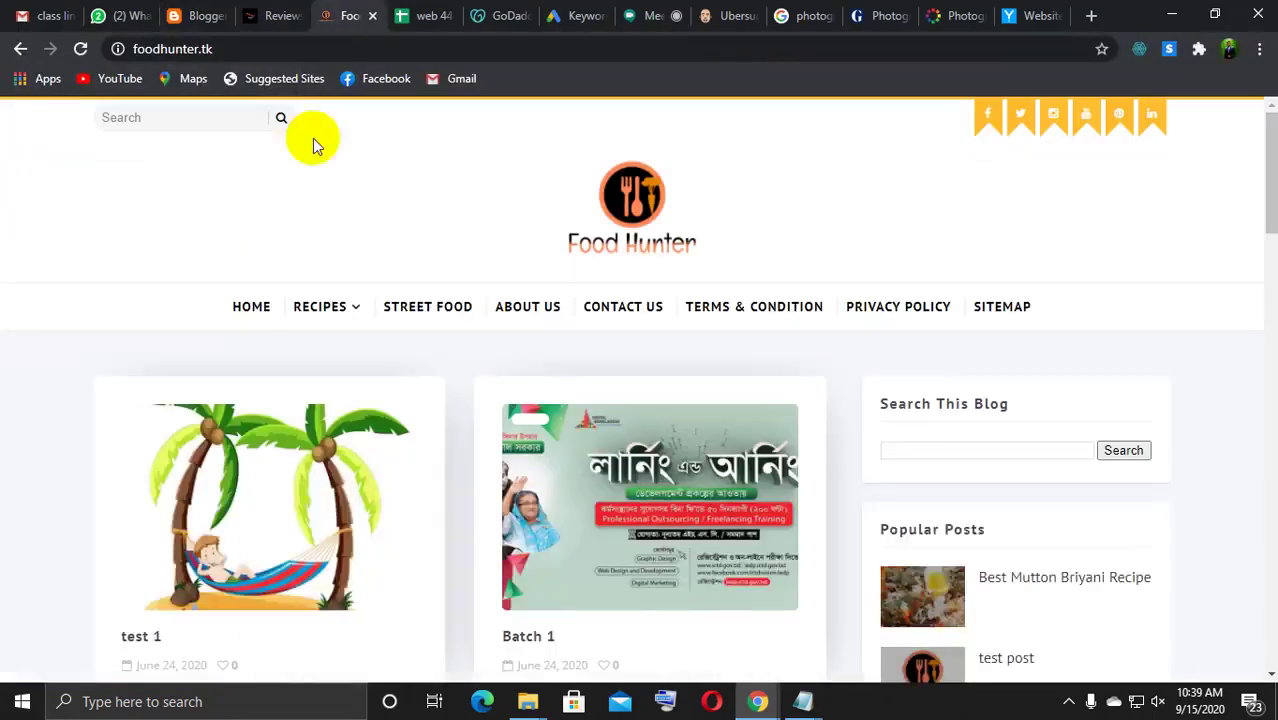
pyautogui.moveTo(324, 320)
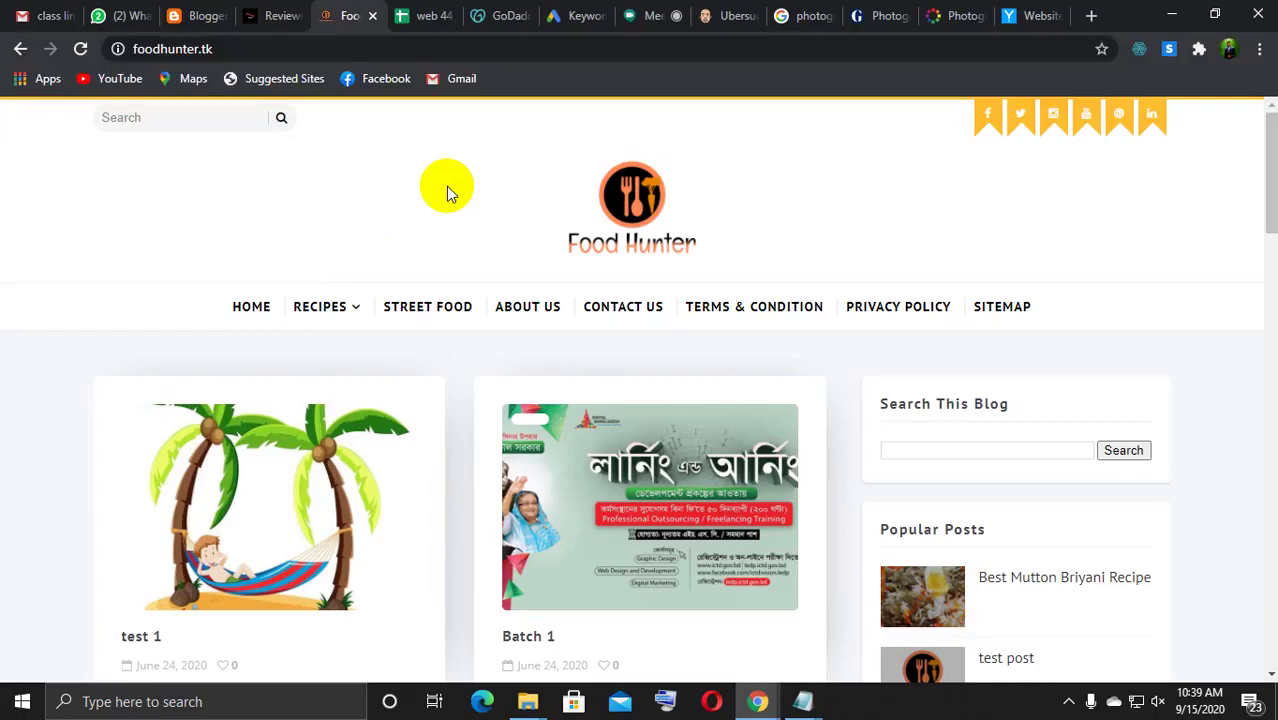
pyautogui.click(200, 15)
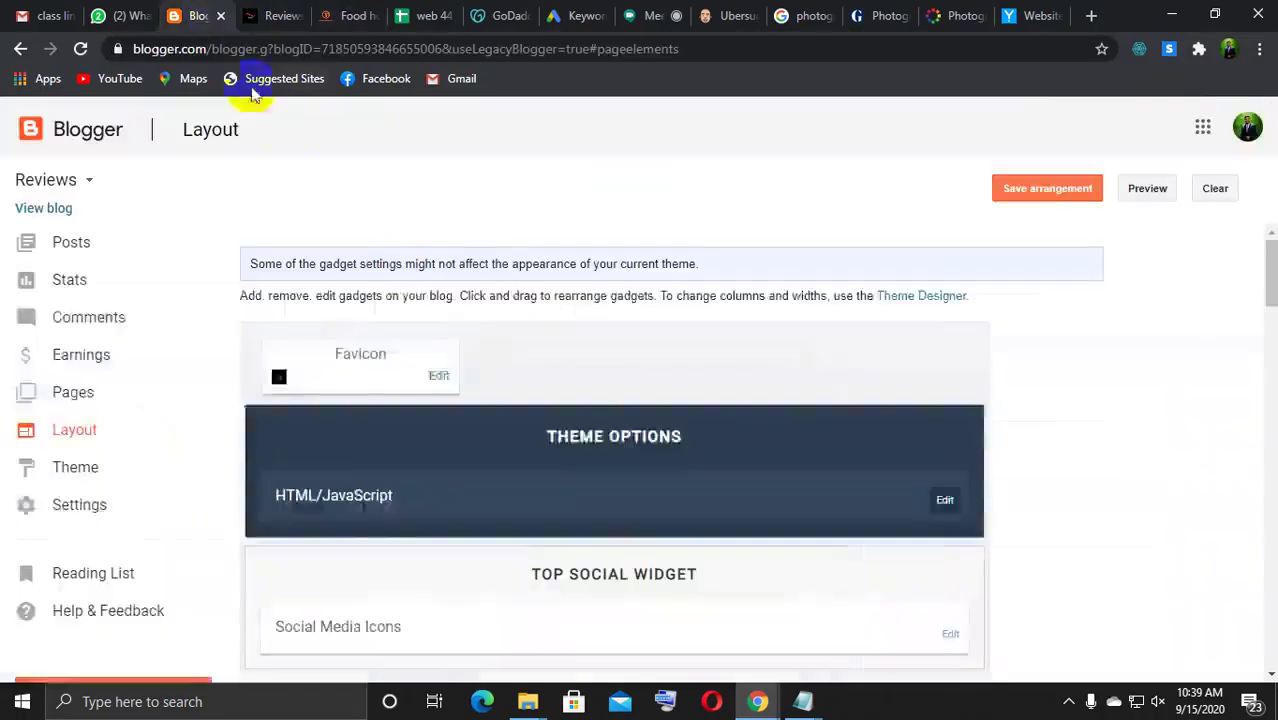
pyautogui.click(276, 12)
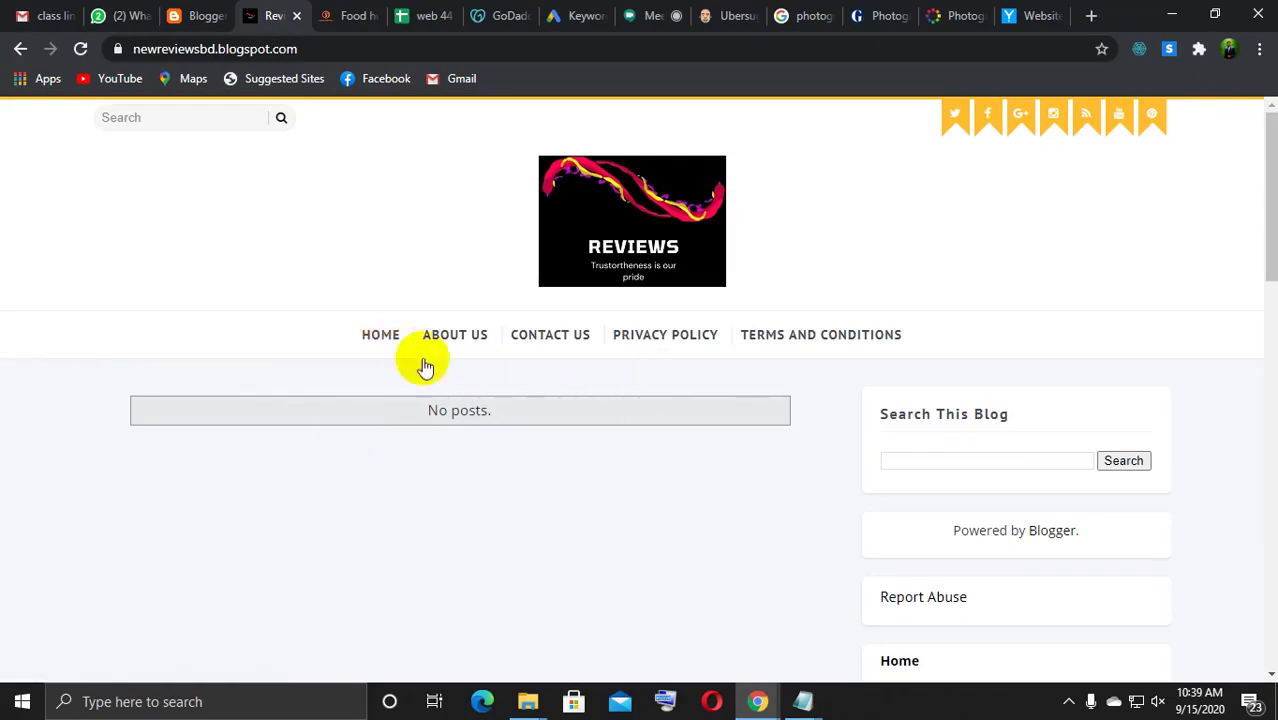
pyautogui.click(180, 18)
pyautogui.click(262, 17)
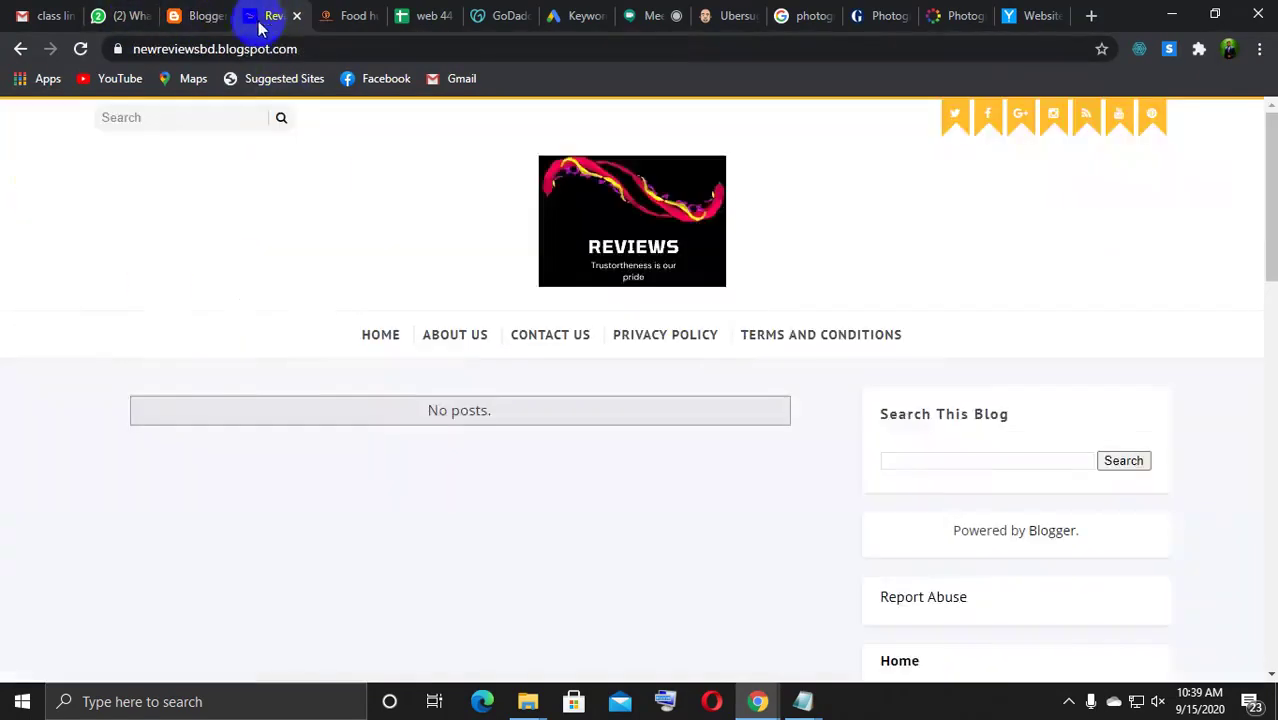
# Open the Main Menu gadget of the Reviews layout for editing and enter Category as the new site name
pyautogui.click(195, 16)
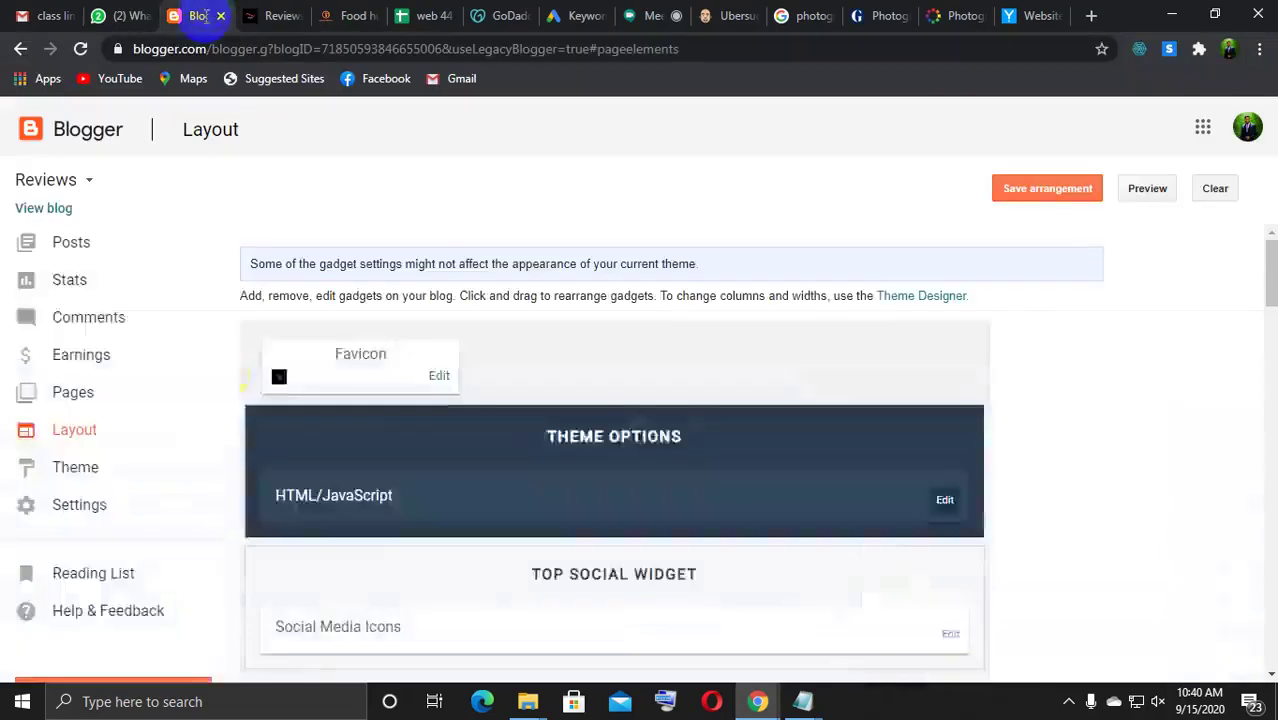
pyautogui.scroll(-4, 556, 437)
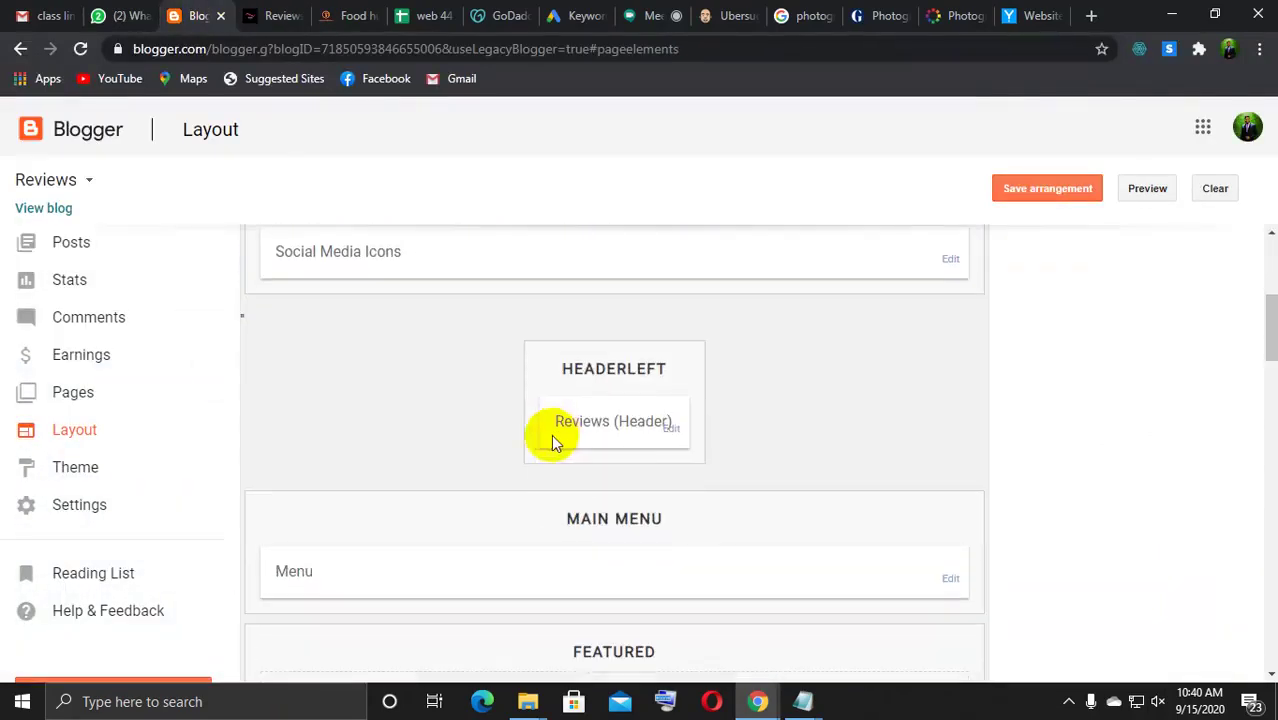
pyautogui.scroll(-2, 561, 538)
pyautogui.scroll(1, 700, 530)
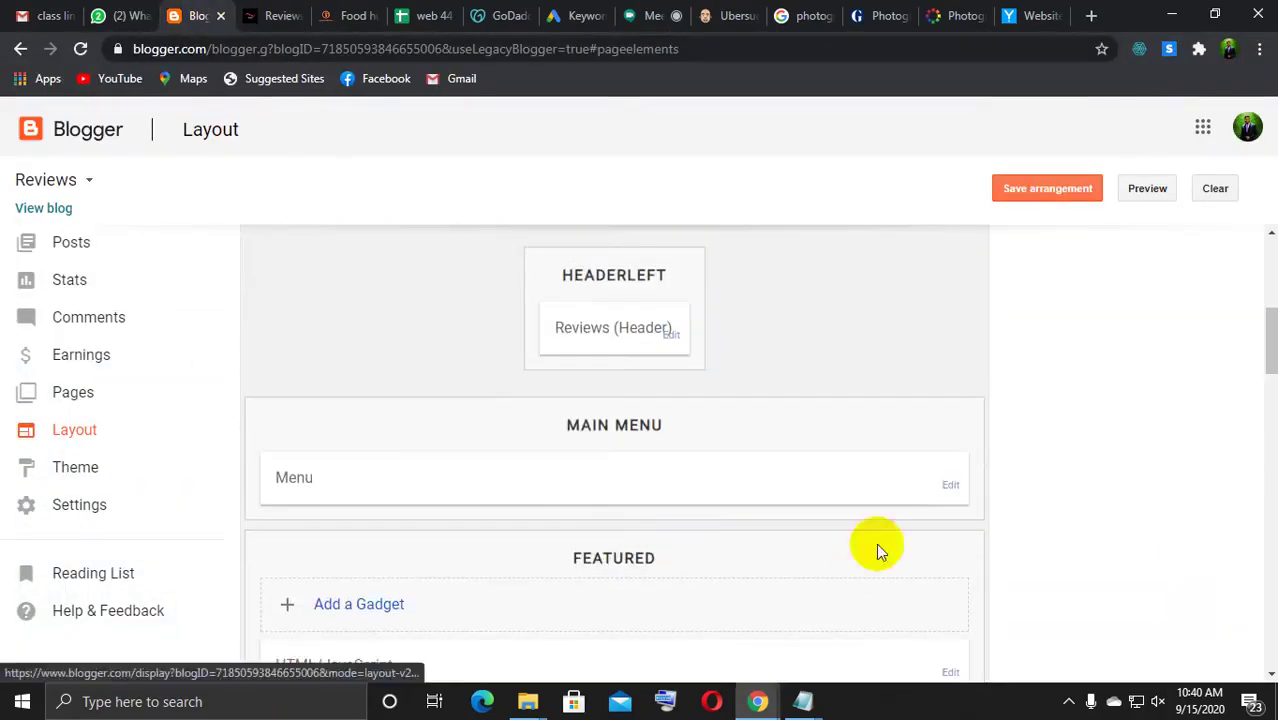
pyautogui.click(951, 486)
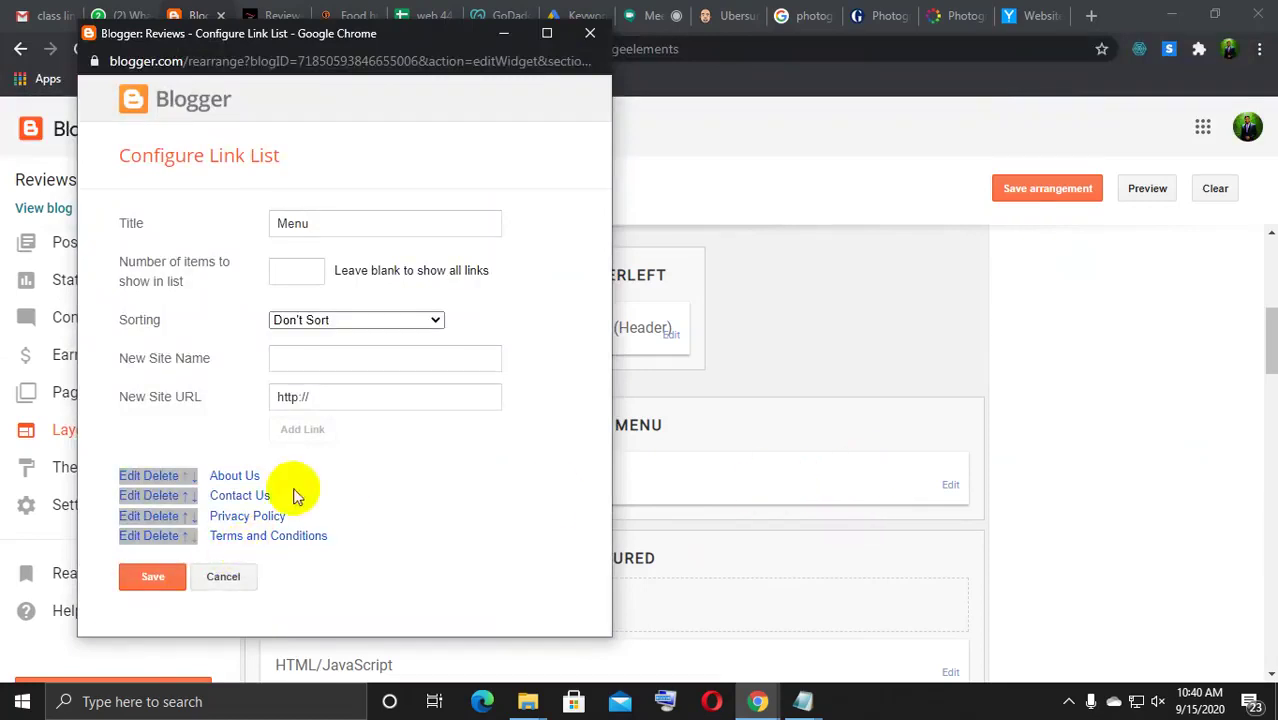
pyautogui.click(338, 360)
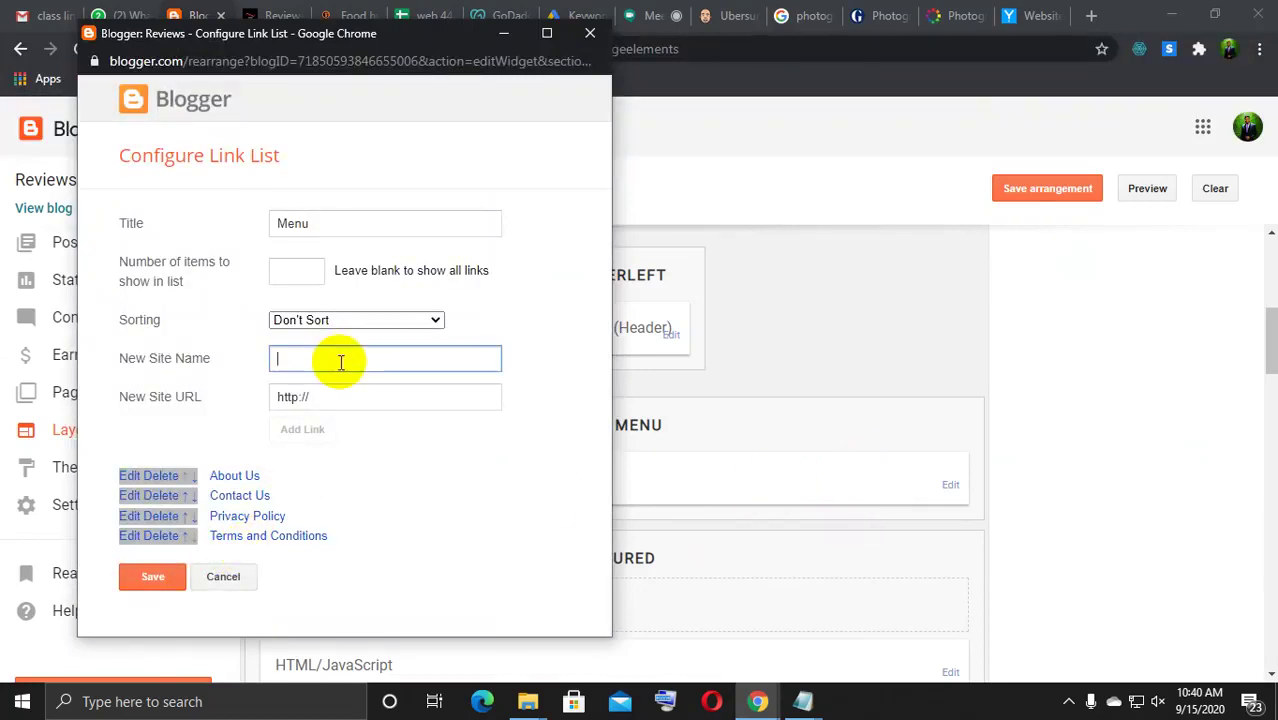
pyautogui.write('Cate')
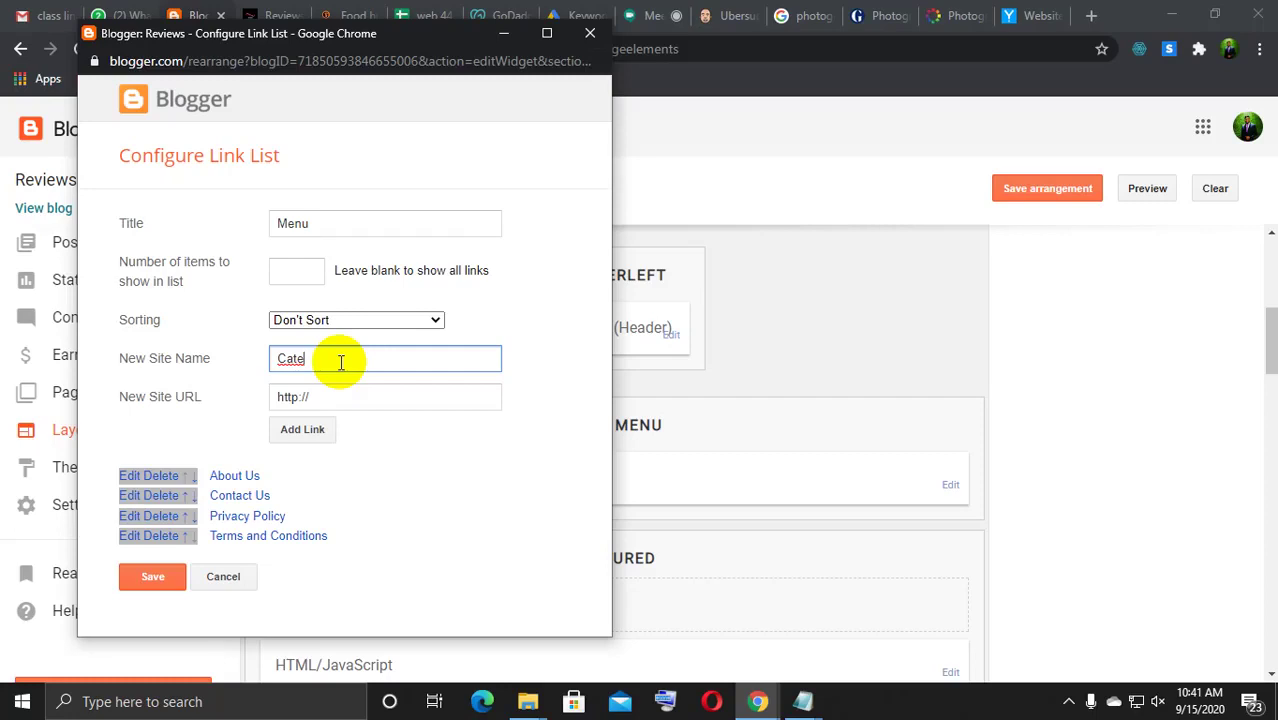
pyautogui.write('gory')
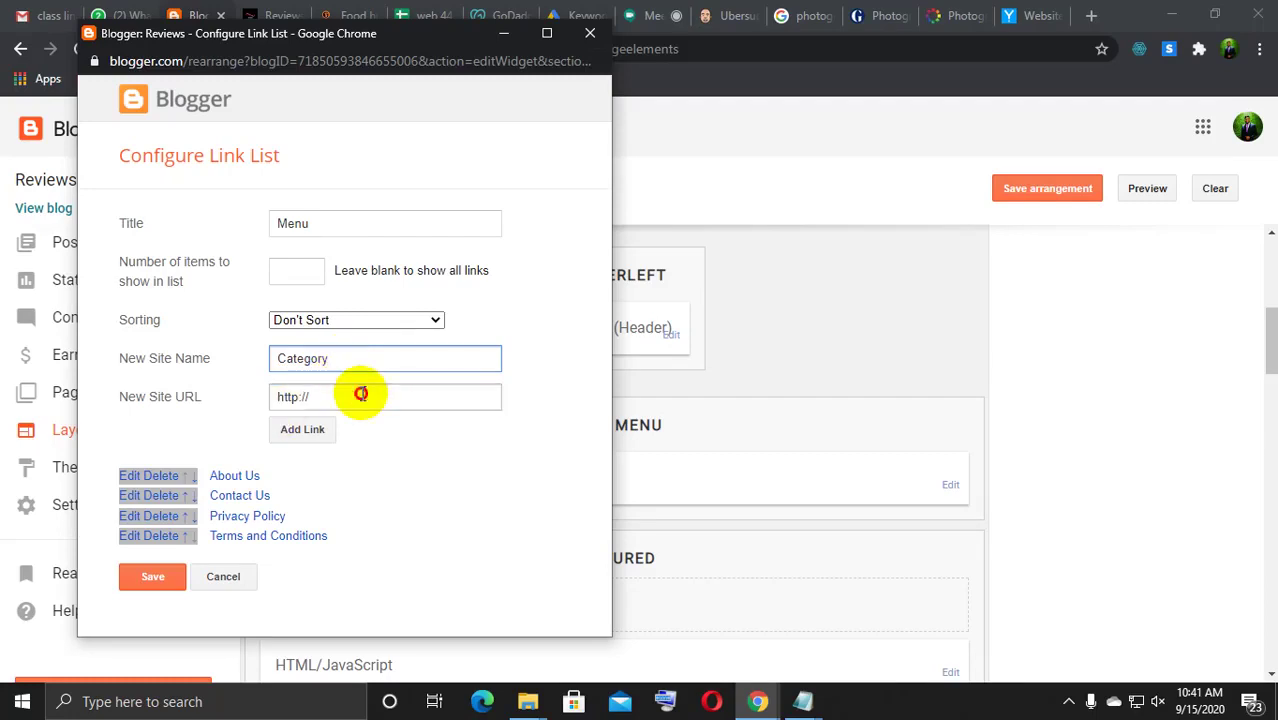
# Replace the new site URL with # and add the Category link to the menu's link list
pyautogui.click(362, 396)
pyautogui.press('BackSpace')
pyautogui.press('BackSpace')
pyautogui.press('BackSpace')
pyautogui.press('BackSpace')
pyautogui.press('BackSpace')
pyautogui.press('BackSpace')
pyautogui.press('BackSpace')
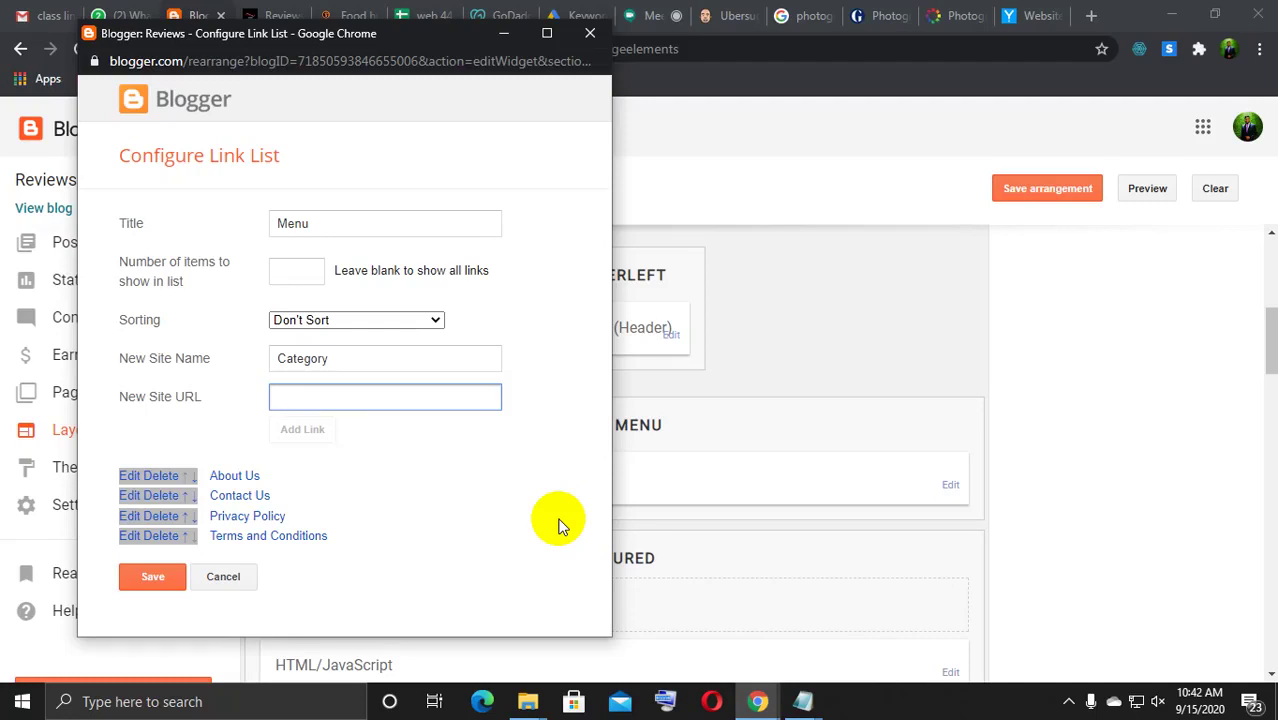
pyautogui.write('#')
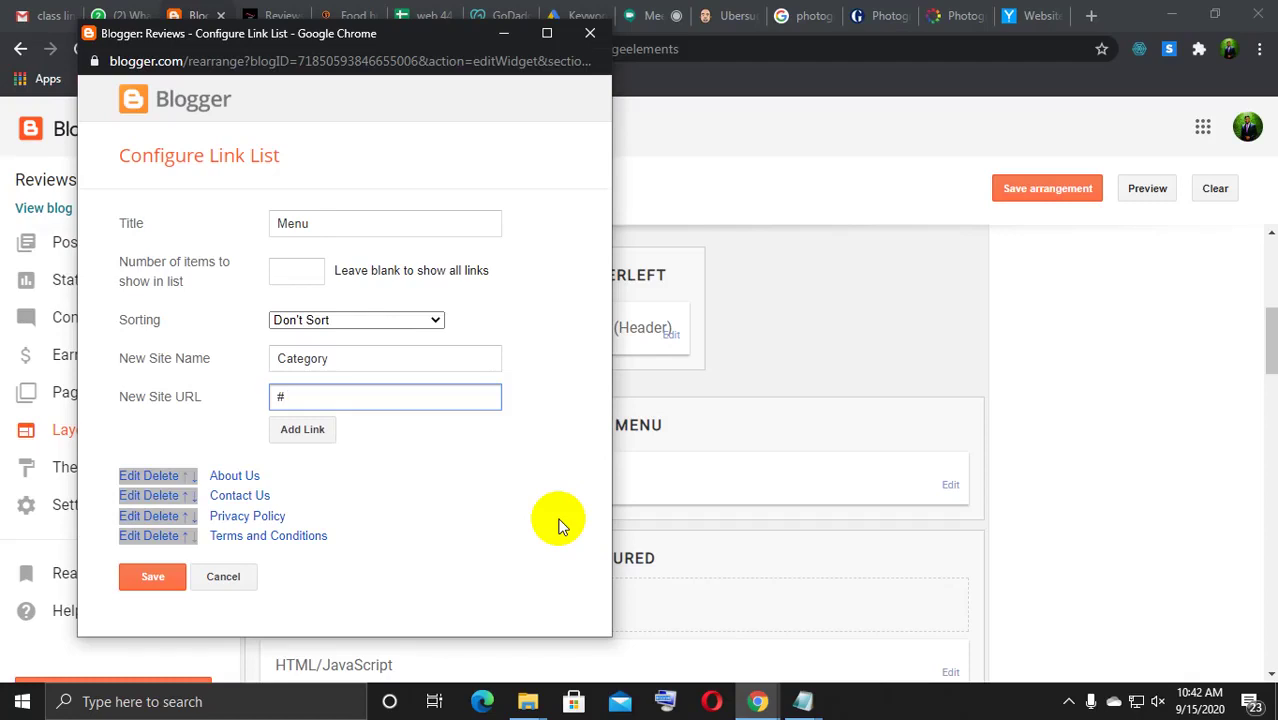
pyautogui.click(312, 429)
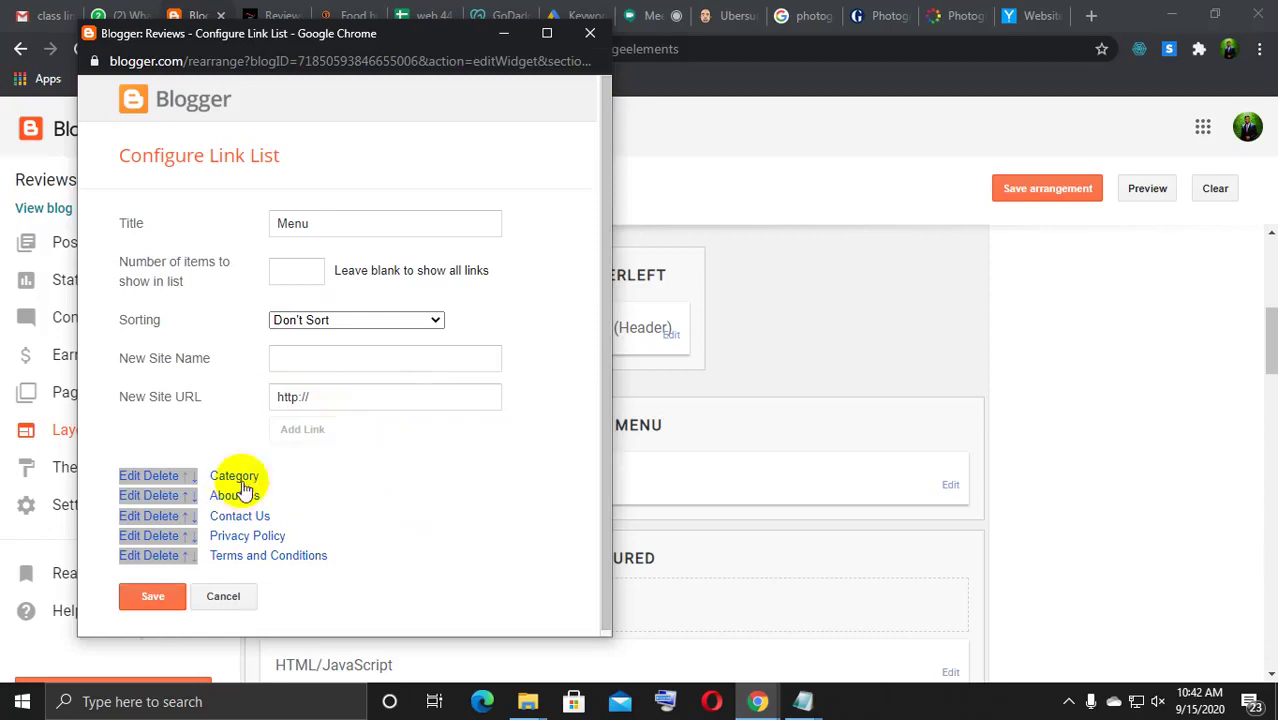
# Save the menu gadget and the layout arrangement, and reload the Reviews blog to check its menu
pyautogui.click(153, 600)
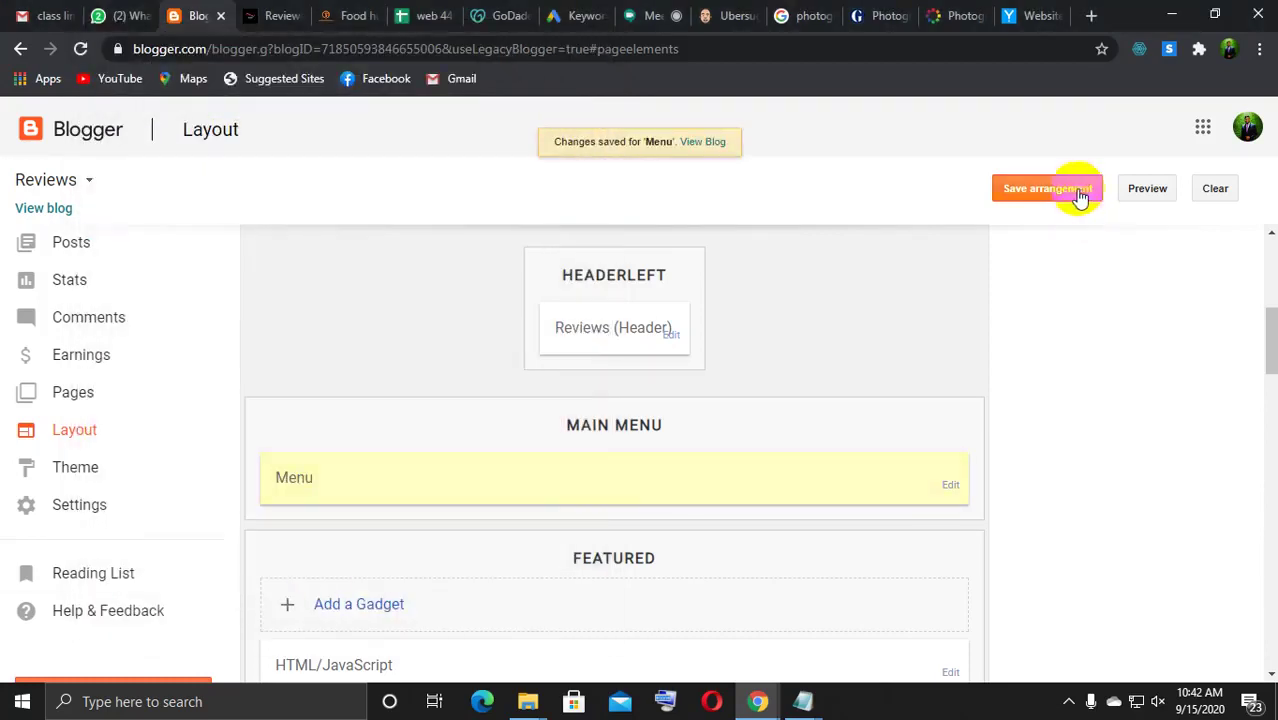
pyautogui.click(1076, 196)
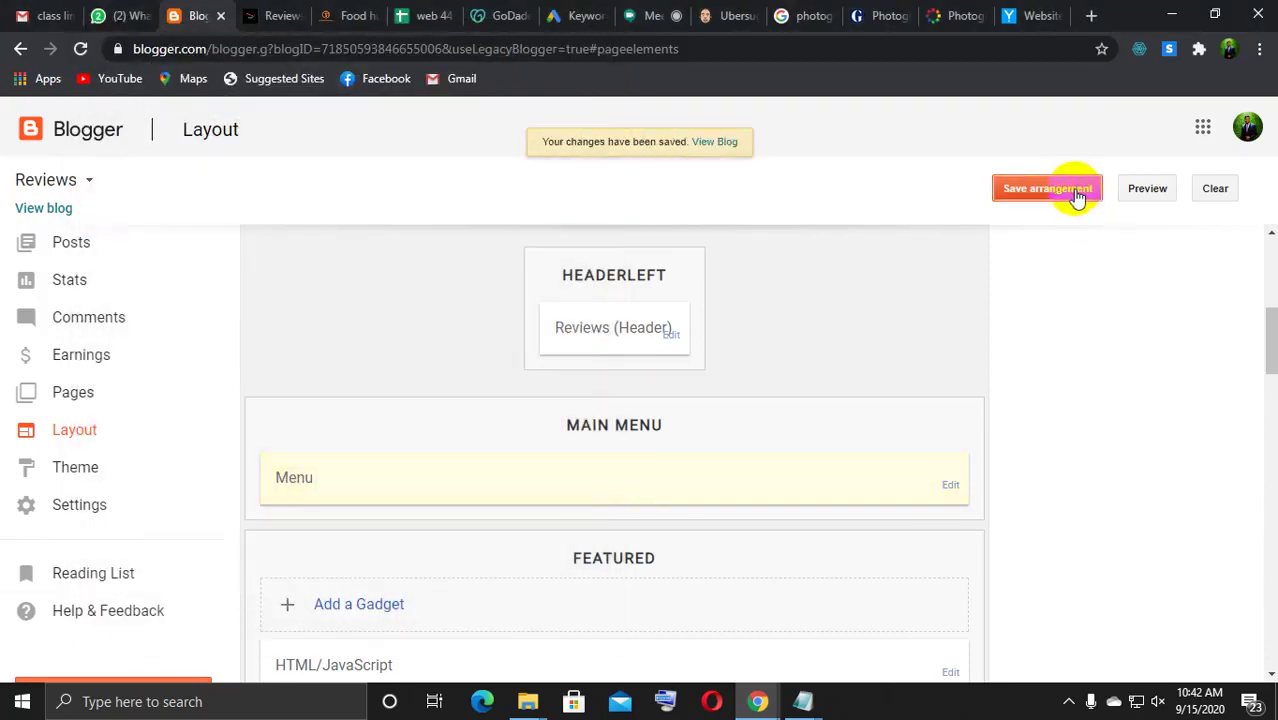
pyautogui.click(290, 18)
pyautogui.click(80, 49)
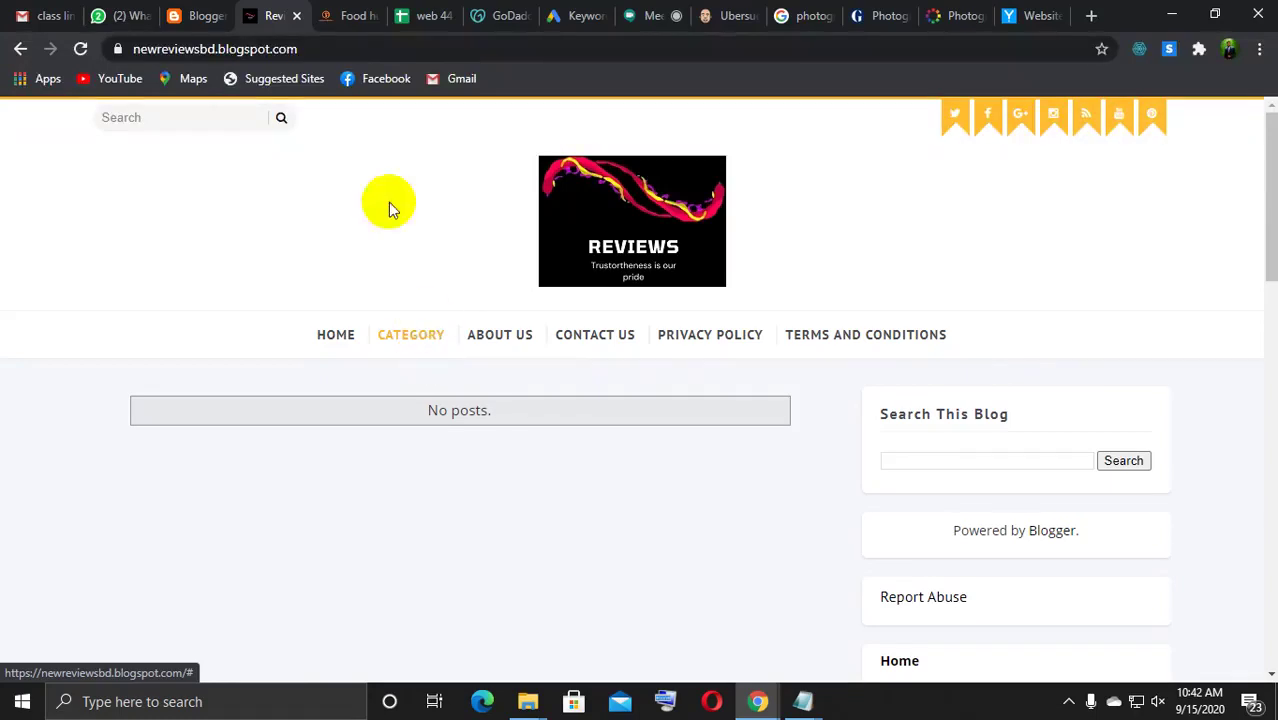
# Examine the Recipes drop-down in the Food Hunter site's menu and compare it with the Reviews blog's menu
pyautogui.click(352, 26)
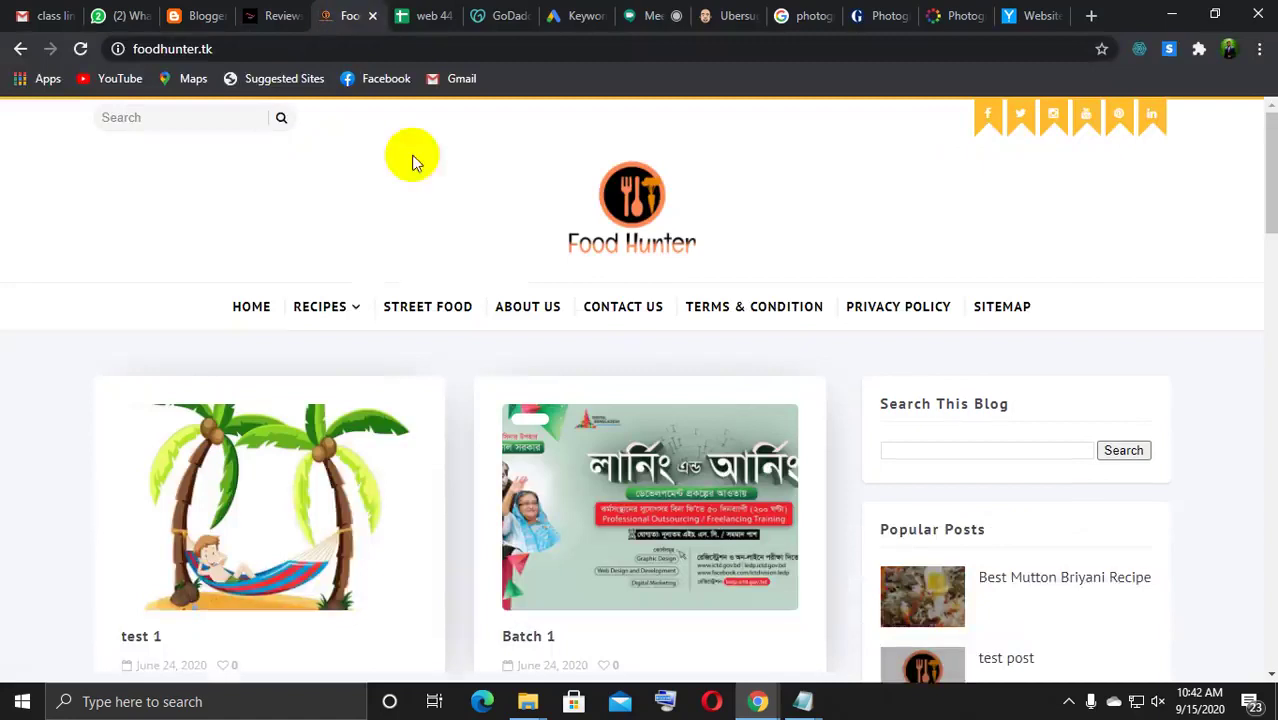
pyautogui.moveTo(338, 316)
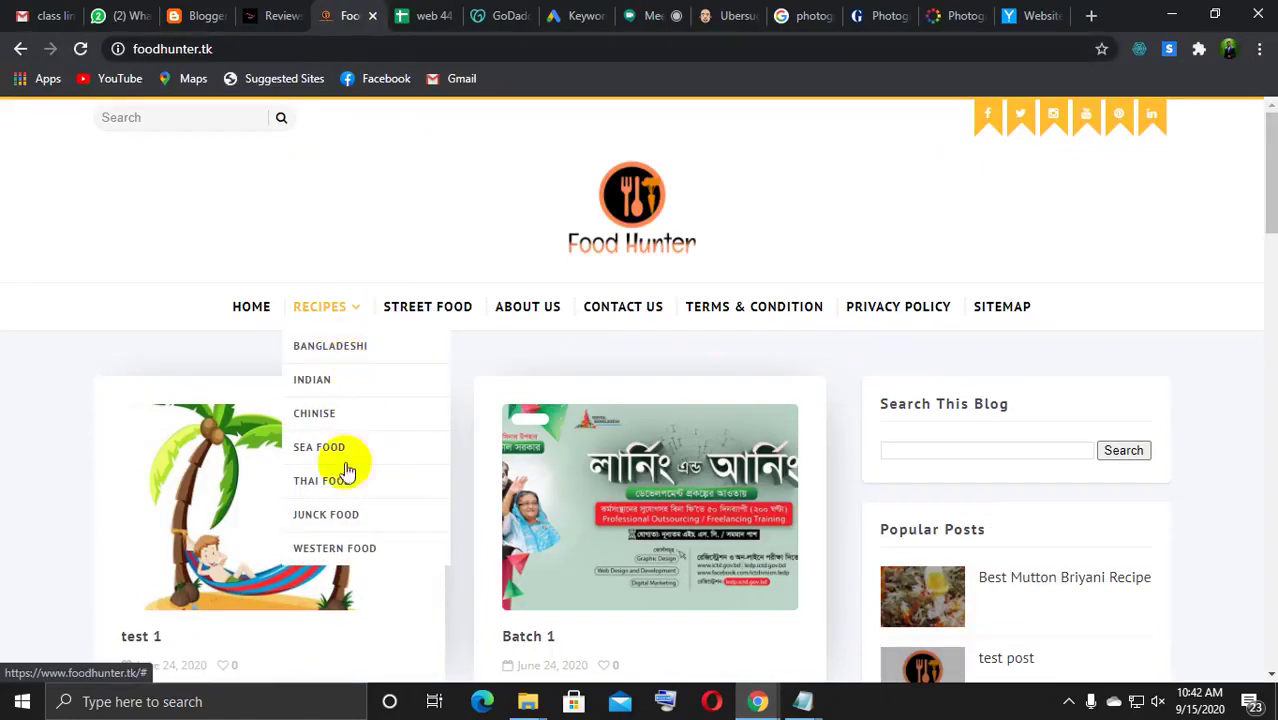
pyautogui.click(265, 15)
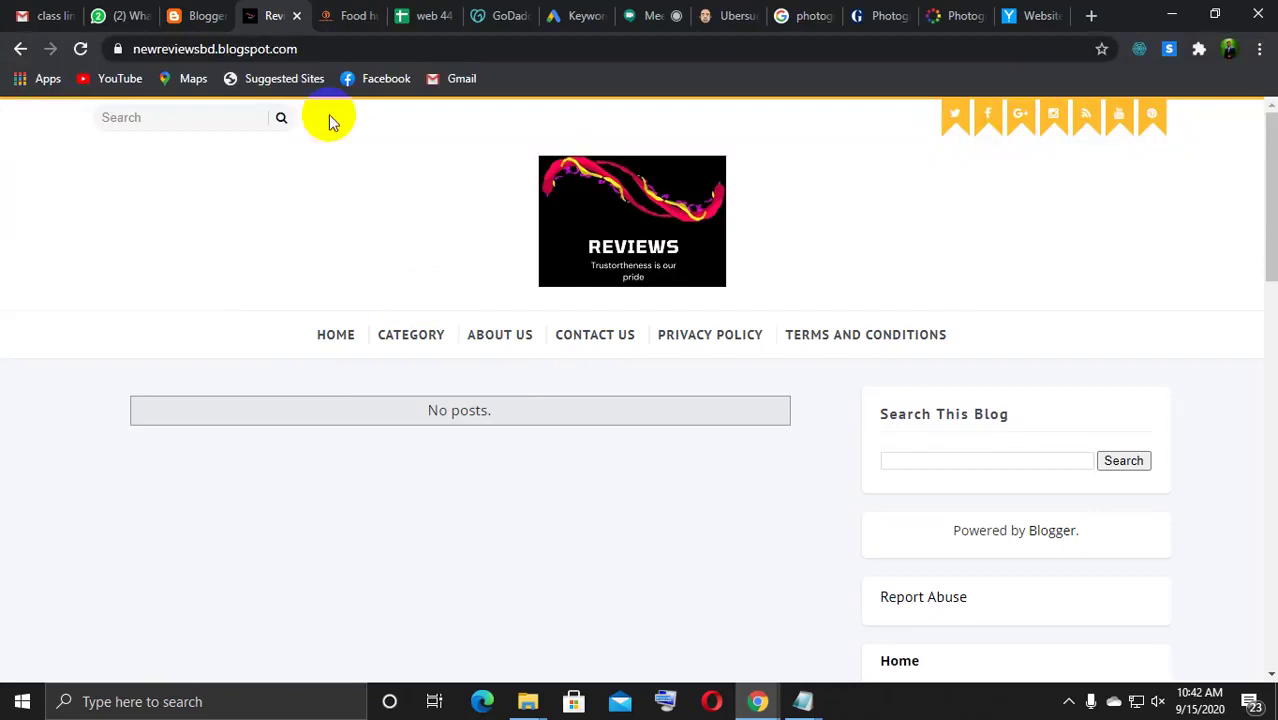
# Open the Main Menu gadget of the Reviews layout for editing and enter _Mobile review as the new site name
pyautogui.click(203, 15)
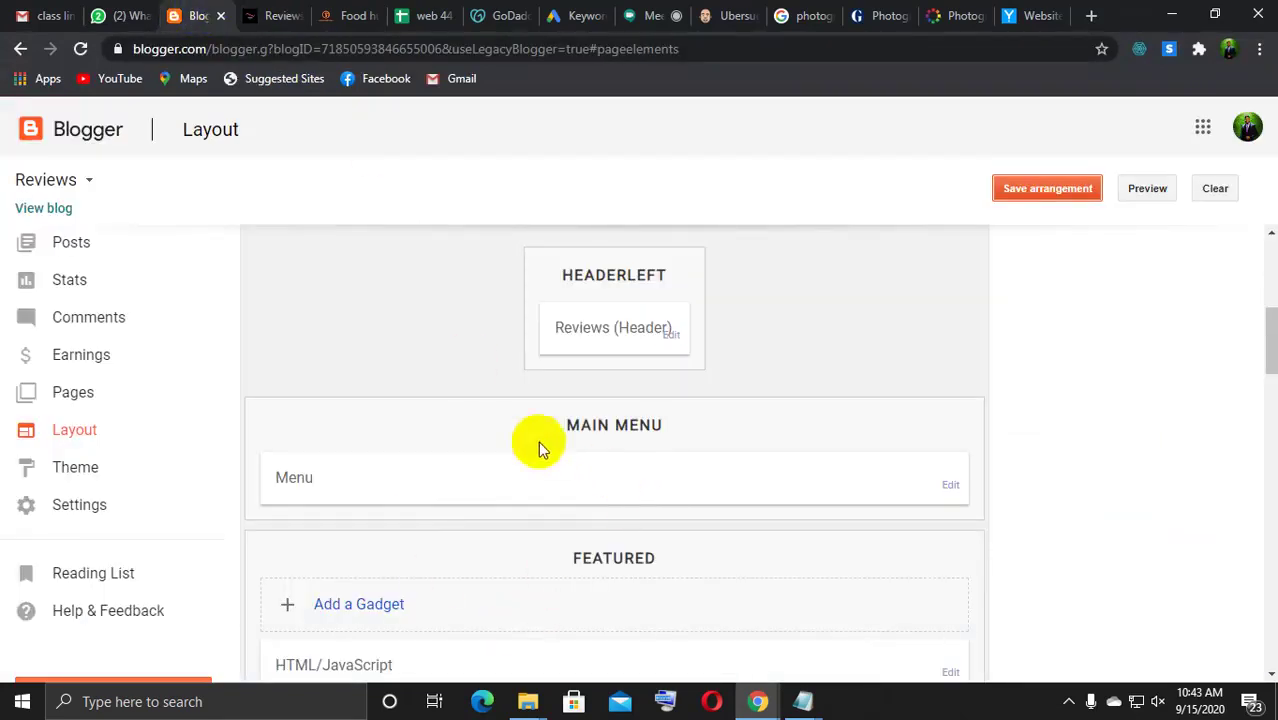
pyautogui.click(950, 488)
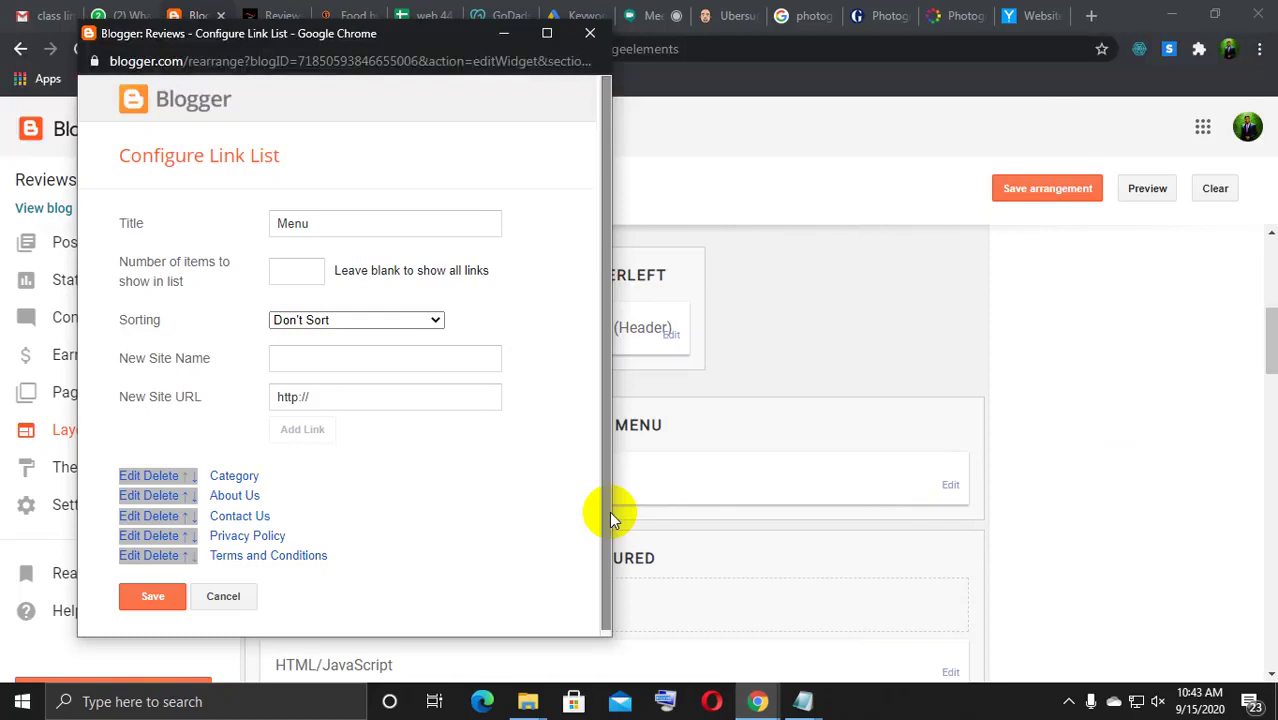
pyautogui.click(350, 364)
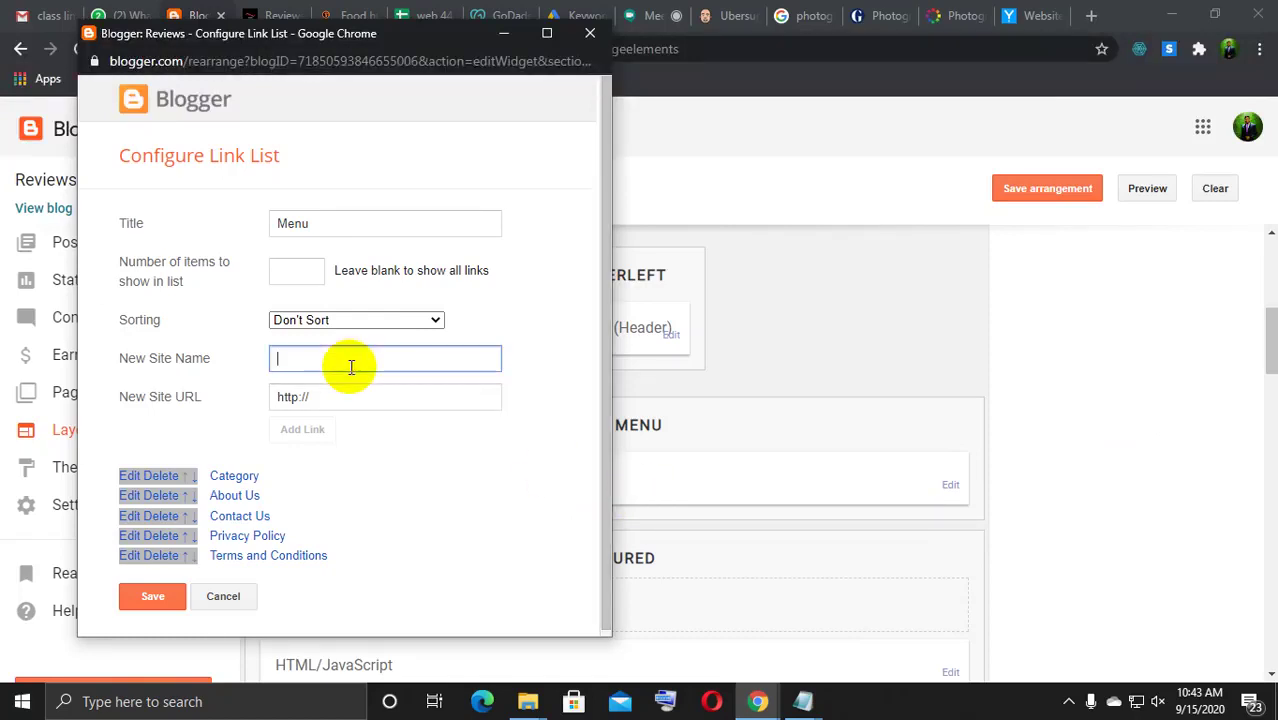
pyautogui.write('Mo')
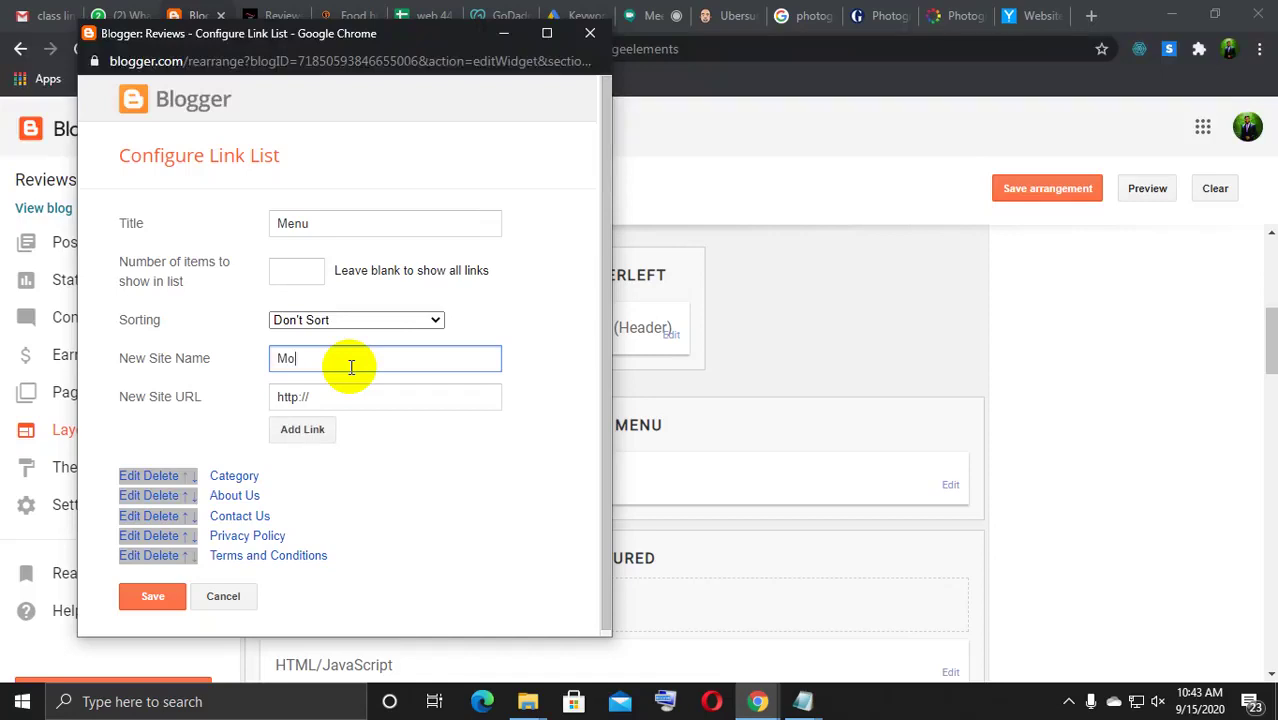
pyautogui.write('bile review')
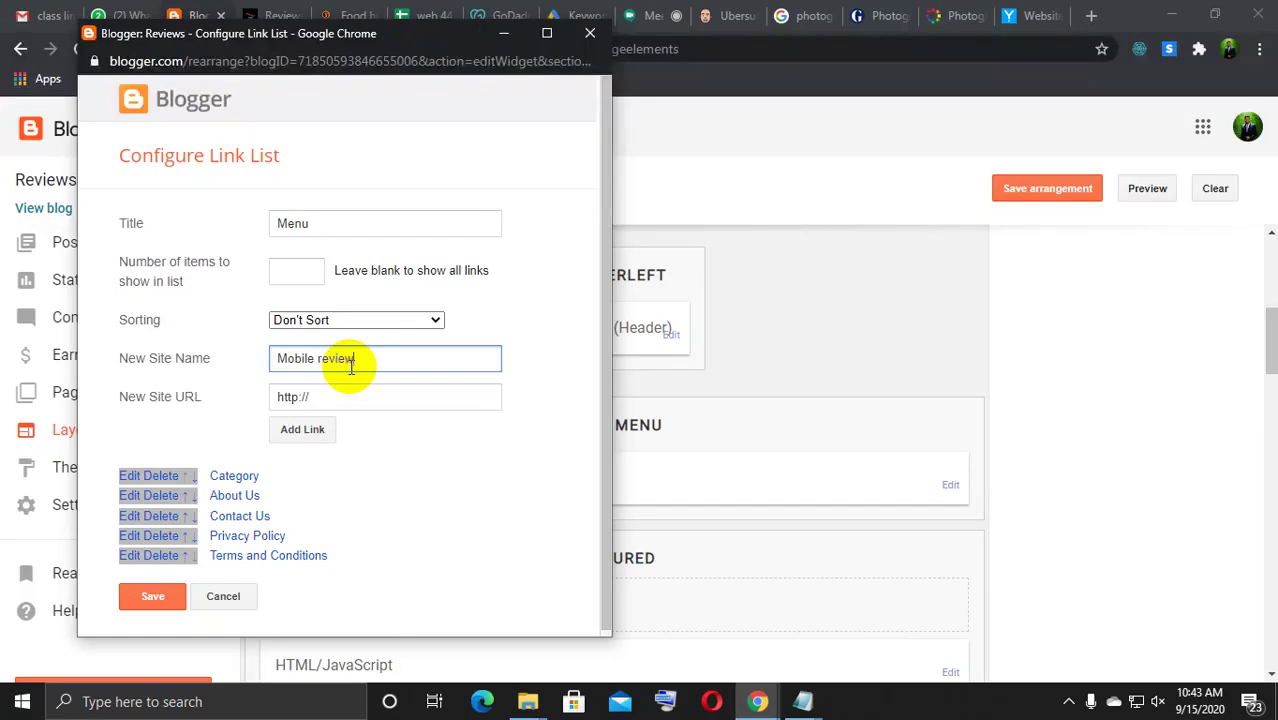
pyautogui.click(281, 358)
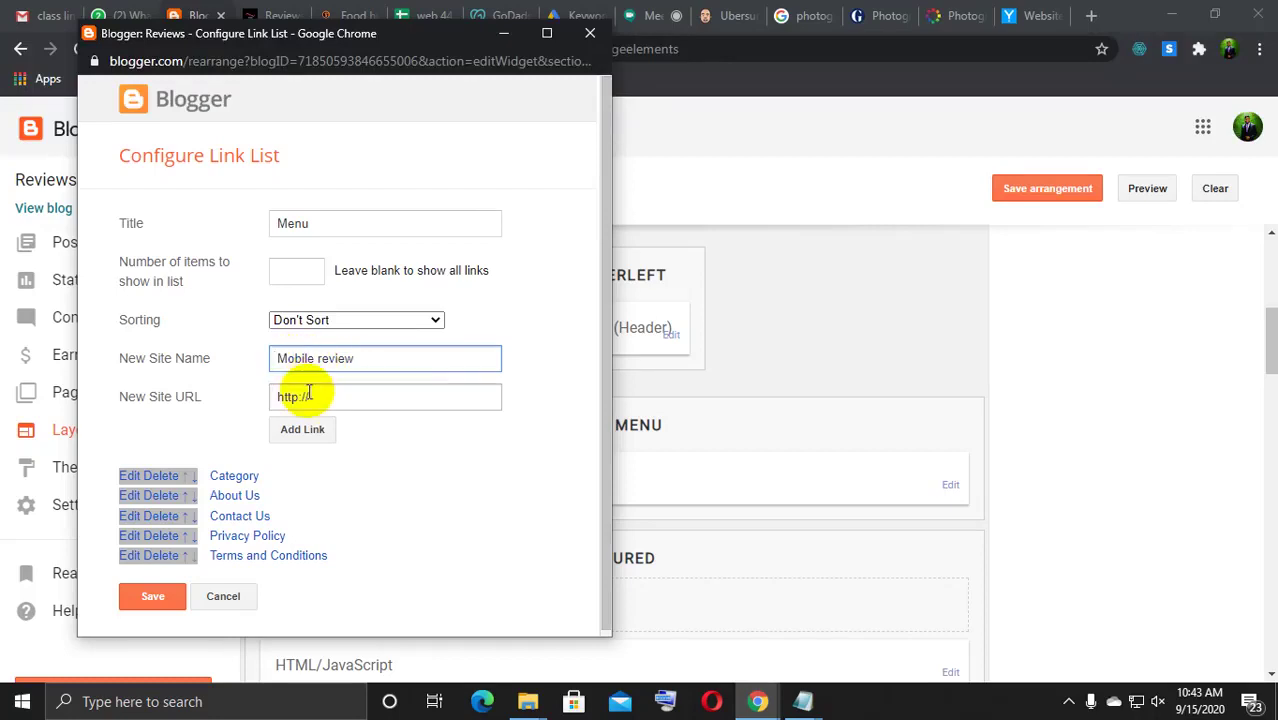
pyautogui.write('_')
# Add the _Mobile review link with a placeholder in place of the prefilled URL, and move it directly below Category
pyautogui.click(334, 394)
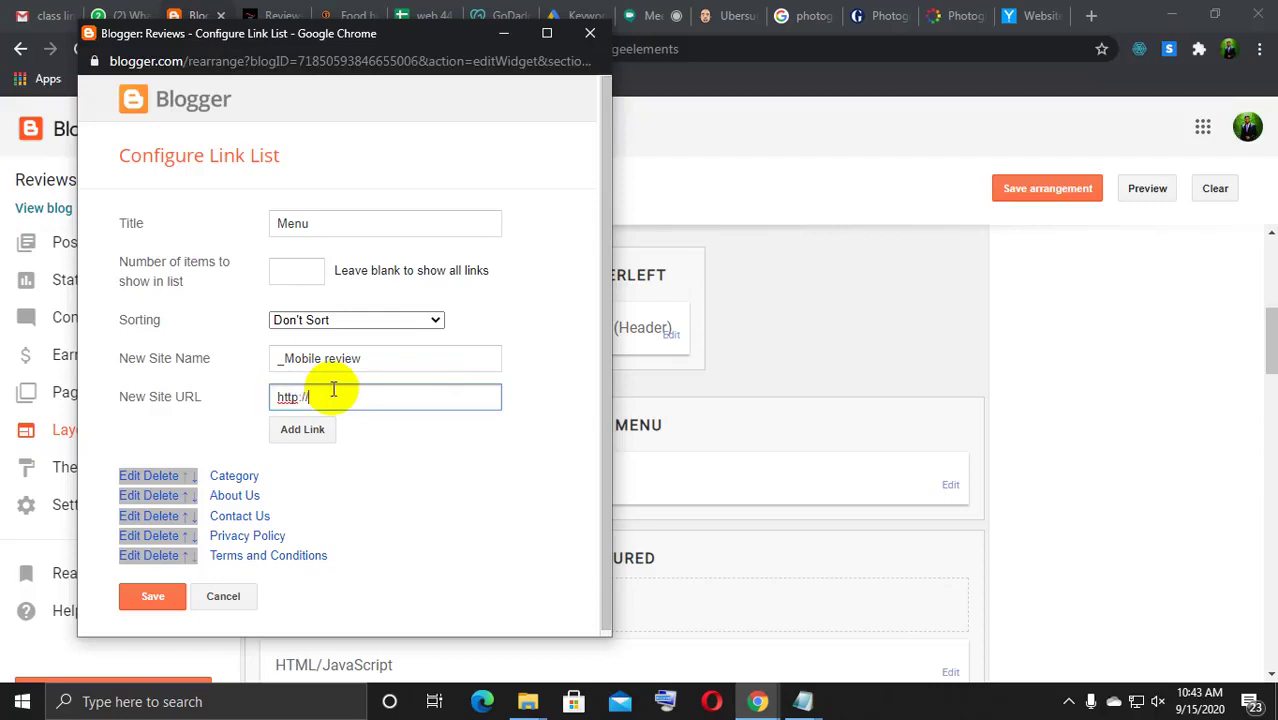
pyautogui.hotkey('ctrl', 'a')
pyautogui.press('BackSpace')
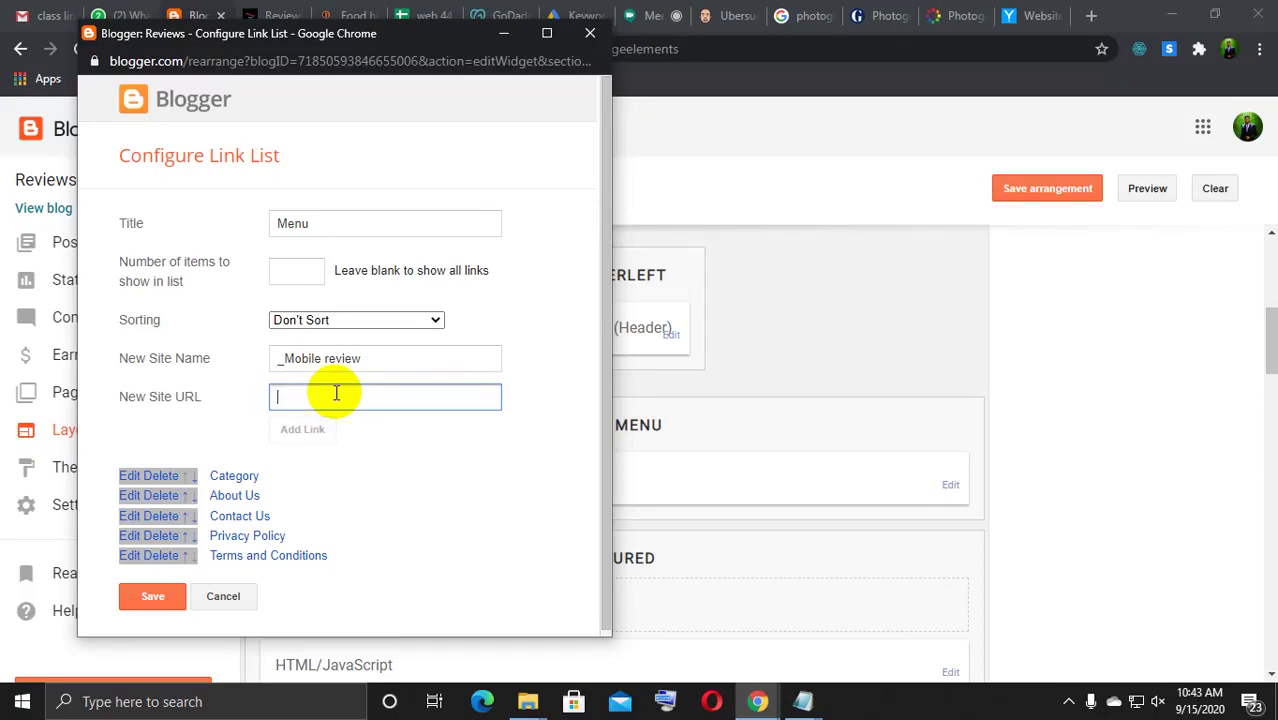
pyautogui.write('3')
pyautogui.click(330, 437)
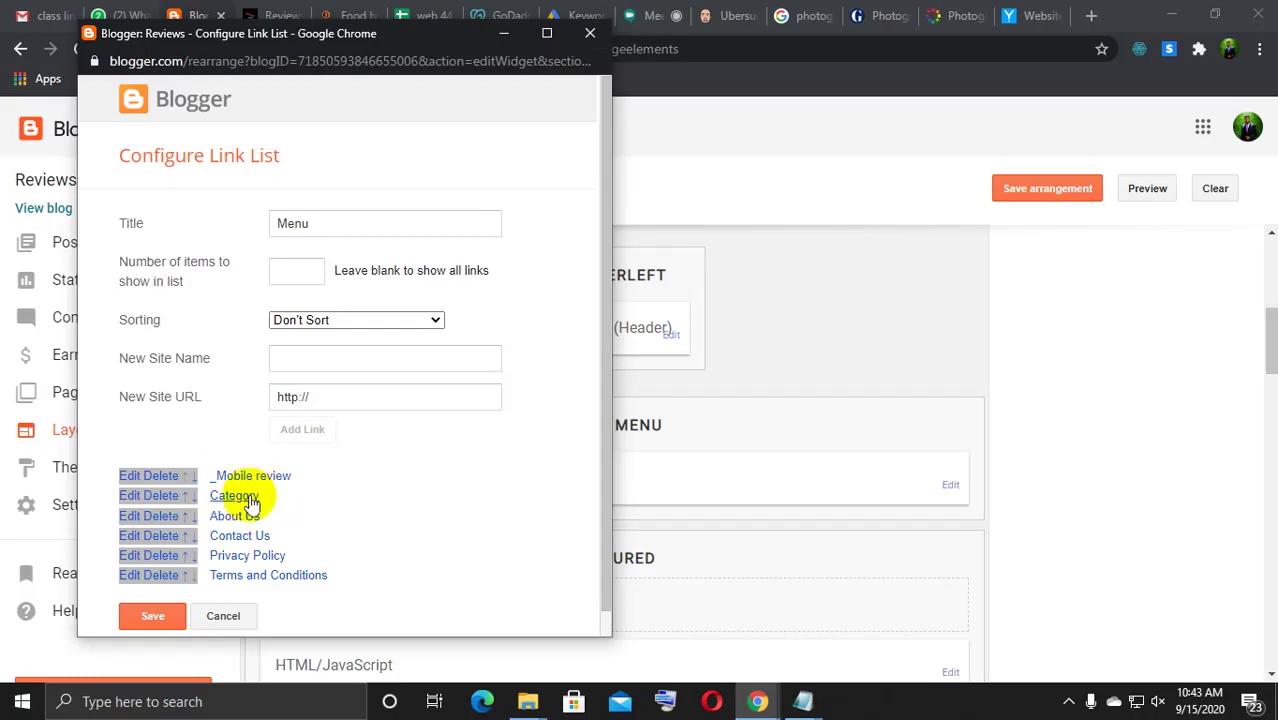
pyautogui.click(193, 478)
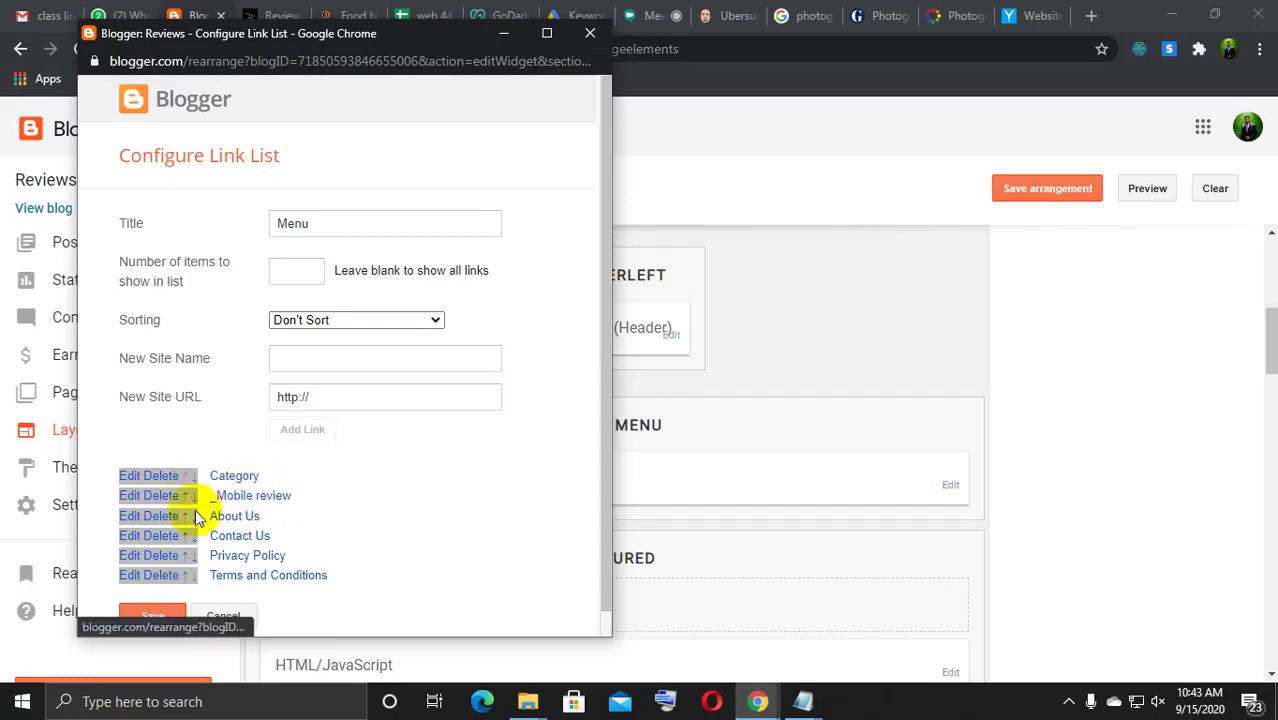
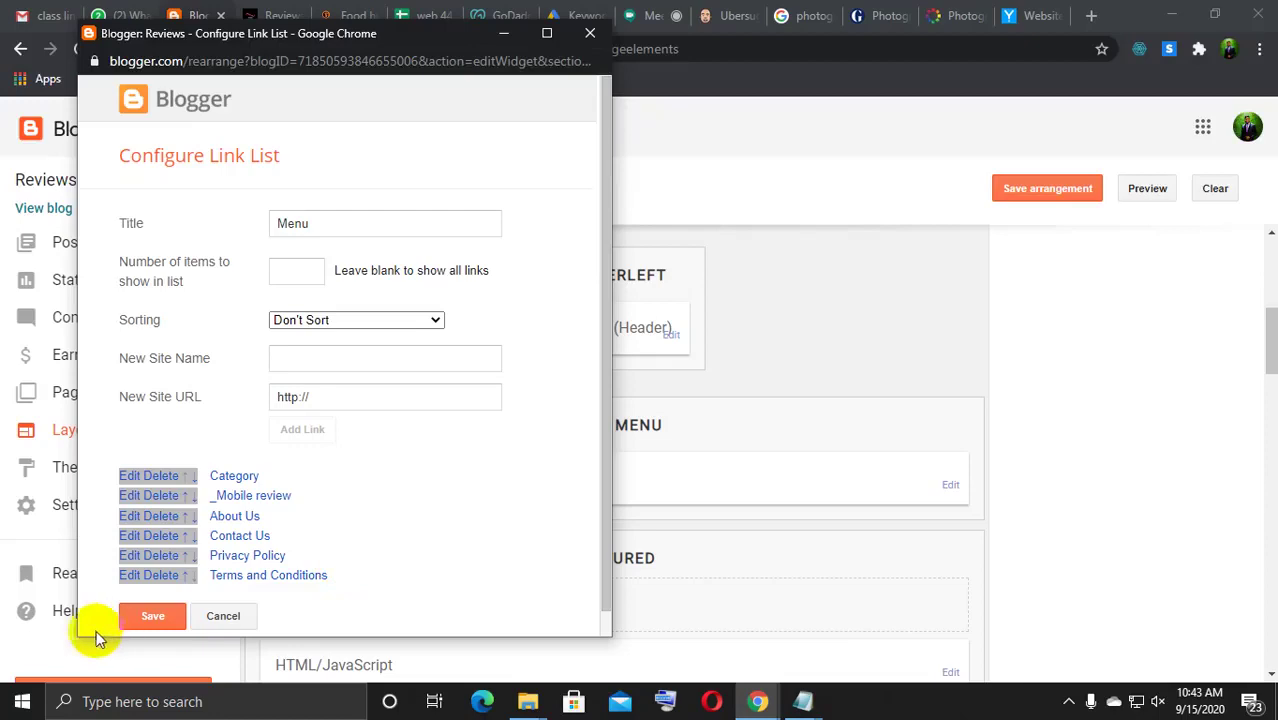
# Save the menu gadget and the layout arrangement, and check the Category item's drop-down on the reloaded Reviews blog
pyautogui.click(162, 615)
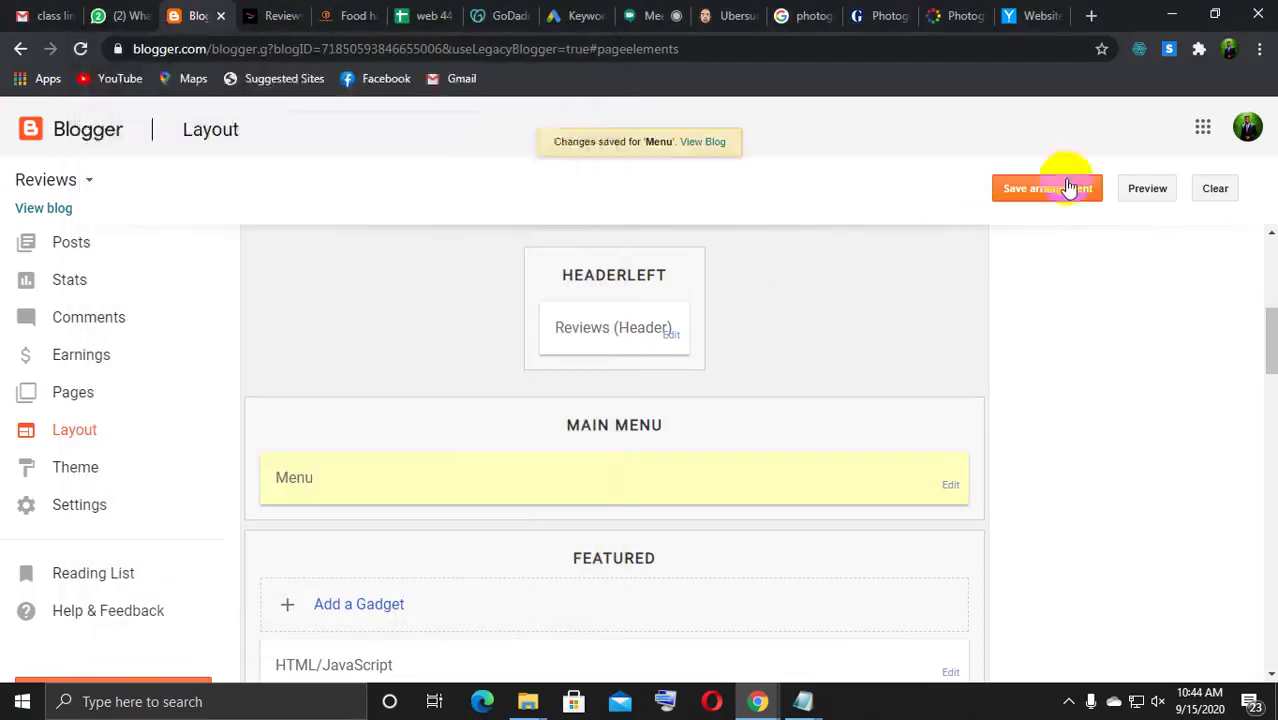
pyautogui.click(1069, 188)
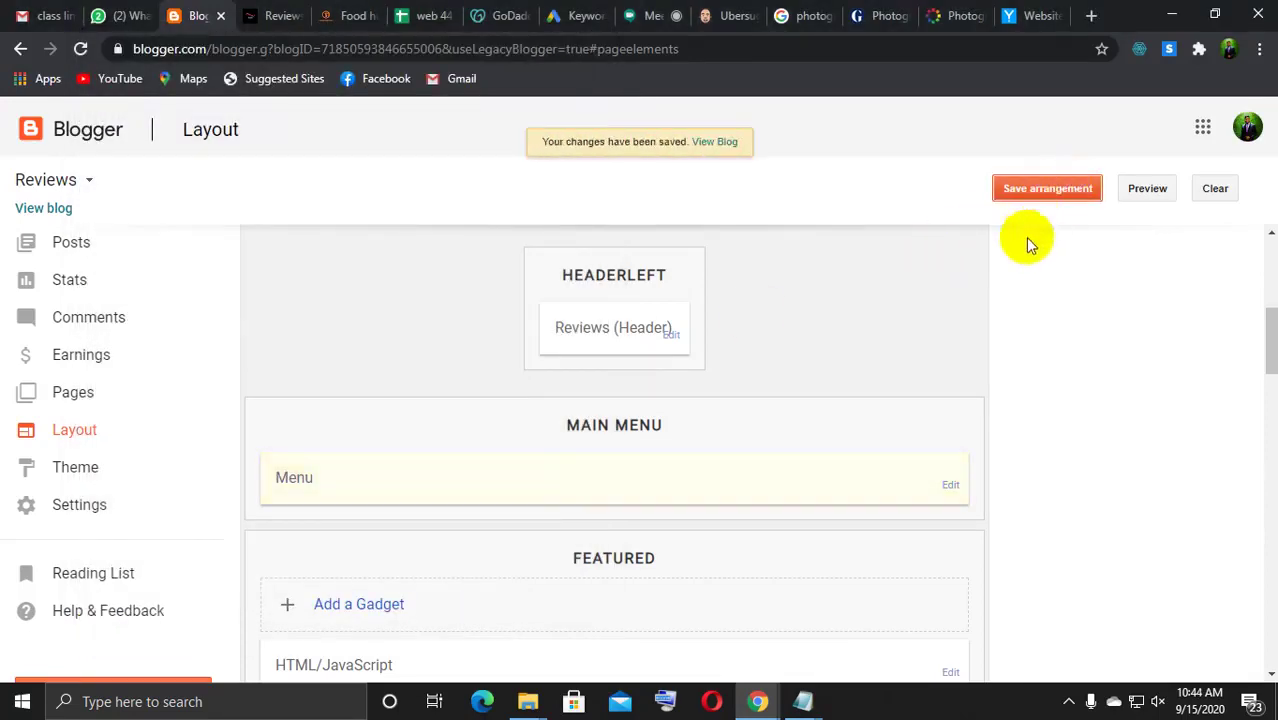
pyautogui.click(285, 16)
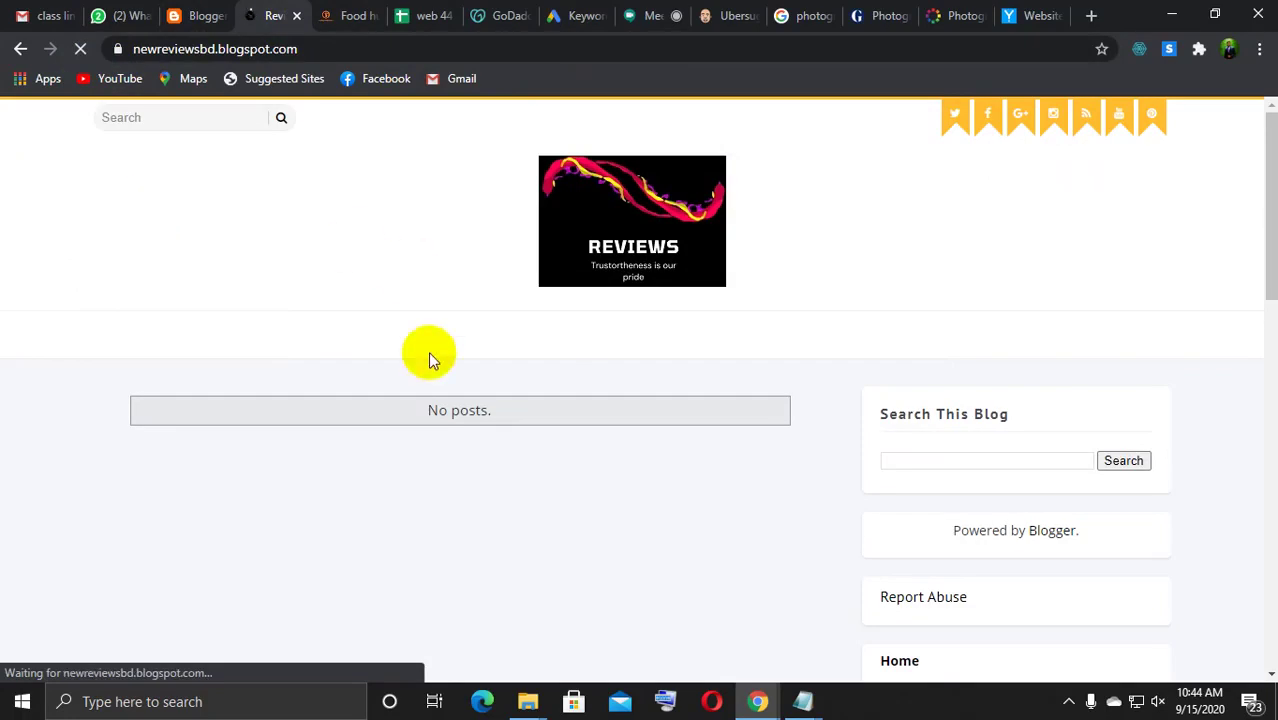
pyautogui.moveTo(391, 352)
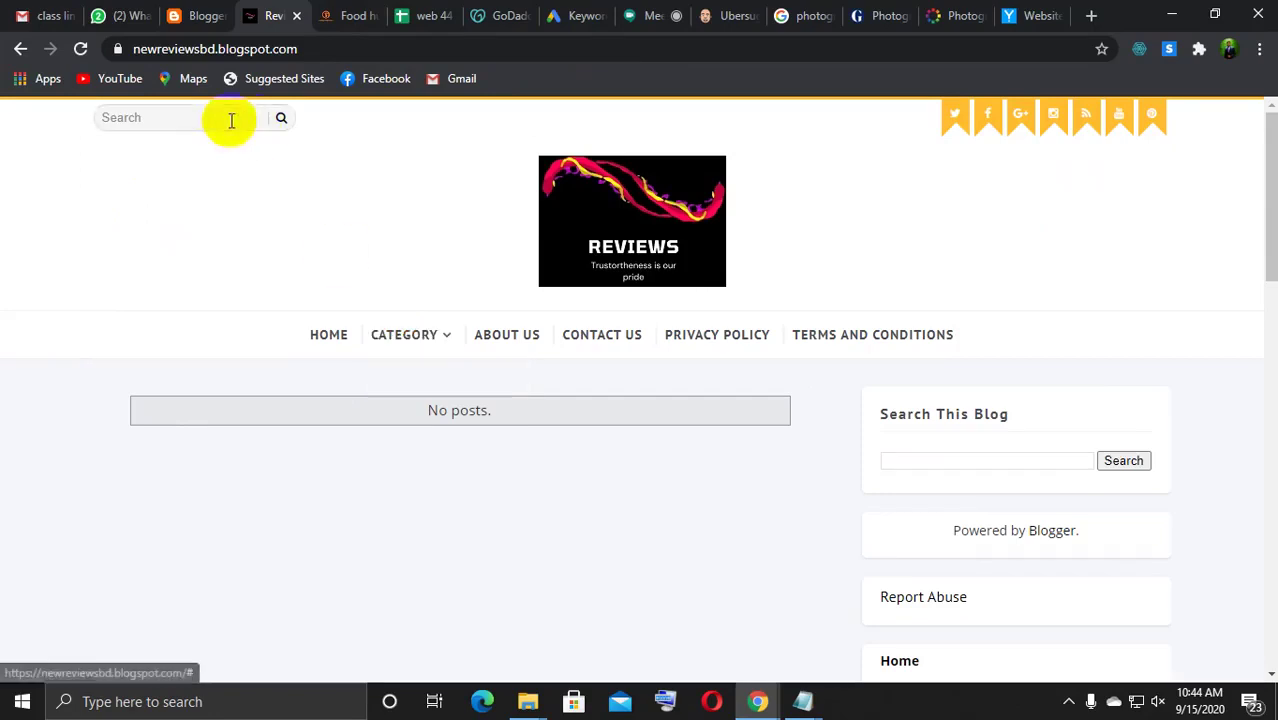
# Reopen the Main Menu gadget in the Reviews layout and enter Hotel review as the new site name
pyautogui.click(192, 15)
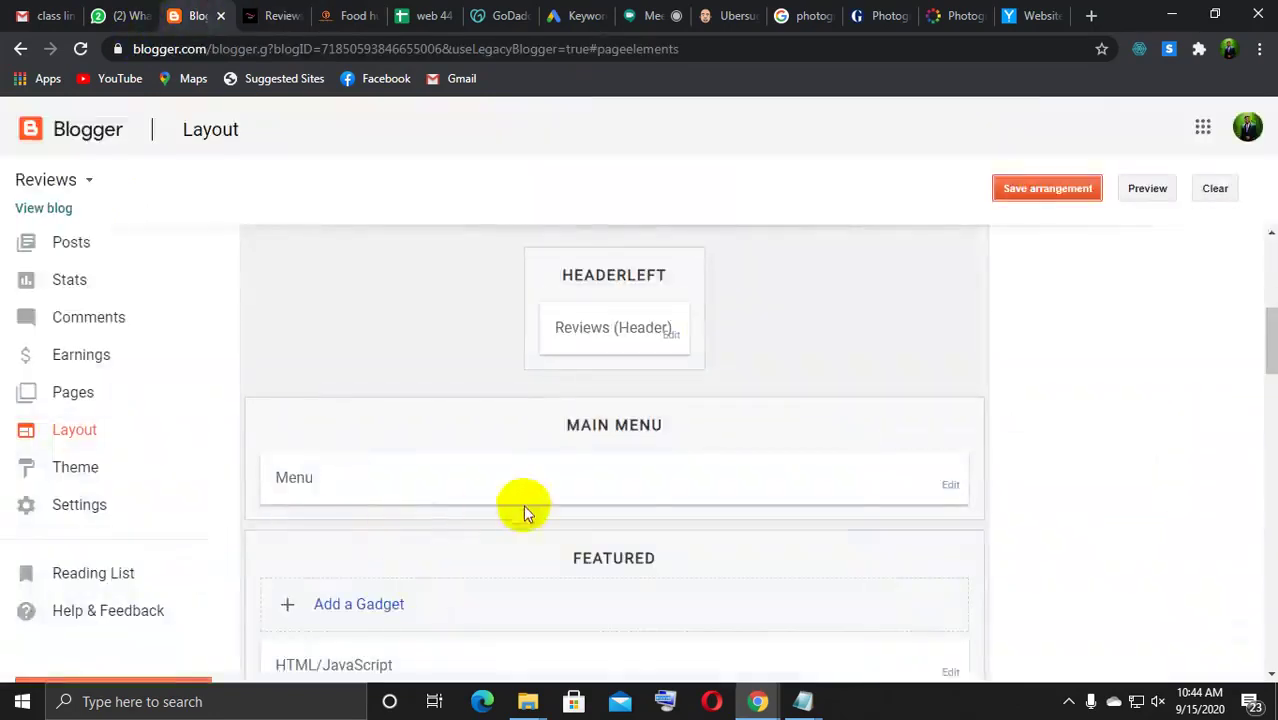
pyautogui.click(948, 487)
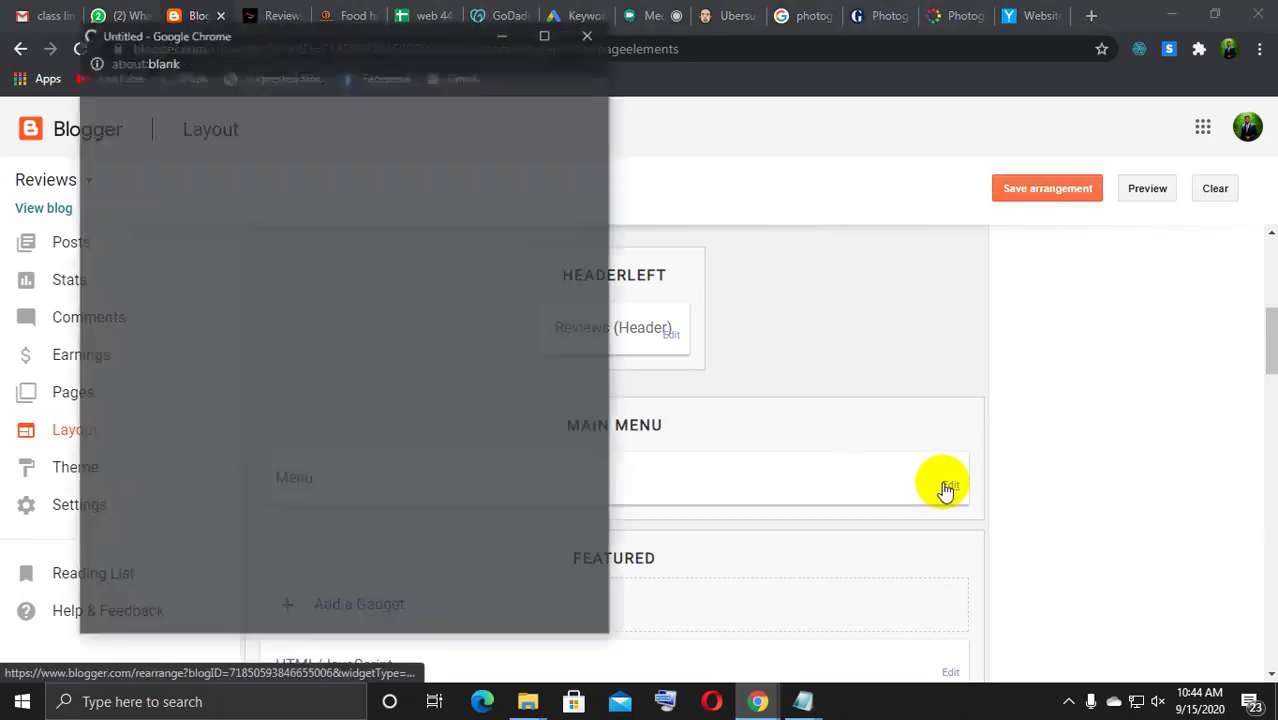
pyautogui.click(344, 362)
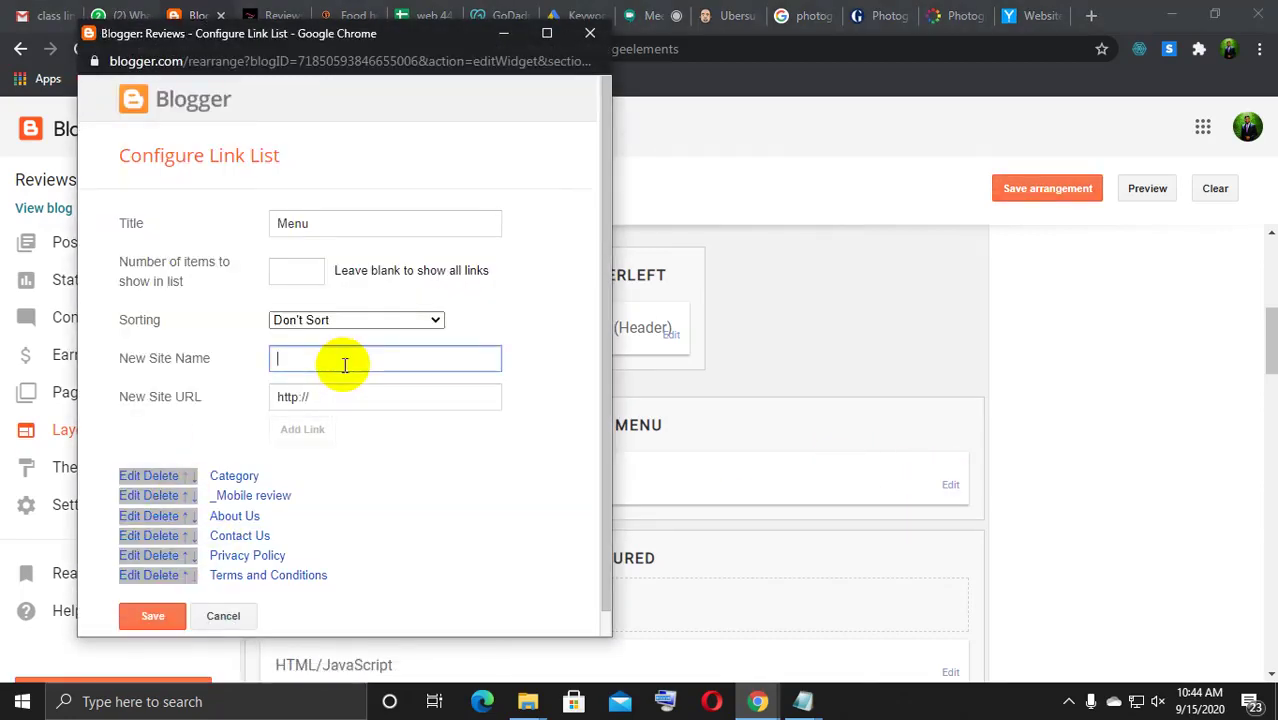
pyautogui.write('Hot')
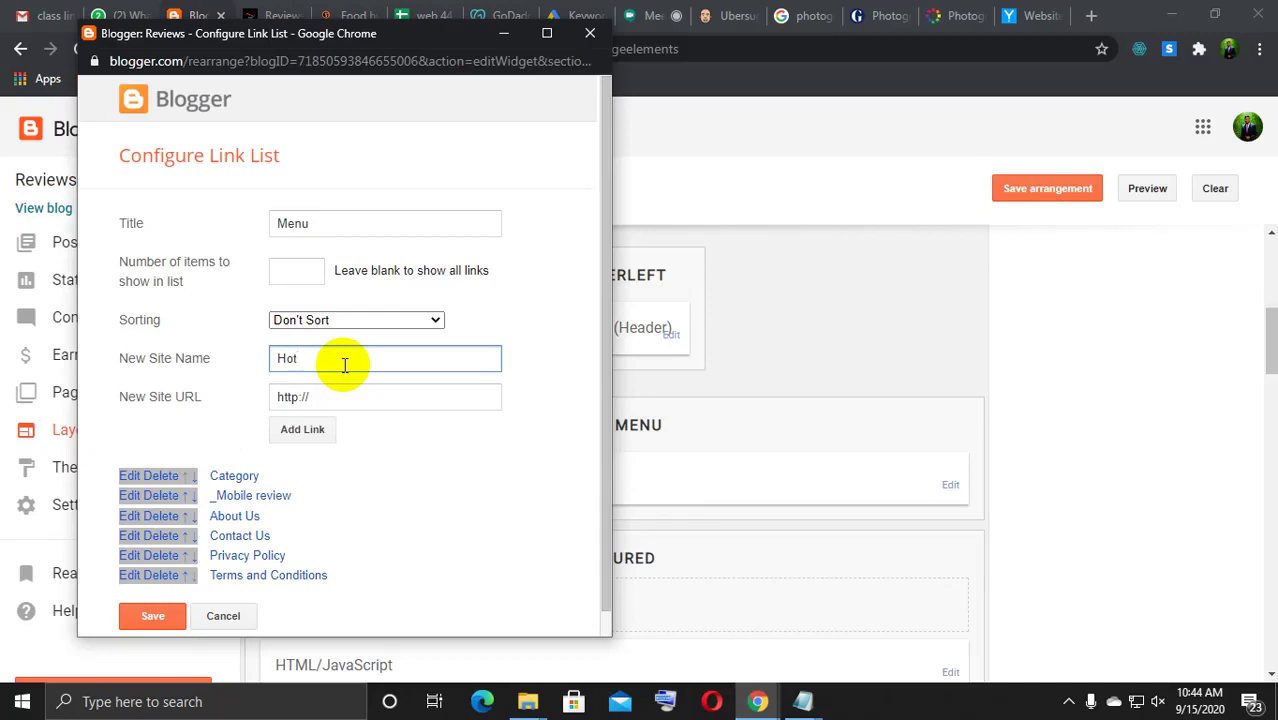
pyautogui.write('el Rewiew')
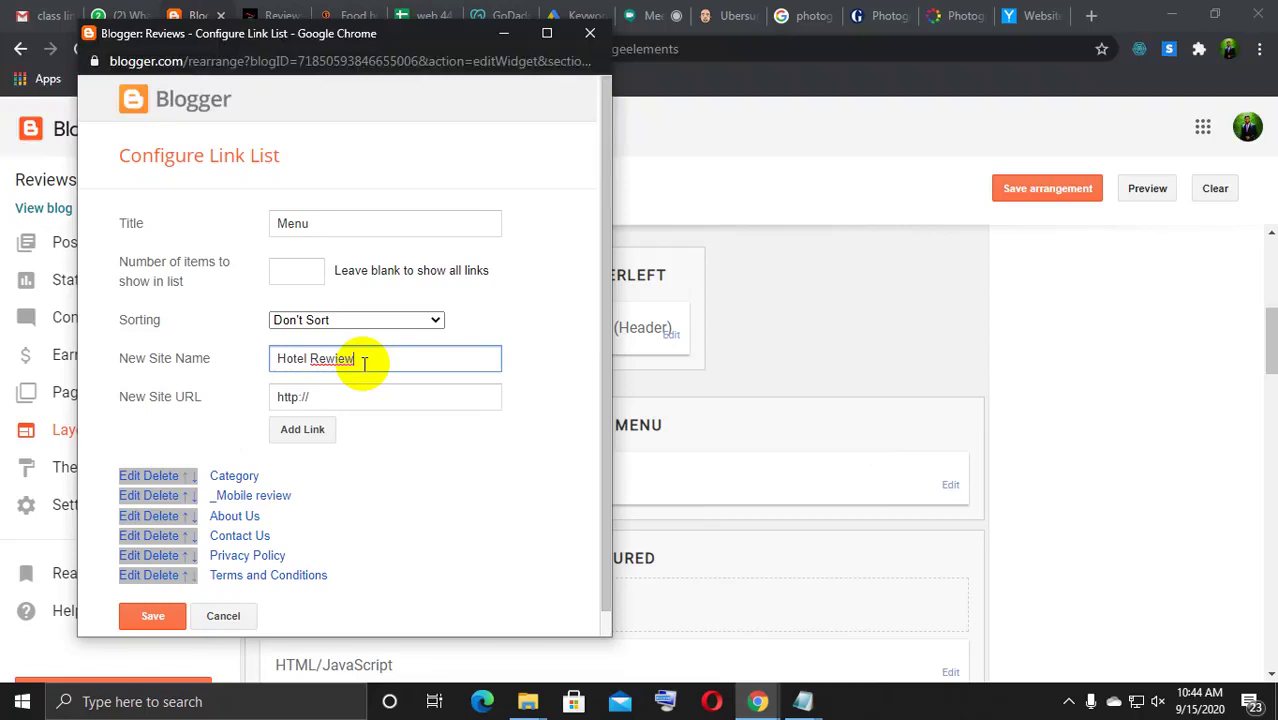
pyautogui.click(316, 358)
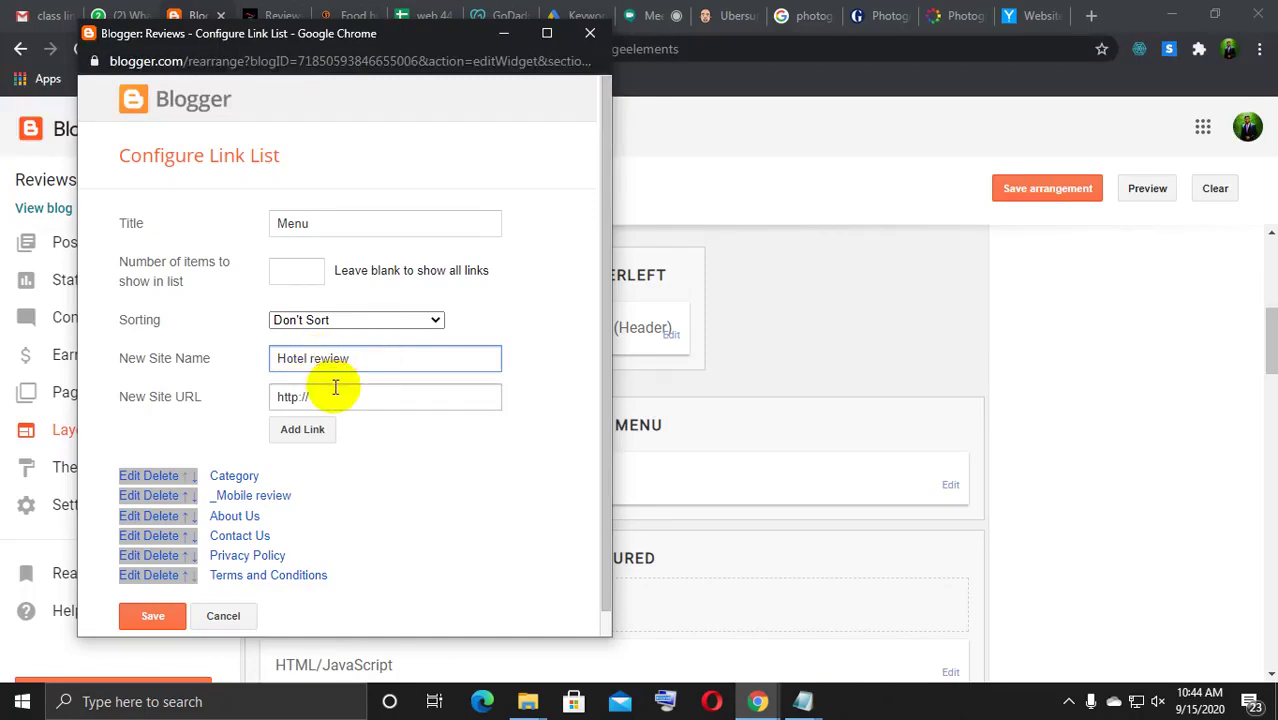
pyautogui.click(364, 364)
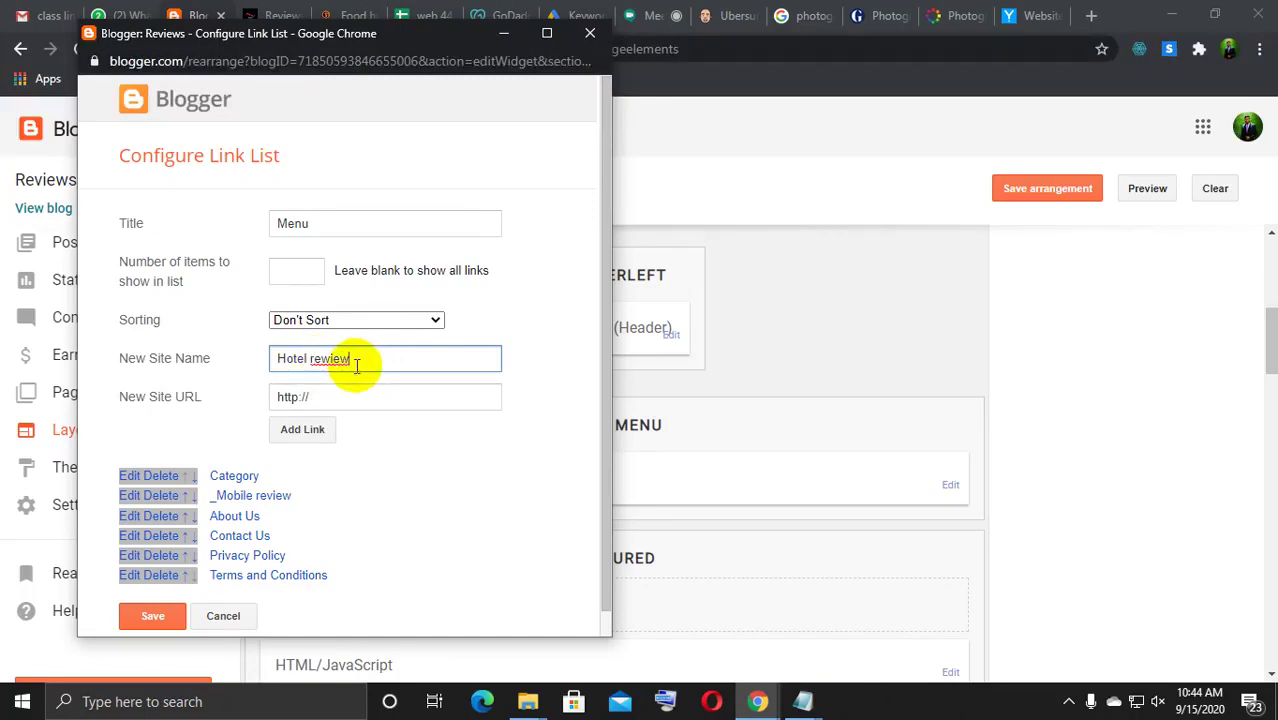
pyautogui.write('s')
pyautogui.doubleClick(337, 362)
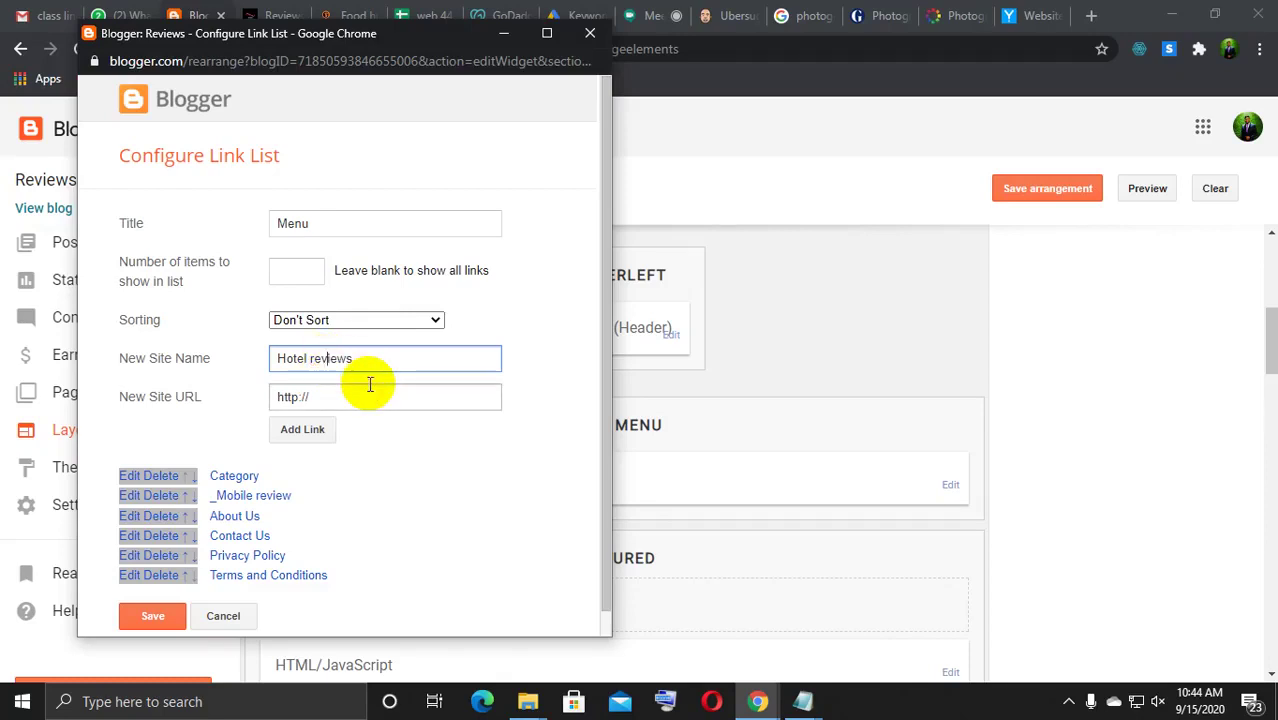
pyautogui.press('BackSpace')
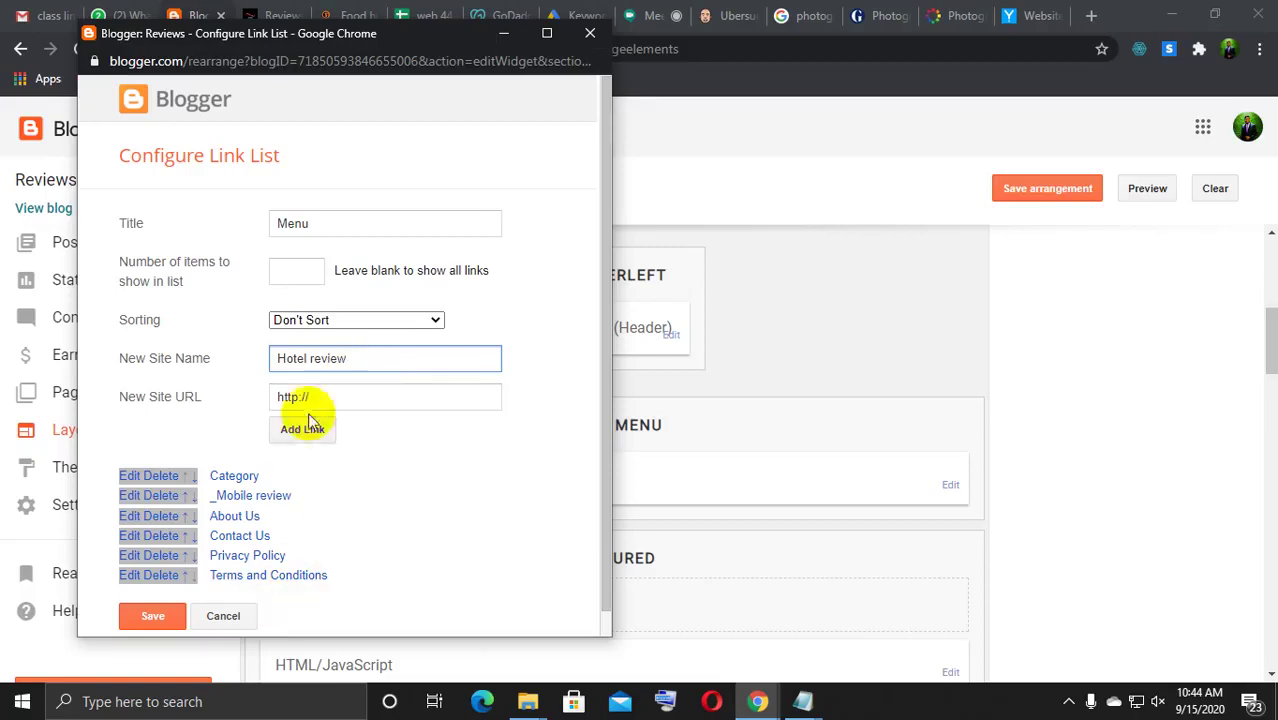
# Replace the new site URL with # and add the Hotel review link to the menu's link list
pyautogui.click(333, 394)
pyautogui.hotkey('ctrl', 'a')
pyautogui.press('BackSpace')
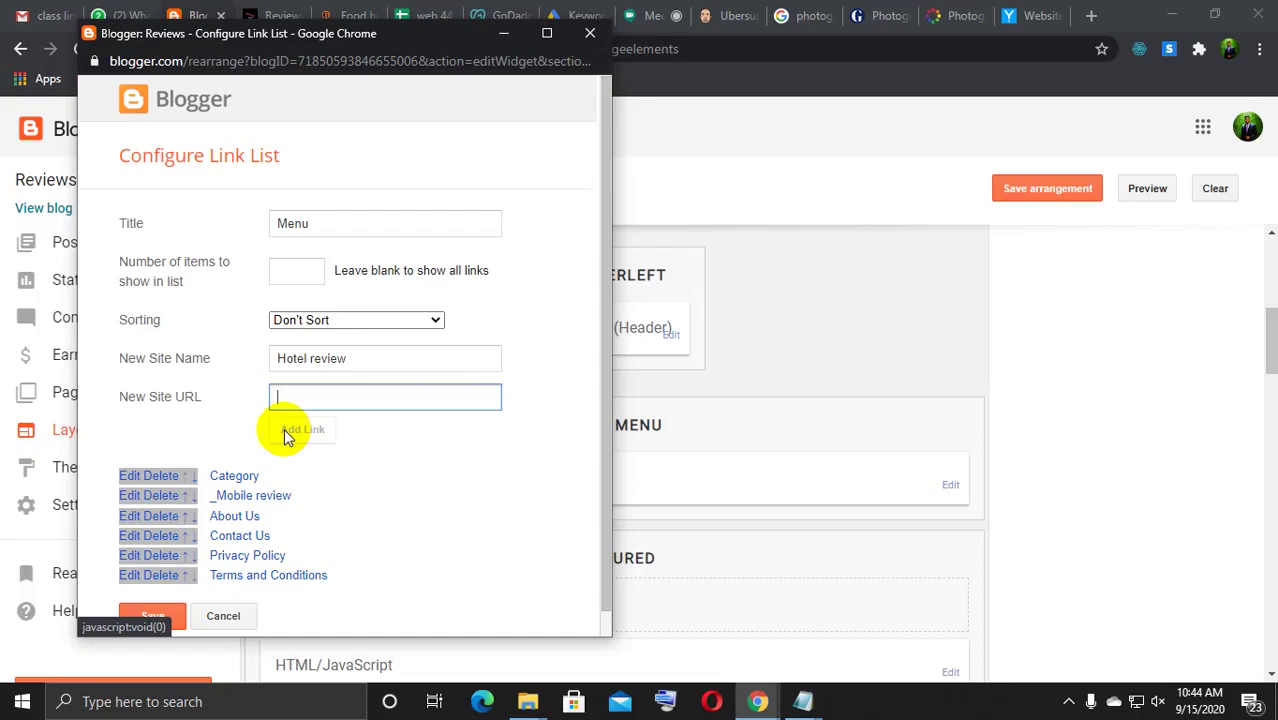
pyautogui.write('3')
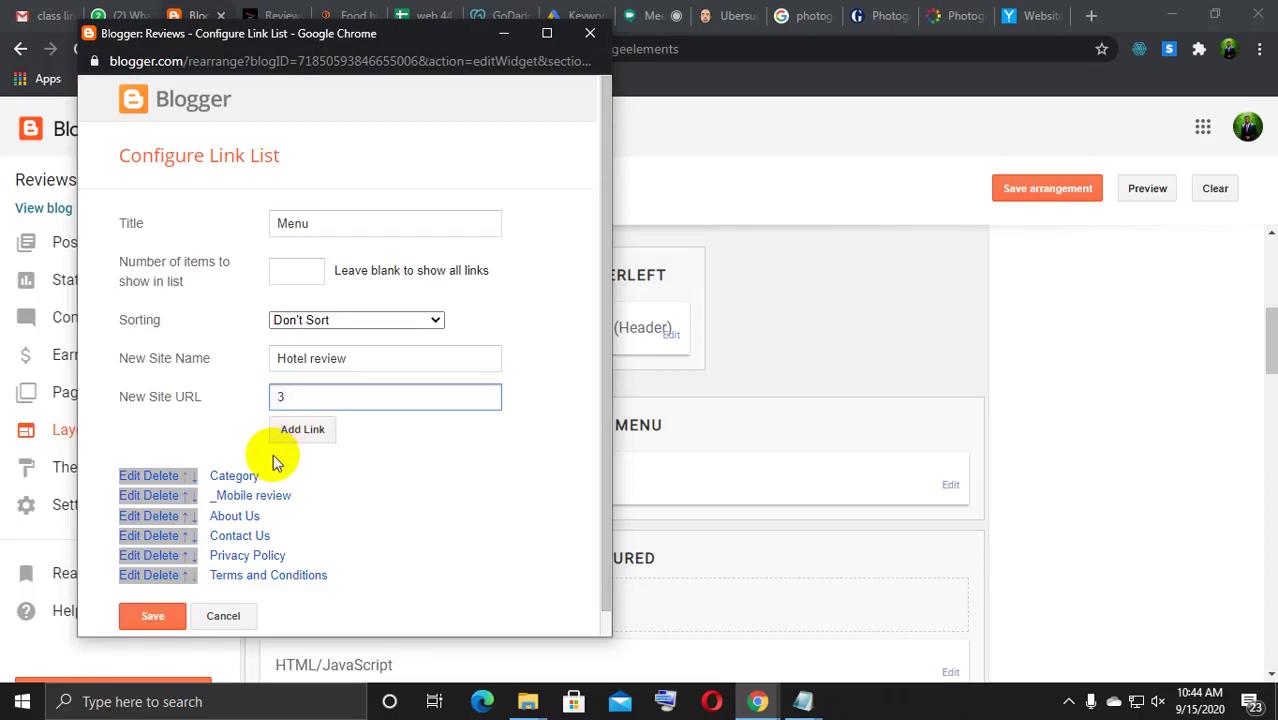
pyautogui.press('BackSpace')
pyautogui.write('#')
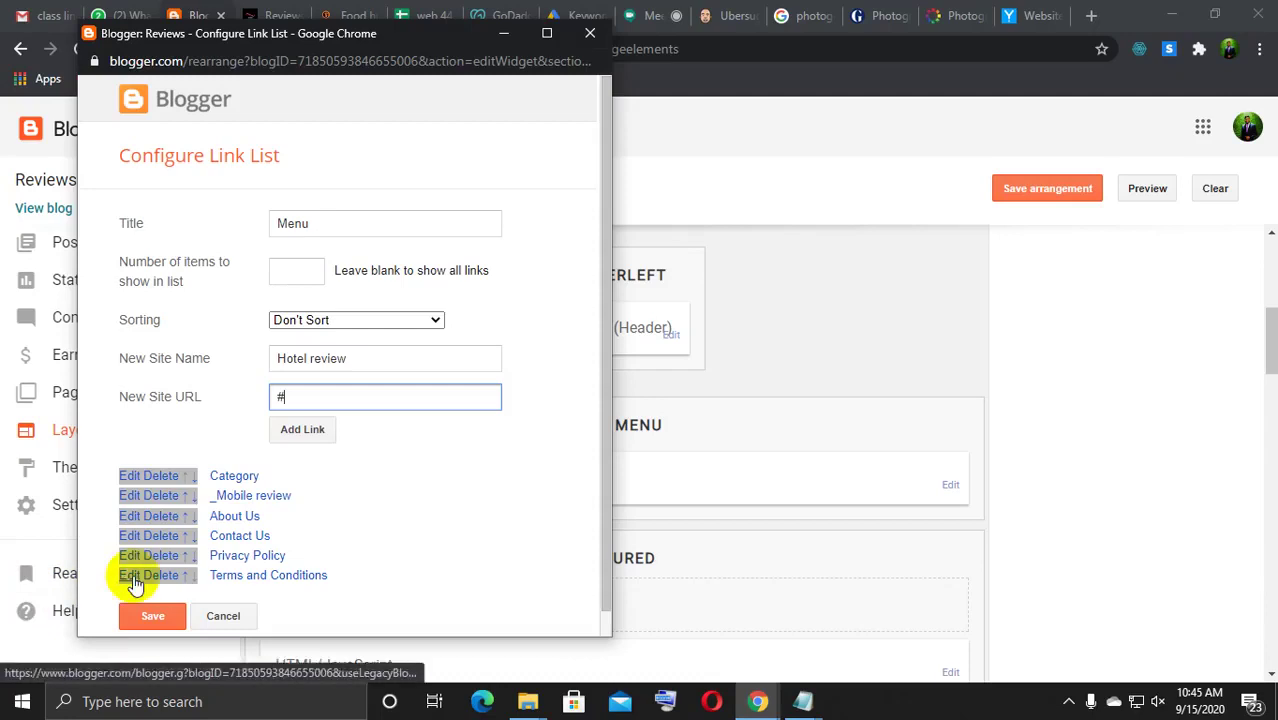
pyautogui.click(318, 433)
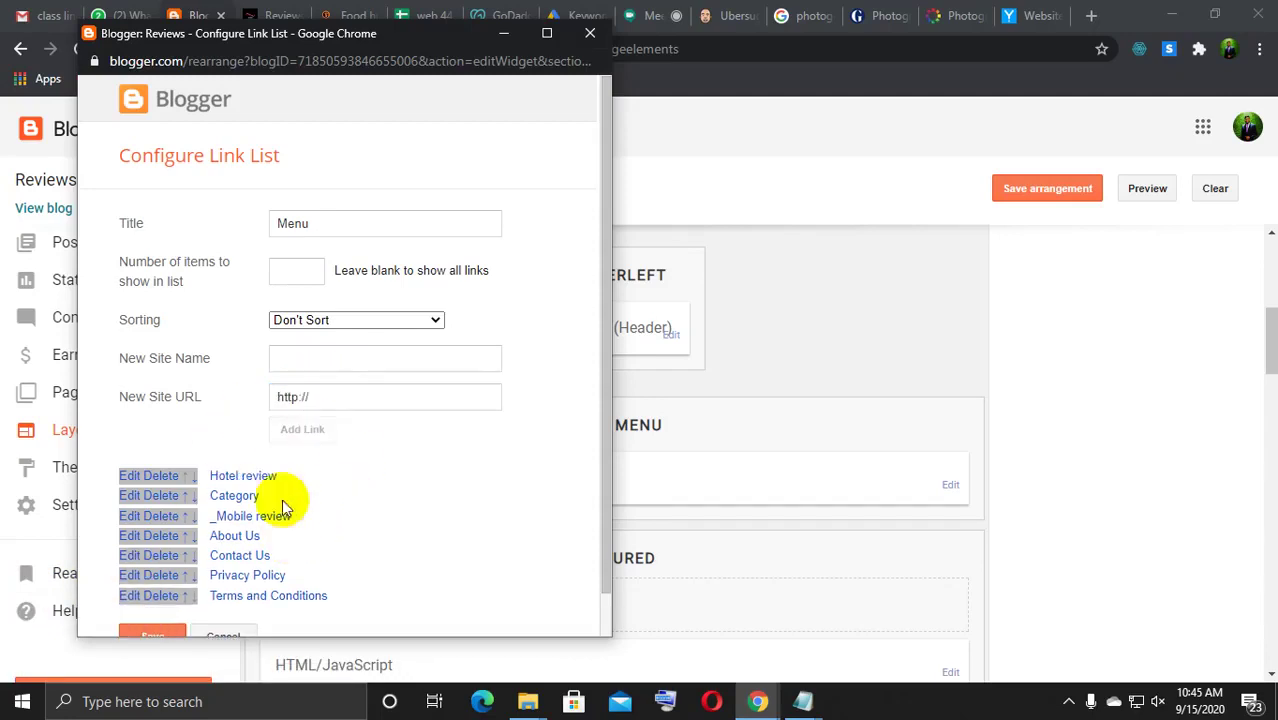
# Rename the Hotel review link to _Hotel review and save the link entry
pyautogui.click(135, 477)
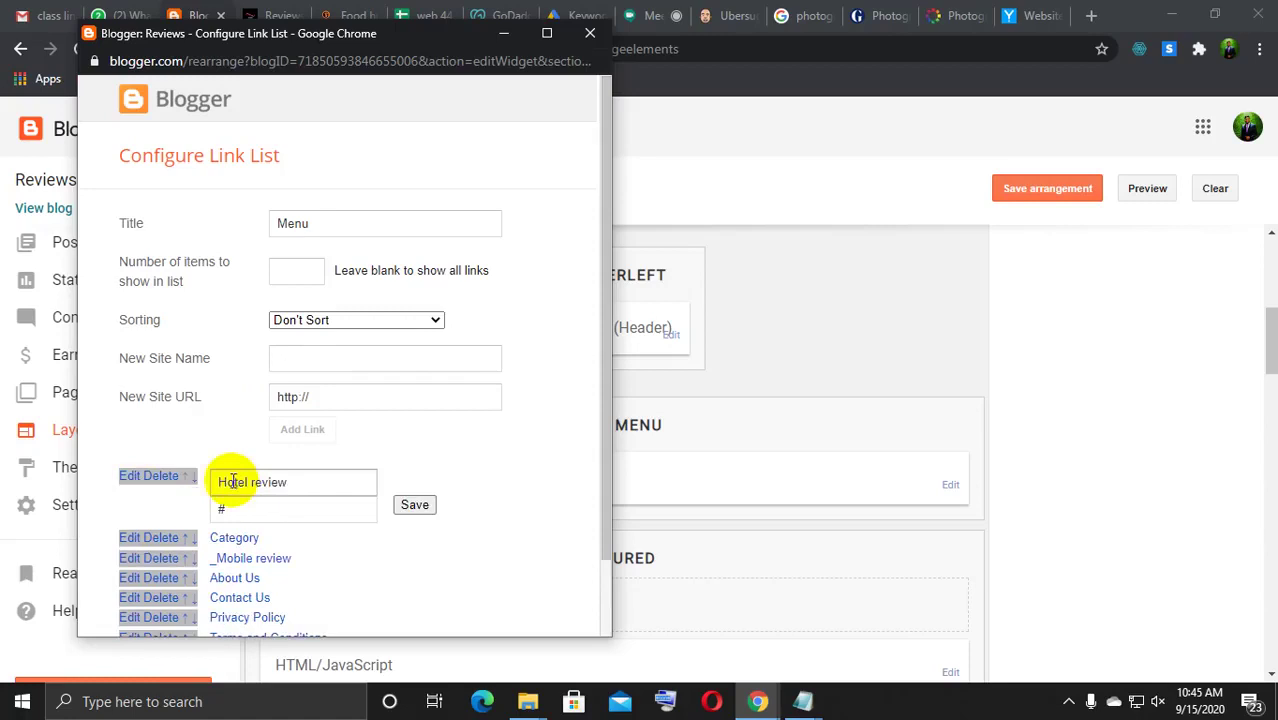
pyautogui.click(215, 481)
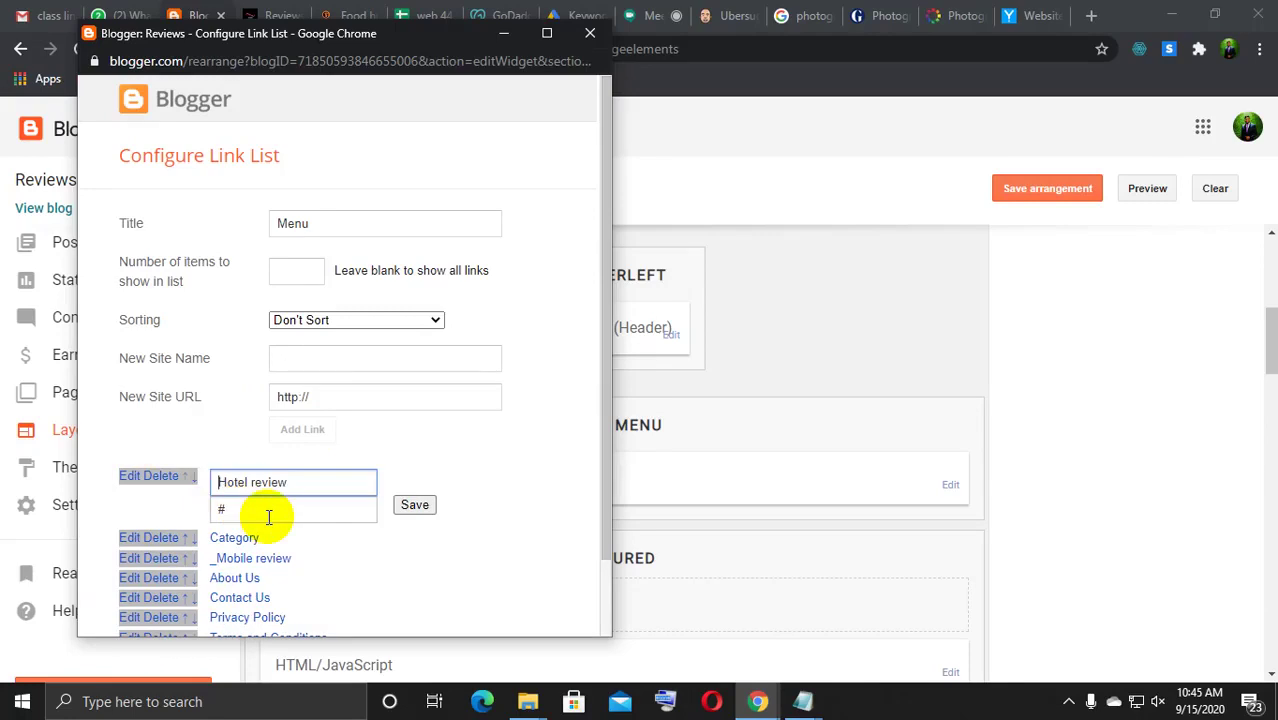
pyautogui.write('_')
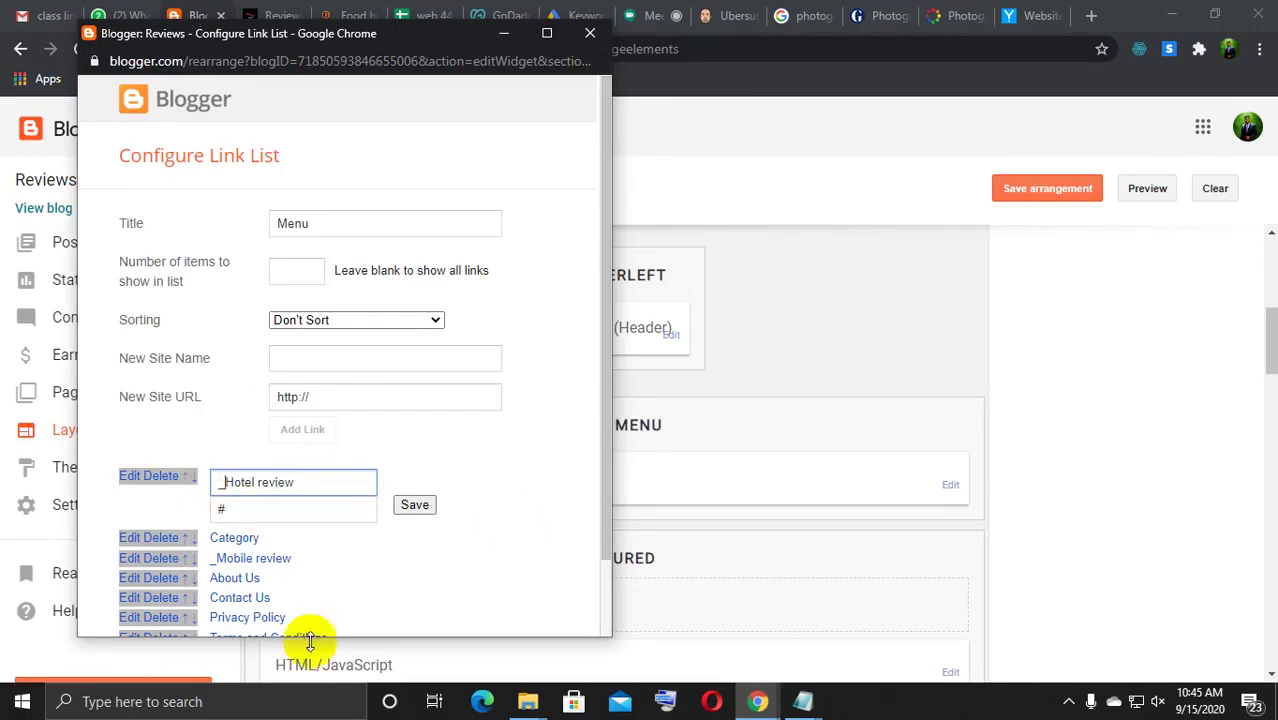
pyautogui.click(418, 502)
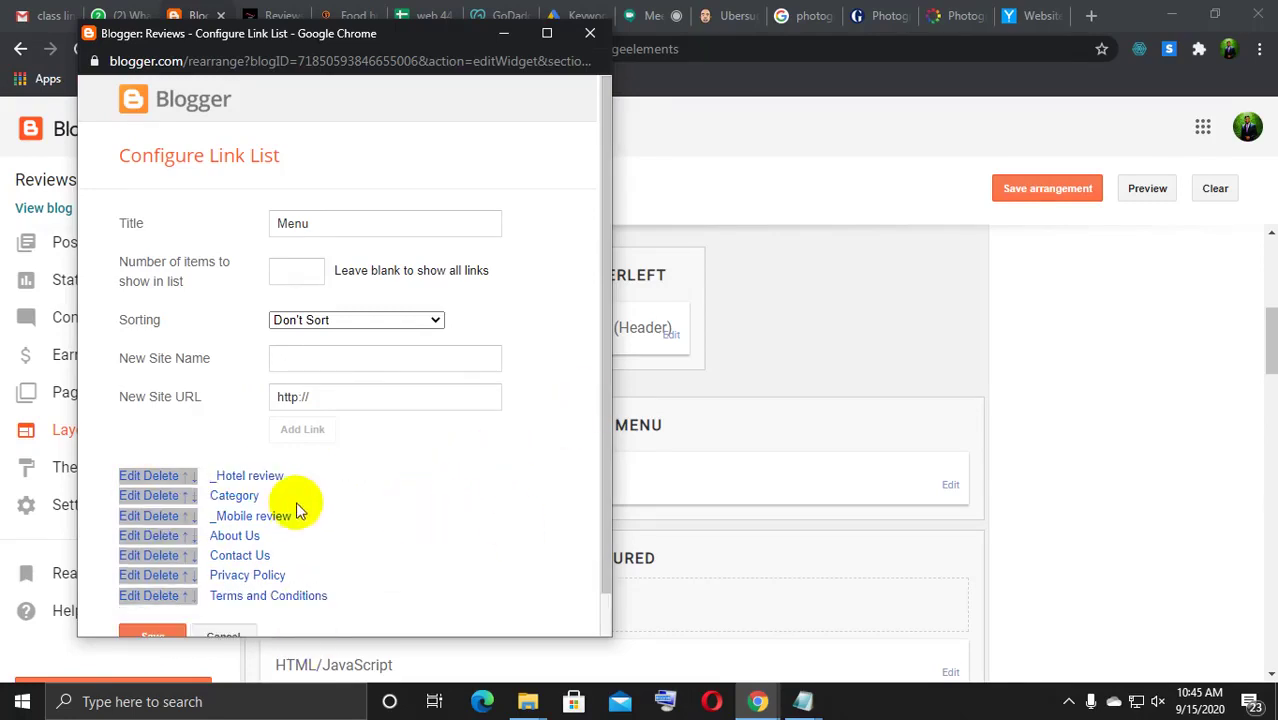
# Move _Hotel review below Category and _Mobile review in the menu's link list, and save the gadget
pyautogui.click(193, 481)
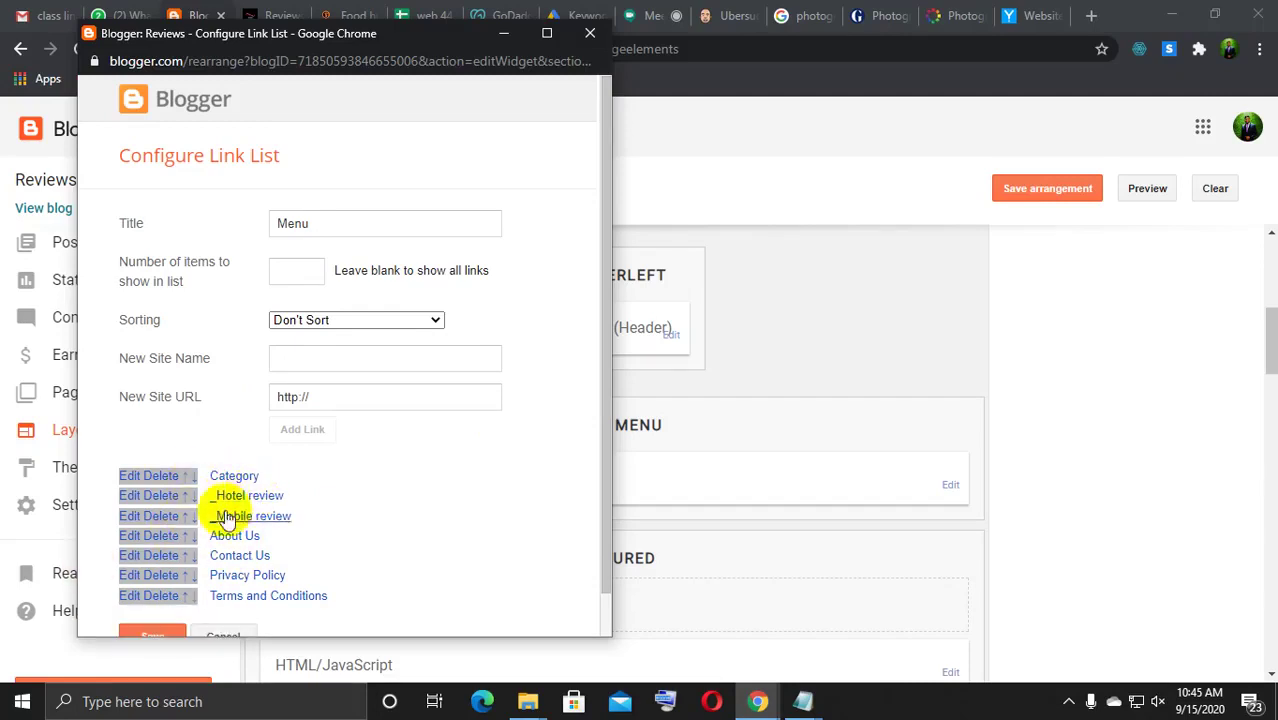
pyautogui.click(194, 500)
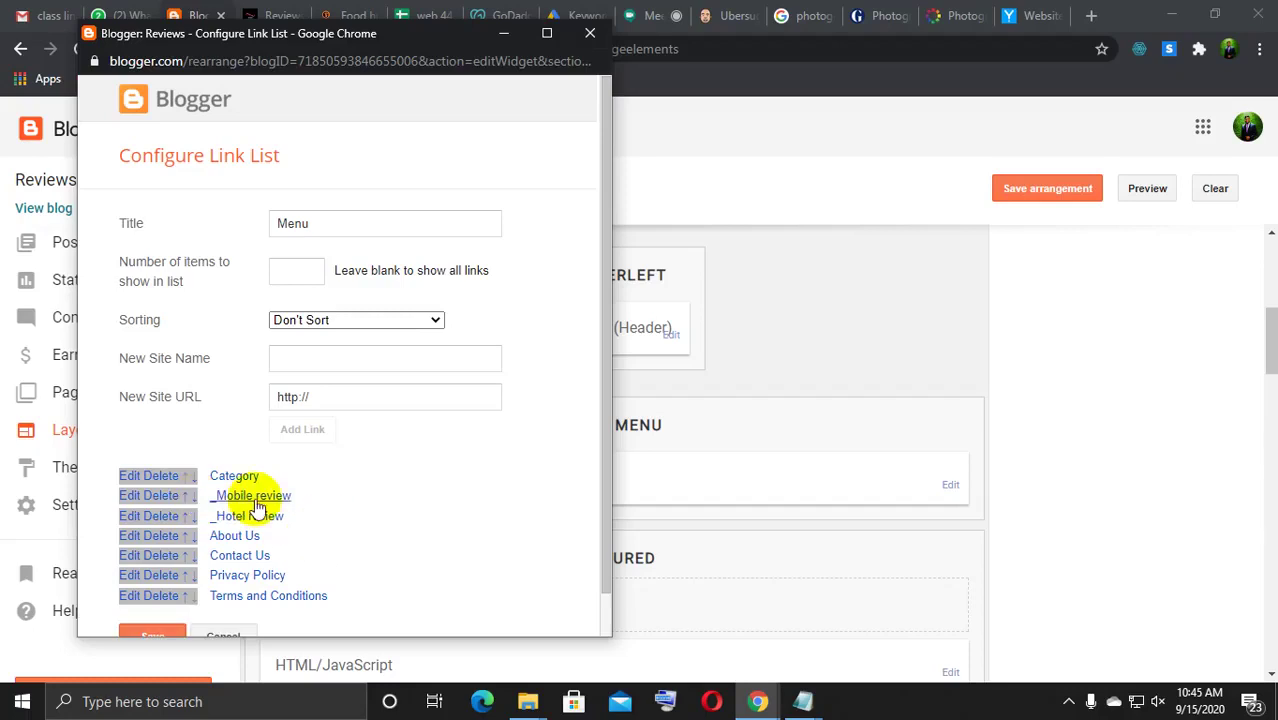
pyautogui.scroll(-1, 532, 520)
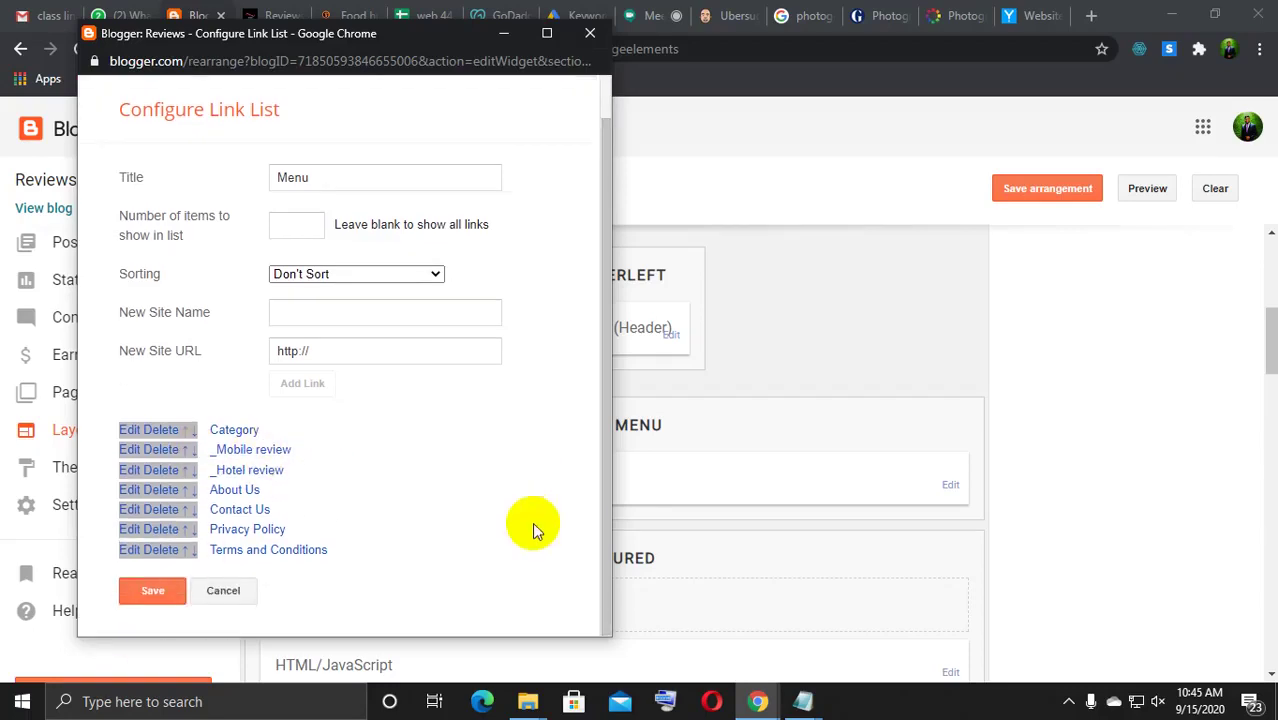
pyautogui.click(155, 591)
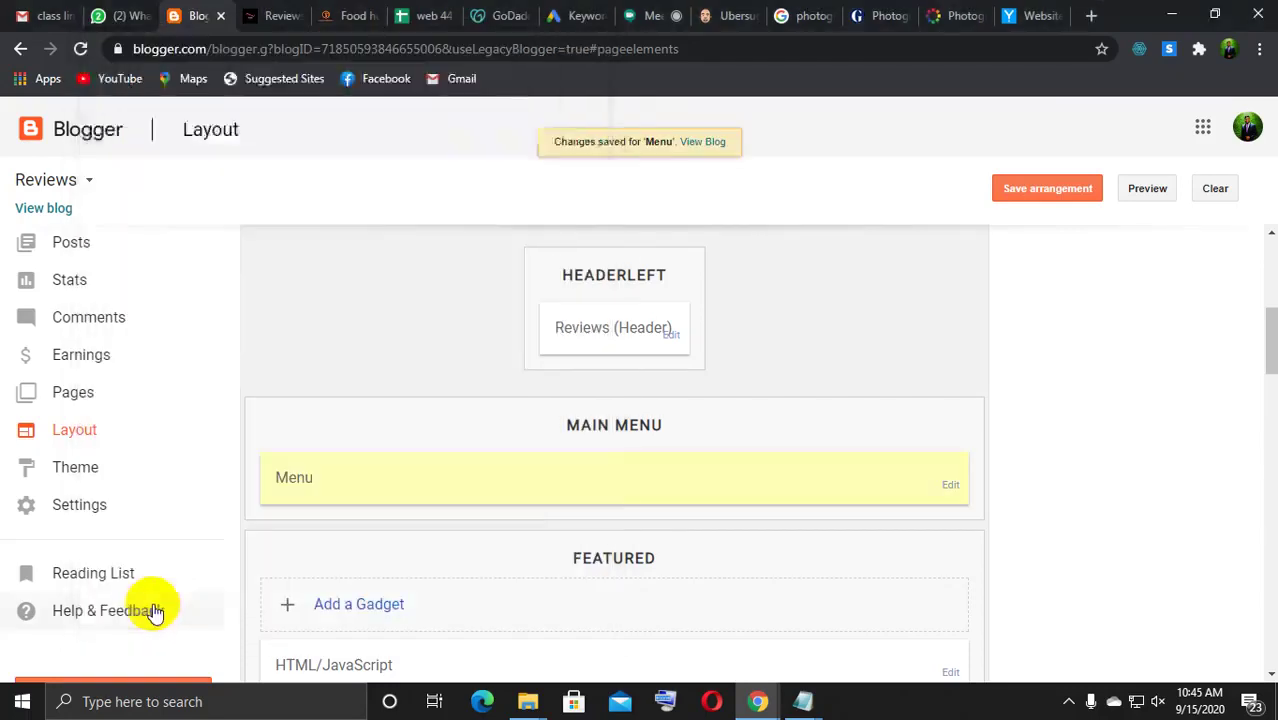
# Save the layout arrangement and check the Category drop-down on the reloaded Reviews blog
pyautogui.click(1067, 192)
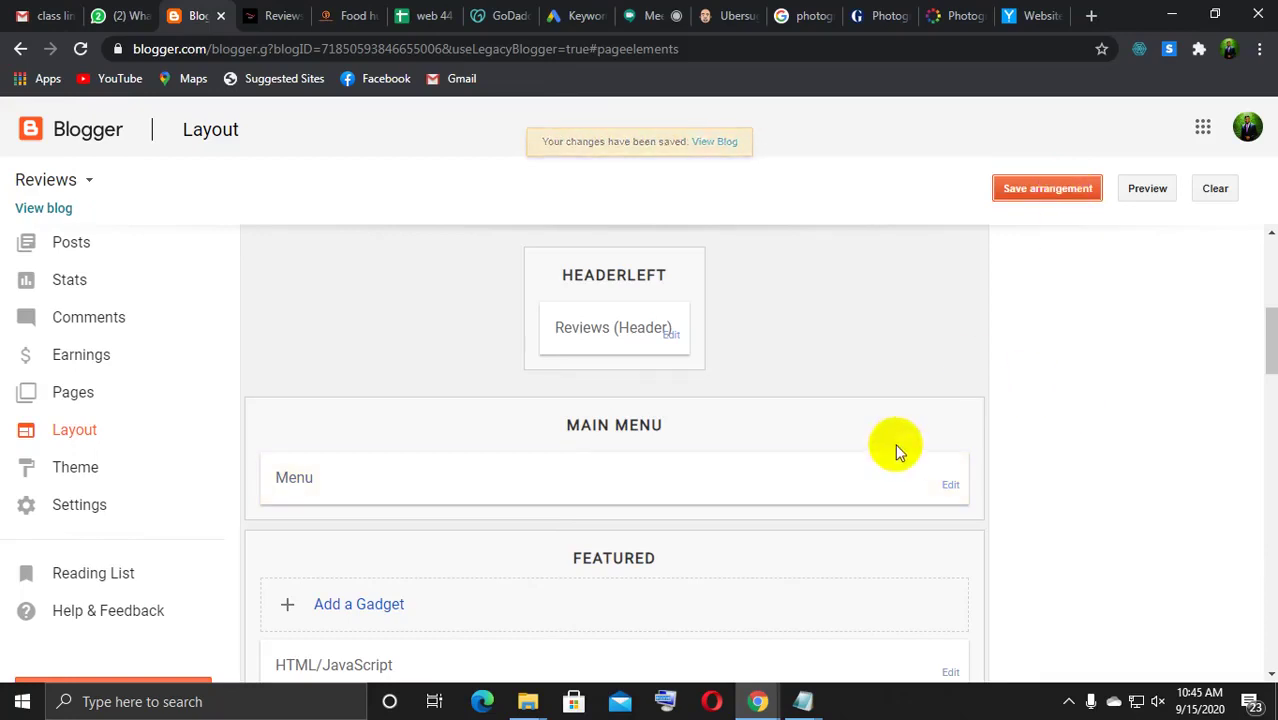
pyautogui.click(262, 18)
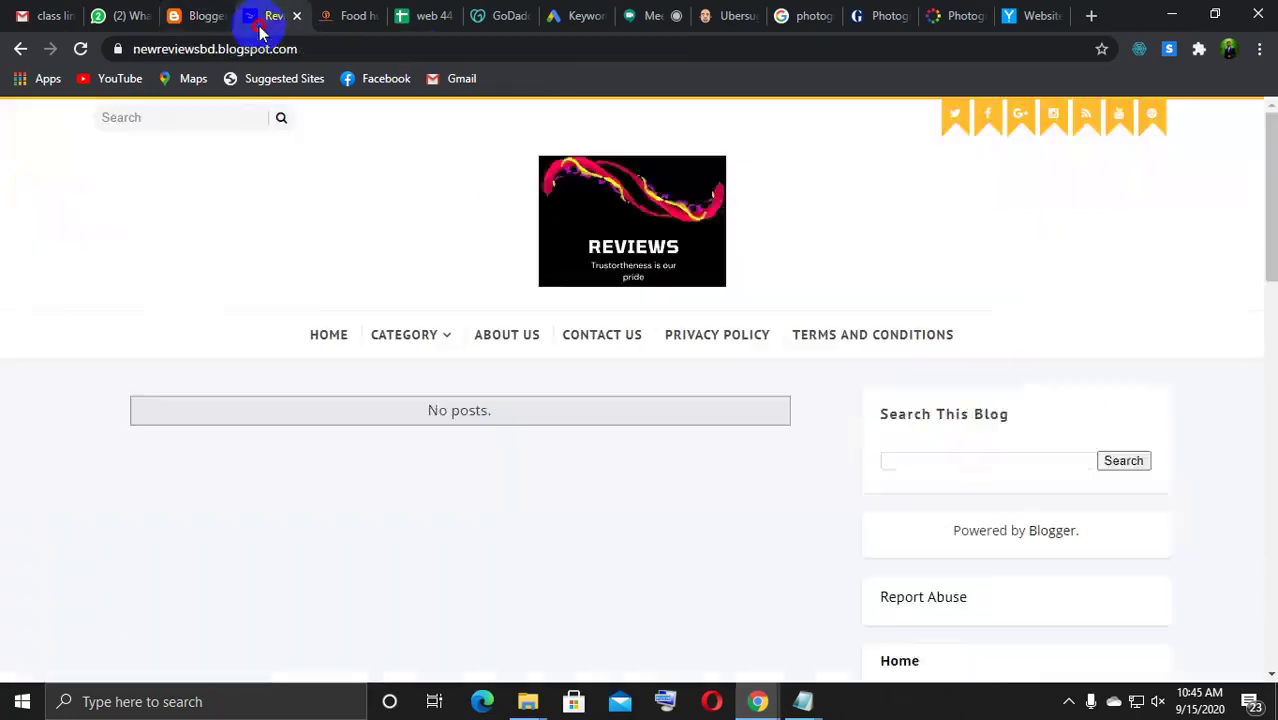
pyautogui.click(80, 48)
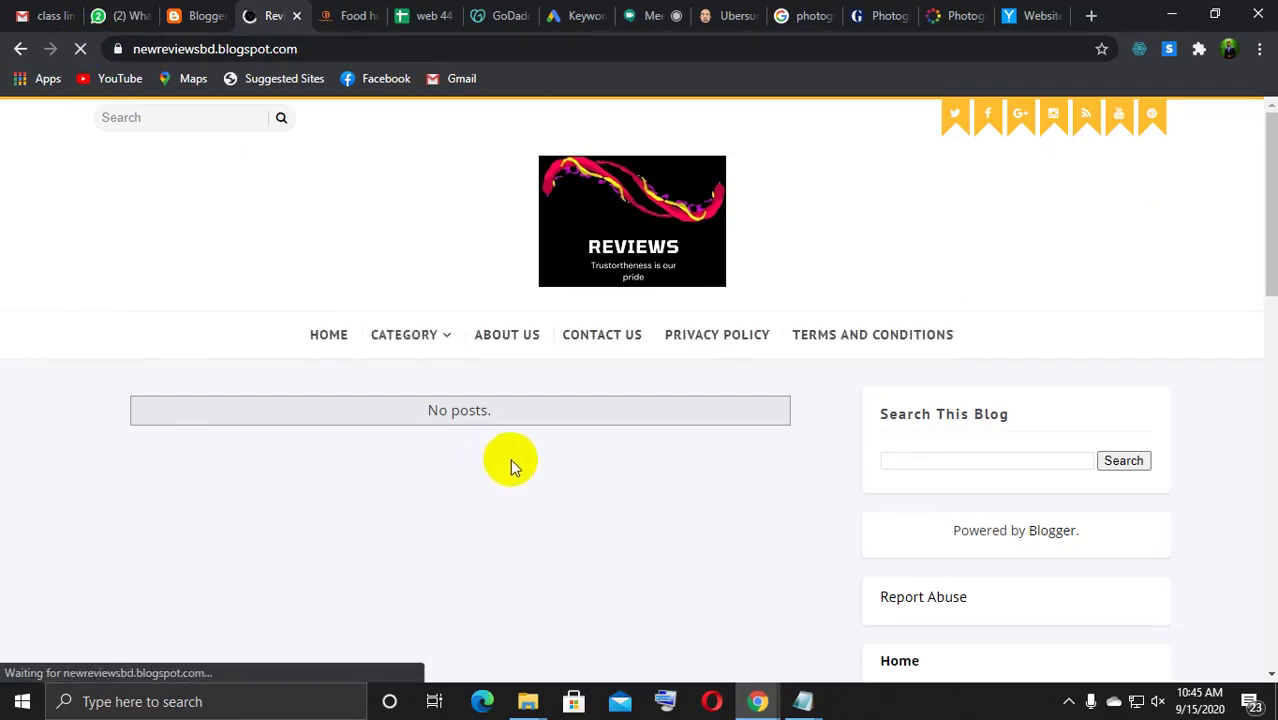
pyautogui.moveTo(396, 334)
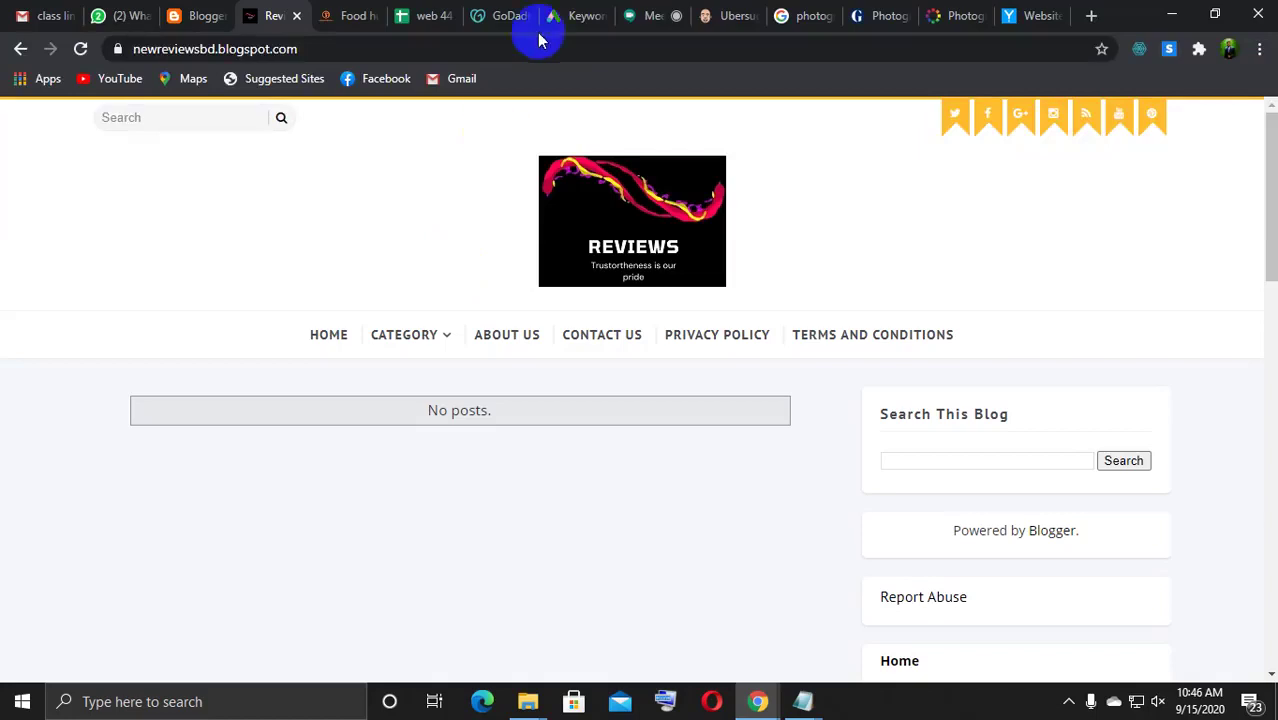
# Switch to the Google Meet call, stop presenting the screen and view the participant's shared screen
pyautogui.click(645, 15)
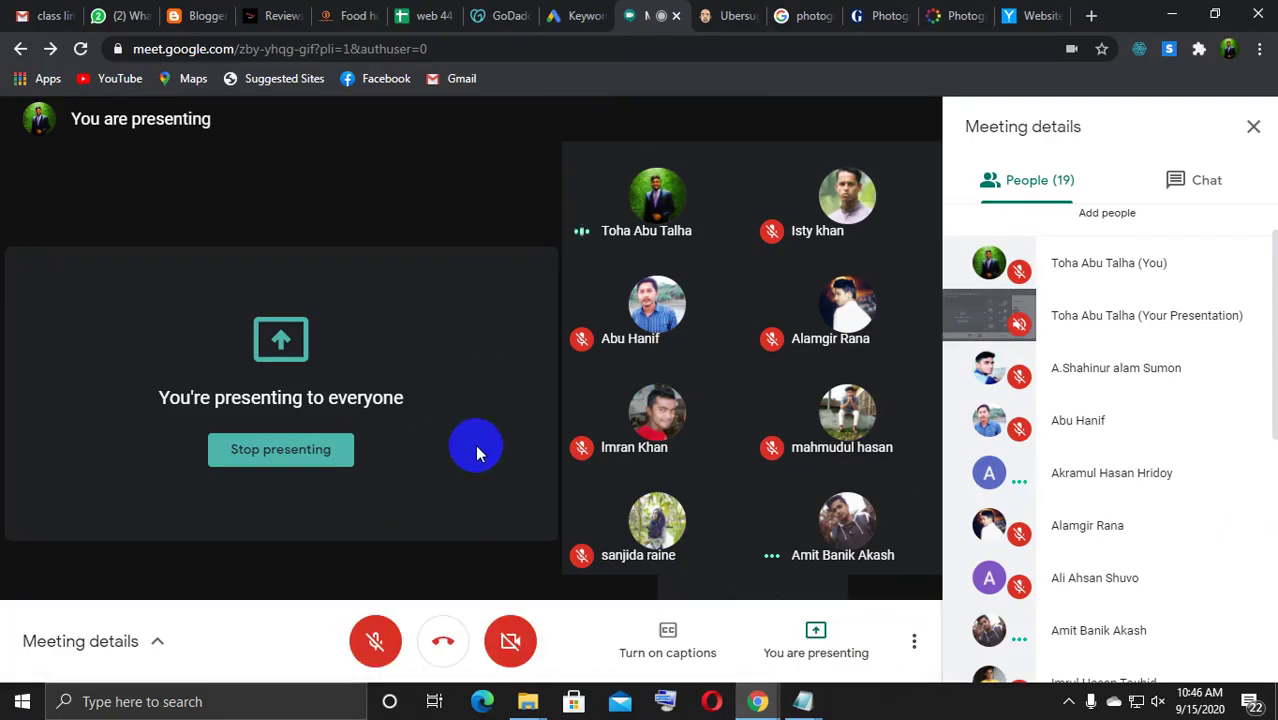
pyautogui.click(300, 452)
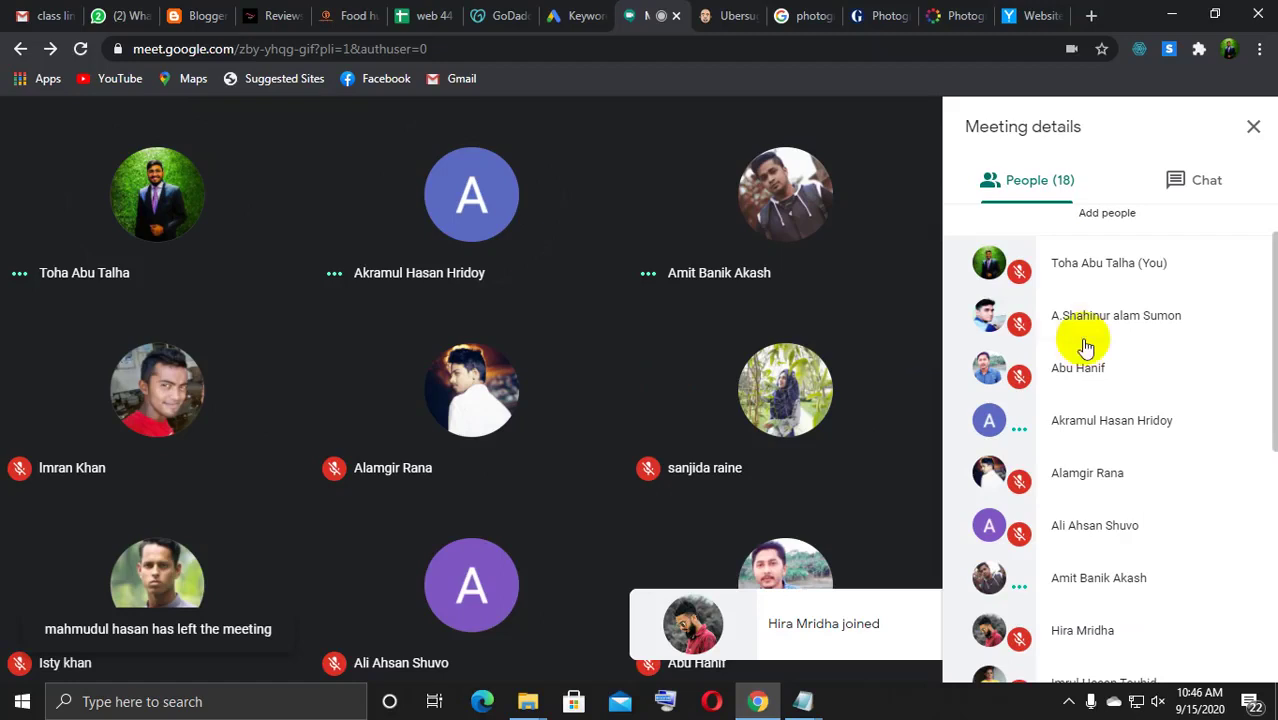
pyautogui.scroll(-2, 1112, 355)
pyautogui.scroll(-3, 1112, 355)
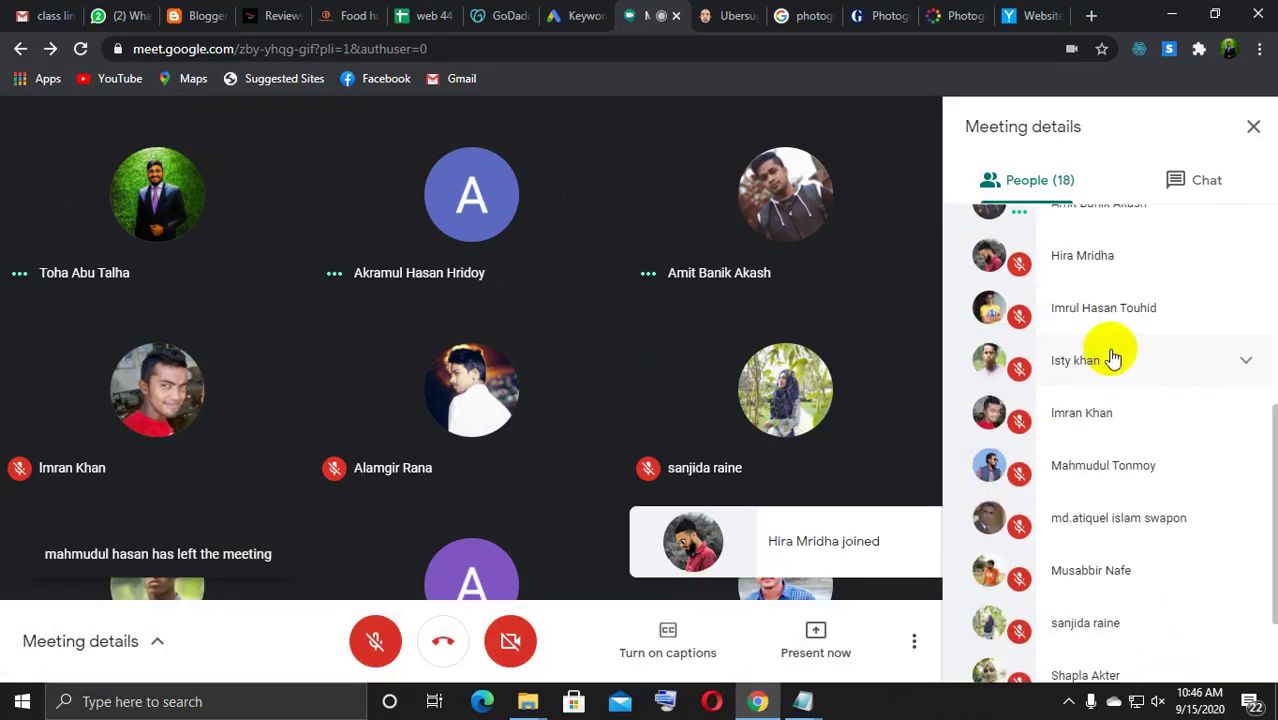
pyautogui.scroll(5, 1112, 355)
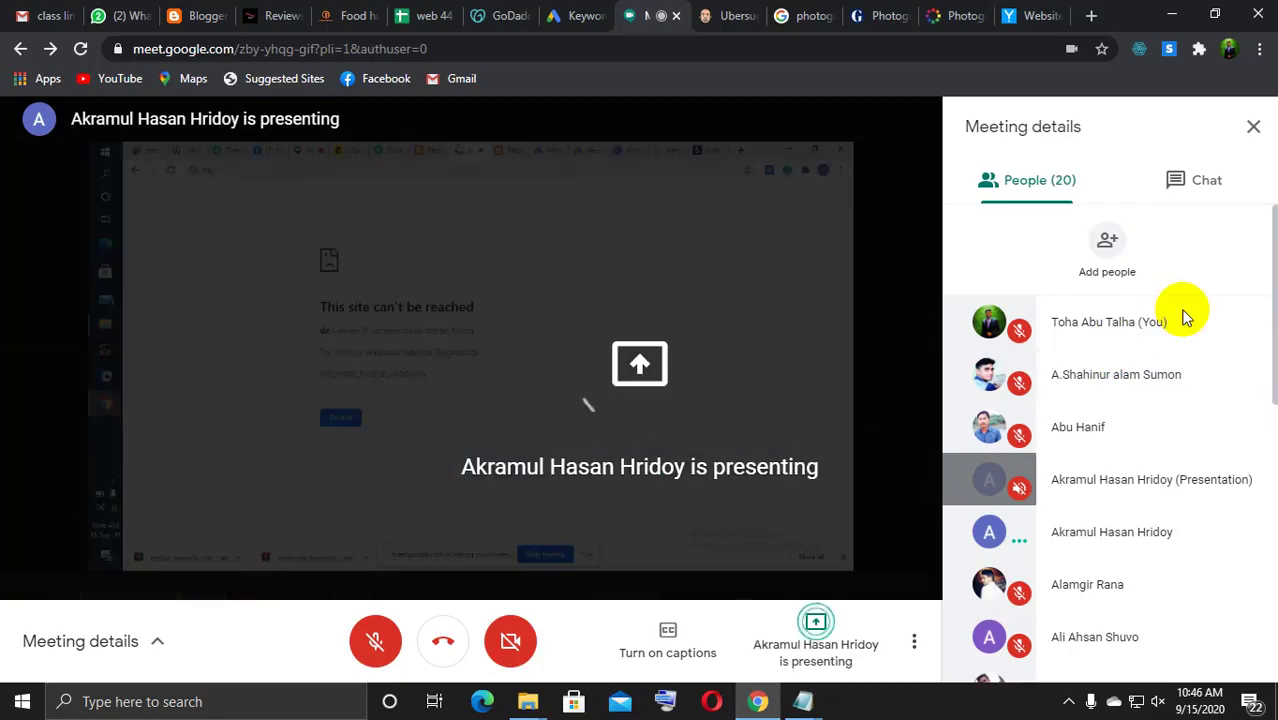
pyautogui.scroll(-1, 1184, 318)
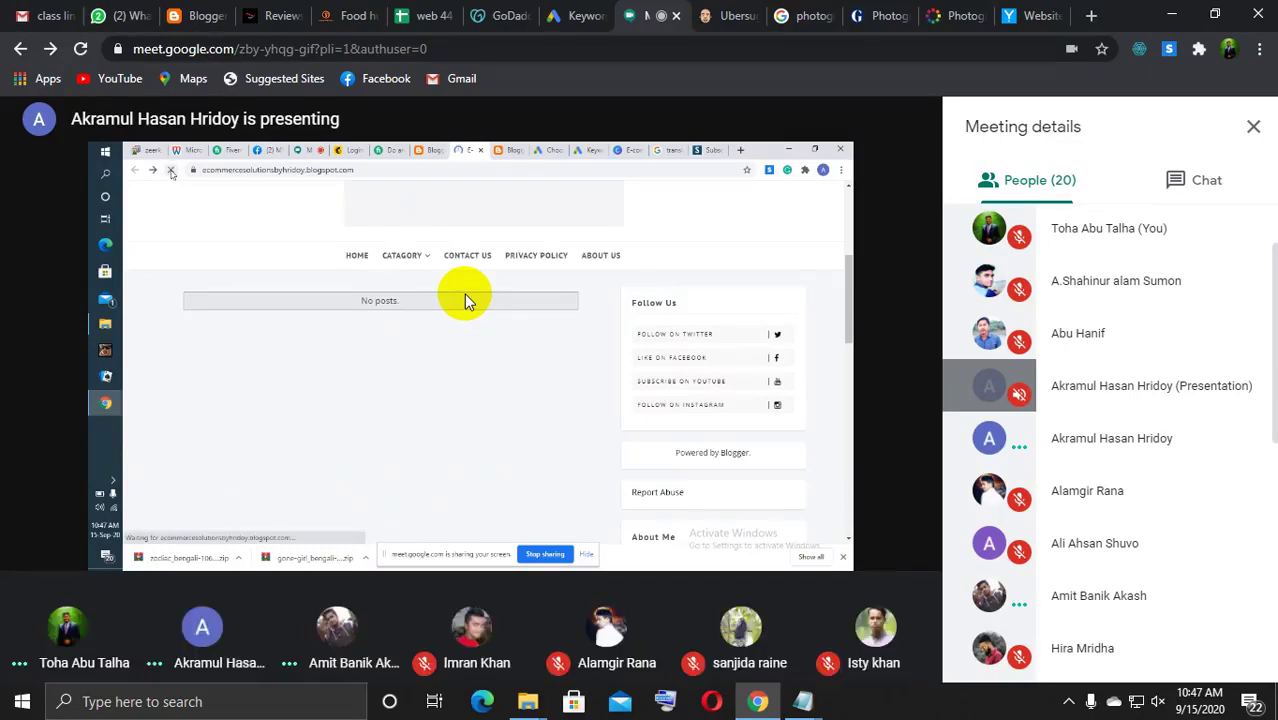
# Look through the meeting's participant list after the participant's presentation
pyautogui.moveTo(507, 397)
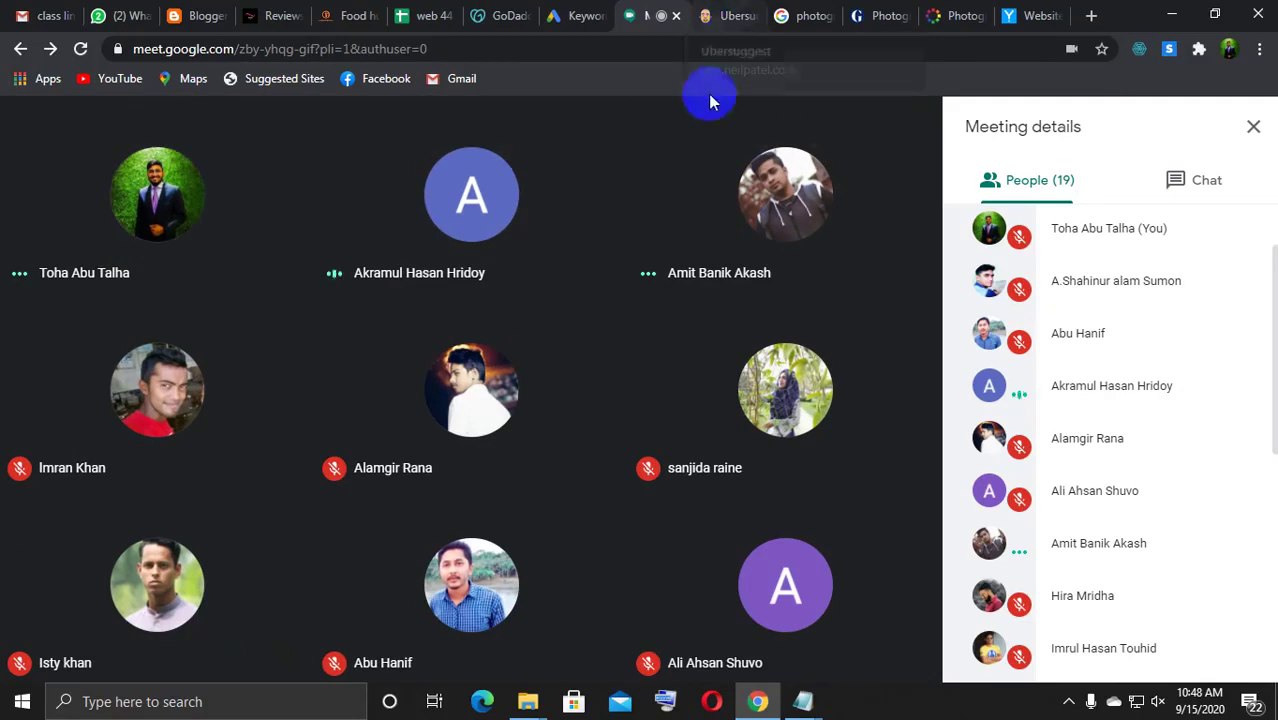
pyautogui.moveTo(677, 161)
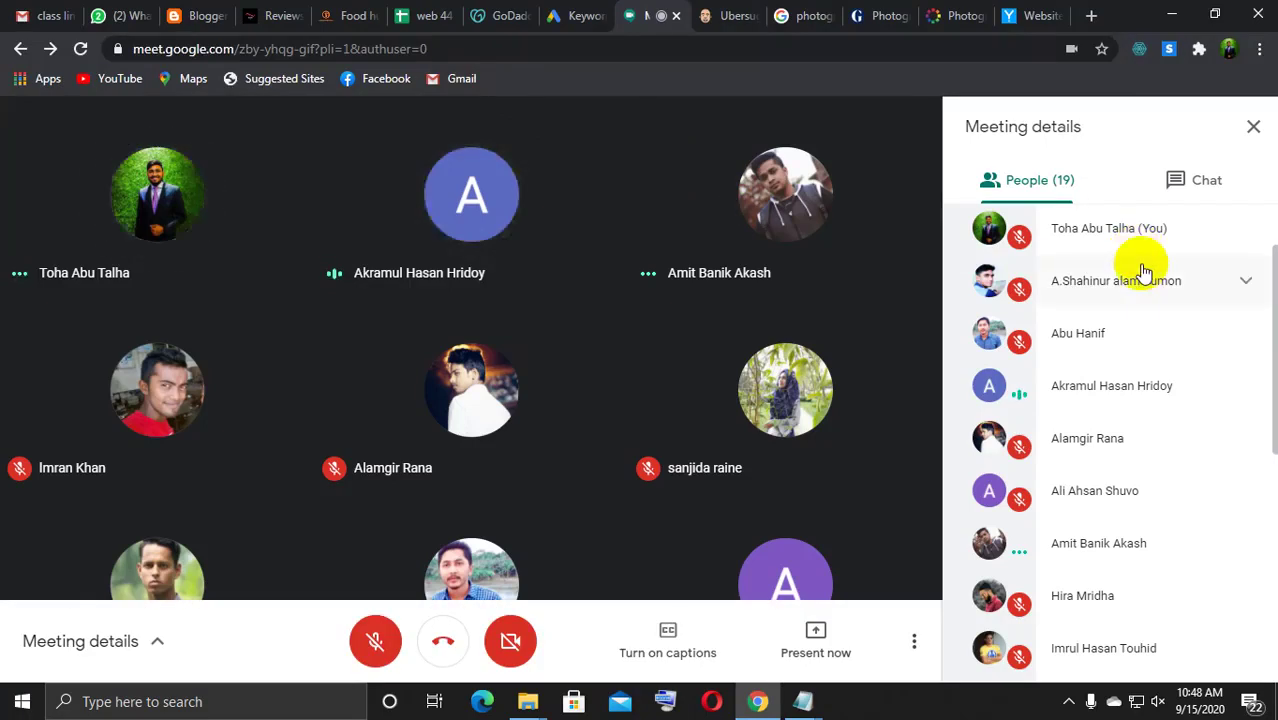
pyautogui.scroll(-5, 1144, 276)
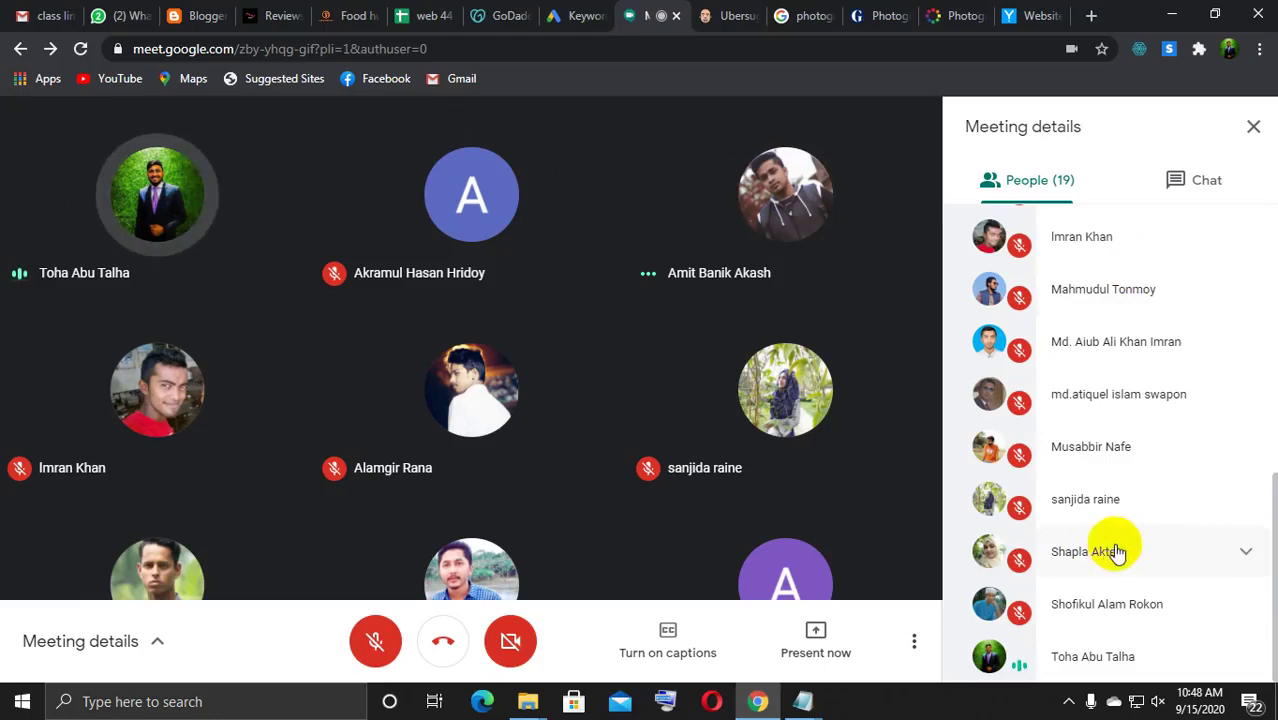
pyautogui.scroll(5, 1132, 507)
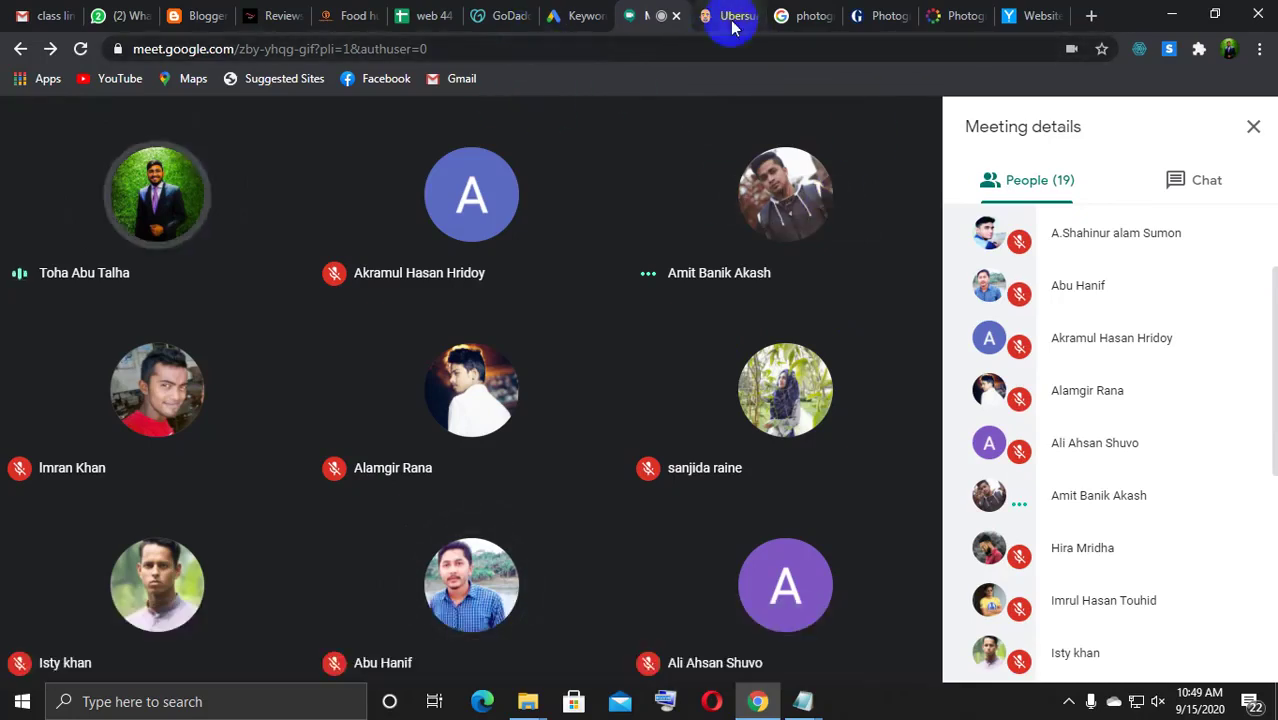
# Return to the Reviews blog and examine the Category item's drop-down in the main menu
pyautogui.click(205, 15)
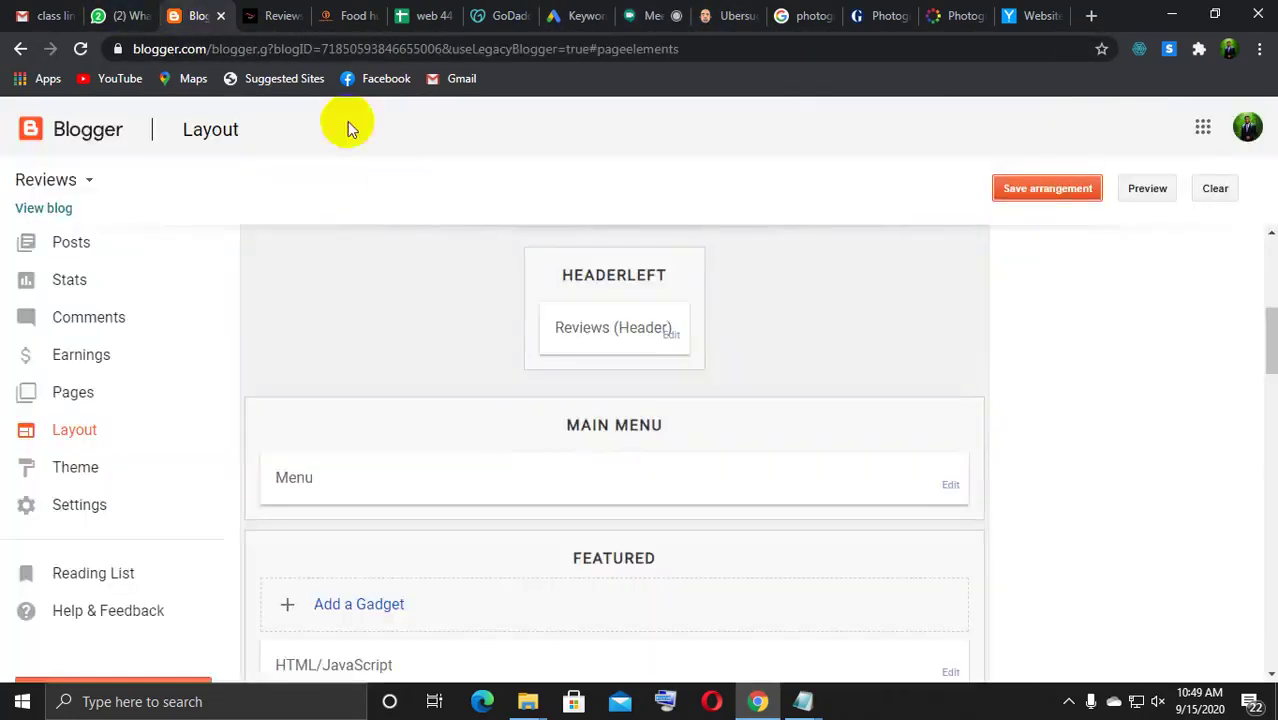
pyautogui.click(276, 15)
pyautogui.moveTo(422, 334)
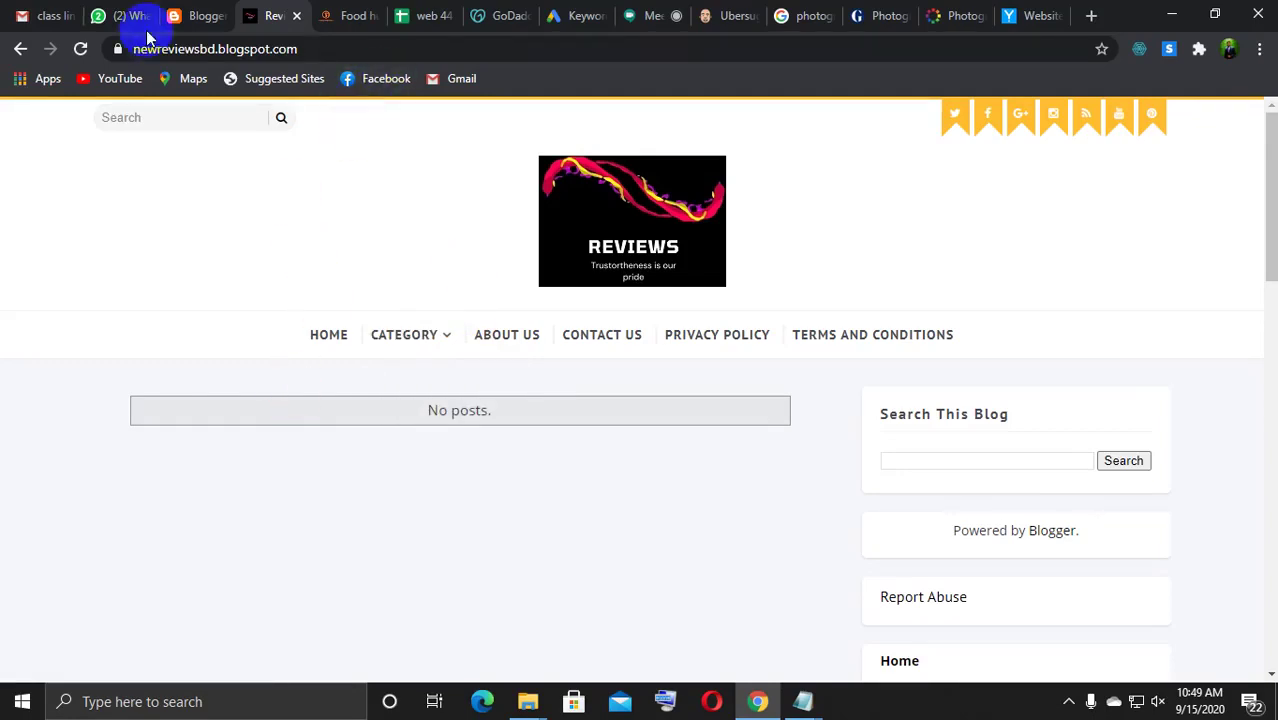
# Reopen the Main Menu gadget in the Reviews layout, review its link list, and minimize the gadget window
pyautogui.click(186, 27)
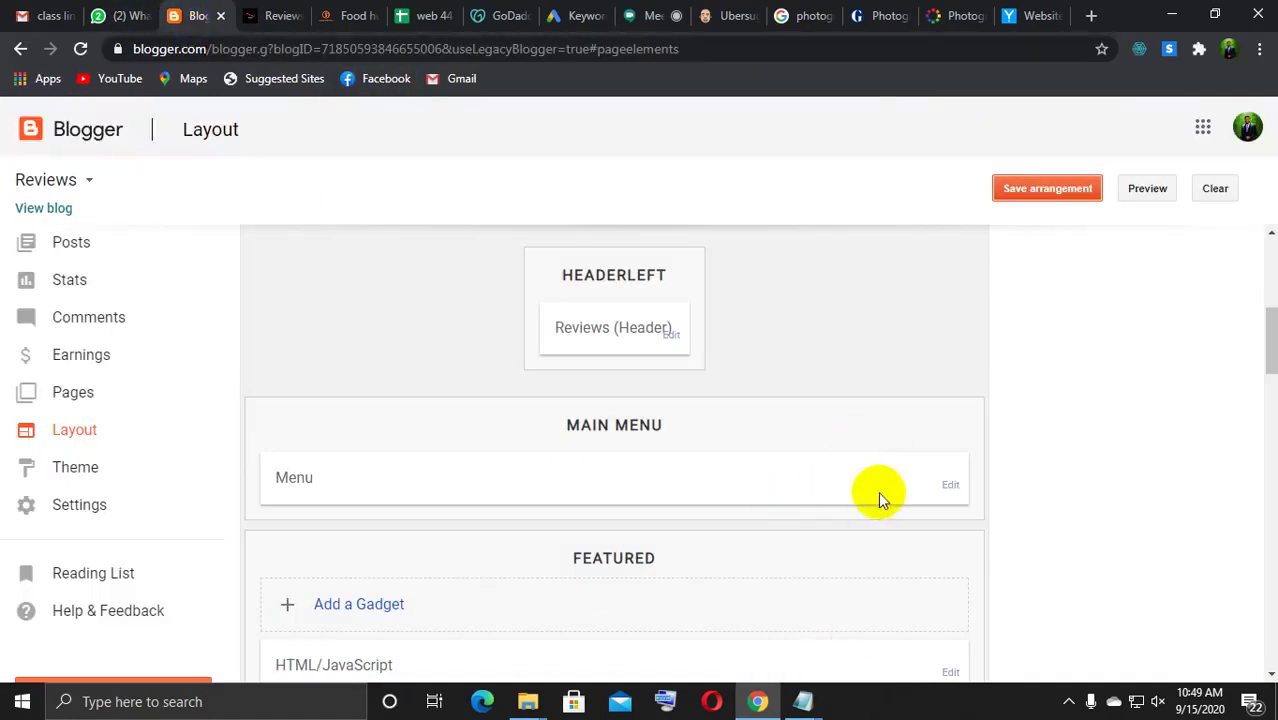
pyautogui.click(950, 487)
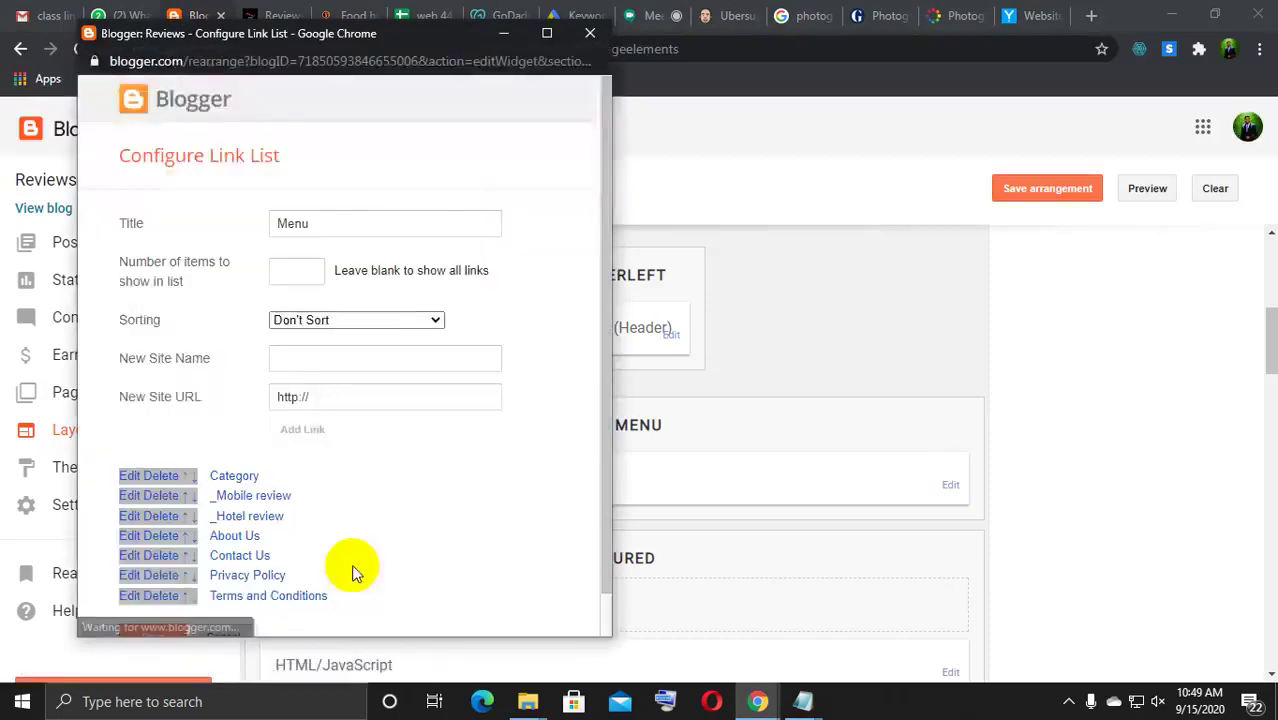
pyautogui.scroll(-1, 380, 552)
pyautogui.scroll(-1, 380, 552)
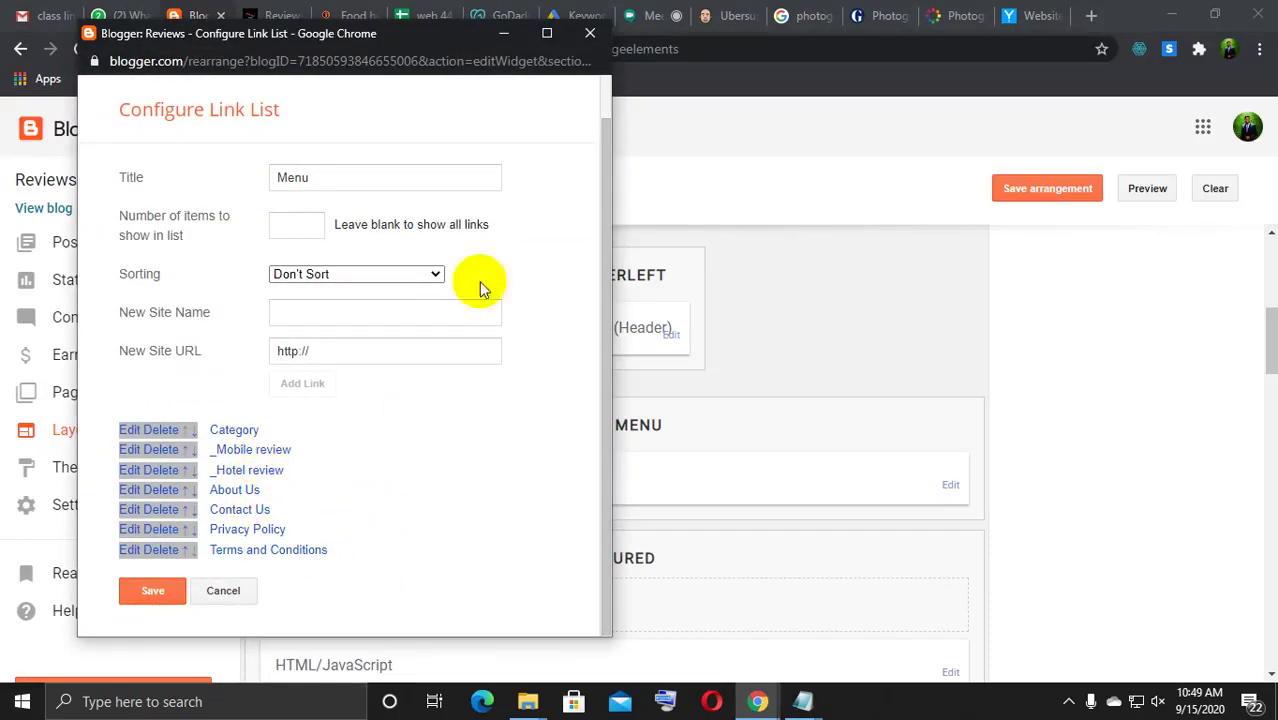
pyautogui.click(504, 34)
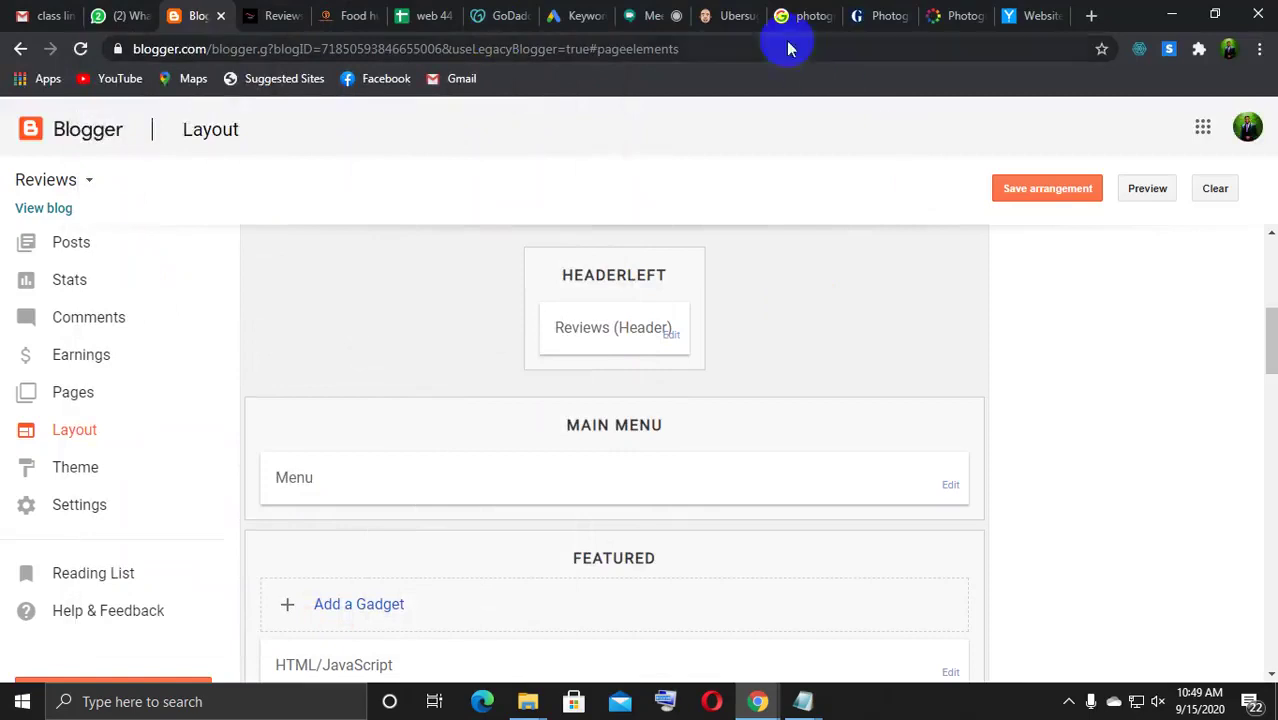
# Present the entire screen in the Google Meet call again and hide the screen-sharing notice
pyautogui.click(652, 16)
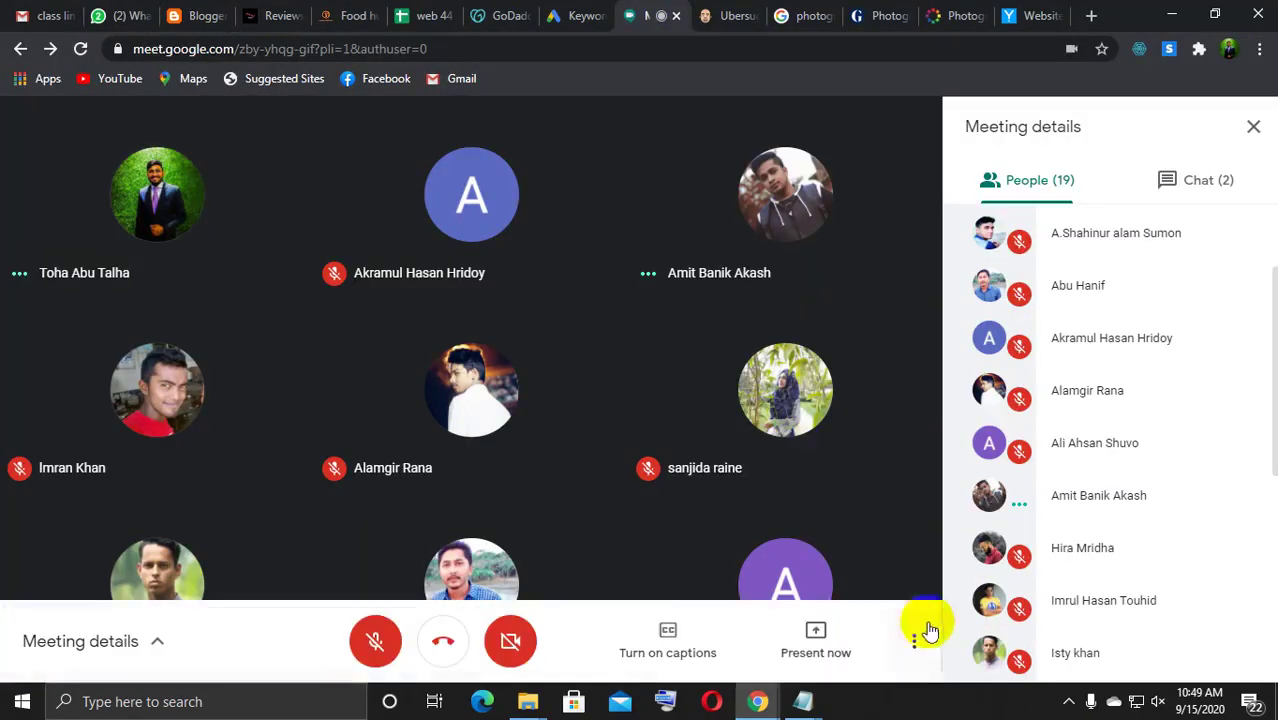
pyautogui.click(820, 638)
pyautogui.click(840, 477)
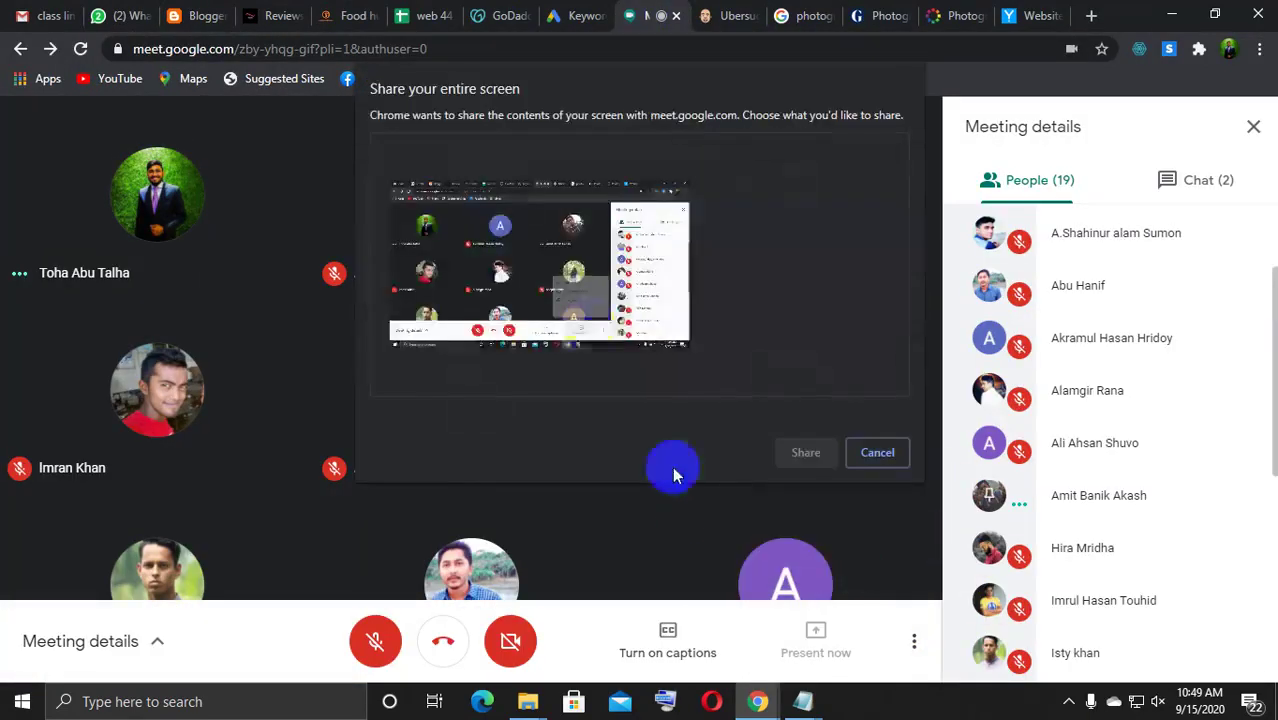
pyautogui.click(676, 402)
pyautogui.click(800, 452)
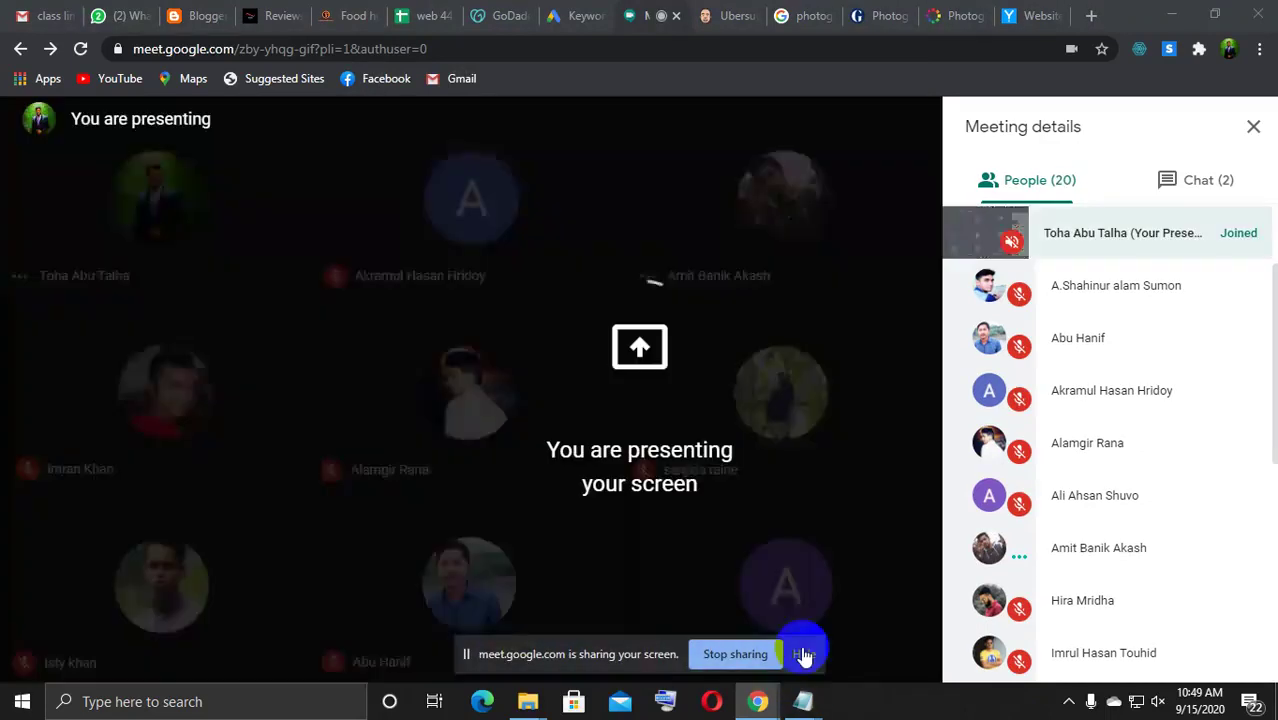
pyautogui.click(804, 654)
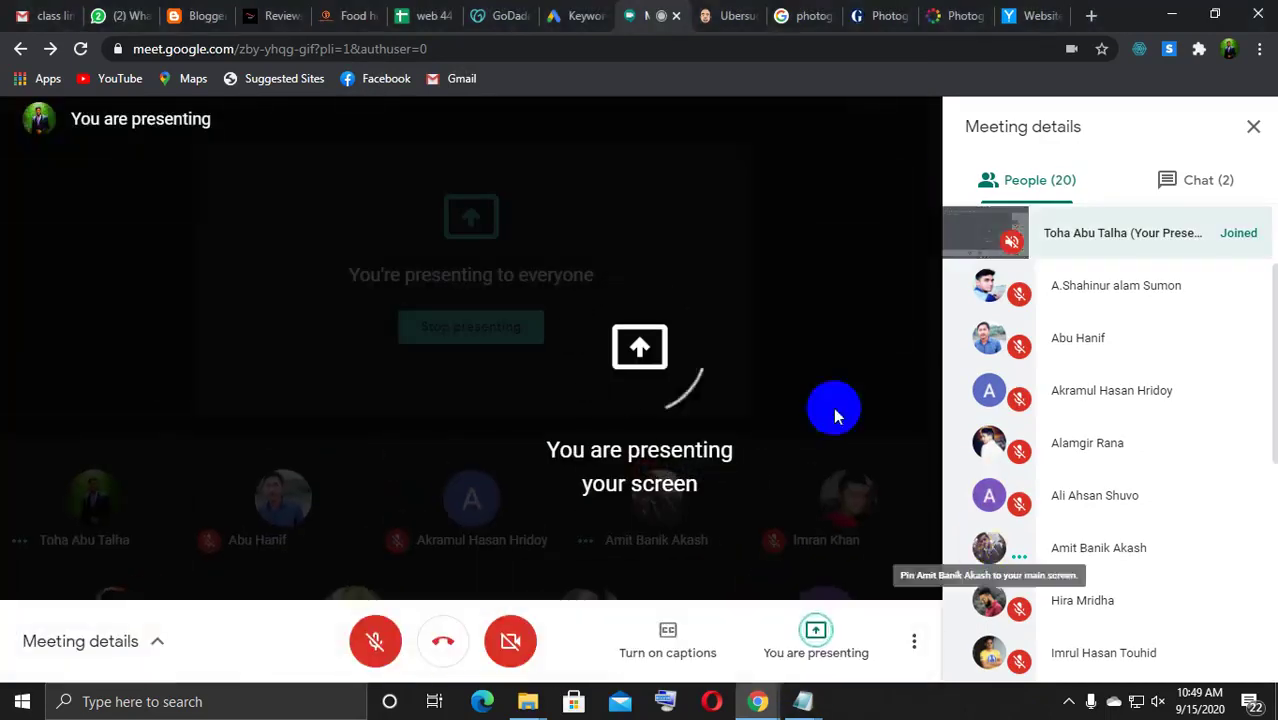
pyautogui.click(1172, 15)
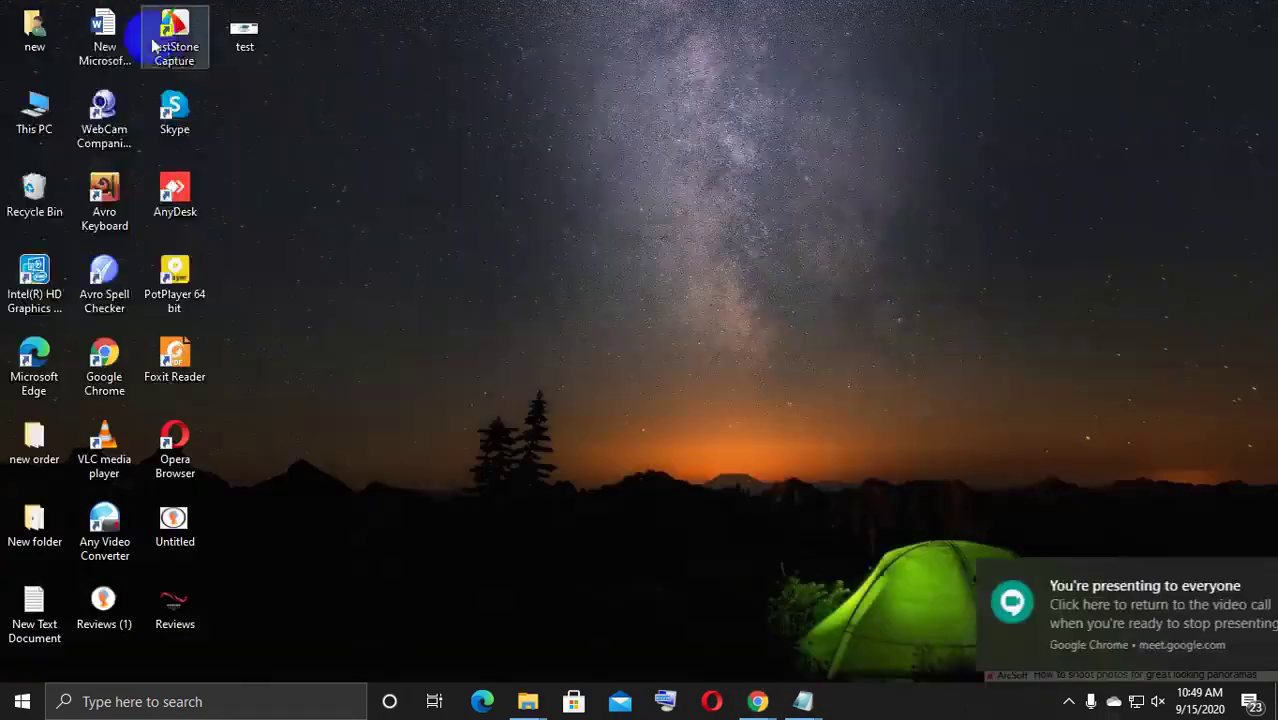
pyautogui.moveTo(757, 703)
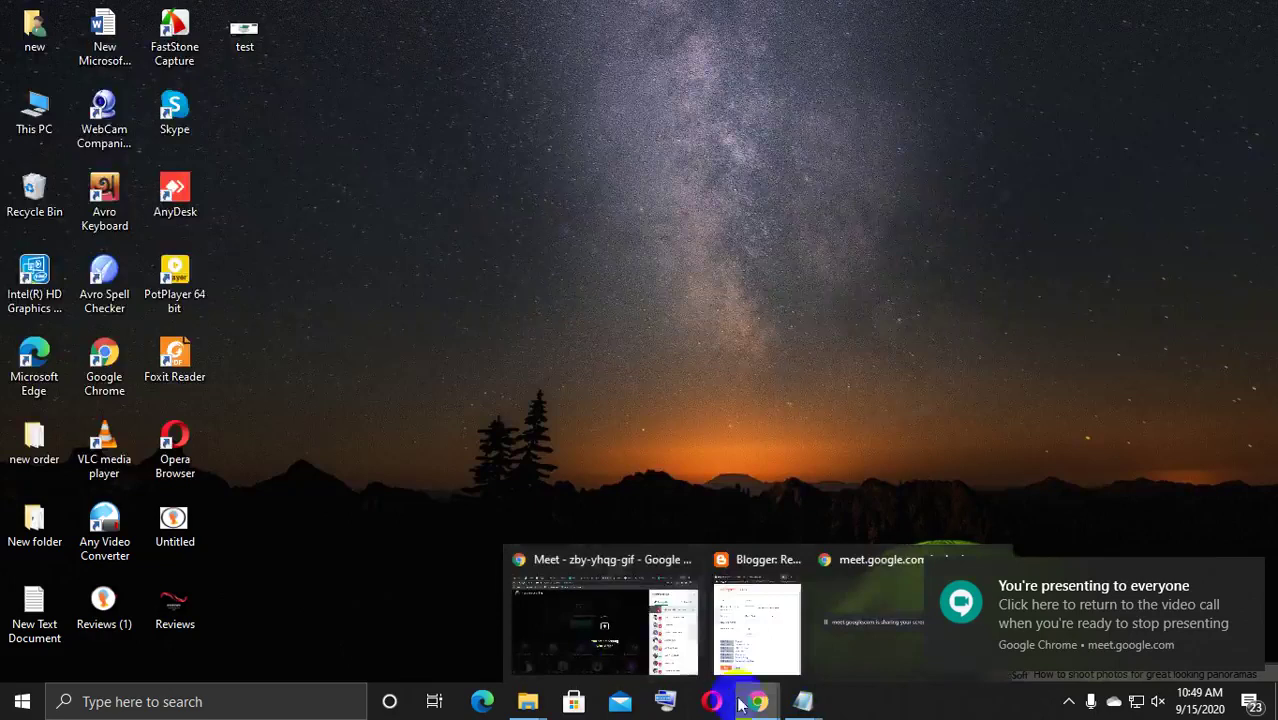
pyautogui.click(593, 628)
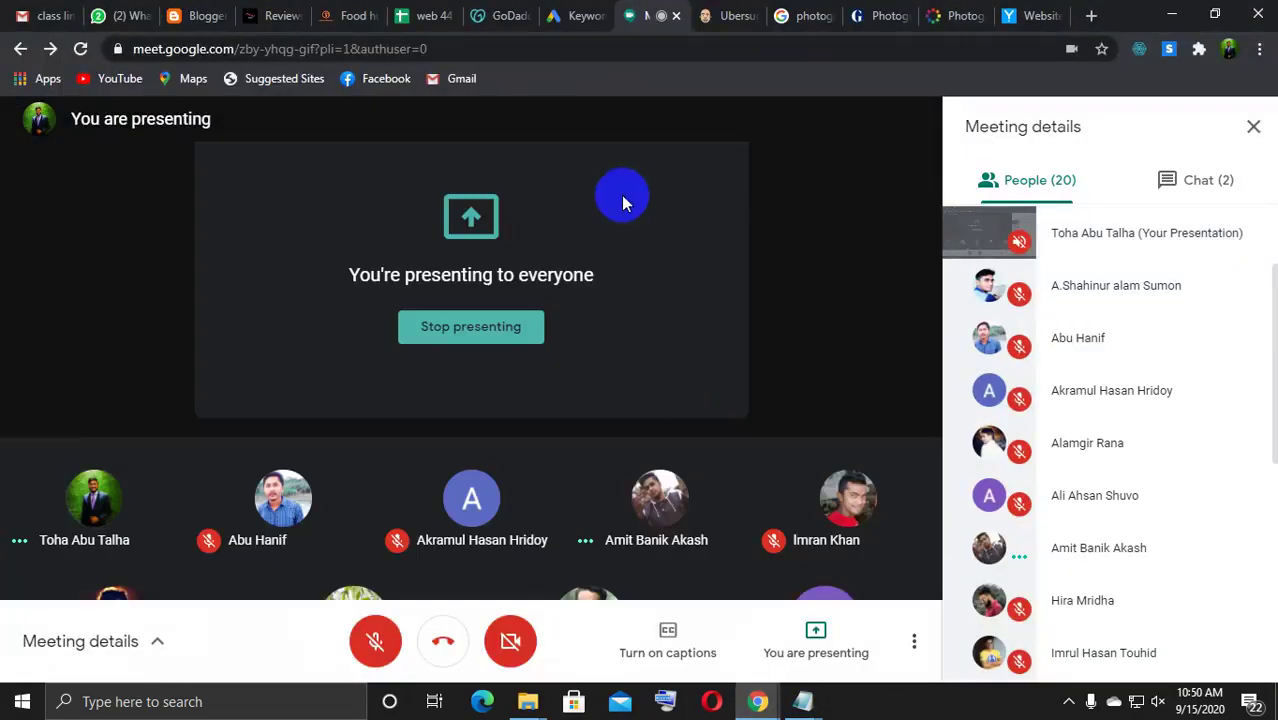
# Go back to the Reviews blog and try the Category item's link in the main menu
pyautogui.click(212, 22)
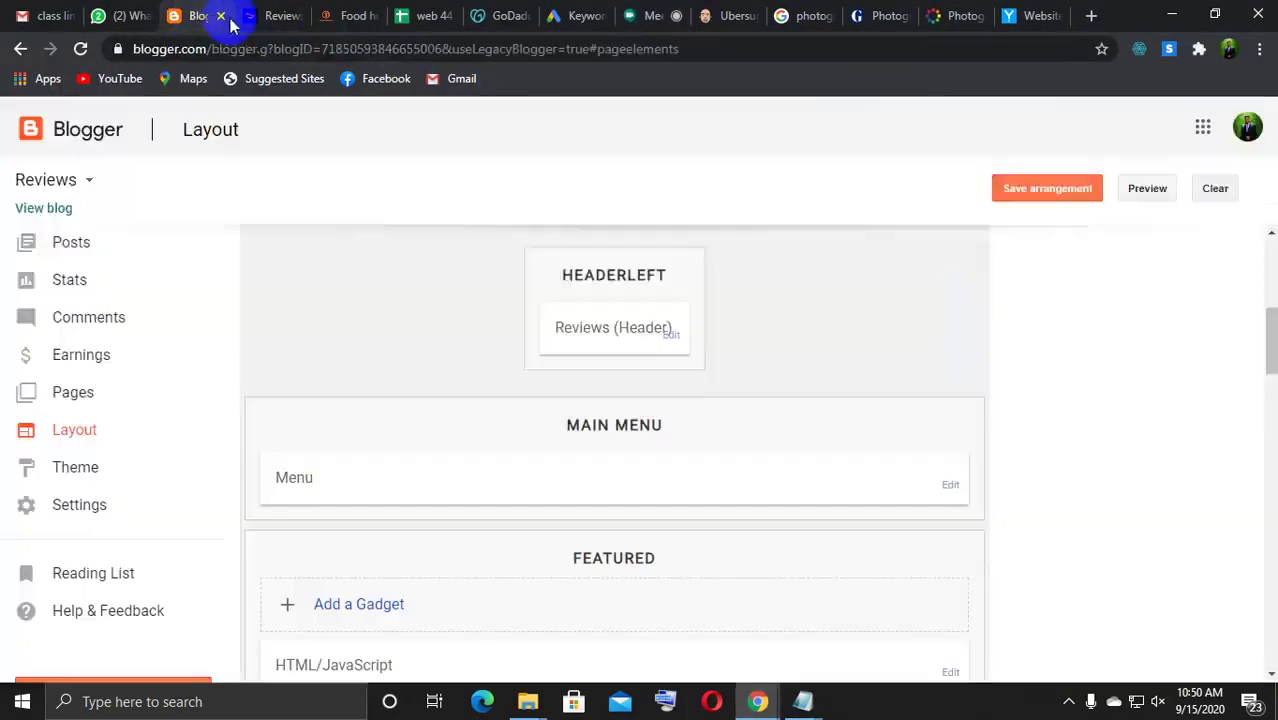
pyautogui.click(262, 15)
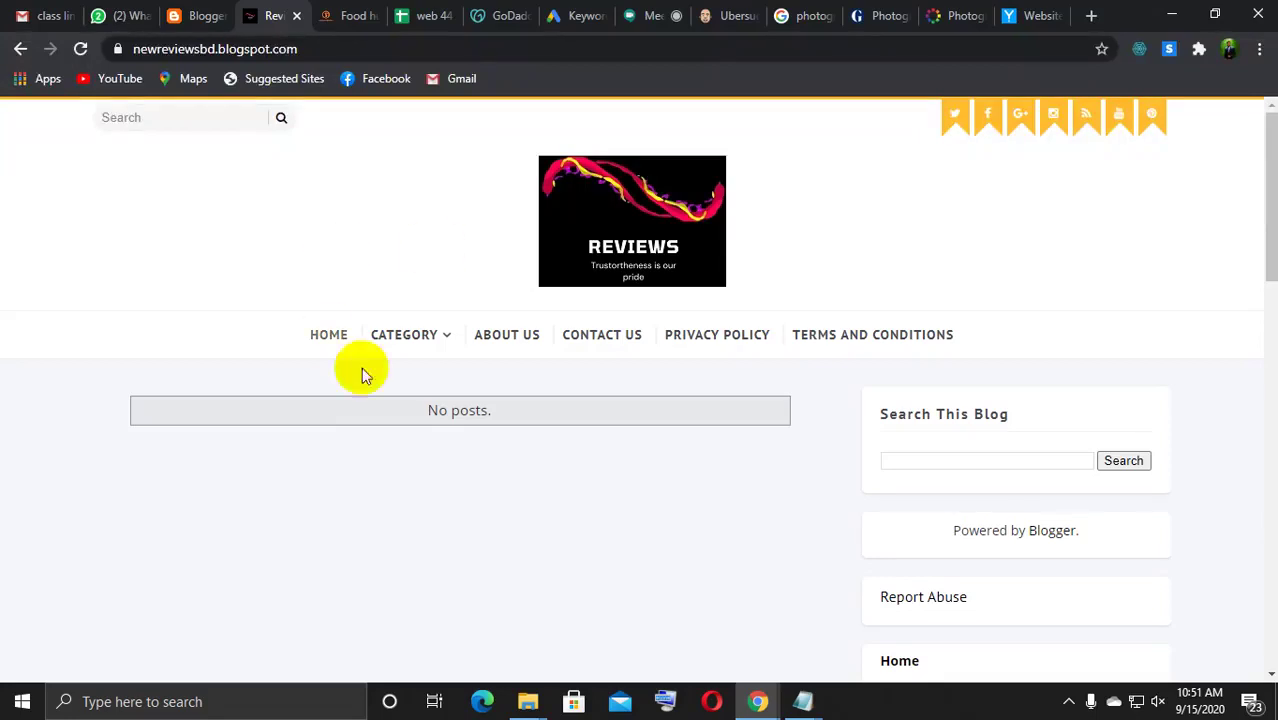
pyautogui.click(412, 335)
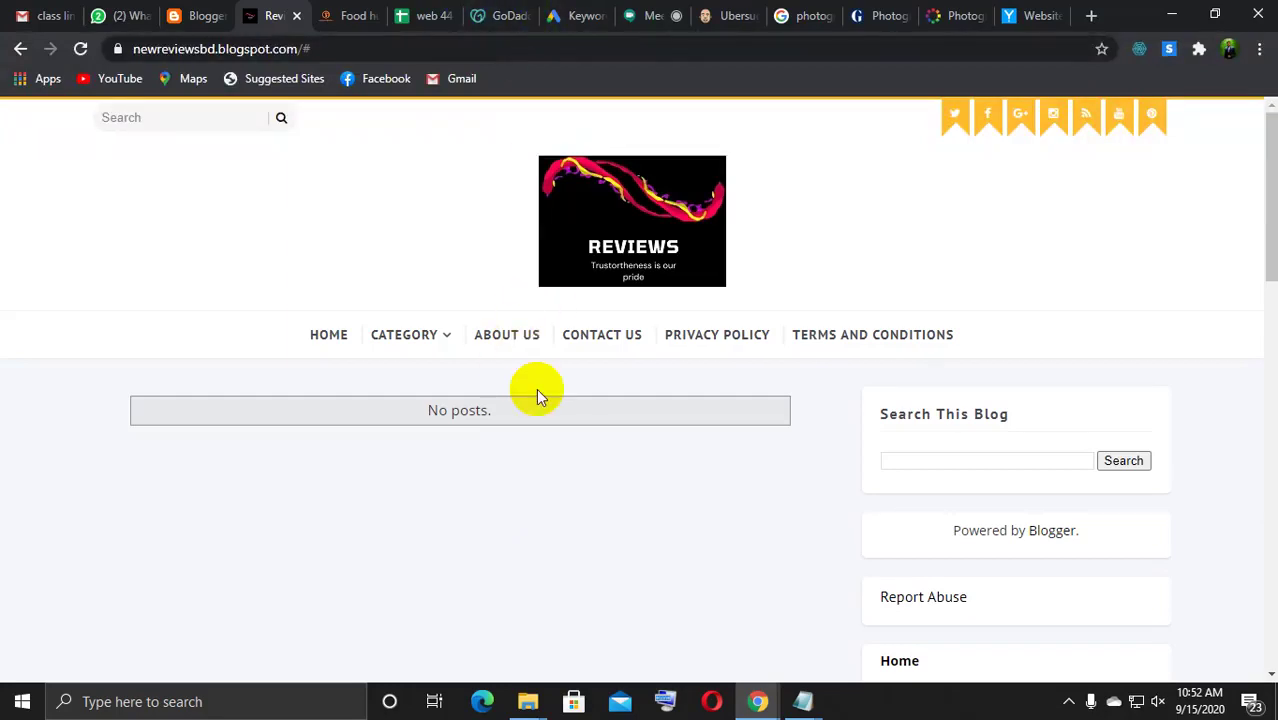
# Open the Main Menu gadget in the Reviews layout and enter "__Iphone review" as the new link's name
pyautogui.click(205, 15)
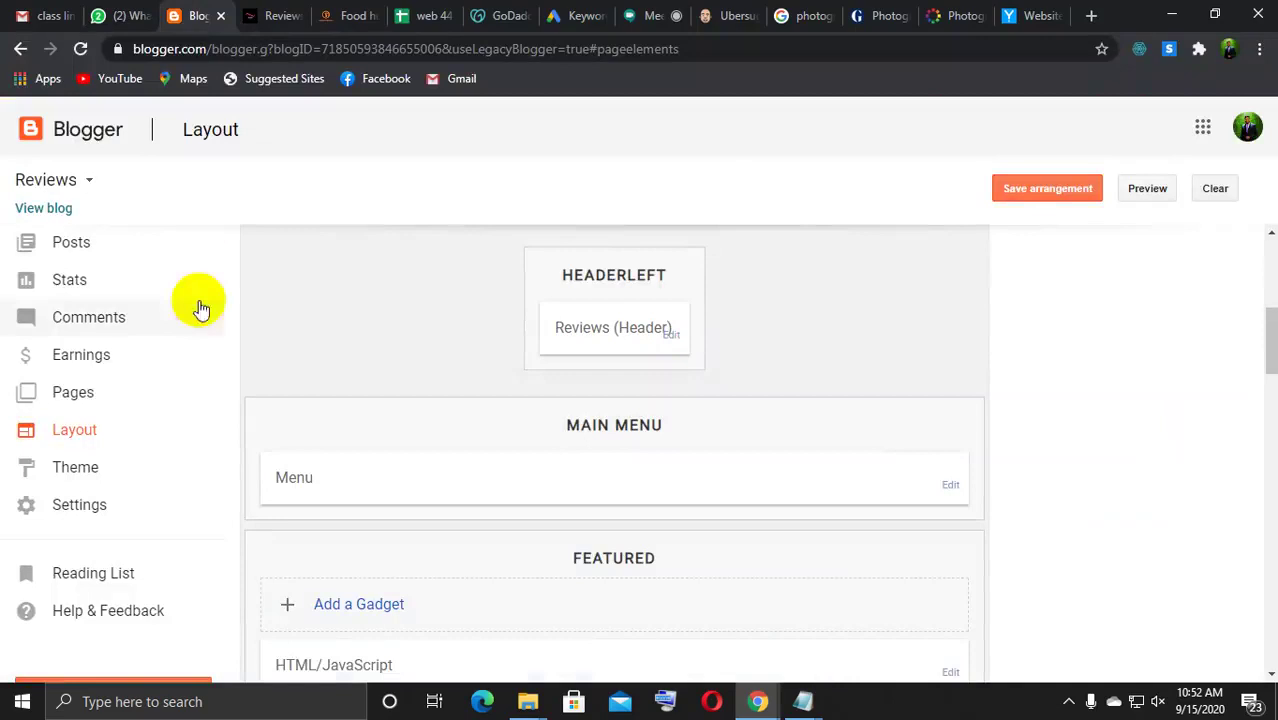
pyautogui.click(950, 486)
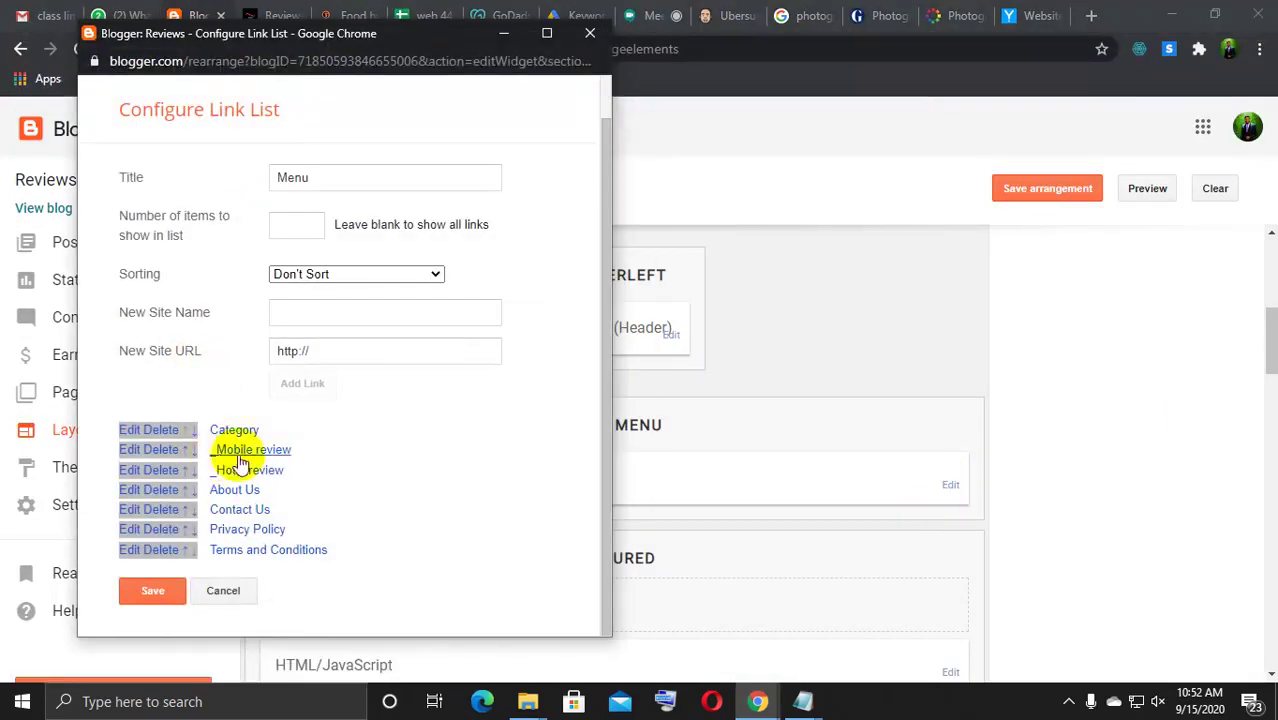
pyautogui.click(316, 322)
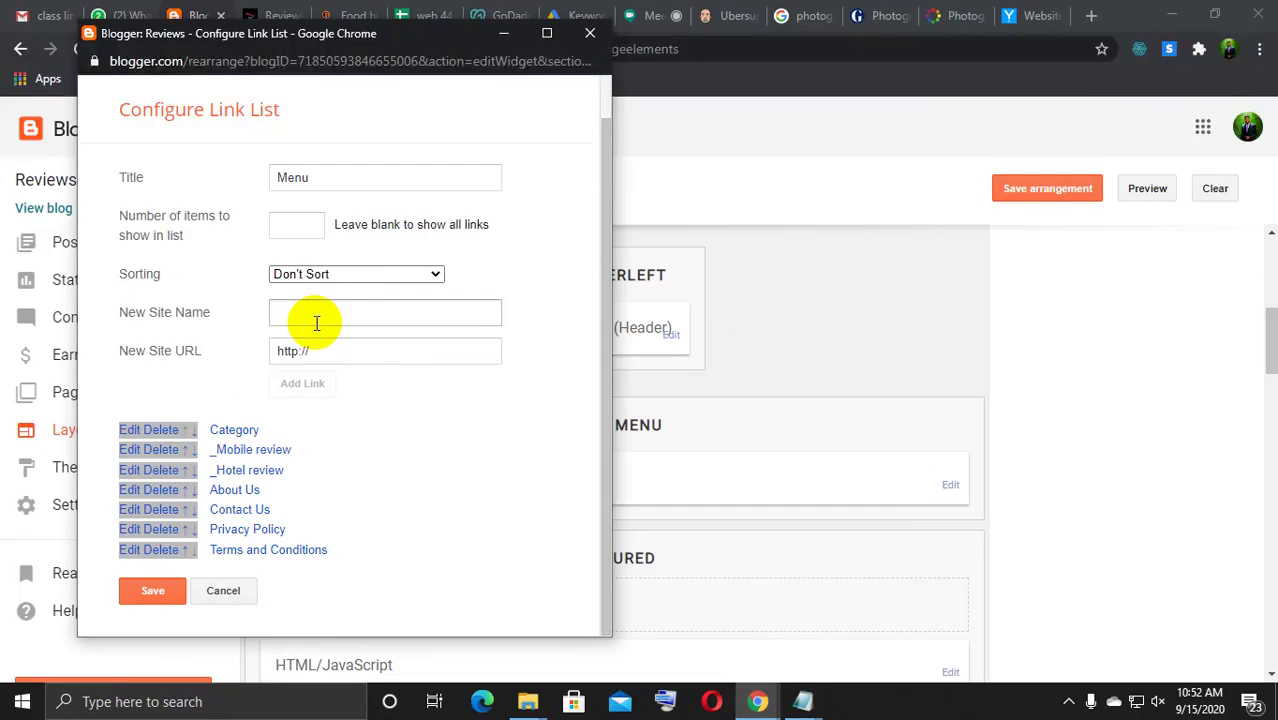
pyautogui.click(316, 322)
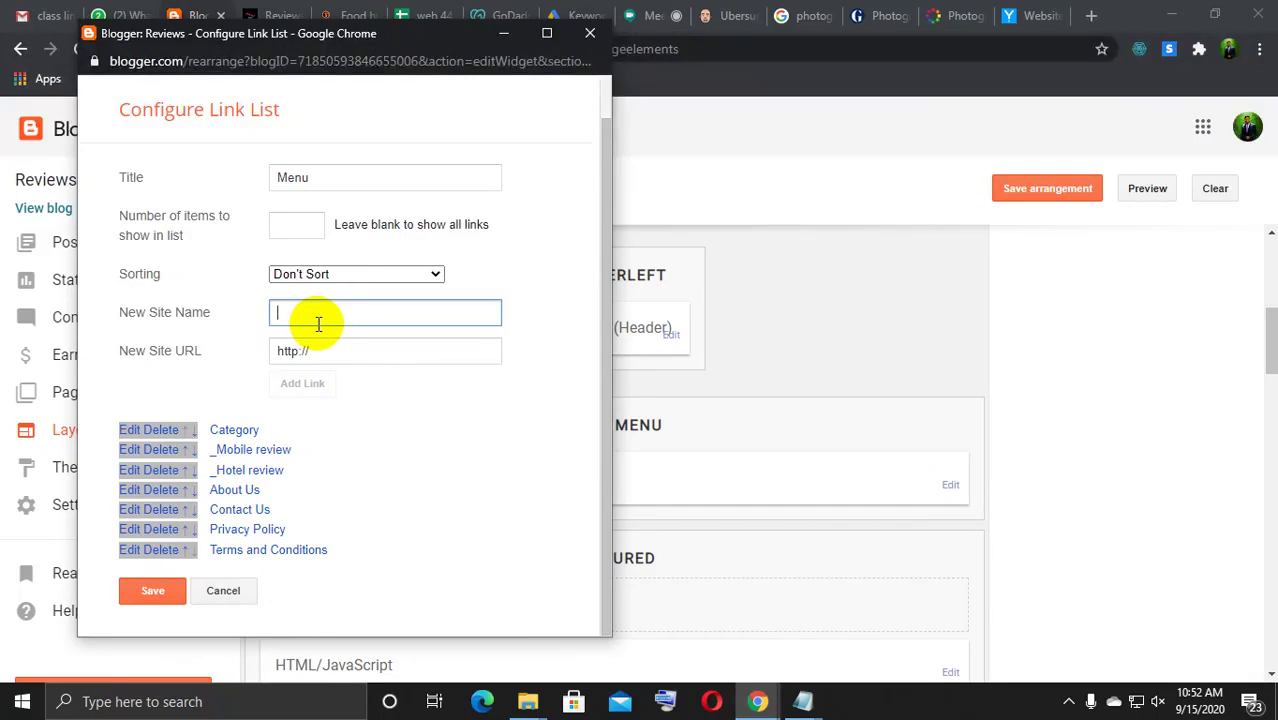
pyautogui.write('__')
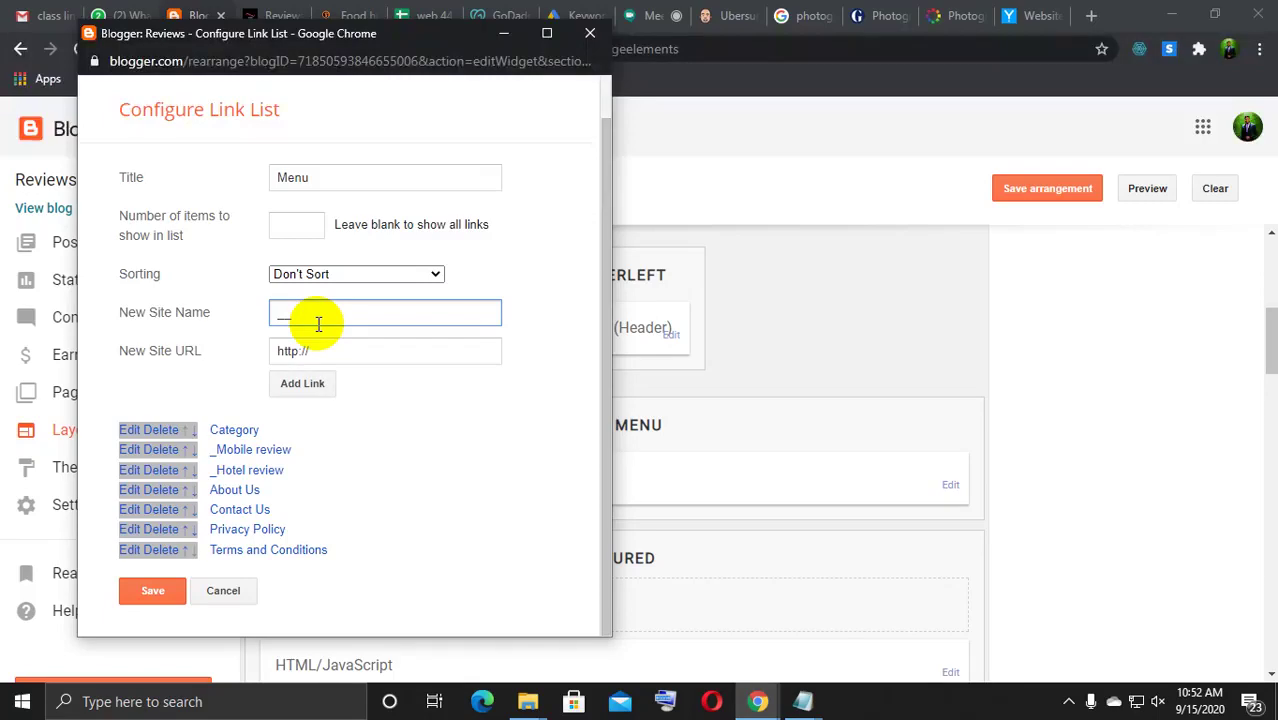
pyautogui.write('lp')
pyautogui.write('hone')
pyautogui.write(' rew')
pyautogui.press('BackSpace')
pyautogui.write('view')
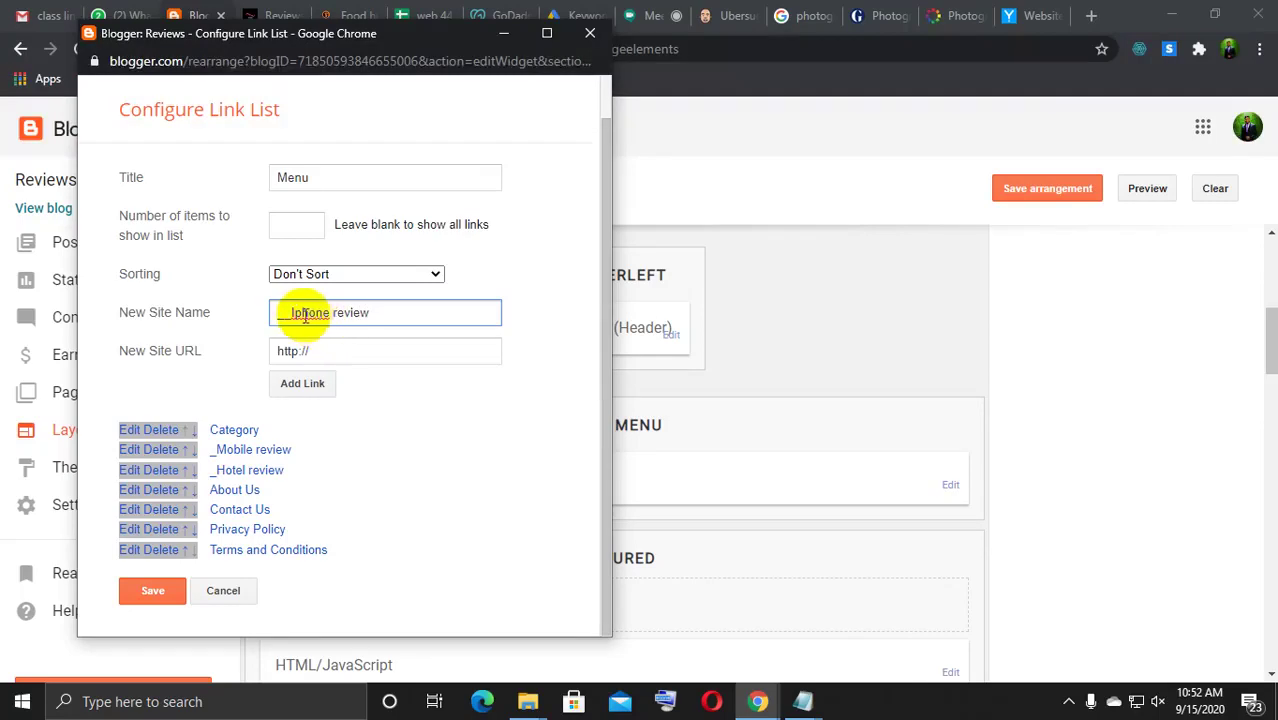
# Replace the new link's URL with # and add the link to the menu's link list
pyautogui.click(378, 348)
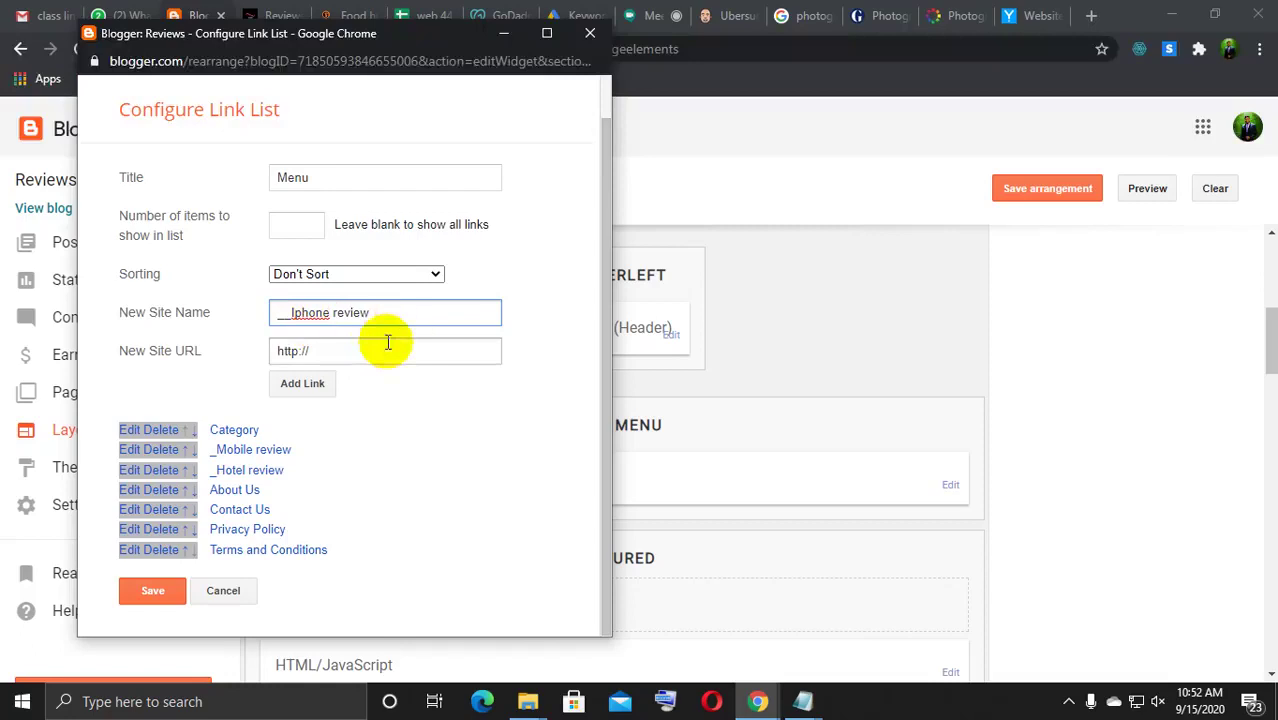
pyautogui.press('BackSpace')
pyautogui.press('BackSpace')
pyautogui.press('BackSpace')
pyautogui.press('BackSpace')
pyautogui.press('BackSpace')
pyautogui.press('BackSpace')
pyautogui.press('BackSpace')
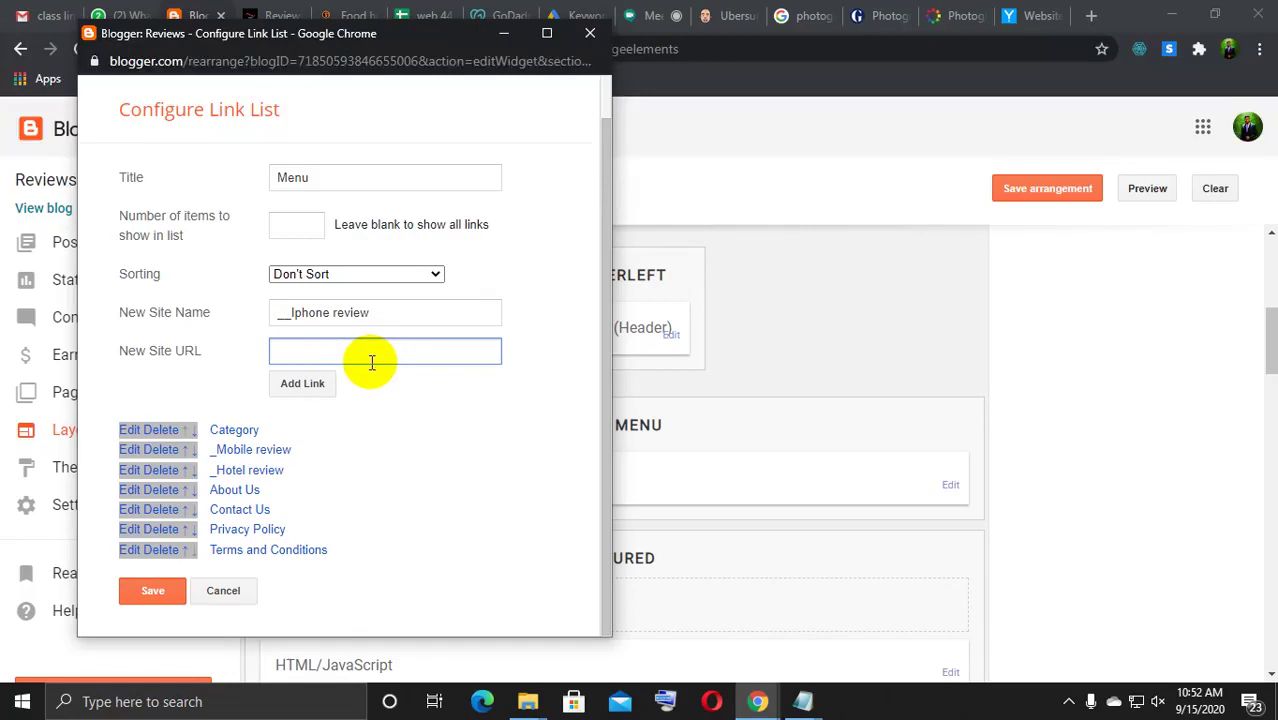
pyautogui.write('3')
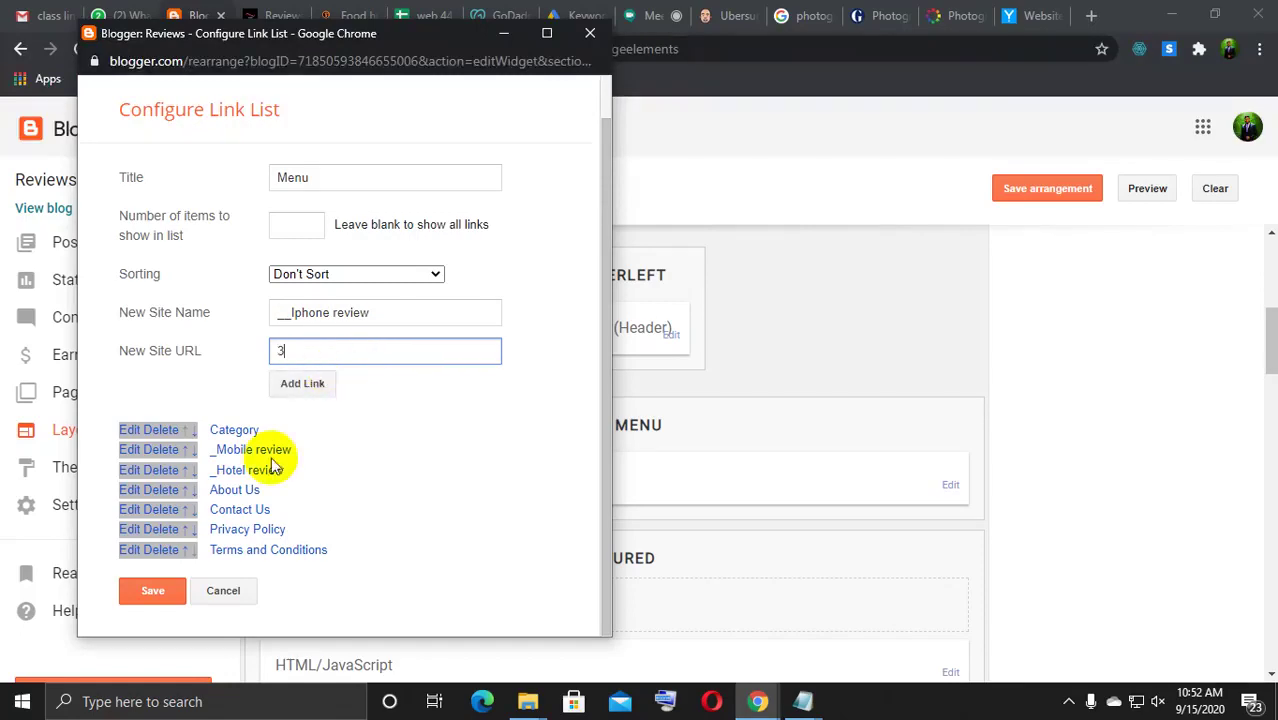
pyautogui.press('BackSpace')
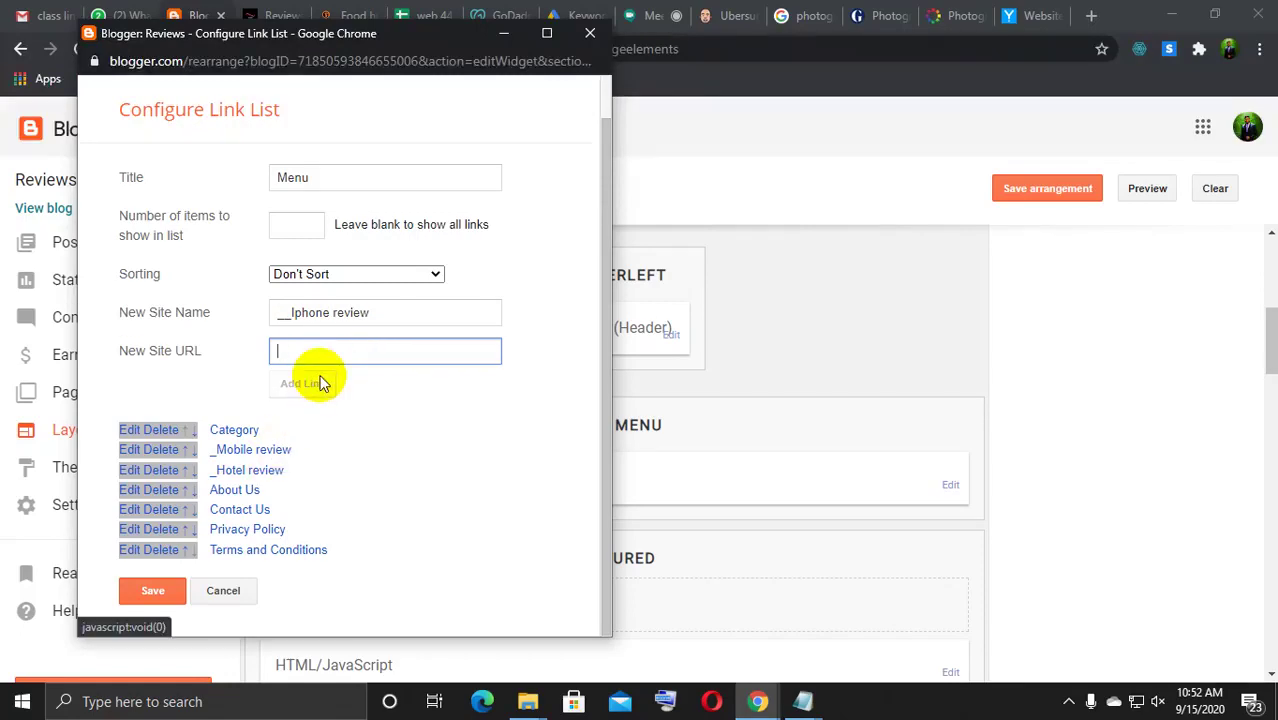
pyautogui.write('#')
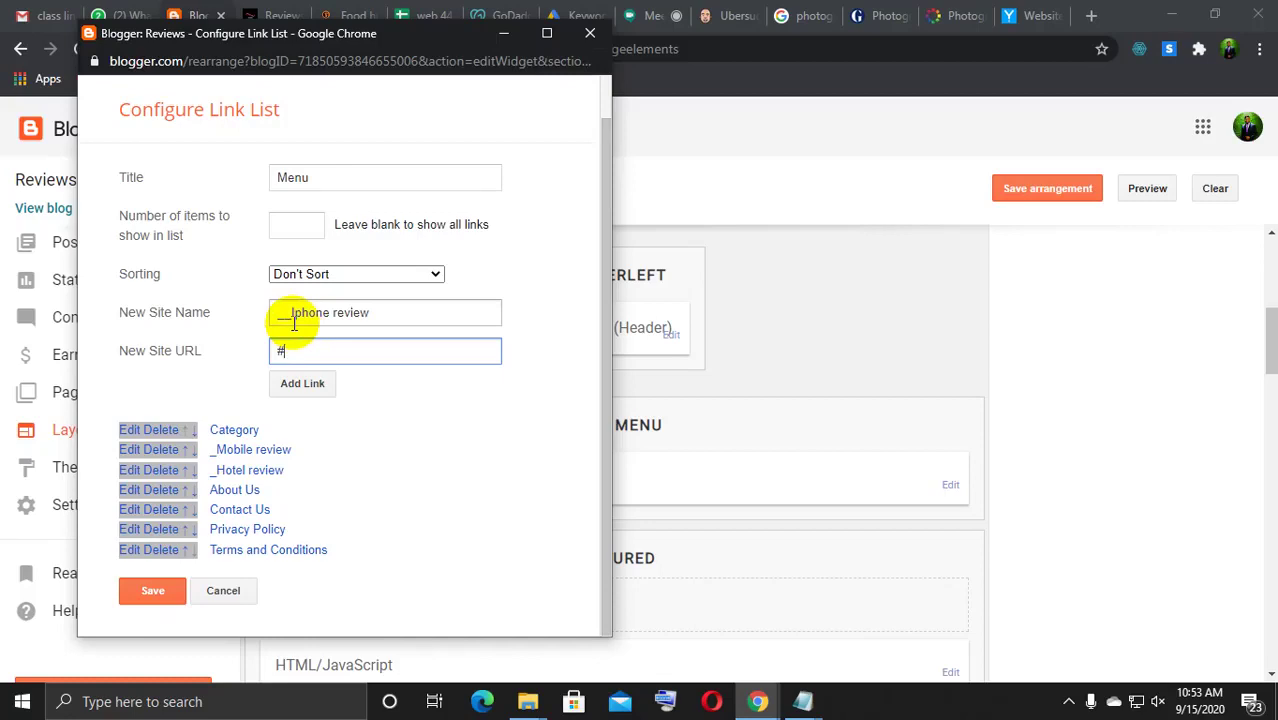
pyautogui.click(316, 385)
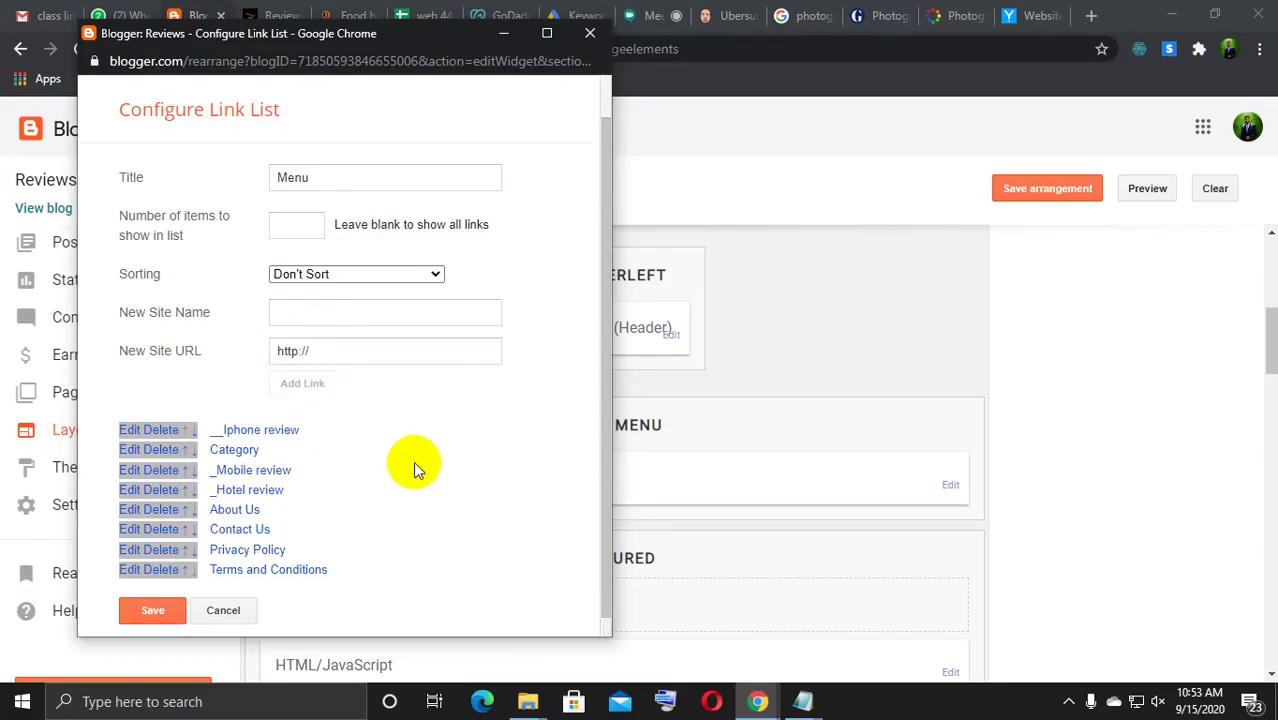
# Reorder the link list so that __Iphone review sits directly below _Mobile review
pyautogui.click(193, 451)
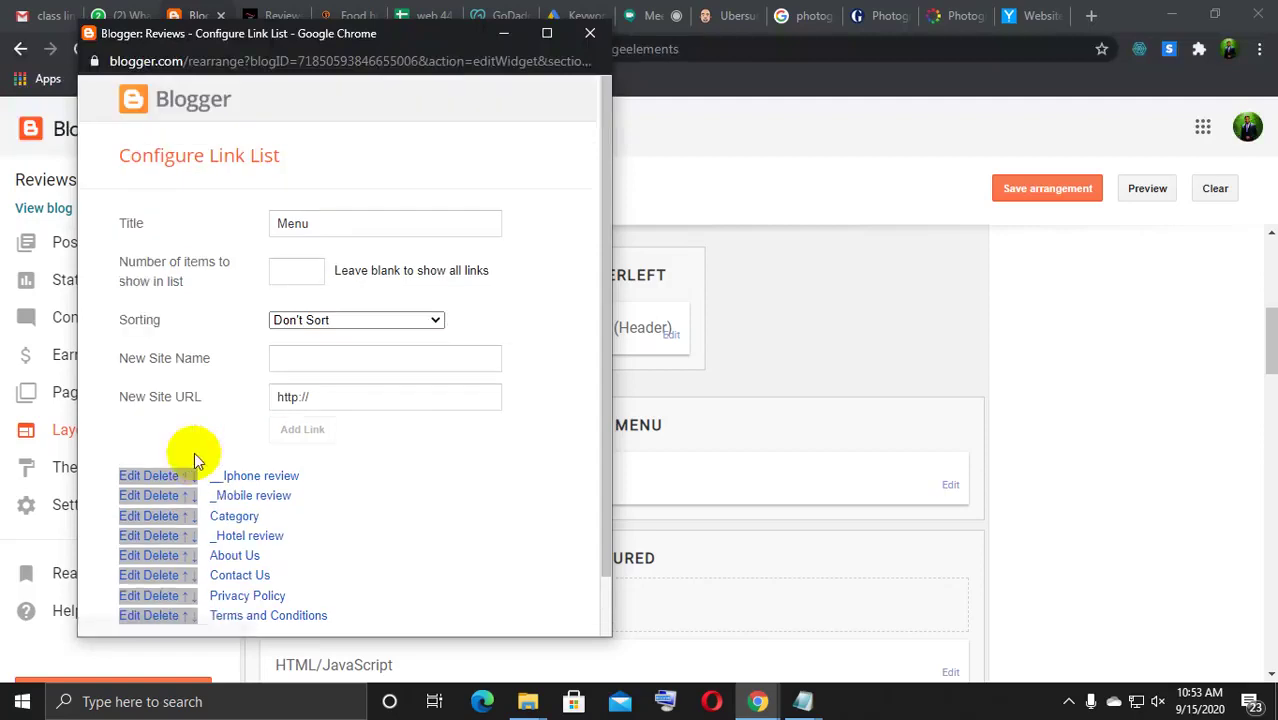
pyautogui.click(185, 518)
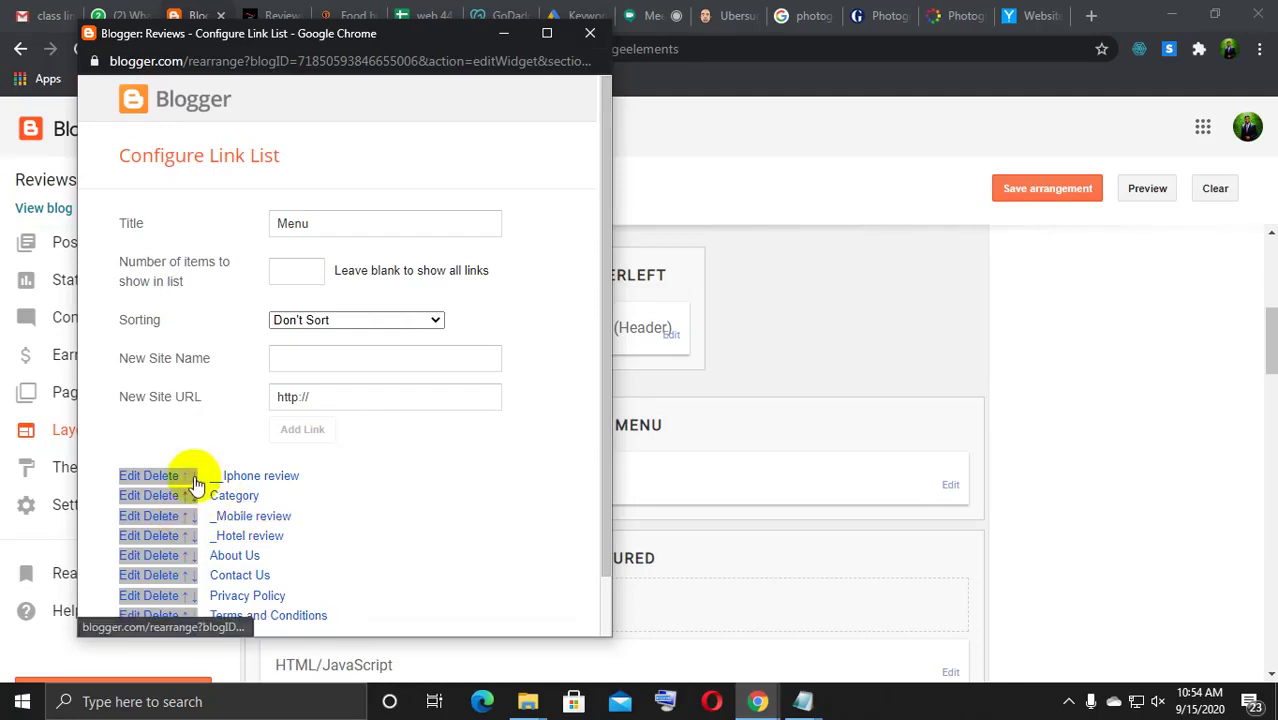
pyautogui.click(192, 478)
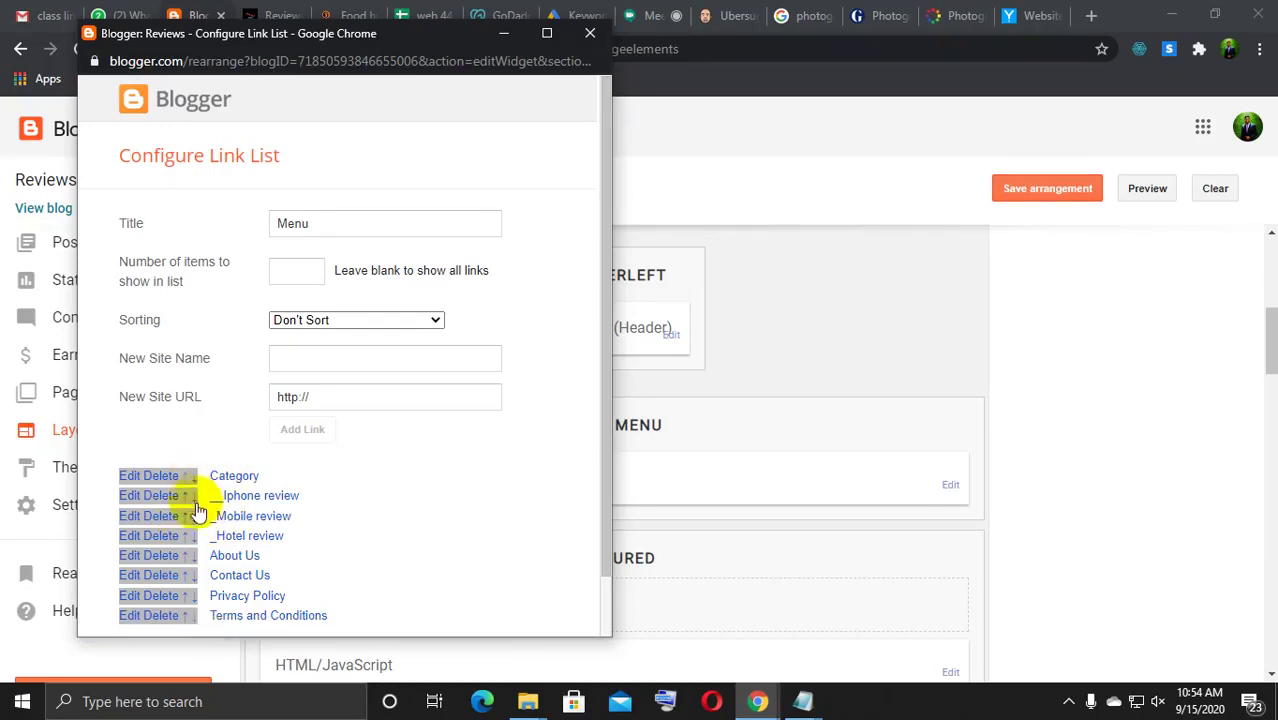
pyautogui.click(193, 498)
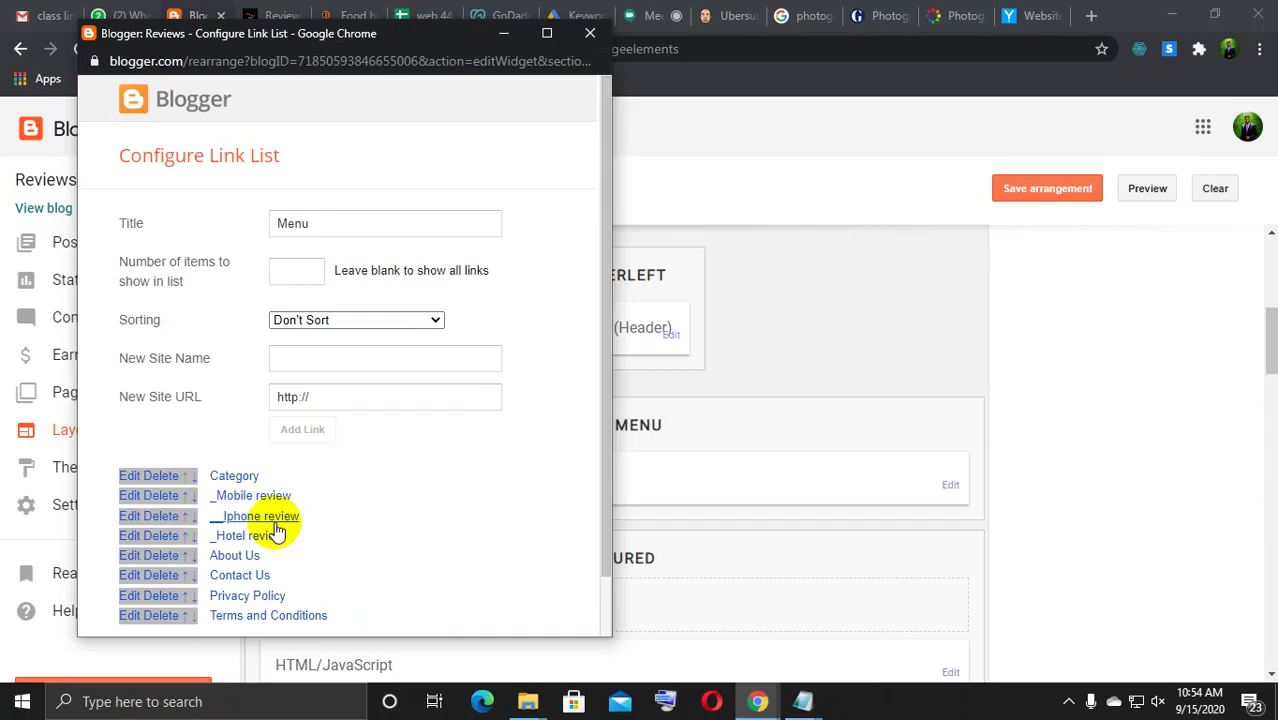
# Save the Menu link list and save the Reviews layout arrangement
pyautogui.scroll(-1, 335, 505)
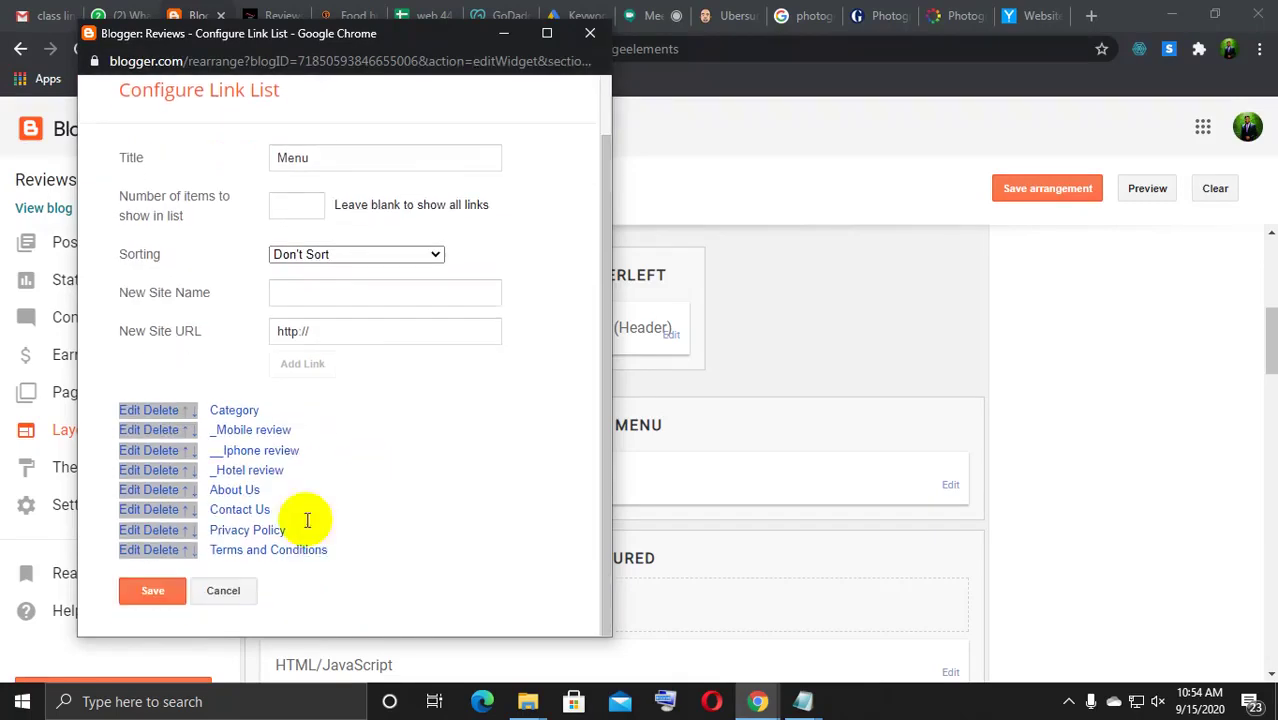
pyautogui.click(158, 598)
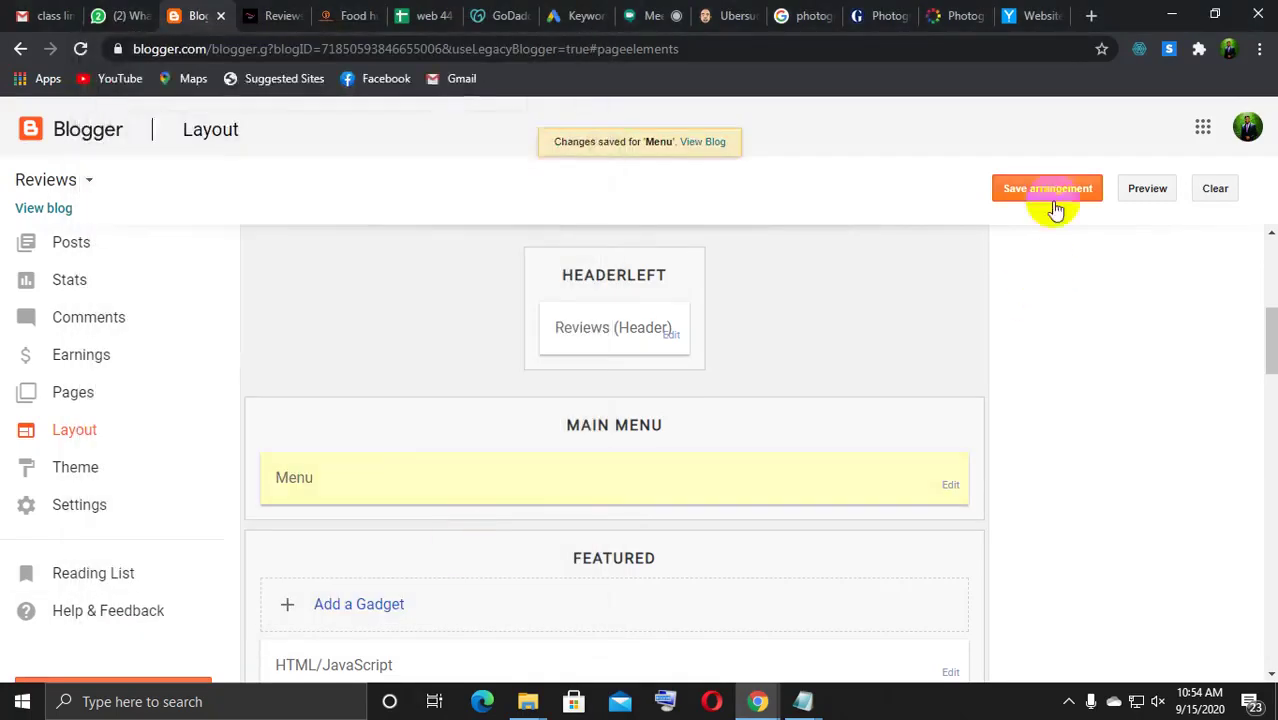
pyautogui.click(1050, 200)
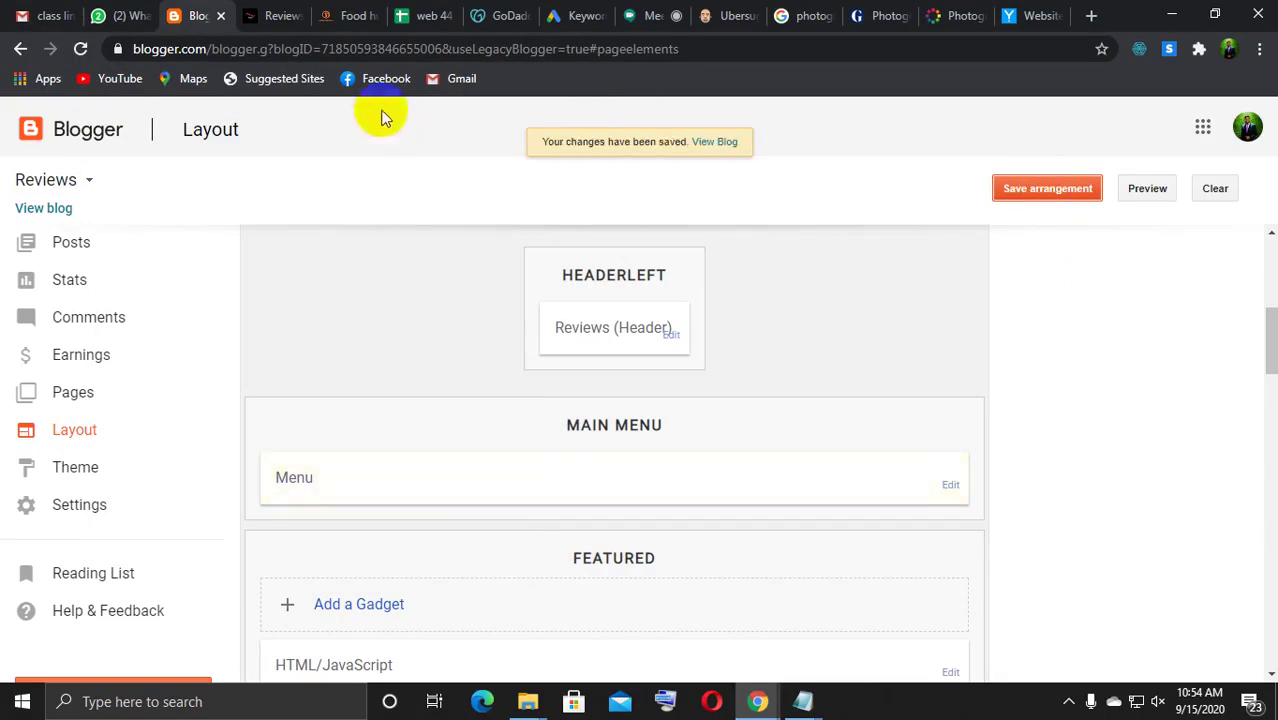
# Reload the Reviews blog and examine the Category drop-down with its Mobile review sub-menu
pyautogui.click(260, 22)
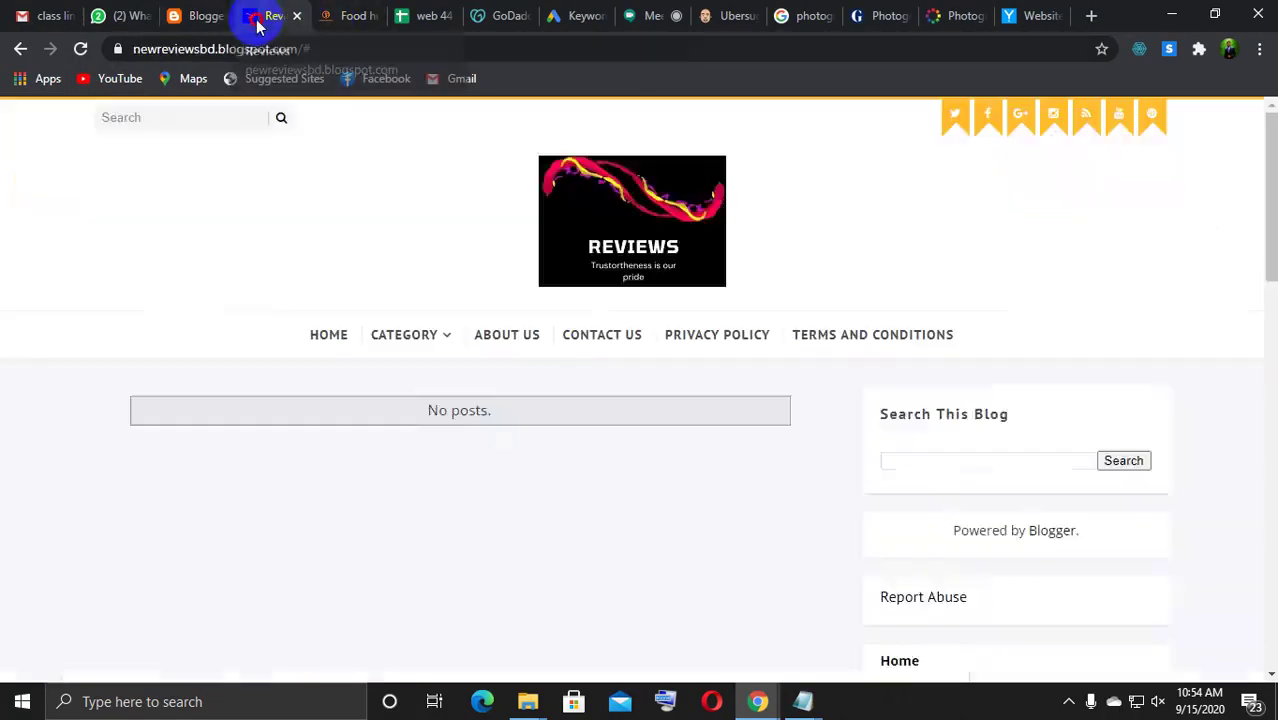
pyautogui.click(81, 48)
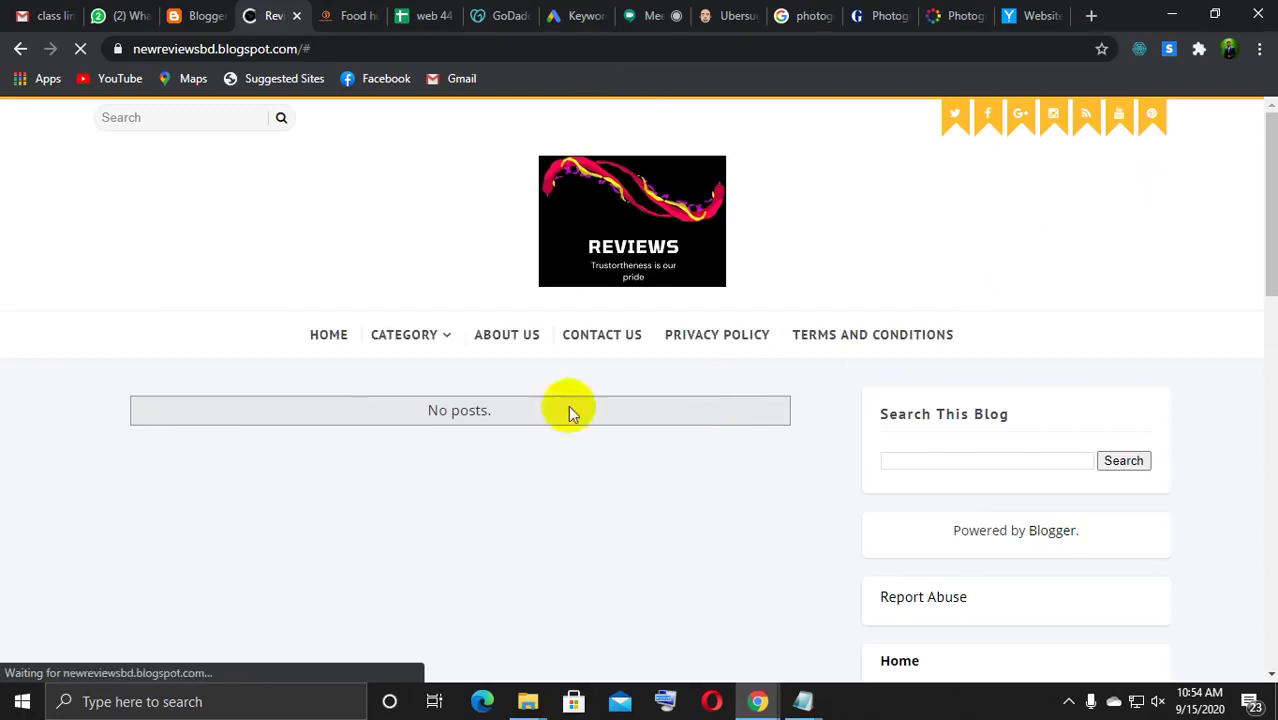
pyautogui.moveTo(394, 337)
pyautogui.moveTo(428, 371)
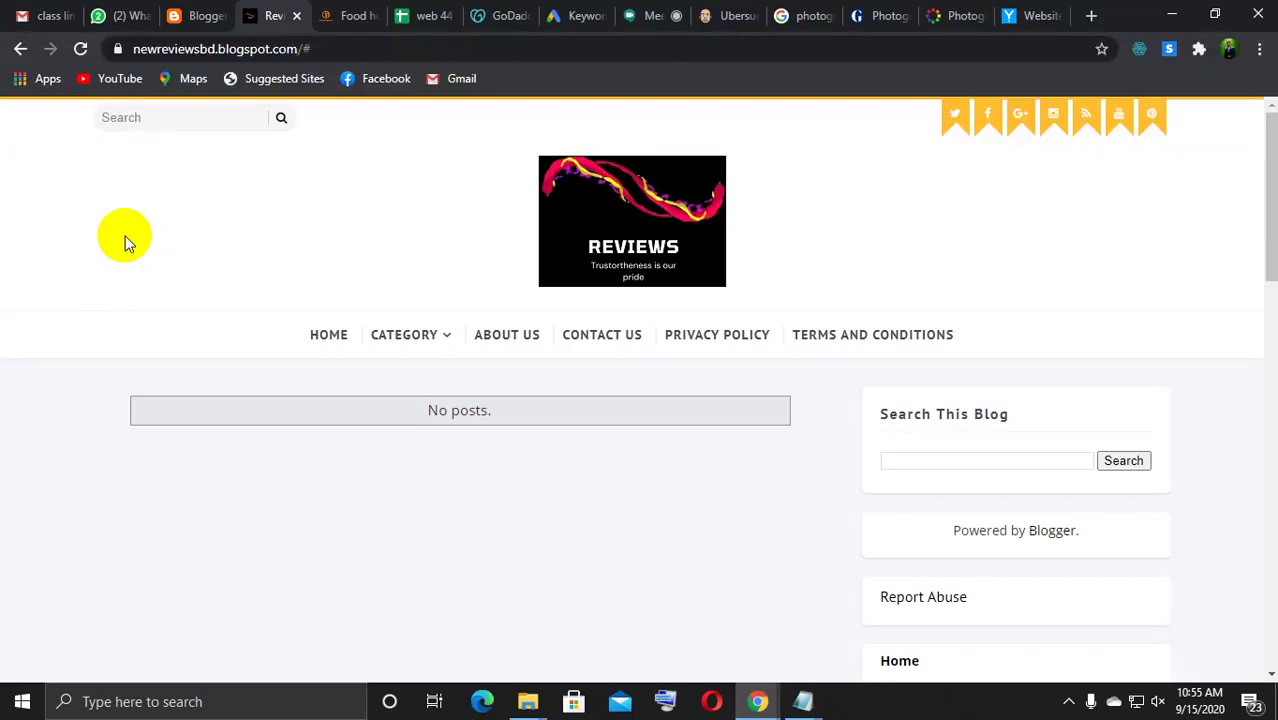
# Reopen the Main Menu gadget in the Reviews layout and enter "Samsang review" as the new link's name
pyautogui.click(192, 16)
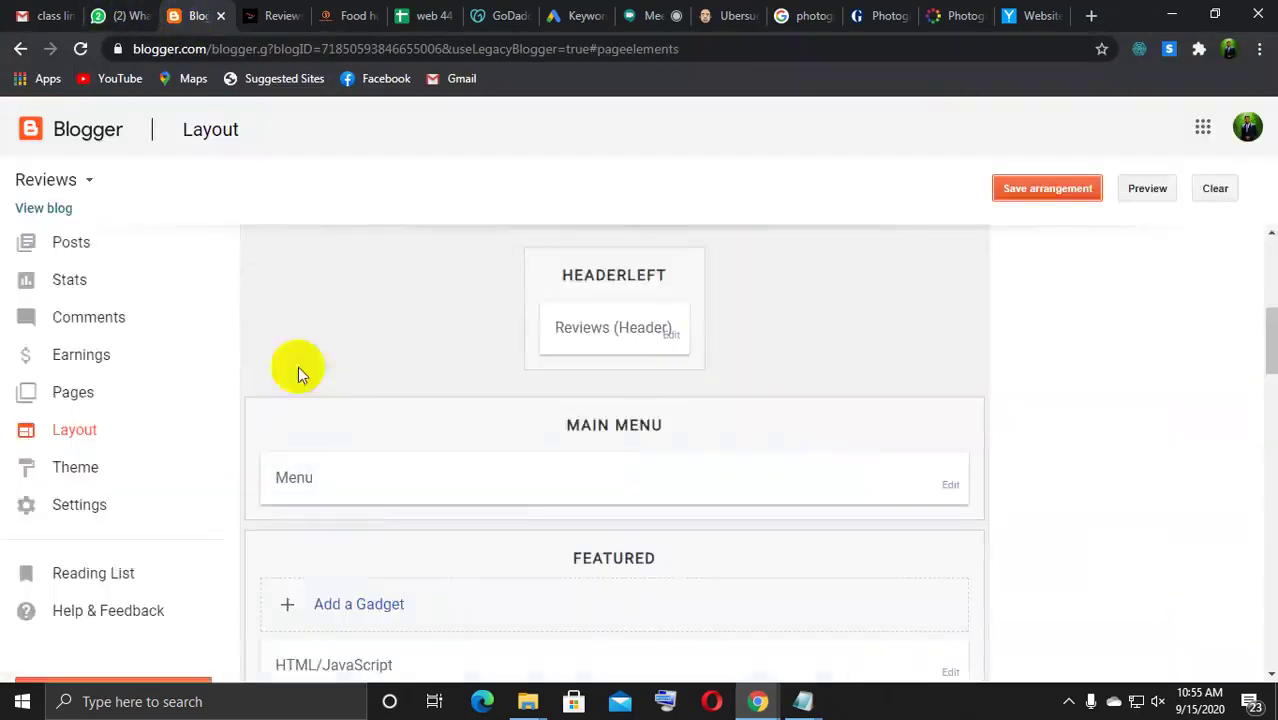
pyautogui.click(950, 484)
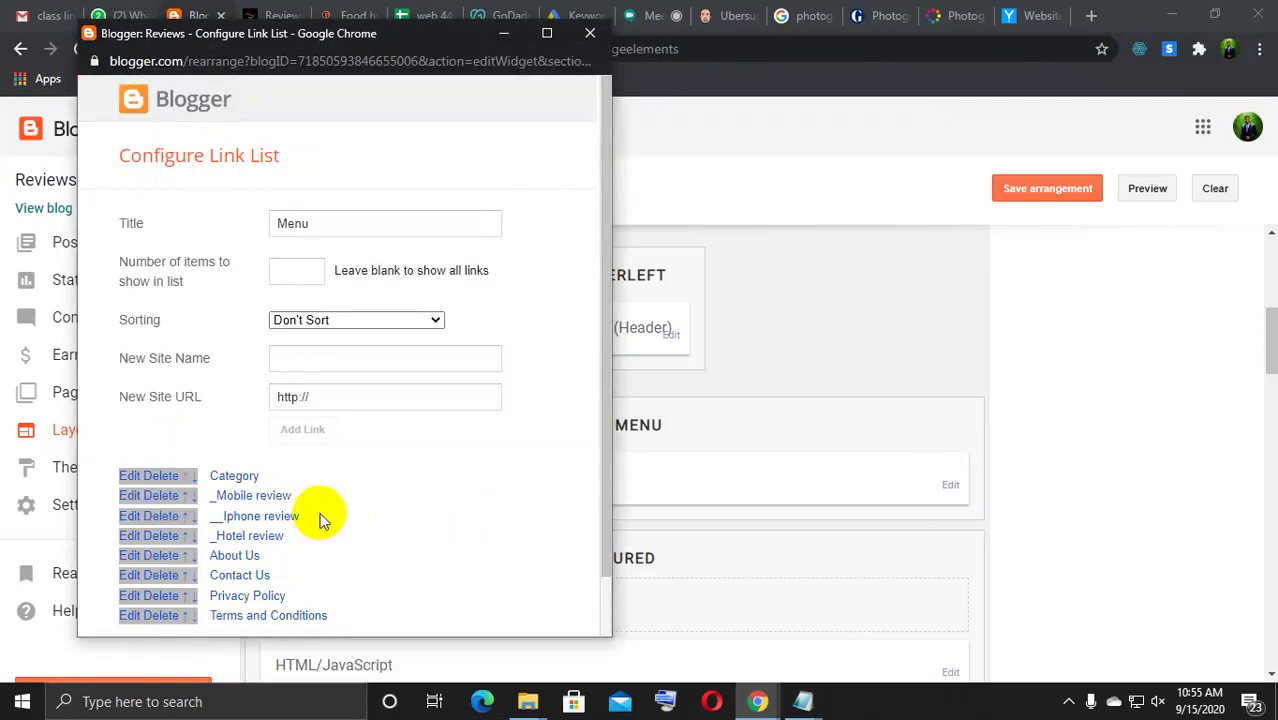
pyautogui.click(305, 359)
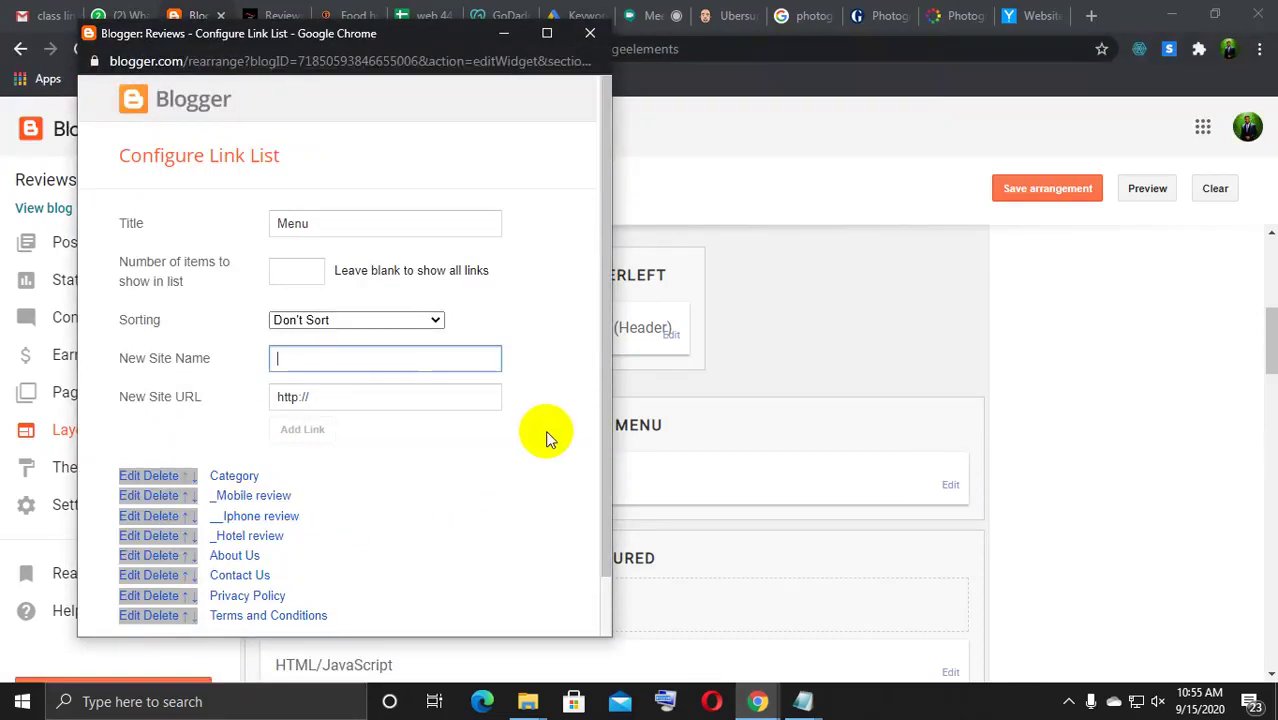
pyautogui.write('Sa')
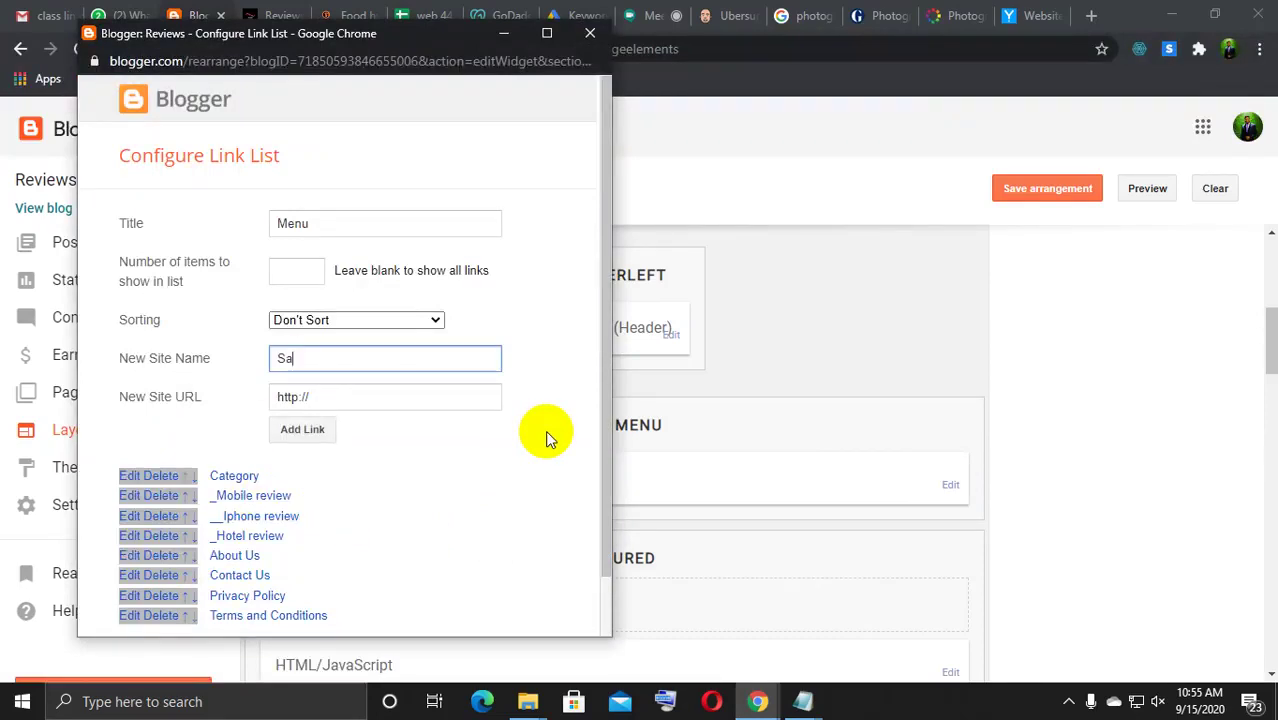
pyautogui.write('msang')
pyautogui.write('re')
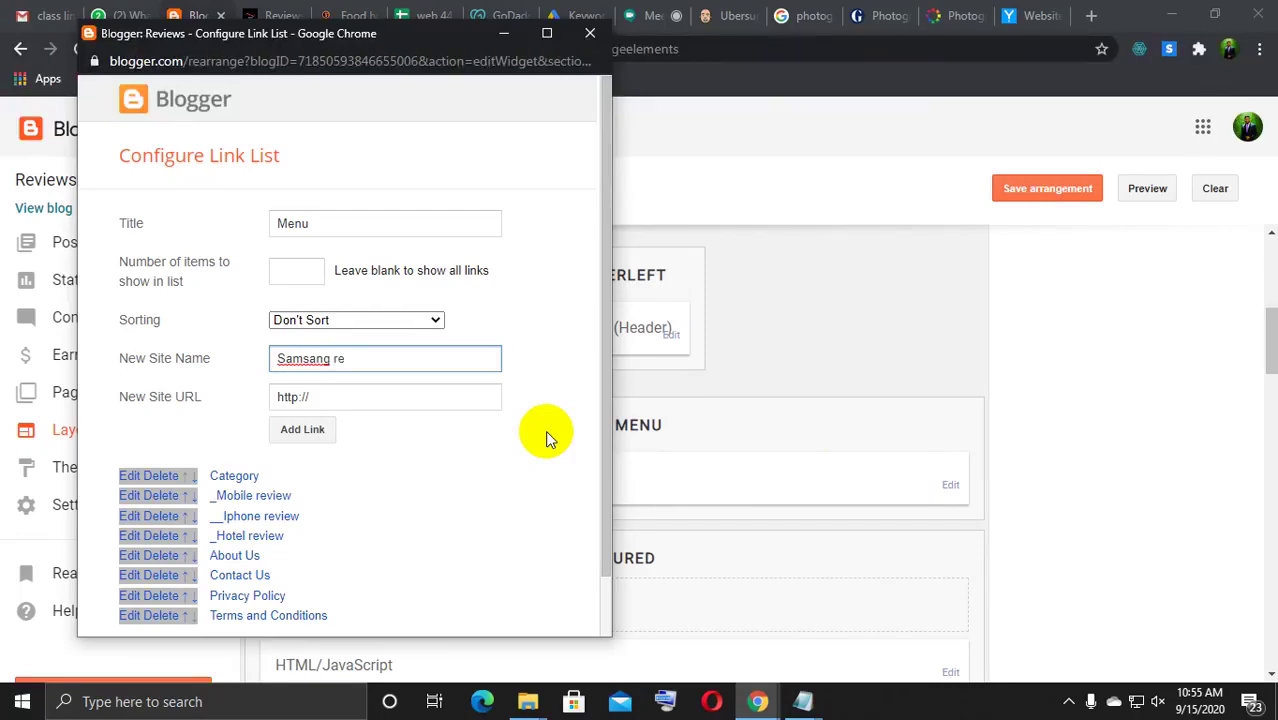
pyautogui.write('view')
# Replace the Samsang review link's default URL with #
pyautogui.click(321, 393)
pyautogui.press('BackSpace')
pyautogui.press('BackSpace')
pyautogui.press('BackSpace')
pyautogui.press('BackSpace')
pyautogui.press('BackSpace')
pyautogui.press('BackSpace')
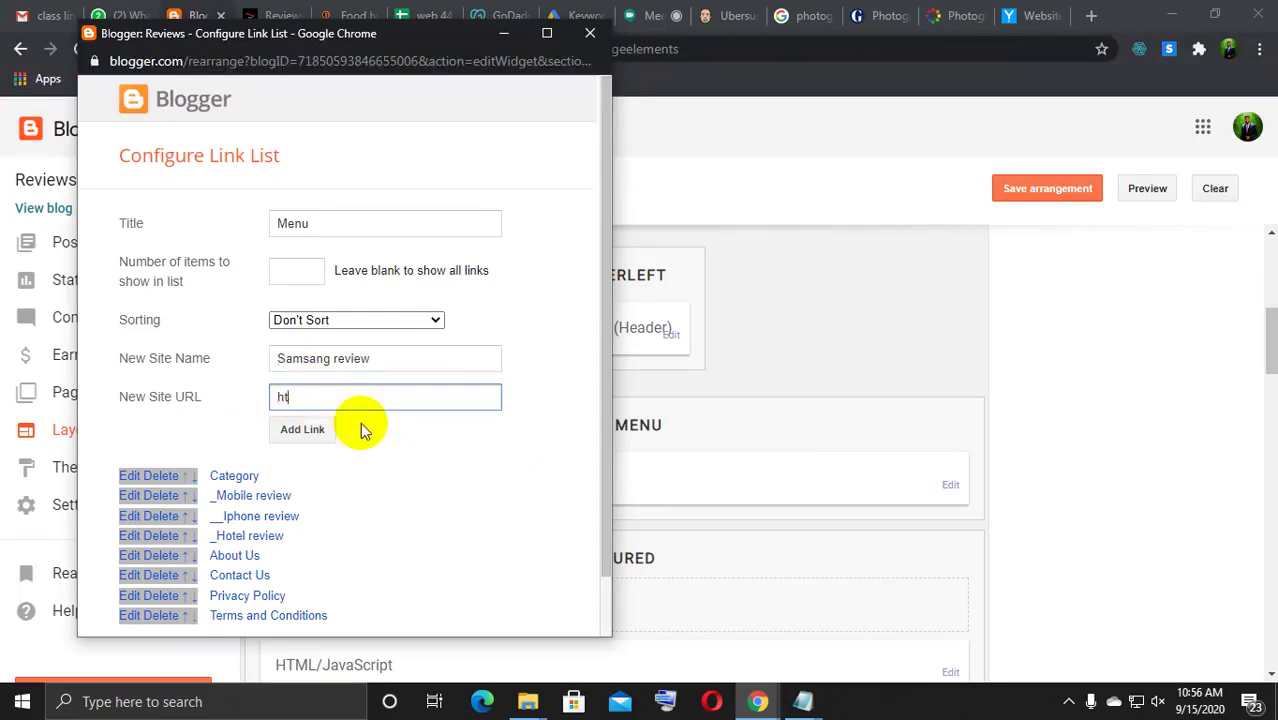
pyautogui.write('#')
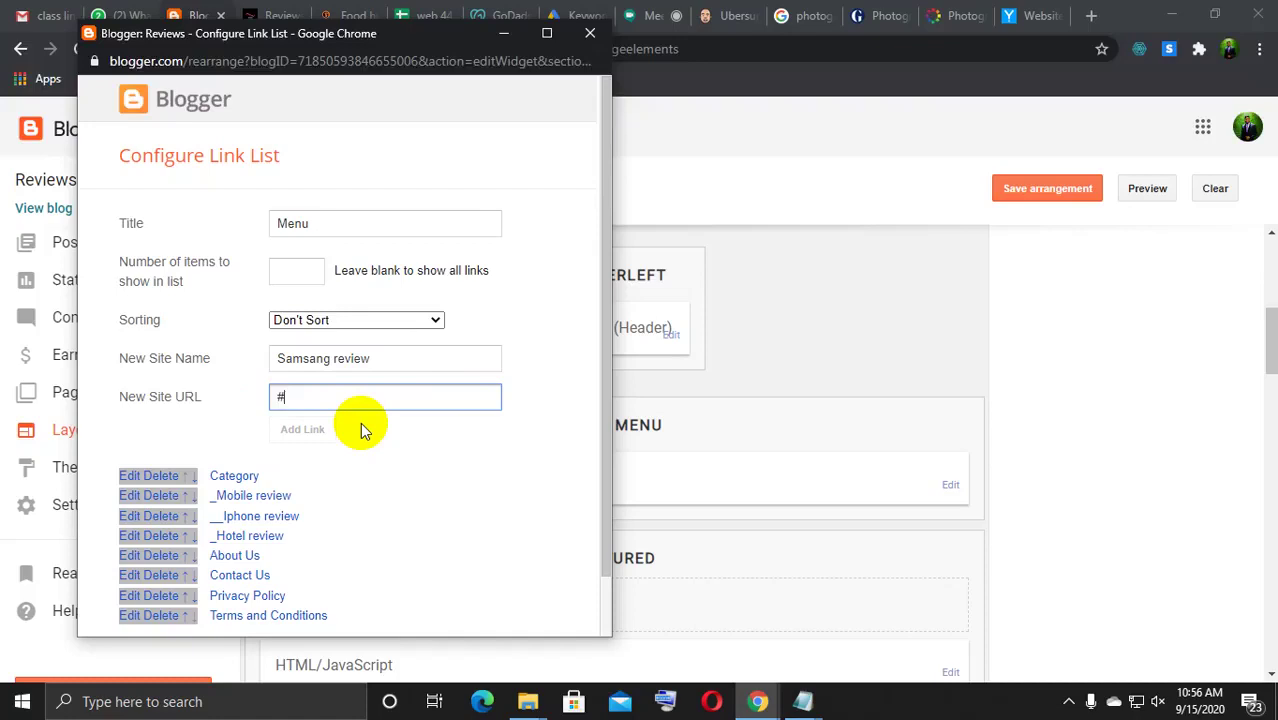
# Prefix the Samsang review name with two underscores and add the link to the menu's link list
pyautogui.click(279, 358)
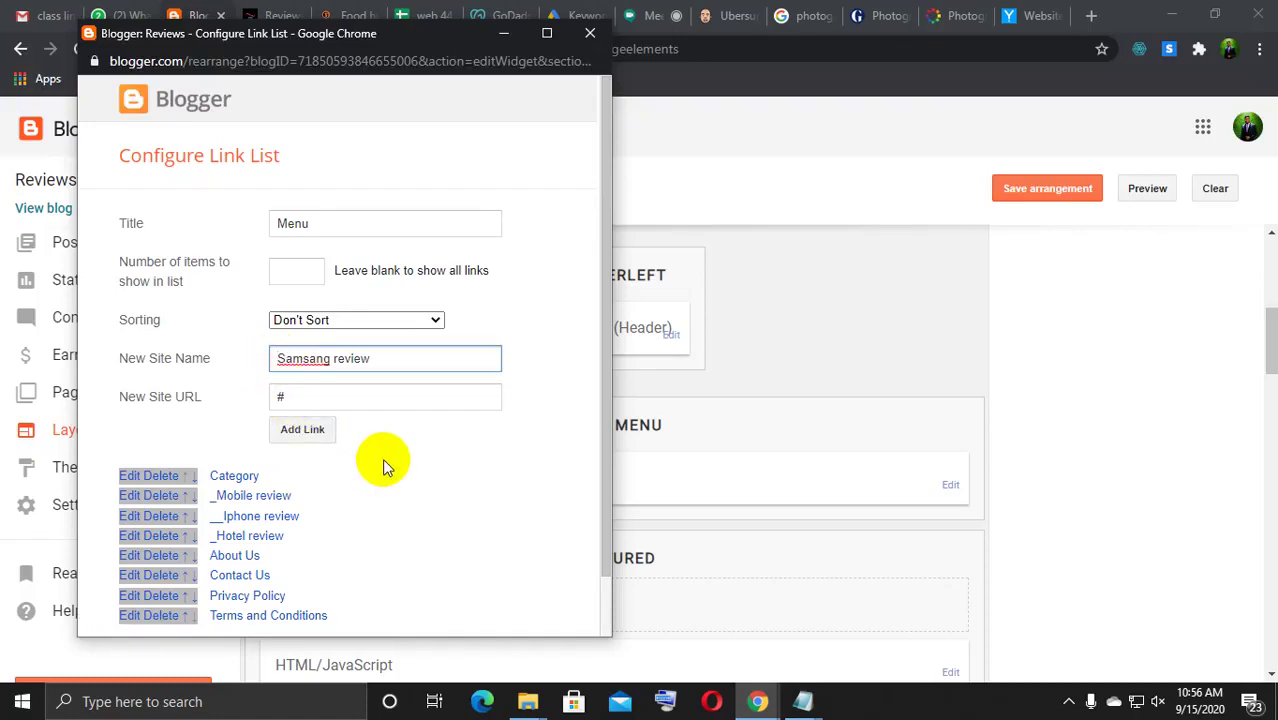
pyautogui.write('__')
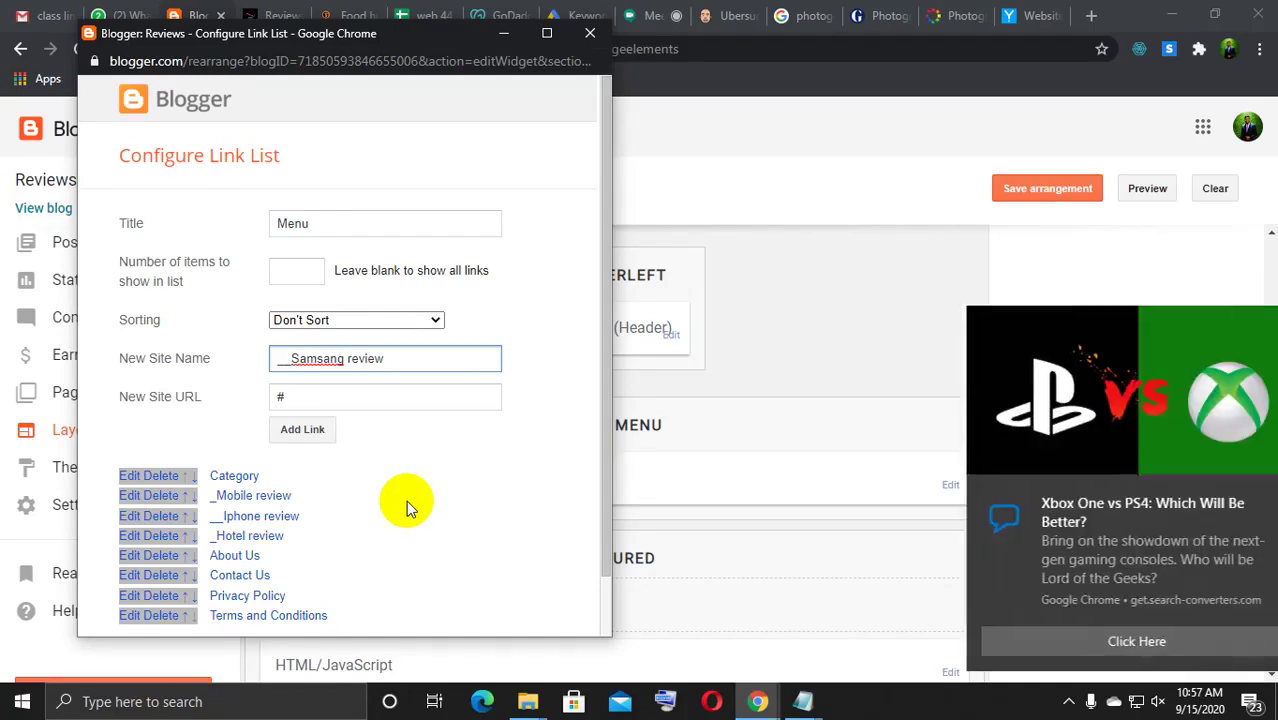
pyautogui.click(1252, 495)
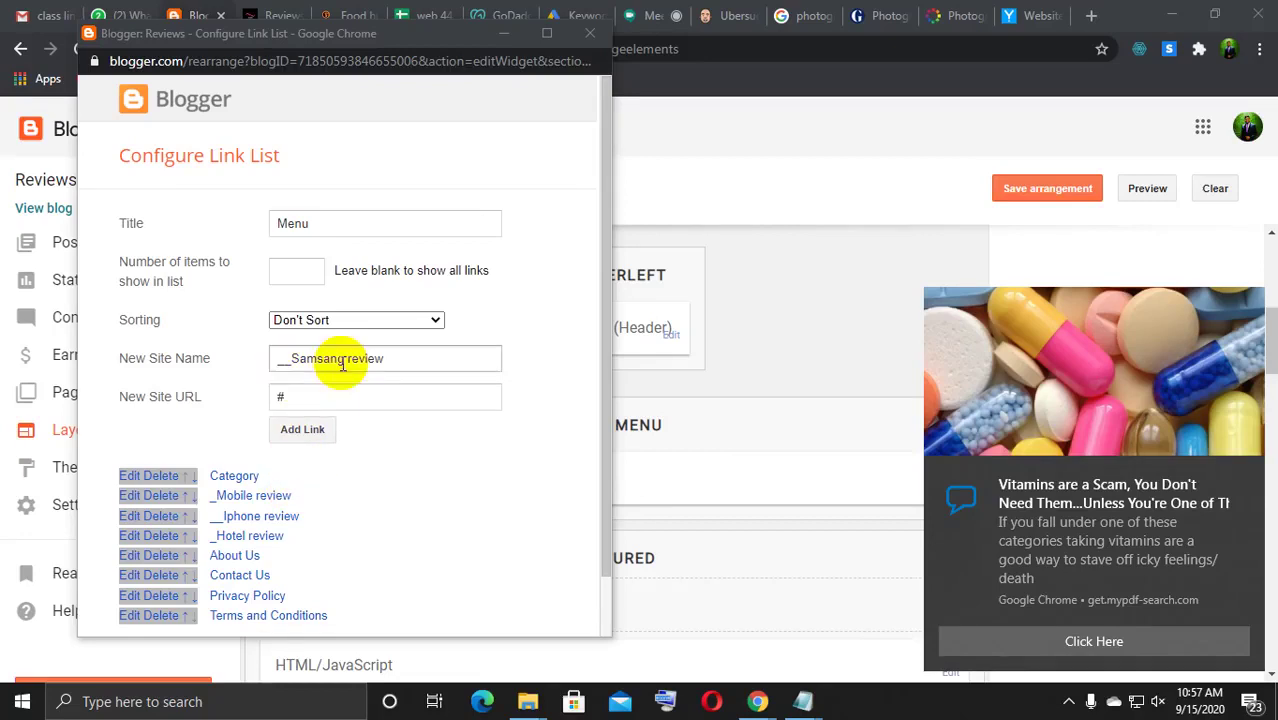
pyautogui.click(308, 429)
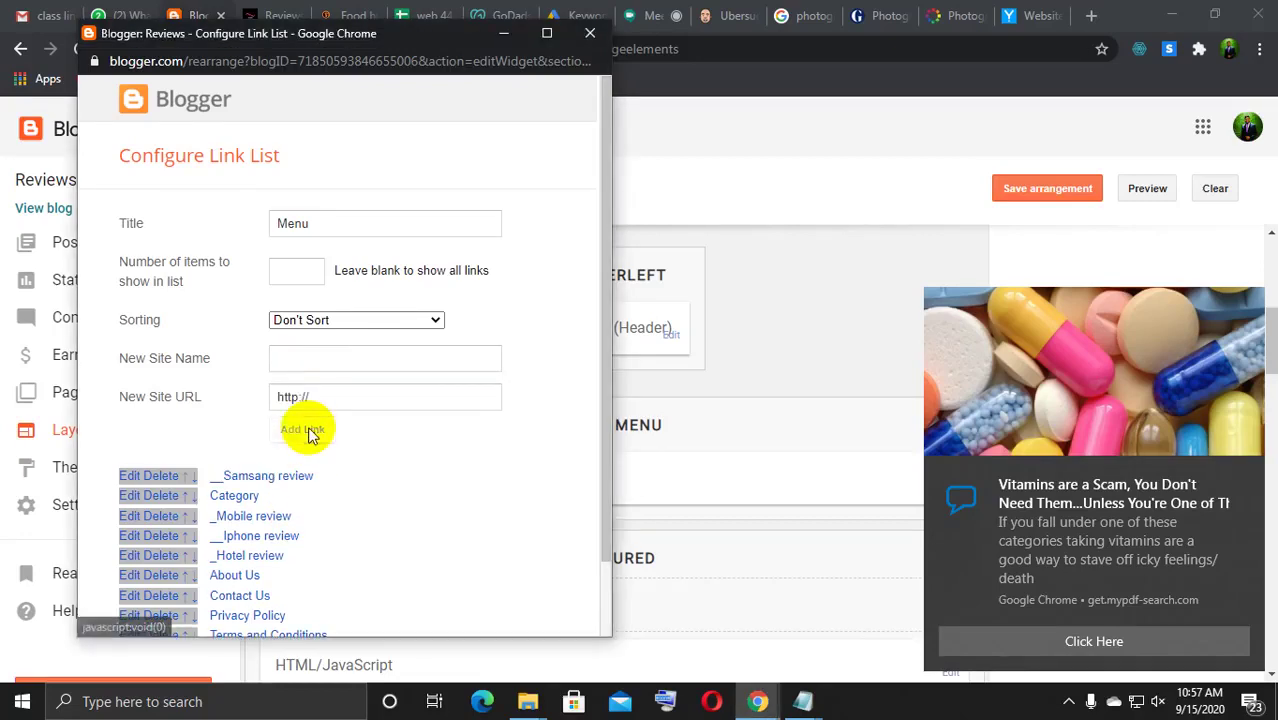
# Move the __Samsang review link down the menu's link list to sit directly below __Iphone review
pyautogui.click(193, 479)
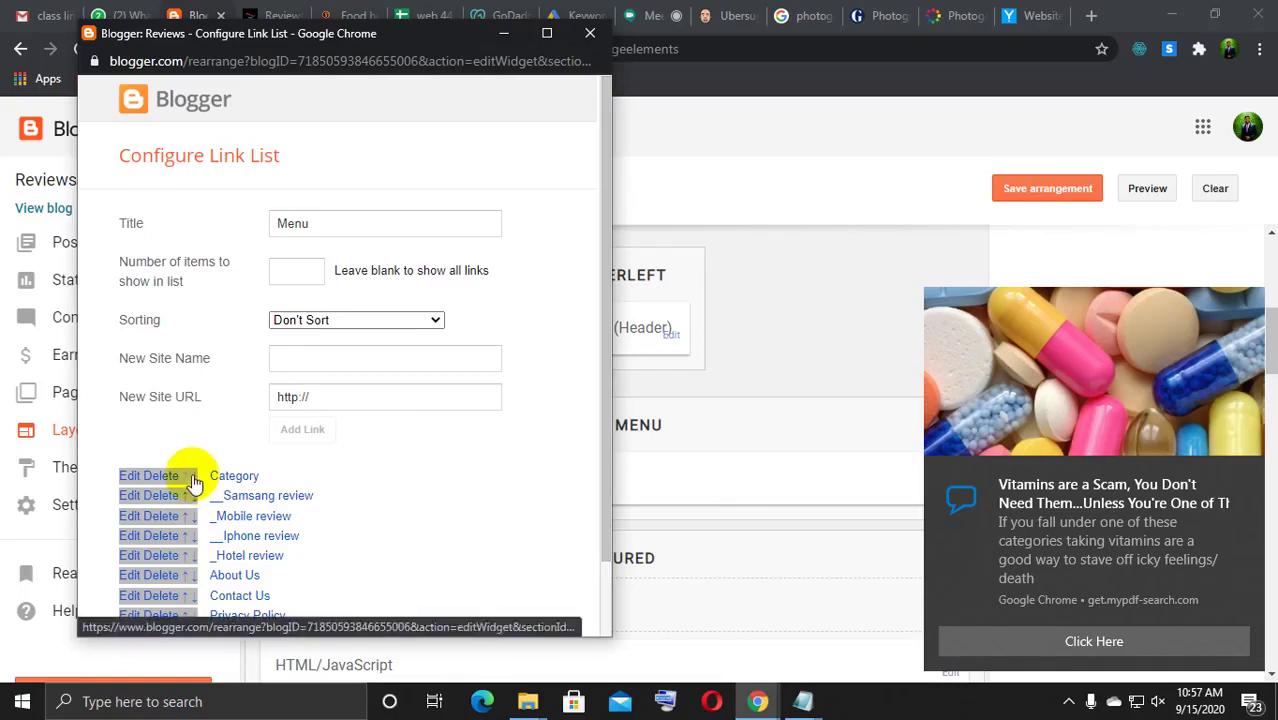
pyautogui.click(193, 479)
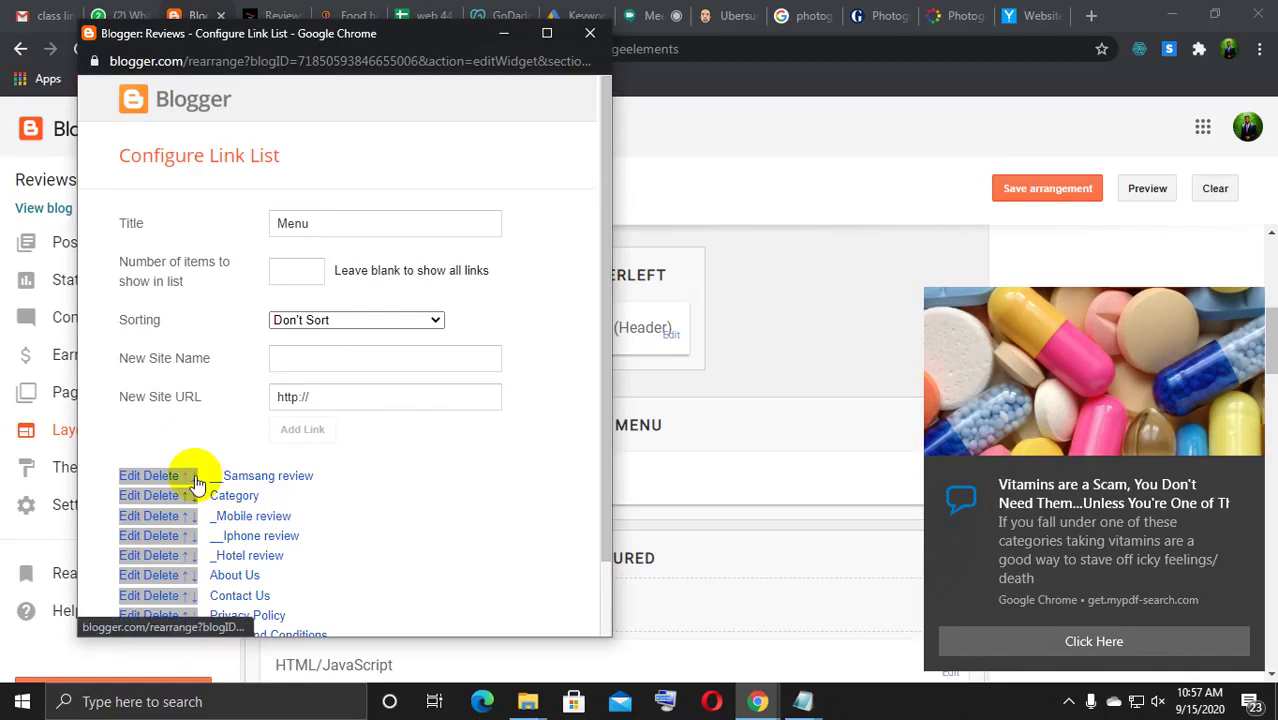
pyautogui.click(195, 480)
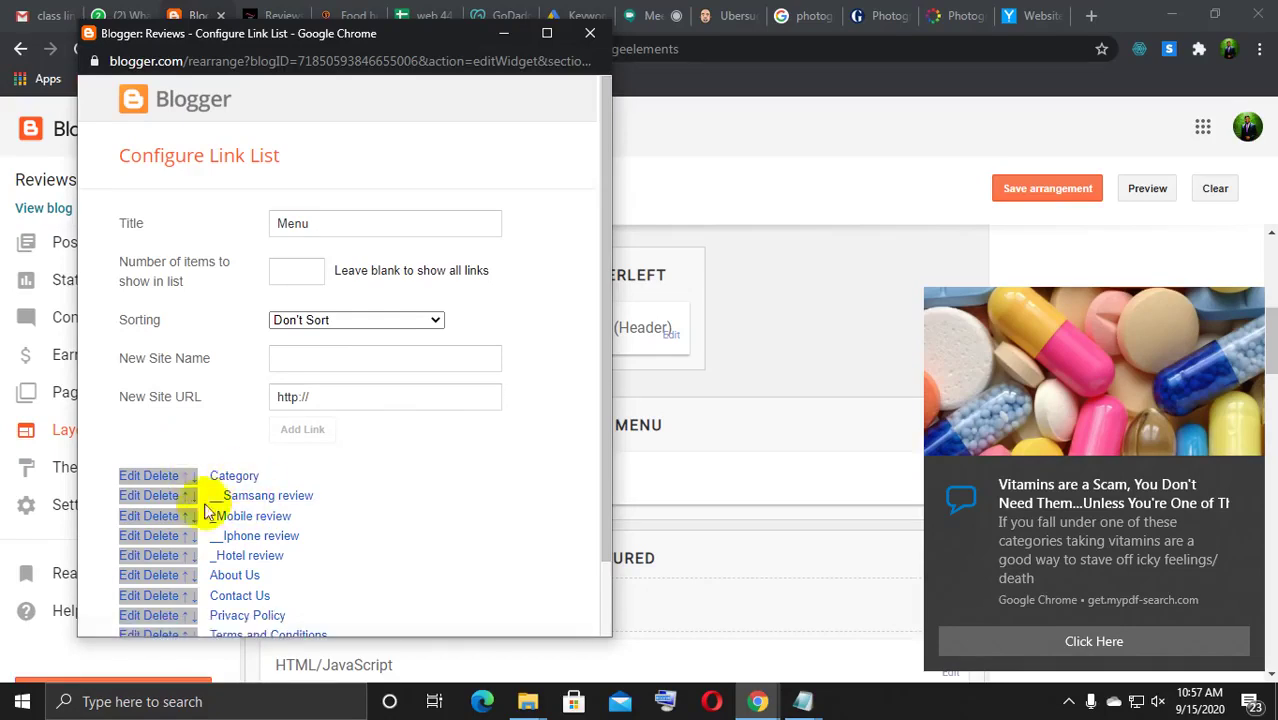
pyautogui.click(194, 497)
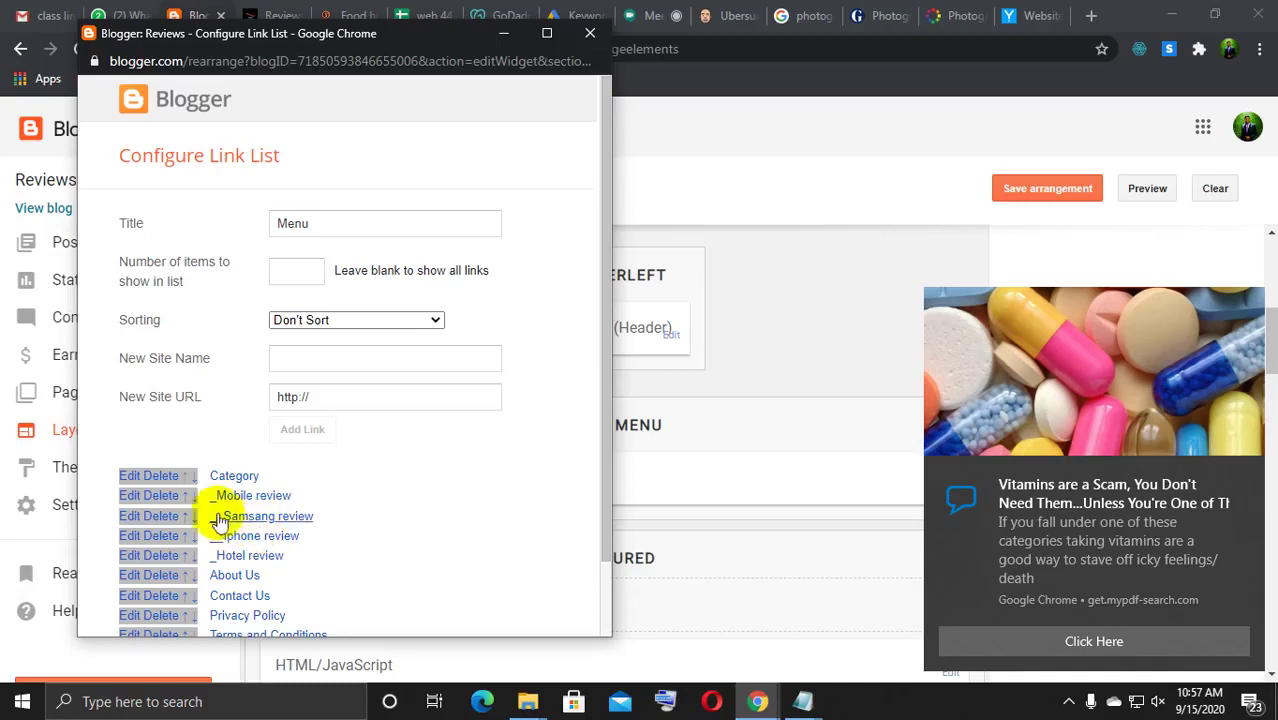
pyautogui.click(188, 496)
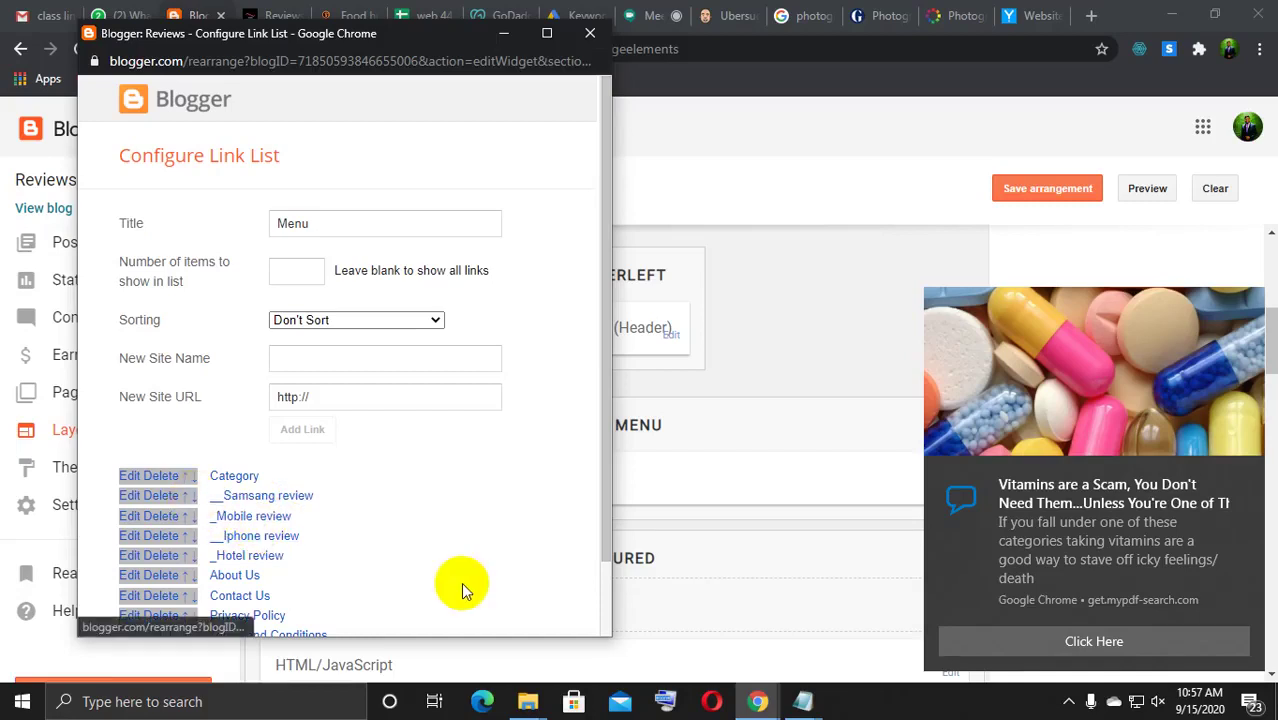
pyautogui.click(192, 497)
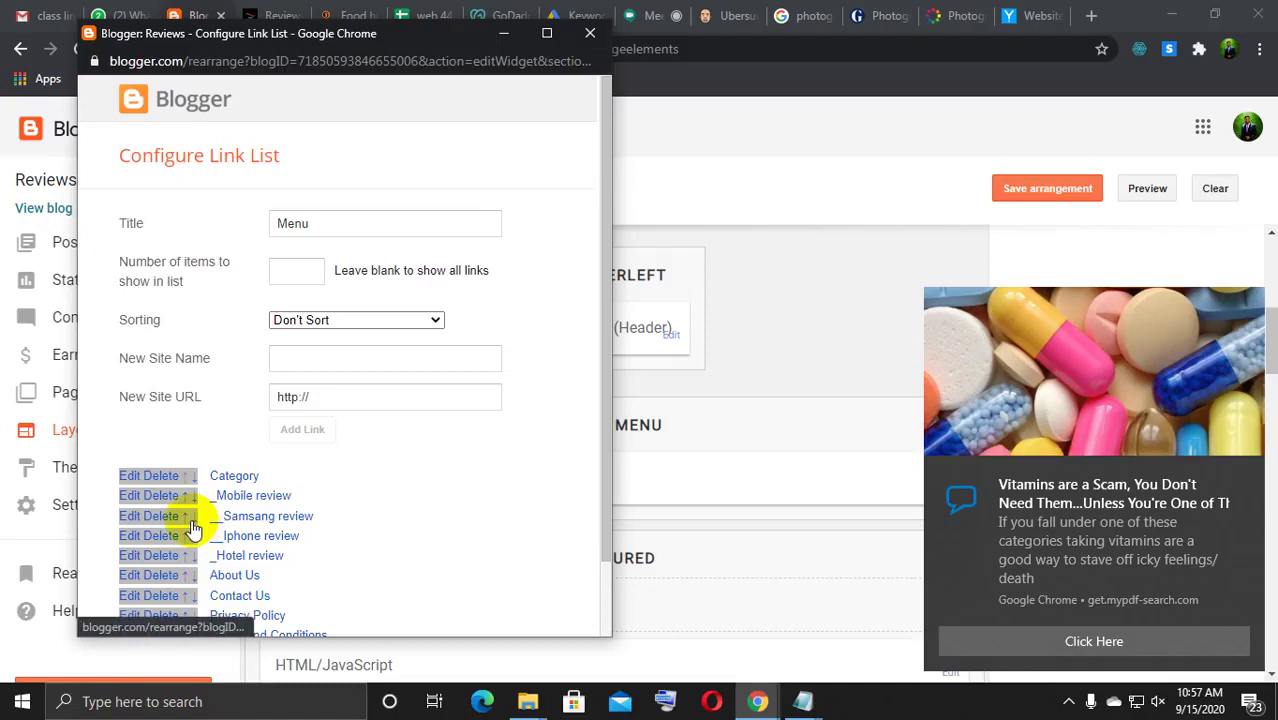
pyautogui.click(192, 519)
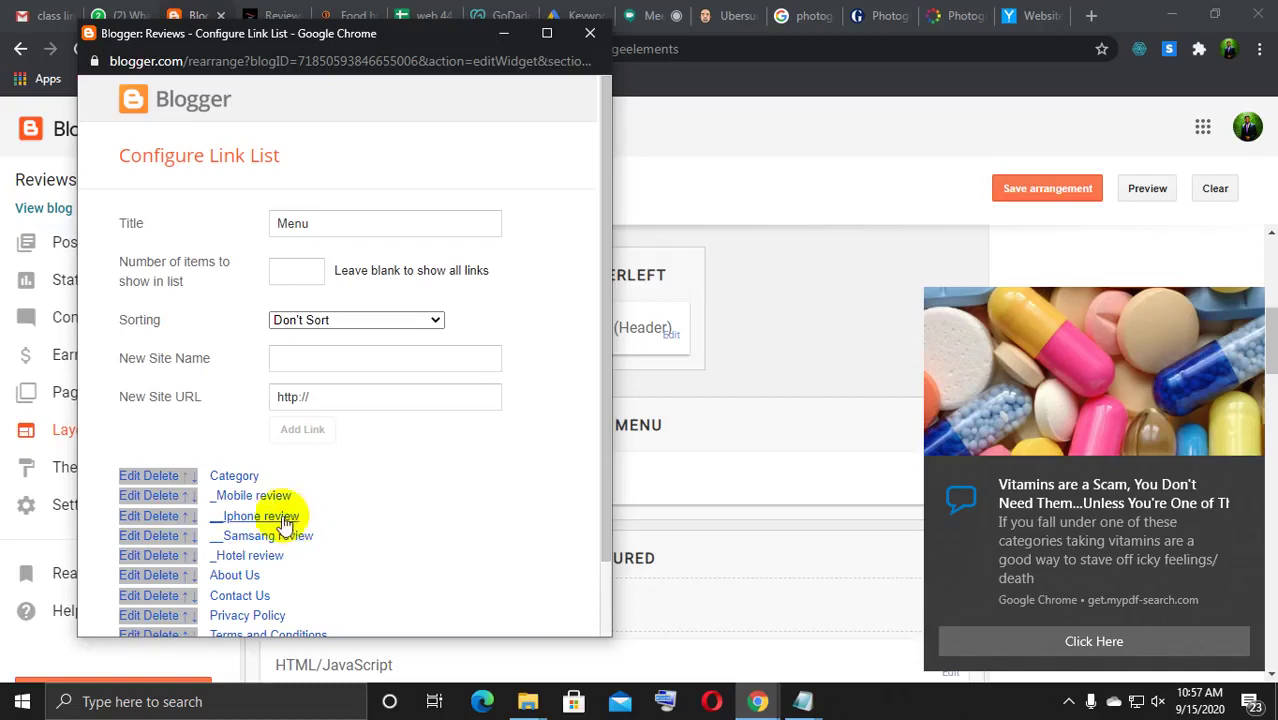
# Save the reordered menu link list and the layout arrangement, and dismiss the vitamins ad notification
pyautogui.scroll(-1, 540, 487)
pyautogui.scroll(-2, 540, 487)
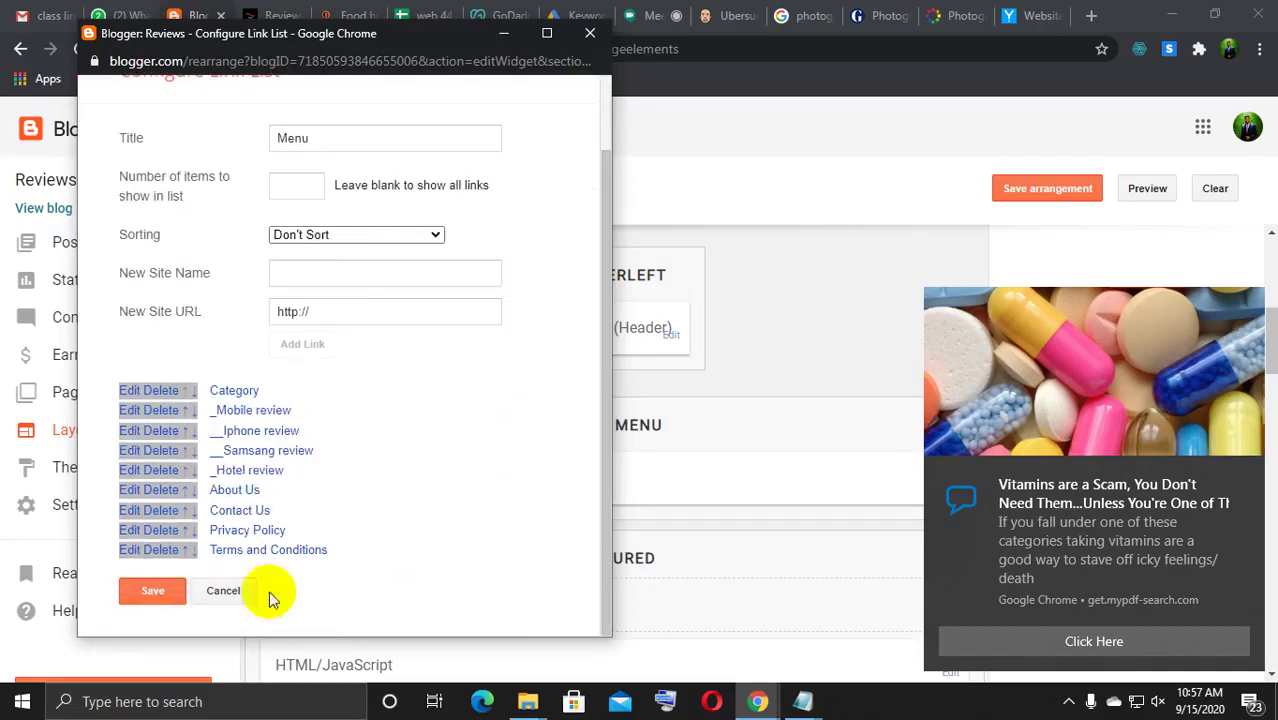
pyautogui.click(160, 591)
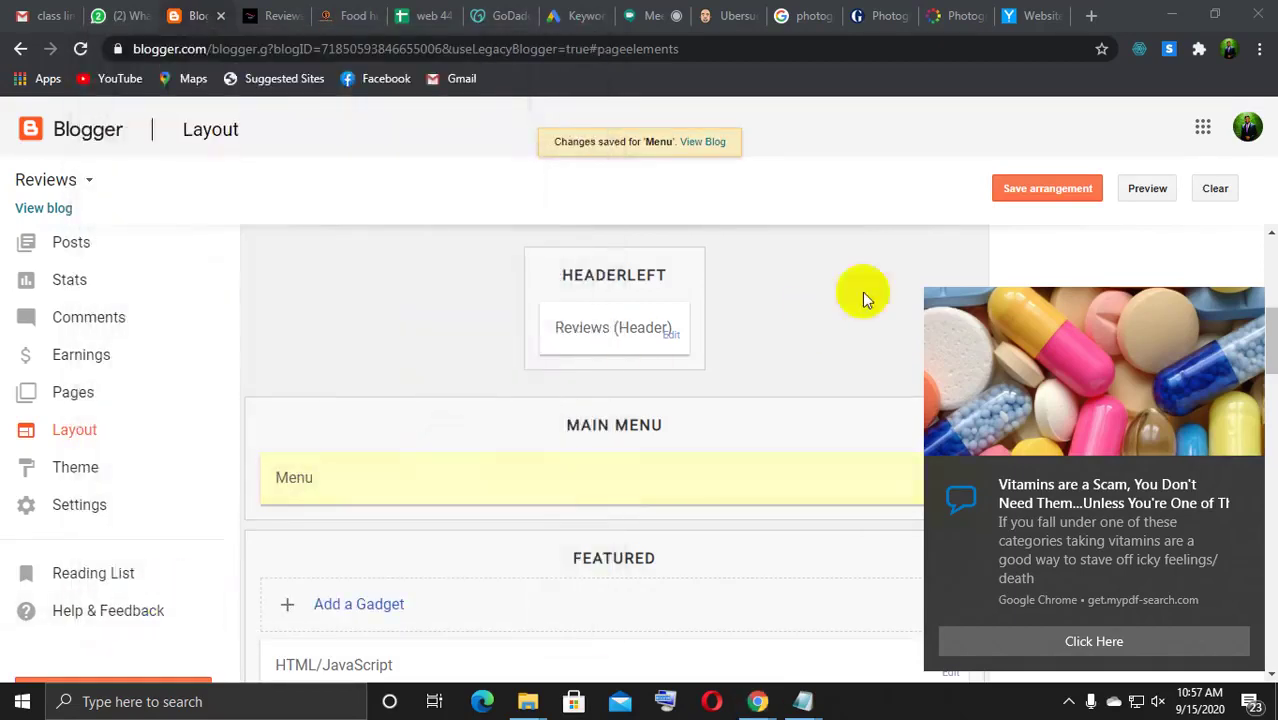
pyautogui.click(1055, 190)
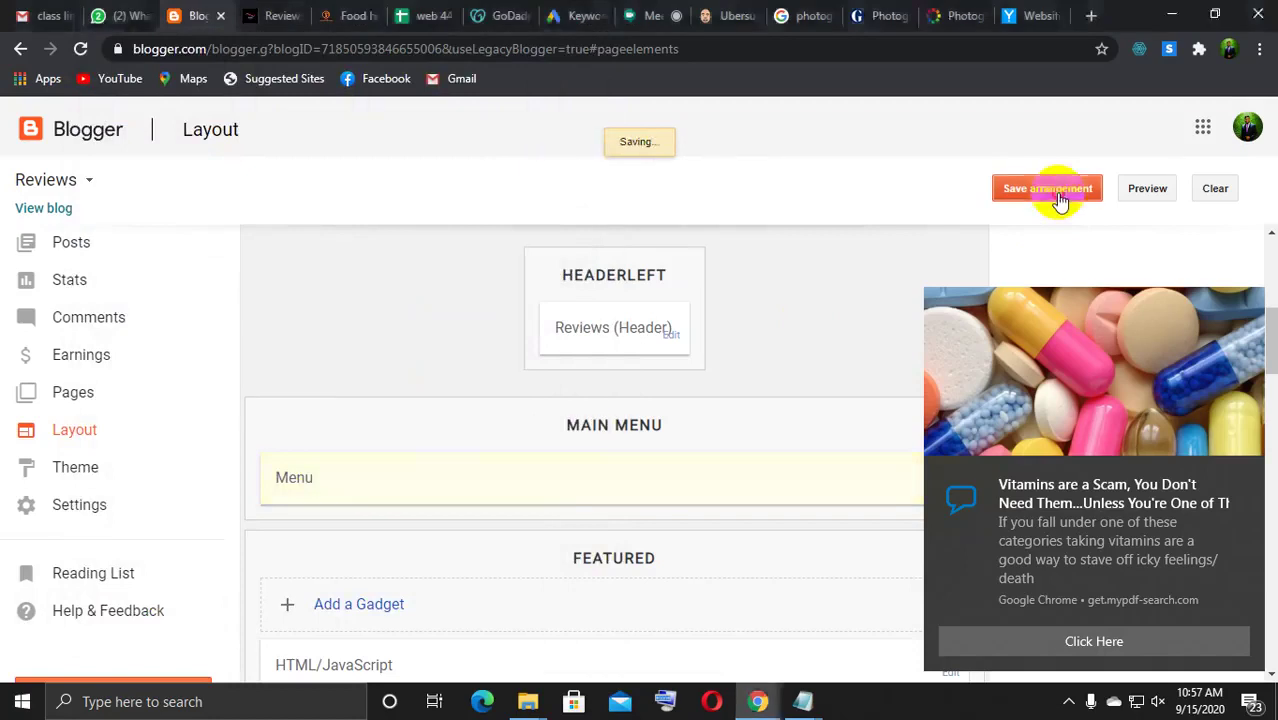
pyautogui.click(1246, 473)
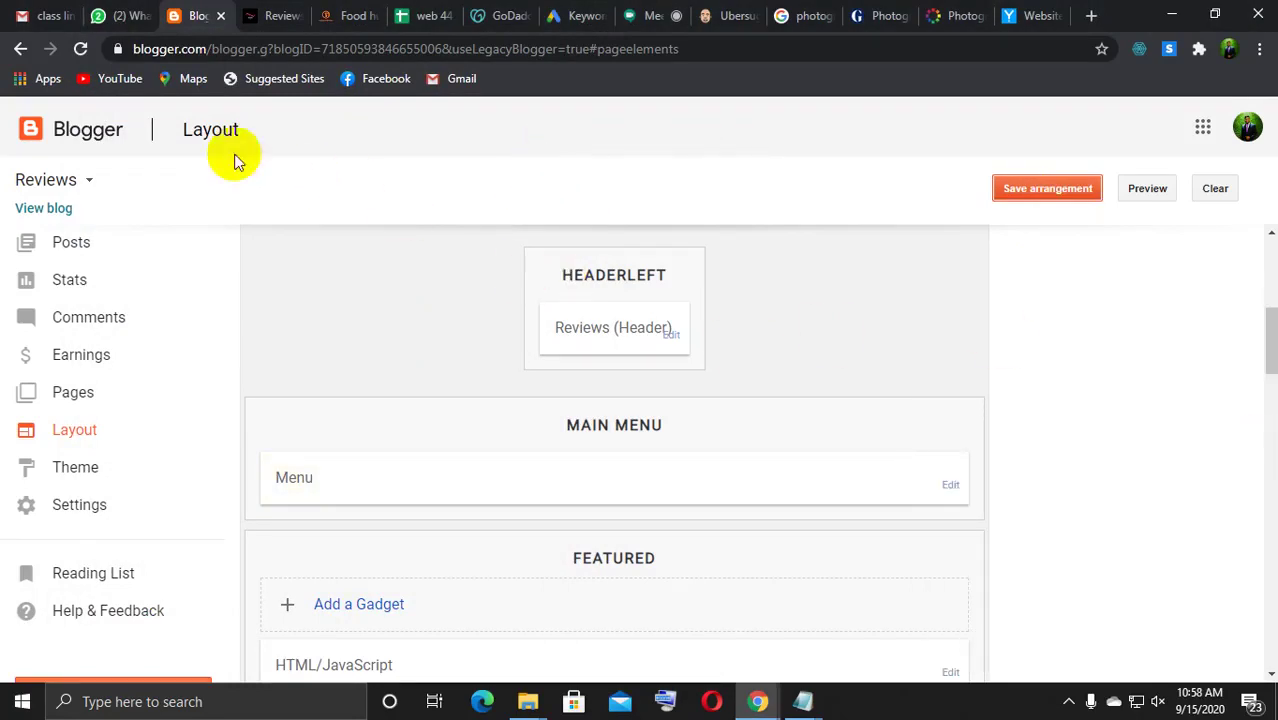
# Reload the Reviews blog and examine the links nested under Mobile review in the Category drop-down
pyautogui.click(276, 15)
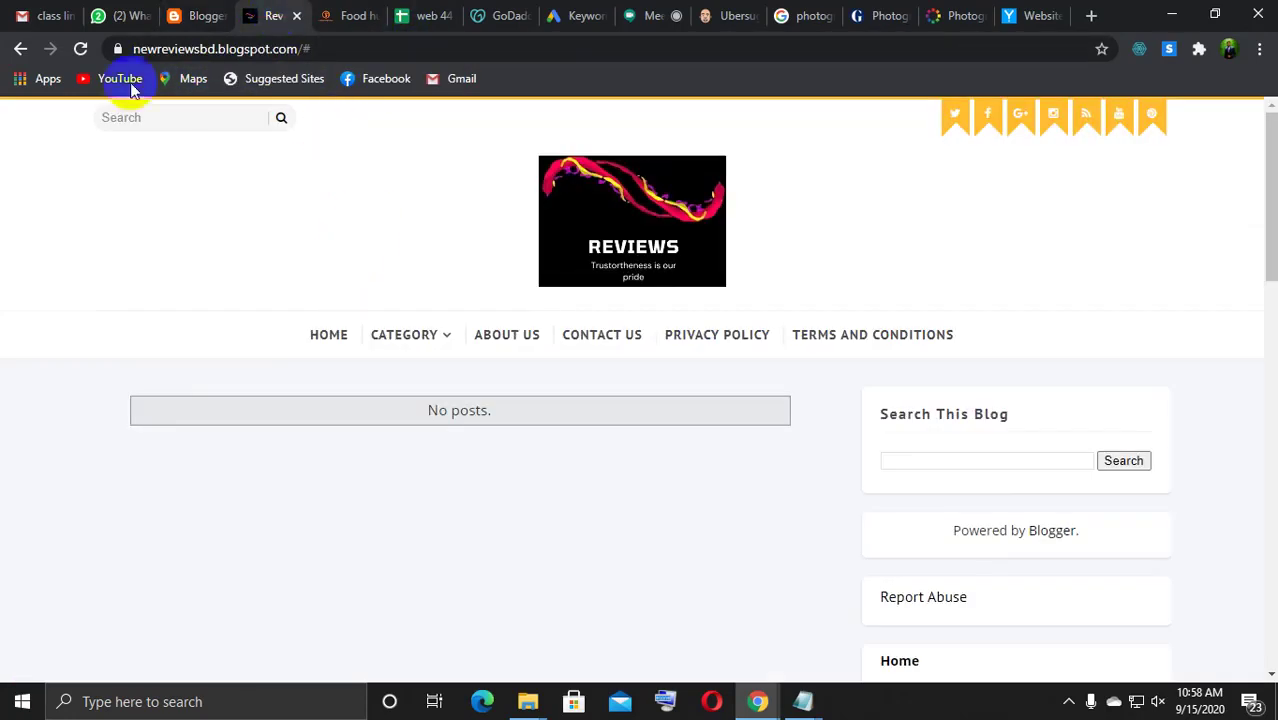
pyautogui.click(81, 48)
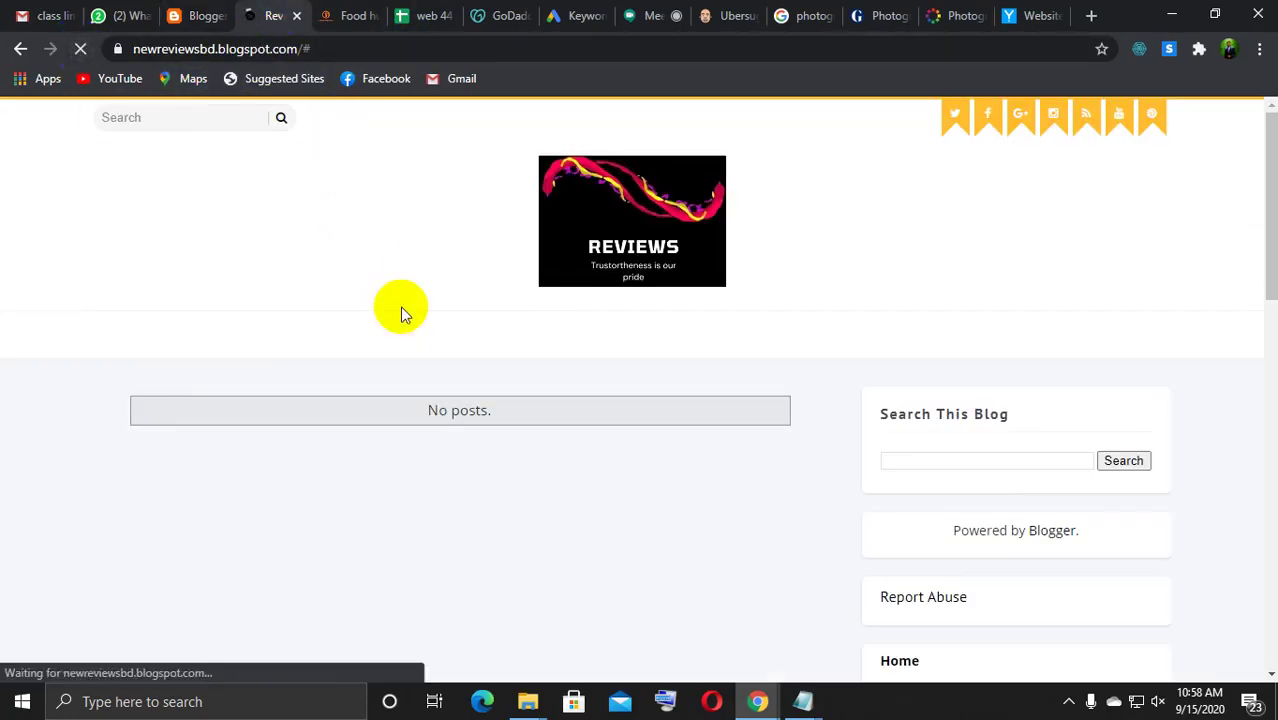
pyautogui.moveTo(434, 337)
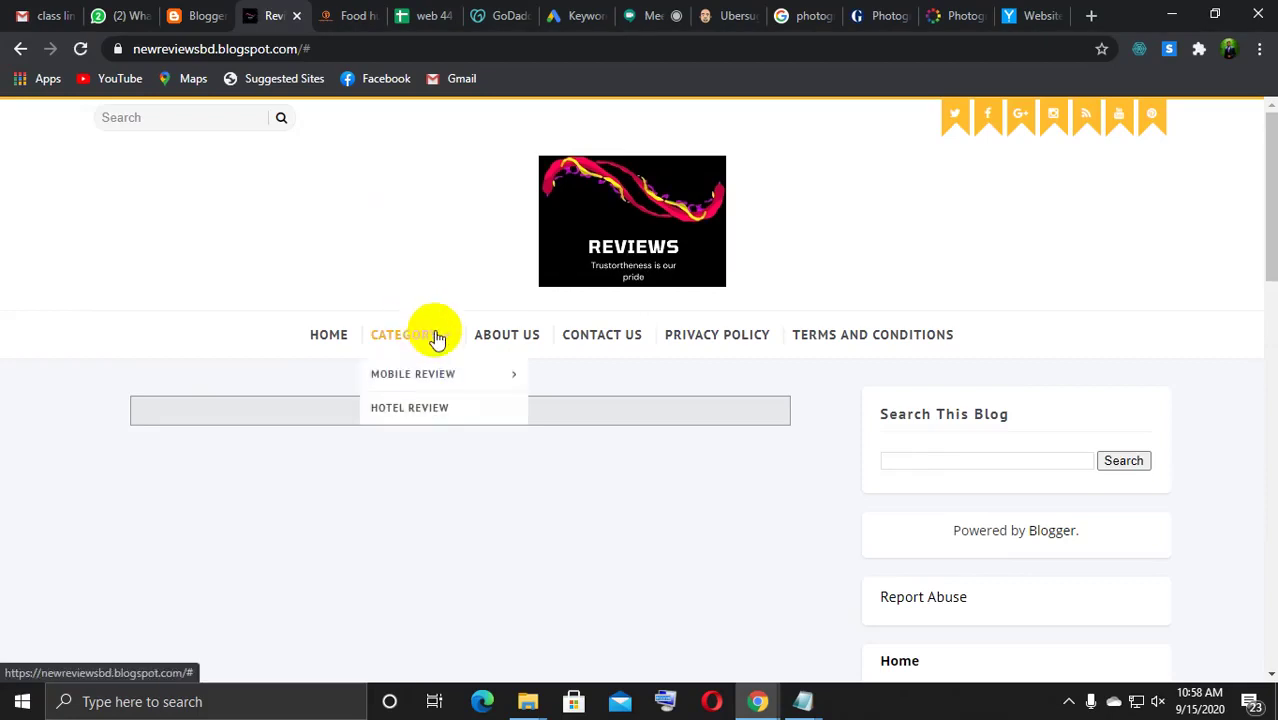
pyautogui.moveTo(476, 372)
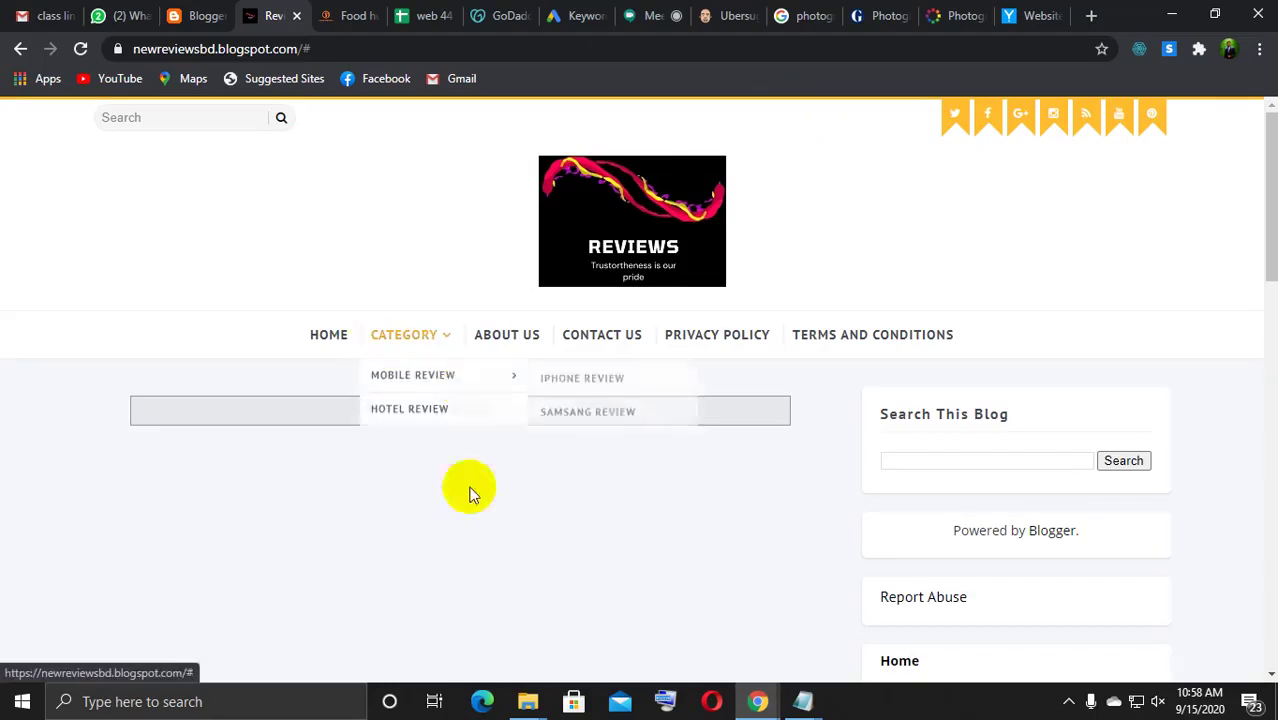
pyautogui.moveTo(363, 386)
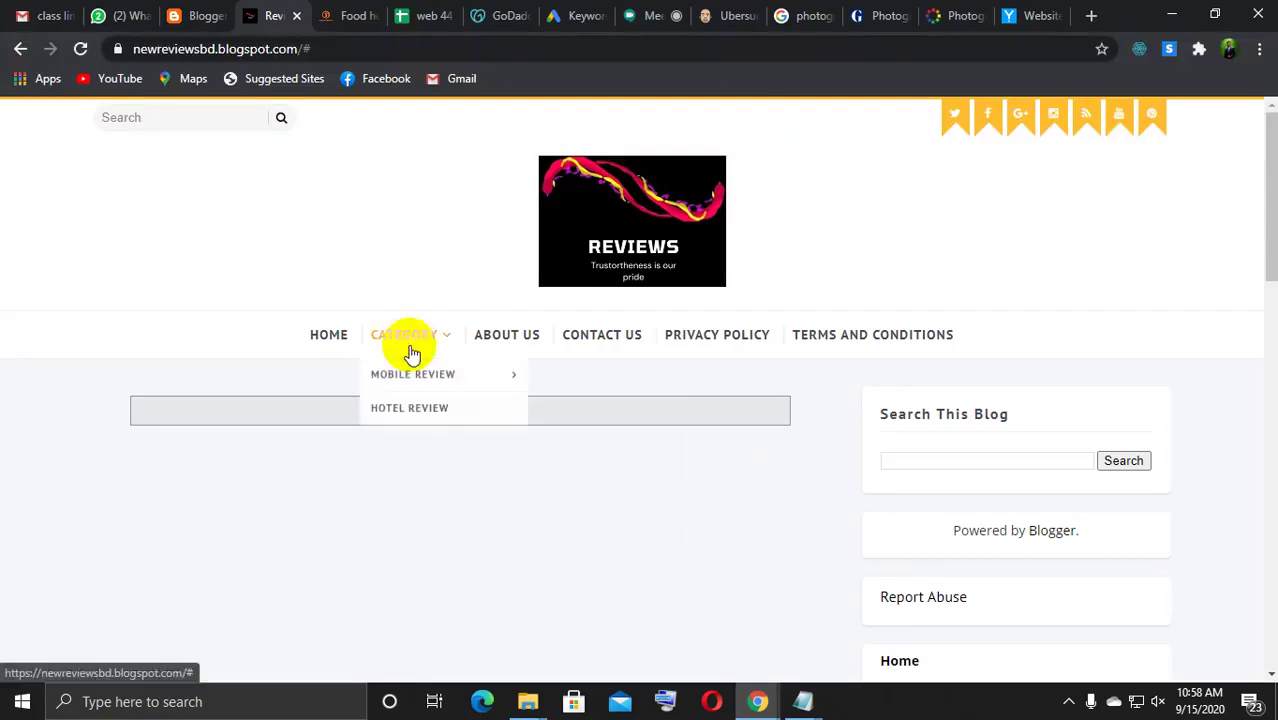
pyautogui.moveTo(413, 378)
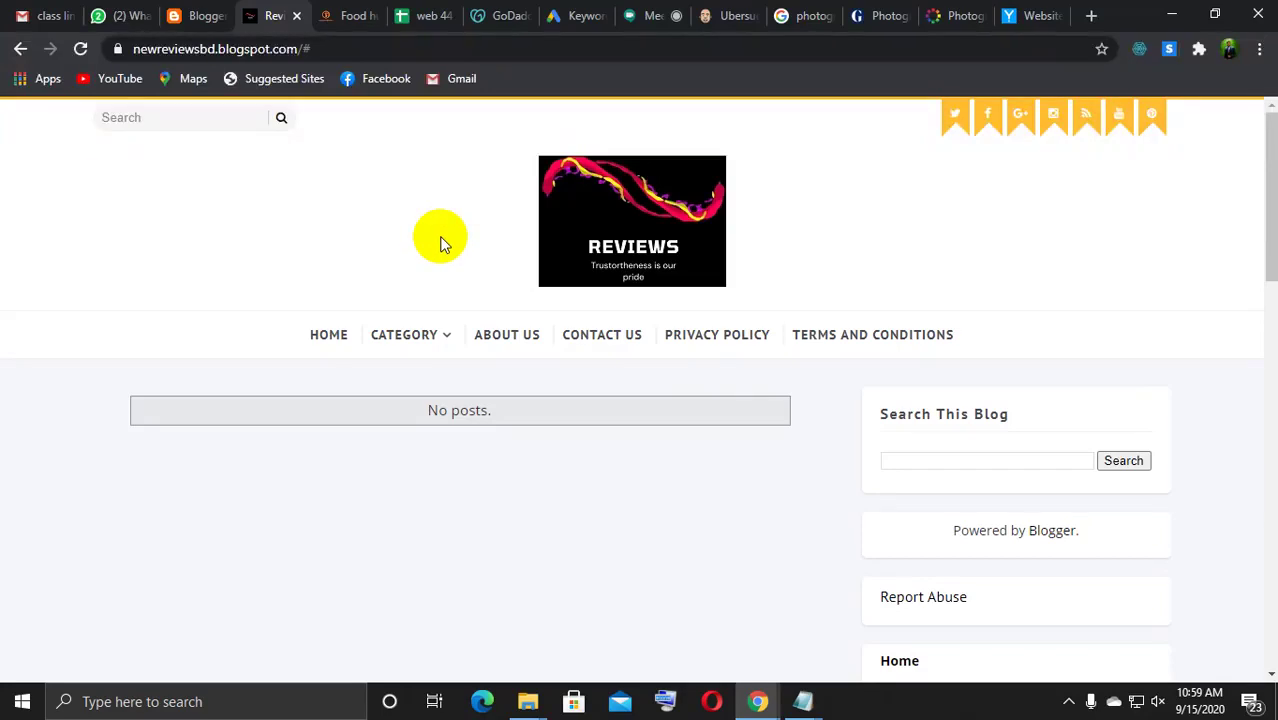
# Reopen the Main Menu gadget in the Reviews layout and enter "Iphone 11pro" as the new link's name
pyautogui.click(201, 15)
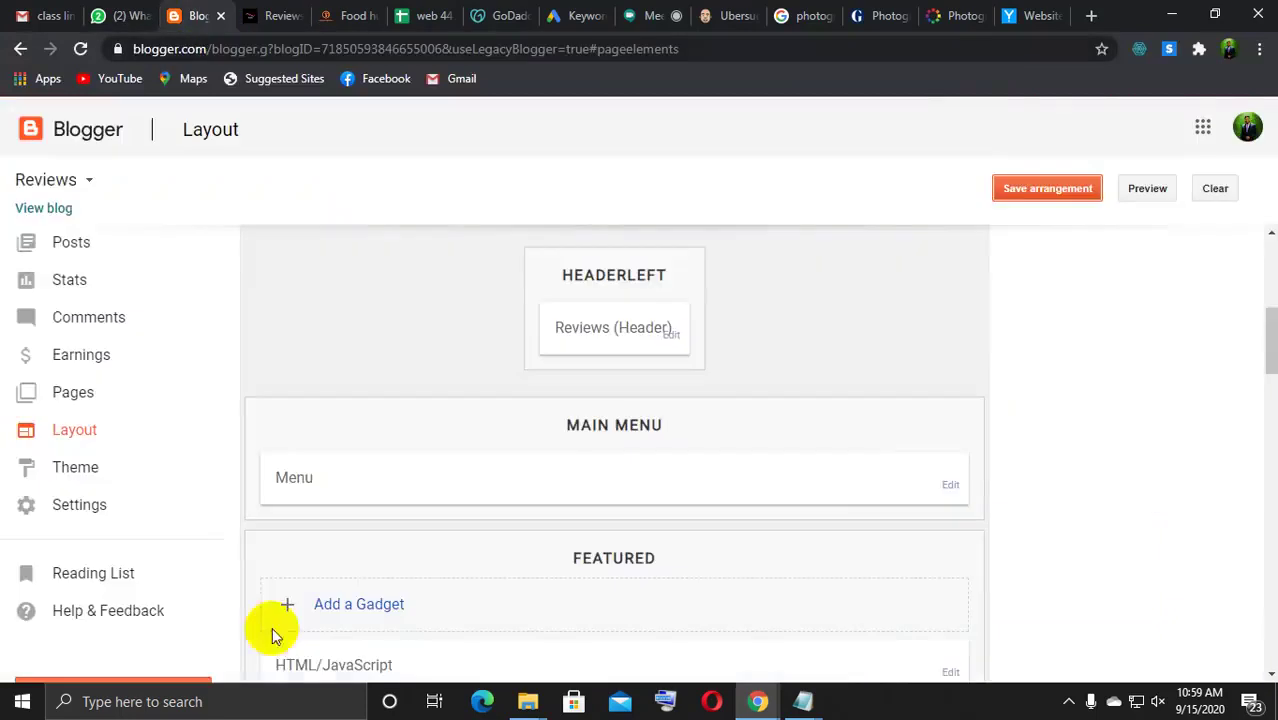
pyautogui.click(950, 485)
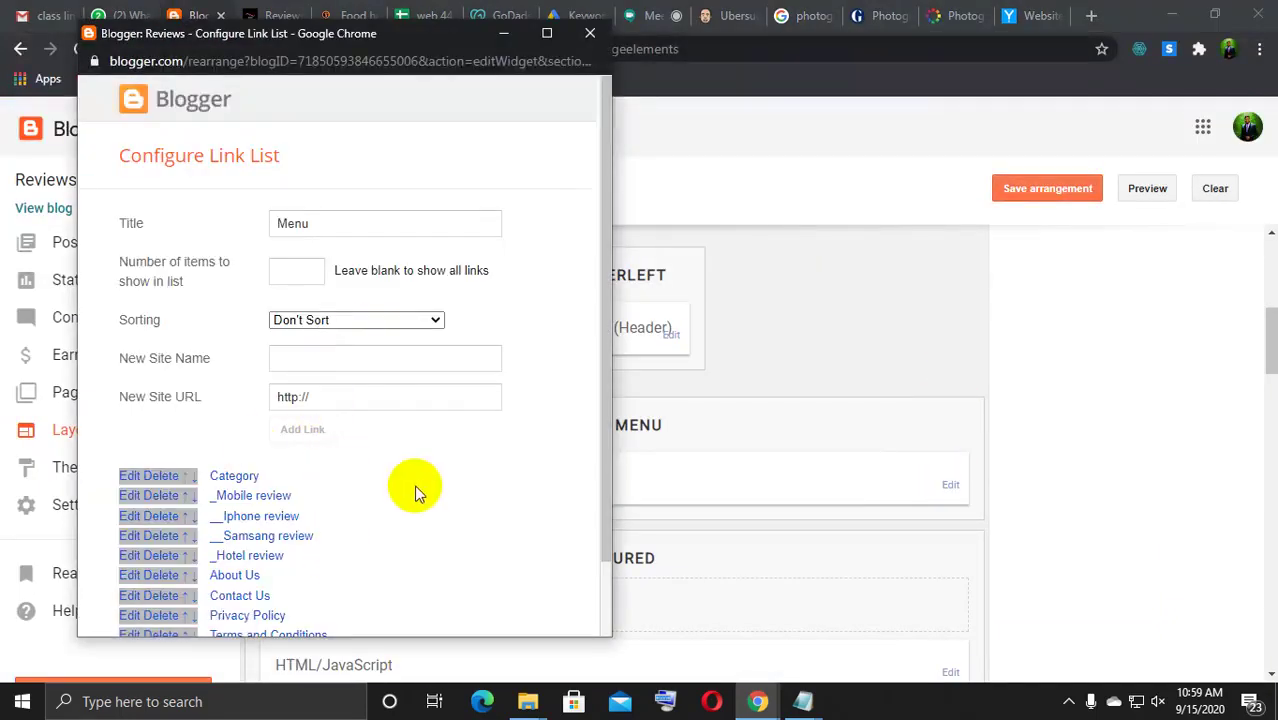
pyautogui.scroll(-2, 414, 484)
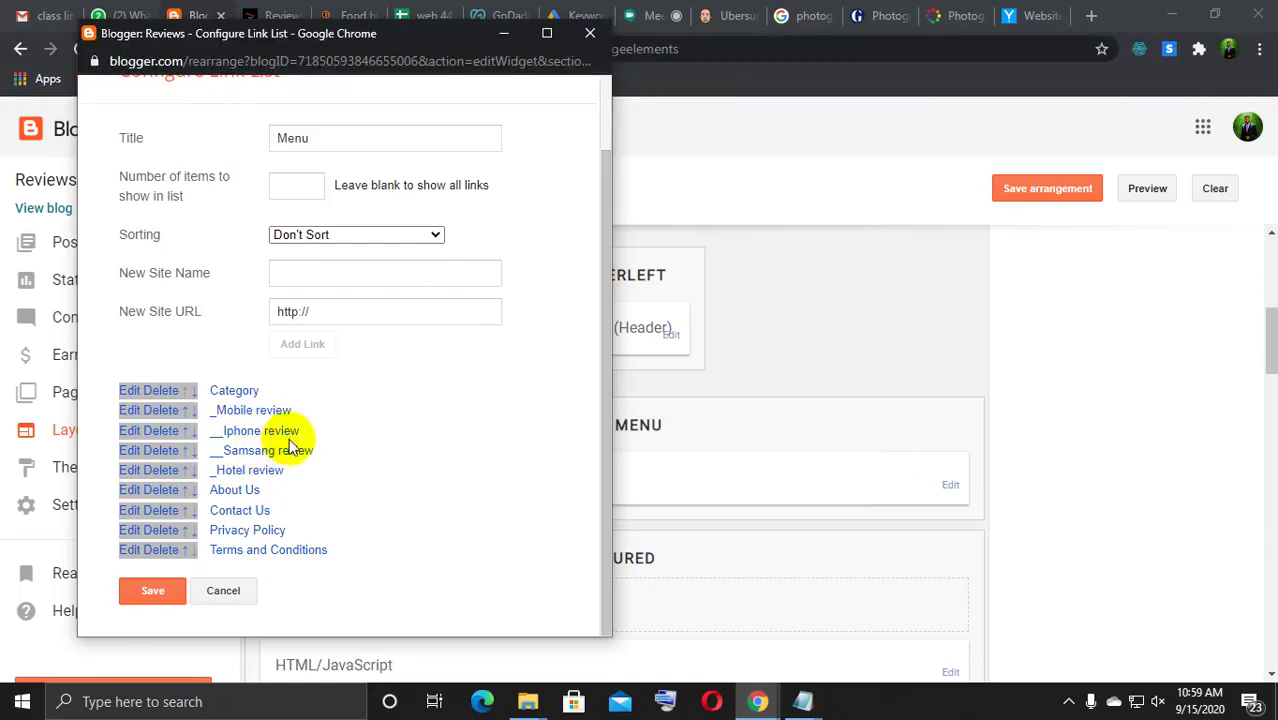
pyautogui.click(331, 268)
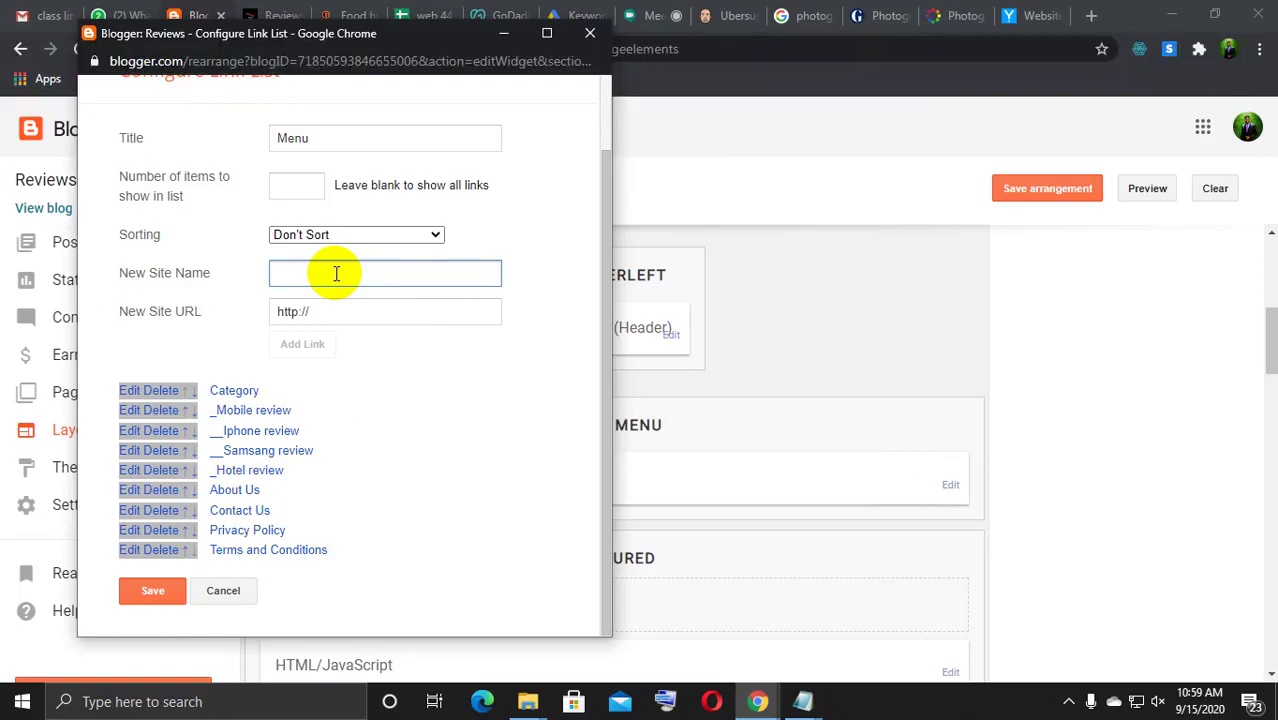
pyautogui.write('I')
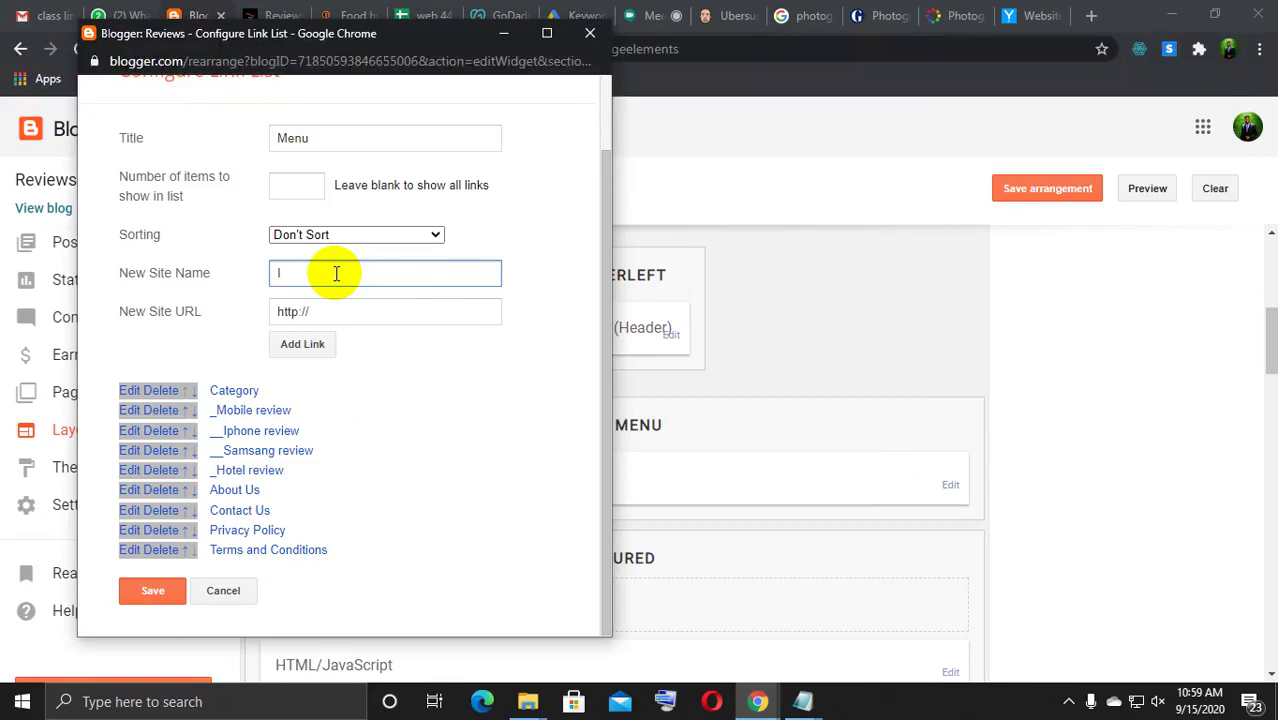
pyautogui.write('phone 11 pro')
# Prefix the Iphone 11pro link name with three underscores to make it a third-level menu item
pyautogui.moveTo(336, 274); pyautogui.dragTo(265, 273)
pyautogui.click(370, 326)
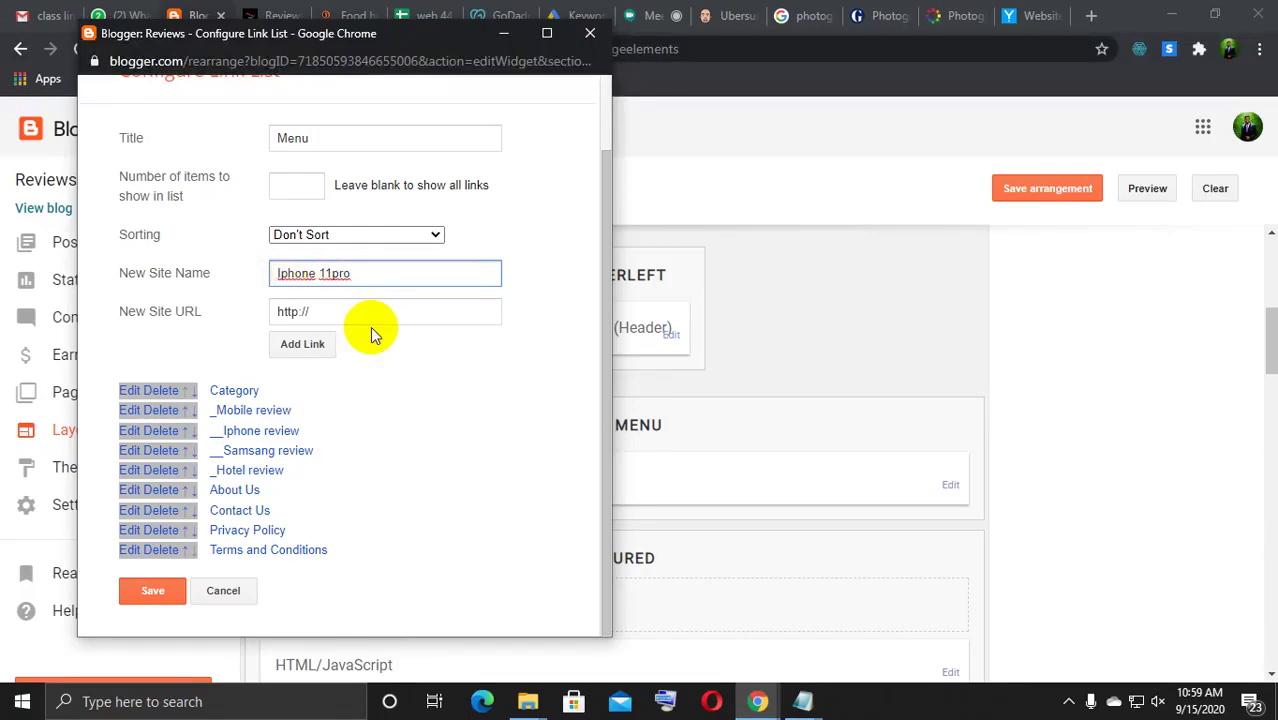
pyautogui.press('Home')
pyautogui.write('__')
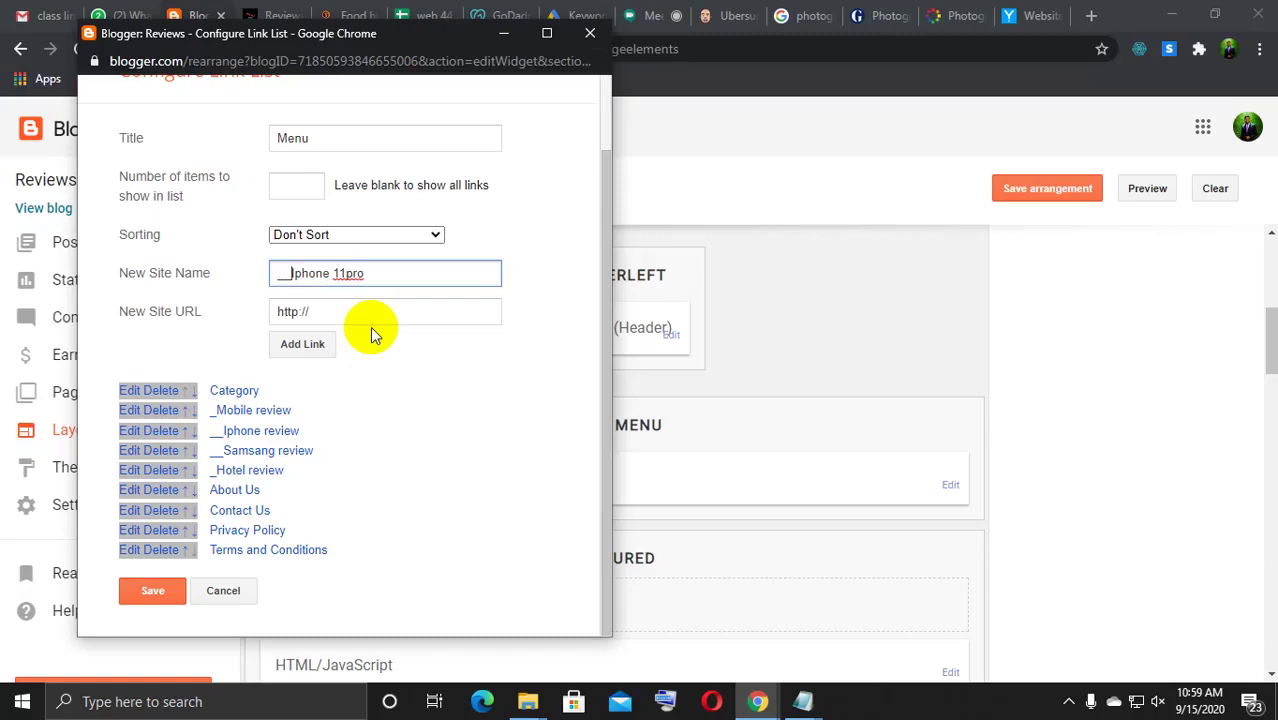
pyautogui.write('_')
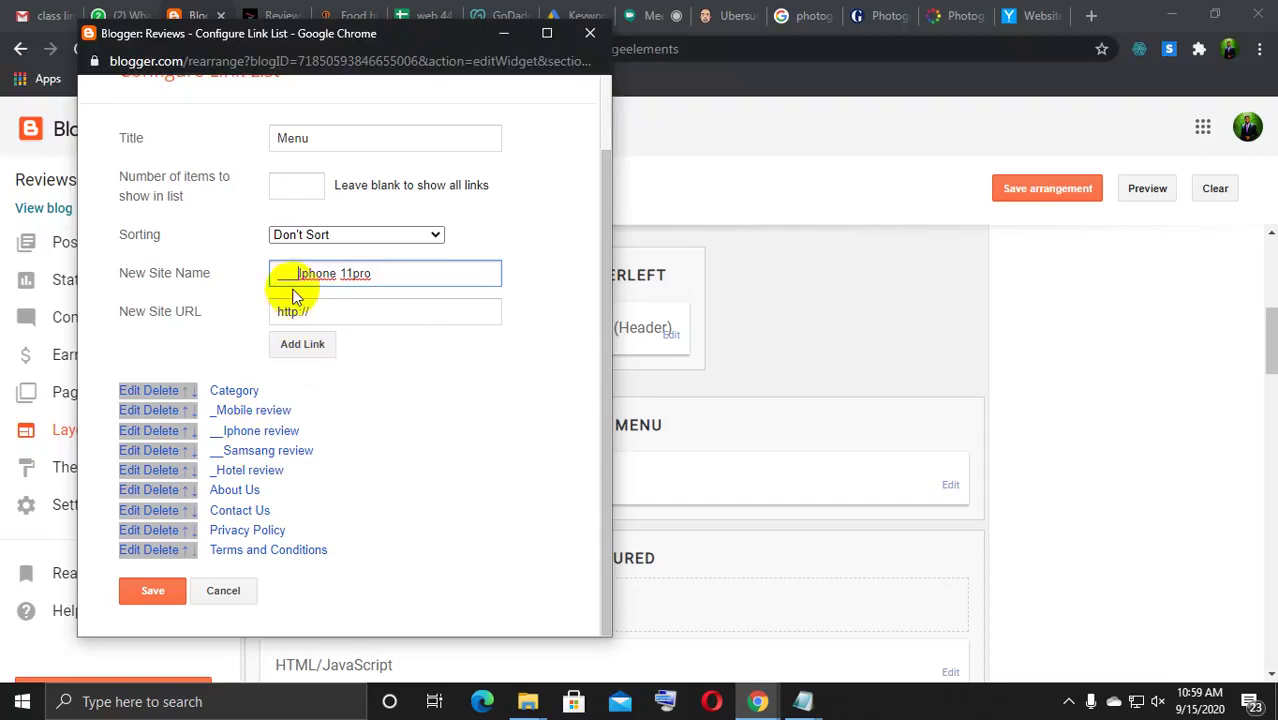
# Replace the Iphone 11pro link's default URL with # and add the link to the menu's link list
pyautogui.click(345, 318)
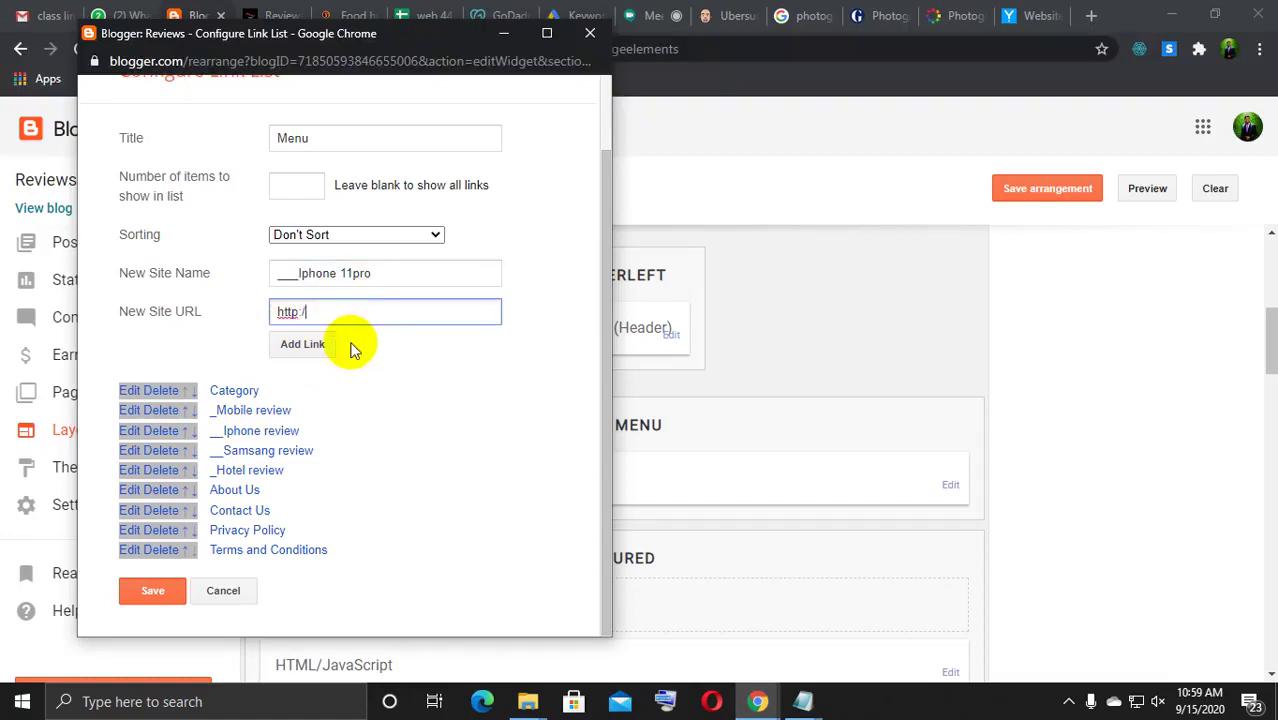
pyautogui.write('h')
pyautogui.press('BackSpace')
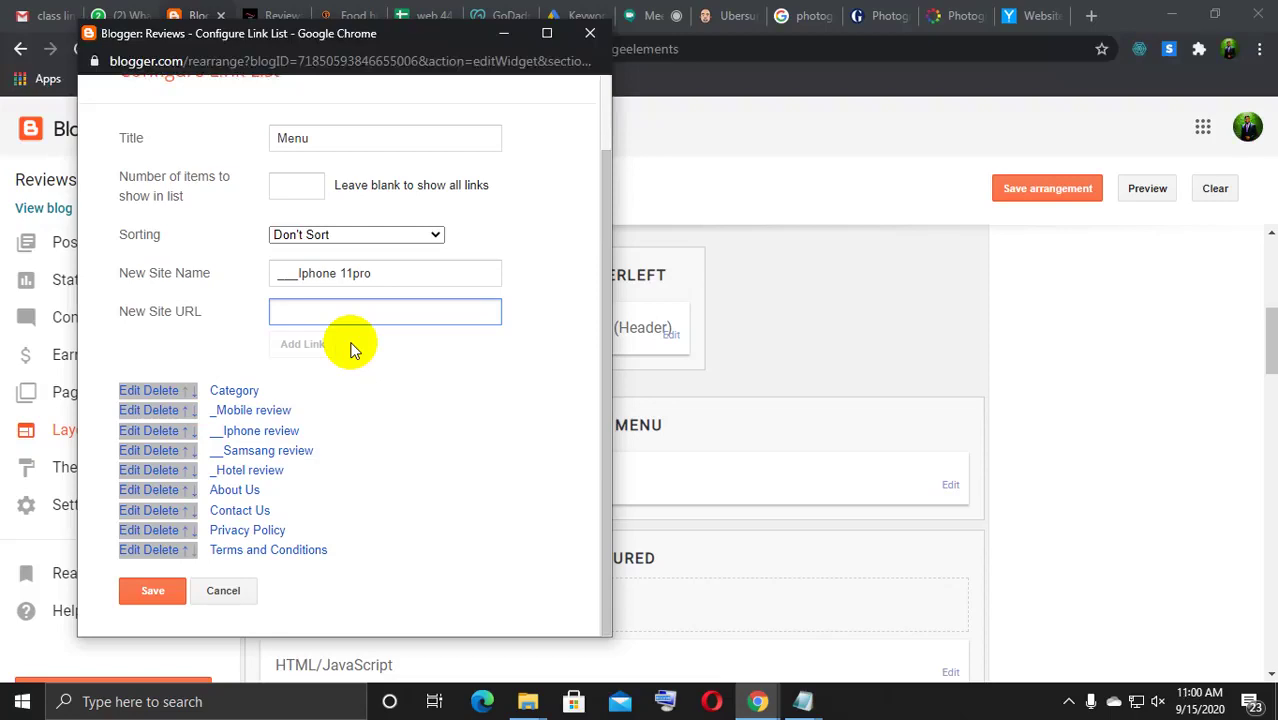
pyautogui.write('#')
pyautogui.click(303, 344)
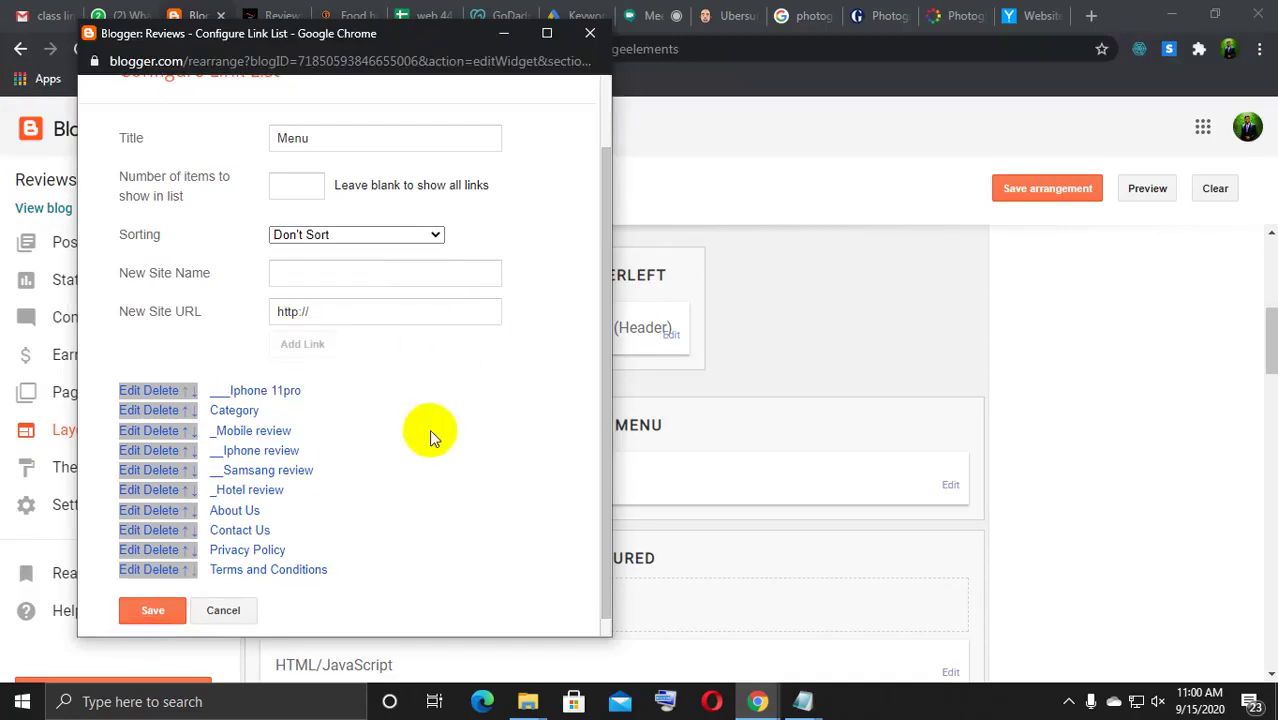
# Move the ___Iphone 11pro link down the list to sit directly below __Iphone review
pyautogui.click(195, 398)
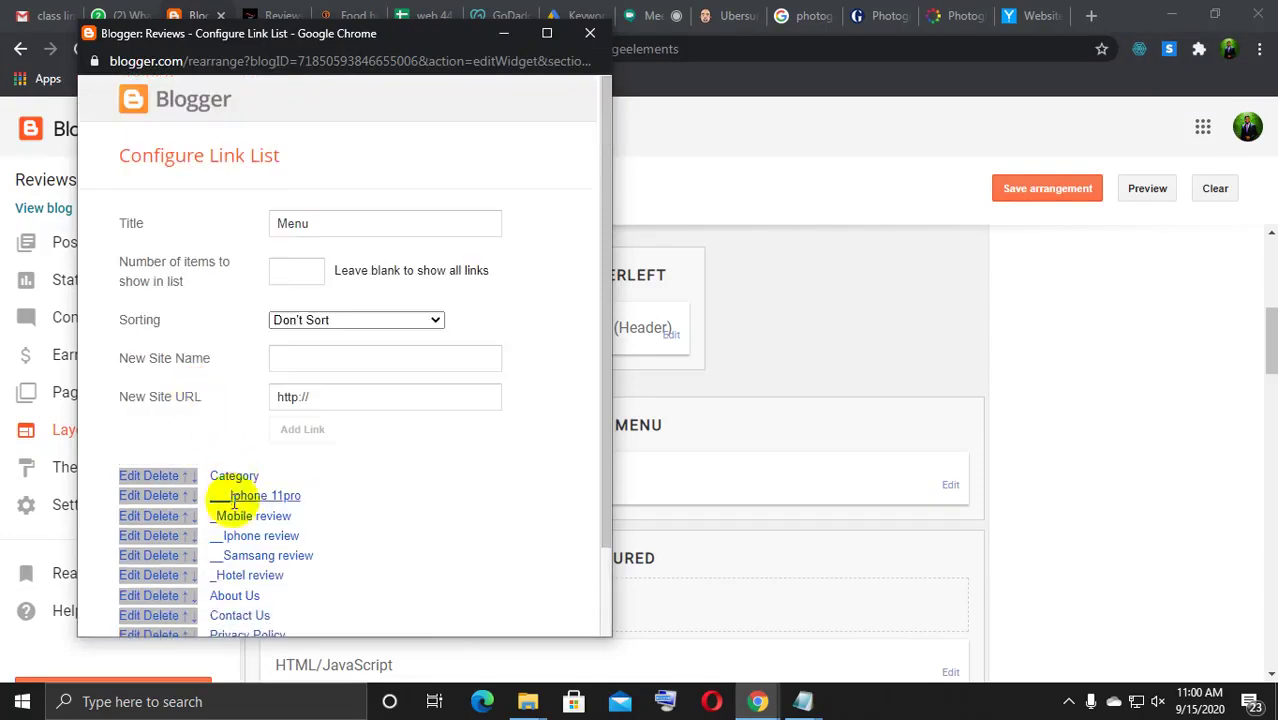
pyautogui.click(194, 502)
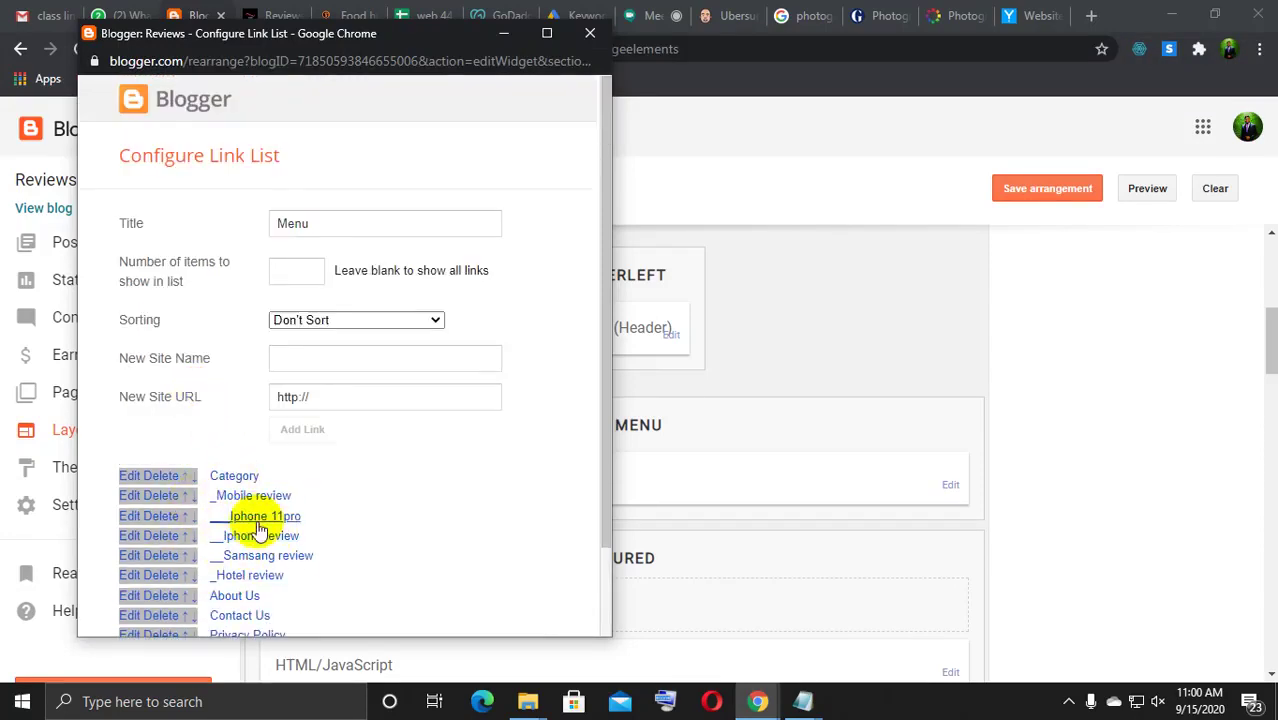
pyautogui.click(193, 516)
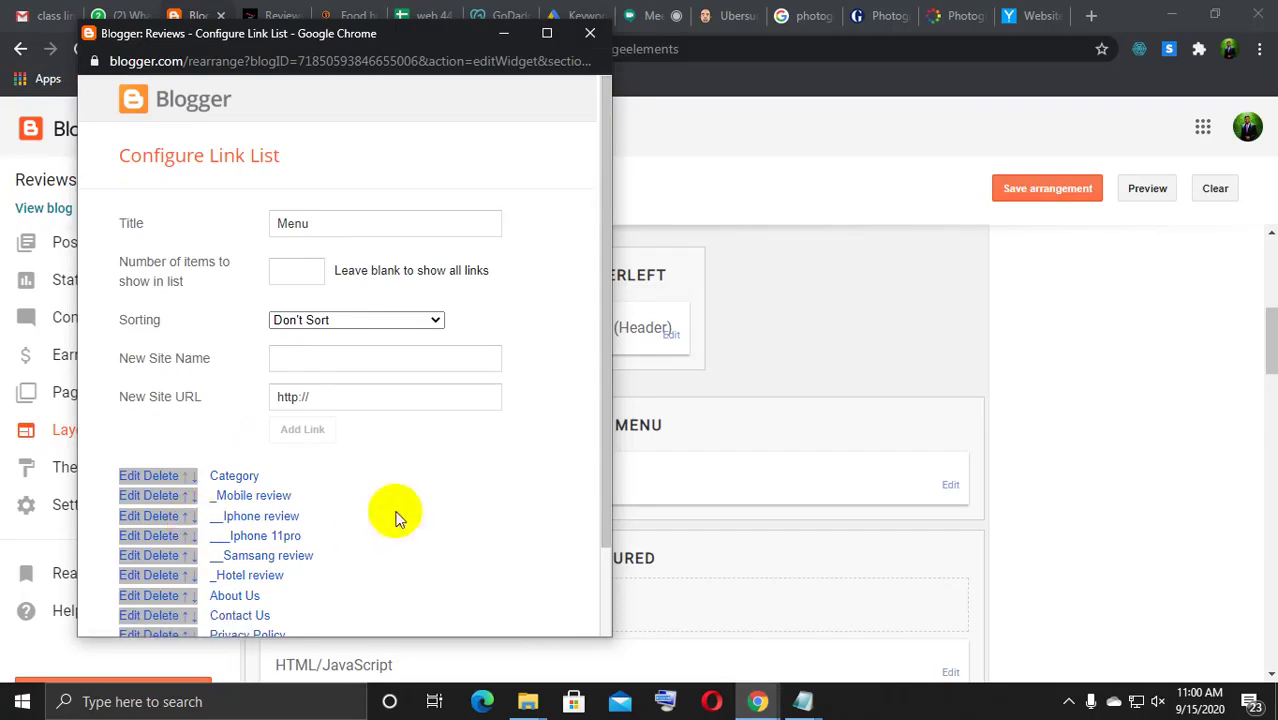
# Save the menu with the nested Iphone 11pro link, and save the layout arrangement
pyautogui.scroll(-2, 451, 471)
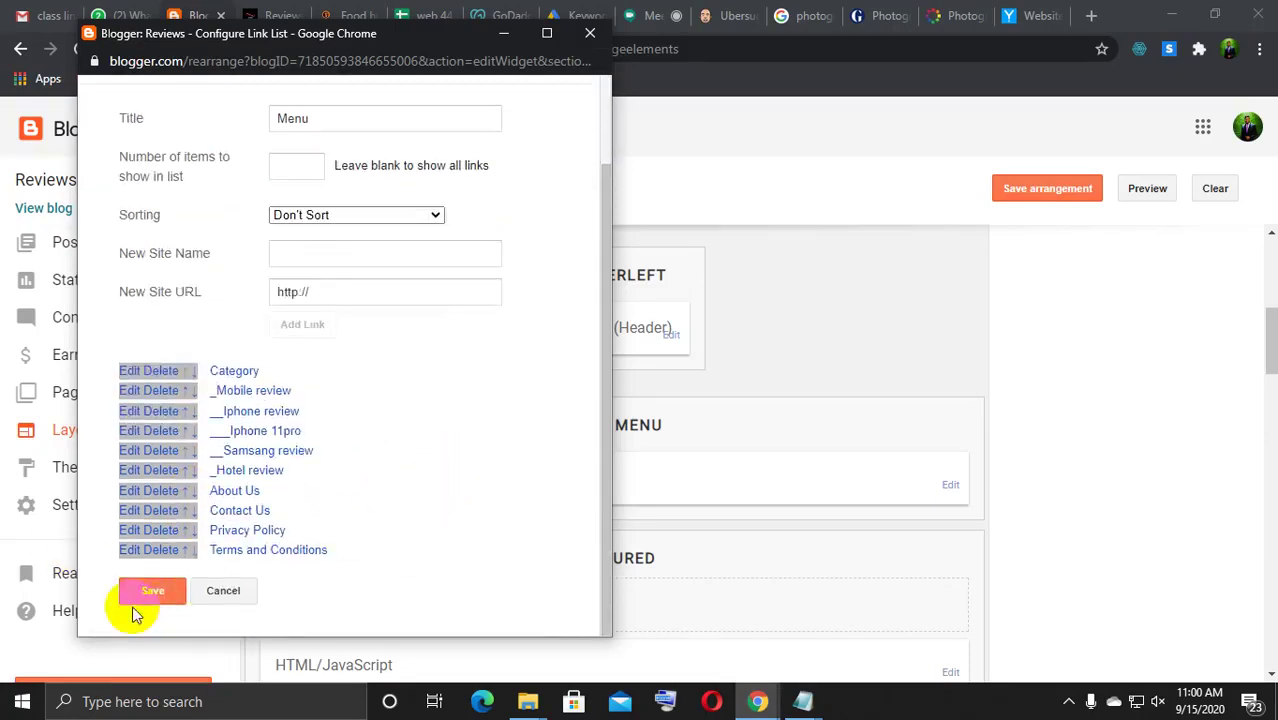
pyautogui.click(150, 596)
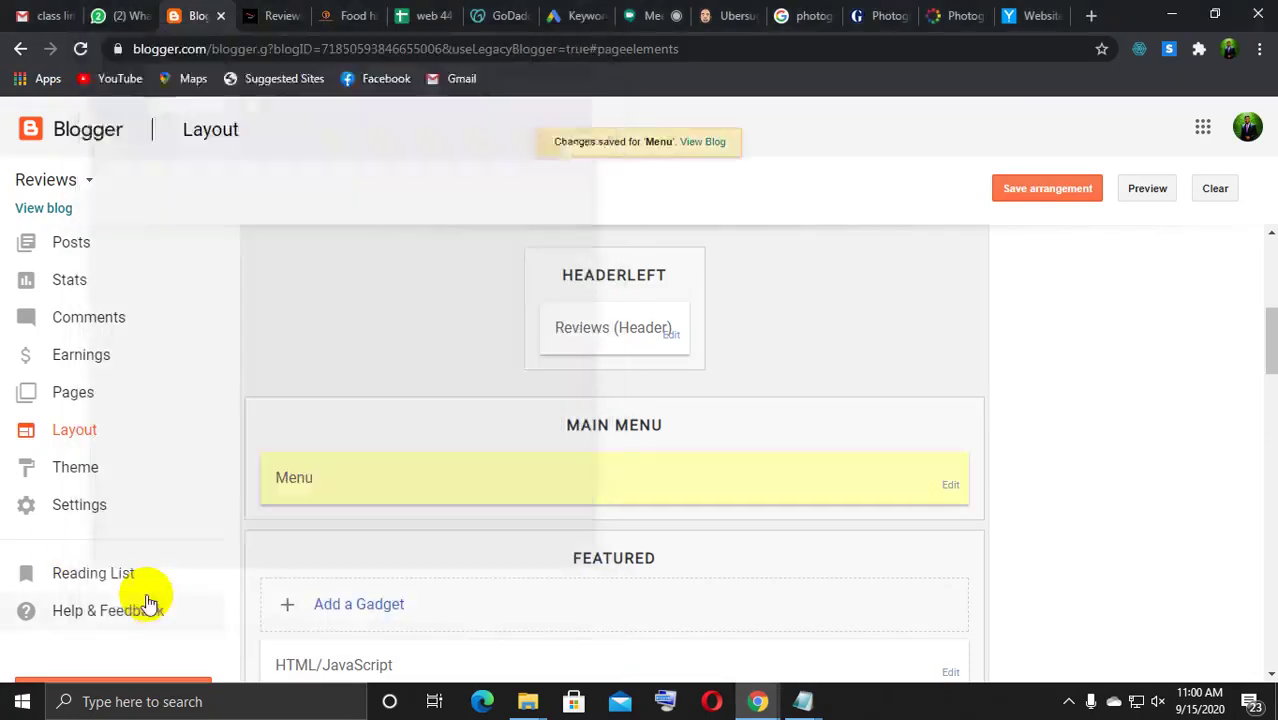
pyautogui.click(1004, 192)
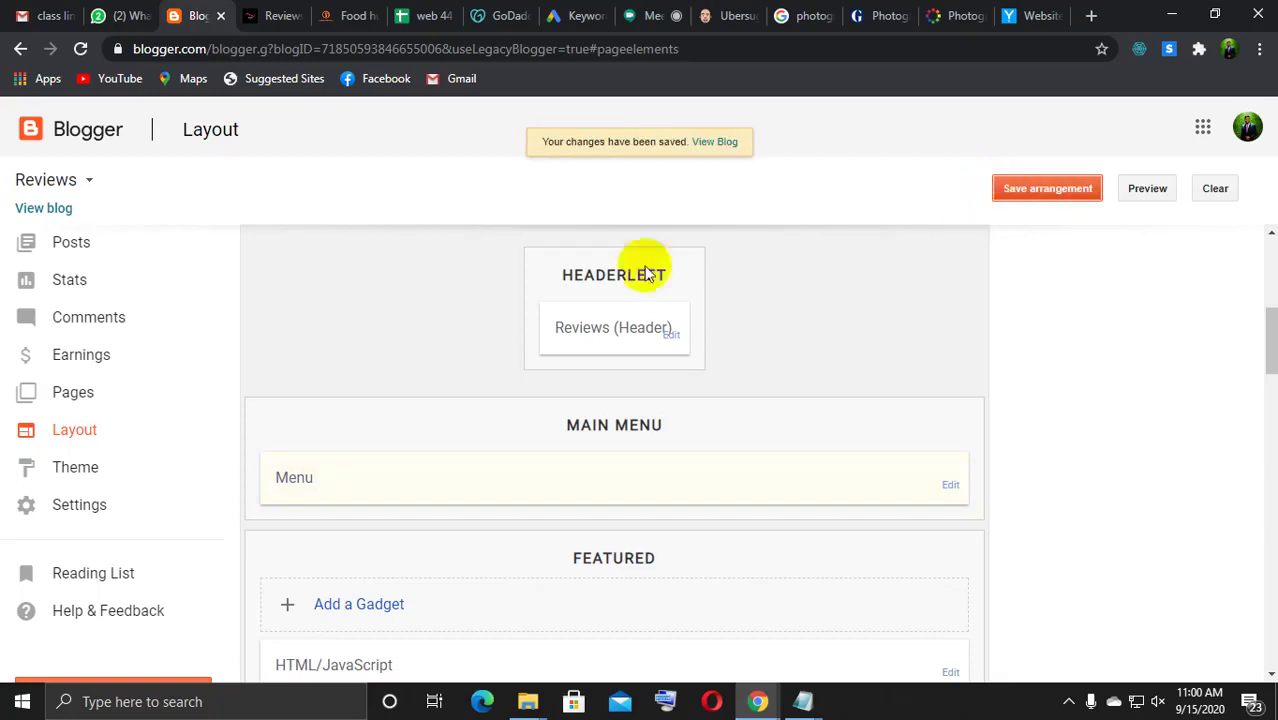
# Reload the Reviews blog and expand the Category drop-down through Mobile review to check its nested items
pyautogui.click(282, 15)
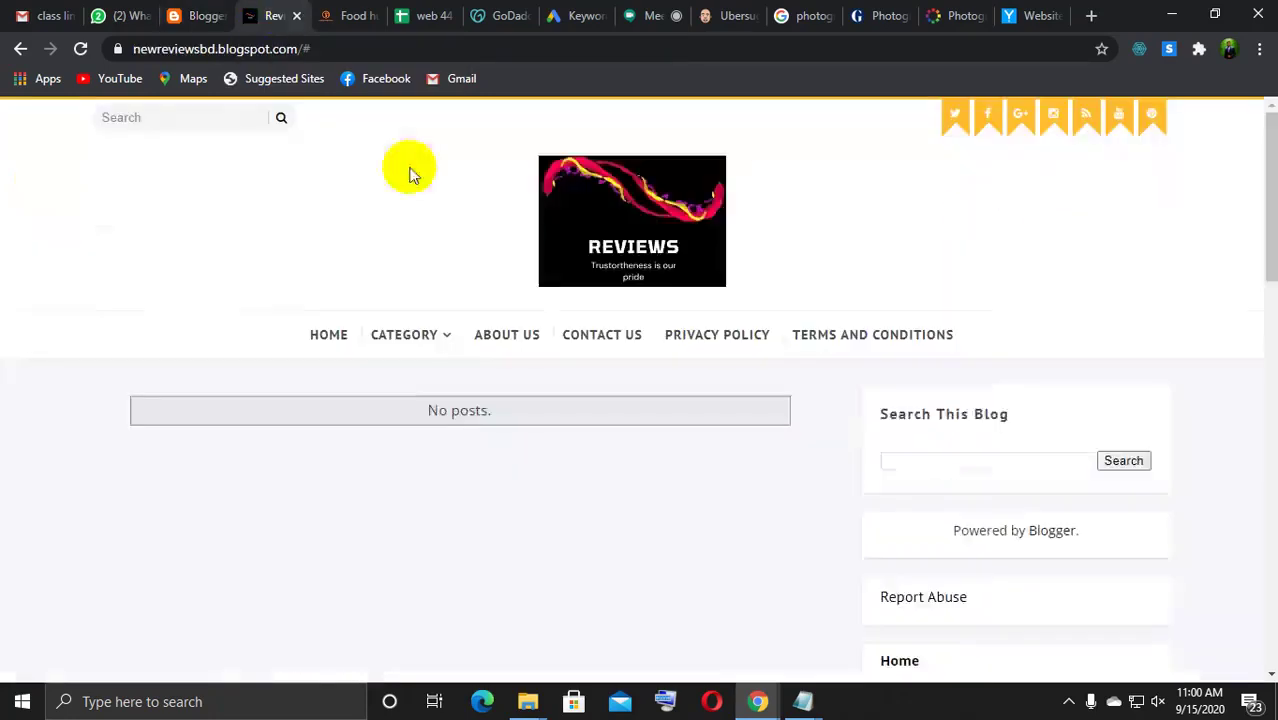
pyautogui.click(81, 49)
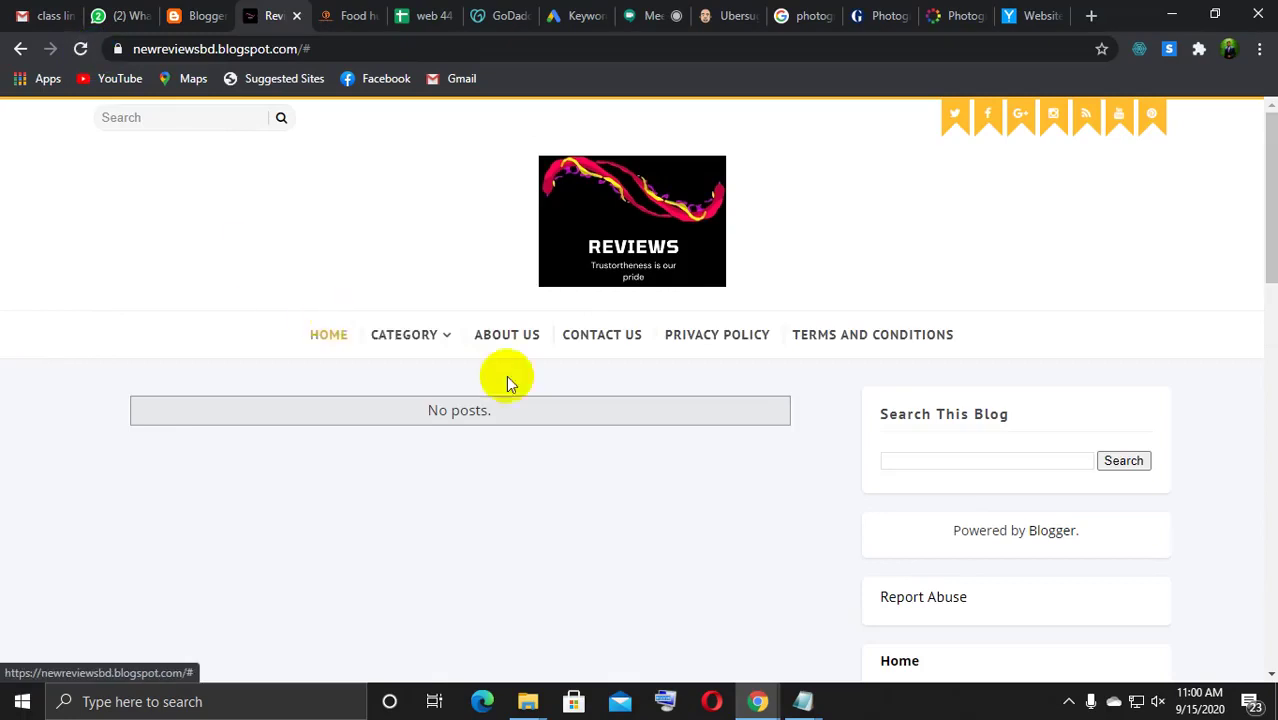
pyautogui.moveTo(391, 340)
pyautogui.moveTo(451, 374)
pyautogui.moveTo(563, 382)
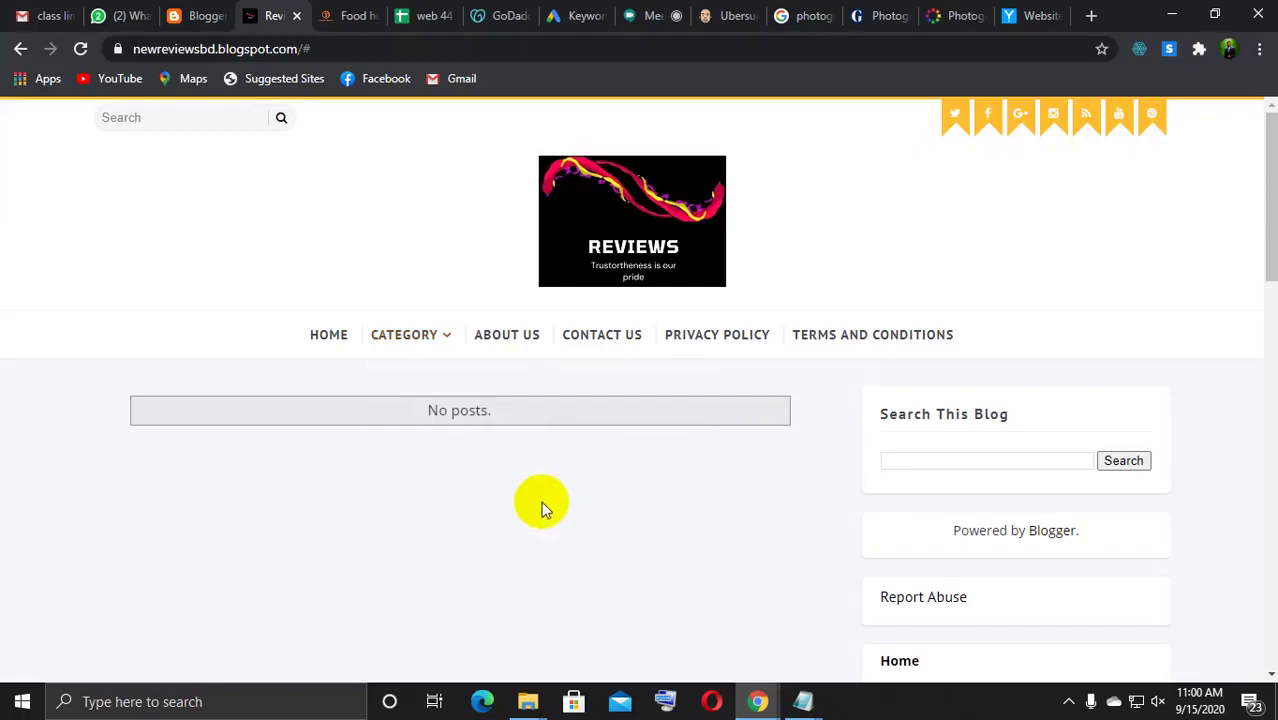
# Open the Mobile review link from the Category drop-down, look over its page, and expand the Category submenus again
pyautogui.click(405, 378)
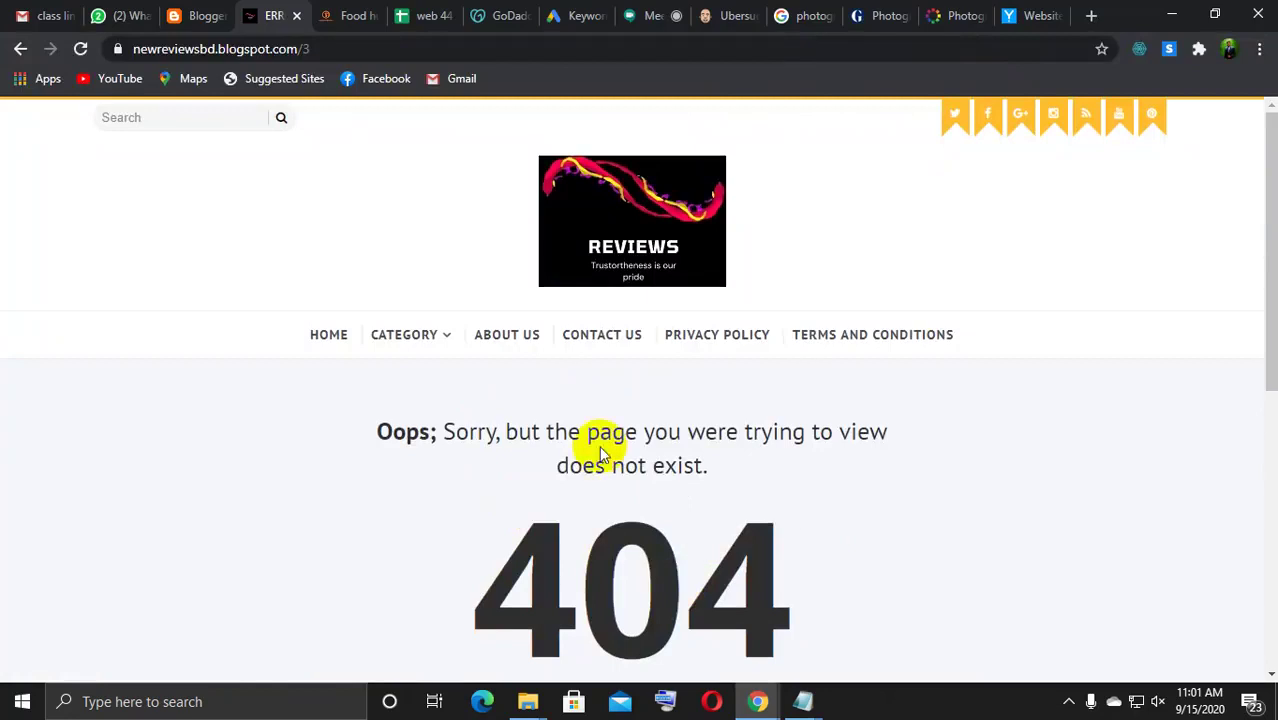
pyautogui.scroll(-3, 557, 403)
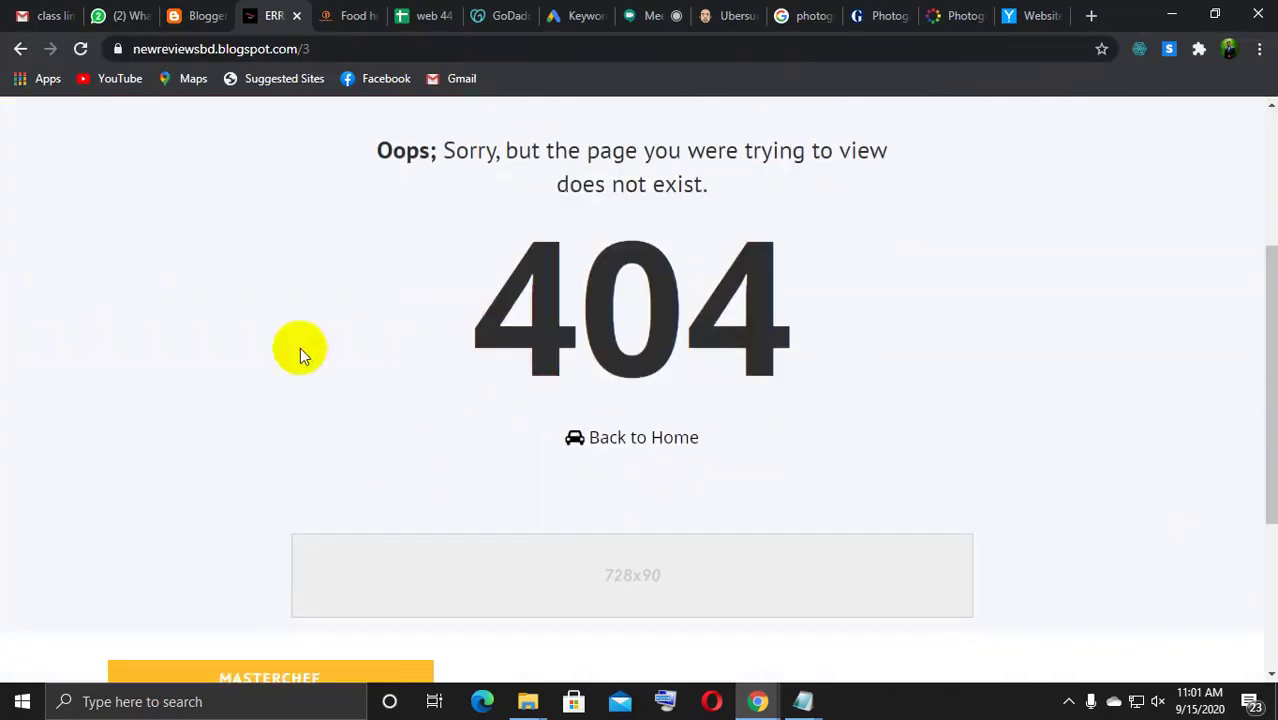
pyautogui.scroll(3, 431, 385)
pyautogui.click(398, 337)
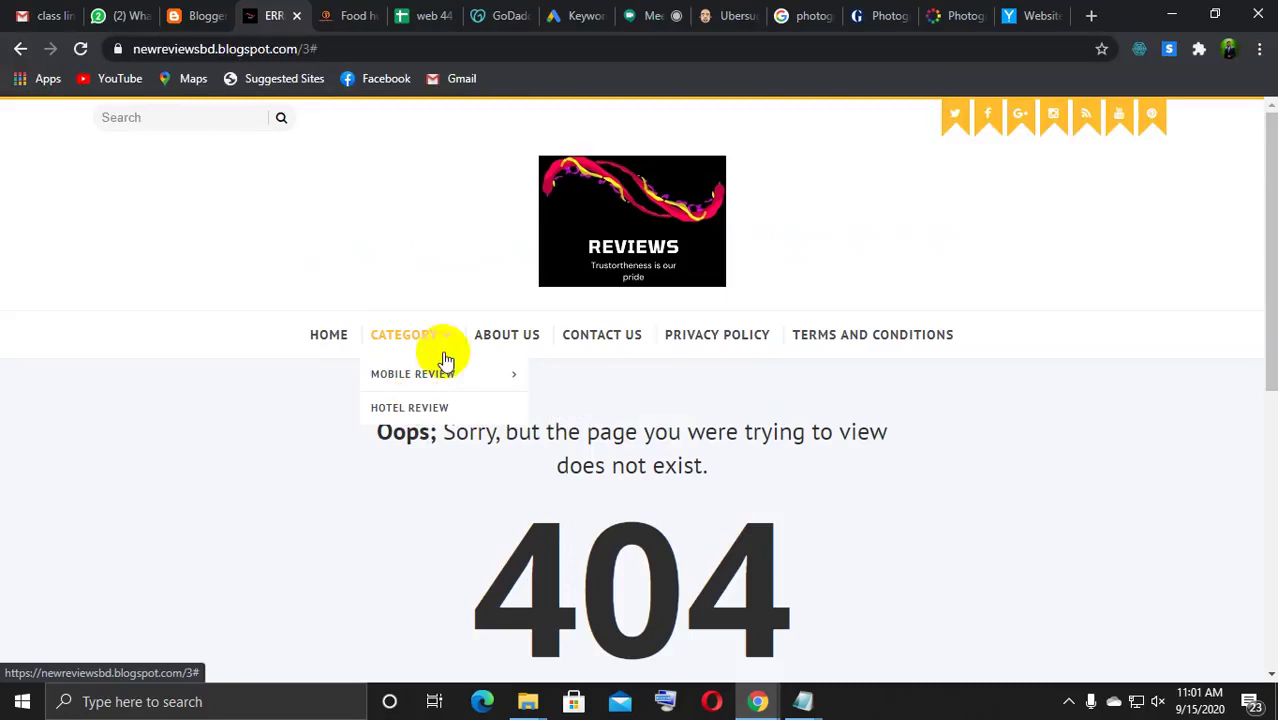
pyautogui.moveTo(505, 371)
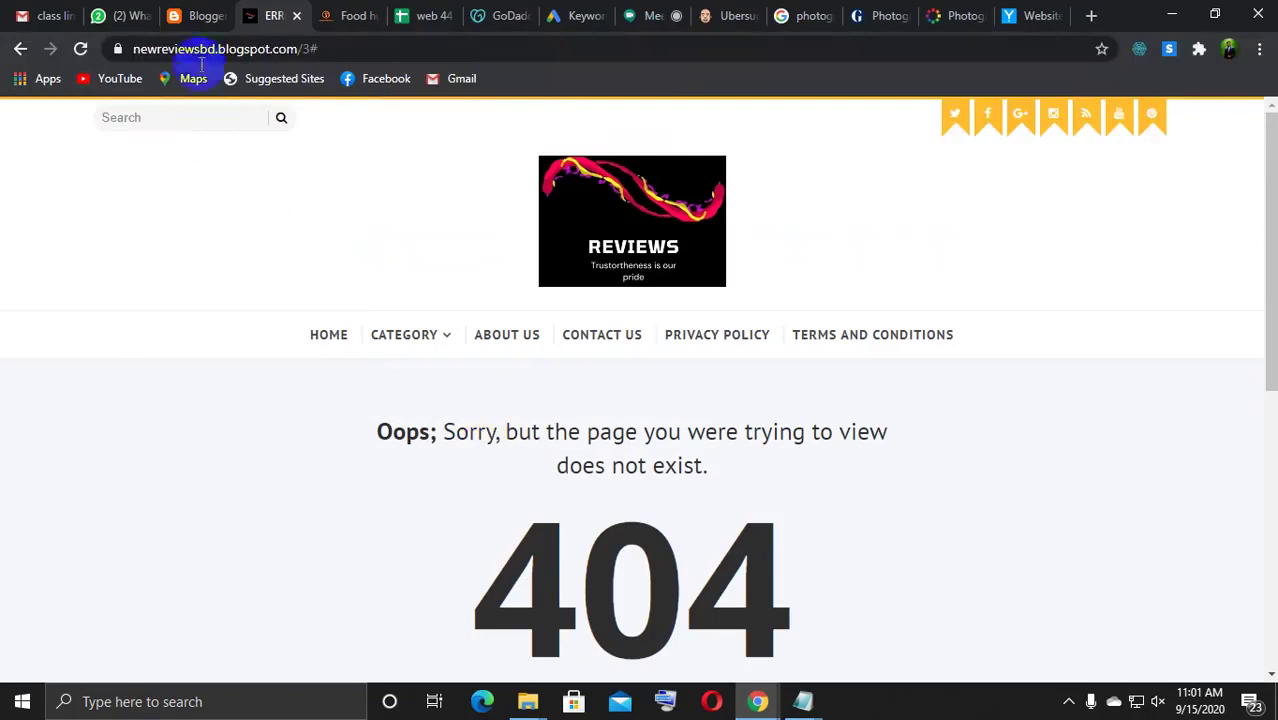
# Return to Blogger and review the blog's list of all pages and its overview stats, including traffic sources and audience
pyautogui.click(201, 27)
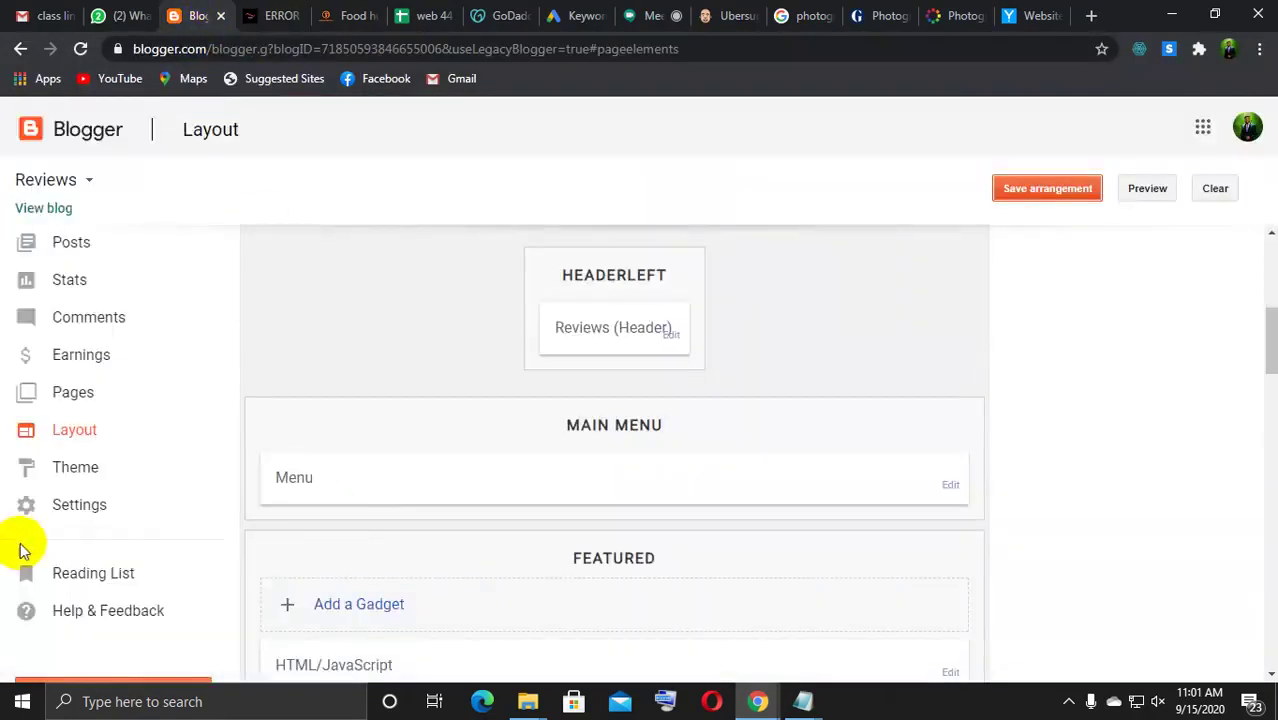
pyautogui.click(88, 405)
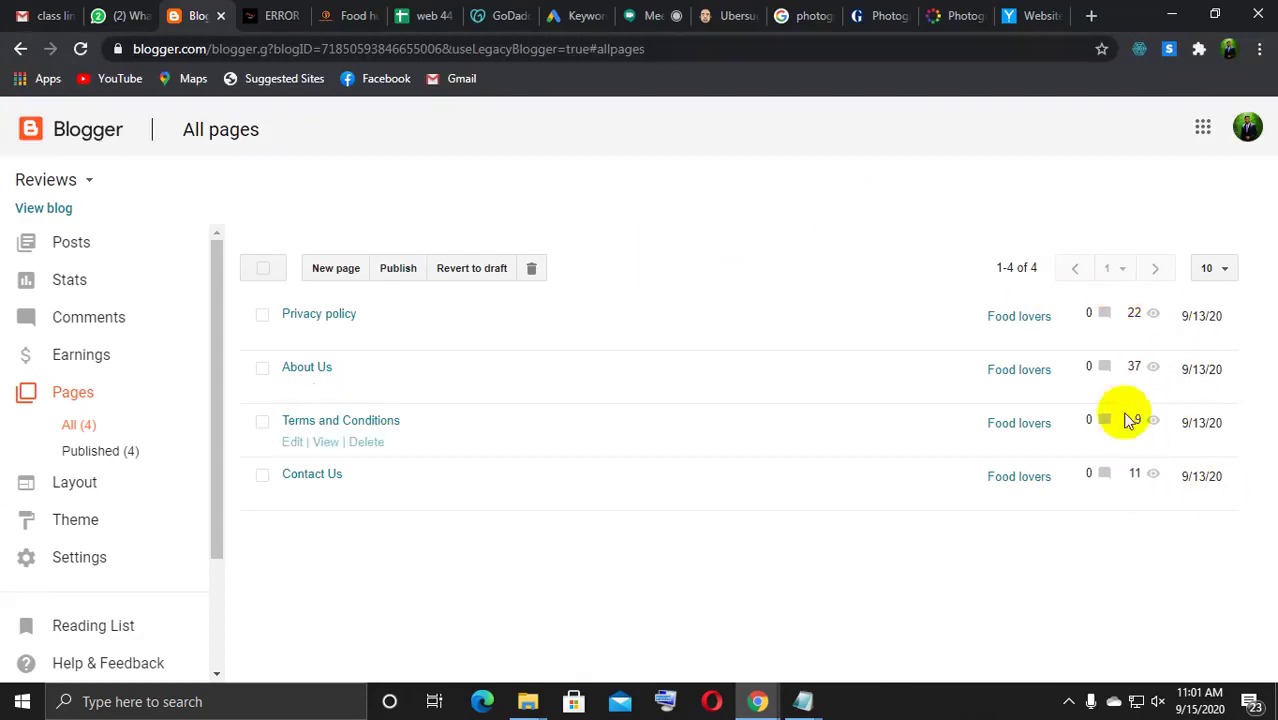
pyautogui.click(28, 282)
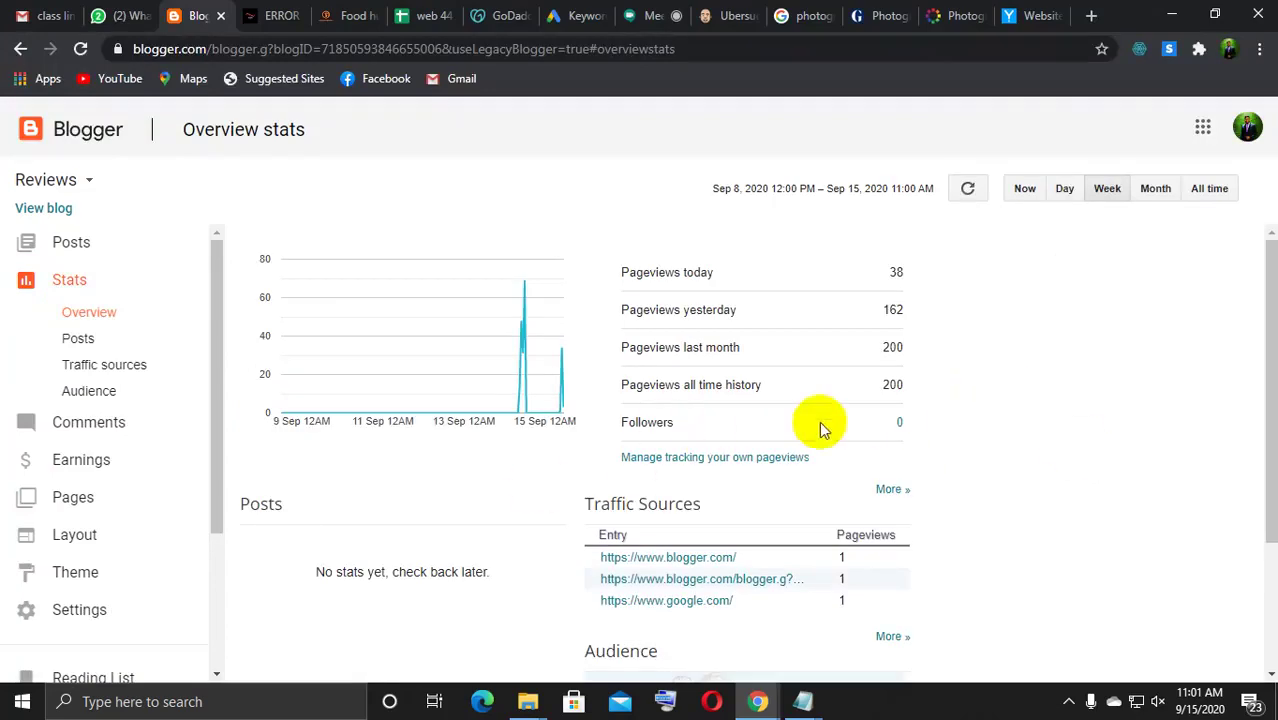
pyautogui.scroll(-1, 986, 364)
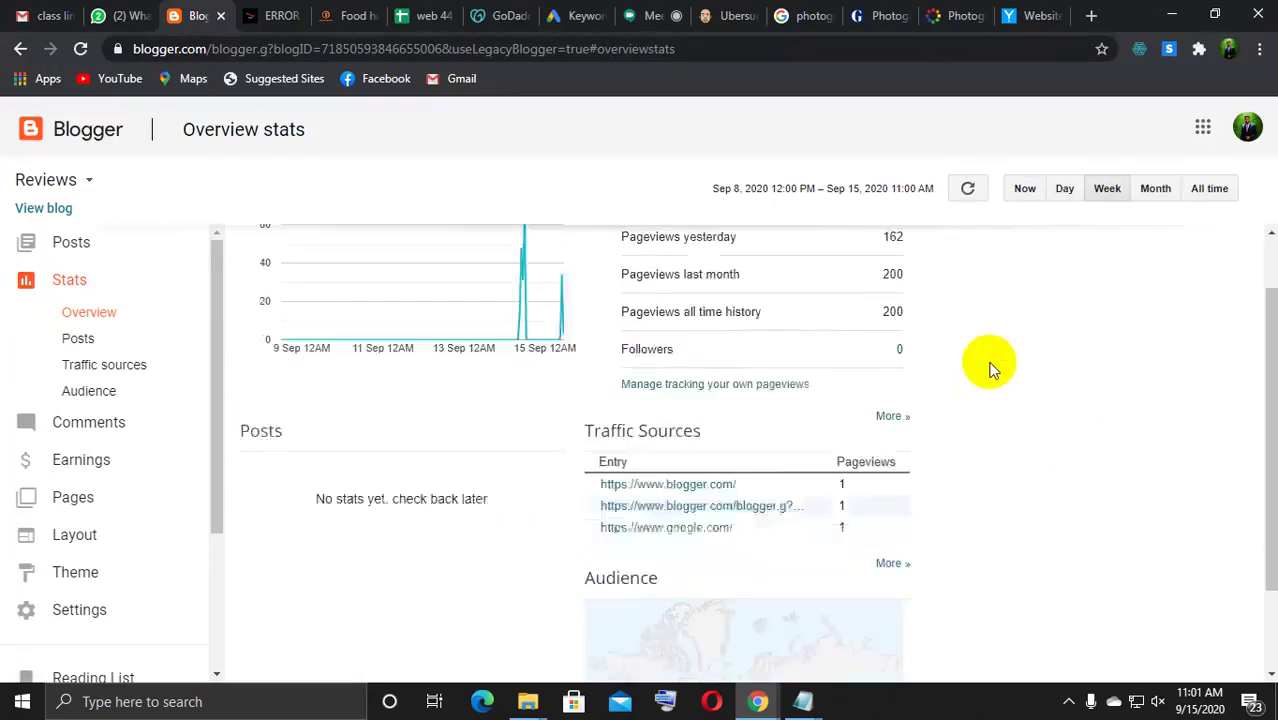
pyautogui.scroll(-1, 989, 368)
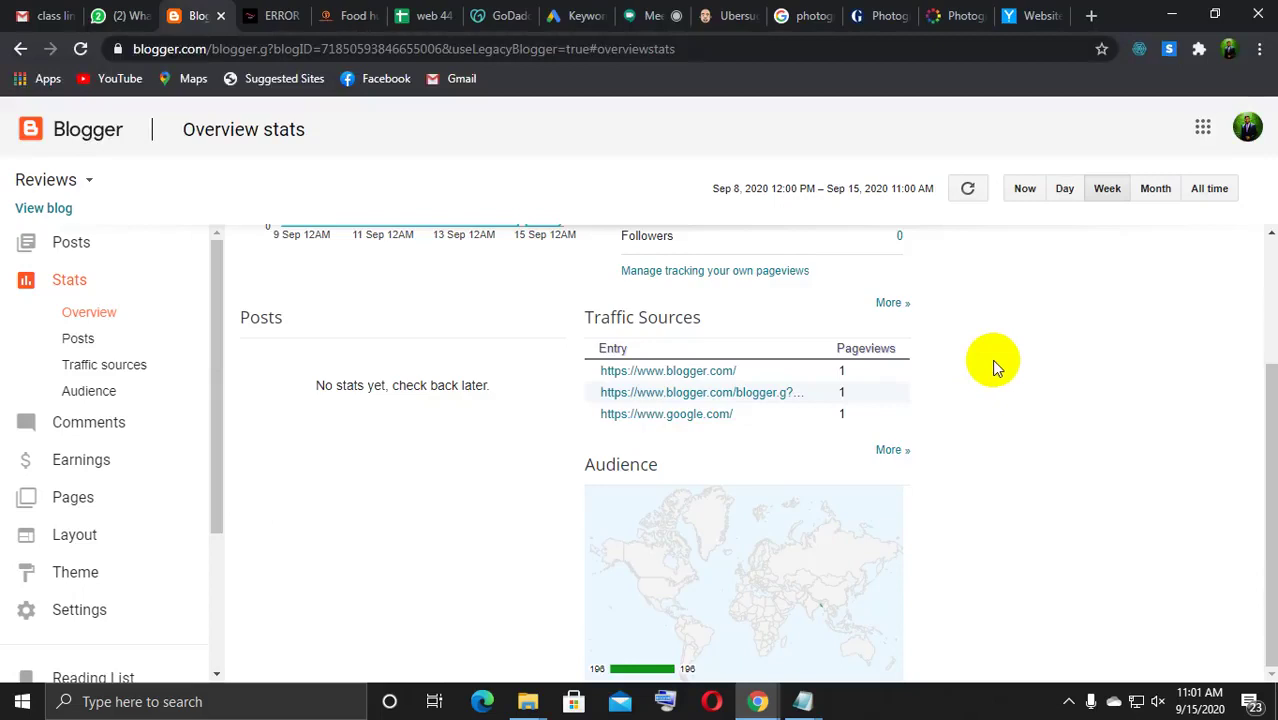
pyautogui.scroll(2, 993, 366)
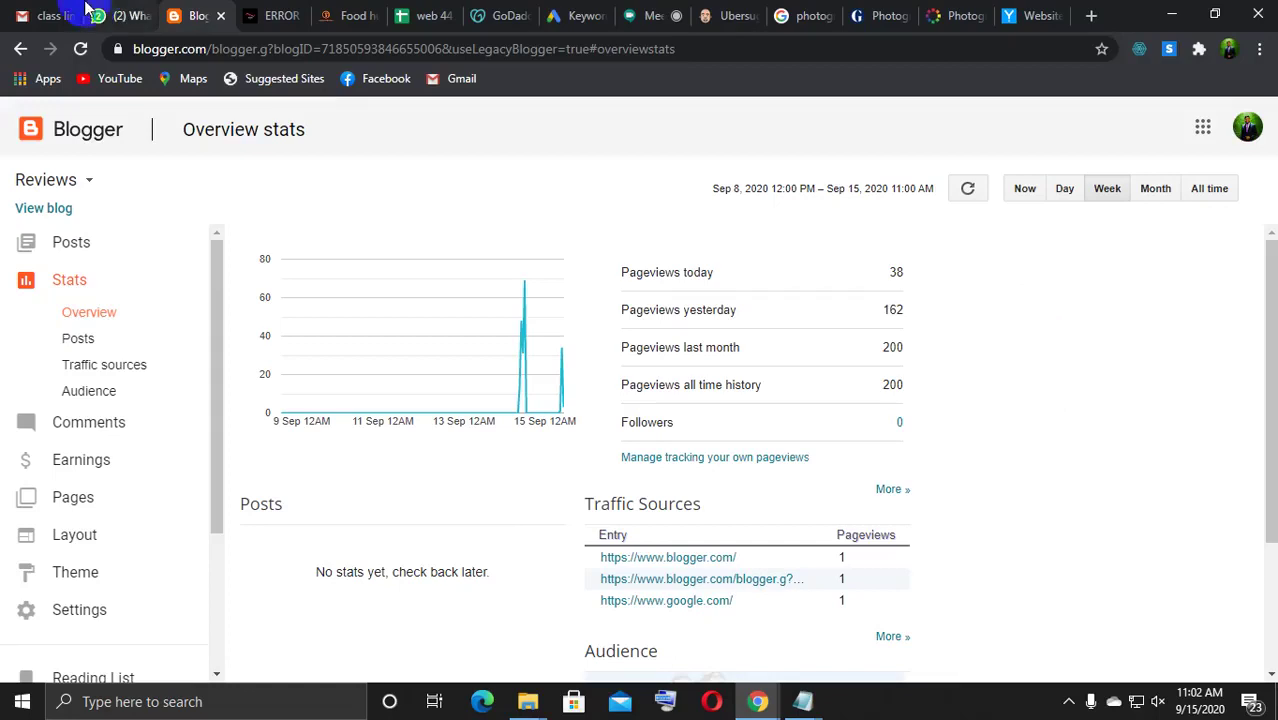
# Switch to the Google Meet call and view the meeting participants
pyautogui.click(311, 9)
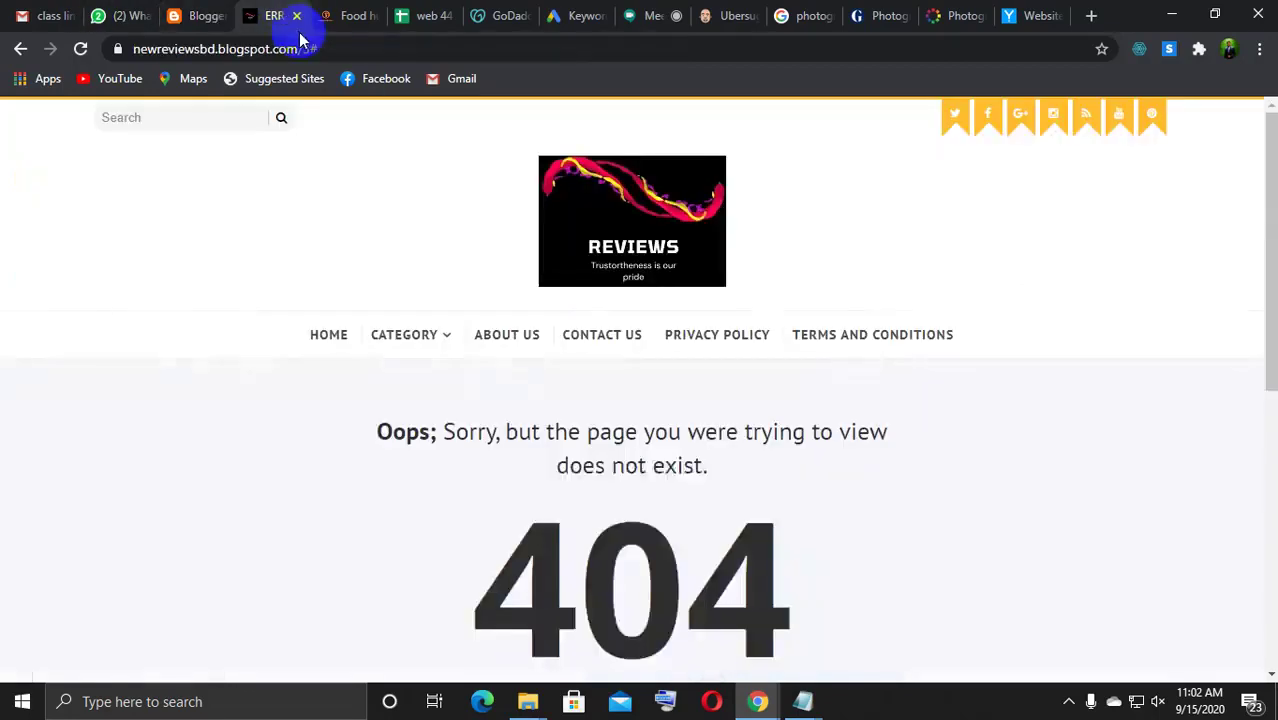
pyautogui.click(634, 15)
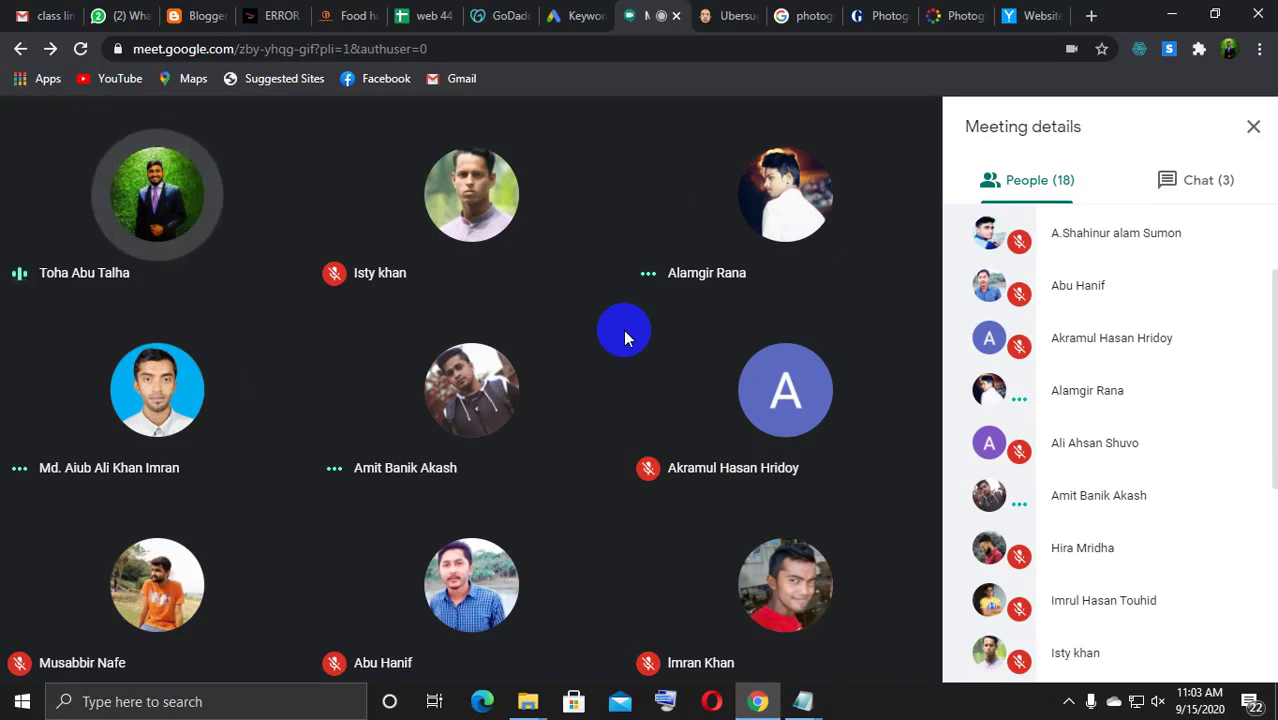
pyautogui.moveTo(680, 293)
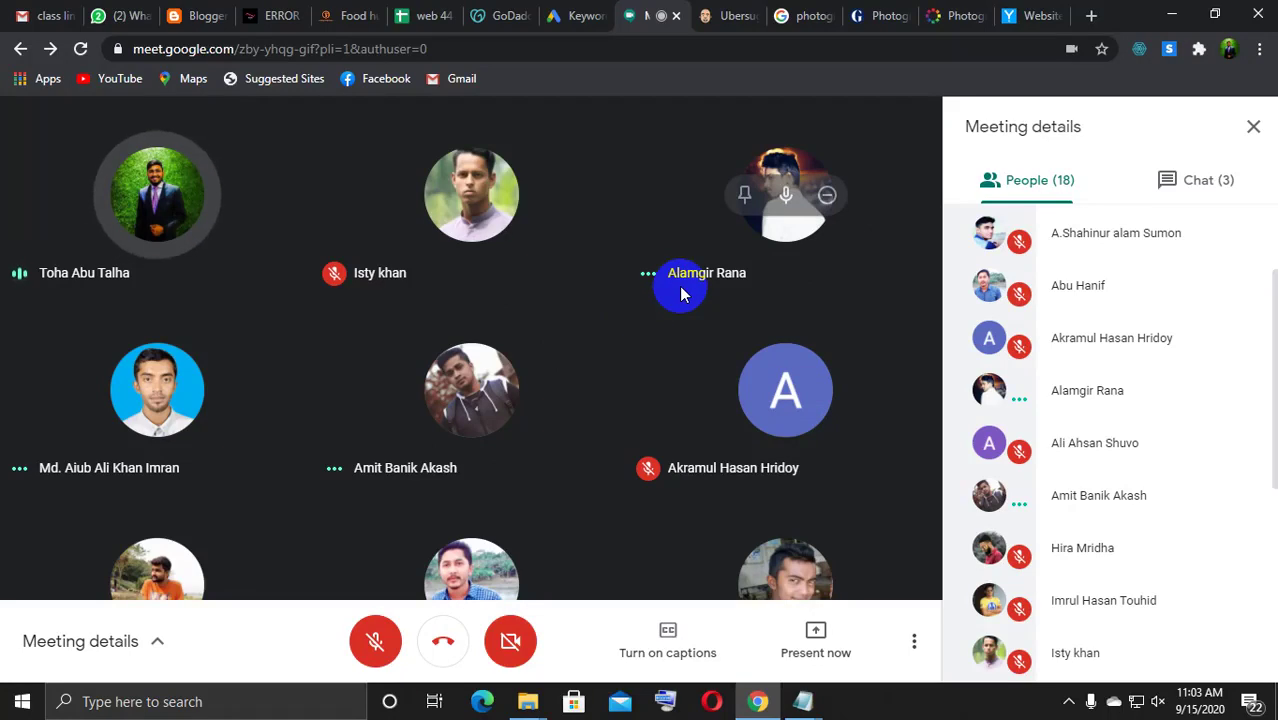
pyautogui.moveTo(442, 374)
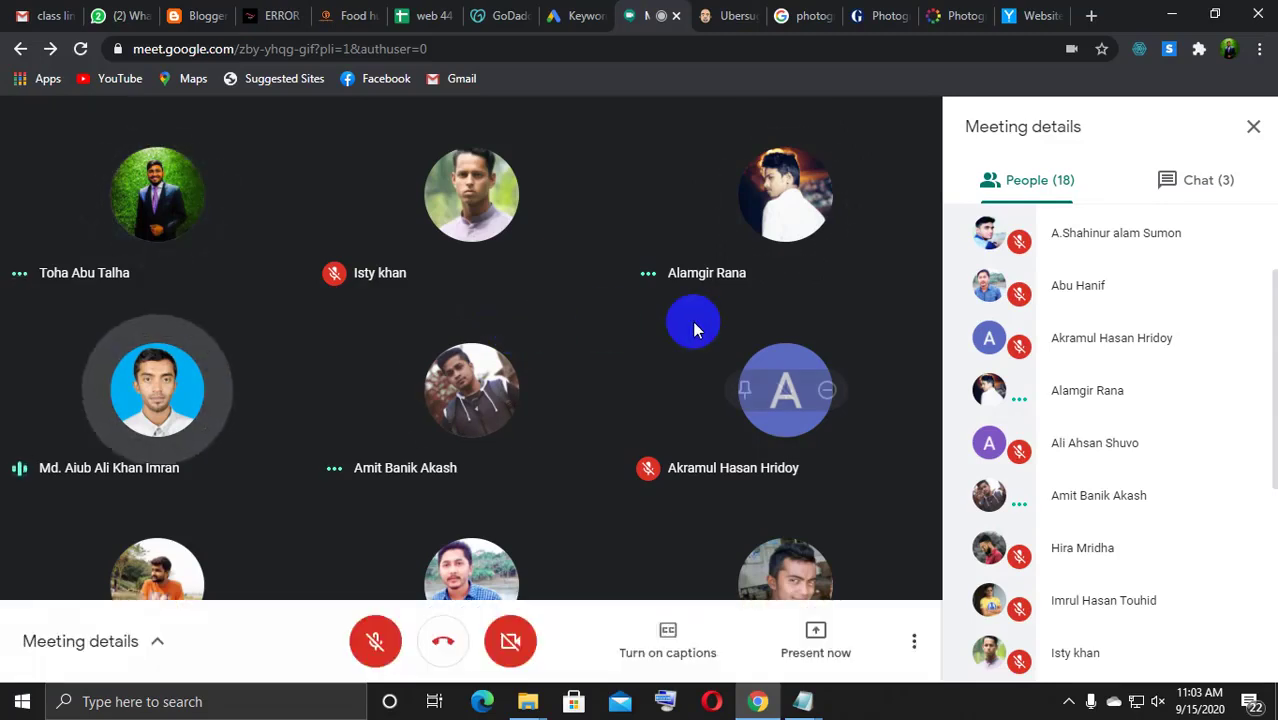
pyautogui.moveTo(692, 320)
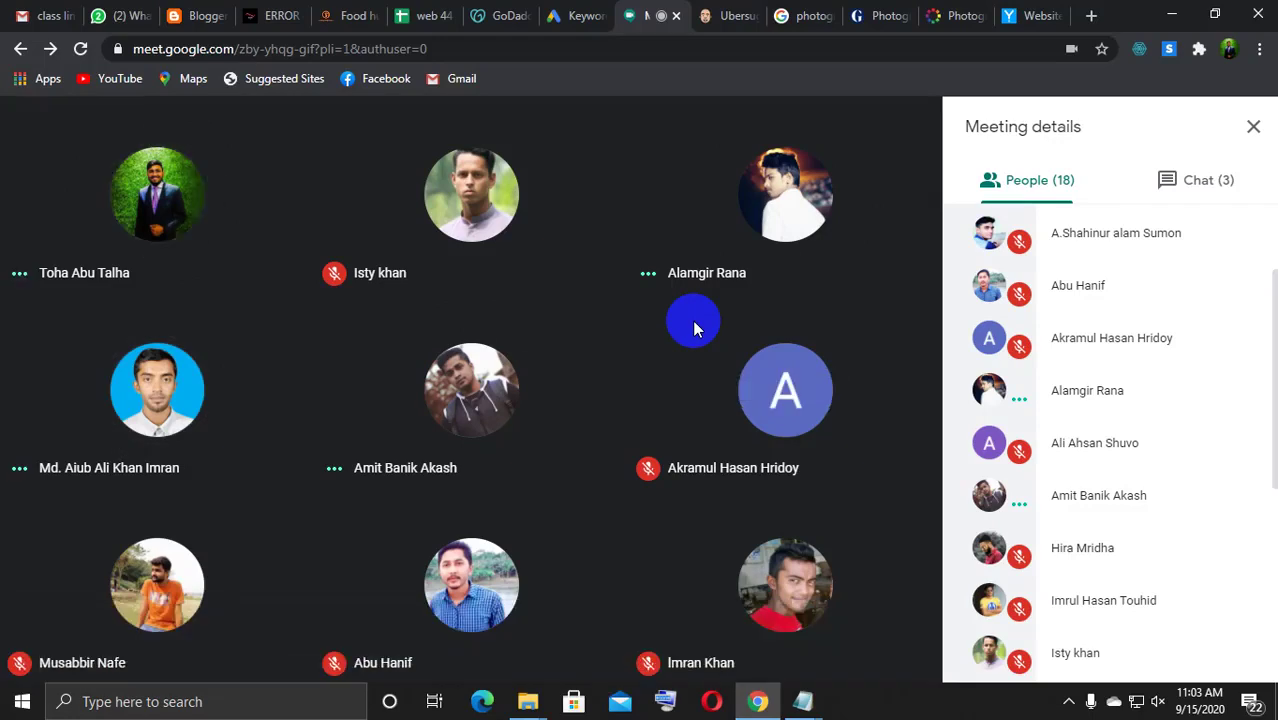
pyautogui.moveTo(612, 324)
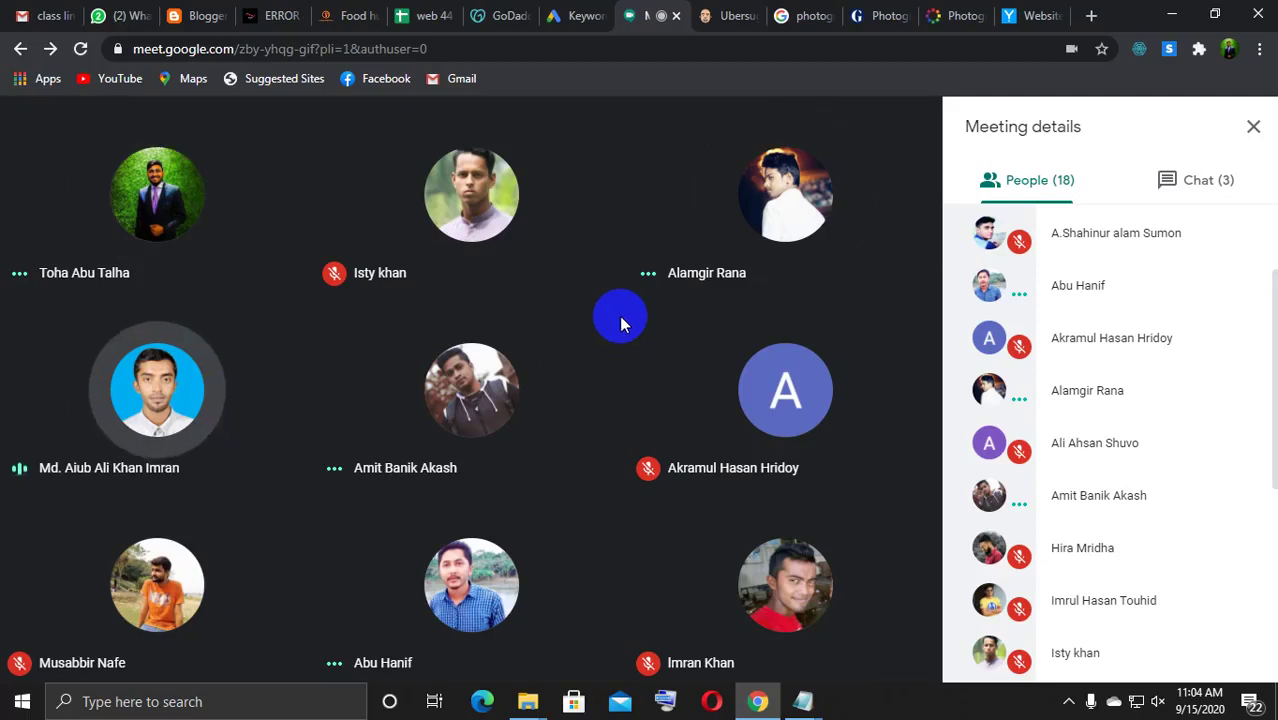
pyautogui.moveTo(617, 355)
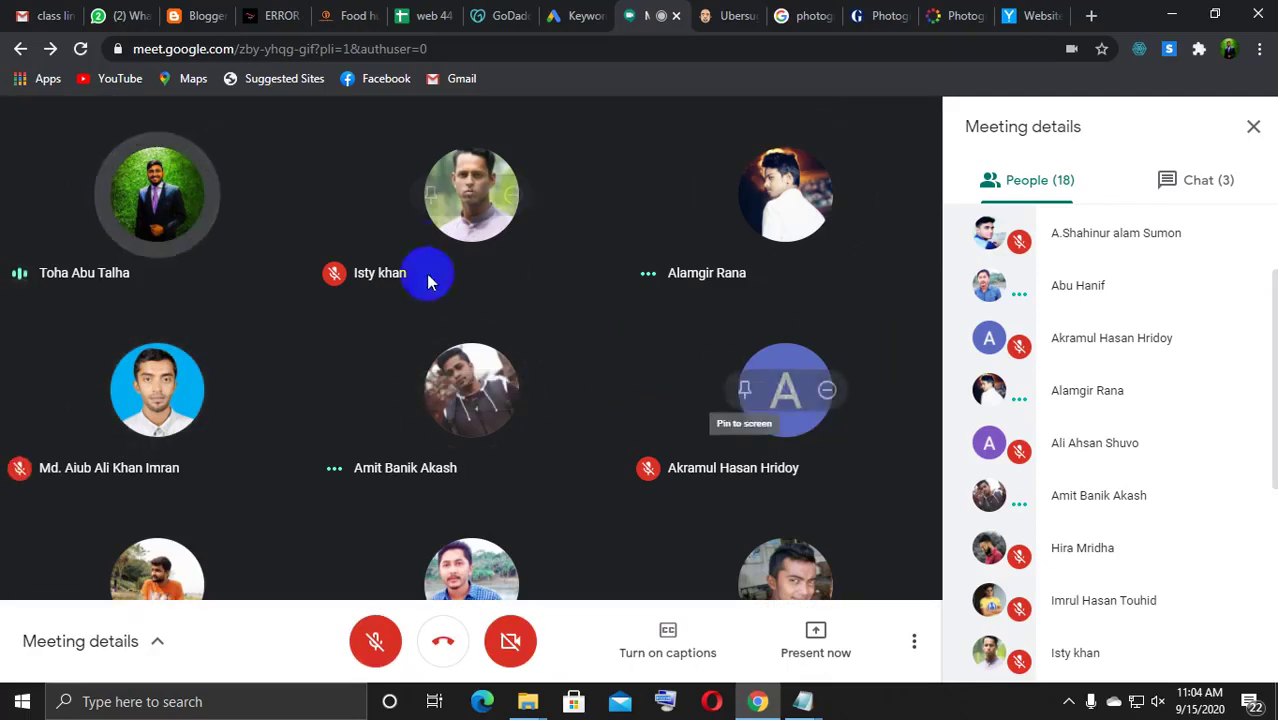
pyautogui.moveTo(654, 229)
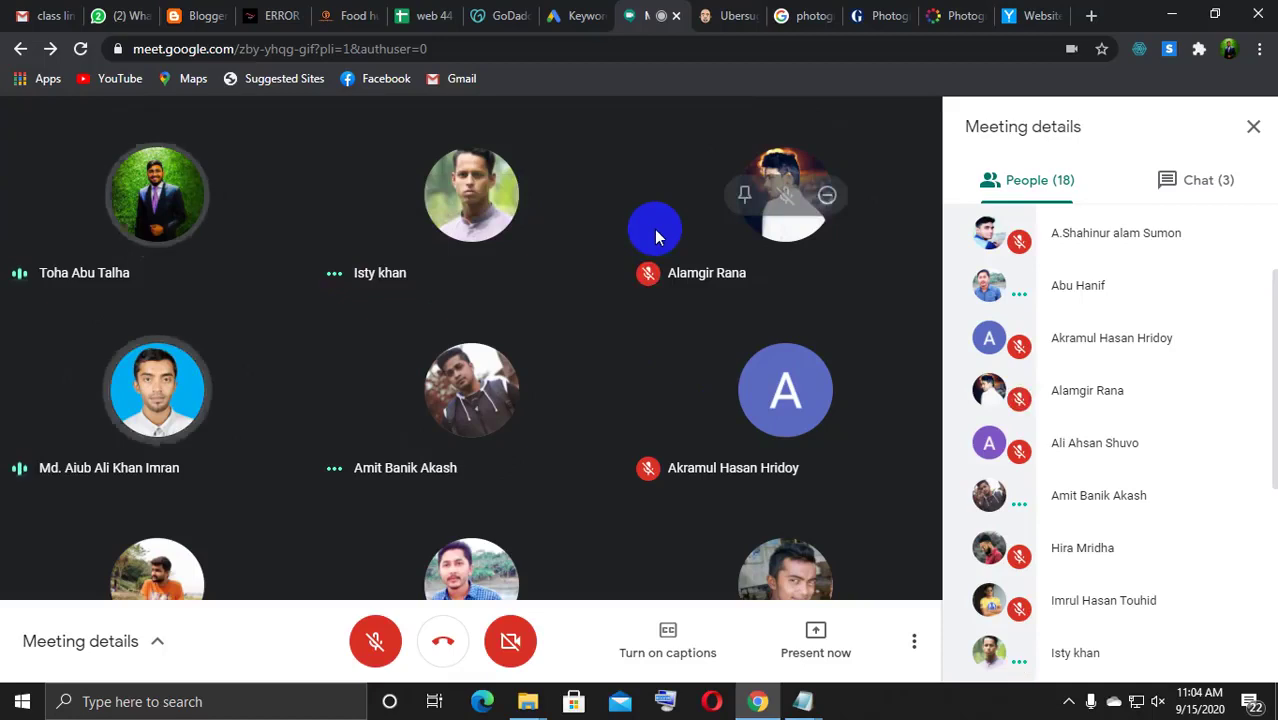
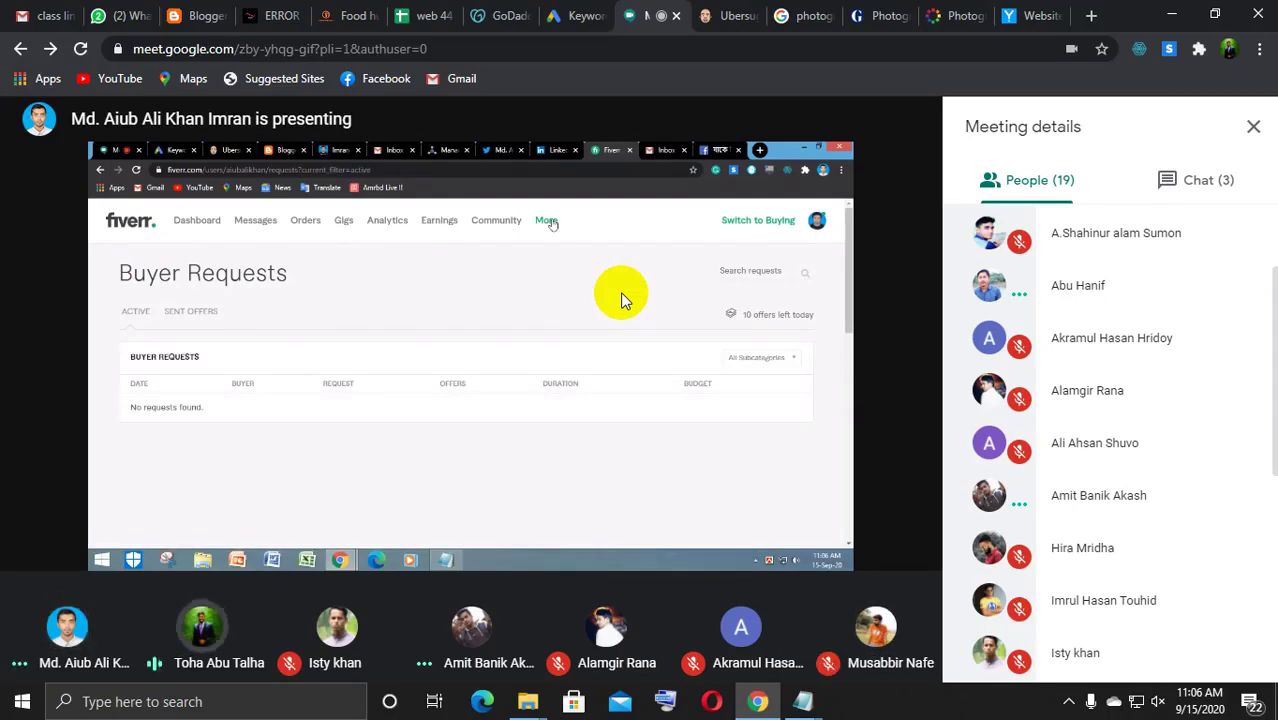
pyautogui.moveTo(560, 285)
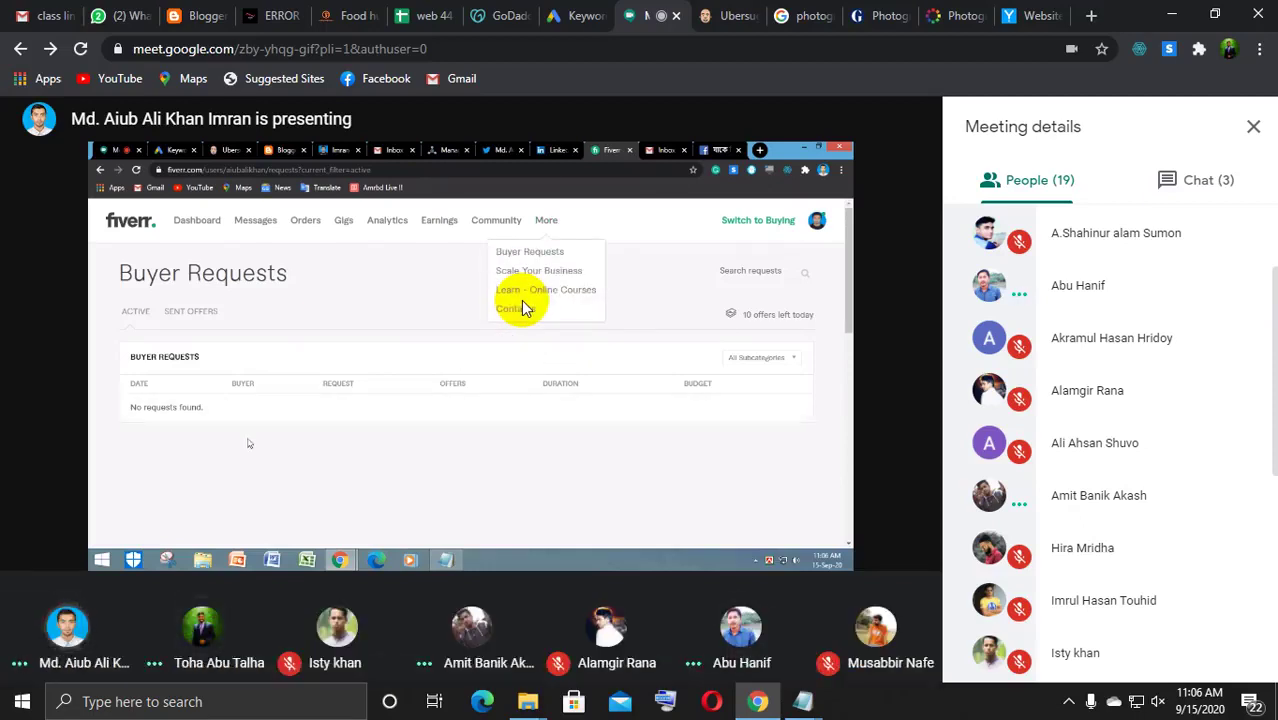
pyautogui.moveTo(411, 325)
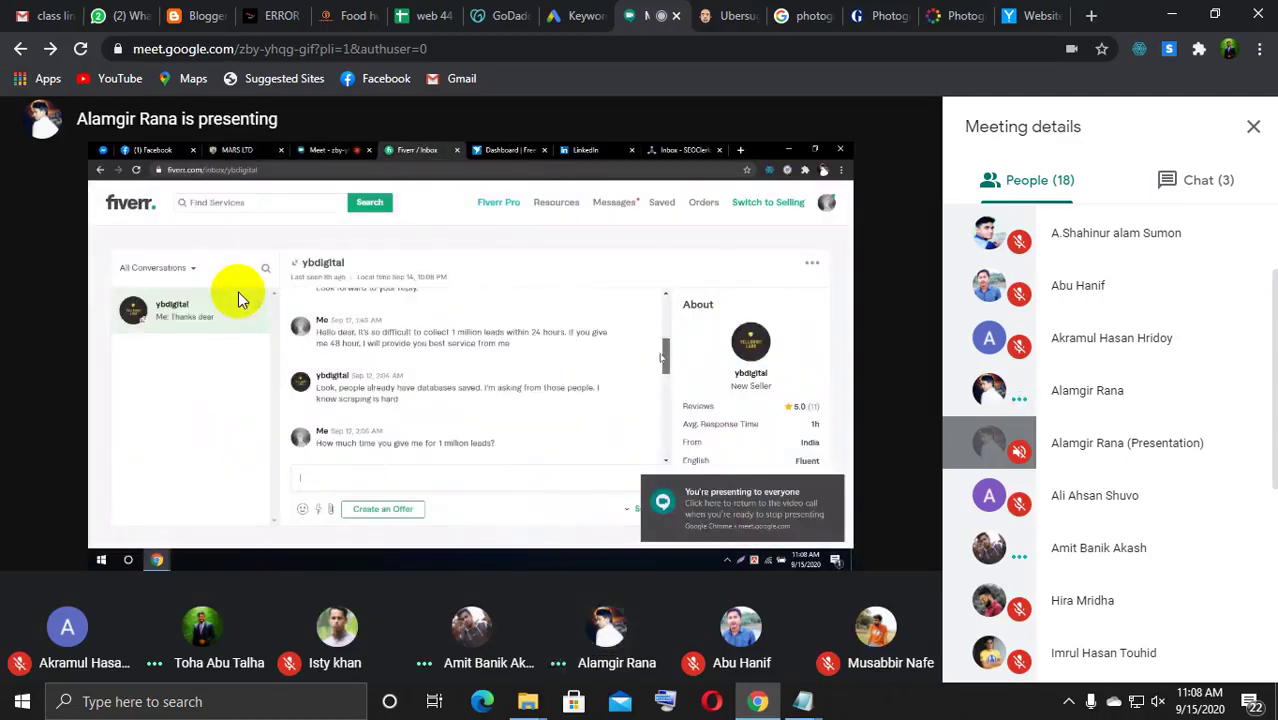
pyautogui.moveTo(577, 354)
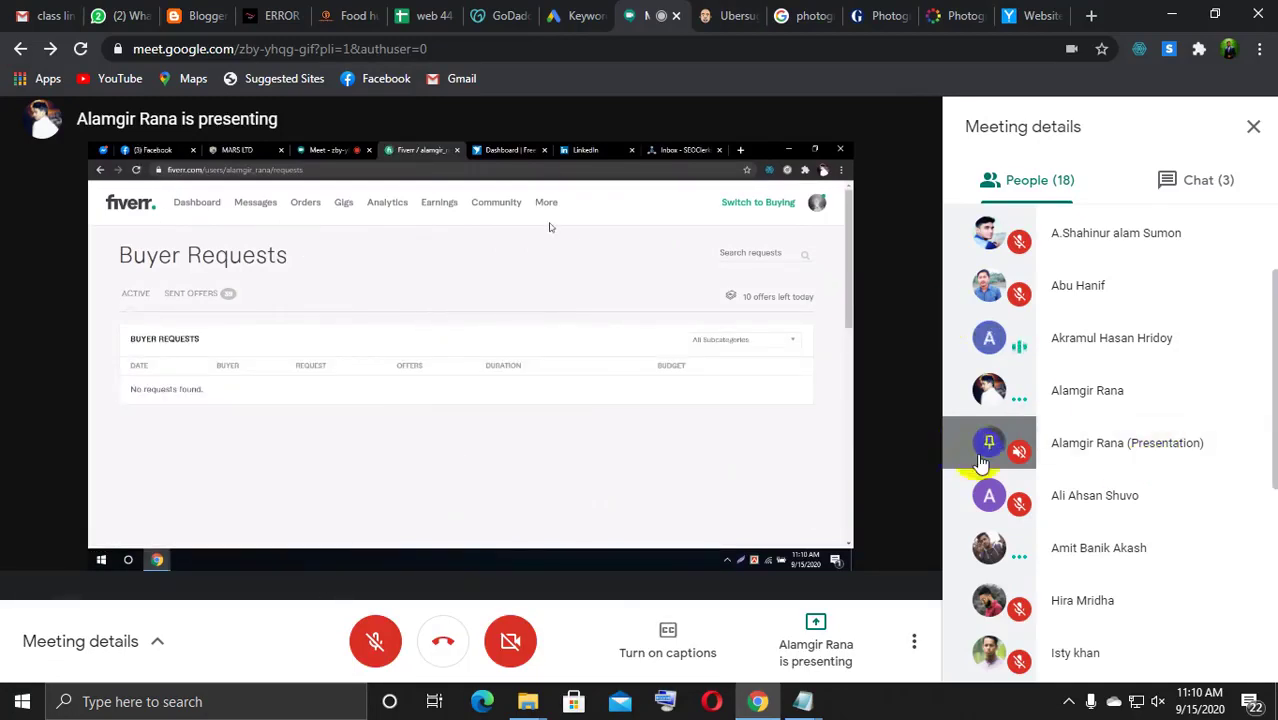
pyautogui.click(960, 428)
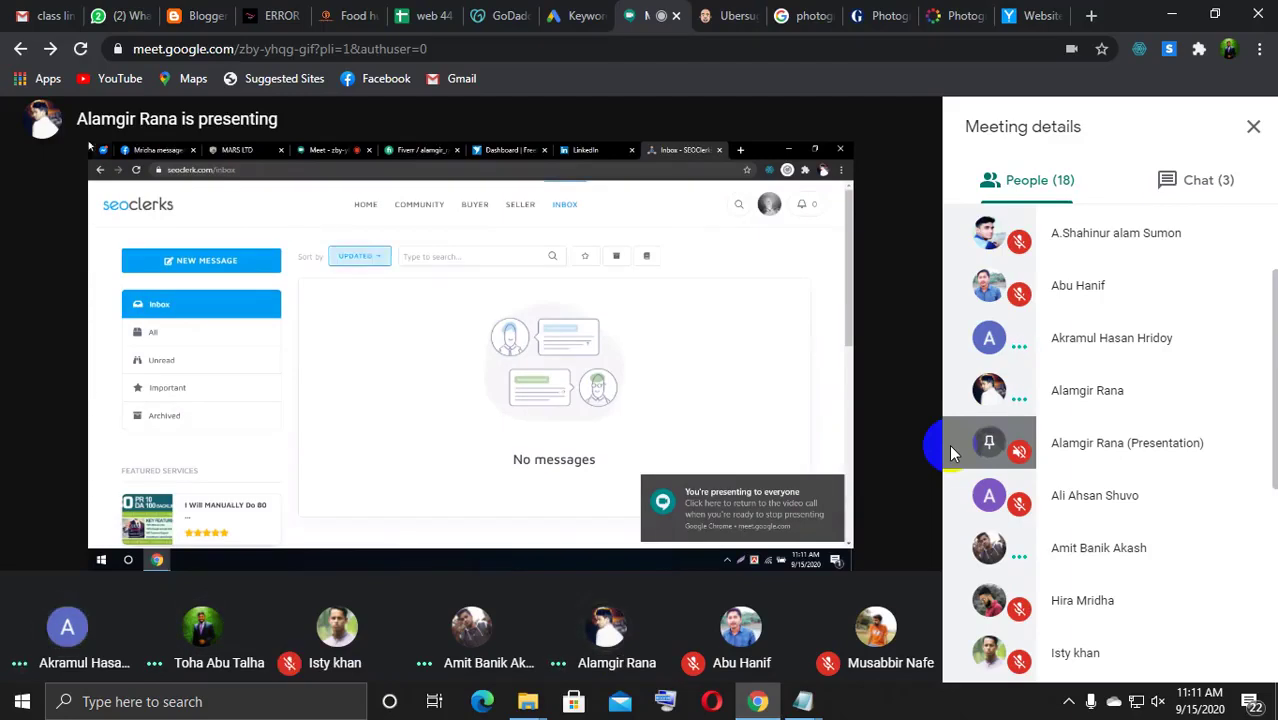
pyautogui.moveTo(742, 386)
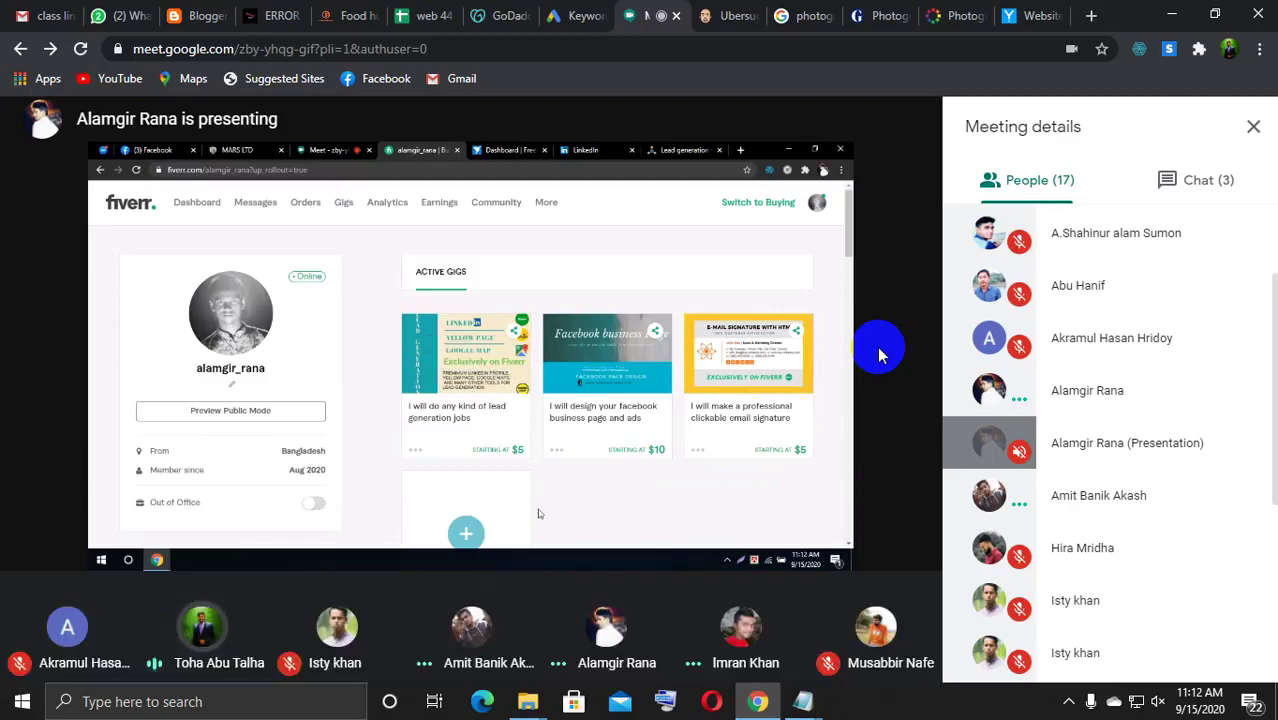
# Read the meeting's chat messages and return to the participant list
pyautogui.click(1192, 190)
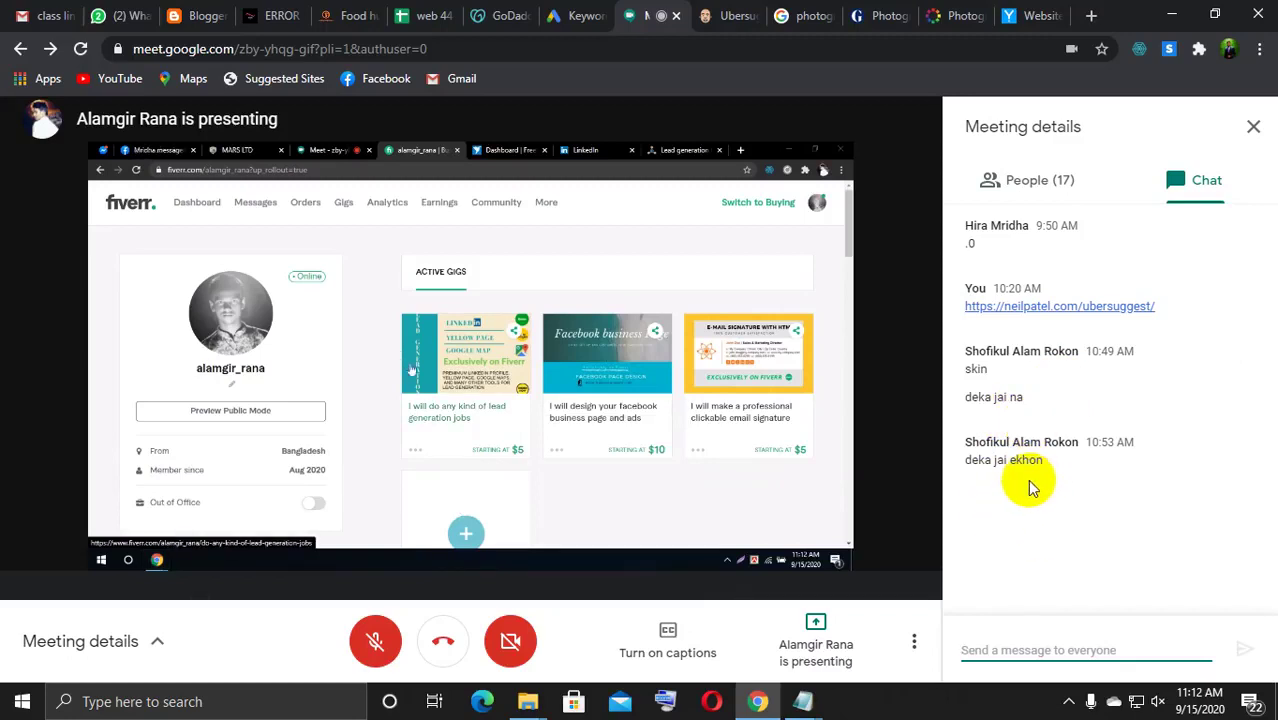
pyautogui.click(1063, 180)
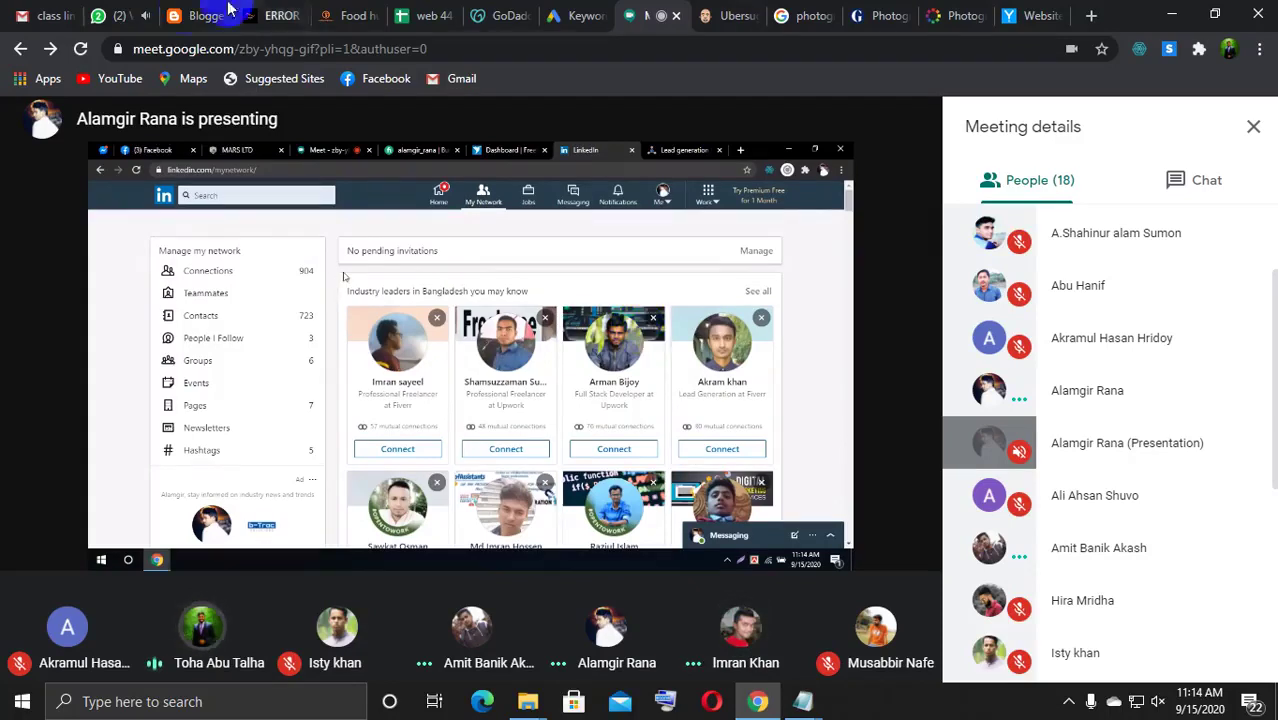
# Read the recent messages in the Mymensing Digicon Trainer group on WhatsApp Web and return to the Google Meet call
pyautogui.click(140, 22)
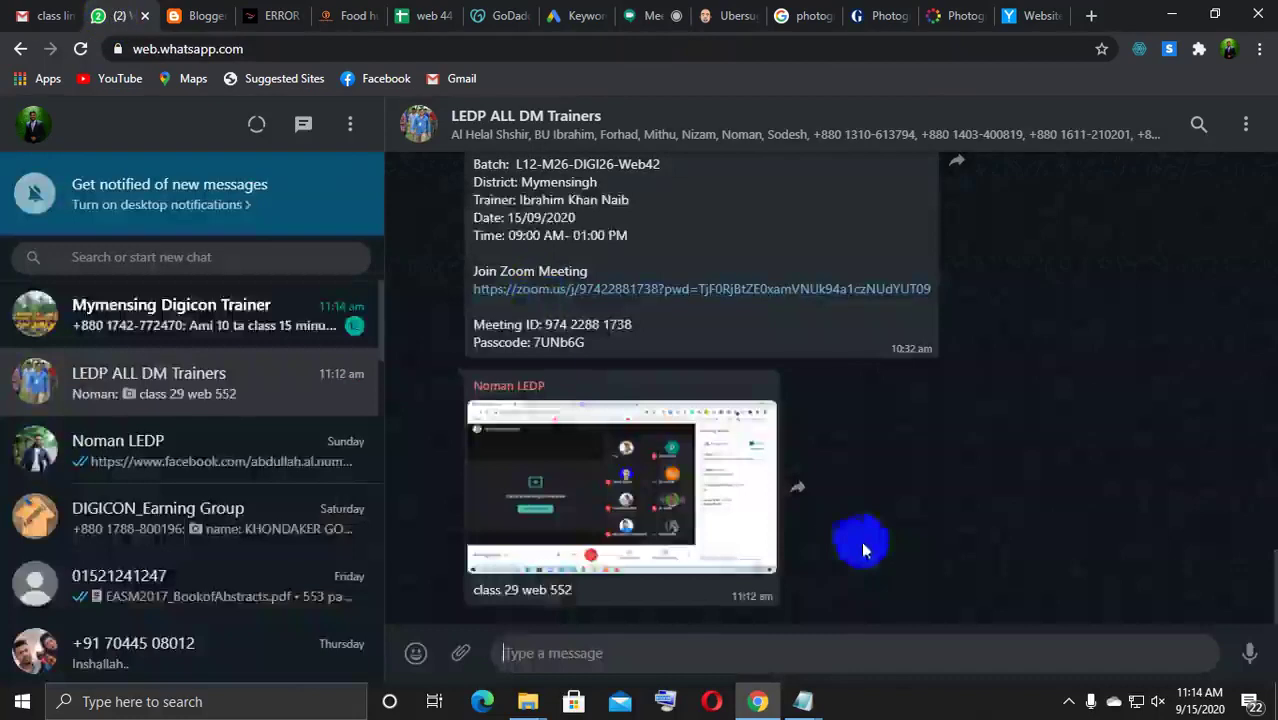
pyautogui.click(205, 330)
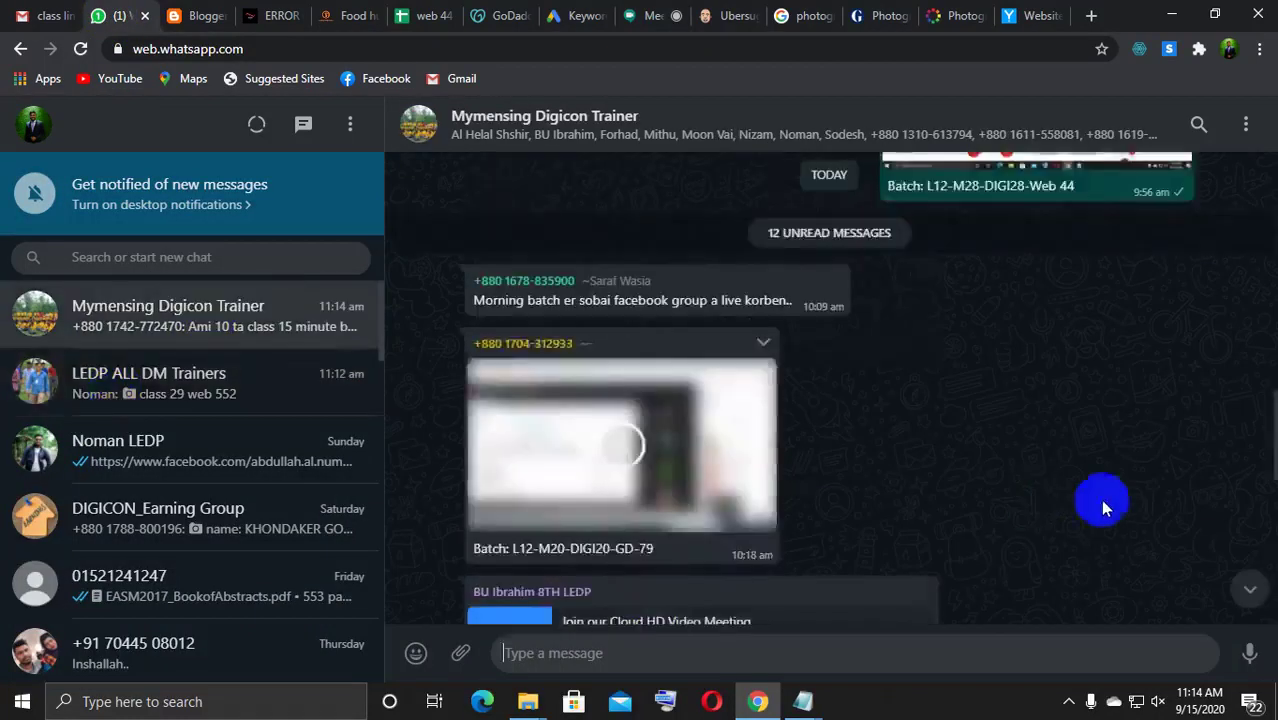
pyautogui.scroll(-2, 1100, 499)
pyautogui.scroll(-5, 1101, 501)
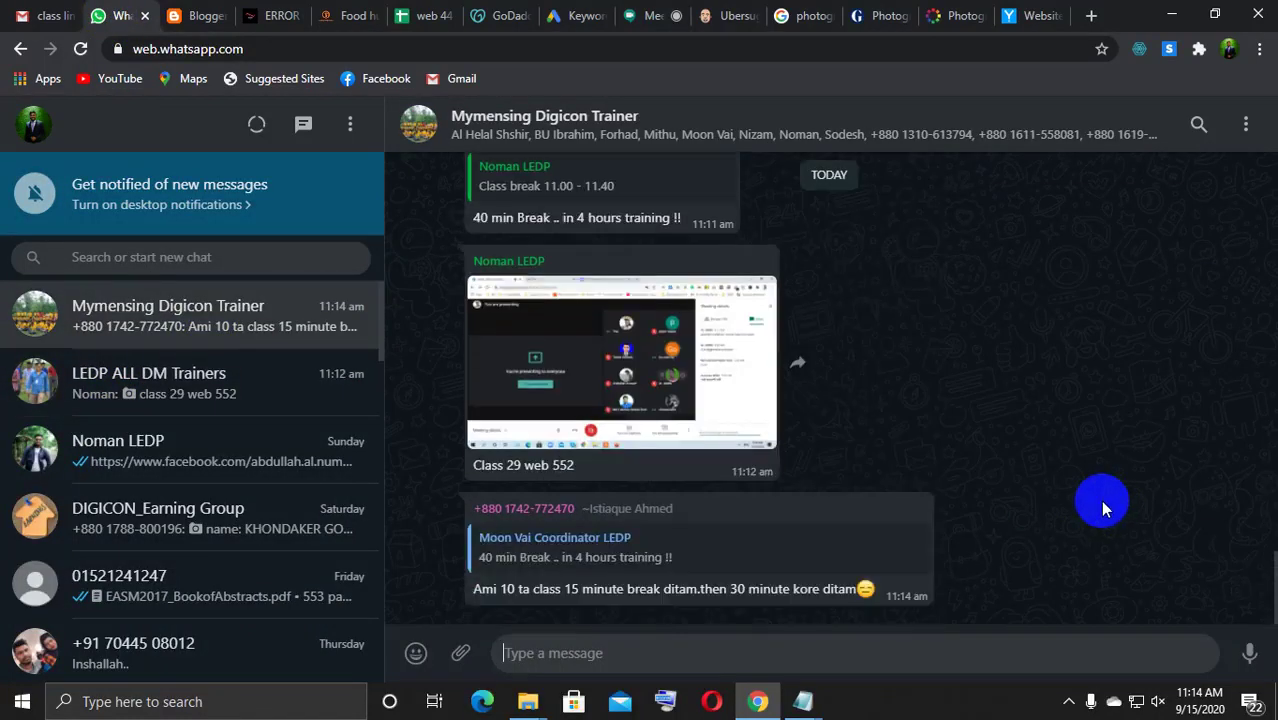
pyautogui.moveTo(928, 500)
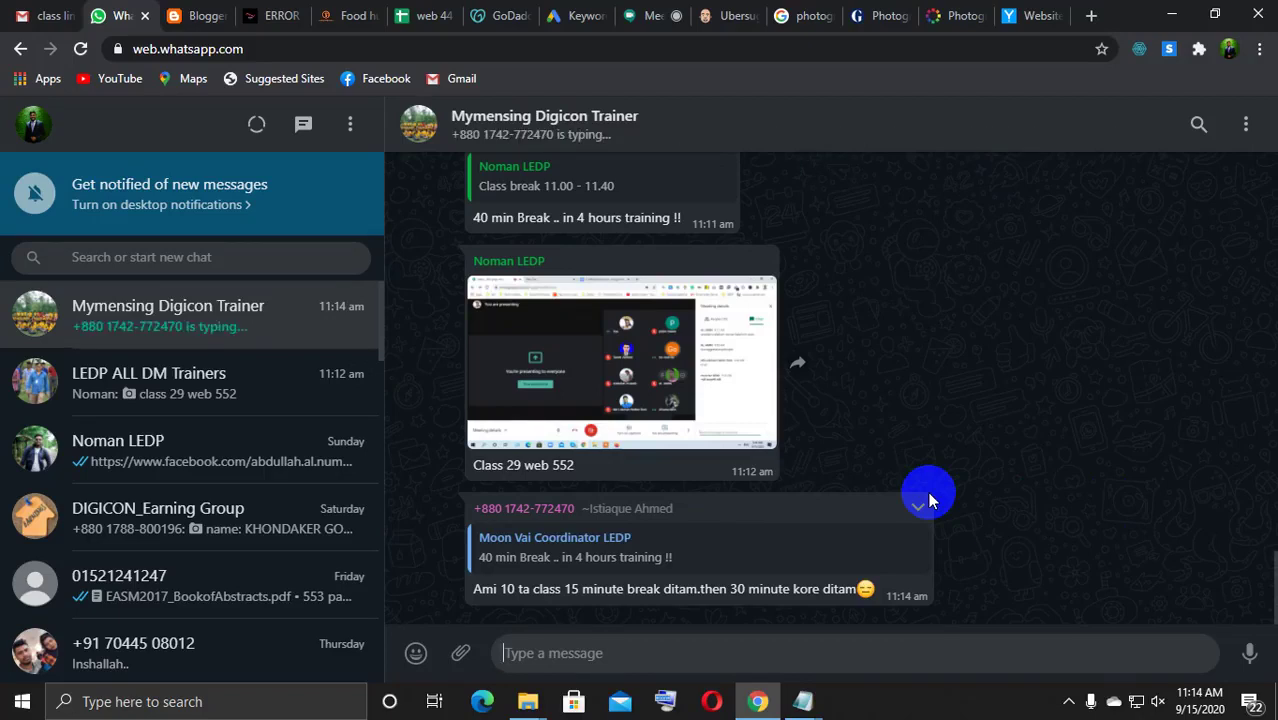
pyautogui.scroll(3, 928, 500)
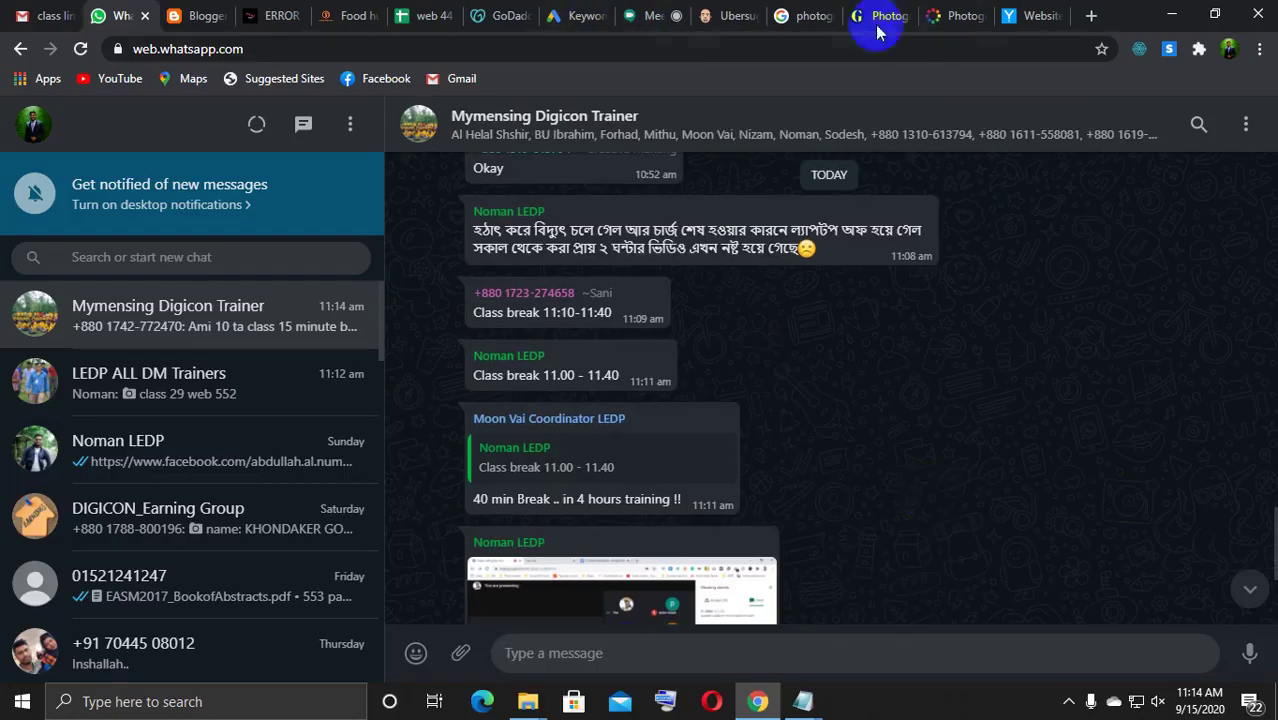
pyautogui.click(635, 16)
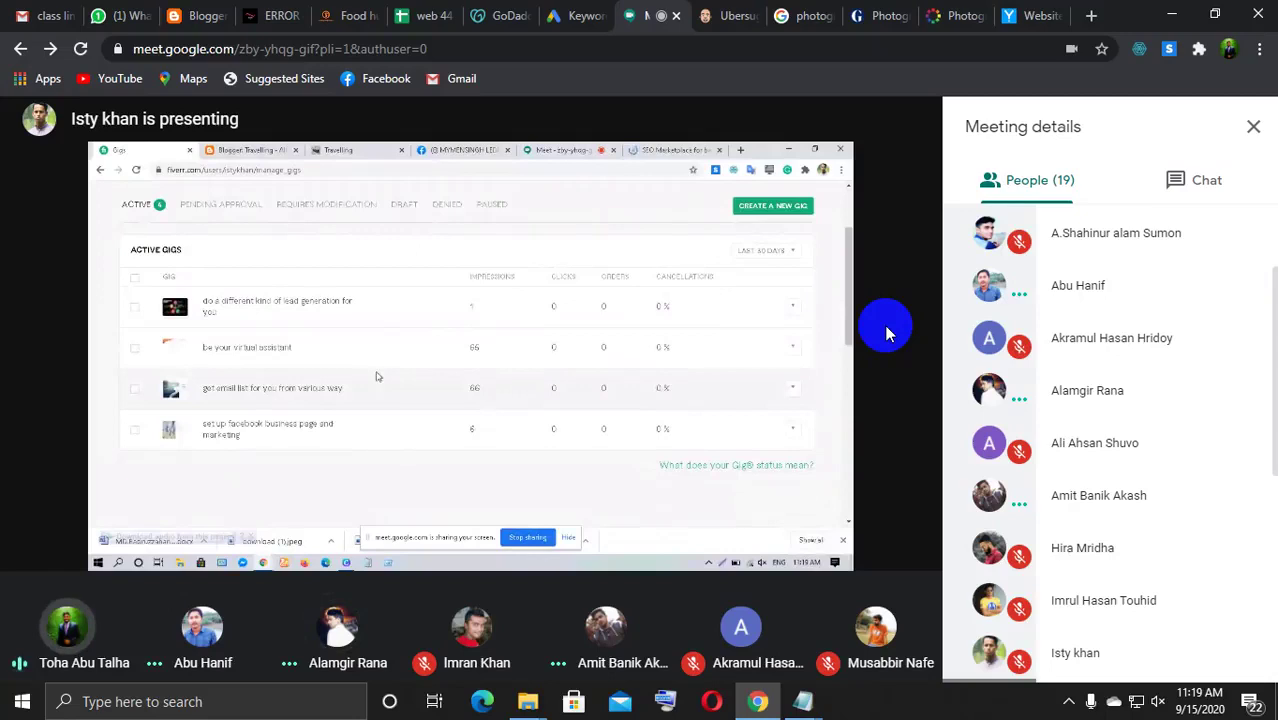
# Follow the participant's presentation of Fiverr gigs and SEOClerks services in the Google Meet call and look through the participant list
pyautogui.moveTo(928, 345)
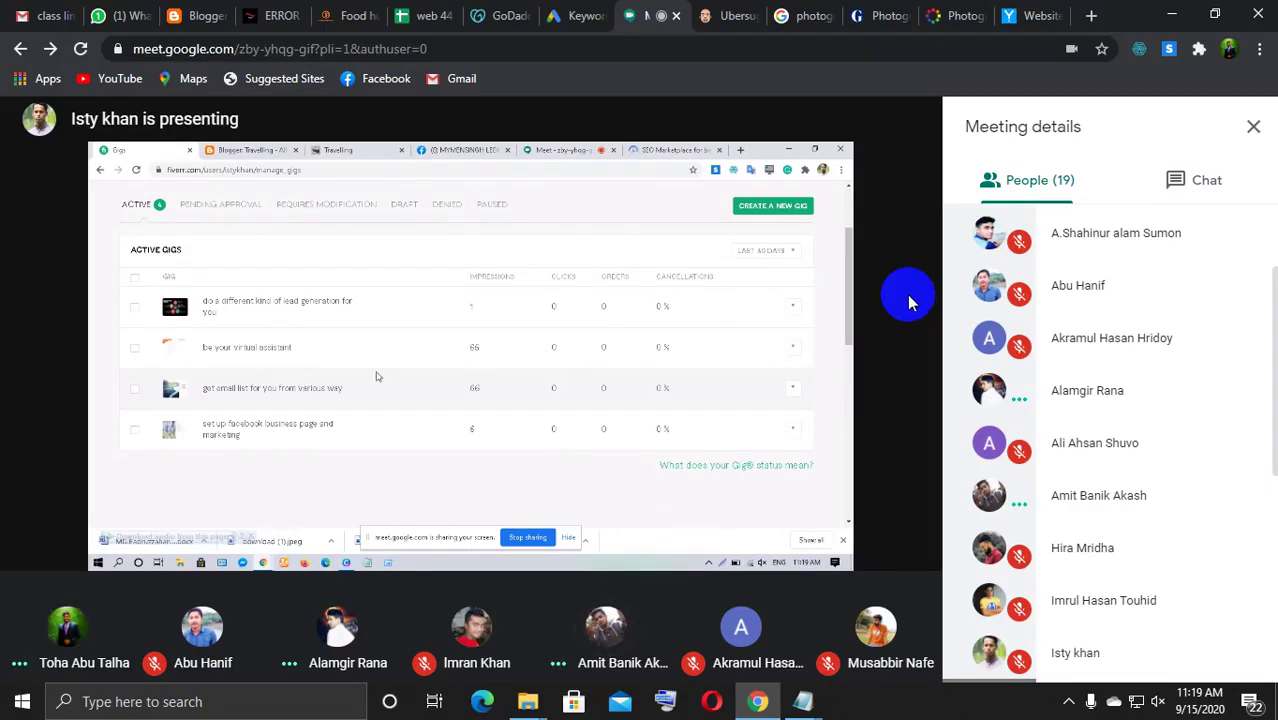
pyautogui.moveTo(938, 281)
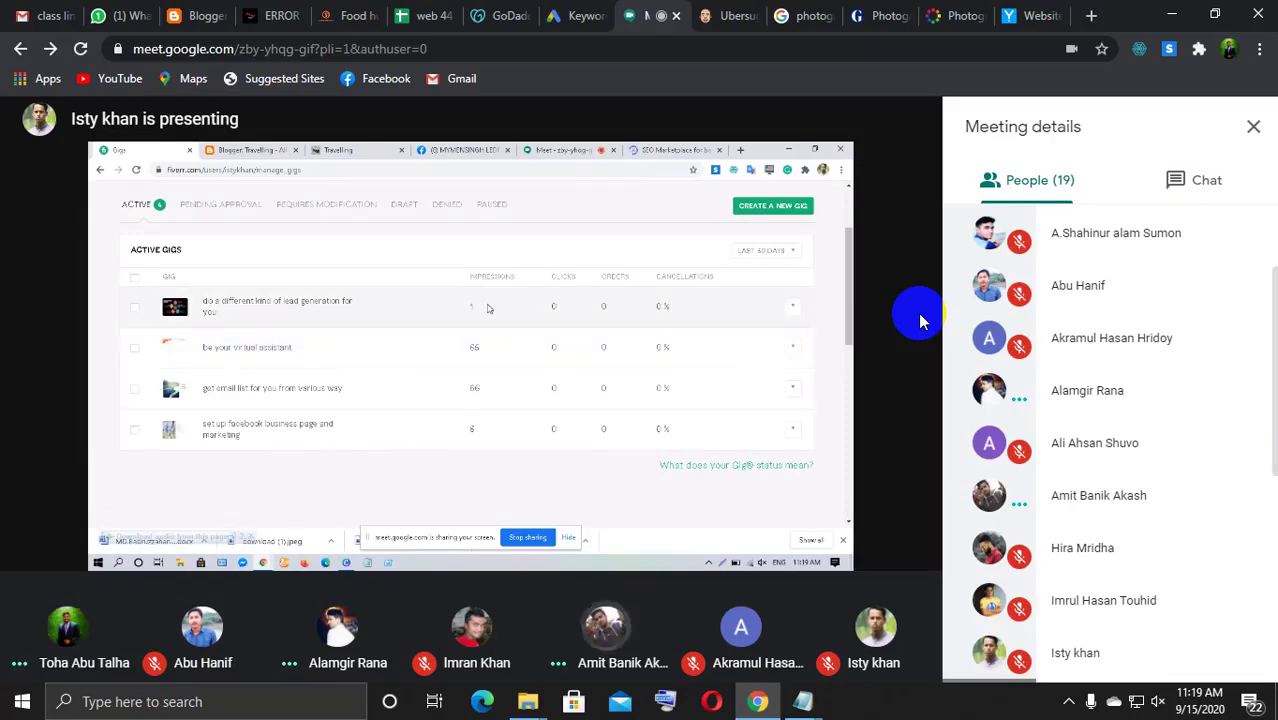
pyautogui.moveTo(618, 663)
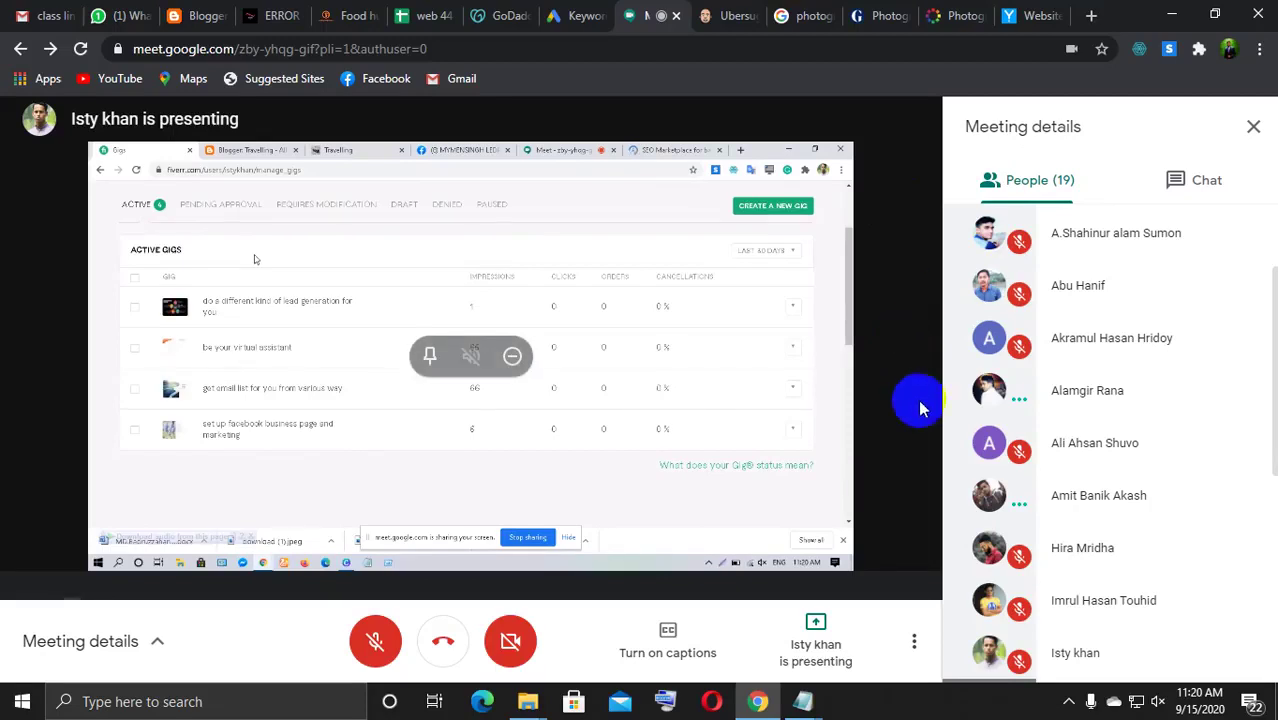
pyautogui.click(936, 310)
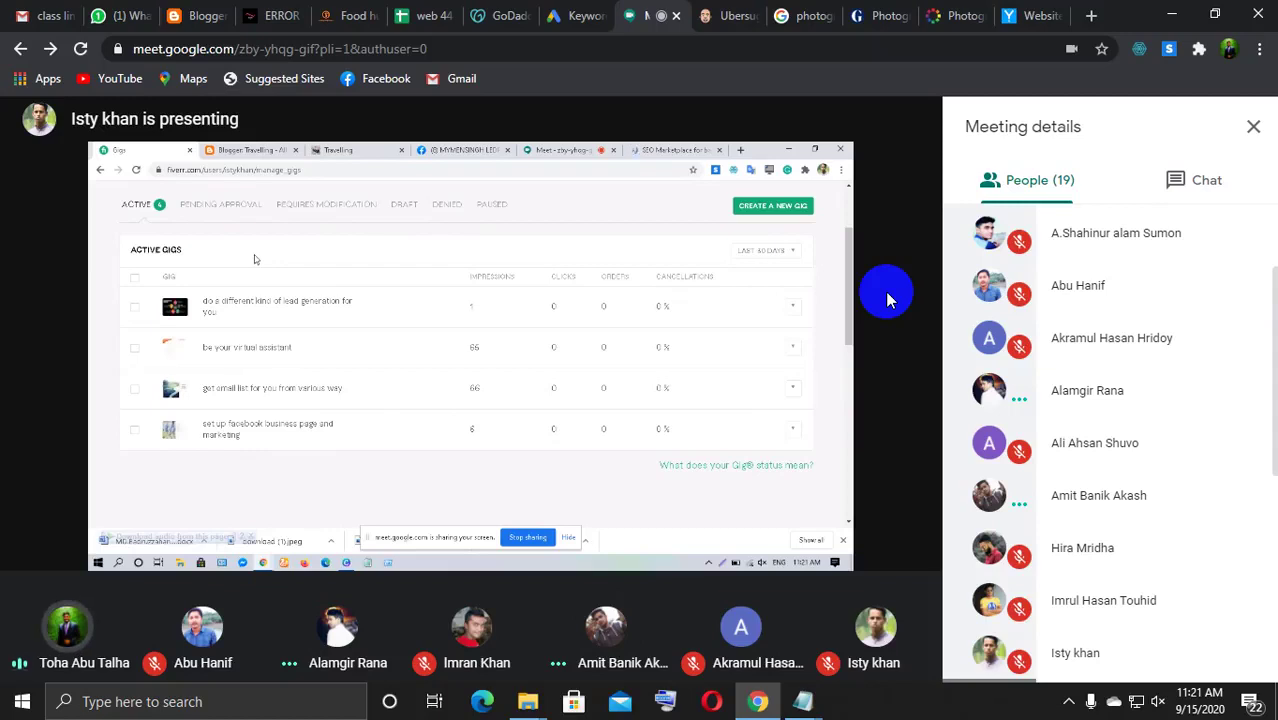
pyautogui.scroll(-5, 1150, 450)
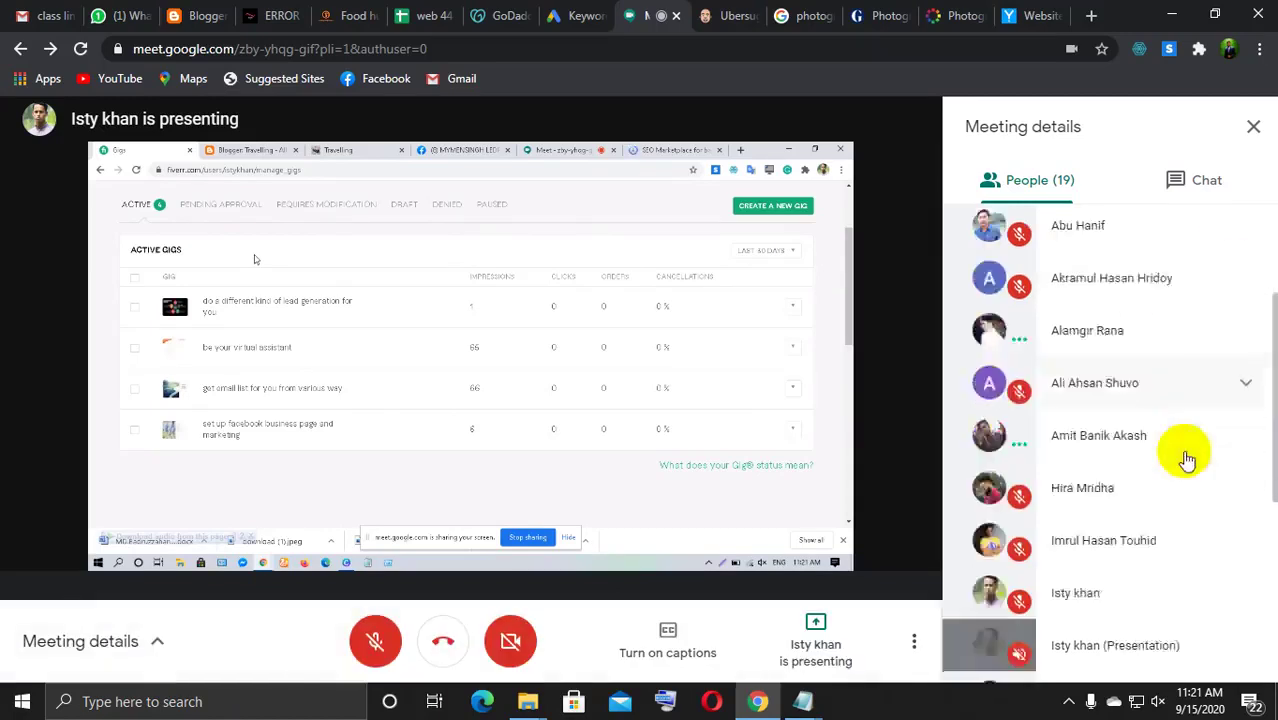
pyautogui.scroll(2, 1117, 592)
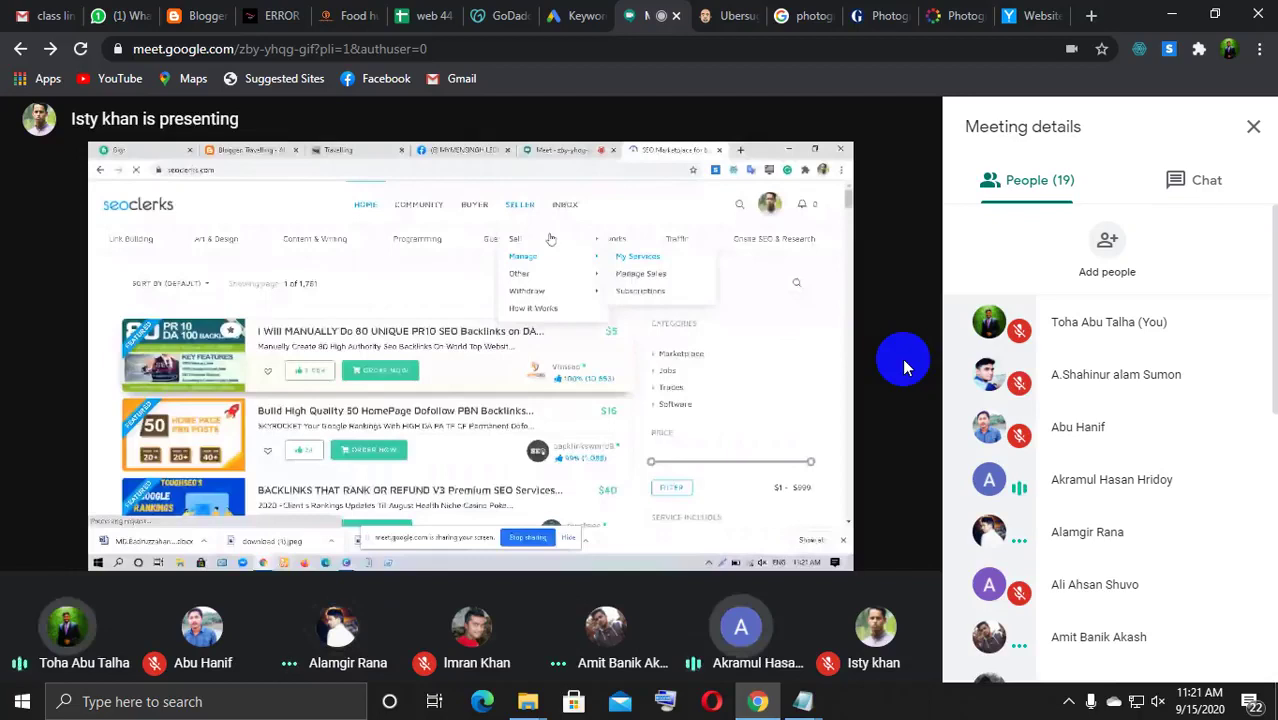
pyautogui.moveTo(910, 420)
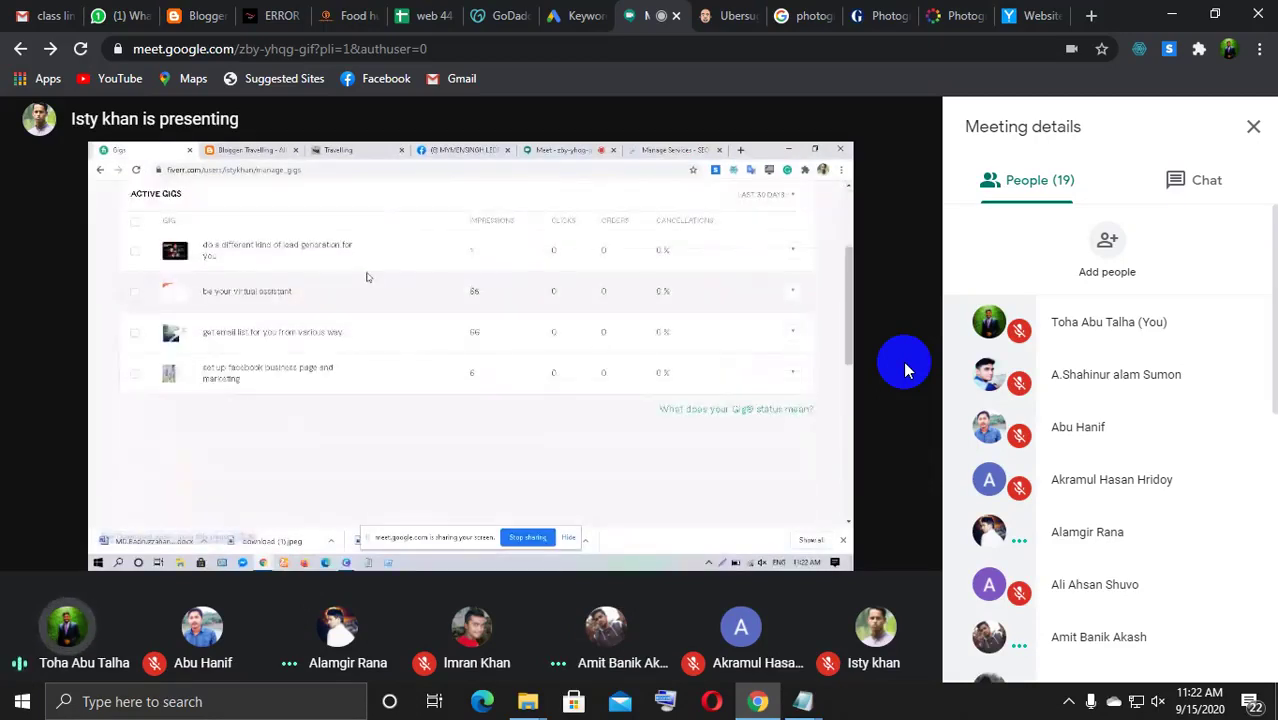
pyautogui.moveTo(576, 205)
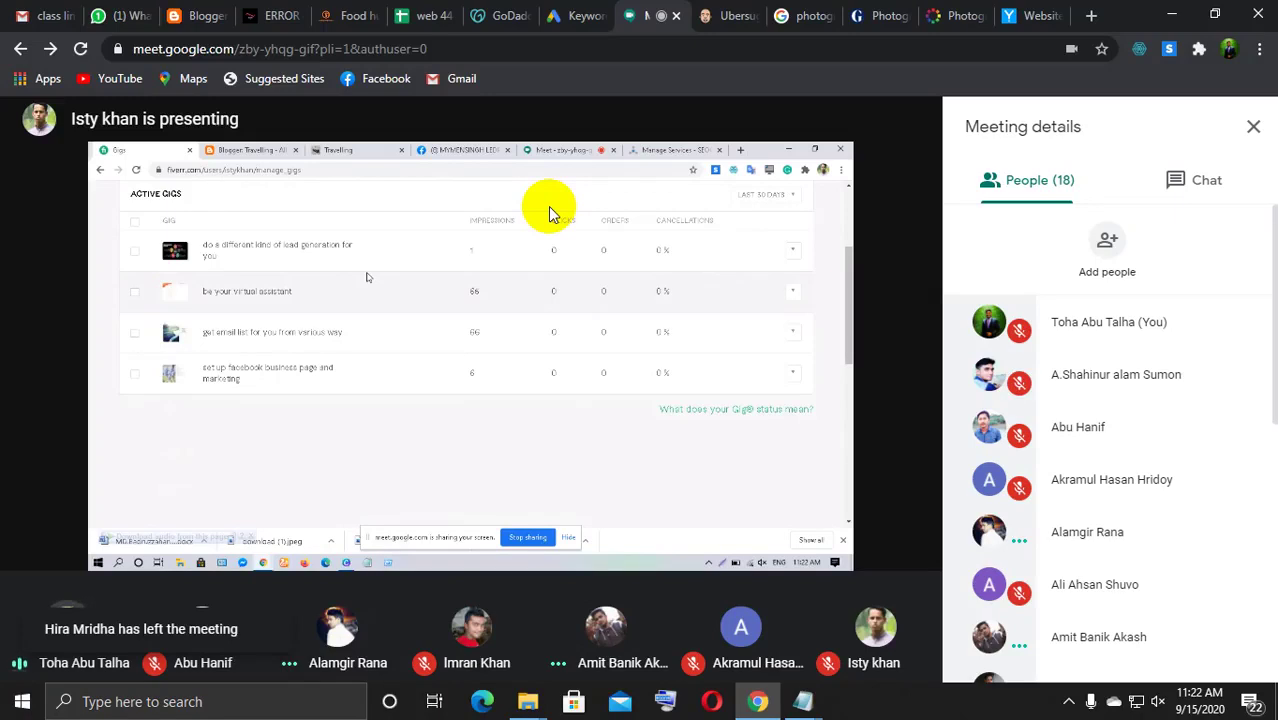
pyautogui.moveTo(884, 430)
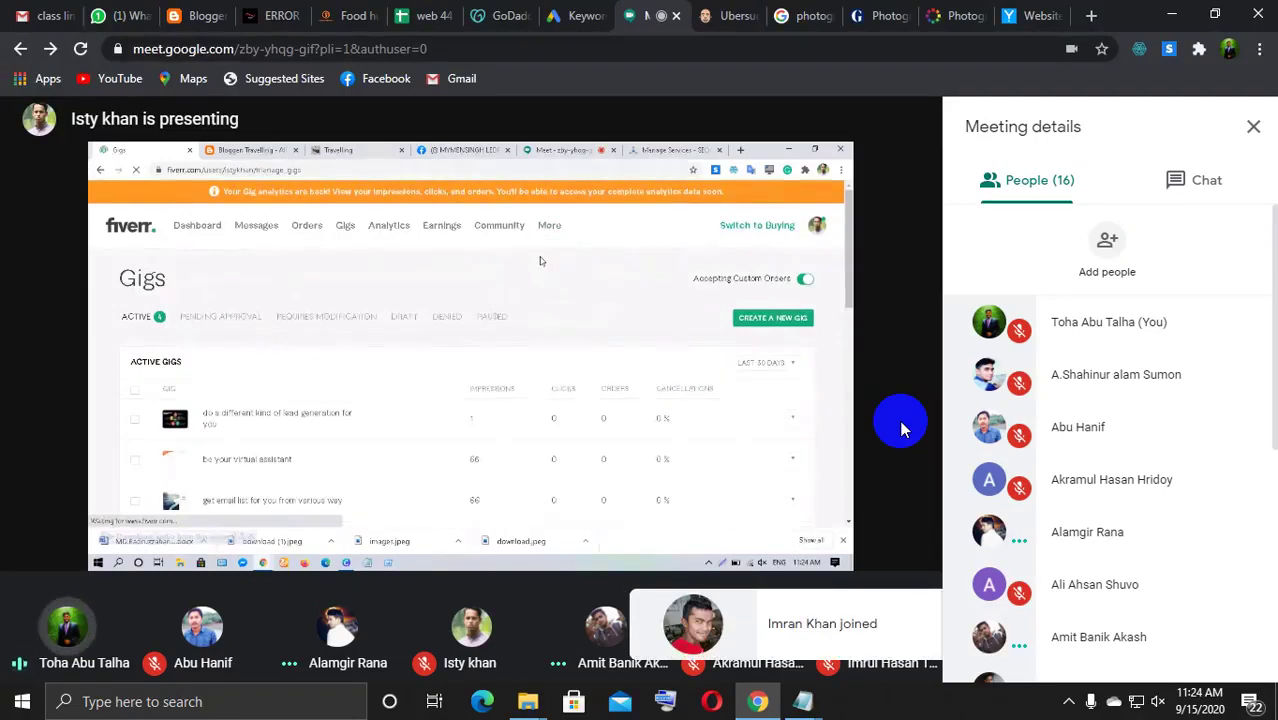
pyautogui.moveTo(927, 405)
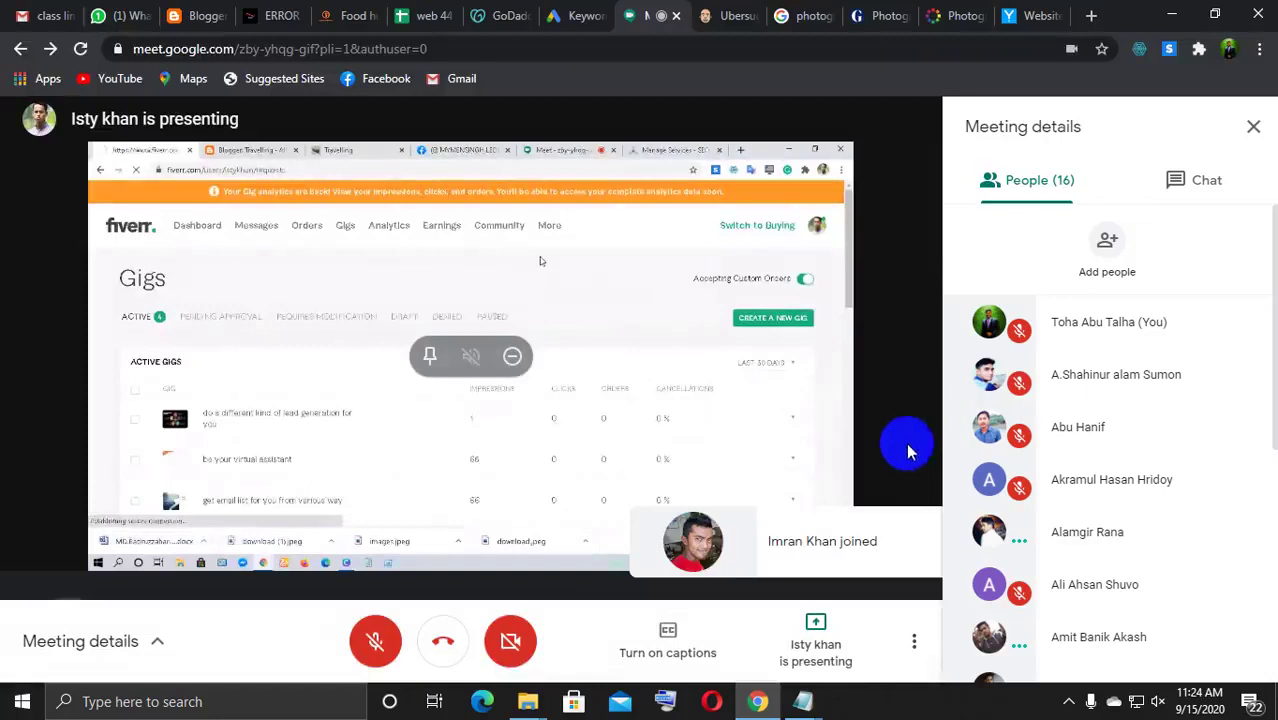
pyautogui.moveTo(893, 380)
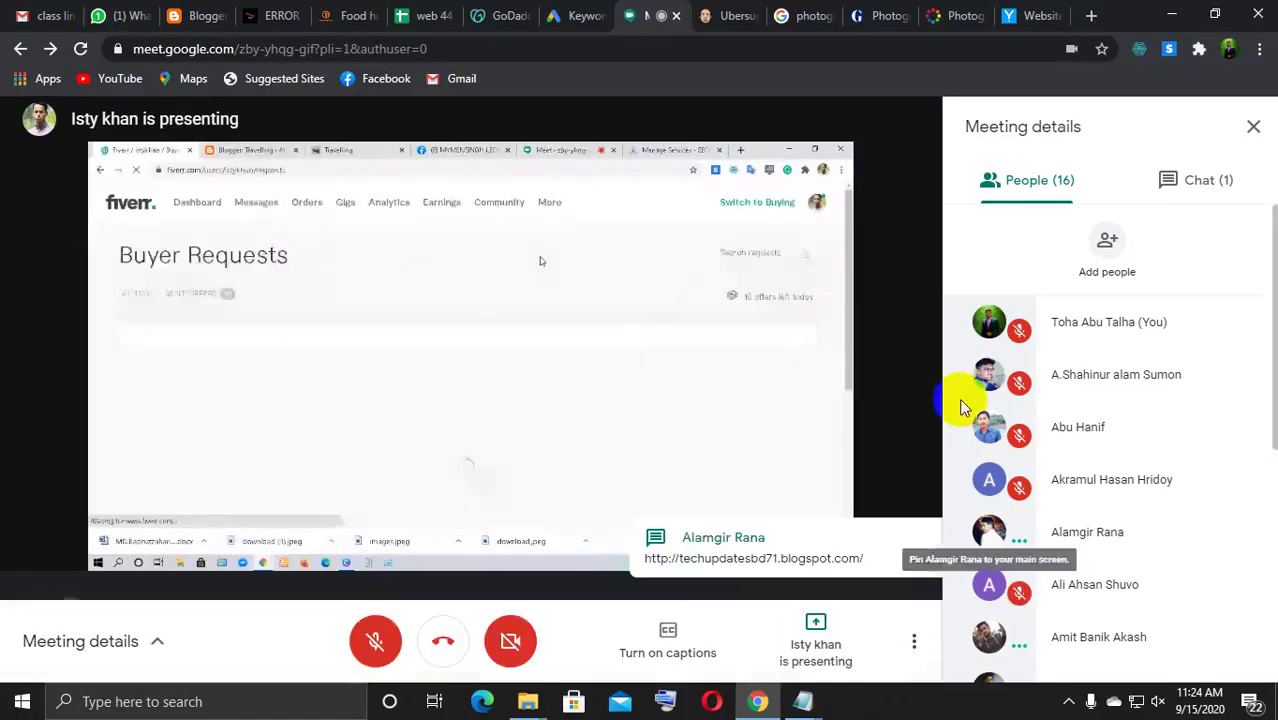
# Read the new message in the meeting chat, return to the participant list and follow the presented Fiverr buyer requests
pyautogui.click(1155, 185)
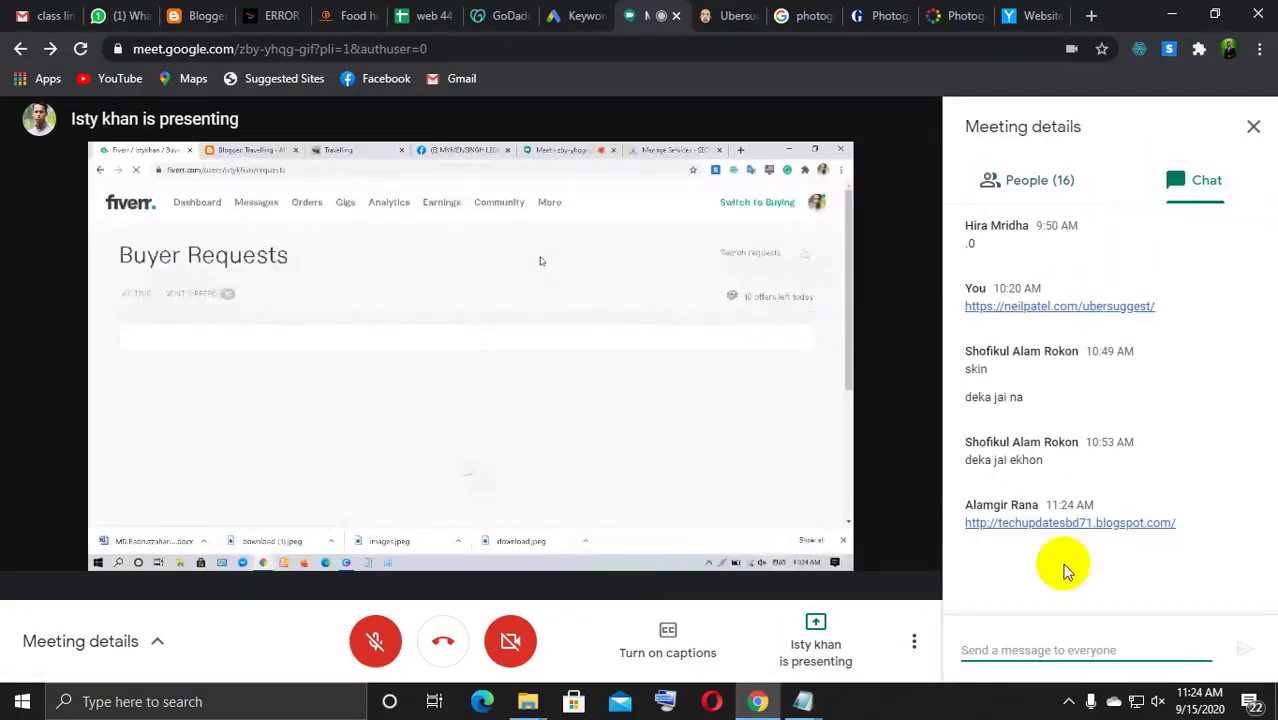
pyautogui.click(1075, 632)
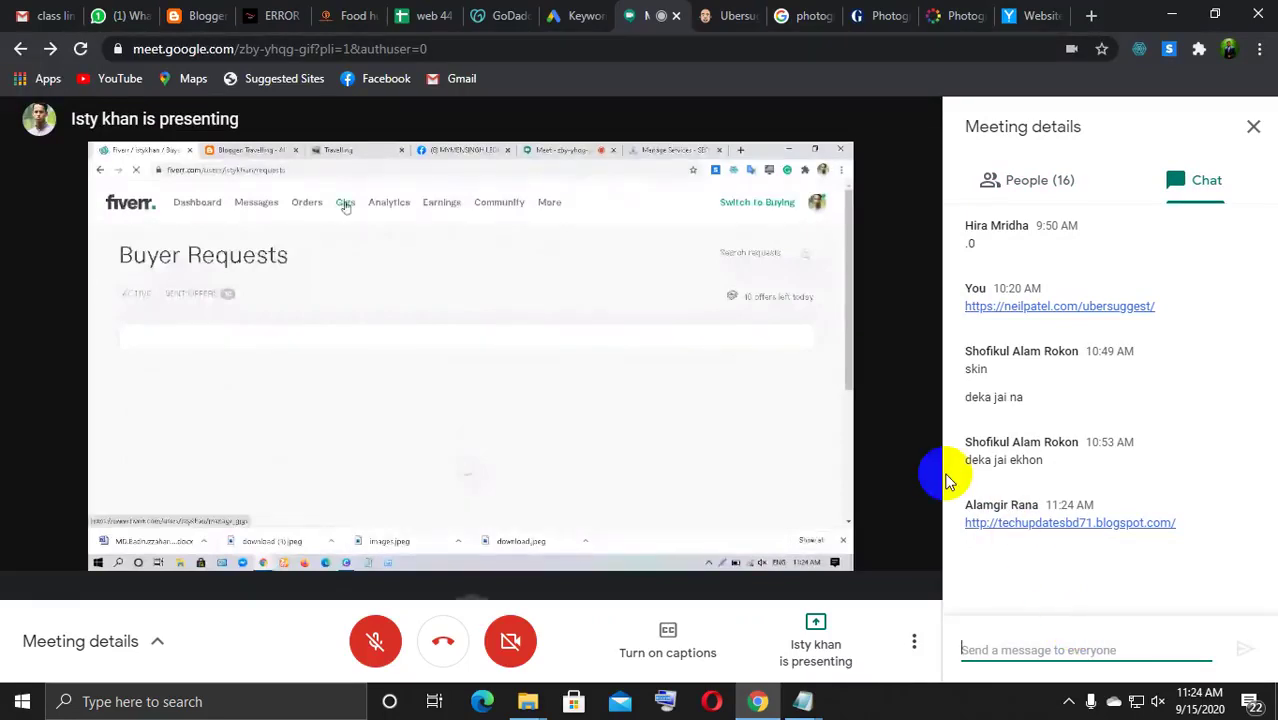
pyautogui.click(1075, 184)
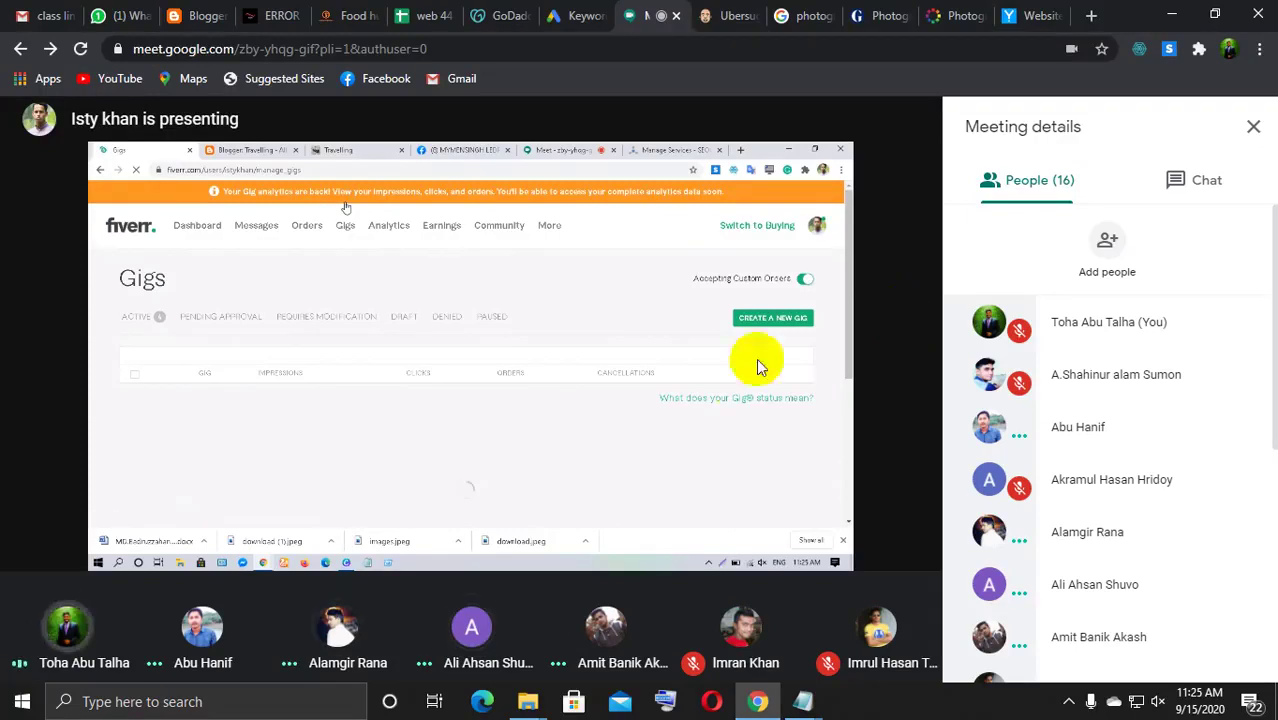
pyautogui.moveTo(742, 414)
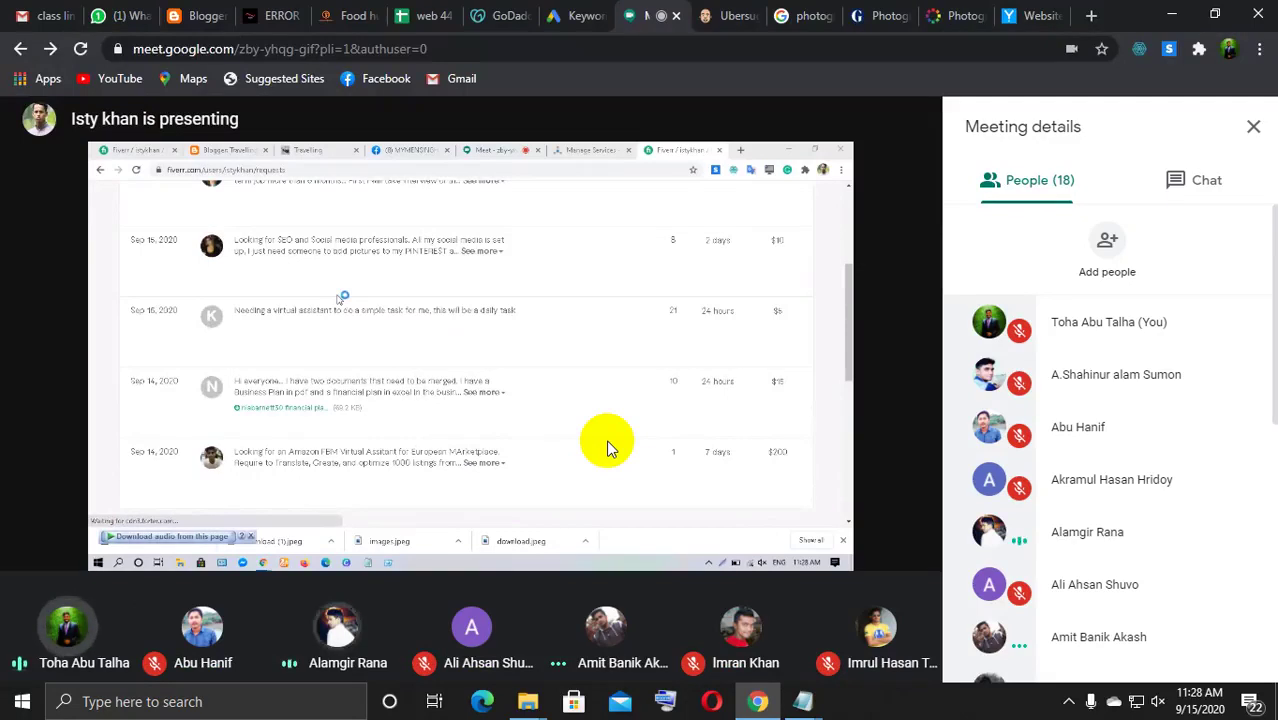
pyautogui.moveTo(465, 348)
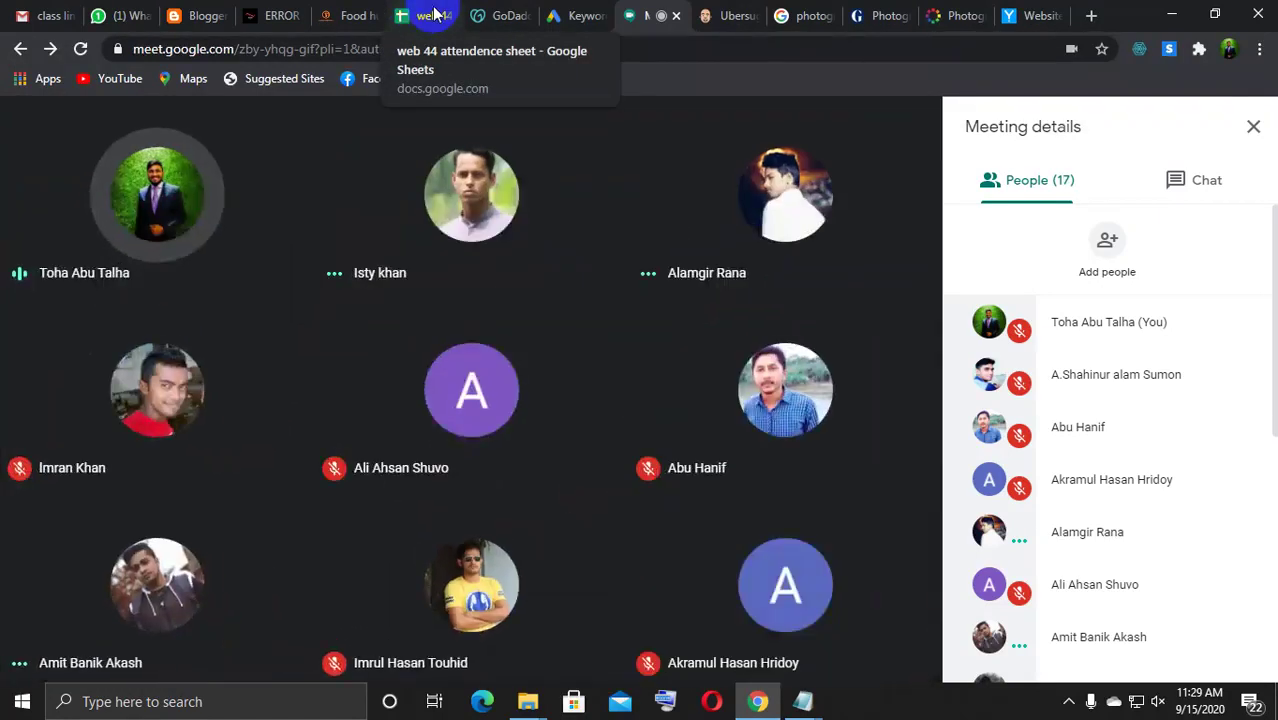
# Switch to the web 44 attendence sheet in Google Sheets and copy its sharing link
pyautogui.click(428, 16)
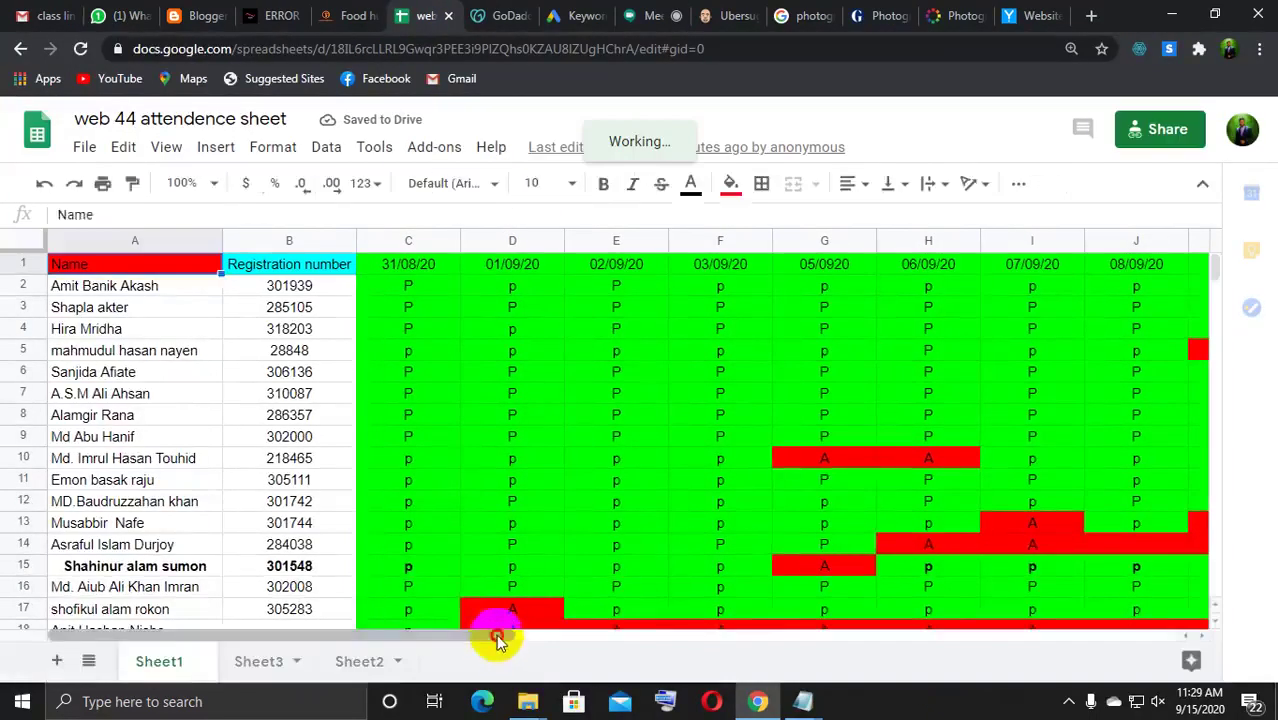
pyautogui.moveTo(497, 640); pyautogui.dragTo(922, 694)
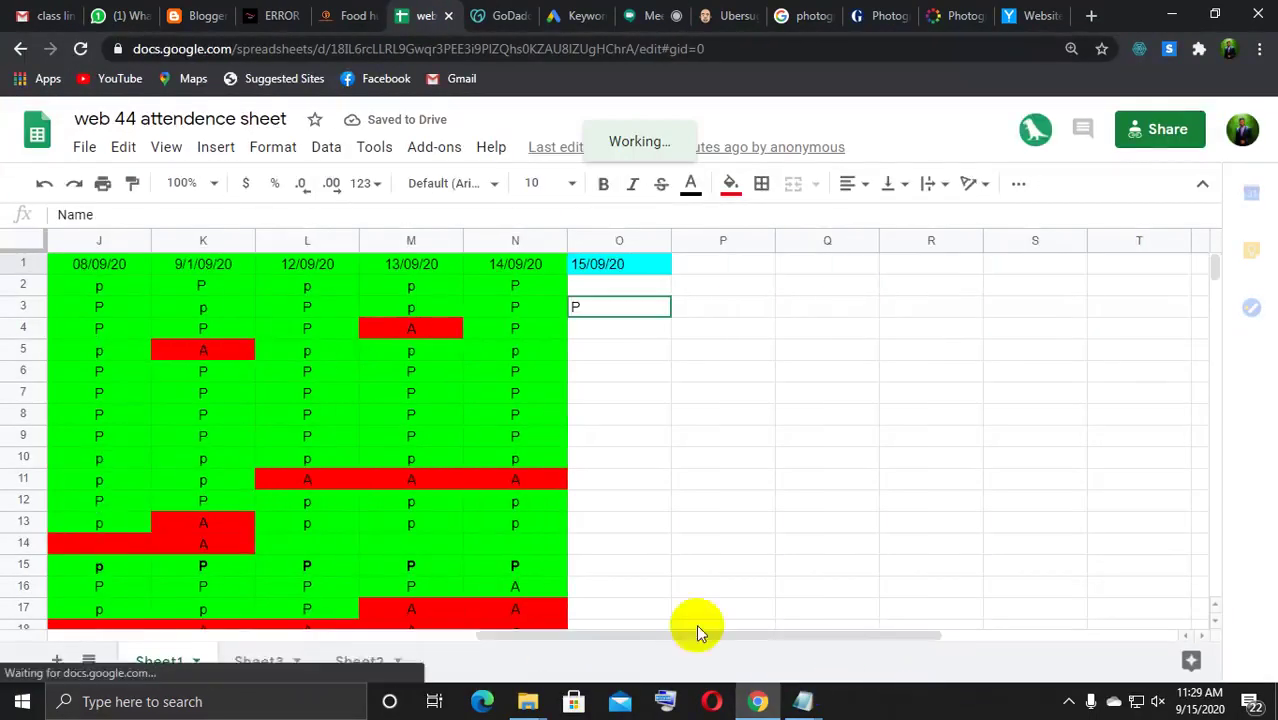
pyautogui.click(1148, 129)
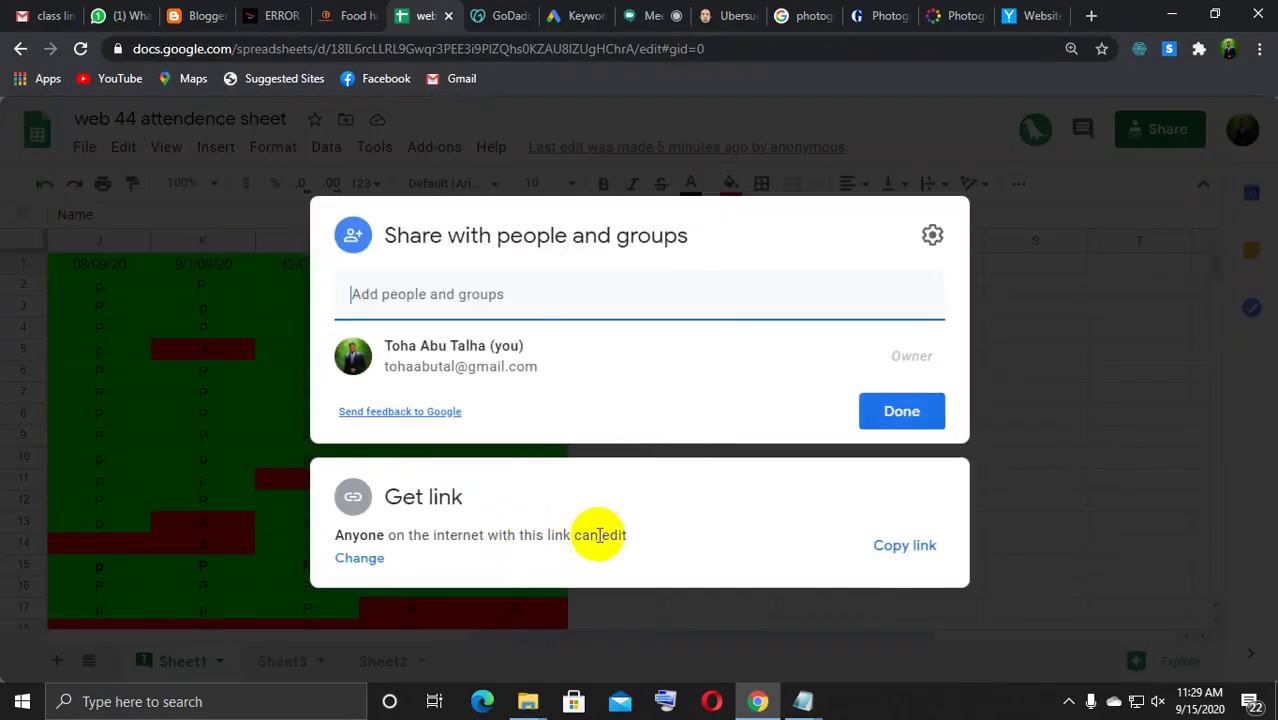
pyautogui.click(598, 535)
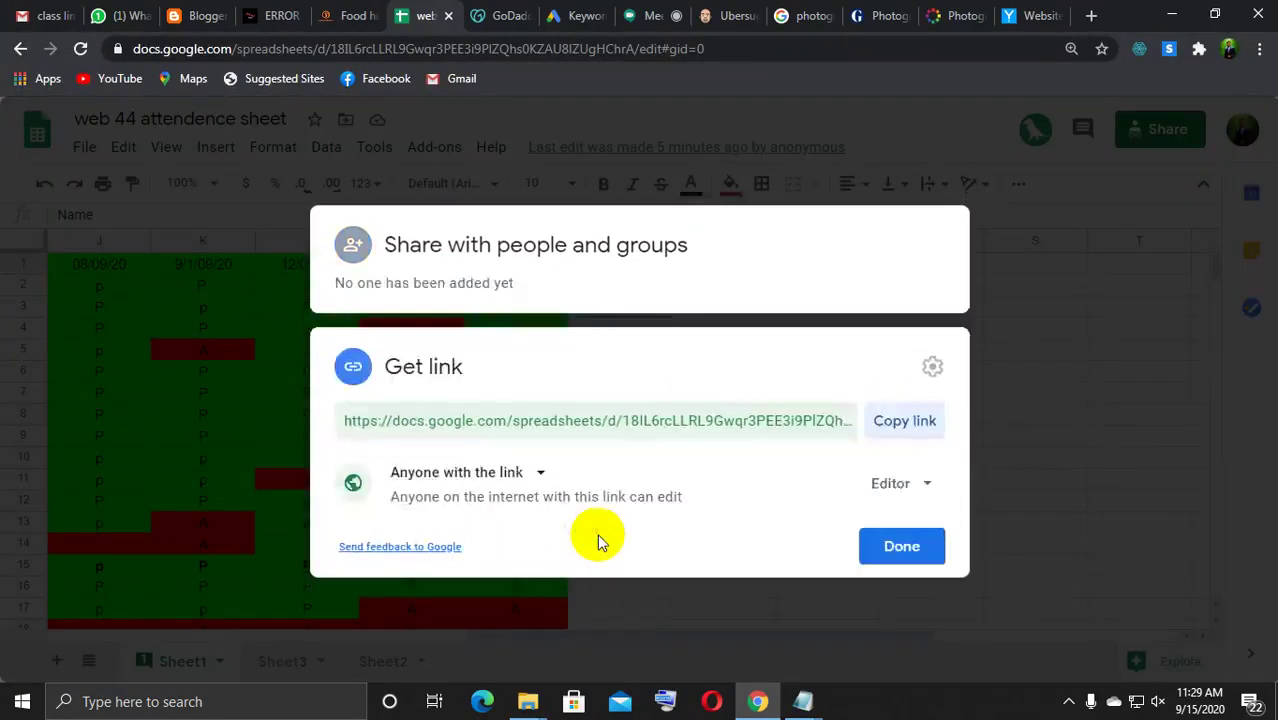
pyautogui.click(892, 548)
pyautogui.click(1163, 135)
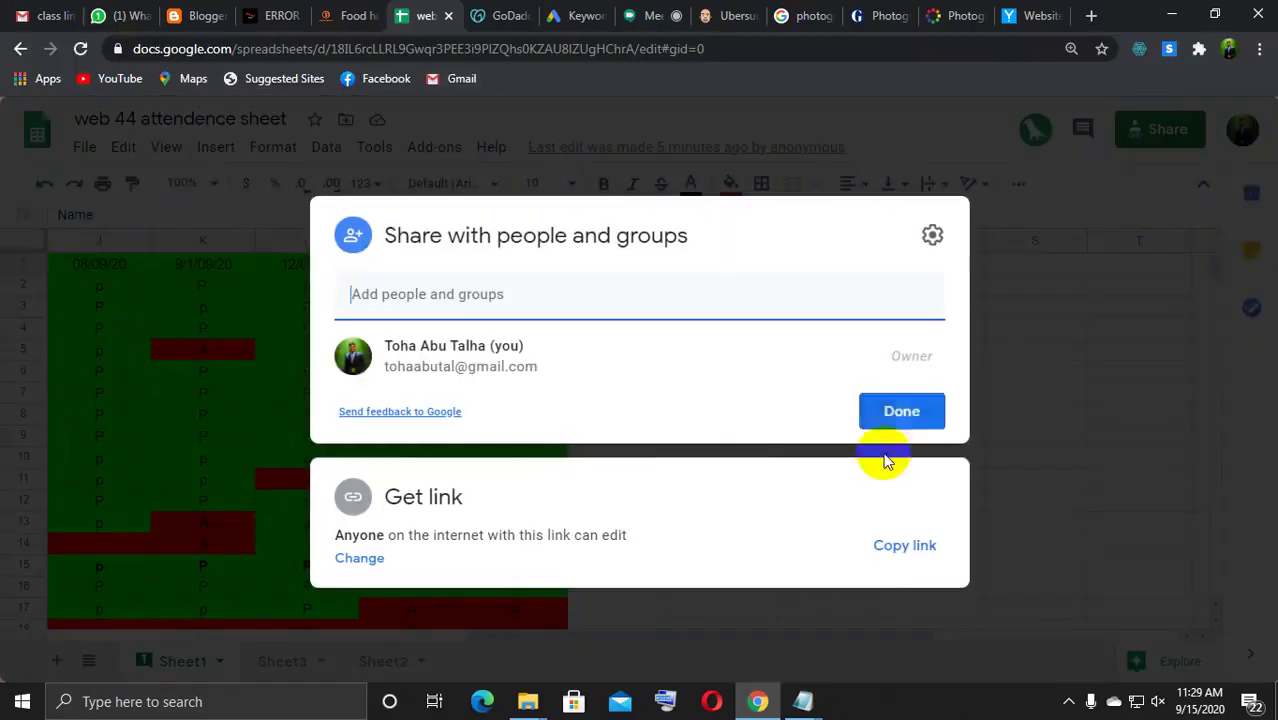
pyautogui.click(905, 548)
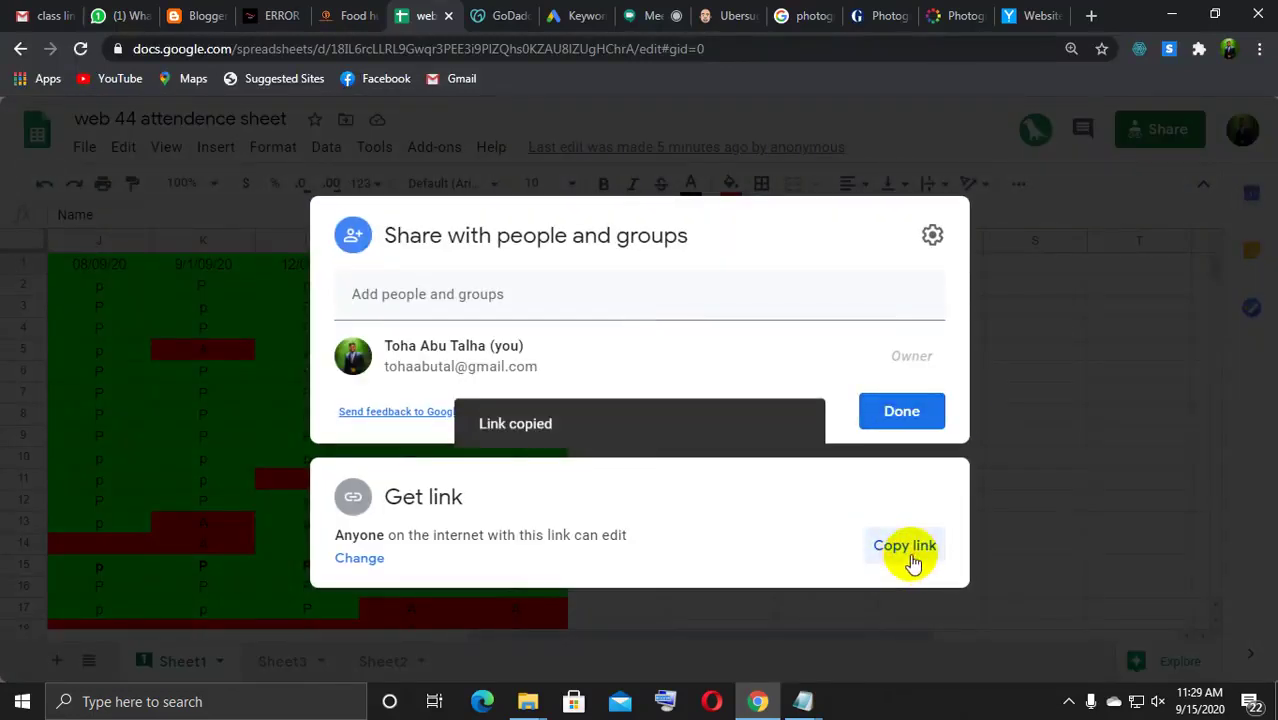
pyautogui.click(1100, 333)
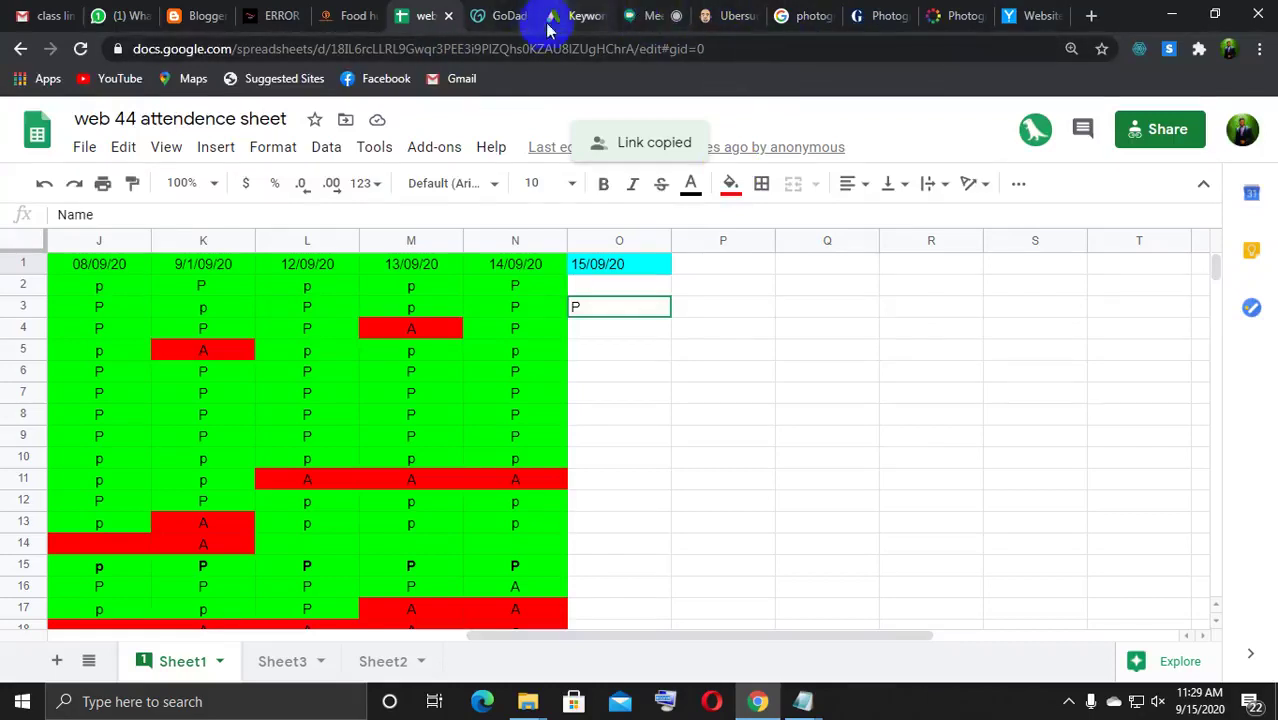
# Return to the Google Meet call and send the copied attendance sheet link to everyone in the chat
pyautogui.click(605, 16)
pyautogui.click(648, 16)
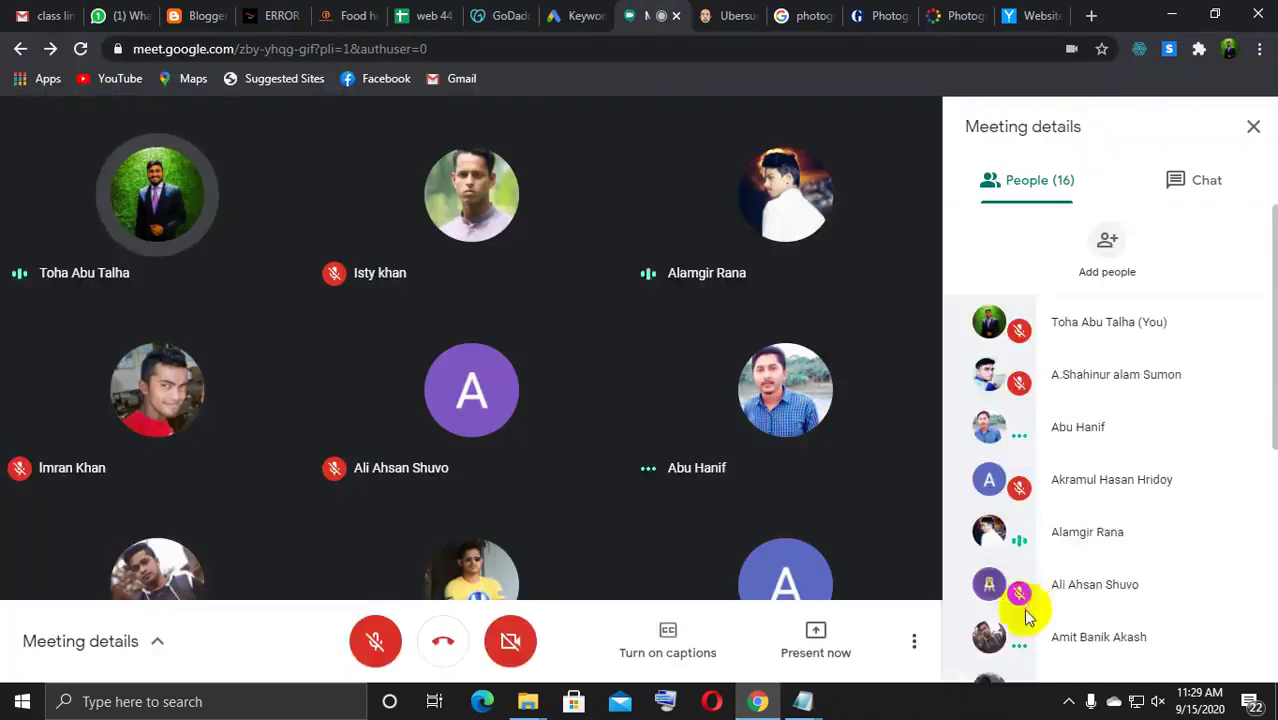
pyautogui.scroll(-5, 1070, 528)
pyautogui.click(1250, 186)
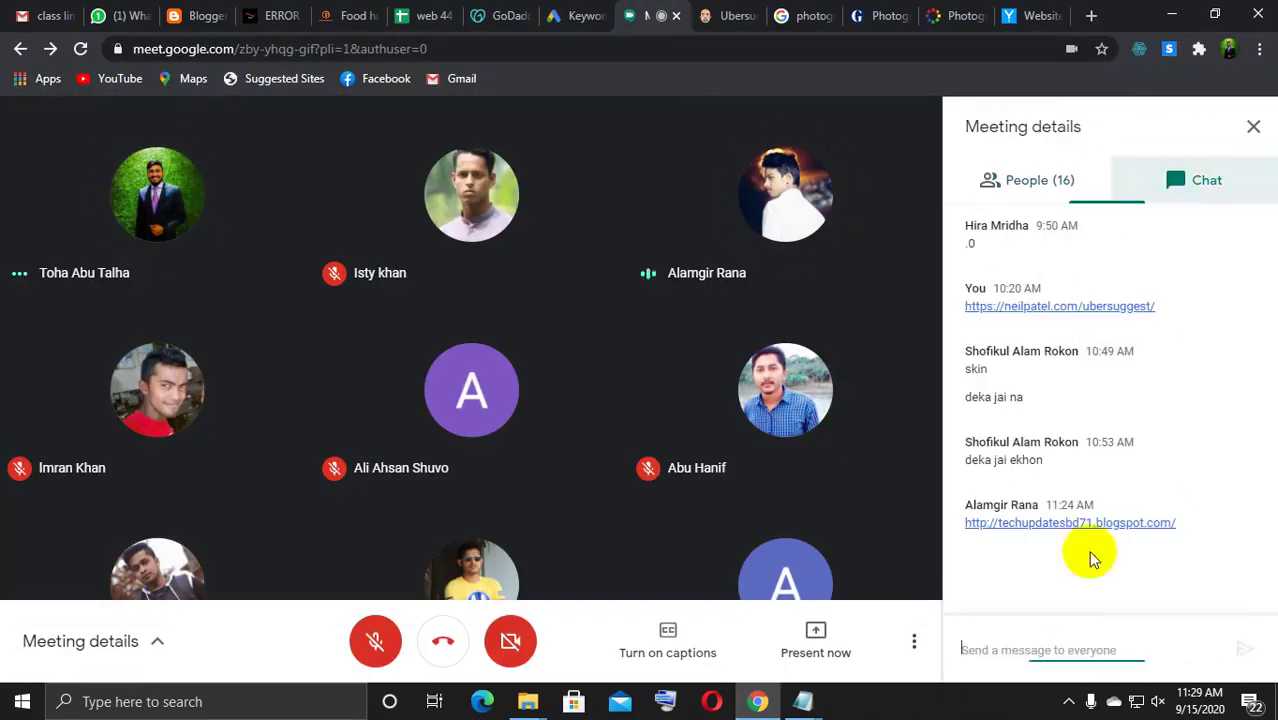
pyautogui.rightClick(1015, 644)
pyautogui.click(1097, 518)
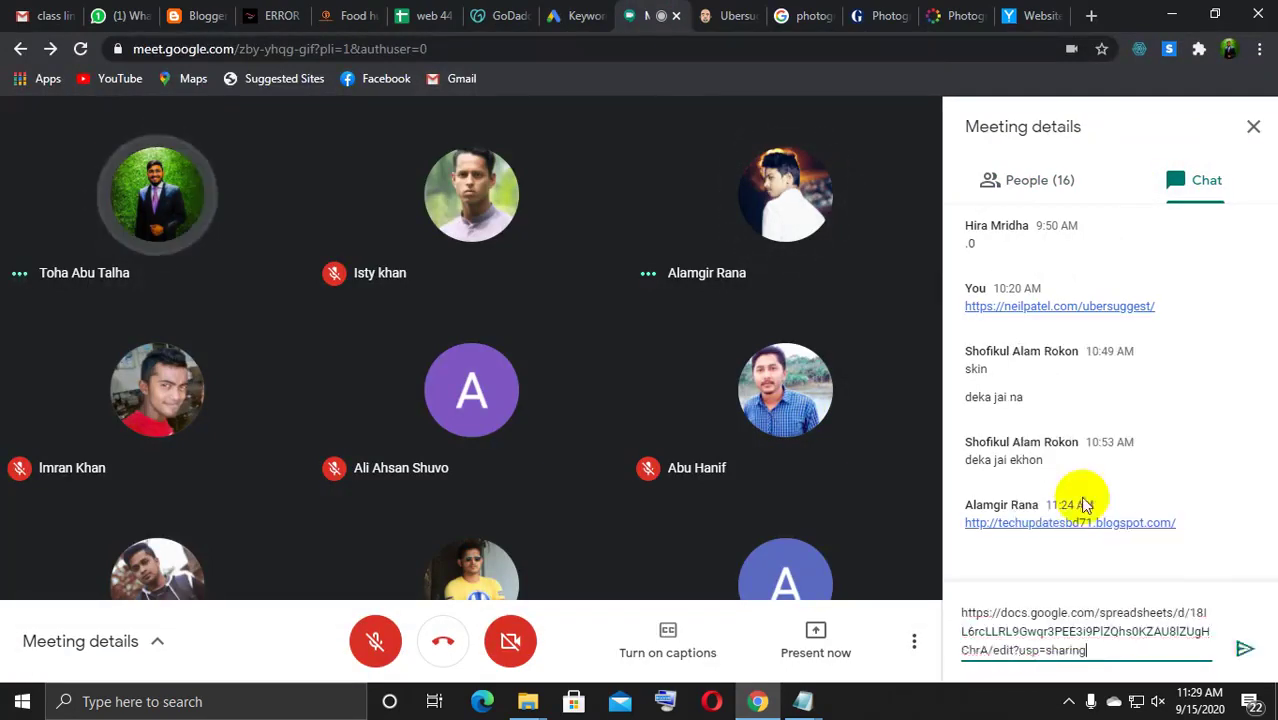
pyautogui.click(1245, 650)
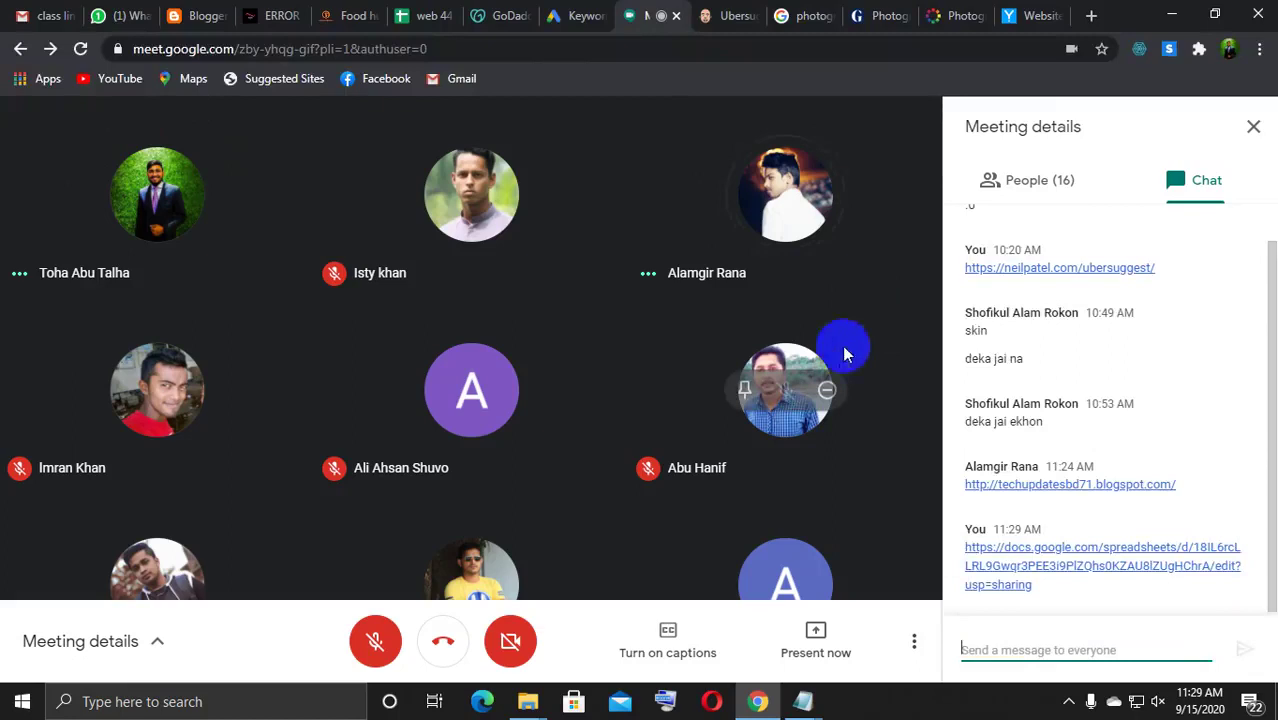
# View the meeting's participant list again and minimize the browser window to show the desktop
pyautogui.click(1020, 192)
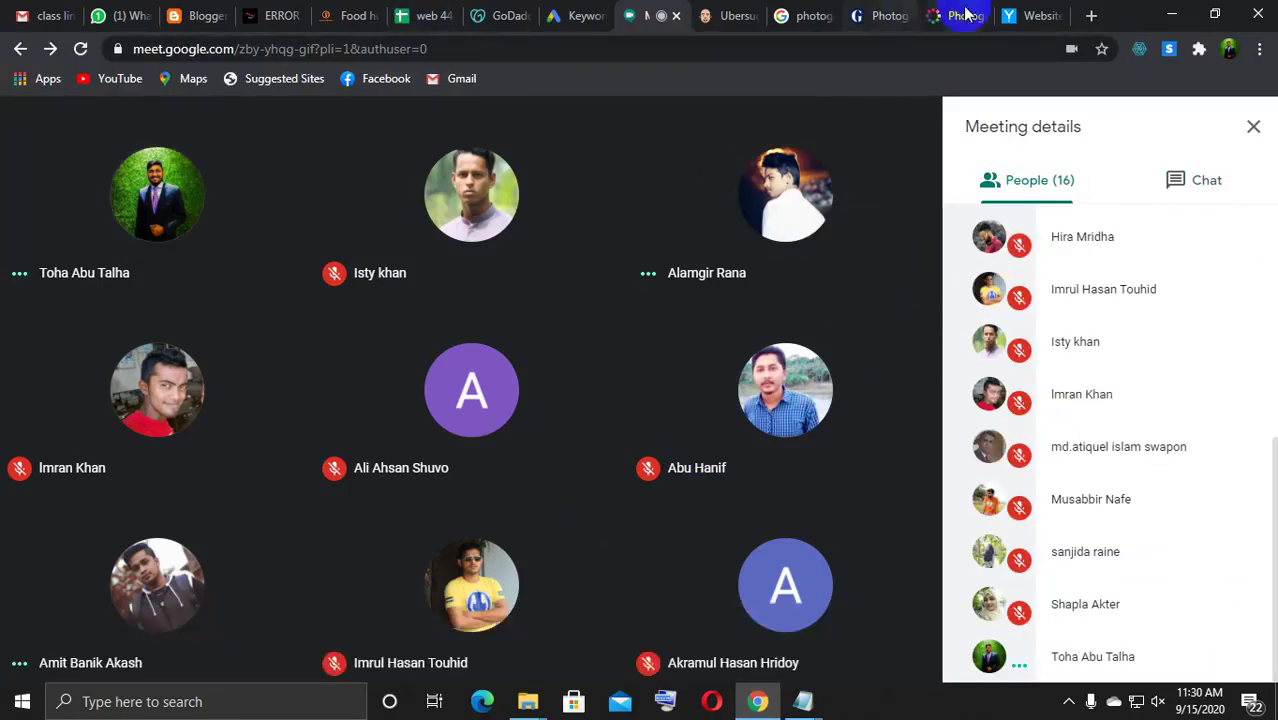
pyautogui.click(1173, 14)
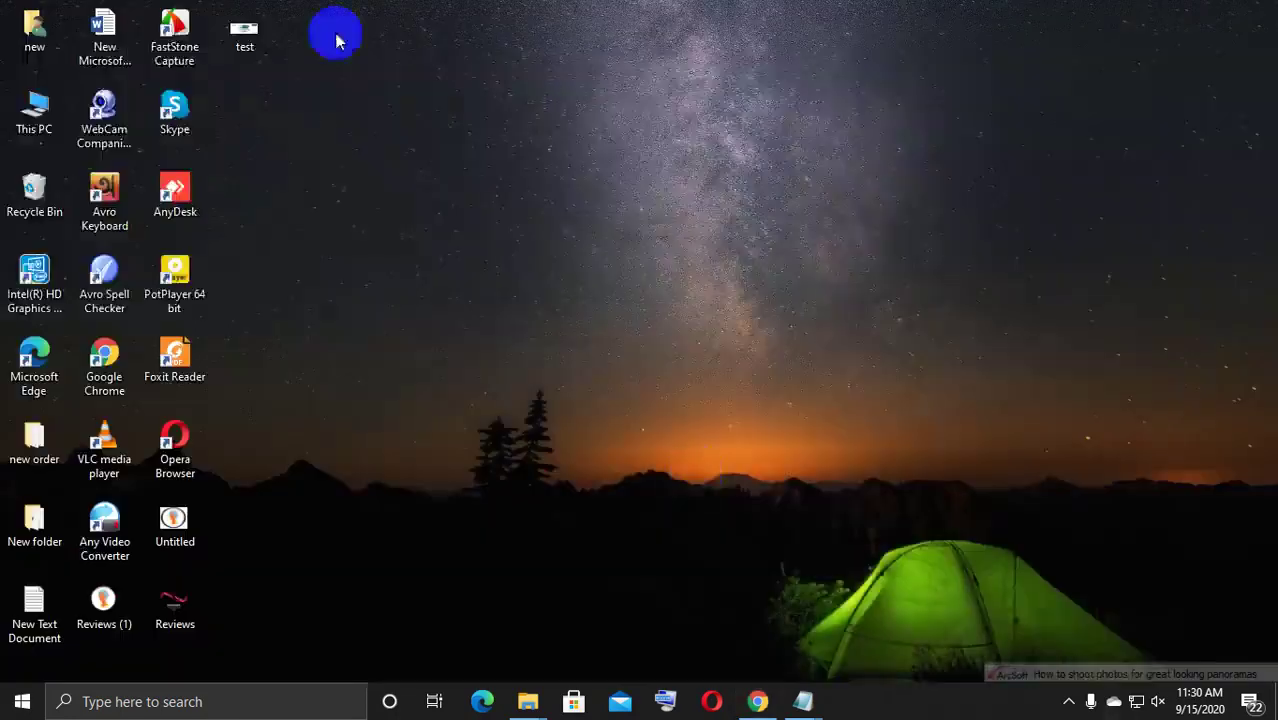